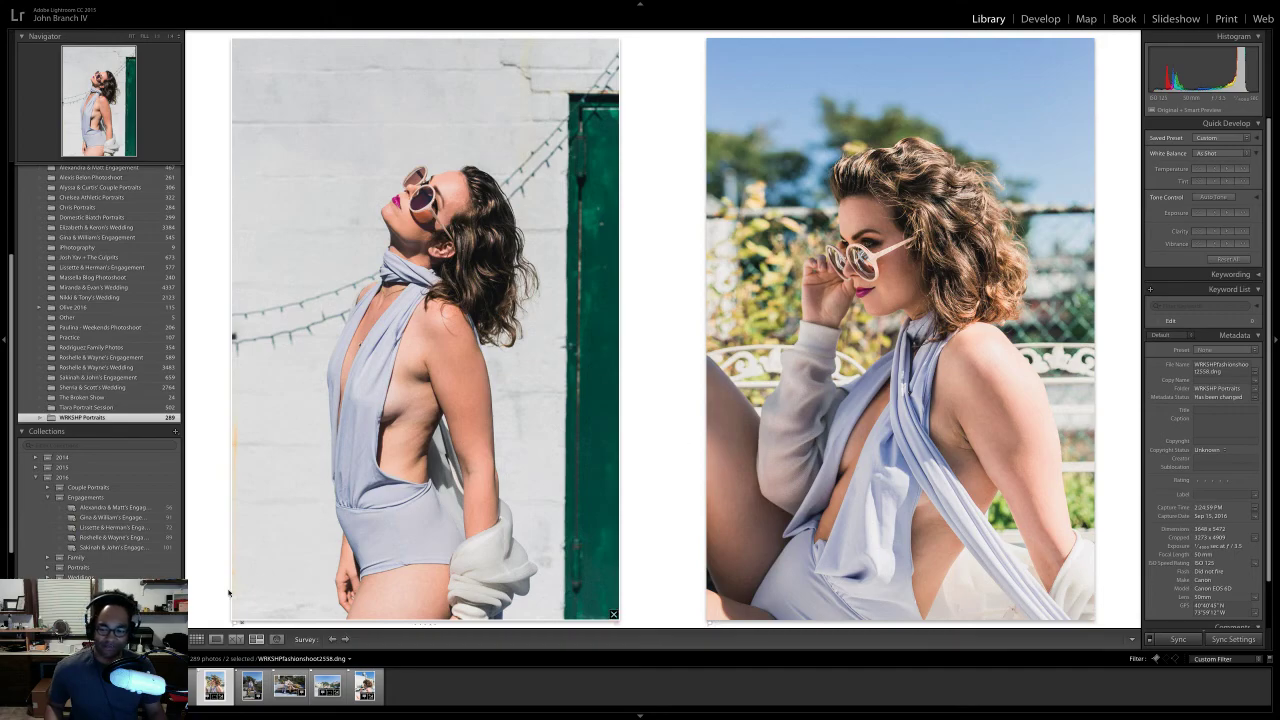
- Return to the thumbnail grid and turn off the attribute filter so all photos in the folder are listed
{"action": "left_click", "coordinate": [197, 639]}
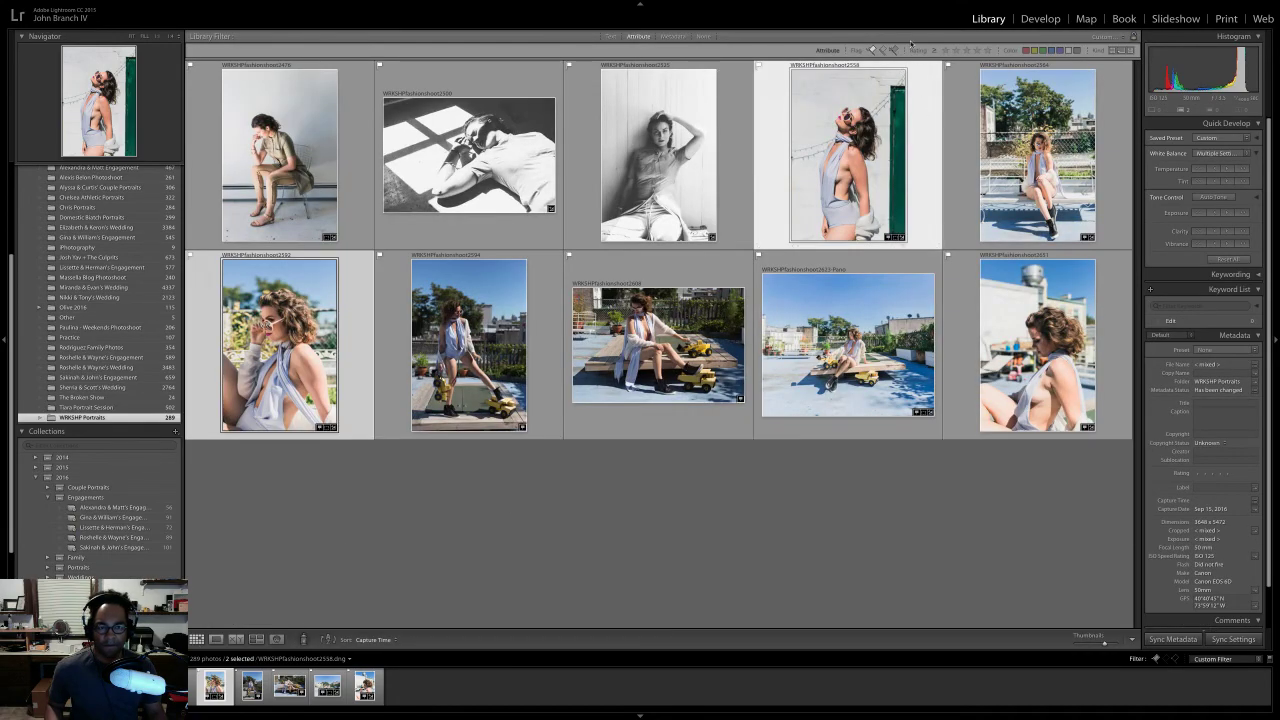
{"action": "left_click", "coordinate": [703, 37]}
{"action": "scroll", "coordinate": [604, 400], "scroll_direction": "up", "scroll_amount": 4}
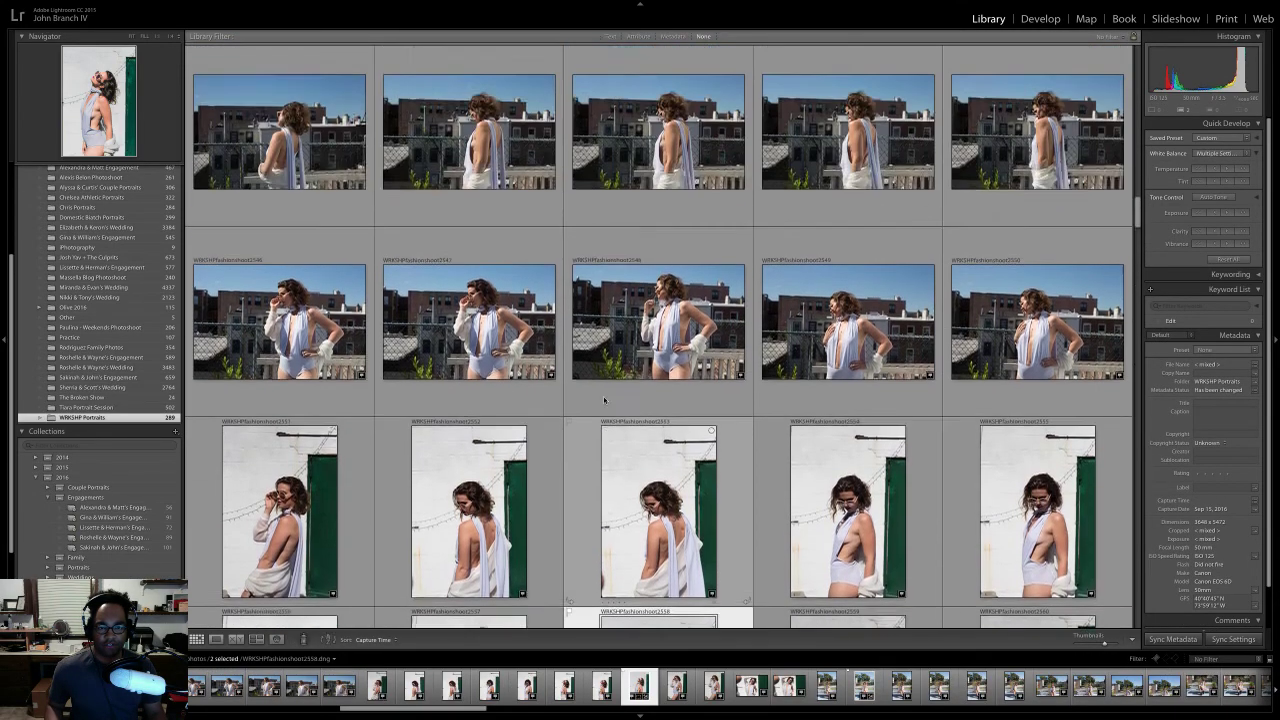
- Find the flagged photo WRKSHPfashionshoot2594.dng of the model standing with toy trucks and open it in Develop
{"action": "scroll", "coordinate": [604, 400], "scroll_direction": "down", "scroll_amount": 10}
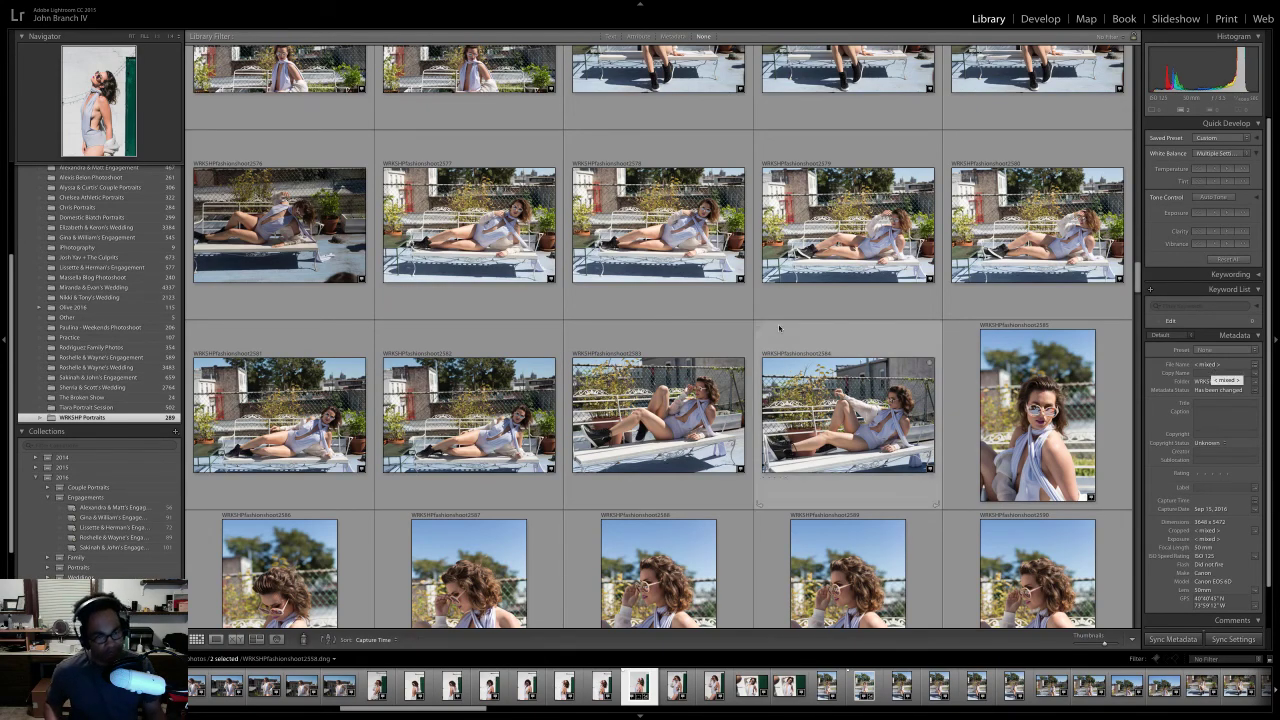
{"action": "scroll", "coordinate": [716, 326], "scroll_direction": "down", "scroll_amount": 2}
{"action": "scroll", "coordinate": [716, 326], "scroll_direction": "down", "scroll_amount": 2}
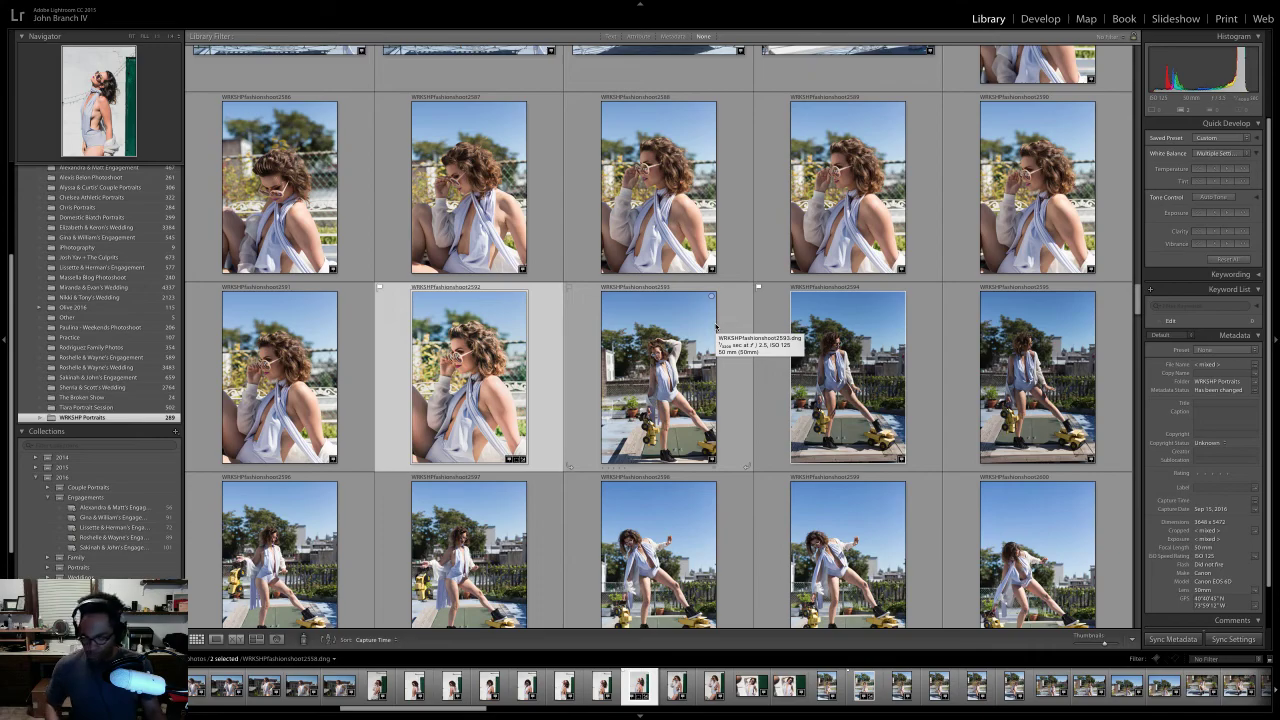
{"action": "scroll", "coordinate": [781, 263], "scroll_direction": "down", "scroll_amount": 2}
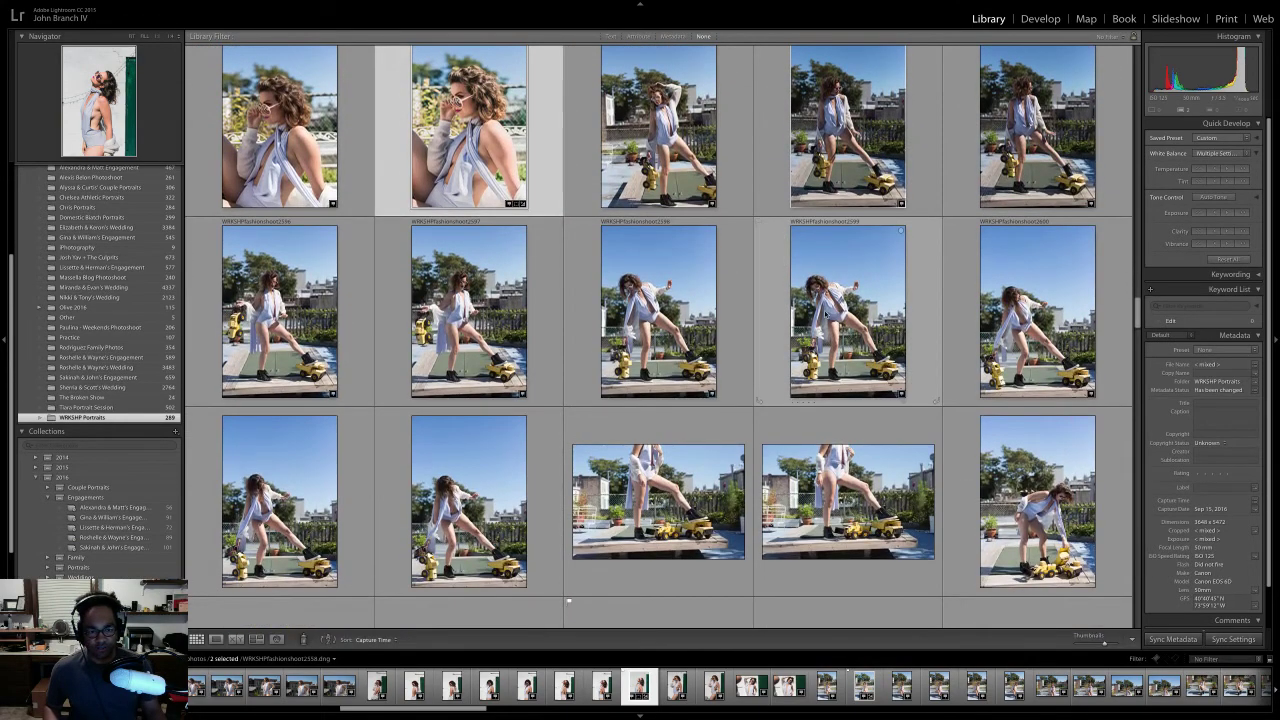
{"action": "scroll", "coordinate": [883, 406], "scroll_direction": "down", "scroll_amount": 2}
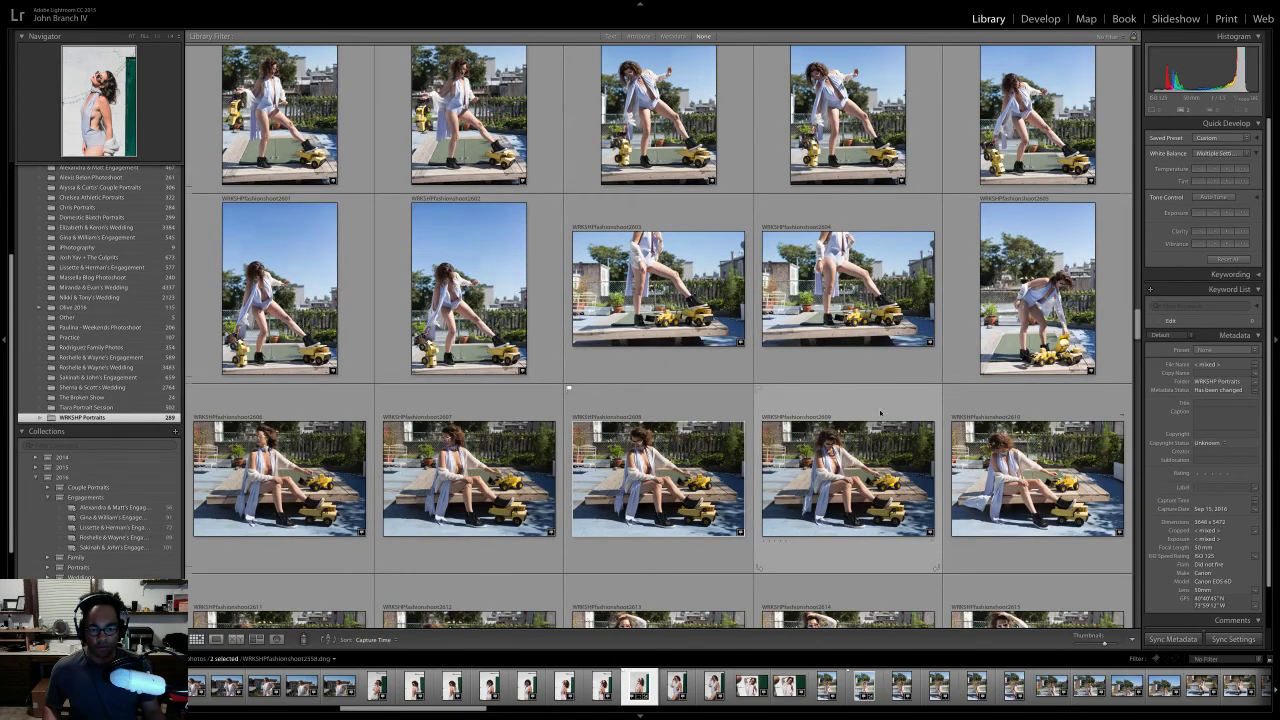
{"action": "scroll", "coordinate": [880, 412], "scroll_direction": "down", "scroll_amount": 2}
{"action": "scroll", "coordinate": [882, 412], "scroll_direction": "up", "scroll_amount": 4}
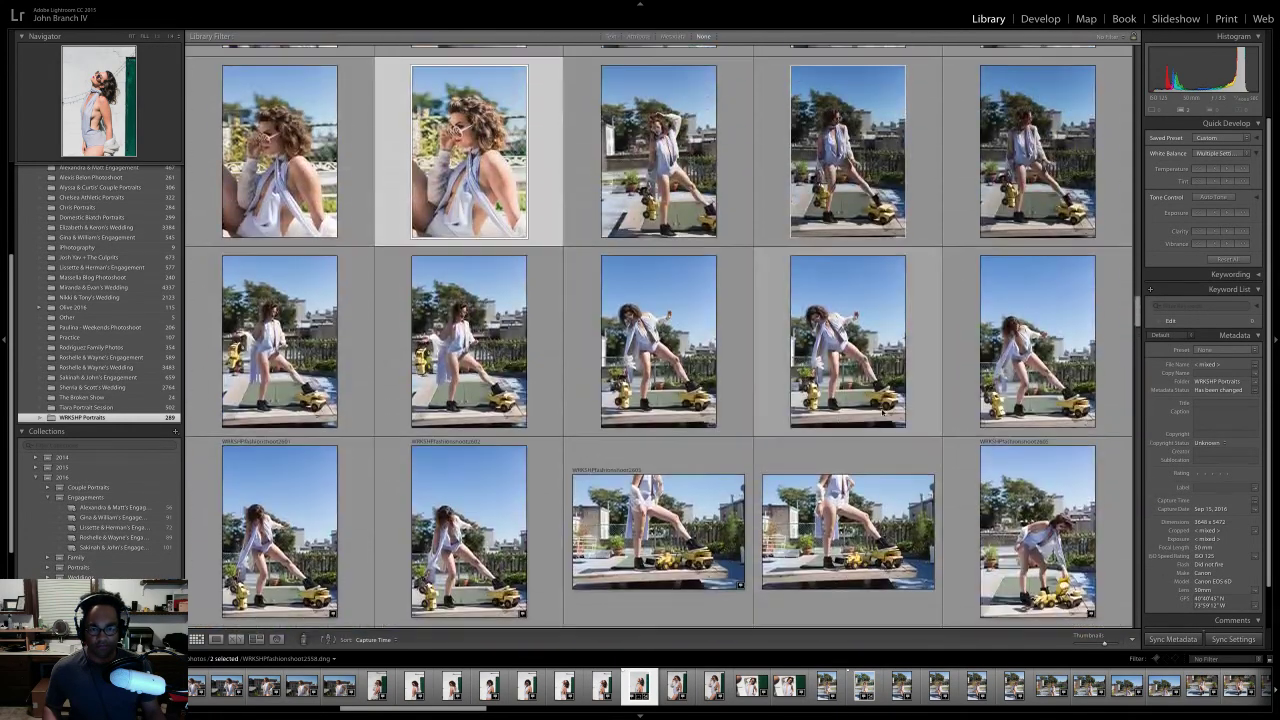
{"action": "left_click", "coordinate": [848, 160]}
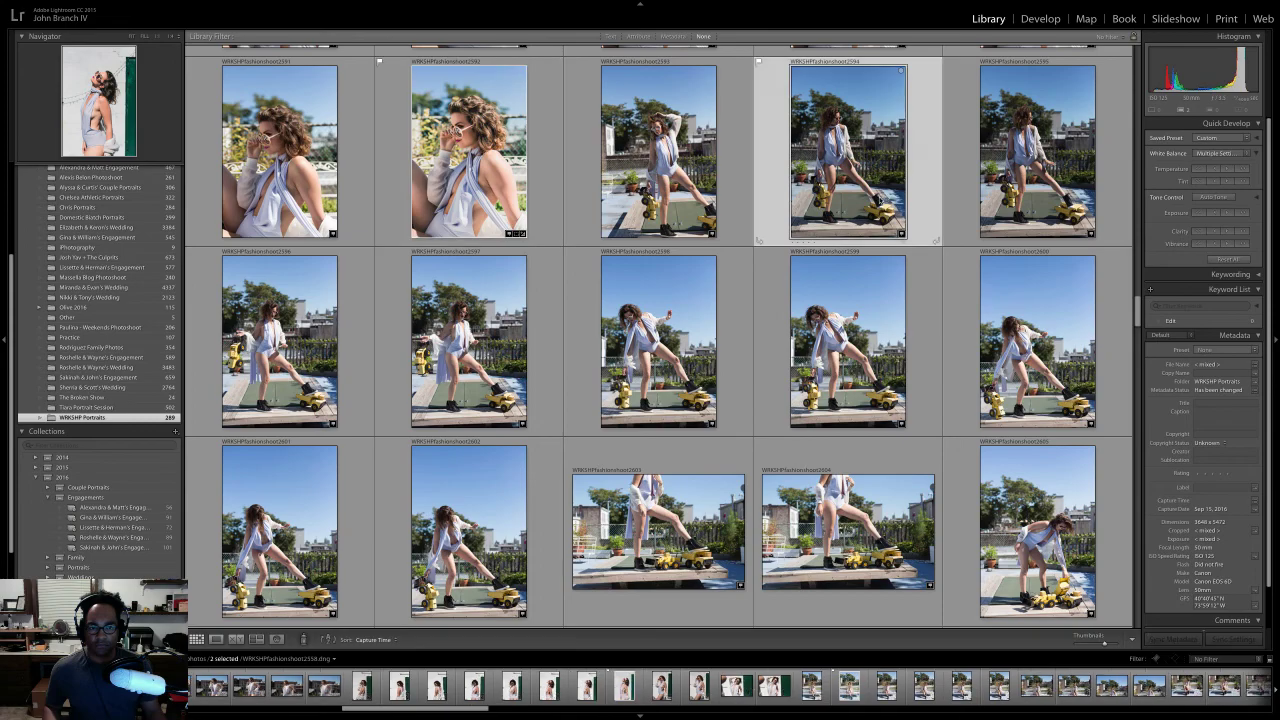
{"action": "key", "text": "d"}
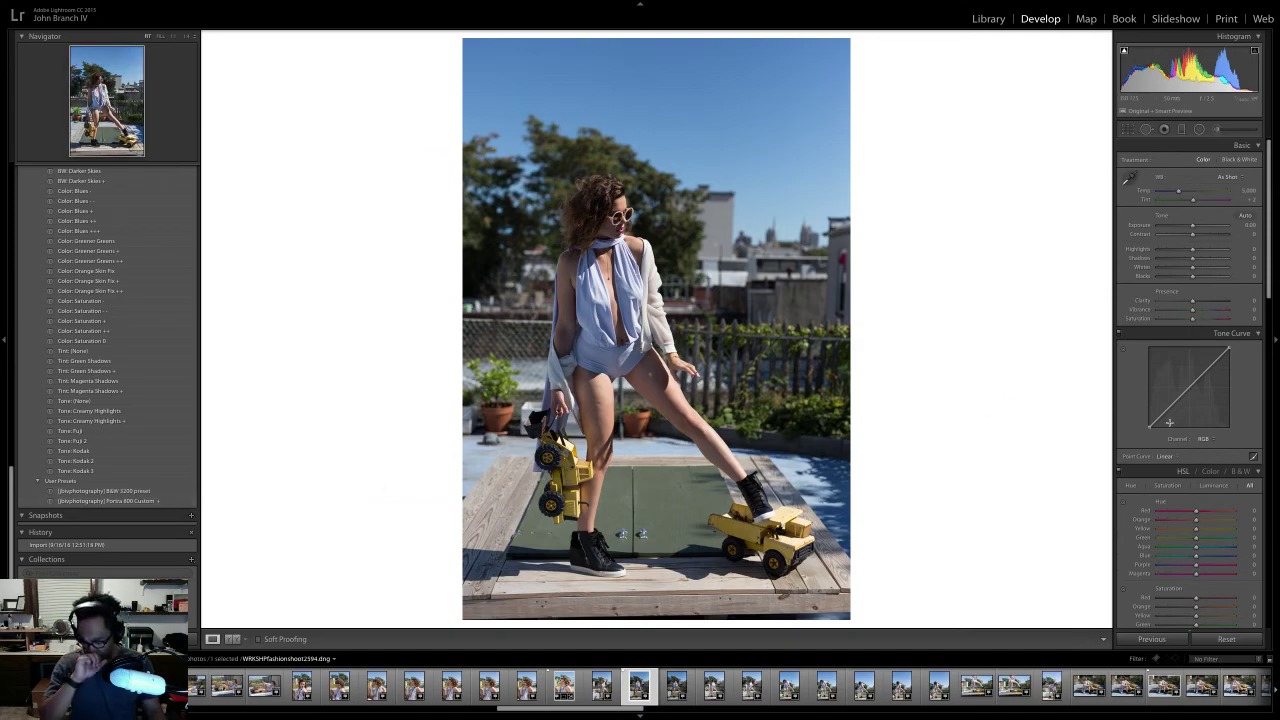
- Enable chromatic aberration removal and lens profile corrections, and straighten the photo with the Level upright option
{"action": "scroll", "coordinate": [1175, 420], "scroll_direction": "down", "scroll_amount": 10}
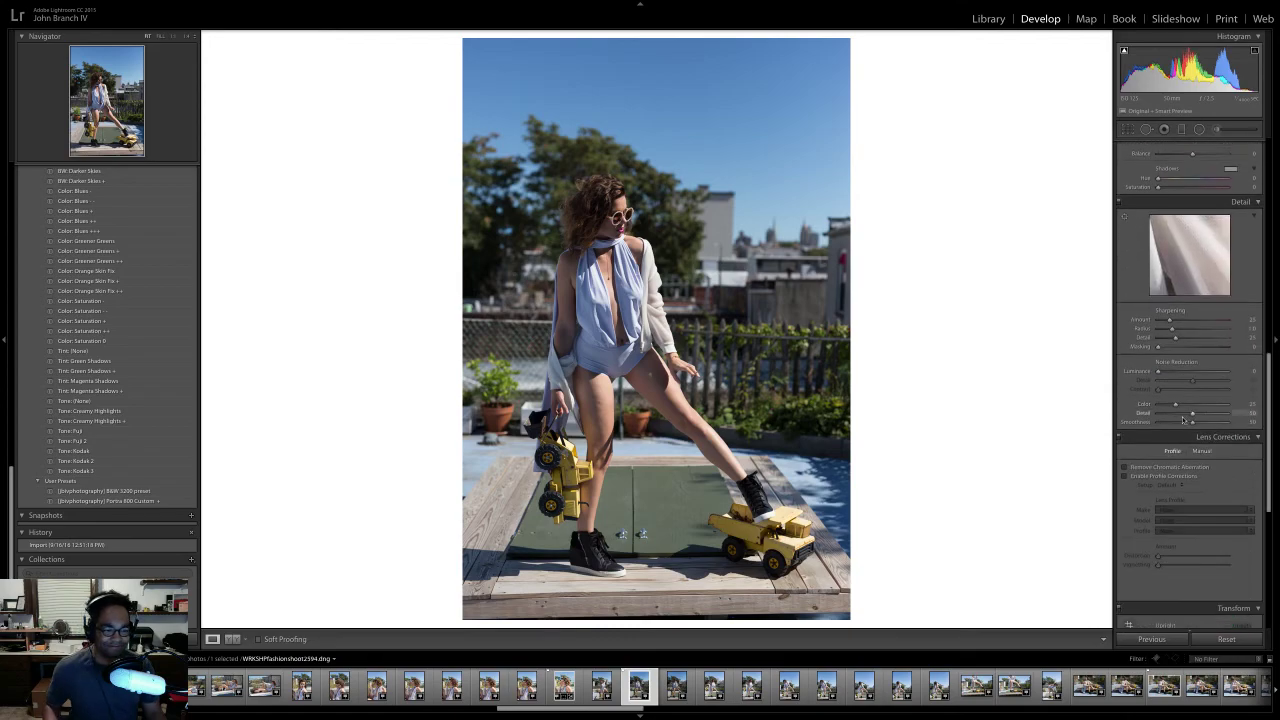
{"action": "scroll", "coordinate": [1183, 420], "scroll_direction": "down", "scroll_amount": 2}
{"action": "left_click", "coordinate": [1125, 412]}
{"action": "left_click", "coordinate": [1125, 421]}
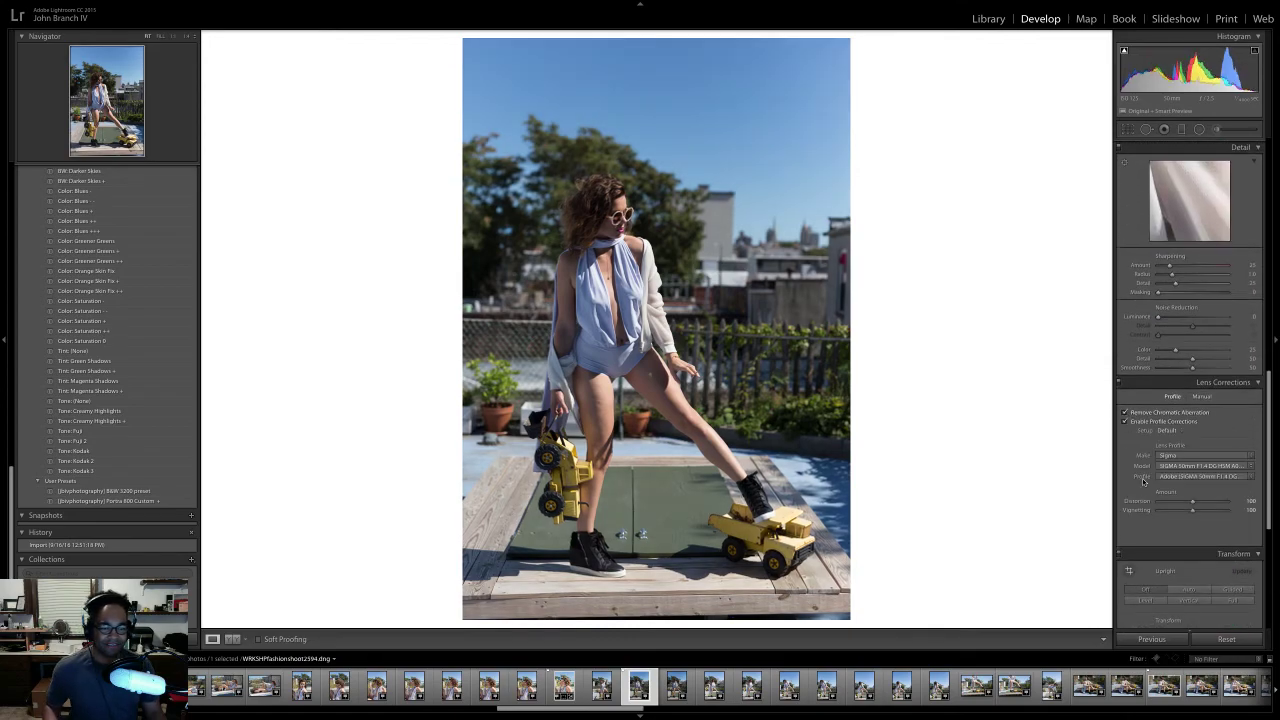
{"action": "scroll", "coordinate": [1170, 430], "scroll_direction": "down", "scroll_amount": 4}
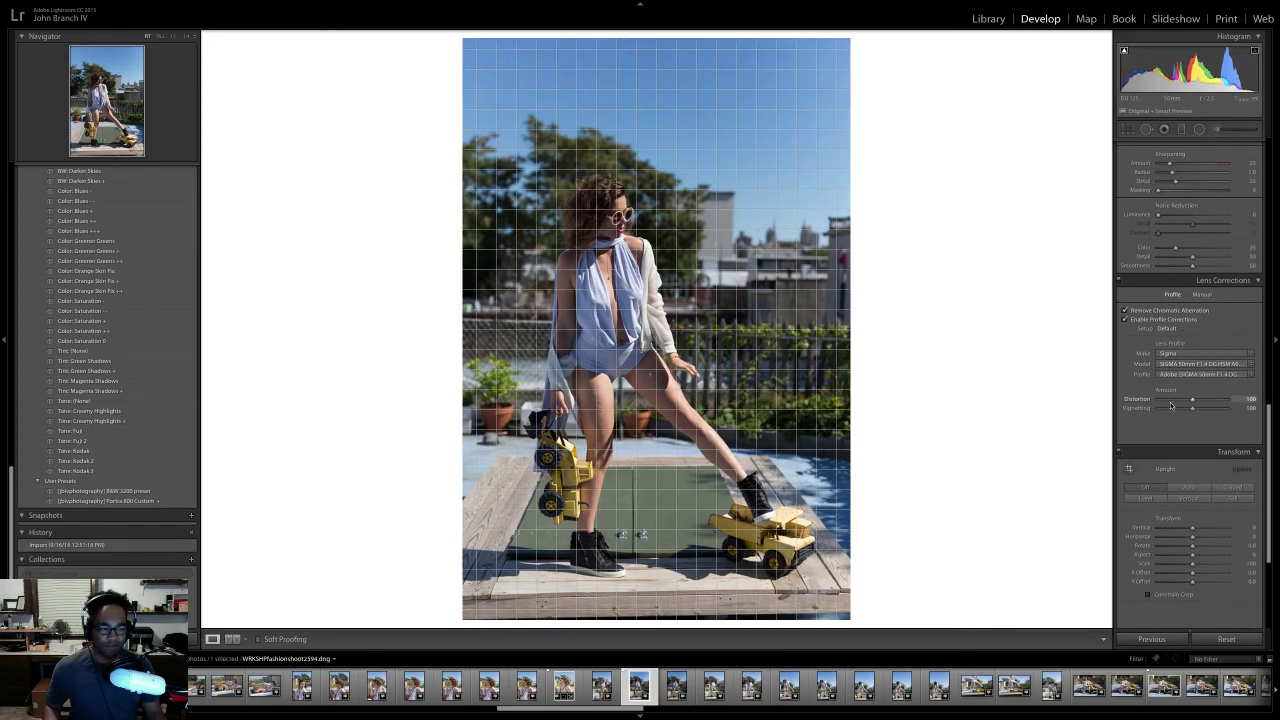
{"action": "left_click", "coordinate": [1144, 484]}
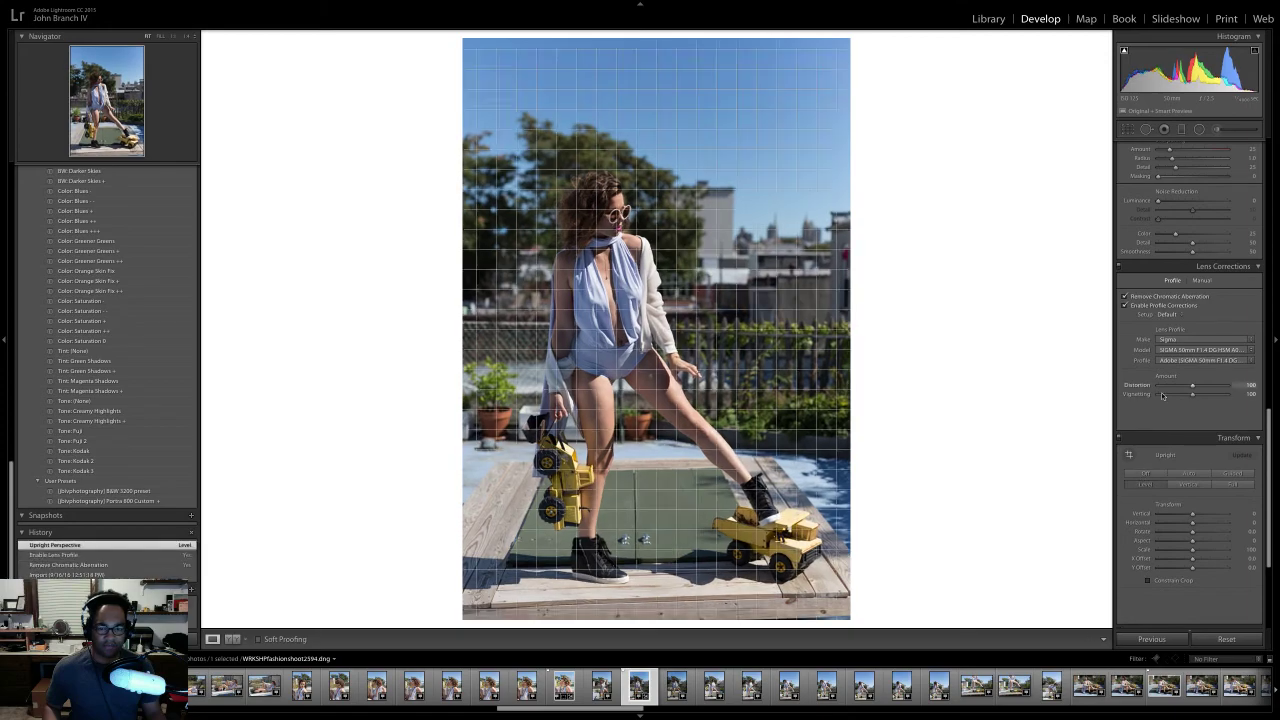
- Apply the Portra 800 Custom user preset to the photo and set its exposure to +0.70
{"action": "left_click", "coordinate": [142, 501]}
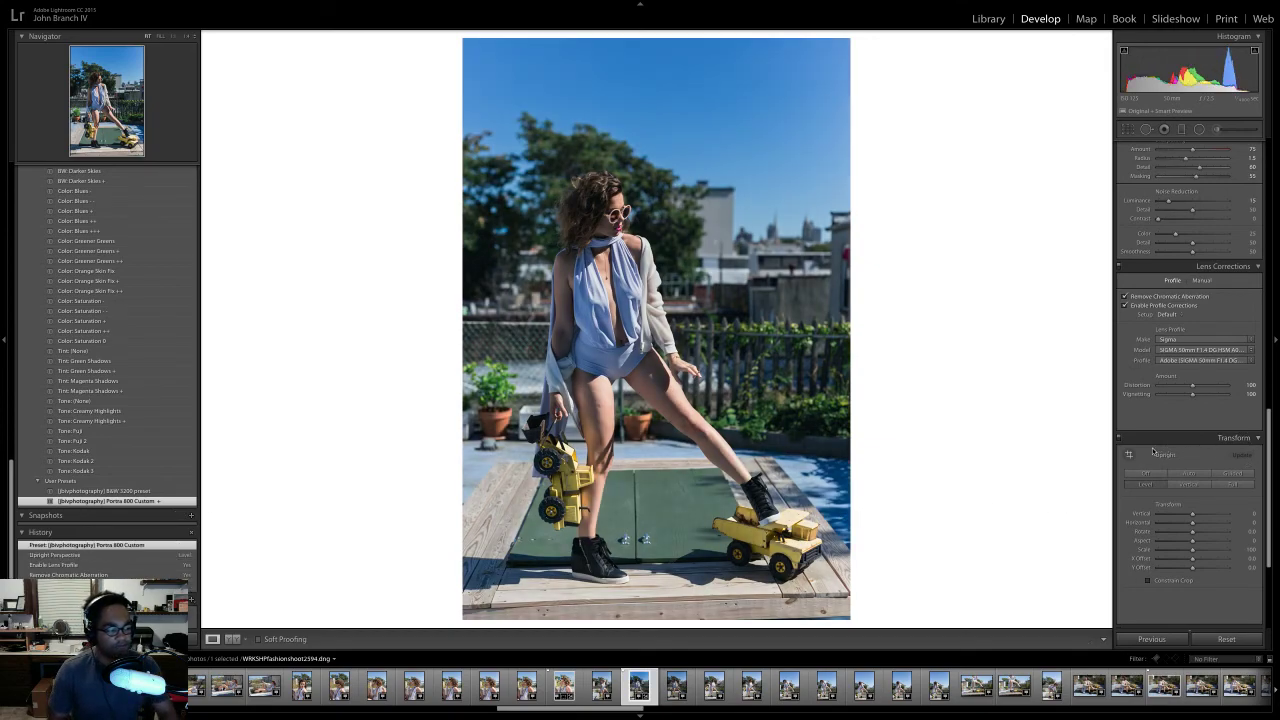
{"action": "scroll", "coordinate": [1163, 455], "scroll_direction": "up", "scroll_amount": 10}
{"action": "scroll", "coordinate": [1161, 457], "scroll_direction": "up", "scroll_amount": 5}
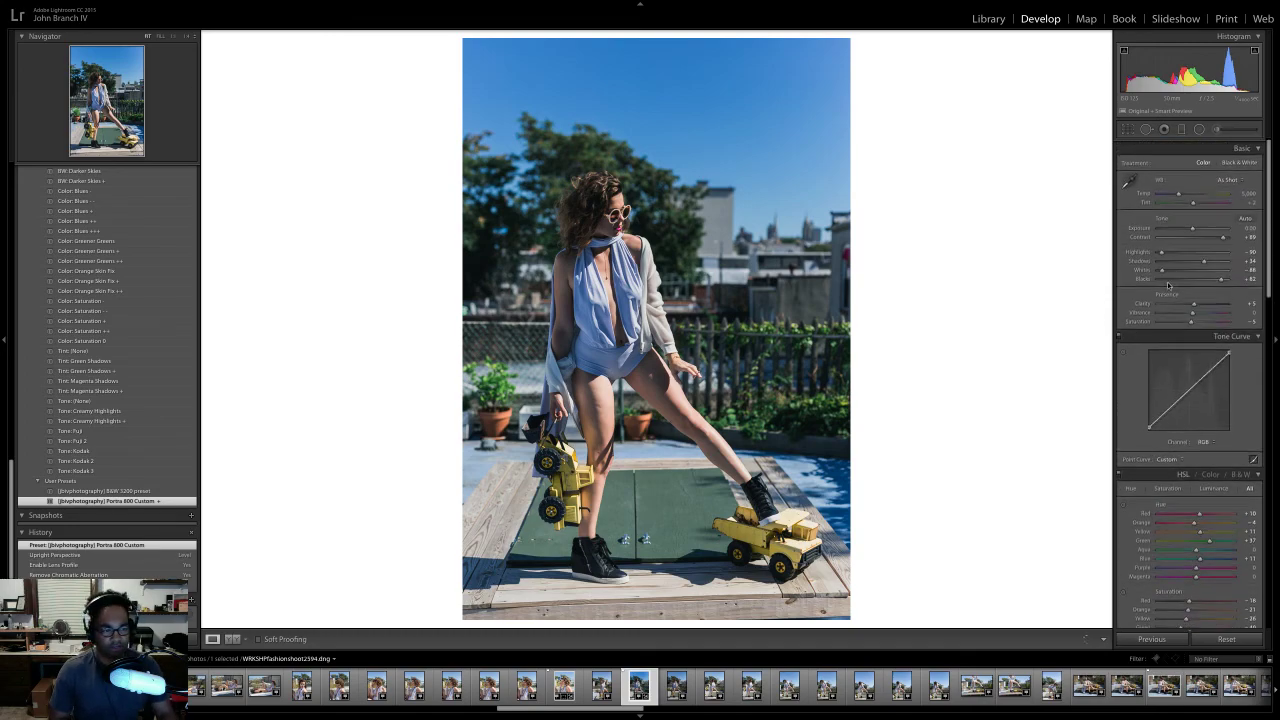
{"action": "left_click_drag", "start_coordinate": [1193, 228], "coordinate": [1197, 226]}
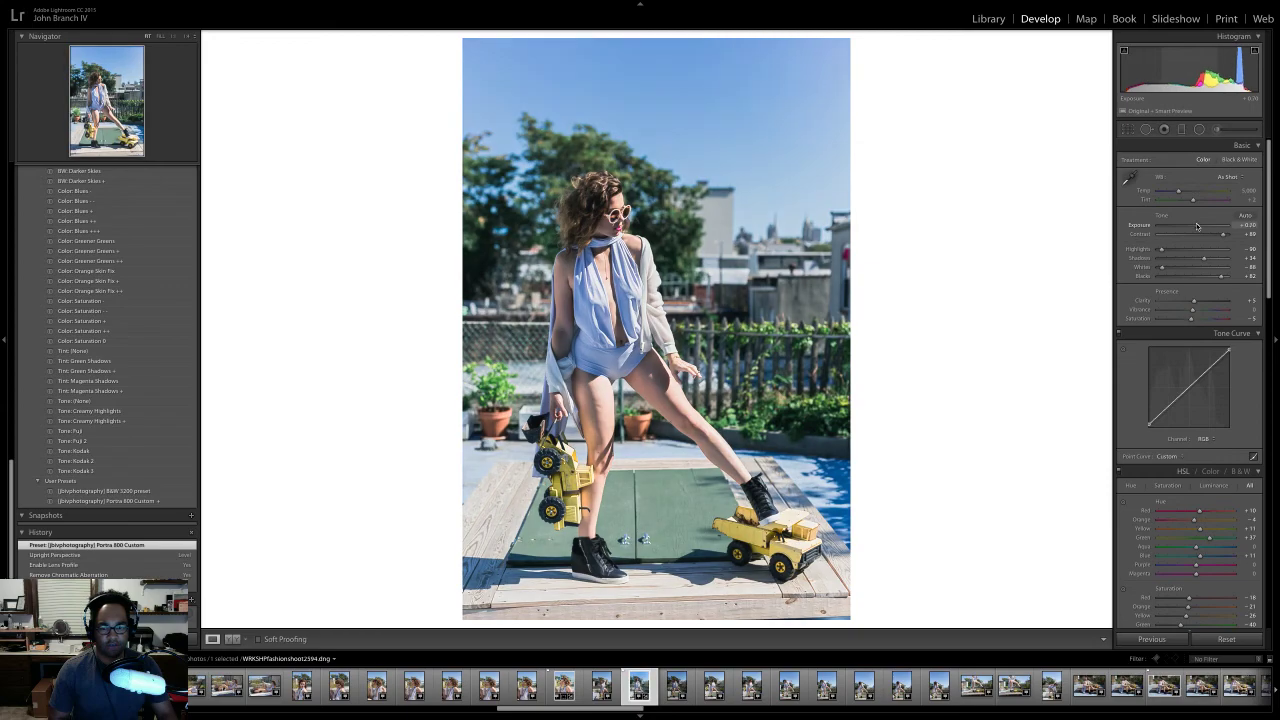
{"action": "left_click_drag", "start_coordinate": [1197, 226], "coordinate": [1201, 227]}
{"action": "left_click_drag", "start_coordinate": [1205, 64], "coordinate": [1185, 64]}
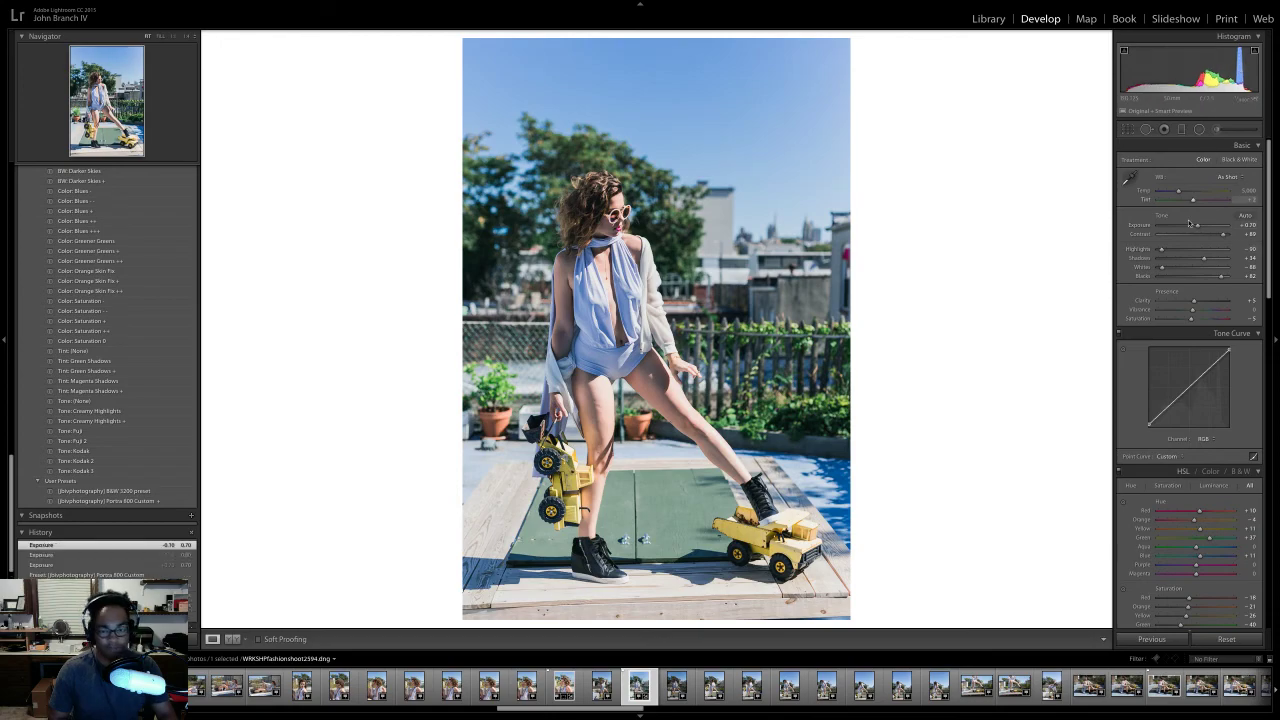
- Warm the photo's white balance to a temperature of 5,800 and a tint of +12
{"action": "left_click_drag", "start_coordinate": [1179, 191], "coordinate": [1182, 193]}
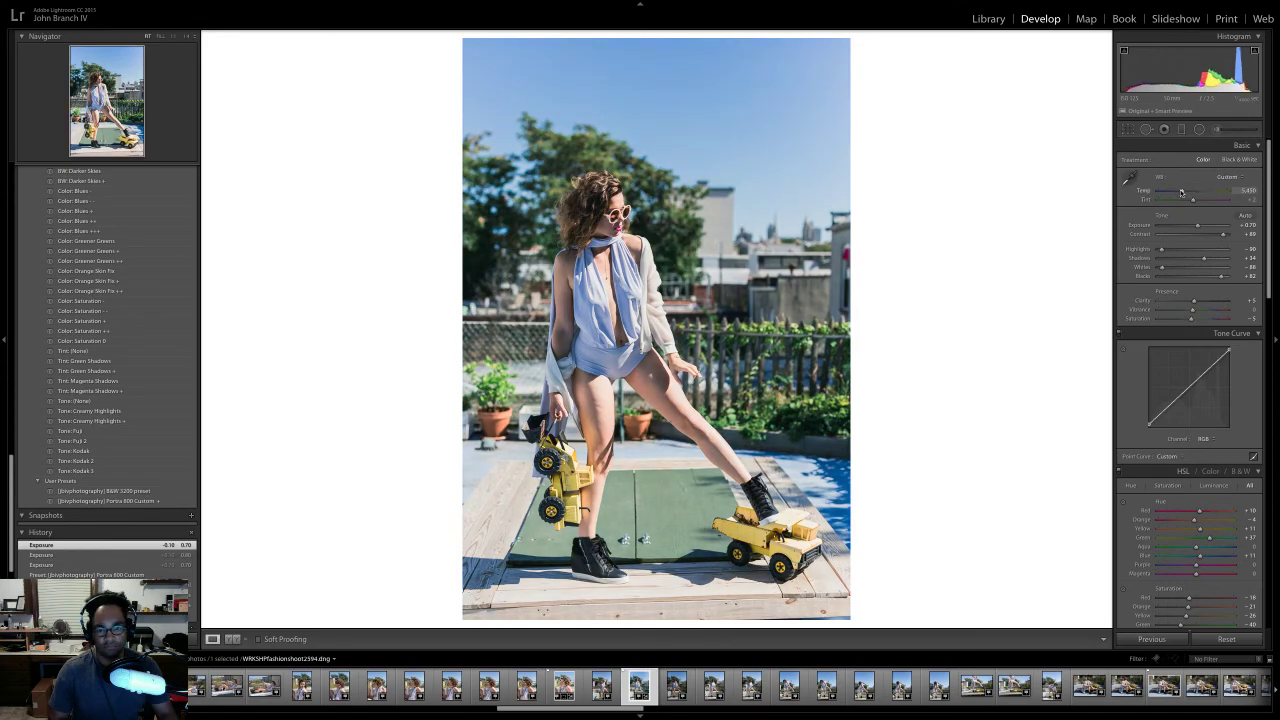
{"action": "left_click_drag", "start_coordinate": [1181, 193], "coordinate": [1182, 193]}
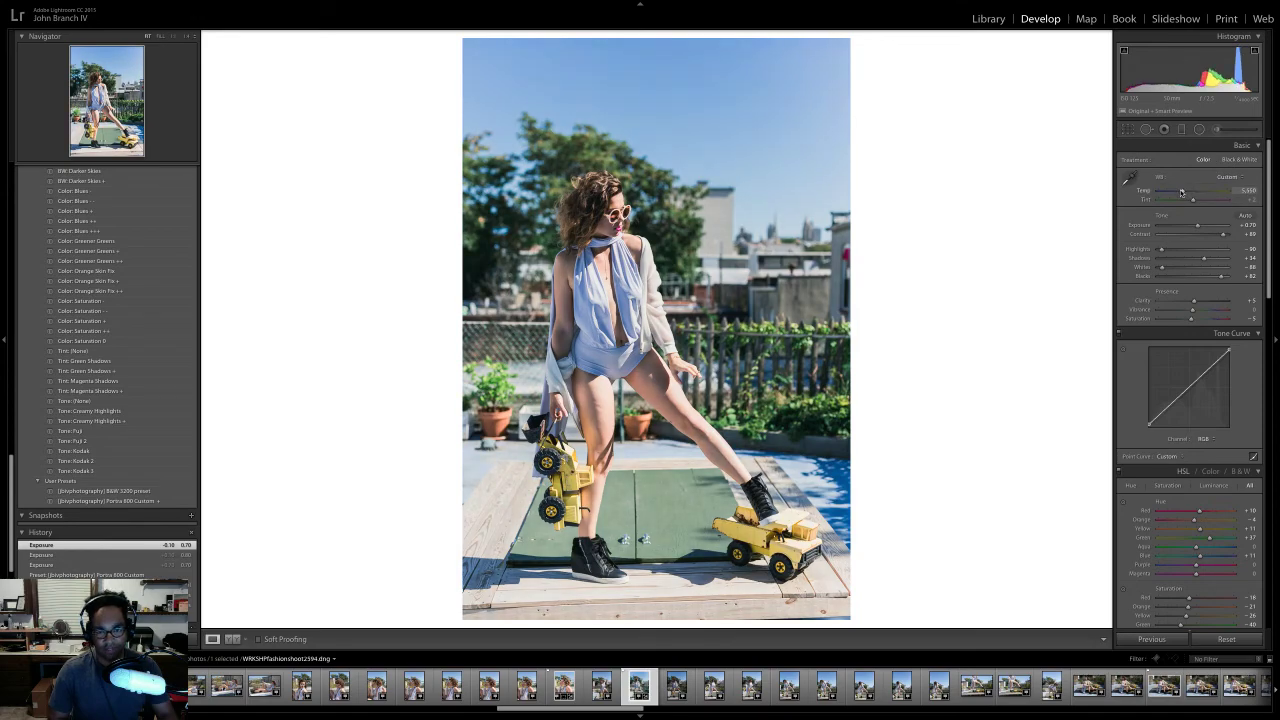
{"action": "scroll", "coordinate": [1208, 315], "scroll_direction": "down", "scroll_amount": 8}
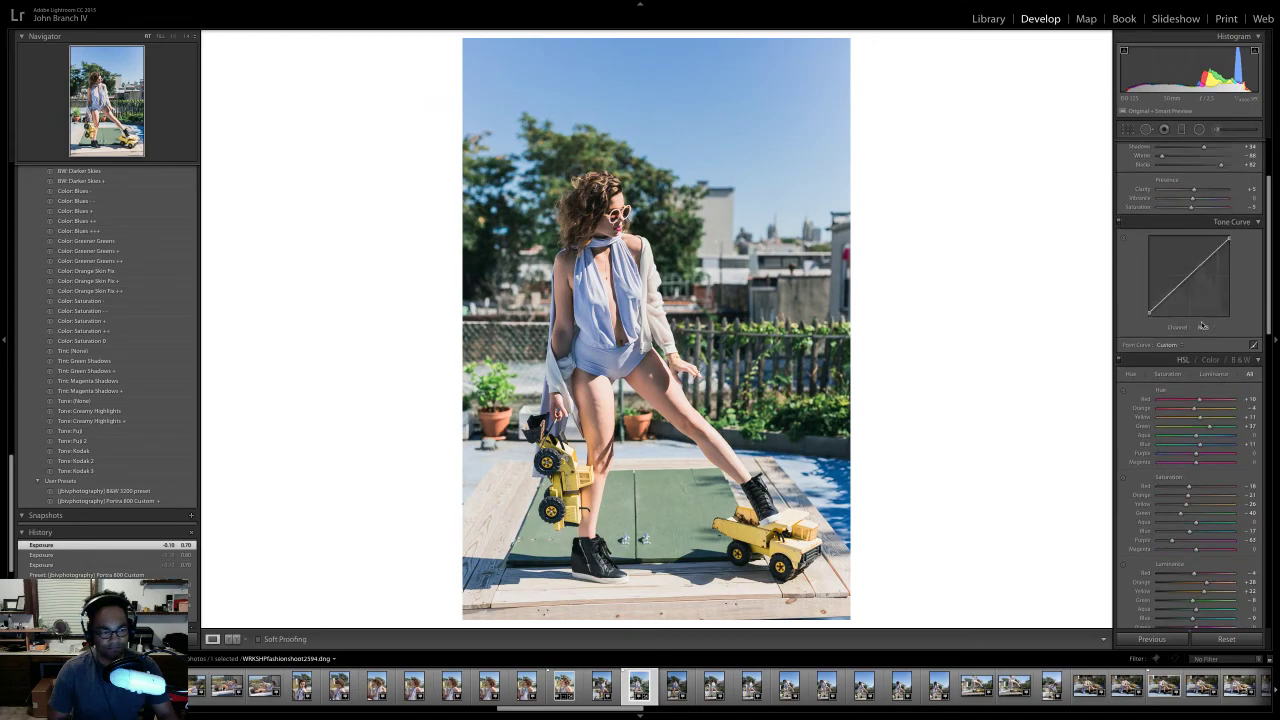
{"action": "scroll", "coordinate": [1203, 325], "scroll_direction": "down", "scroll_amount": 5}
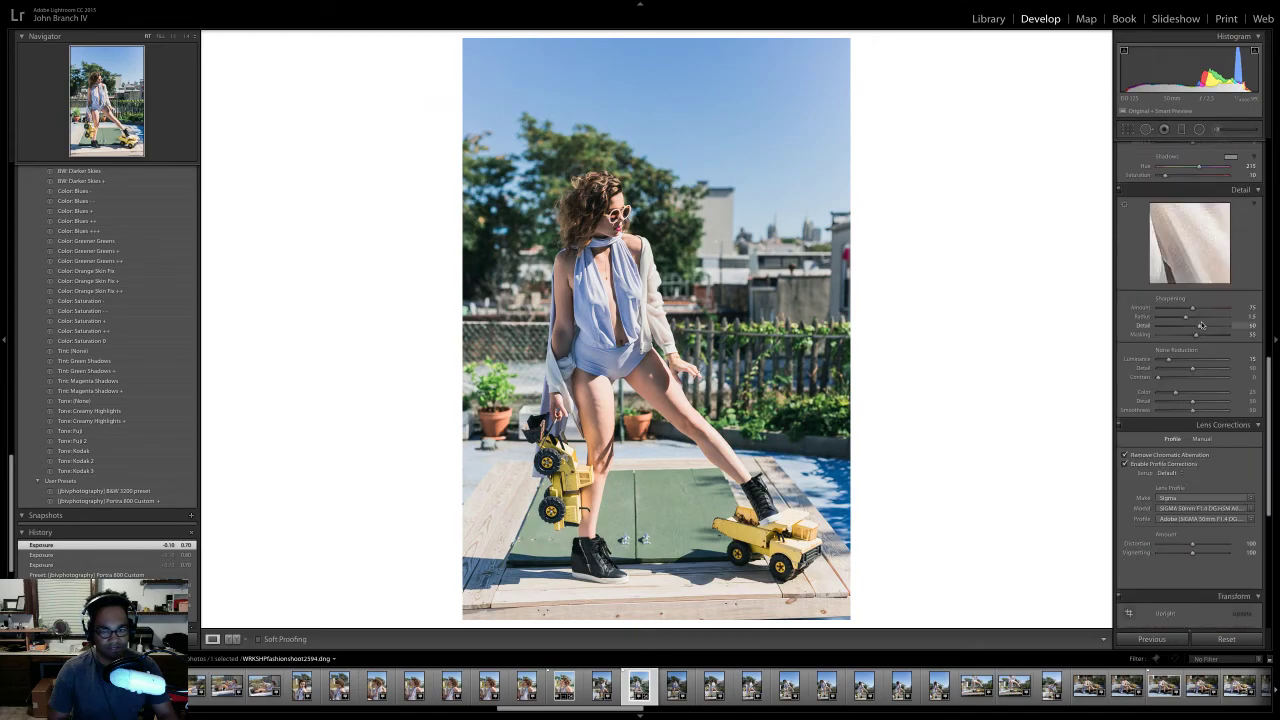
{"action": "scroll", "coordinate": [1205, 300], "scroll_direction": "up", "scroll_amount": 12}
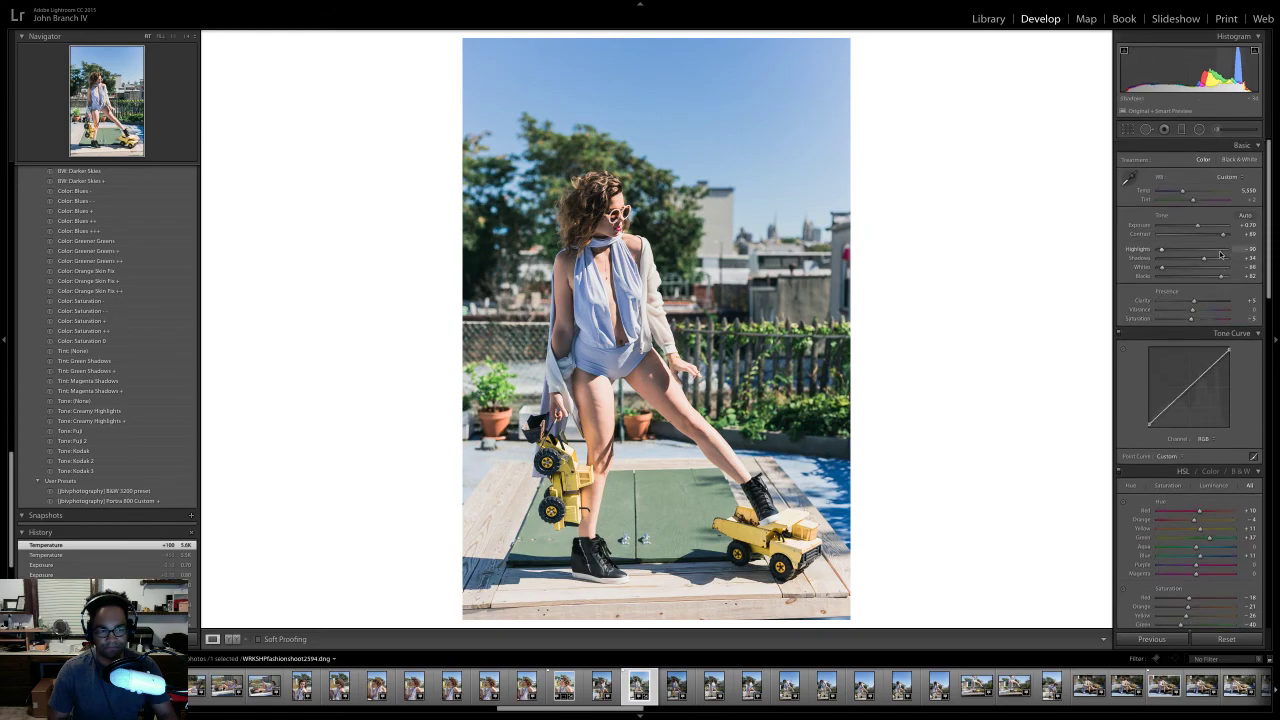
{"action": "left_click_drag", "start_coordinate": [1192, 200], "coordinate": [1194, 200]}
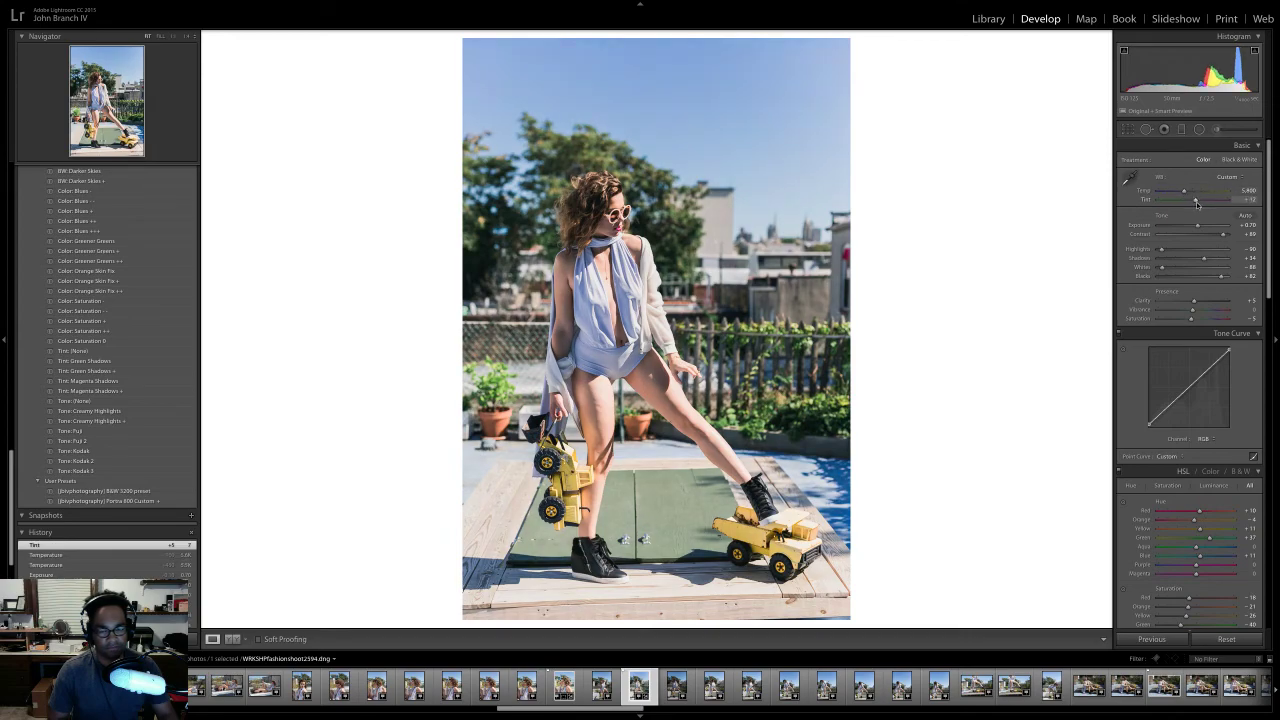
- Heal the small blemishes around the knee of the model's straight leg with the Spot Removal tool
{"action": "left_click_drag", "start_coordinate": [109, 77], "coordinate": [101, 122]}
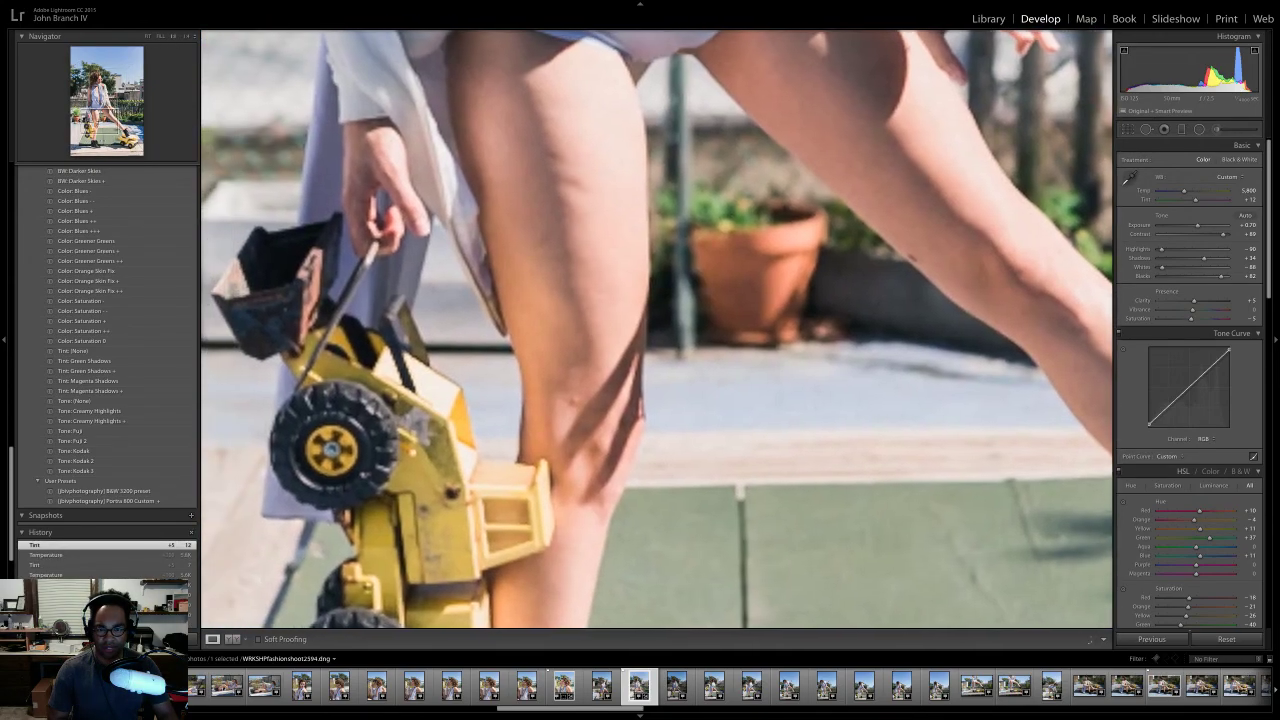
{"action": "left_click", "coordinate": [1146, 129]}
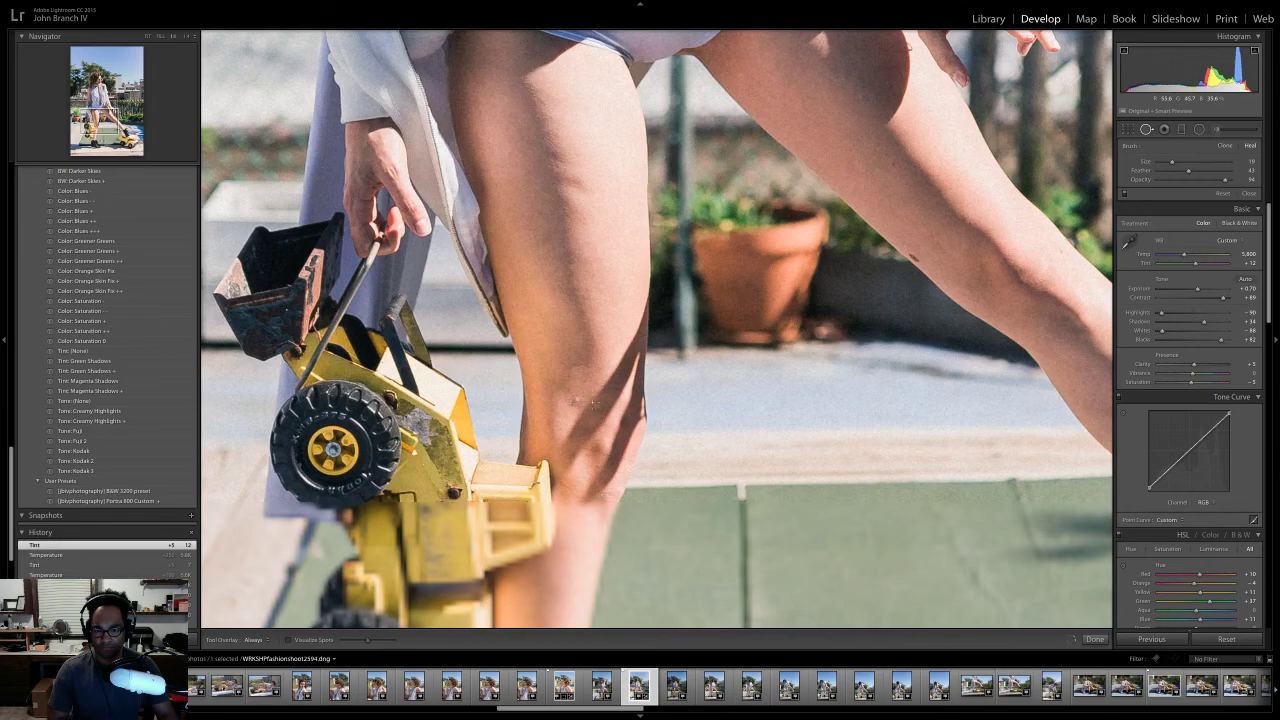
{"action": "left_click", "coordinate": [573, 403]}
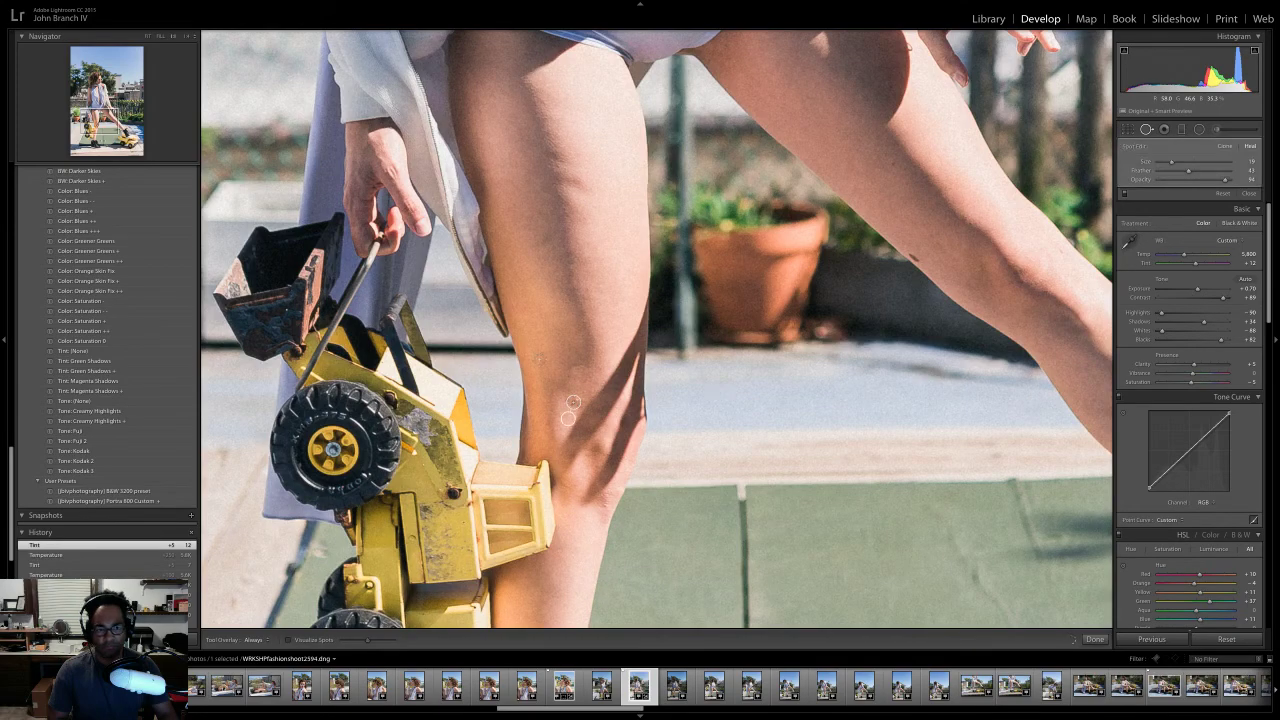
{"action": "left_click_drag", "start_coordinate": [100, 128], "coordinate": [105, 122]}
{"action": "left_click_drag", "start_coordinate": [412, 597], "coordinate": [386, 526]}
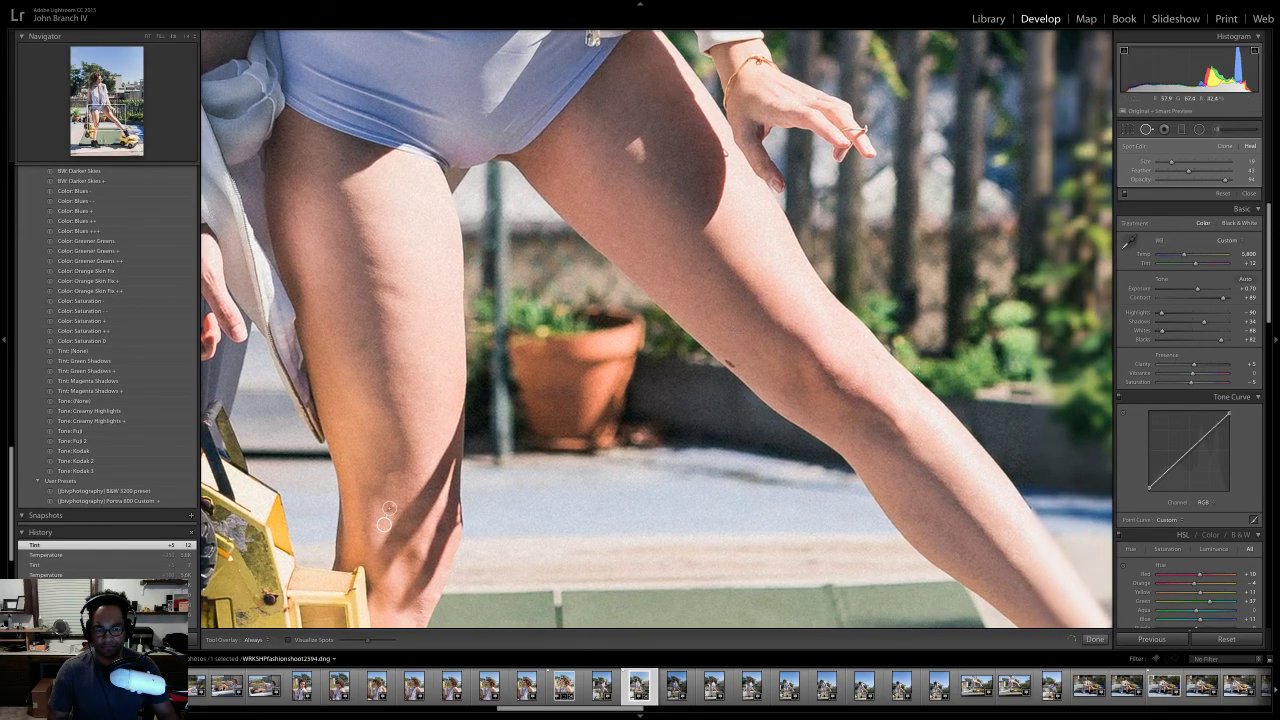
{"action": "left_click", "coordinate": [384, 524]}
- Heal the spot on the outstretched leg's knee and, with a larger brush, the dark mark above it
{"action": "left_click", "coordinate": [861, 346]}
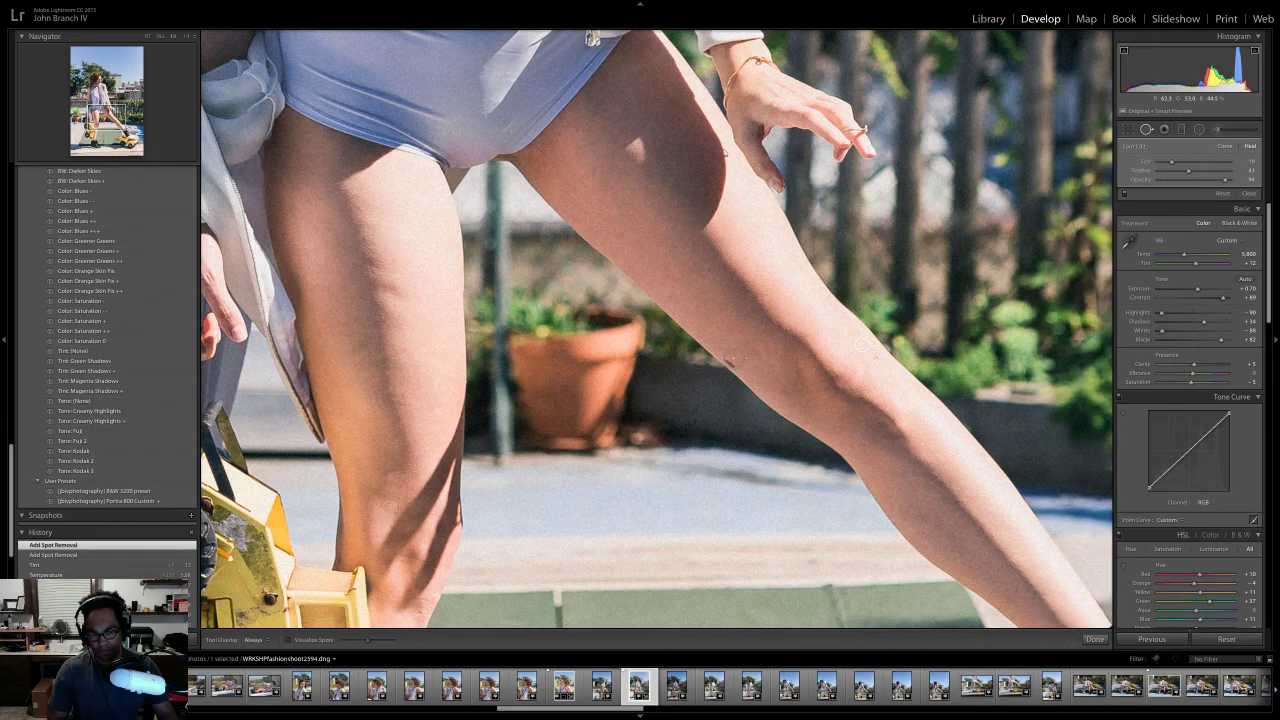
{"action": "scroll", "coordinate": [733, 359], "scroll_direction": "up", "scroll_amount": 5}
{"action": "left_click", "coordinate": [733, 358]}
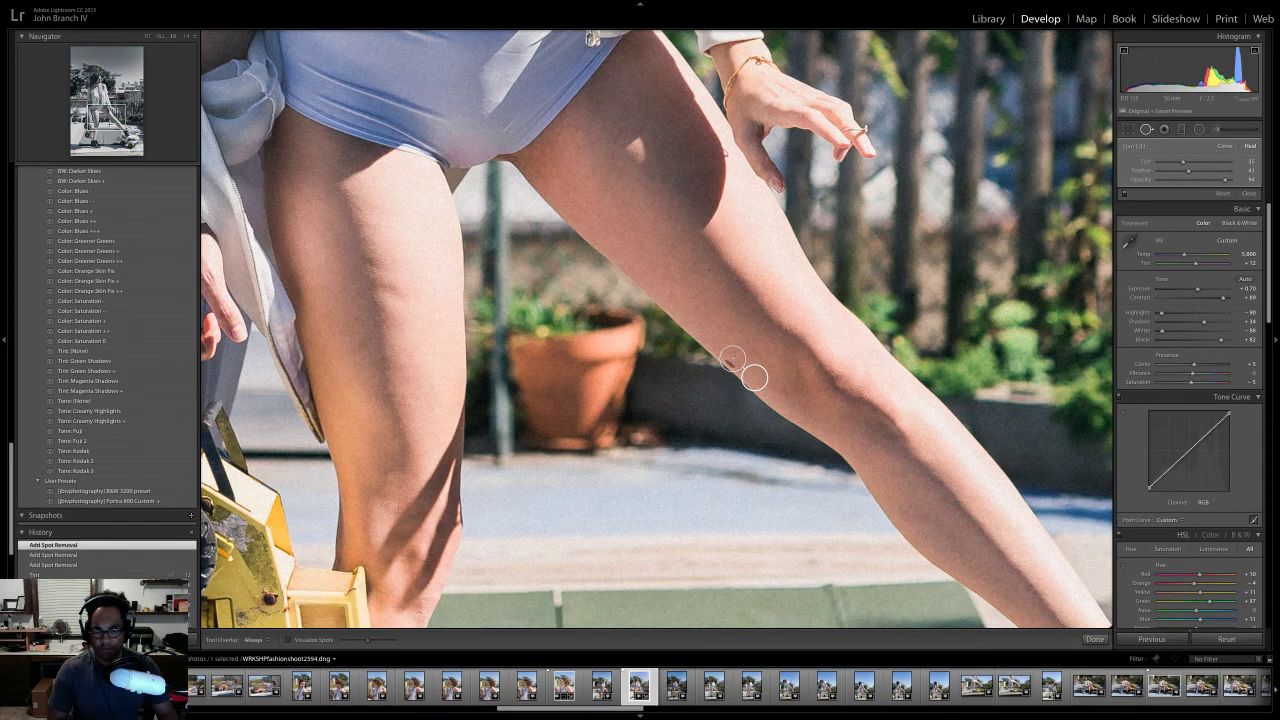
{"action": "left_click_drag", "start_coordinate": [732, 358], "coordinate": [596, 162]}
- Heal the cluster of small blemishes around the elbow of the model's bare arm using a smaller brush
{"action": "left_click_drag", "start_coordinate": [116, 123], "coordinate": [97, 92]}
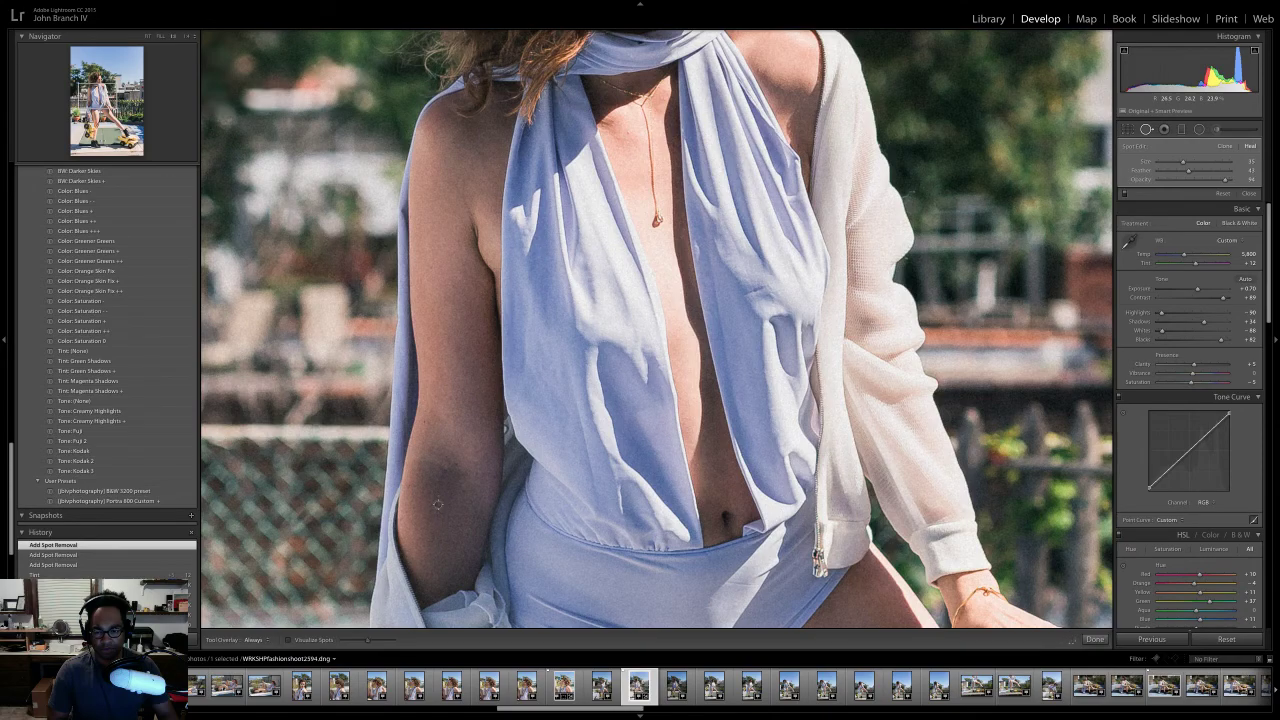
{"action": "left_click", "coordinate": [435, 504]}
{"action": "left_click", "coordinate": [458, 465]}
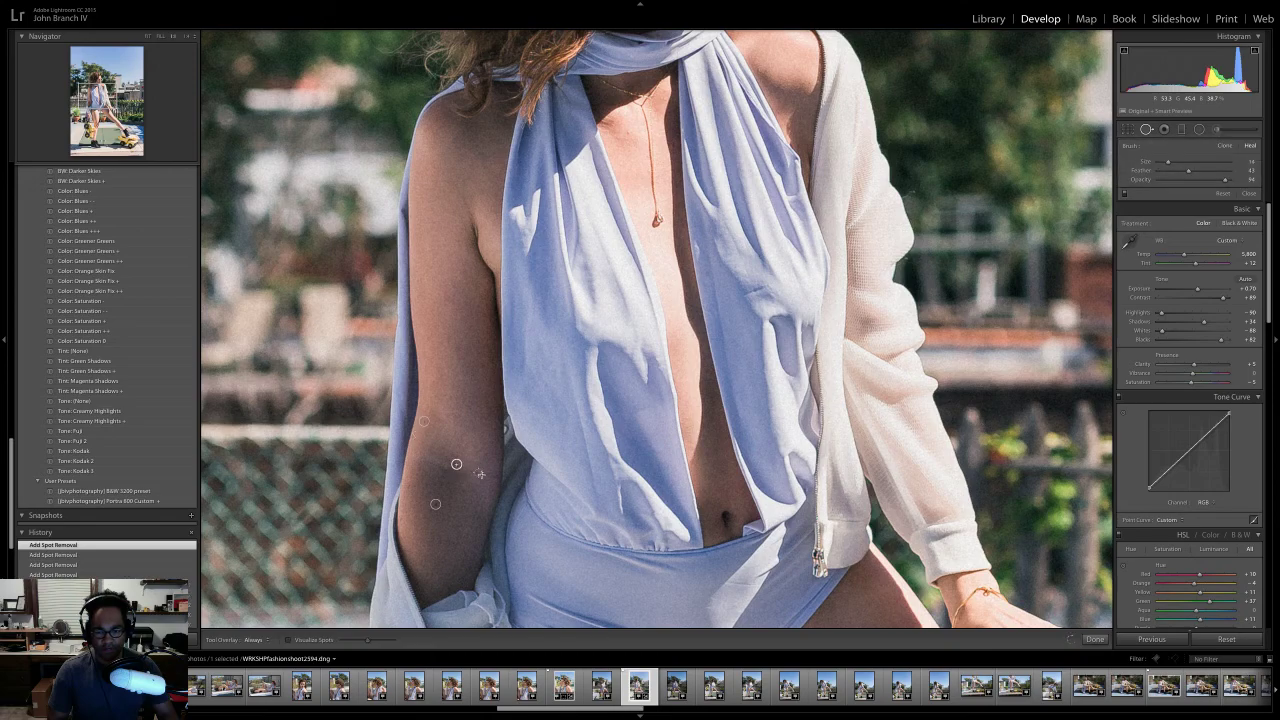
{"action": "left_click", "coordinate": [481, 476]}
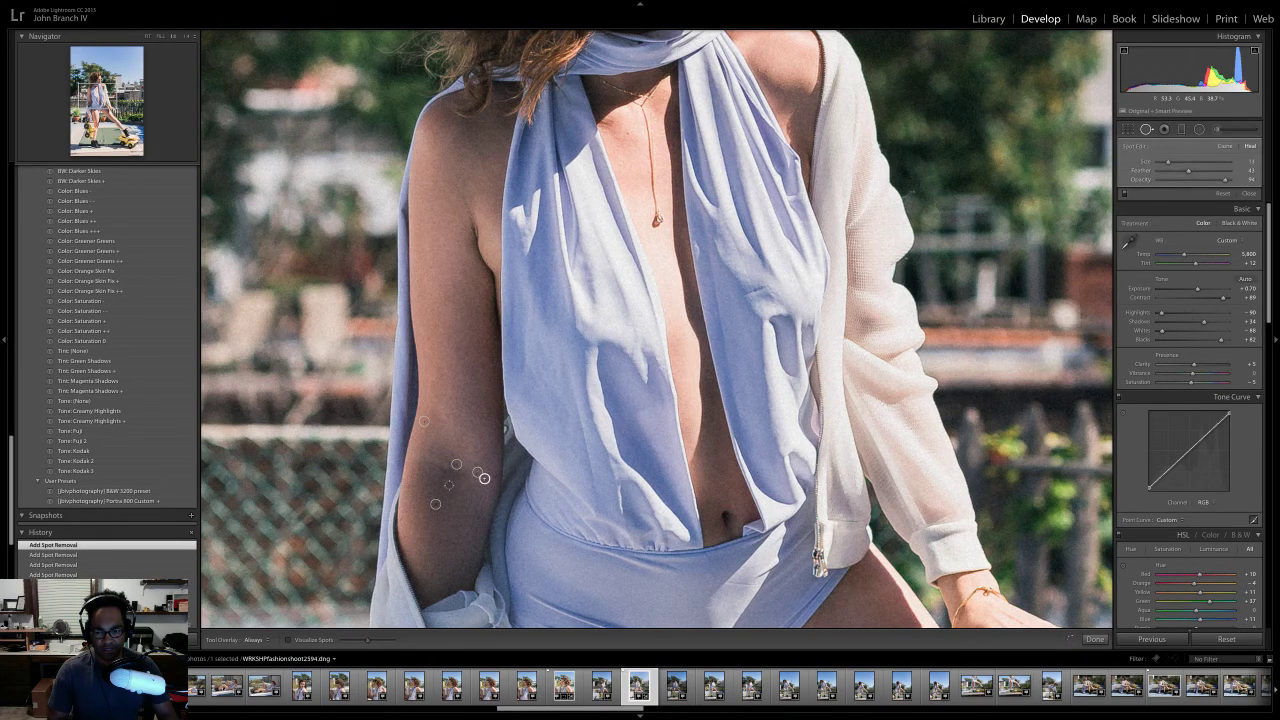
{"action": "left_click", "coordinate": [447, 484]}
{"action": "left_click", "coordinate": [493, 476]}
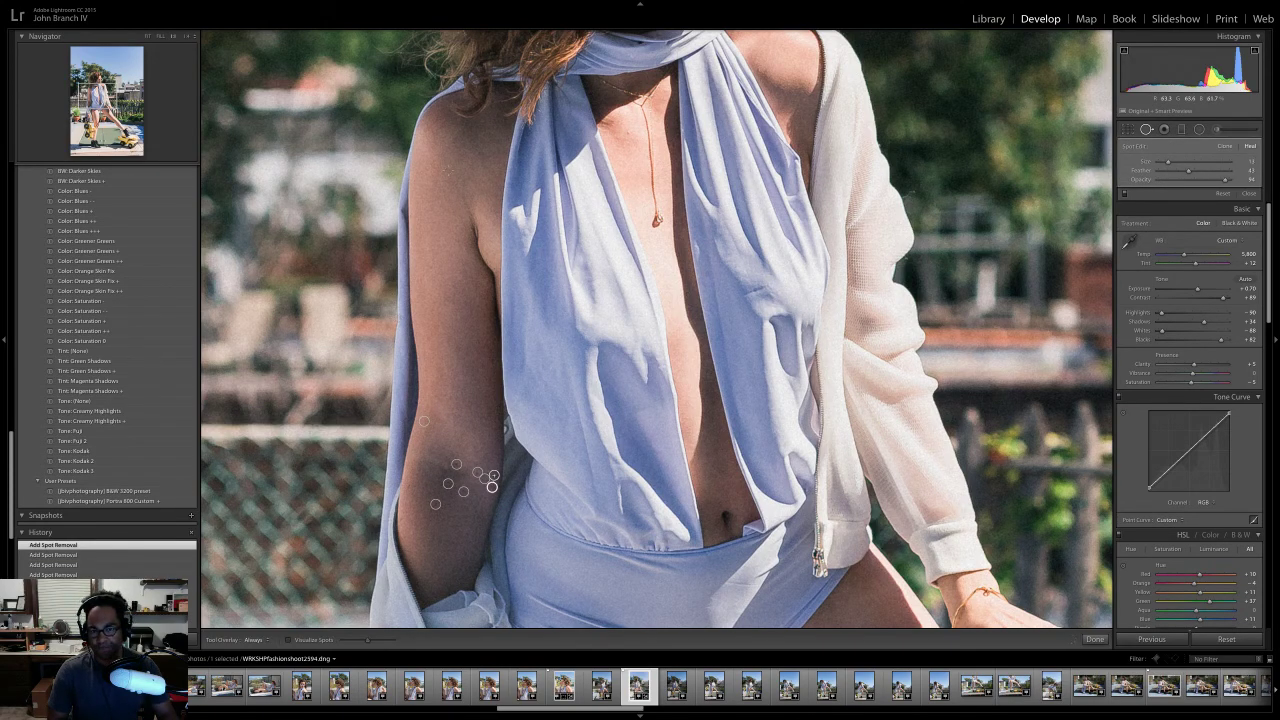
- Heal the small blemish on the model's chest beside the necklace
{"action": "scroll", "coordinate": [628, 132], "scroll_direction": "up", "scroll_amount": 2}
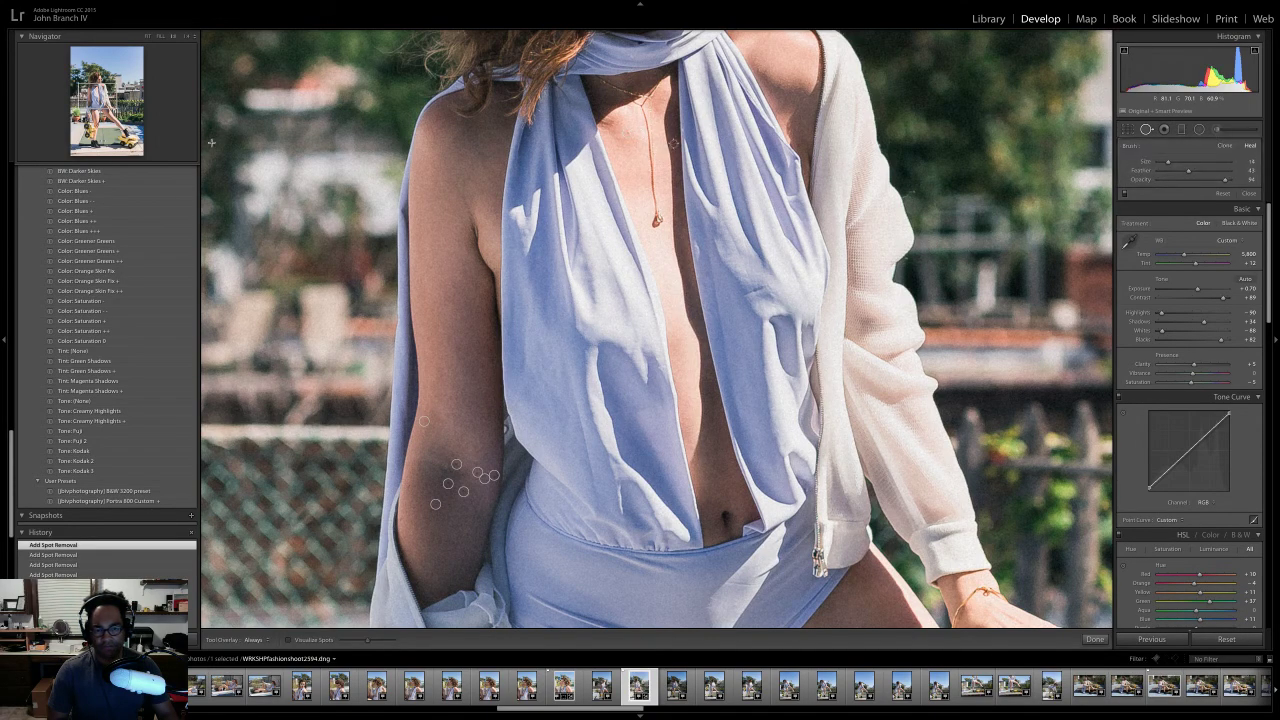
{"action": "left_click", "coordinate": [673, 143]}
{"action": "left_click_drag", "start_coordinate": [673, 143], "coordinate": [664, 340]}
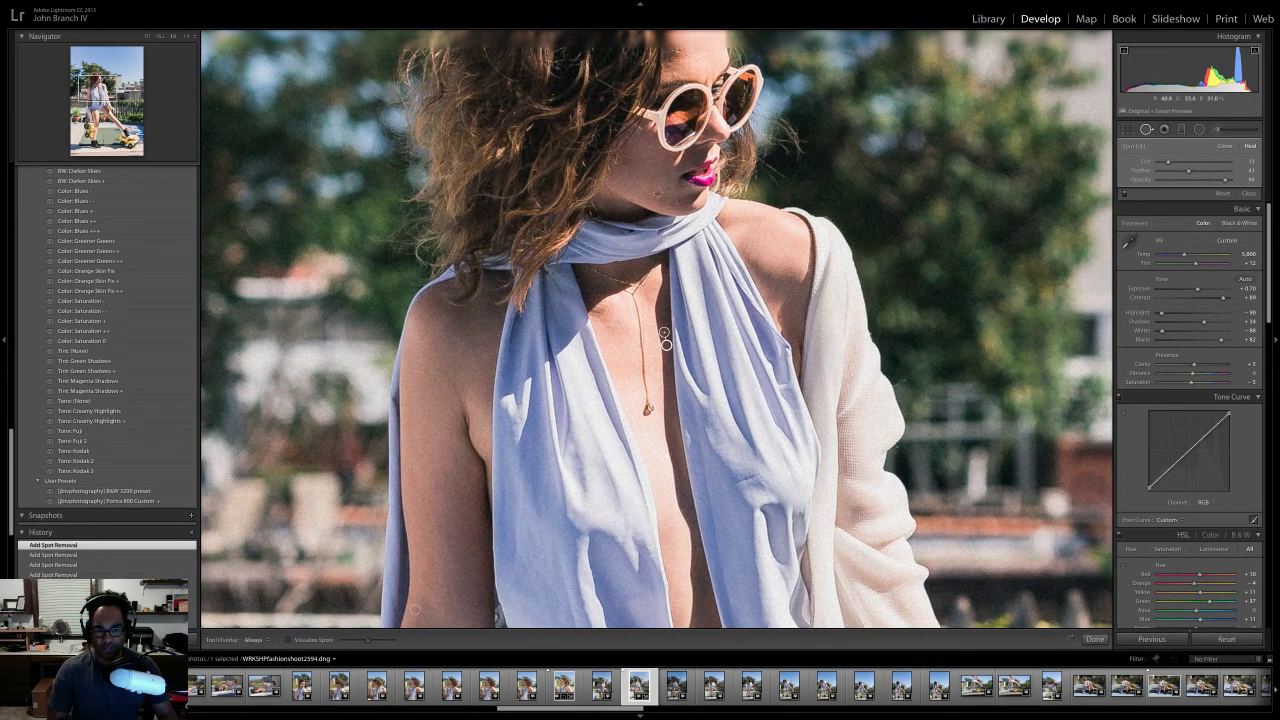
- Heal the small blemishes along the model's chin and jaw, sampling the second one from the cheek
{"action": "left_click", "coordinate": [658, 193]}
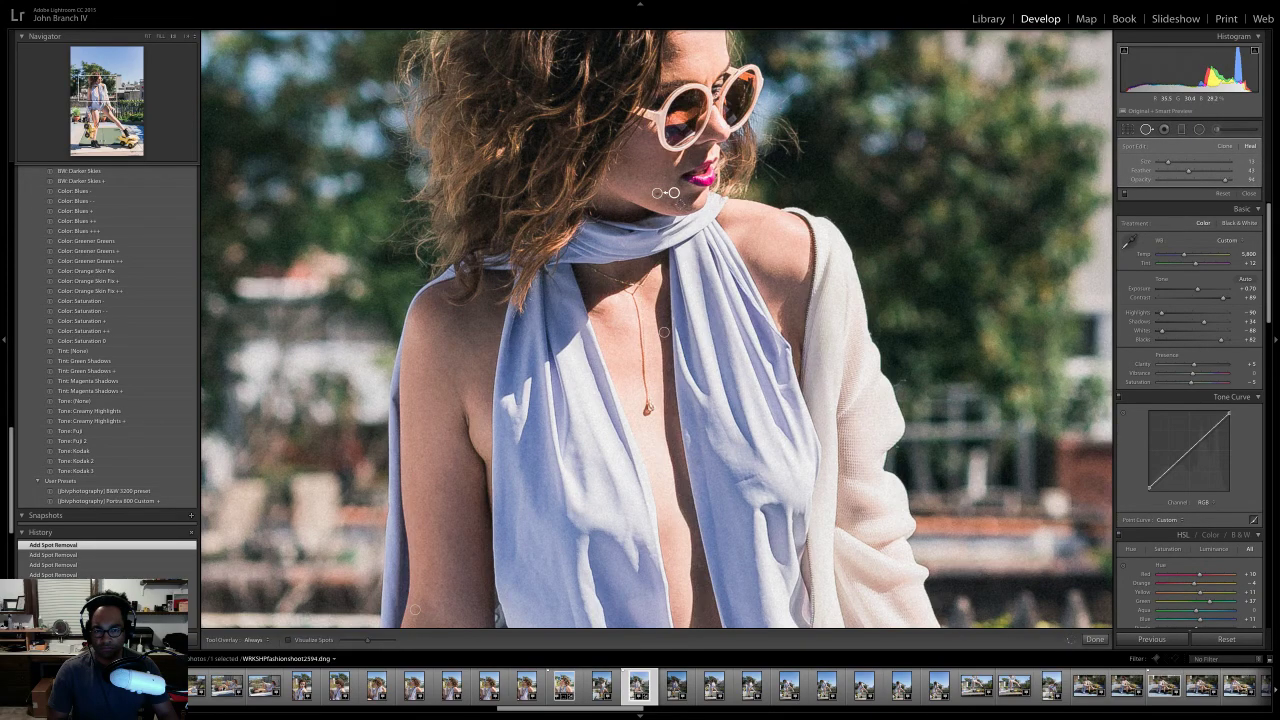
{"action": "key", "text": "Escape"}
{"action": "left_click", "coordinate": [676, 204]}
{"action": "left_click_drag", "start_coordinate": [659, 194], "coordinate": [640, 183]}
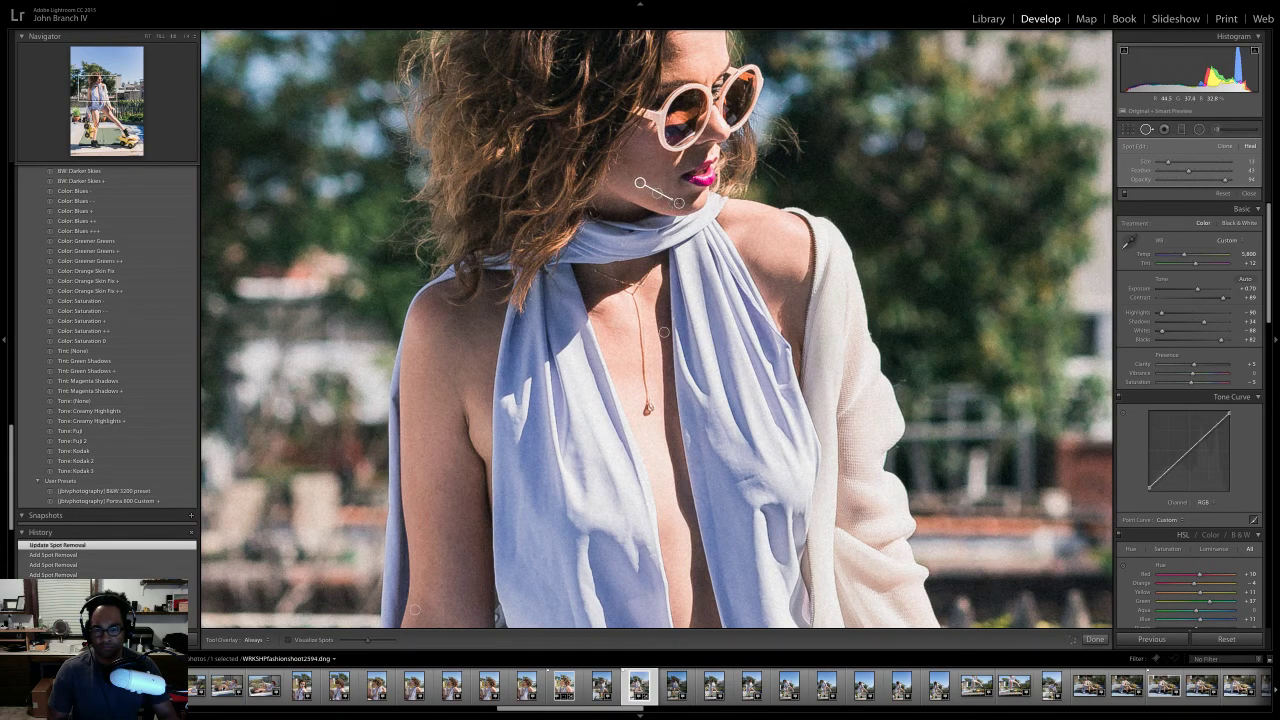
{"action": "key", "text": "Escape"}
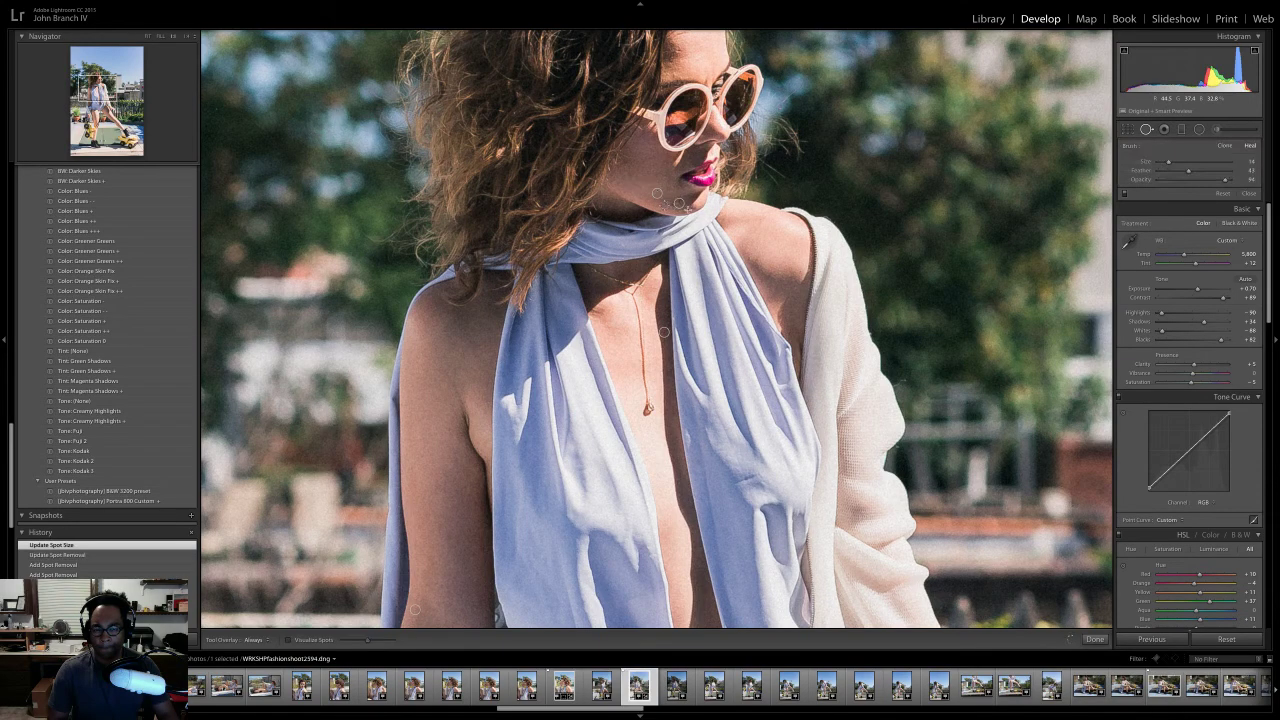
{"action": "left_click", "coordinate": [688, 208]}
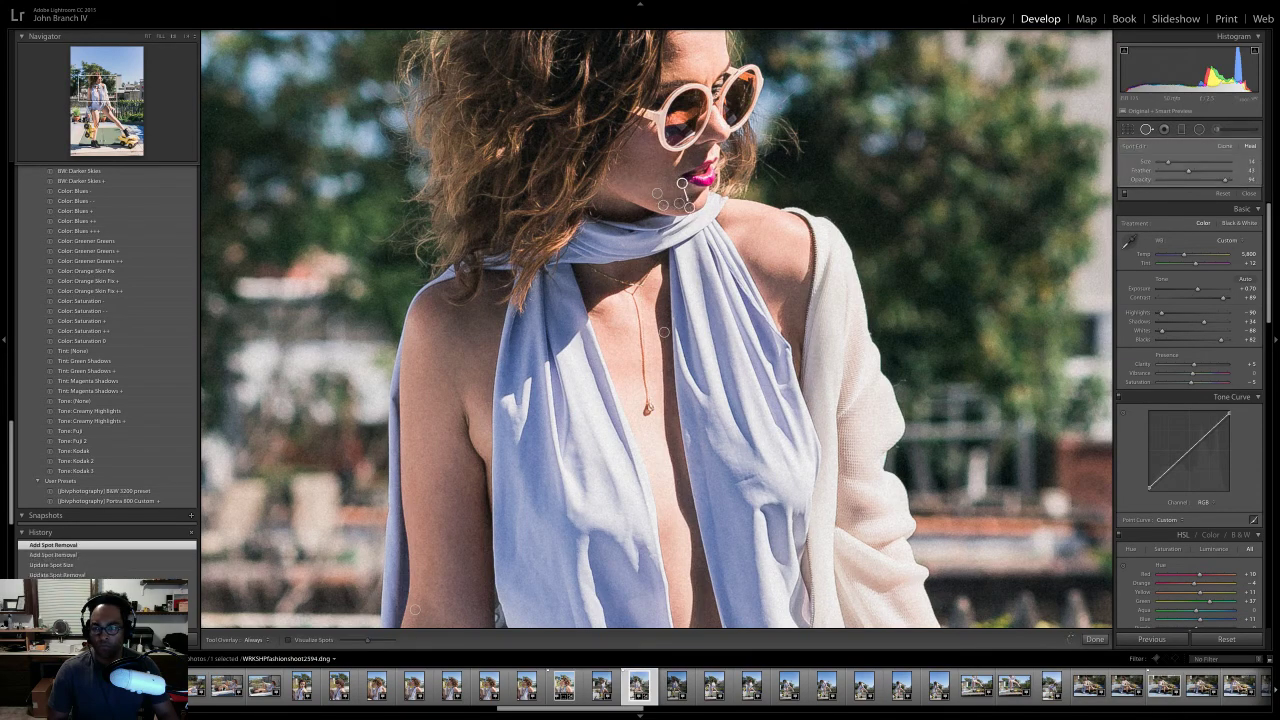
{"action": "scroll", "coordinate": [657, 328], "scroll_direction": "up", "scroll_amount": 3}
{"action": "scroll", "coordinate": [657, 328], "scroll_direction": "left", "scroll_amount": 1}
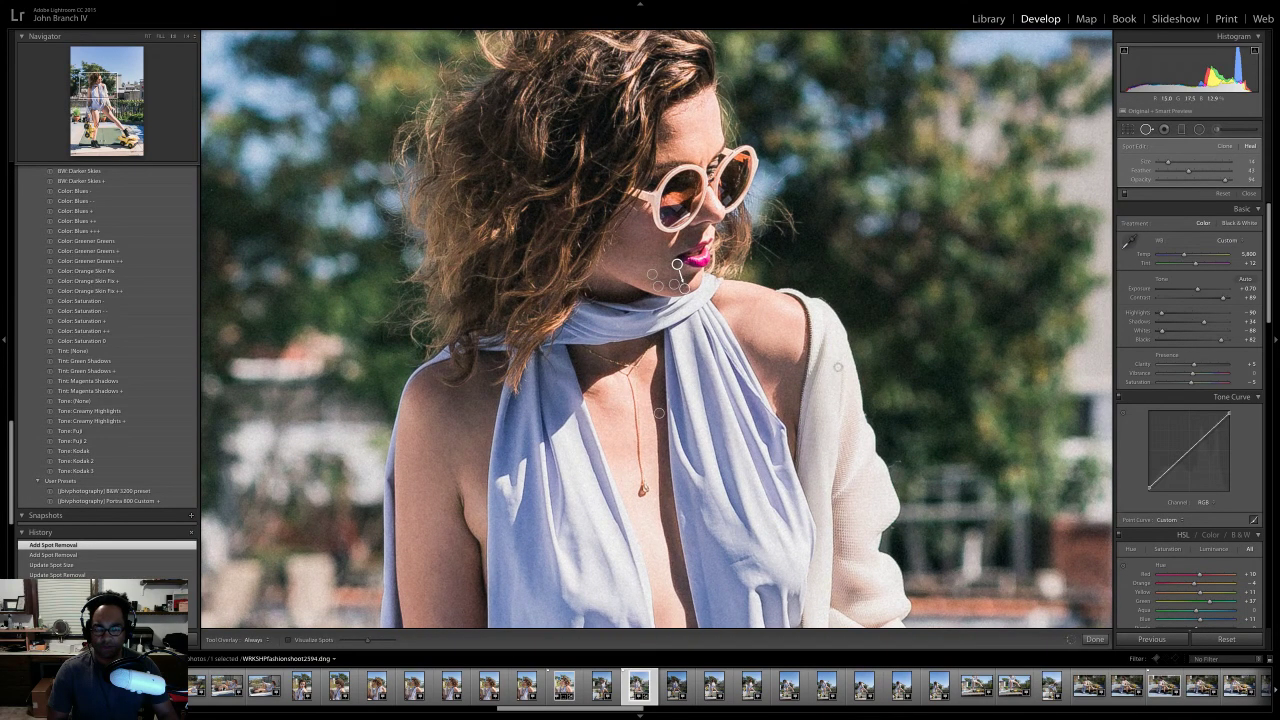
{"action": "key", "text": "Escape"}
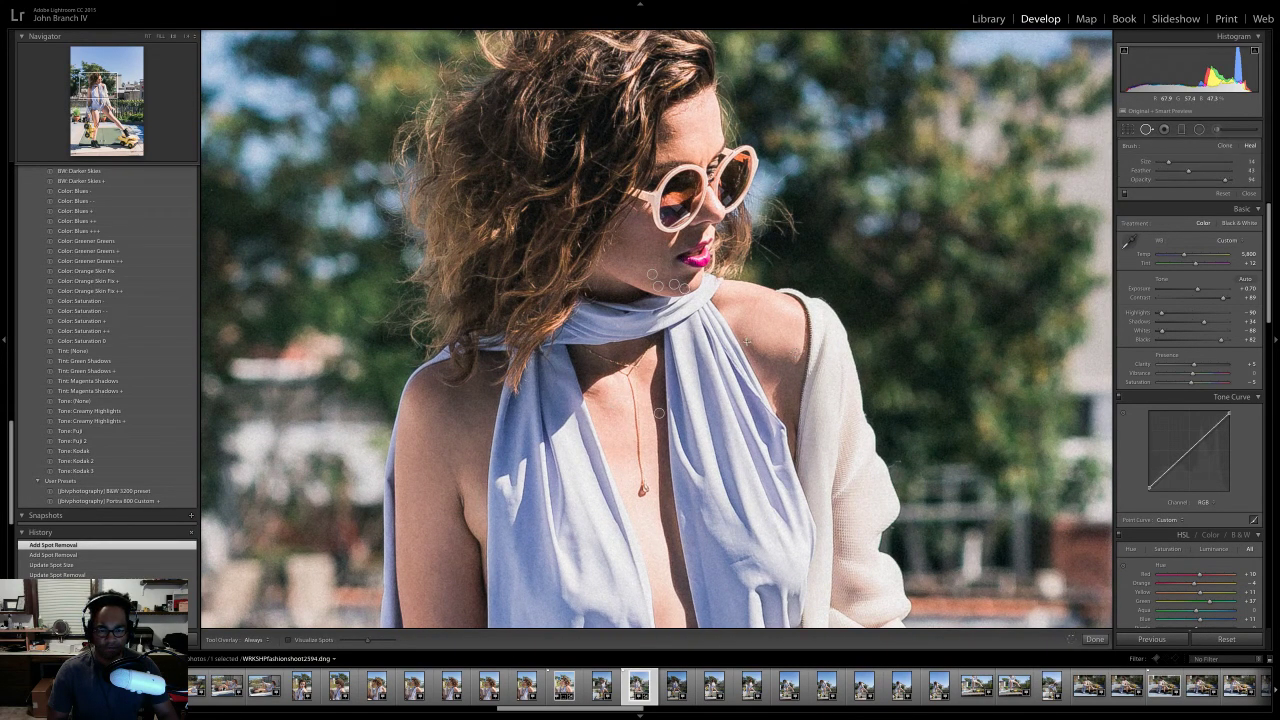
- Heal the spot on the model's shoulder beside the cardigan, and switch to the Adjustment Brush with the whole photo in view
{"action": "left_click", "coordinate": [748, 343]}
{"action": "left_click", "coordinate": [1147, 131]}
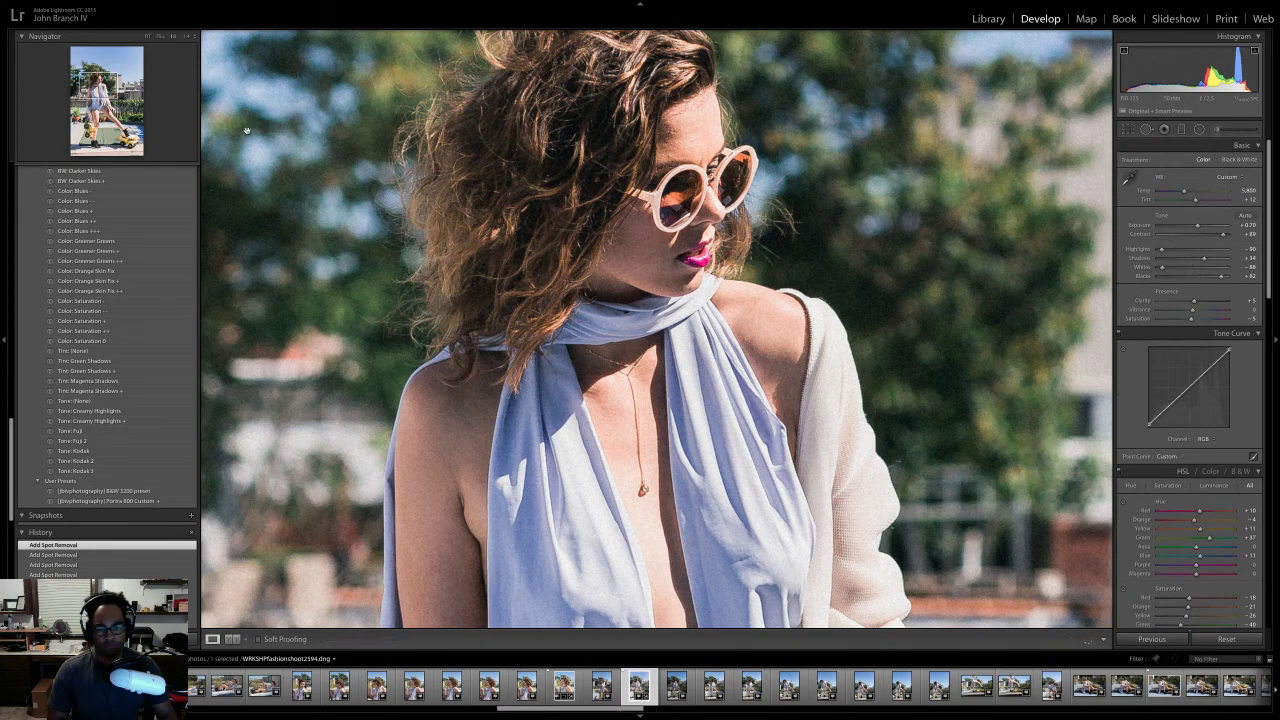
{"action": "left_click", "coordinate": [148, 37]}
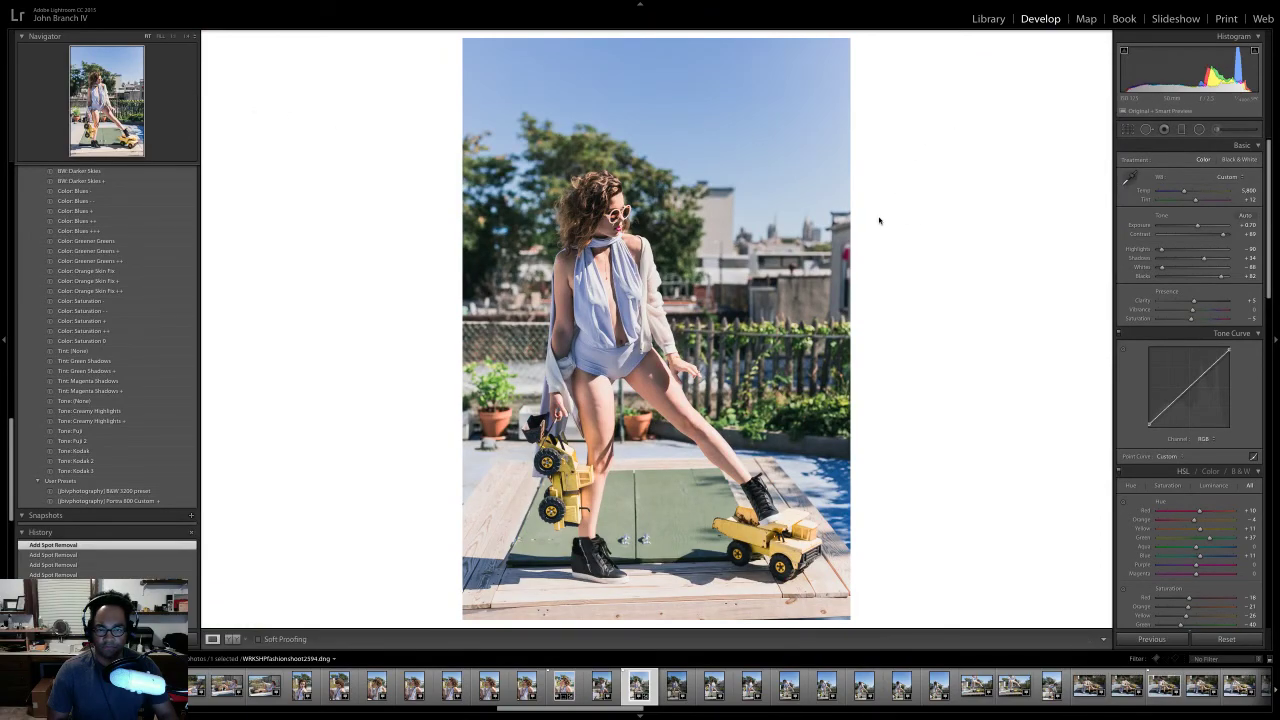
{"action": "left_click", "coordinate": [1218, 131]}
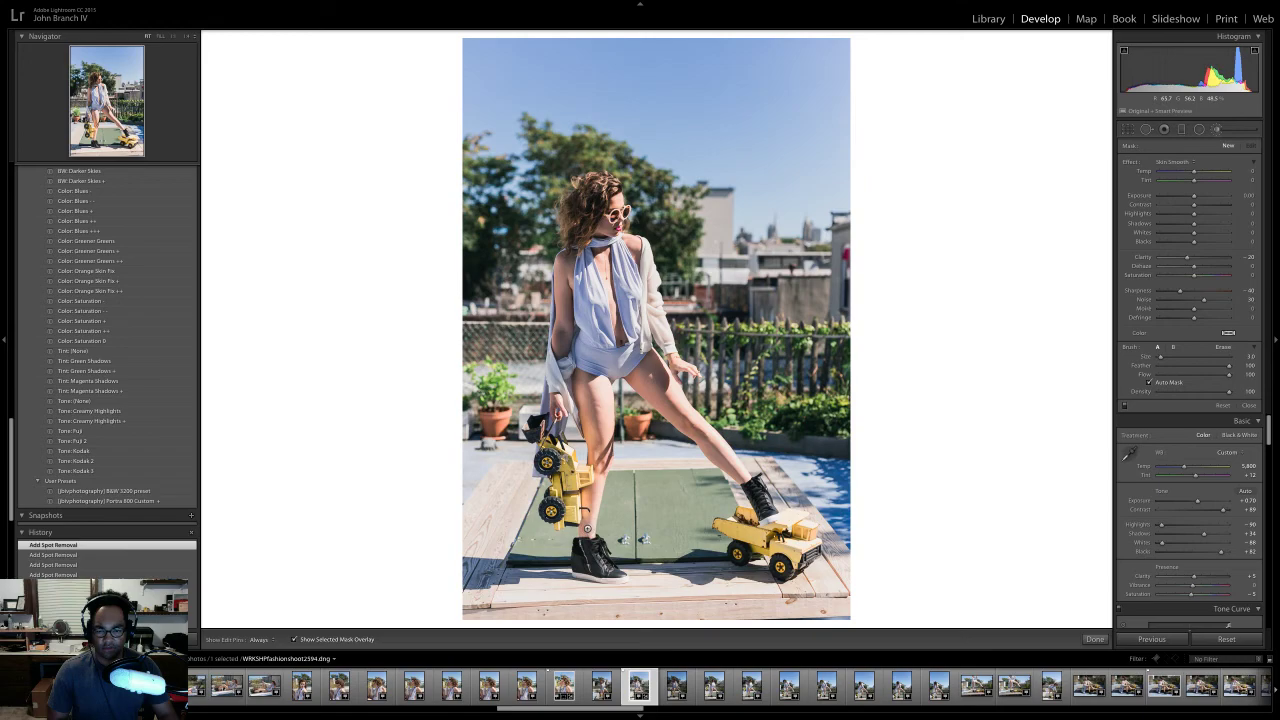
{"action": "scroll", "coordinate": [591, 515], "scroll_direction": "up", "scroll_amount": 4}
{"action": "scroll", "coordinate": [598, 471], "scroll_direction": "up", "scroll_amount": 3}
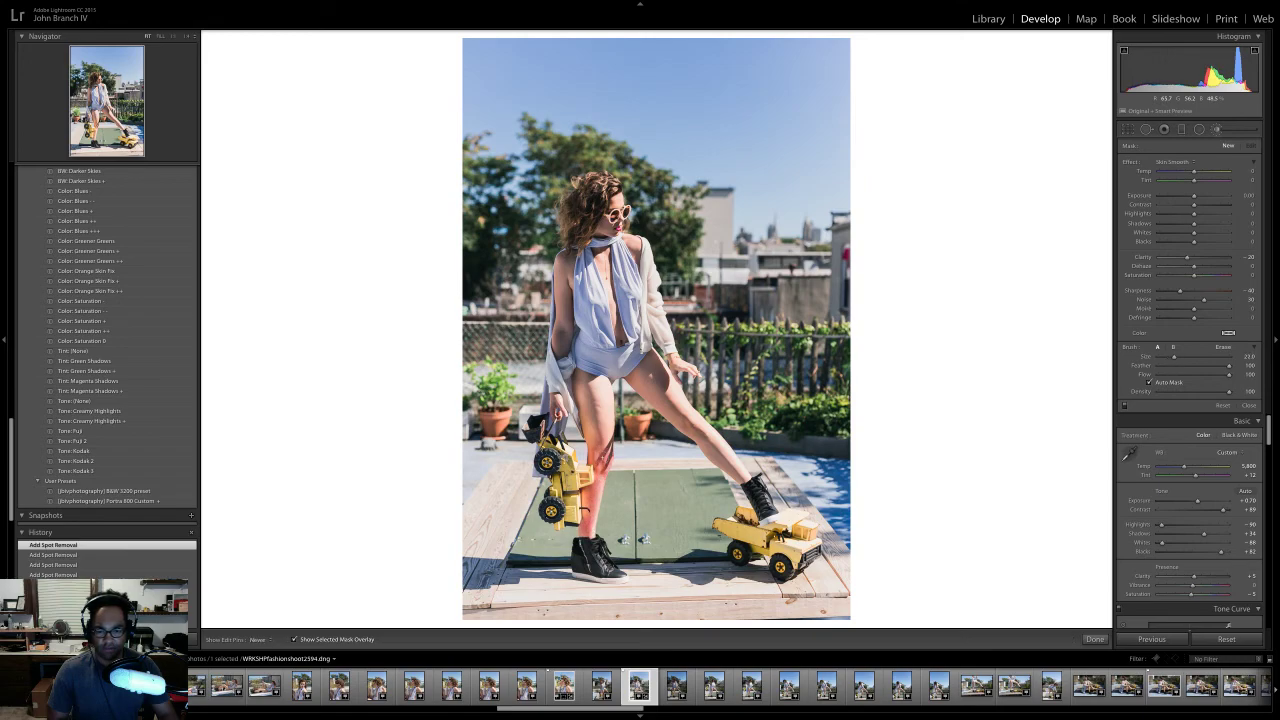
{"action": "mouse_move", "coordinate": [592, 408]}
{"action": "left_mouse_down"}
{"action": "mouse_move", "coordinate": [588, 382]}
{"action": "mouse_move", "coordinate": [588, 528]}
{"action": "left_mouse_up"}
{"action": "scroll", "coordinate": [588, 528], "scroll_direction": "down", "scroll_amount": 2}
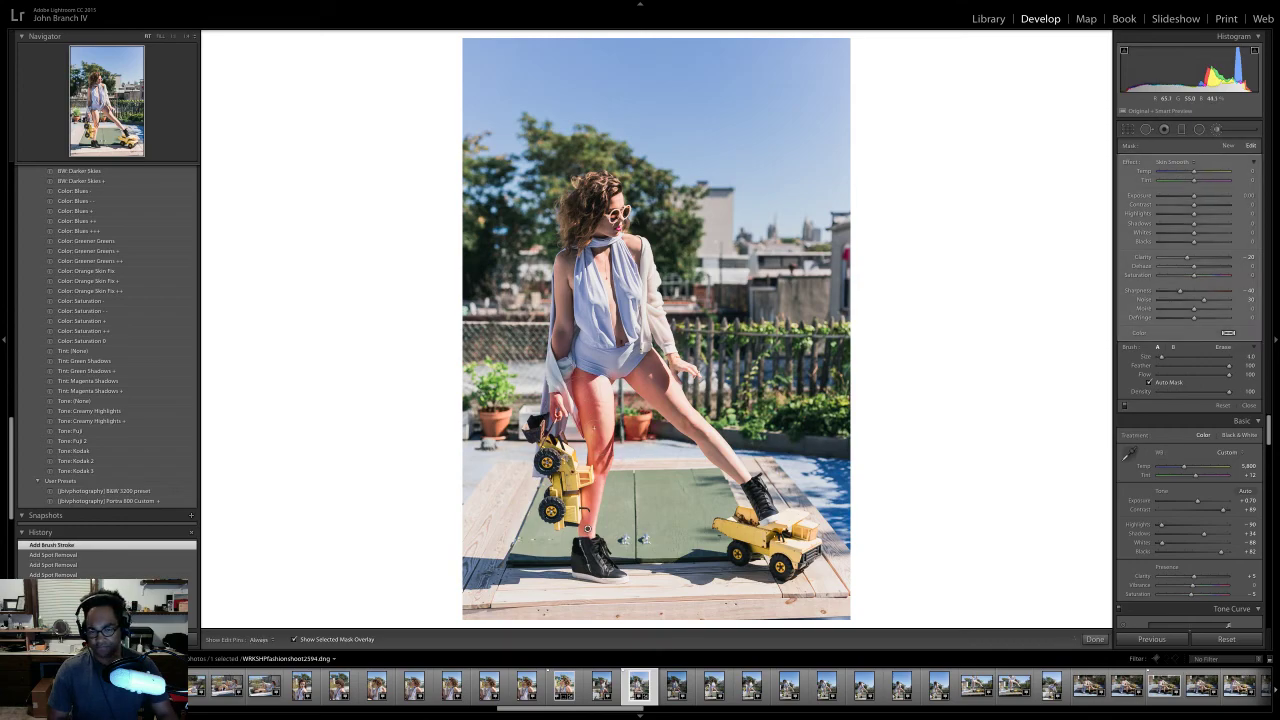
{"action": "key", "text": "ctrl+z"}
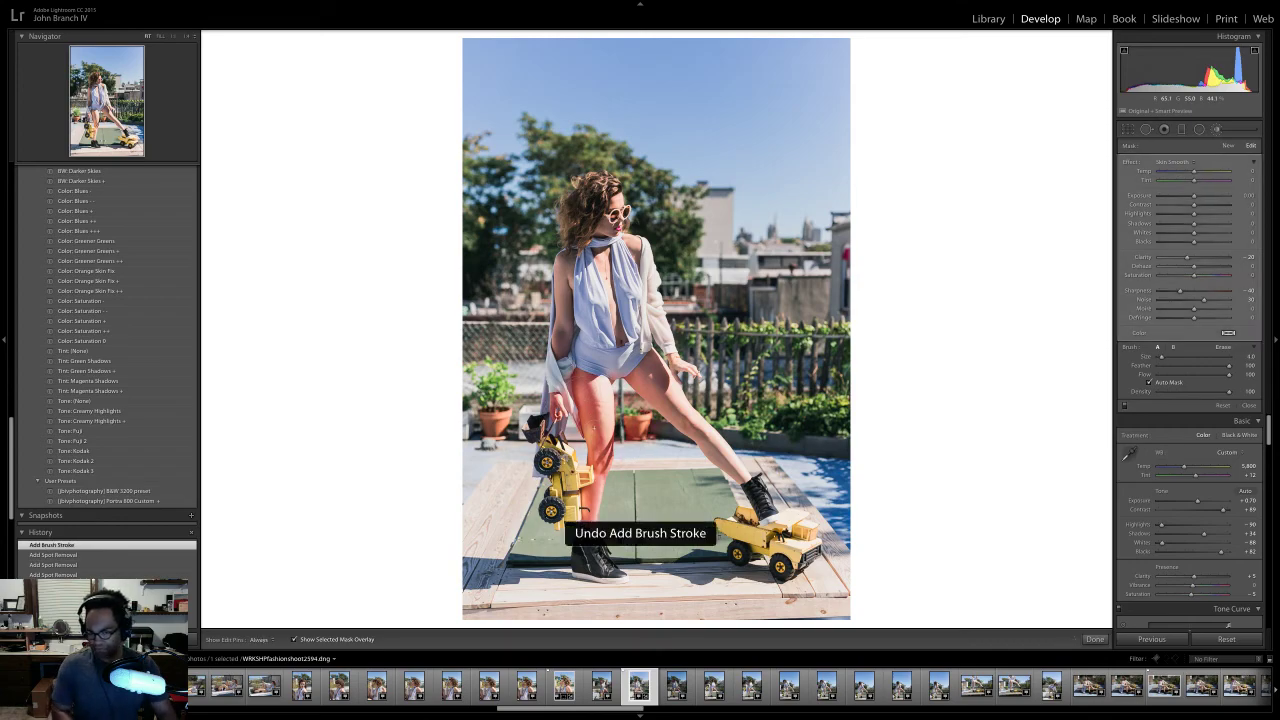
{"action": "key", "text": "ctrl+z"}
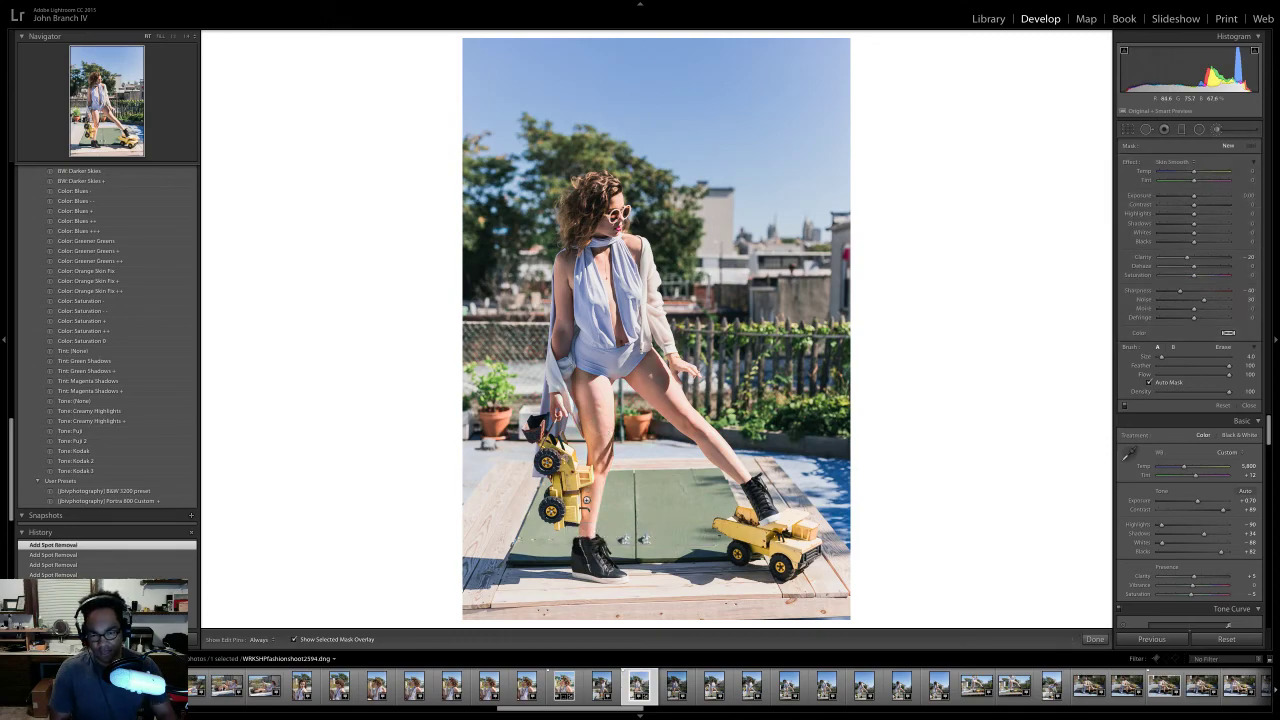
- Paint the Skin Smooth adjustment over the model's straight leg and outstretched leg at brush size 4.0 with Auto Mask
{"action": "key", "text": "h"}
{"action": "mouse_move", "coordinate": [588, 526]}
{"action": "left_mouse_down"}
{"action": "mouse_move", "coordinate": [594, 384]}
{"action": "mouse_move", "coordinate": [578, 384]}
{"action": "mouse_move", "coordinate": [593, 426]}
{"action": "mouse_move", "coordinate": [588, 376]}
{"action": "mouse_move", "coordinate": [596, 434]}
{"action": "mouse_move", "coordinate": [602, 384]}
{"action": "left_mouse_up"}
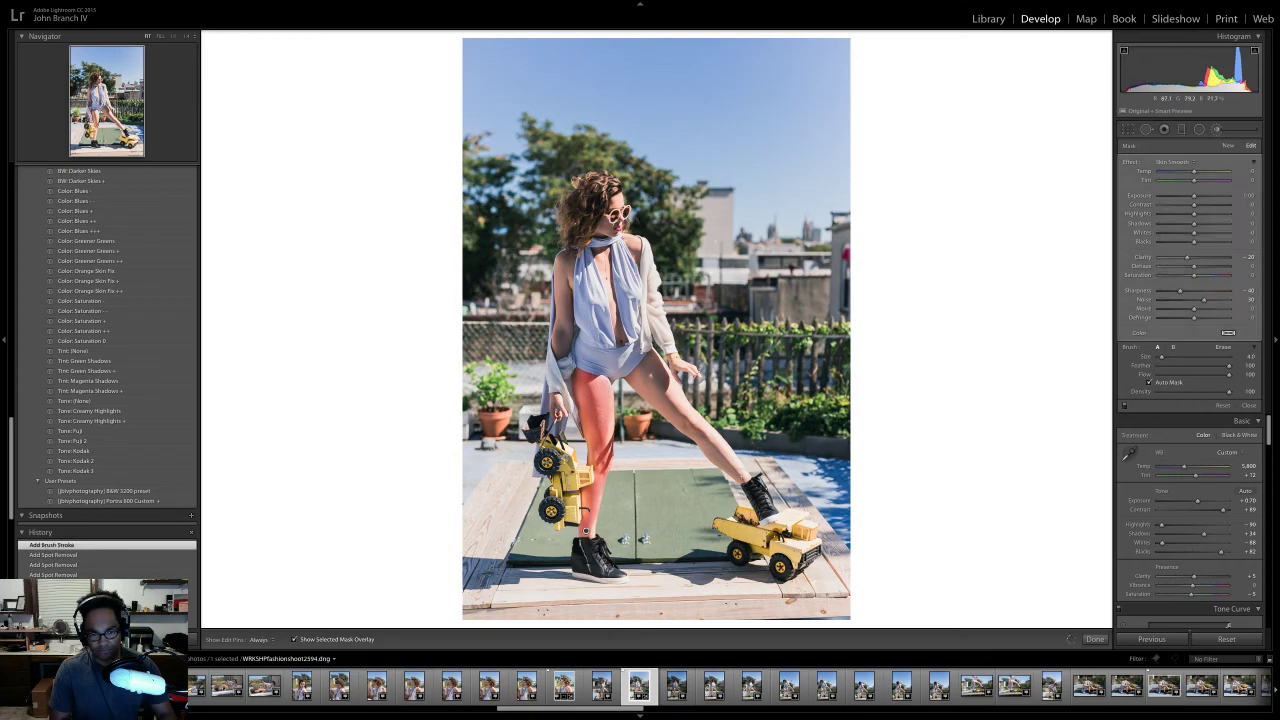
{"action": "mouse_move", "coordinate": [740, 476]}
{"action": "left_mouse_down"}
{"action": "mouse_move", "coordinate": [666, 404]}
{"action": "mouse_move", "coordinate": [659, 376]}
{"action": "mouse_move", "coordinate": [734, 465]}
{"action": "left_mouse_up"}
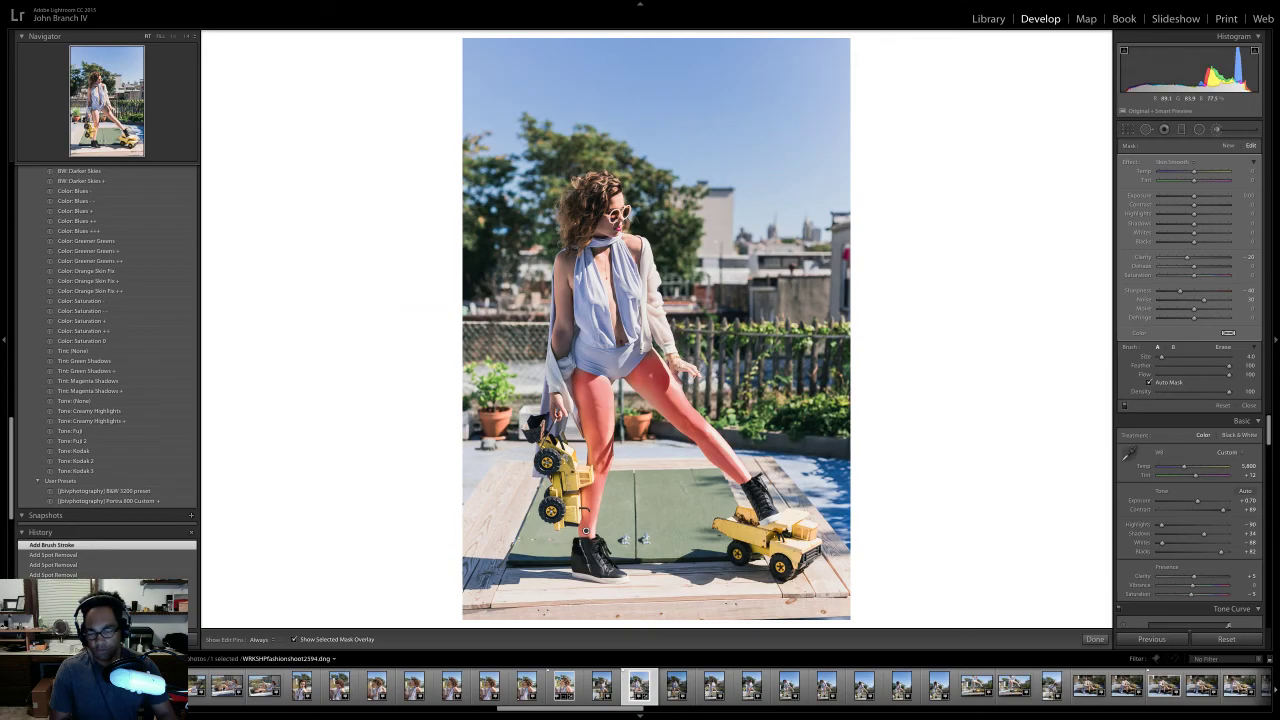
{"action": "key", "text": "h"}
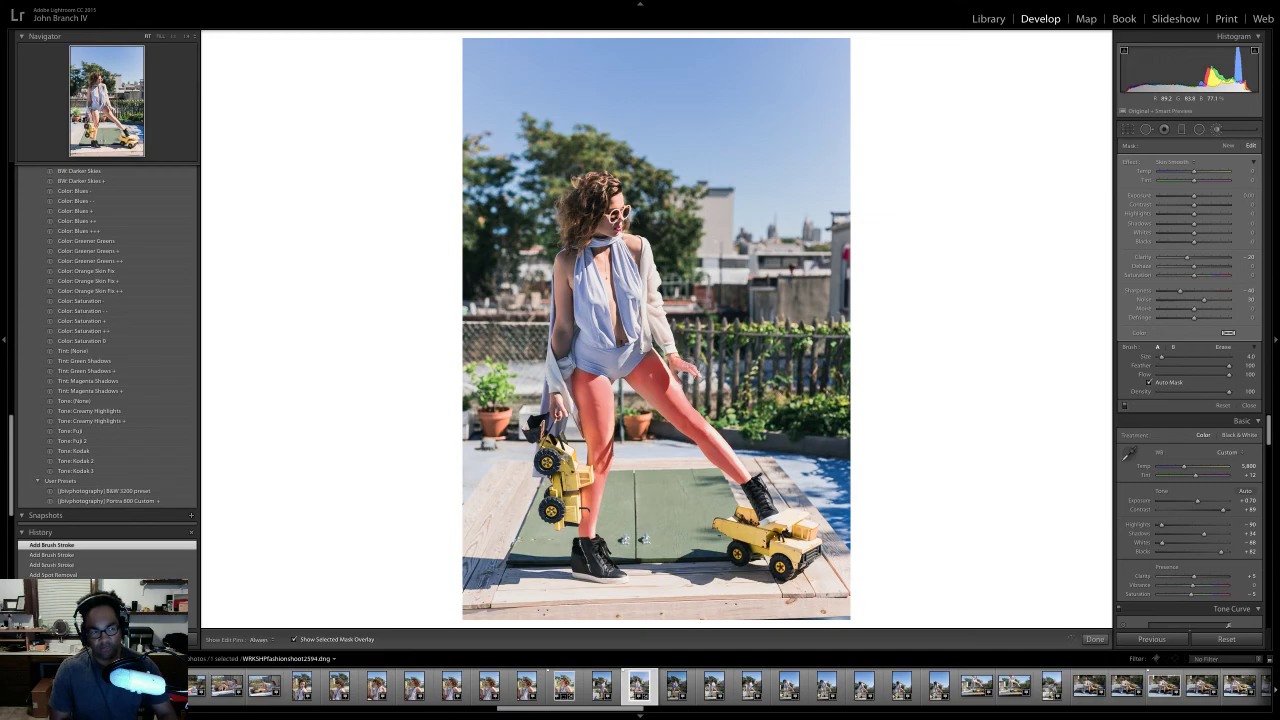
- Extend the Skin Smooth mask over the model's bare arm and the exposed skin of the chest
{"action": "key", "text": "h"}
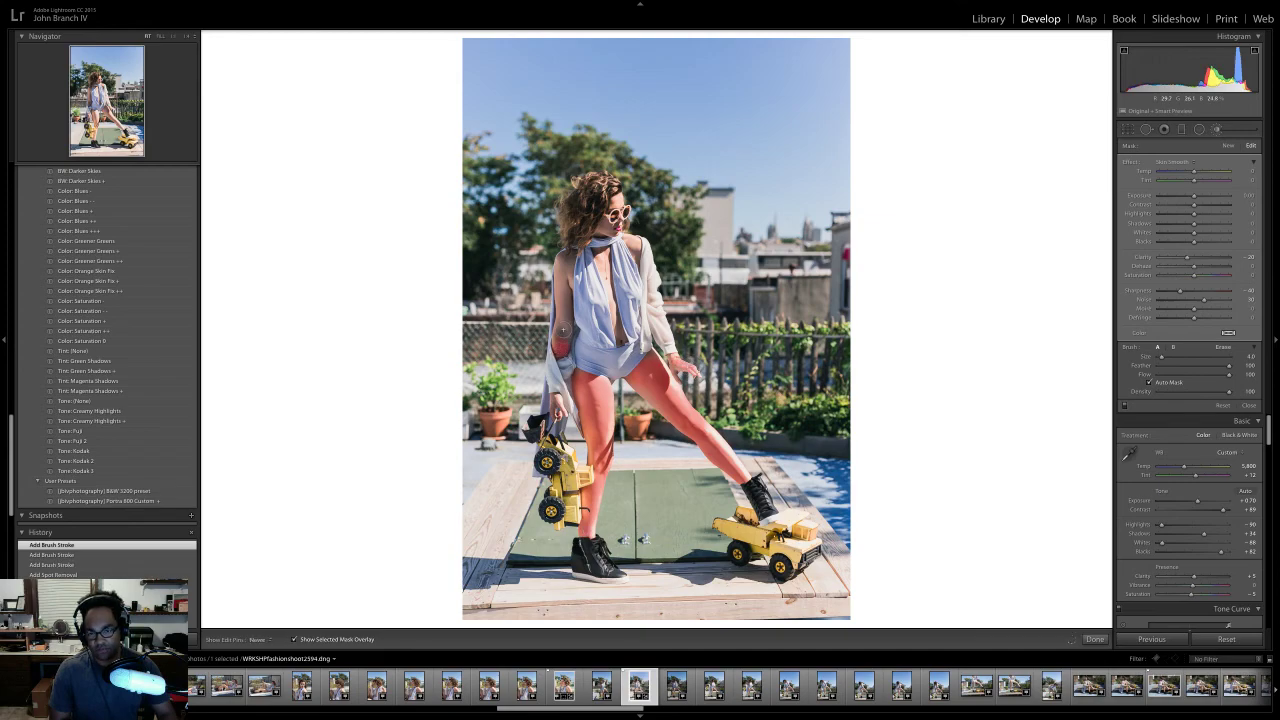
{"action": "left_click_drag", "start_coordinate": [561, 318], "coordinate": [565, 265]}
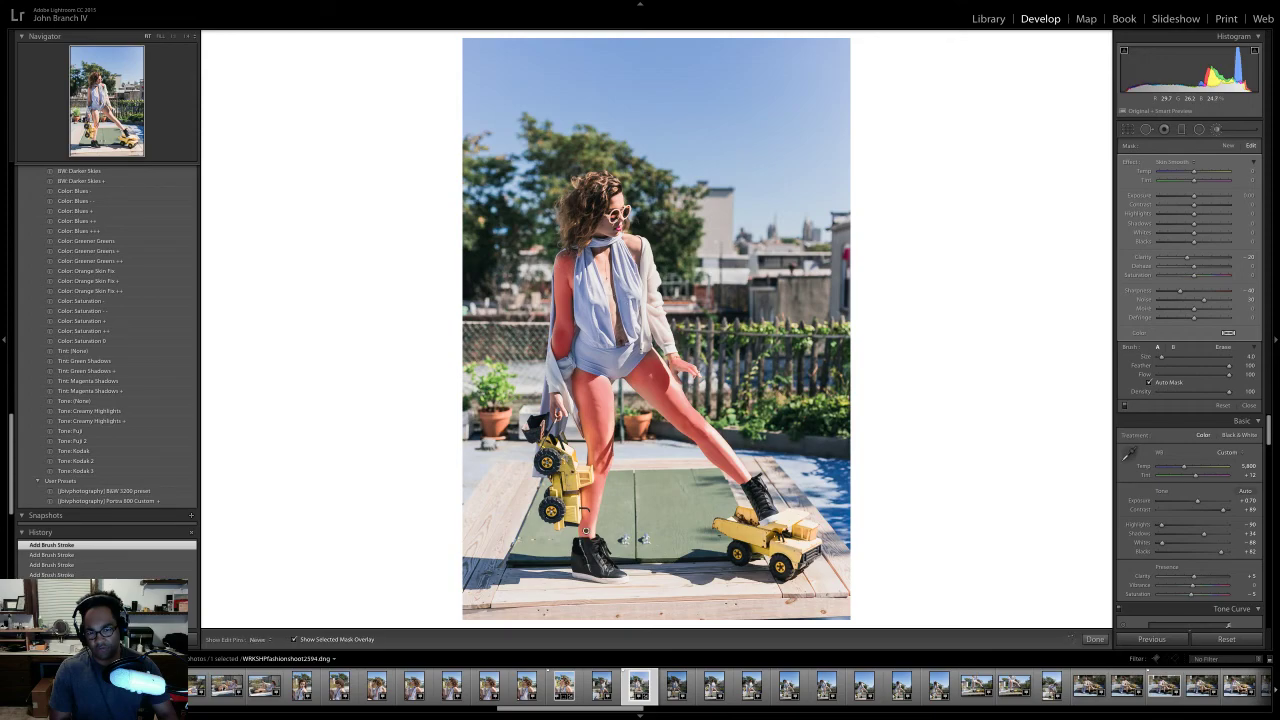
{"action": "left_click_drag", "start_coordinate": [611, 325], "coordinate": [600, 254]}
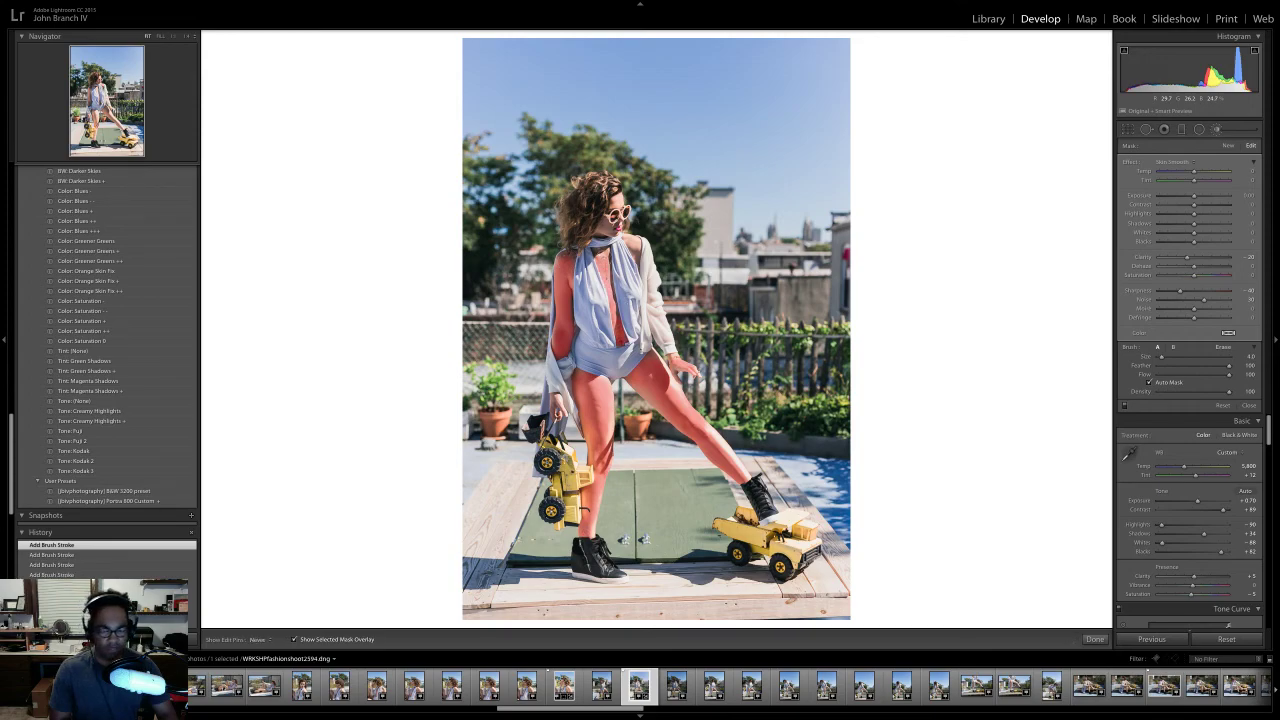
{"action": "key", "text": "h"}
- Zoom in on the upper body and paint Skin Smooth over the shoulder beside the cardigan at brush size 10.0
{"action": "key", "text": "z"}
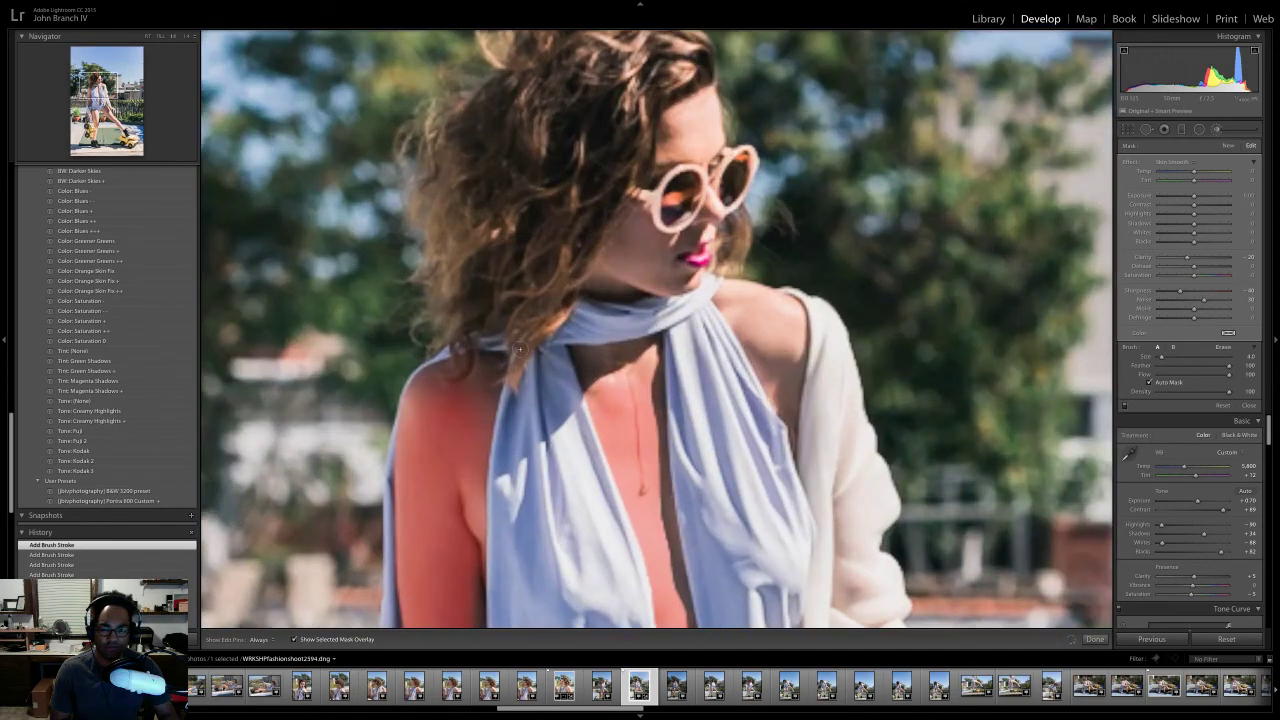
{"action": "scroll", "coordinate": [790, 400], "scroll_direction": "up", "scroll_amount": 5}
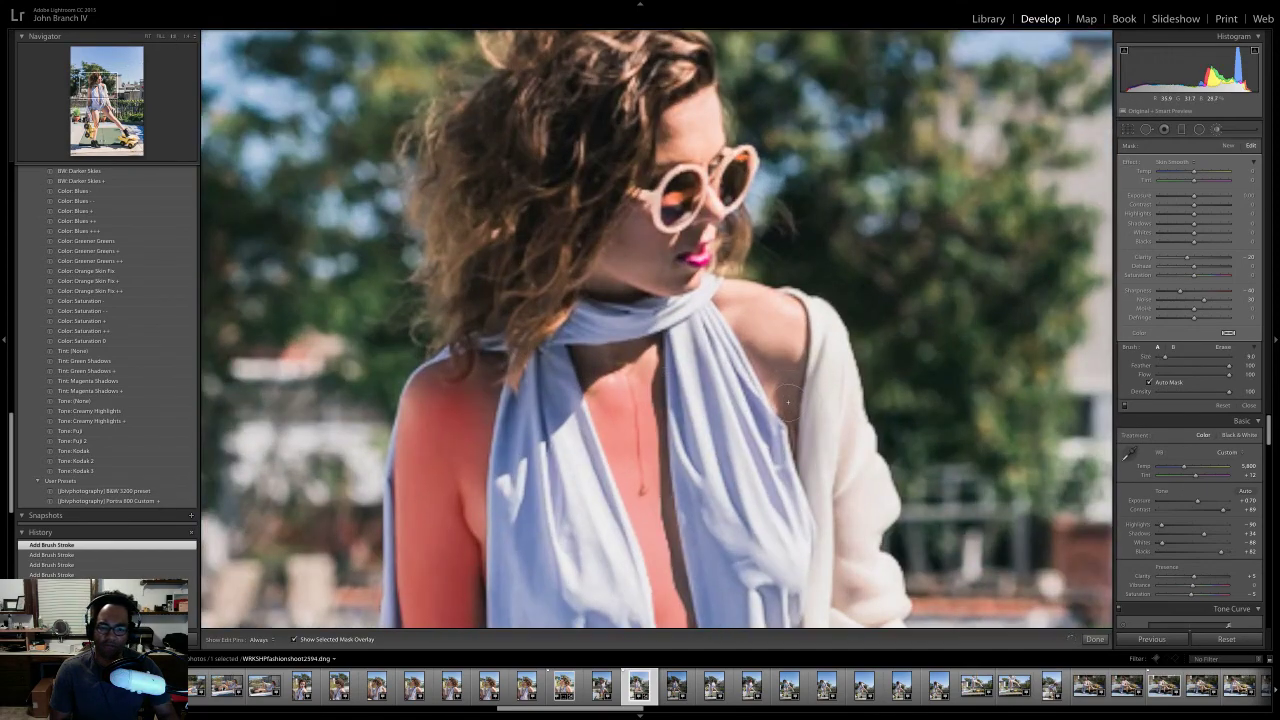
{"action": "scroll", "coordinate": [786, 405], "scroll_direction": "up", "scroll_amount": 5}
{"action": "scroll", "coordinate": [786, 405], "scroll_direction": "up", "scroll_amount": 1}
{"action": "key", "text": "h"}
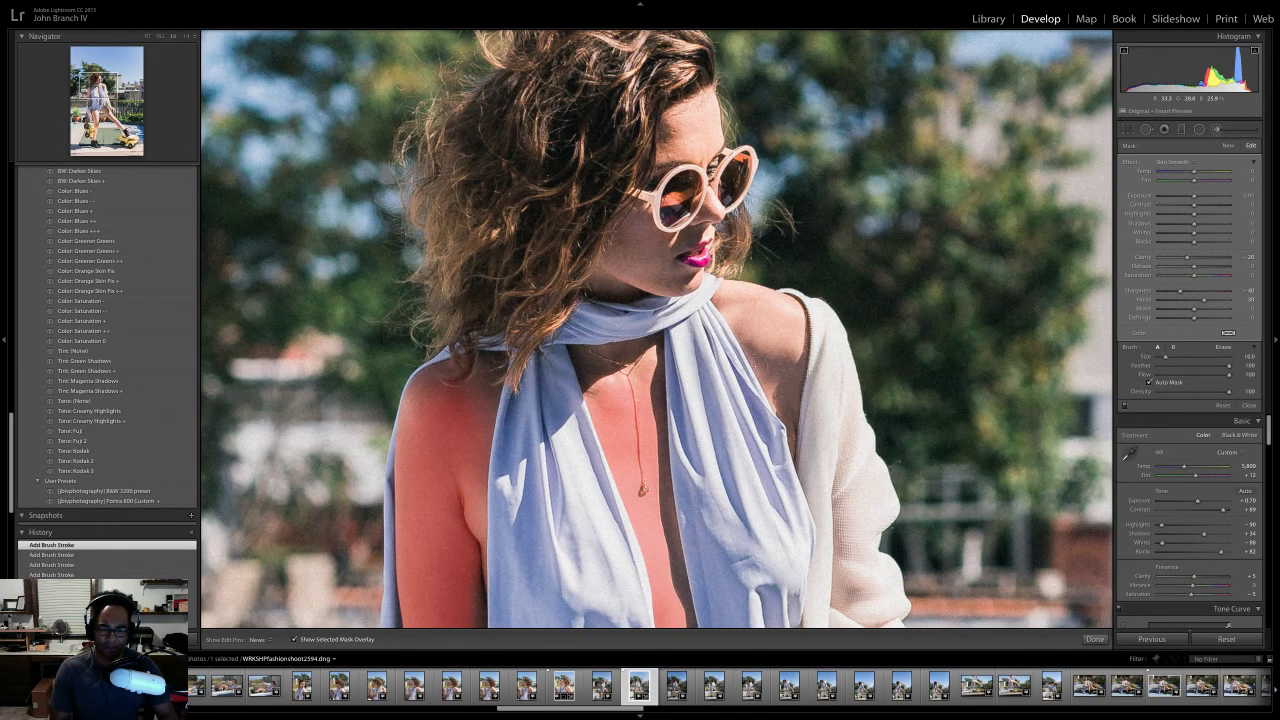
{"action": "left_click_drag", "start_coordinate": [790, 360], "coordinate": [772, 370]}
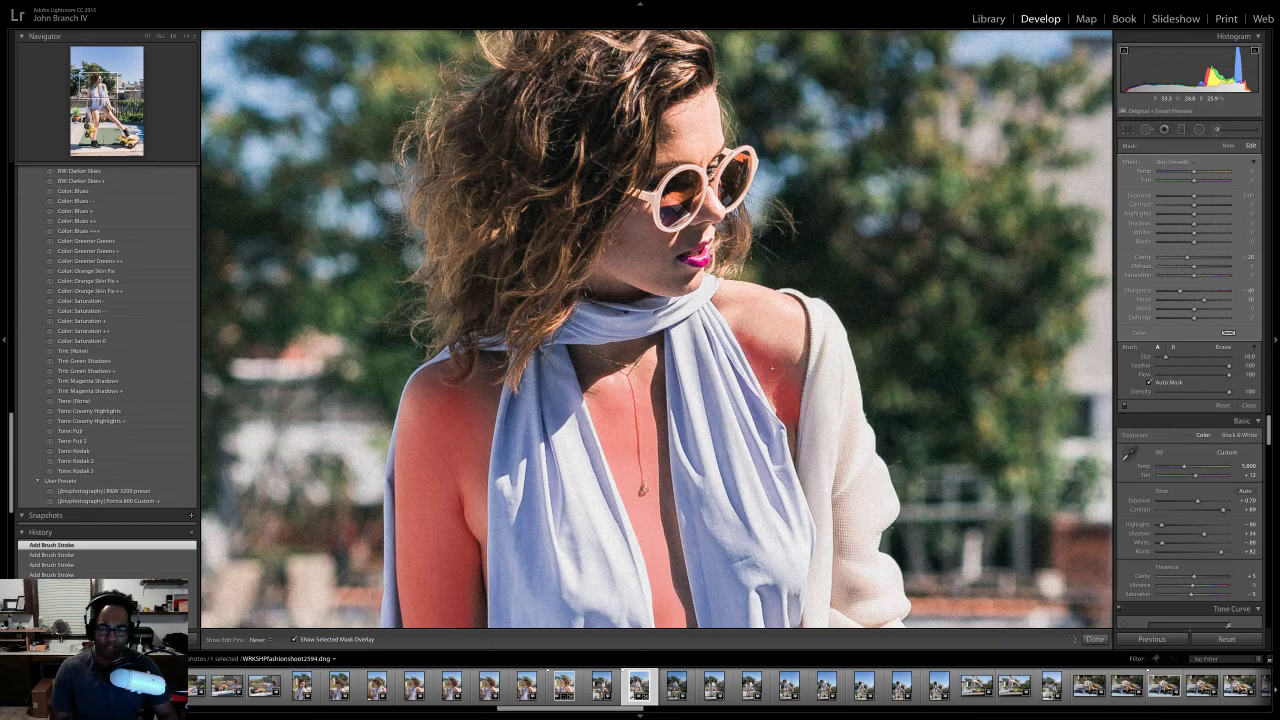
{"action": "left_click_drag", "start_coordinate": [760, 295], "coordinate": [787, 361]}
{"action": "key", "text": "h"}
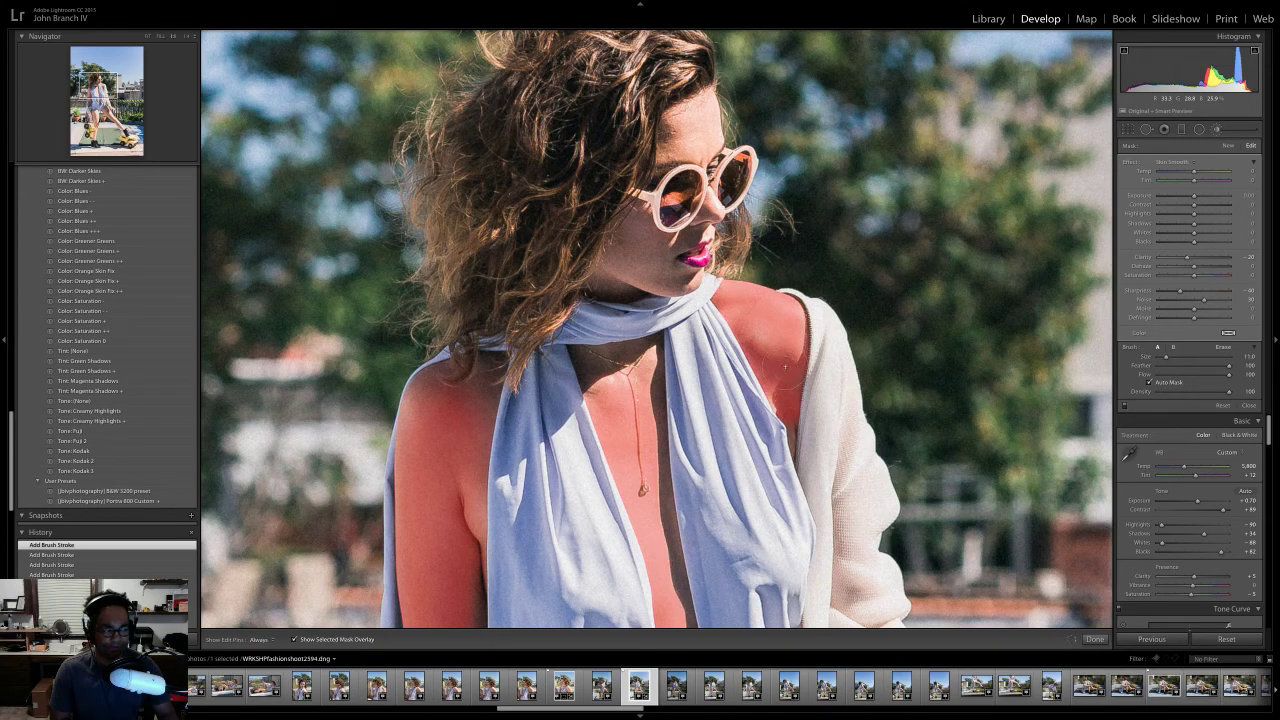
- Paint Skin Smooth over the model's cheek, chin and forehead with a smaller brush, and close the Adjustment Brush
{"action": "scroll", "coordinate": [622, 295], "scroll_direction": "down", "scroll_amount": 3}
{"action": "key", "text": "h"}
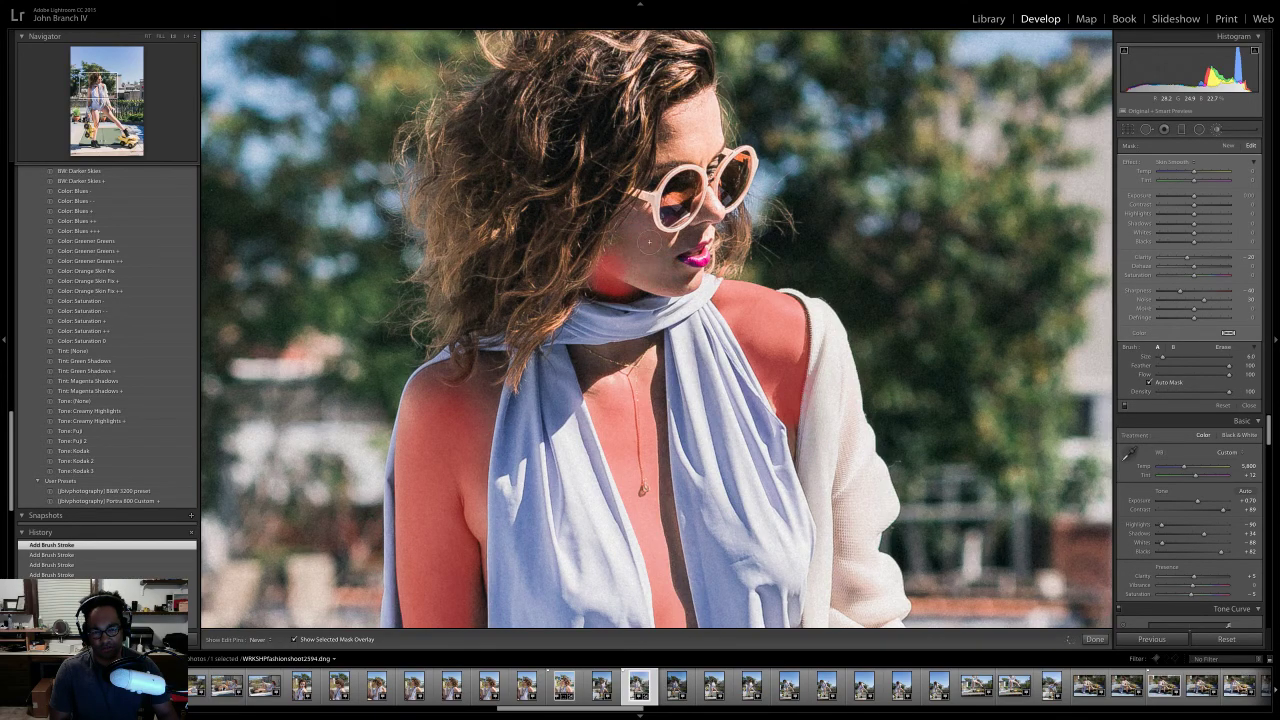
{"action": "key", "text": "h"}
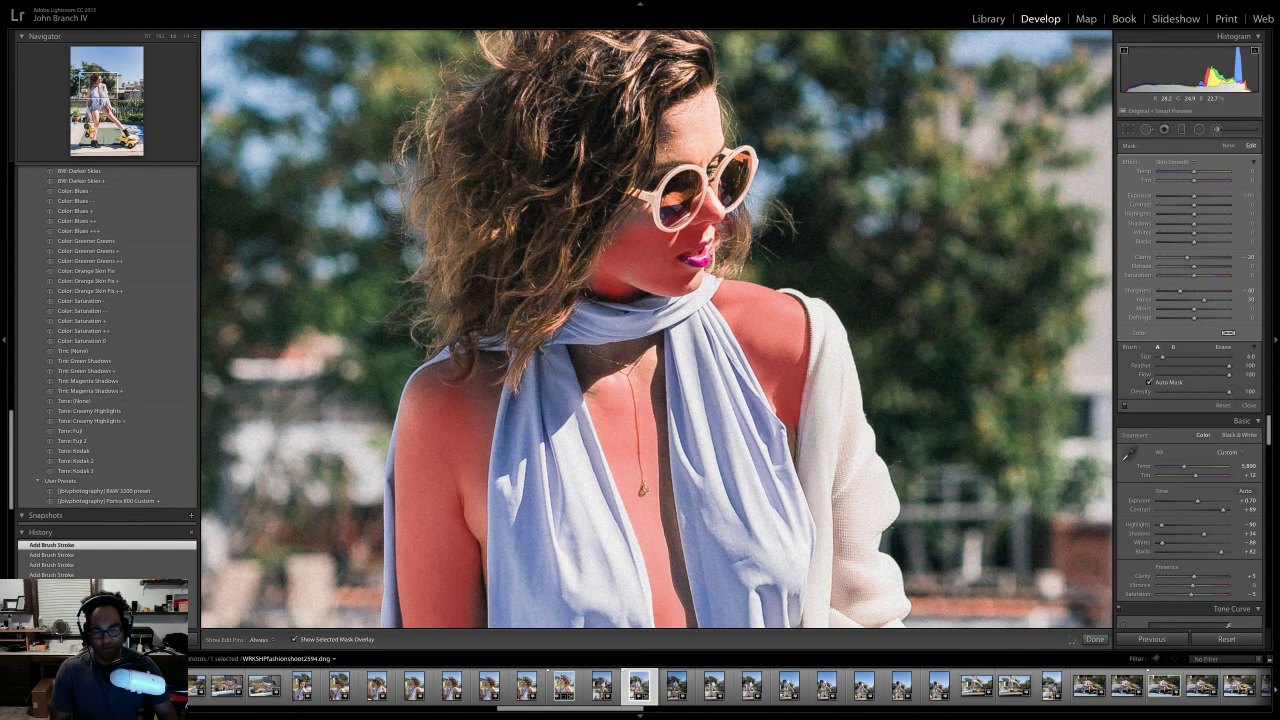
{"action": "left_click_drag", "start_coordinate": [702, 104], "coordinate": [672, 148]}
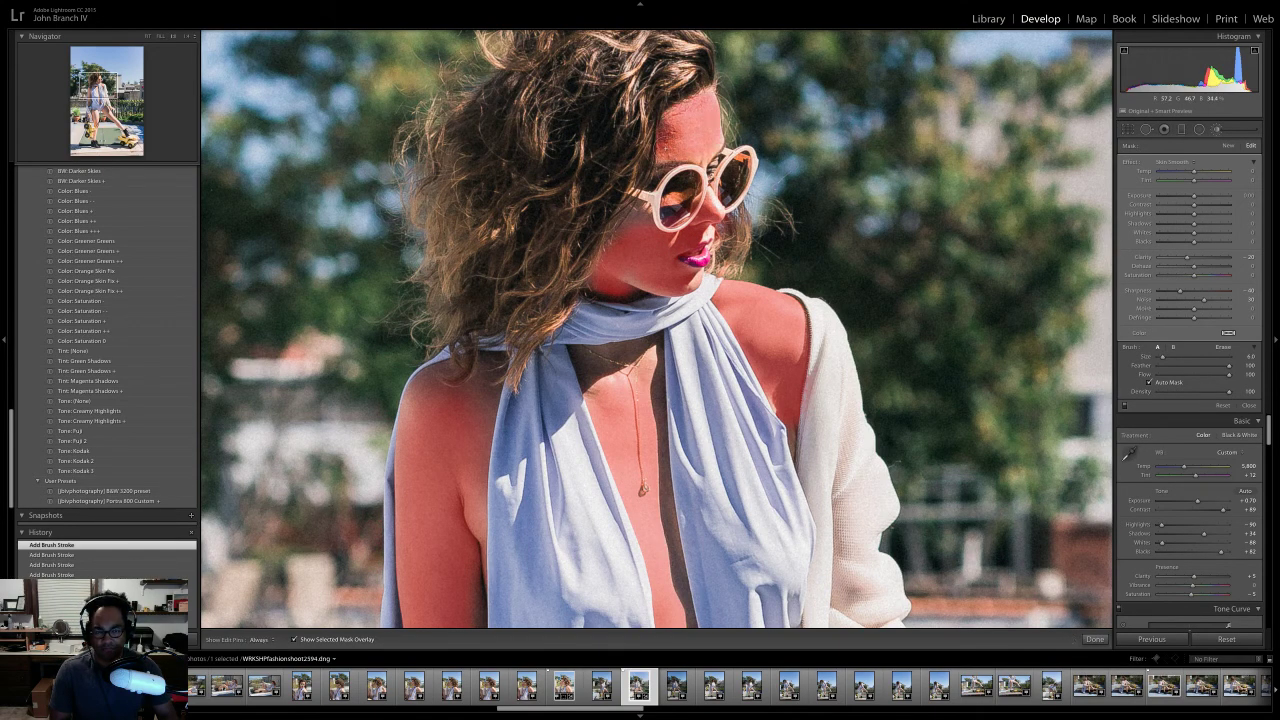
{"action": "left_click", "coordinate": [1218, 130]}
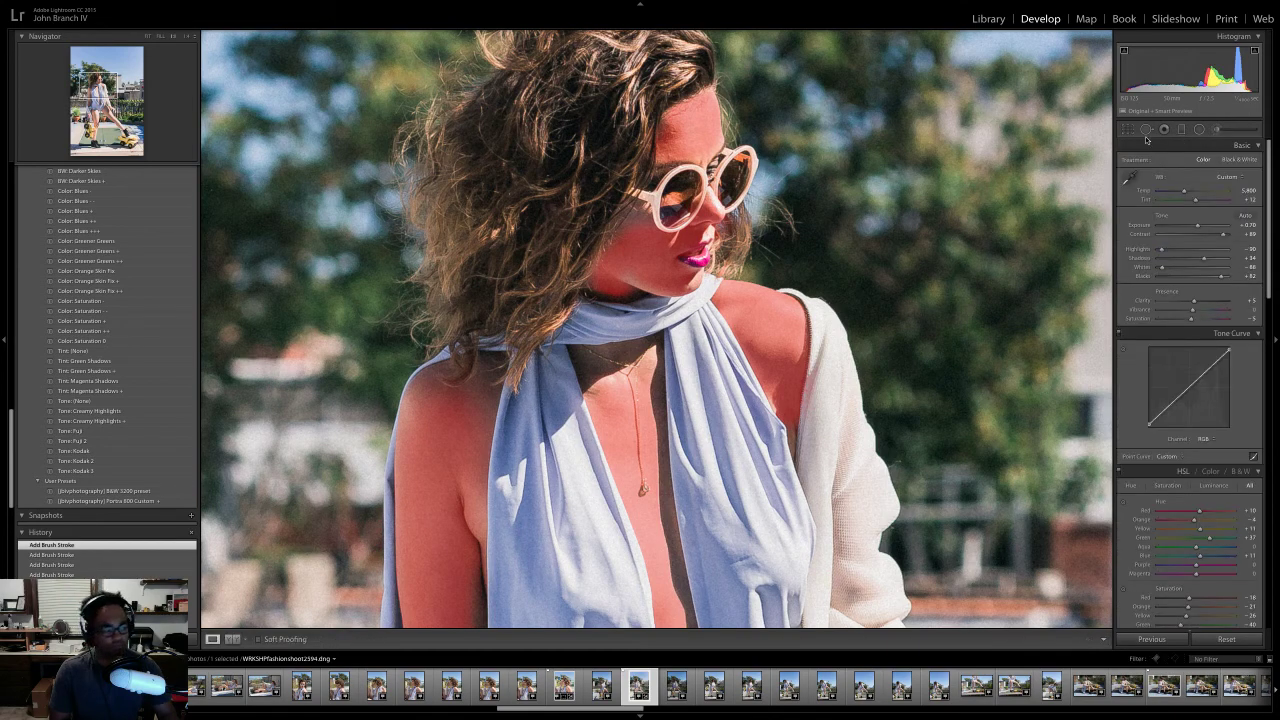
- Heal the small blemish on the model's forehead and a spot by the sunglasses with Spot Removal
{"action": "left_click", "coordinate": [1146, 129]}
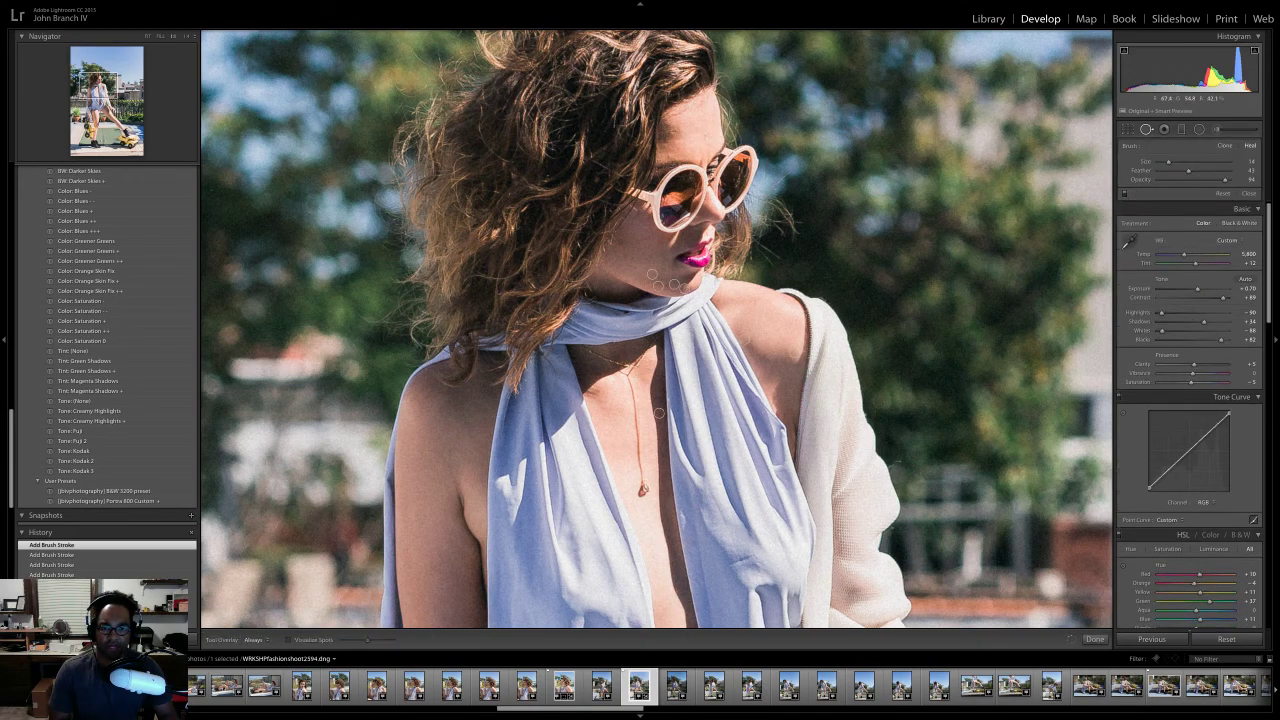
{"action": "left_click", "coordinate": [673, 130]}
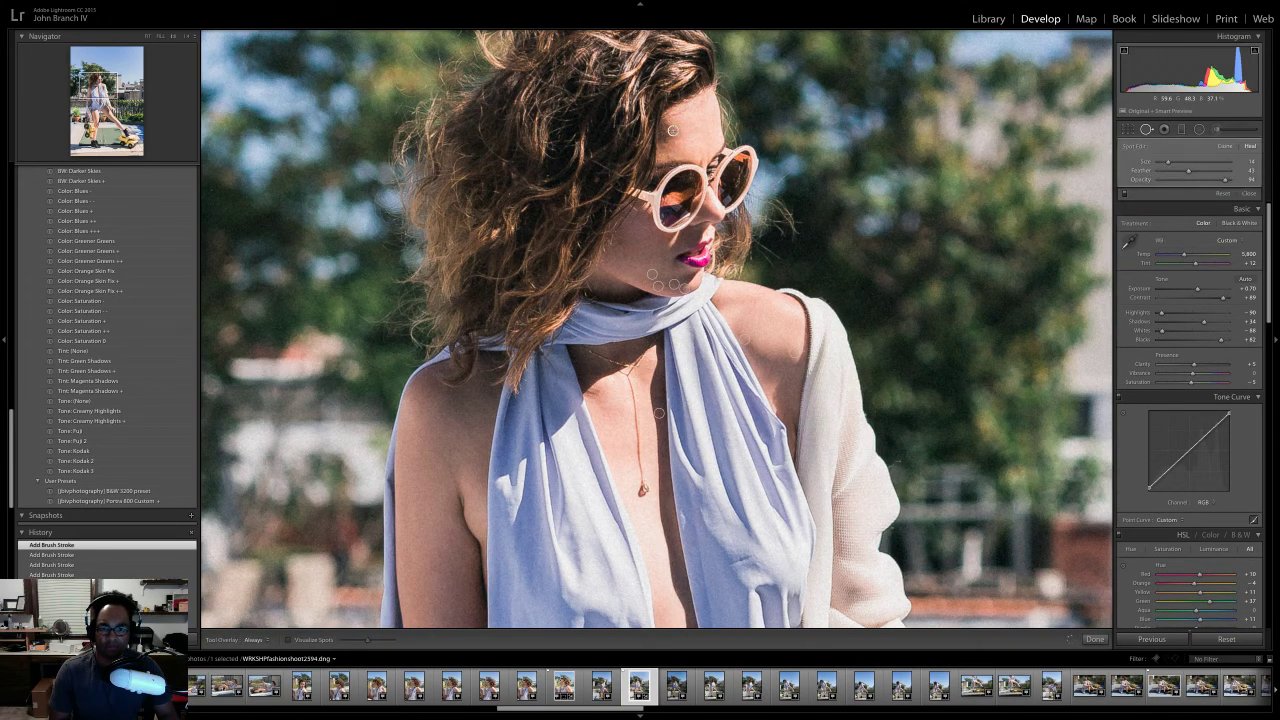
{"action": "key", "text": "Escape"}
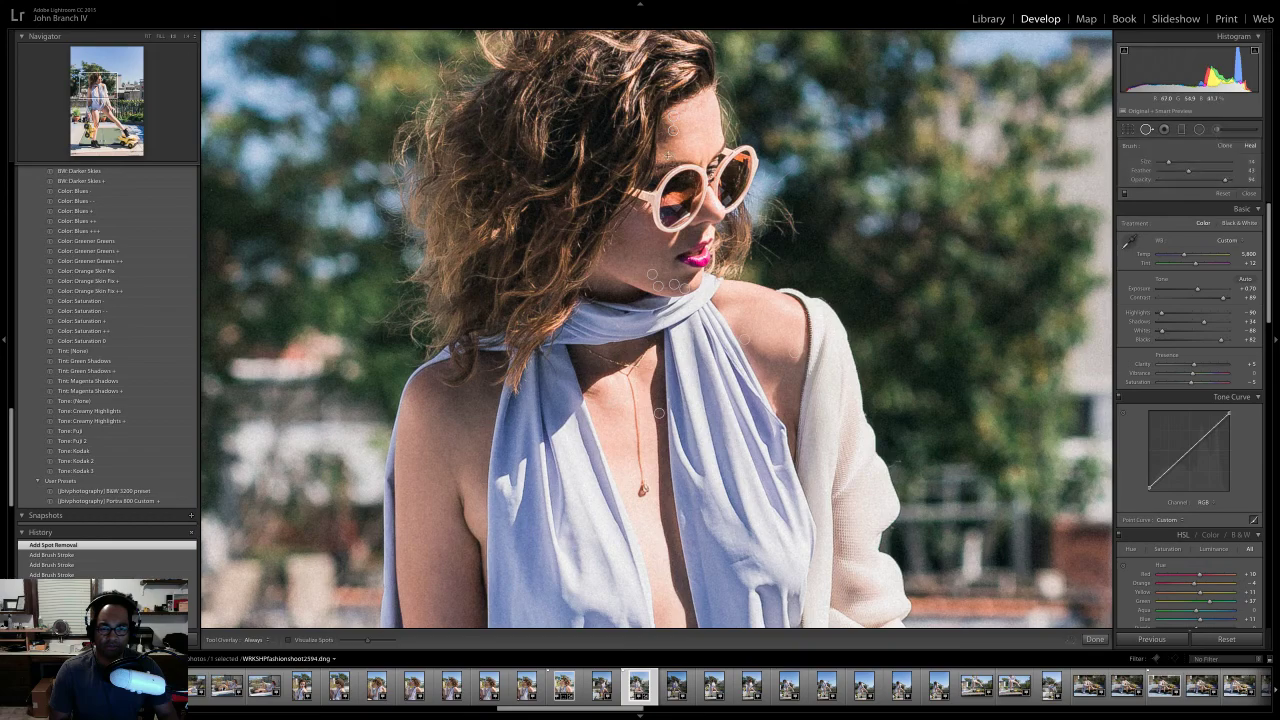
{"action": "left_click", "coordinate": [731, 177]}
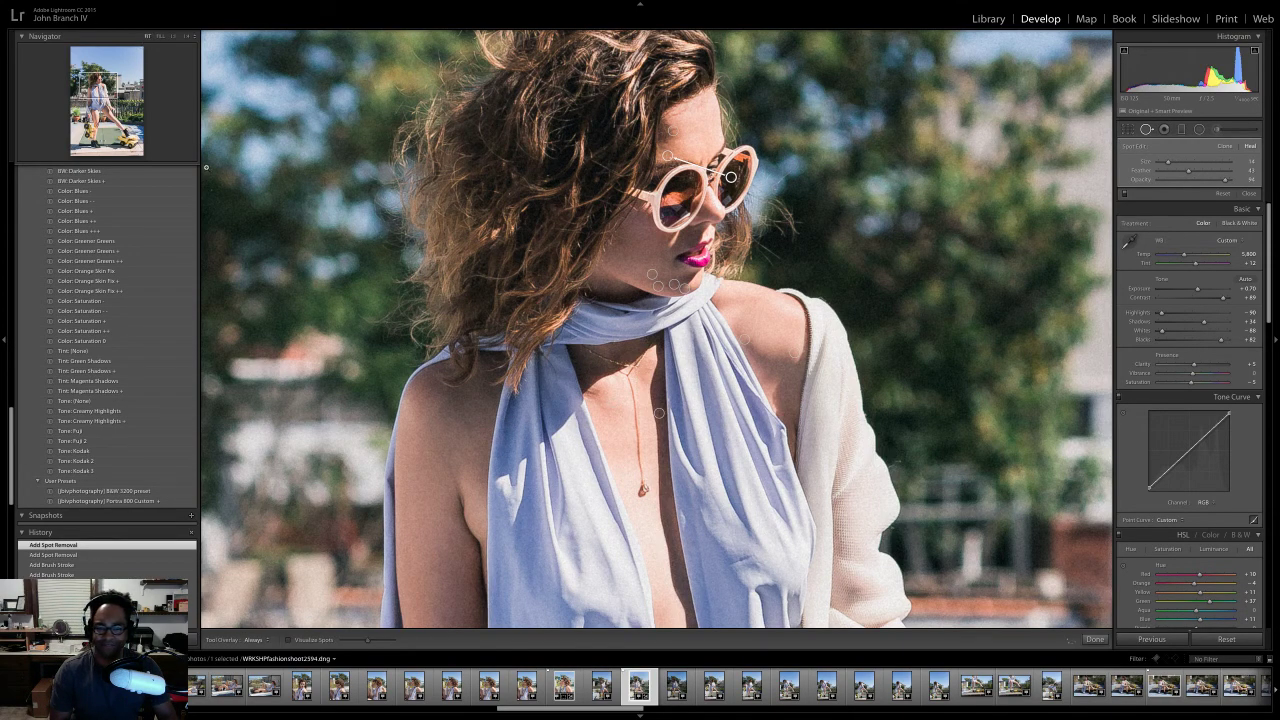
- Start a new Adjustment Brush with the Clarity effect and paint it over the cardigan and part of the outfit
{"action": "key", "text": "z"}
{"action": "key", "text": "k"}
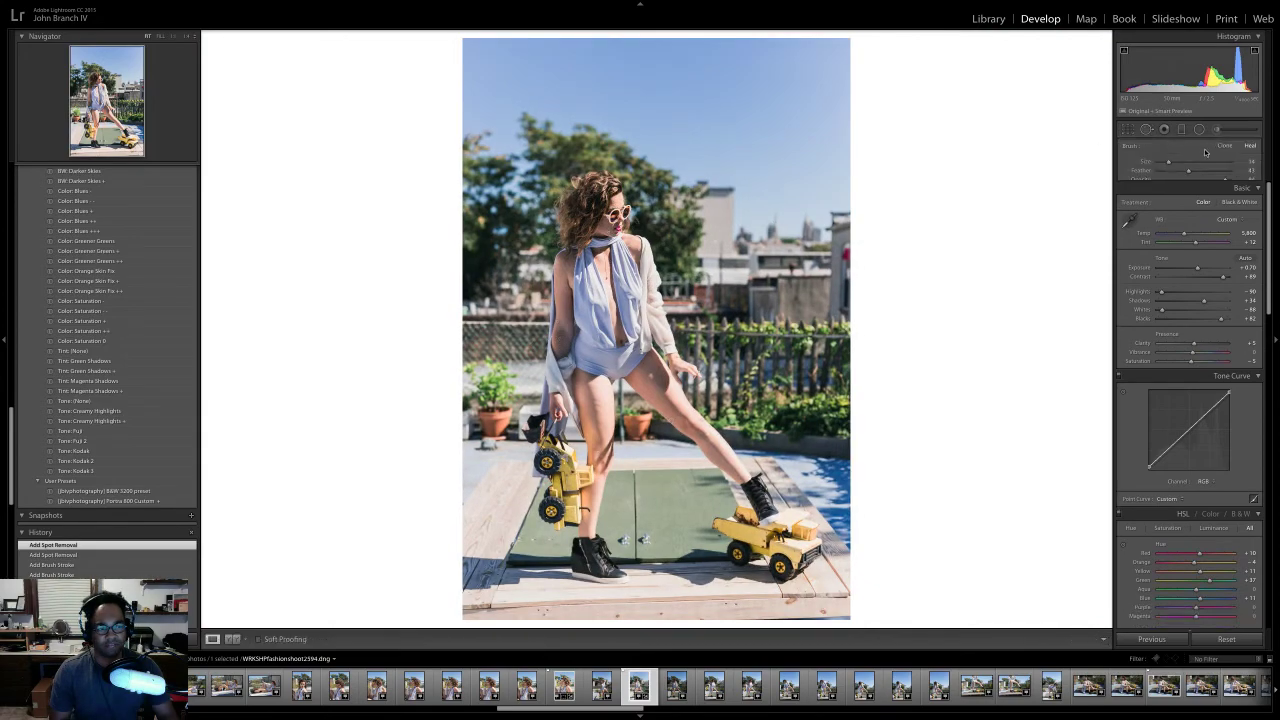
{"action": "left_click", "coordinate": [1198, 163]}
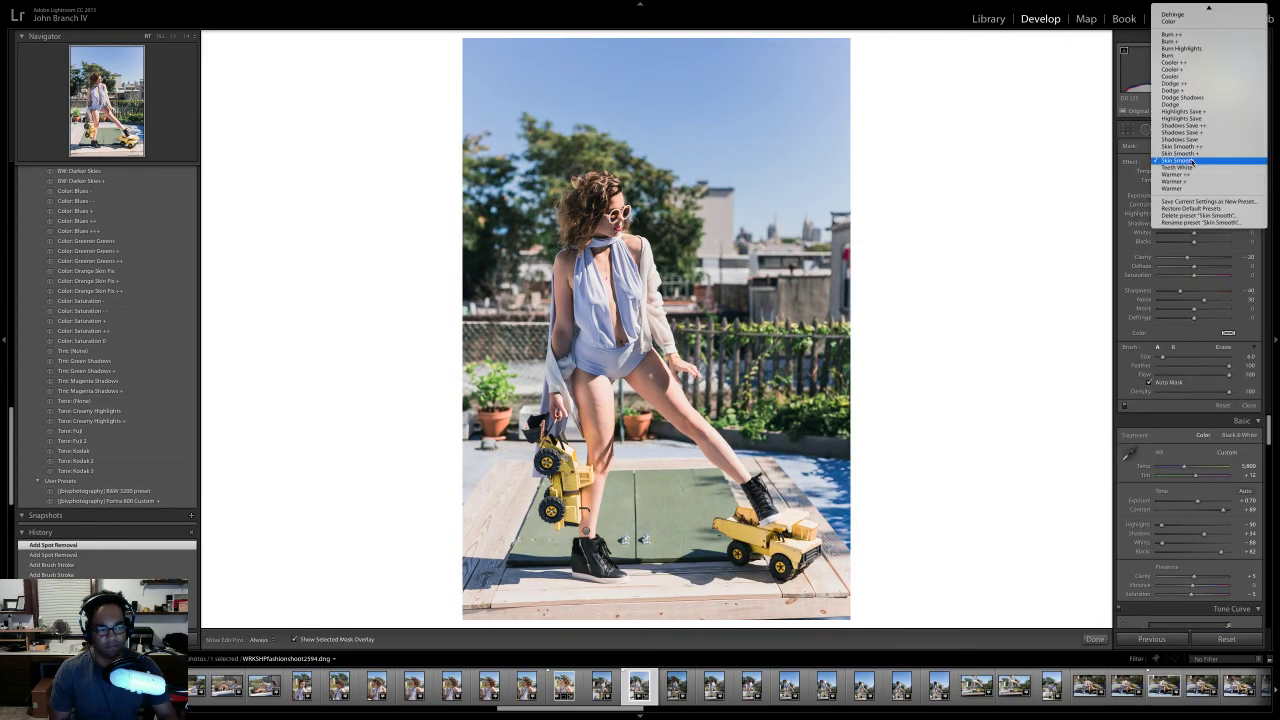
{"action": "mouse_move", "coordinate": [1208, 4]}
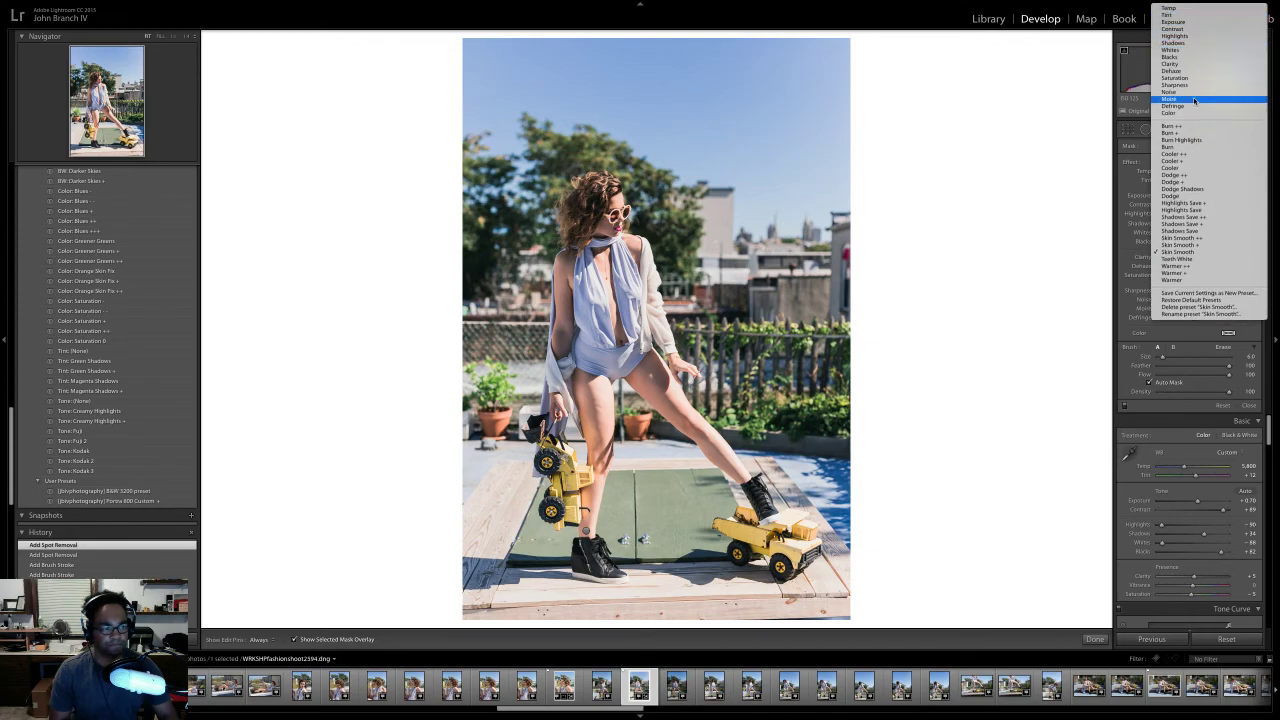
{"action": "left_click", "coordinate": [1185, 65]}
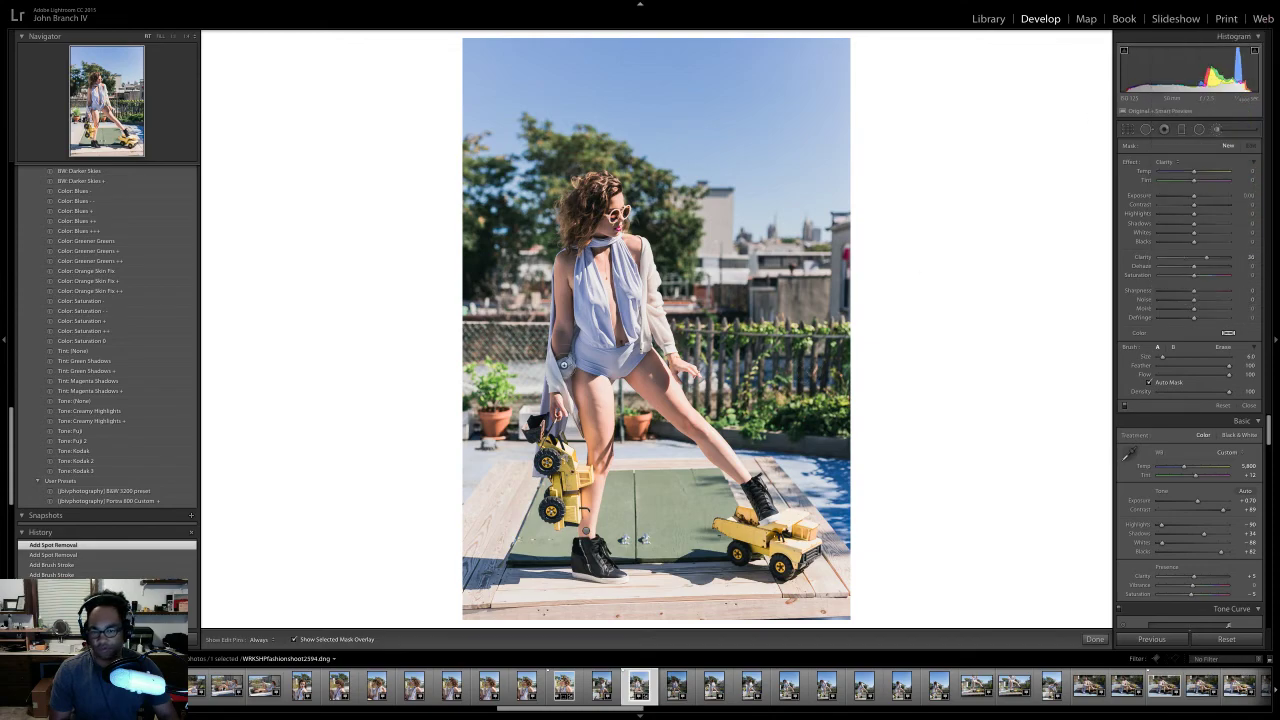
{"action": "scroll", "coordinate": [558, 383], "scroll_direction": "up", "scroll_amount": 4}
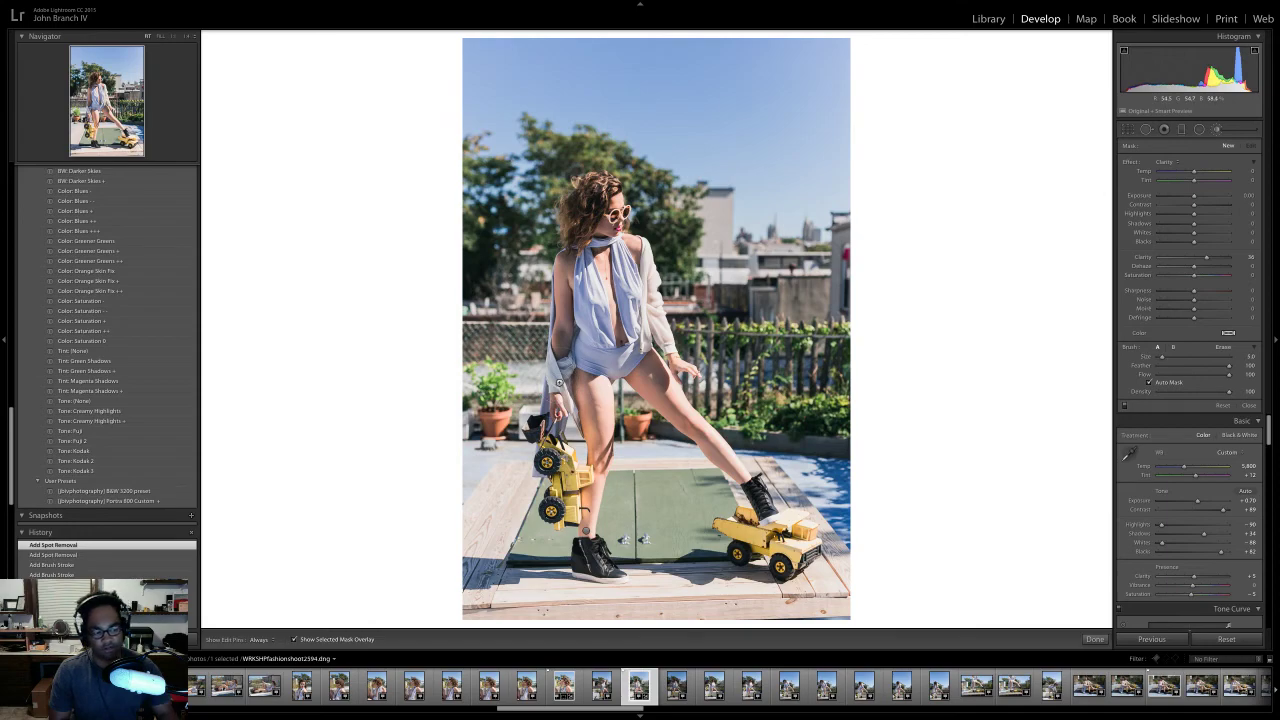
{"action": "key", "text": "h"}
{"action": "mouse_move", "coordinate": [563, 396]}
{"action": "left_mouse_down"}
{"action": "mouse_move", "coordinate": [551, 380]}
{"action": "mouse_move", "coordinate": [568, 350]}
{"action": "mouse_move", "coordinate": [586, 345]}
{"action": "mouse_move", "coordinate": [613, 369]}
{"action": "mouse_move", "coordinate": [670, 335]}
{"action": "mouse_move", "coordinate": [653, 255]}
{"action": "mouse_move", "coordinate": [625, 320]}
{"action": "mouse_move", "coordinate": [620, 255]}
{"action": "left_mouse_up"}
{"action": "key", "text": "bracketright"}
{"action": "key", "text": "bracketright"}
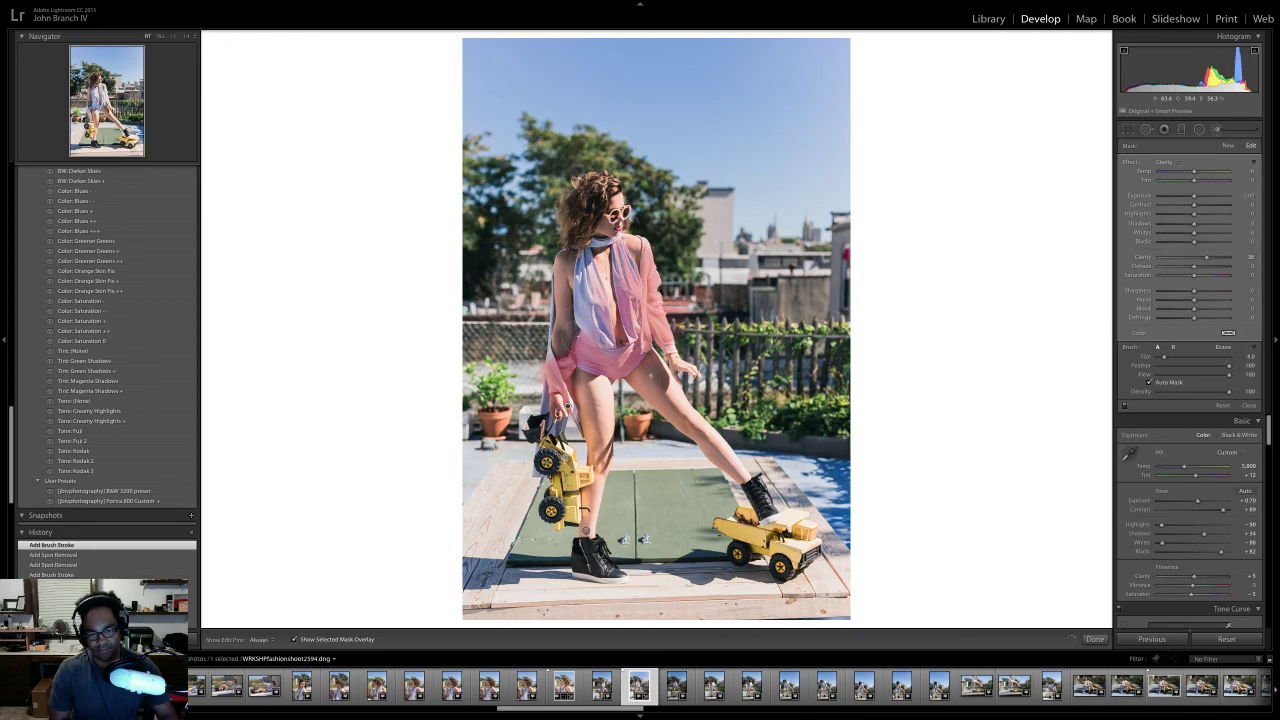
- Extend the Clarity mask over the rest of the draped outfit with a smaller brush
{"action": "key", "text": "bracketleft"}
{"action": "key", "text": "bracketleft"}
{"action": "key", "text": "bracketleft"}
{"action": "key", "text": "bracketleft"}
{"action": "left_click_drag", "start_coordinate": [590, 335], "coordinate": [583, 280]}
- Adjust the brush size and paint the Clarity mask over the model's hair
{"action": "key", "text": "bracketleft"}
{"action": "key", "text": "bracketleft"}
{"action": "key", "text": "bracketleft"}
{"action": "key", "text": "bracketleft"}
{"action": "key", "text": "bracketleft"}
{"action": "key", "text": "bracketleft"}
{"action": "key", "text": "bracketleft"}
{"action": "key", "text": "h"}
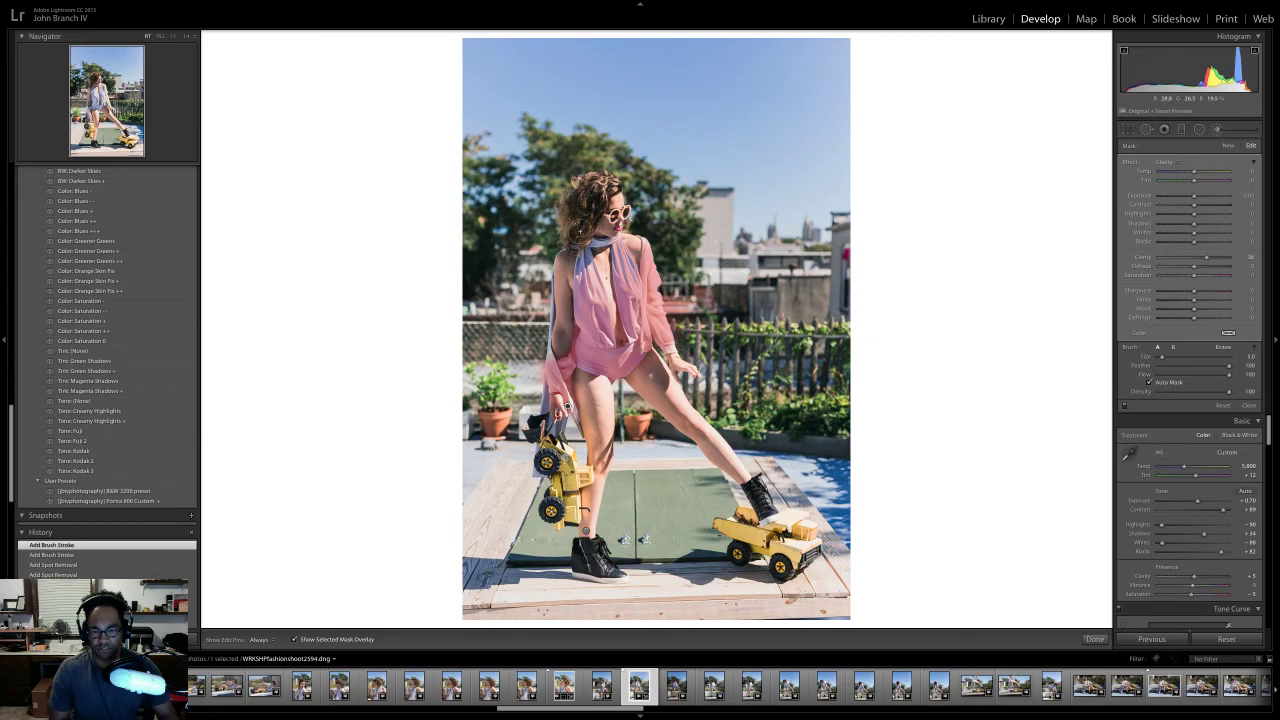
{"action": "mouse_move", "coordinate": [571, 241]}
{"action": "left_mouse_down"}
{"action": "mouse_move", "coordinate": [563, 211]}
{"action": "mouse_move", "coordinate": [568, 236]}
{"action": "mouse_move", "coordinate": [576, 199]}
{"action": "mouse_move", "coordinate": [573, 225]}
{"action": "mouse_move", "coordinate": [585, 211]}
{"action": "mouse_move", "coordinate": [585, 225]}
{"action": "mouse_move", "coordinate": [577, 196]}
{"action": "mouse_move", "coordinate": [613, 180]}
{"action": "mouse_move", "coordinate": [596, 219]}
{"action": "left_mouse_up"}
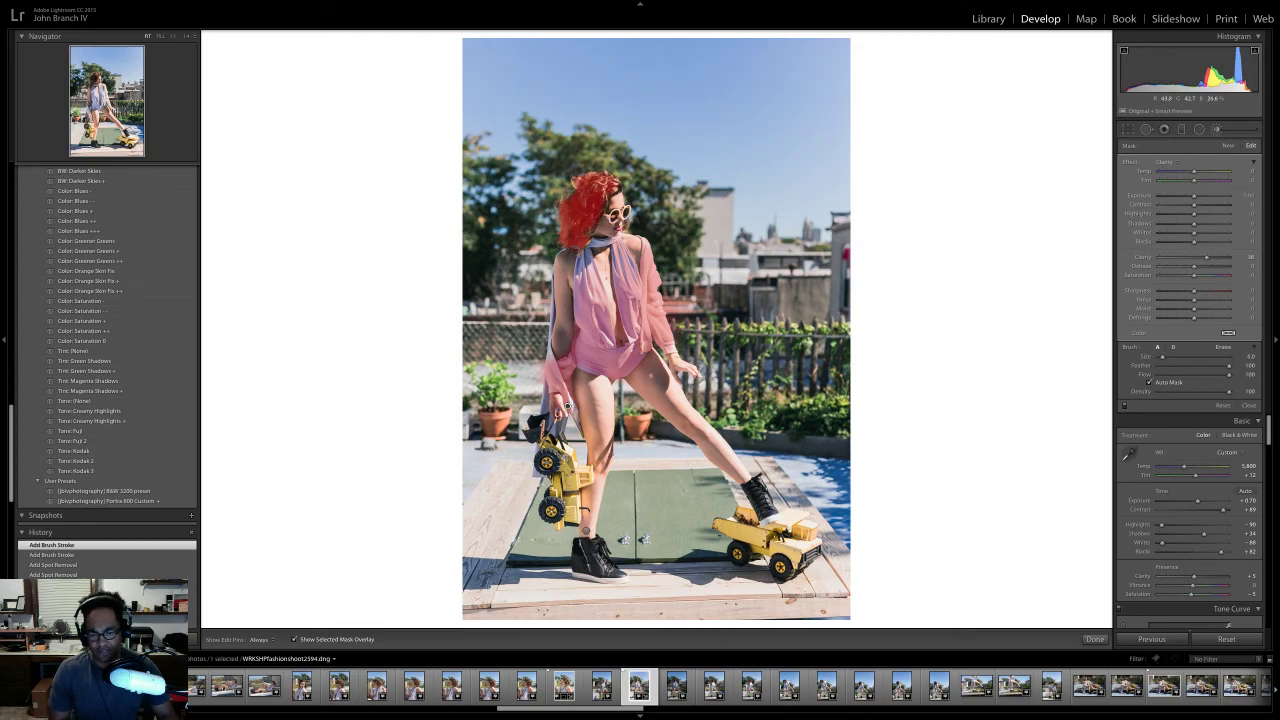
- Extend the Clarity mask over both black boots and the toy dump truck under the raised foot
{"action": "left_click_drag", "start_coordinate": [585, 548], "coordinate": [600, 566]}
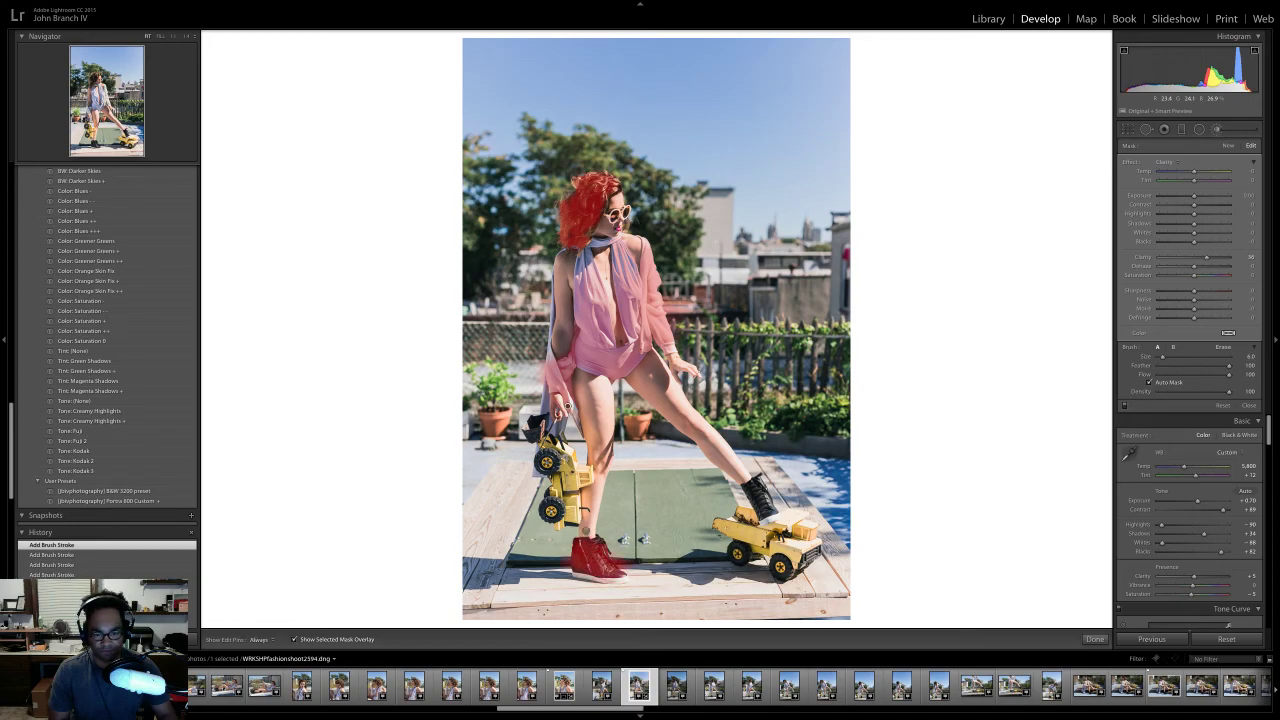
{"action": "mouse_move", "coordinate": [780, 566]}
{"action": "left_mouse_down"}
{"action": "mouse_move", "coordinate": [755, 525]}
{"action": "mouse_move", "coordinate": [795, 550]}
{"action": "mouse_move", "coordinate": [745, 552]}
{"action": "left_mouse_up"}
{"action": "mouse_move", "coordinate": [754, 488]}
{"action": "left_mouse_down"}
{"action": "mouse_move", "coordinate": [788, 514]}
{"action": "mouse_move", "coordinate": [762, 494]}
{"action": "left_mouse_up"}
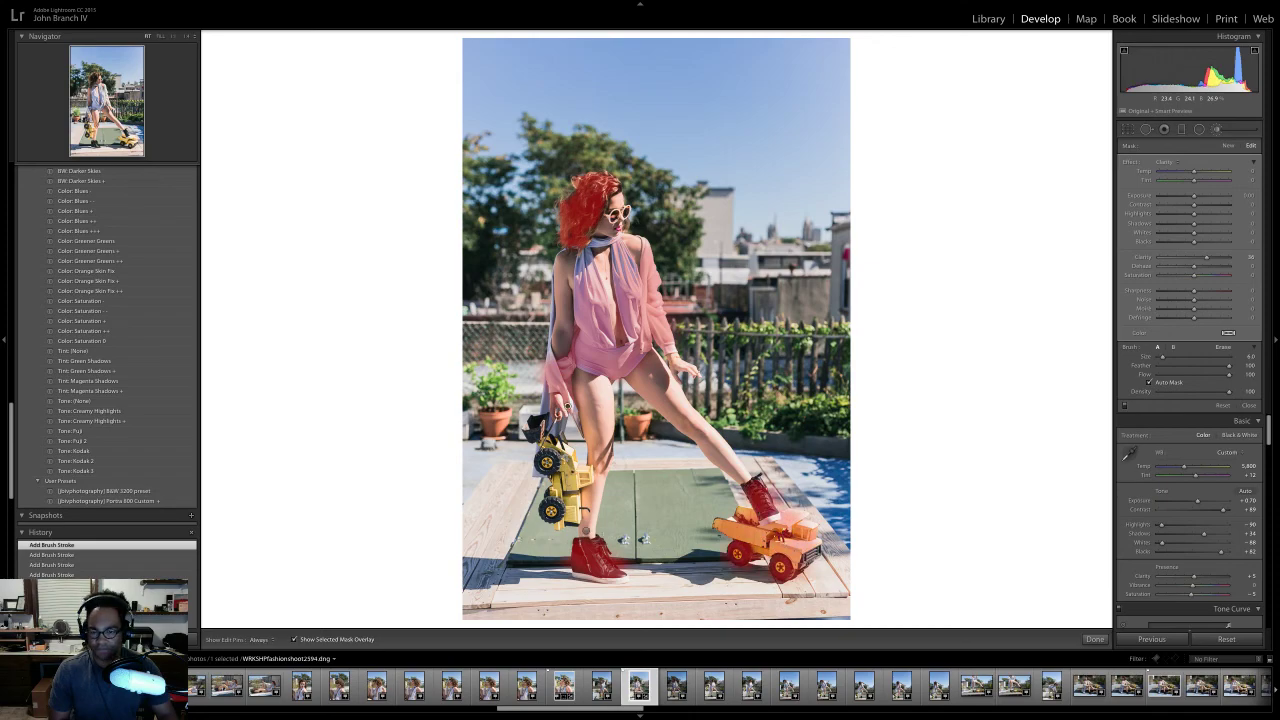
- Paint the Clarity mask over the toy truck in the model's hand, reduce Clarity to about 20, and close the brush
{"action": "mouse_move", "coordinate": [565, 522]}
{"action": "left_mouse_down"}
{"action": "mouse_move", "coordinate": [535, 432]}
{"action": "mouse_move", "coordinate": [541, 456]}
{"action": "left_mouse_up"}
{"action": "key", "text": "h"}
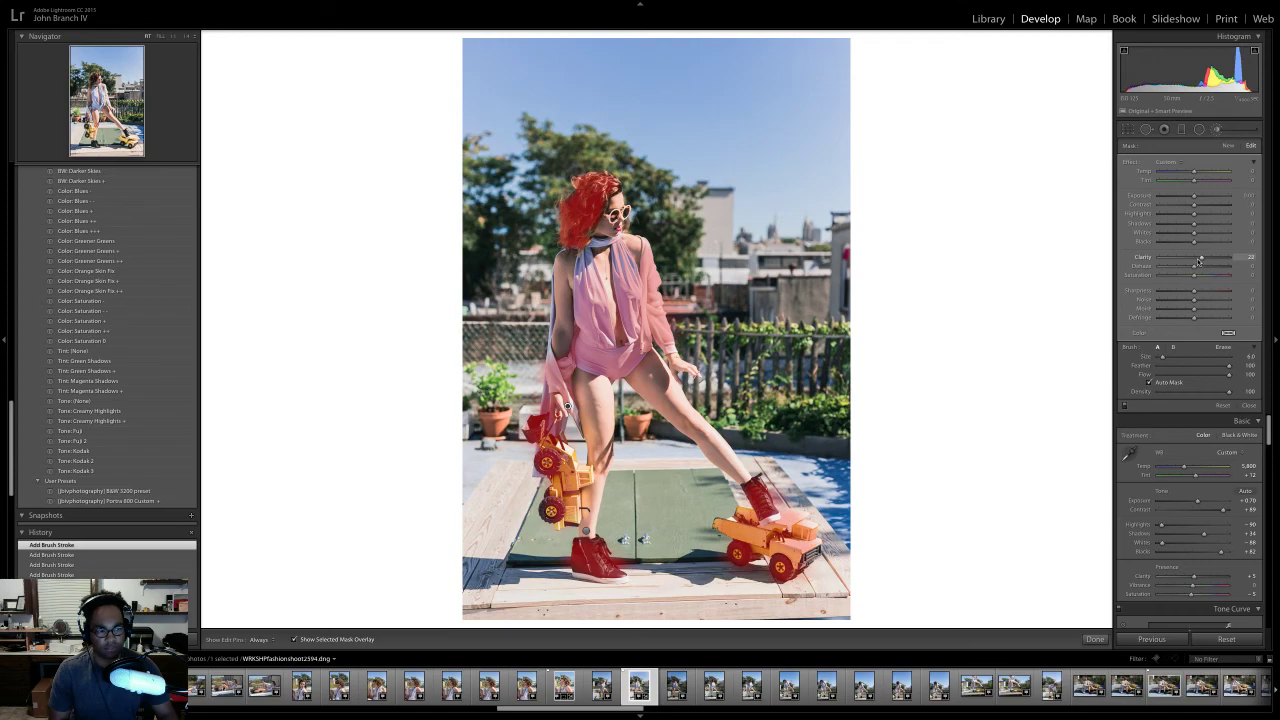
{"action": "left_click", "coordinate": [1216, 129]}
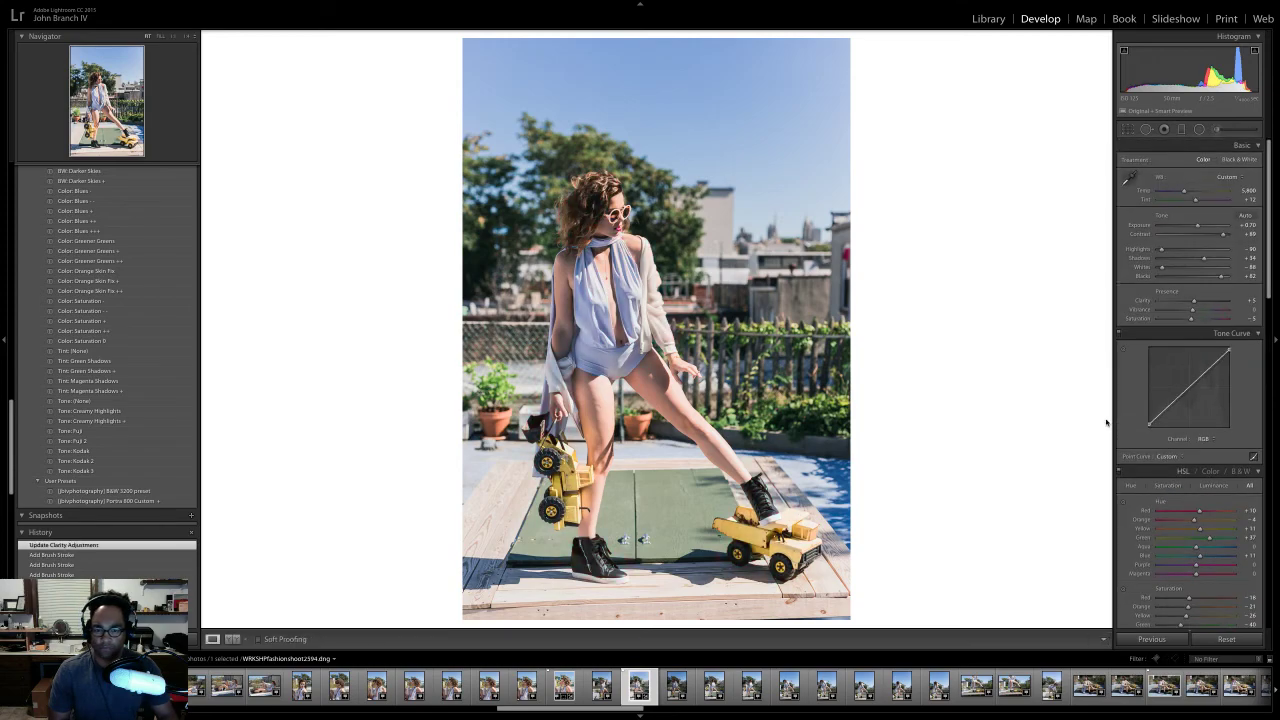
- Compare the before and after versions side by side, and flag the finished photo as a pick
{"action": "left_click", "coordinate": [233, 639]}
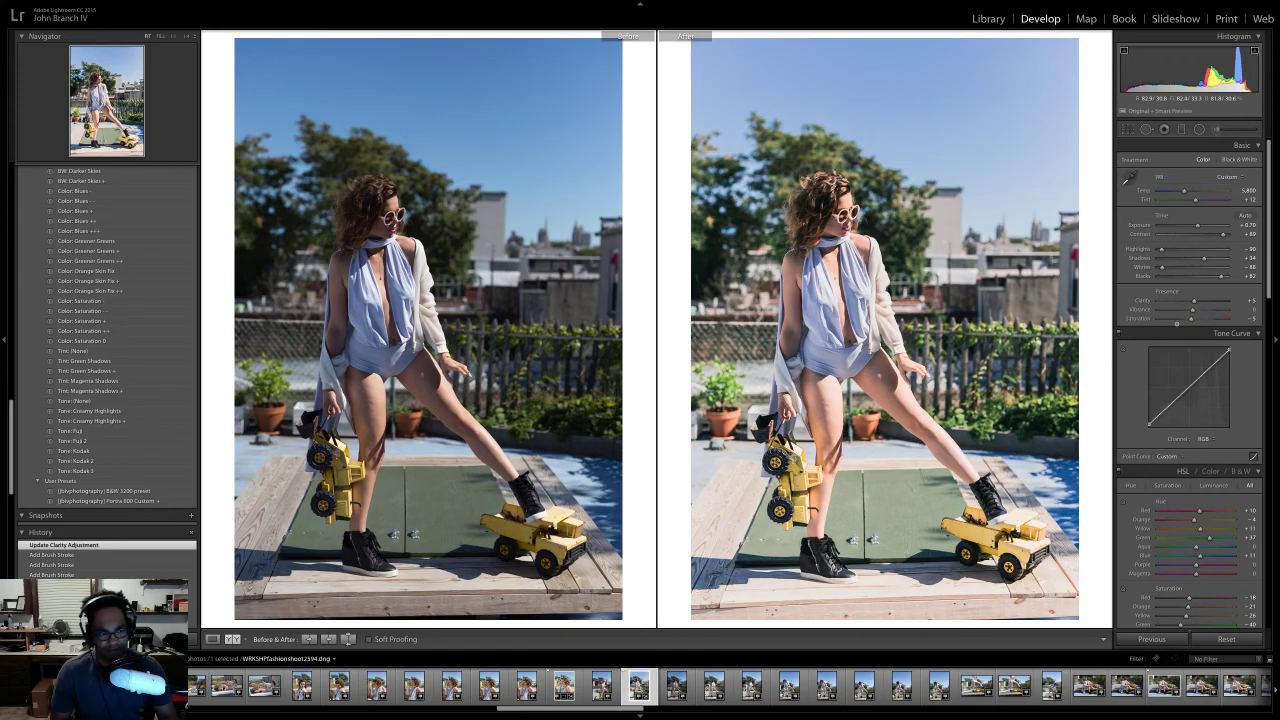
{"action": "left_click", "coordinate": [211, 638]}
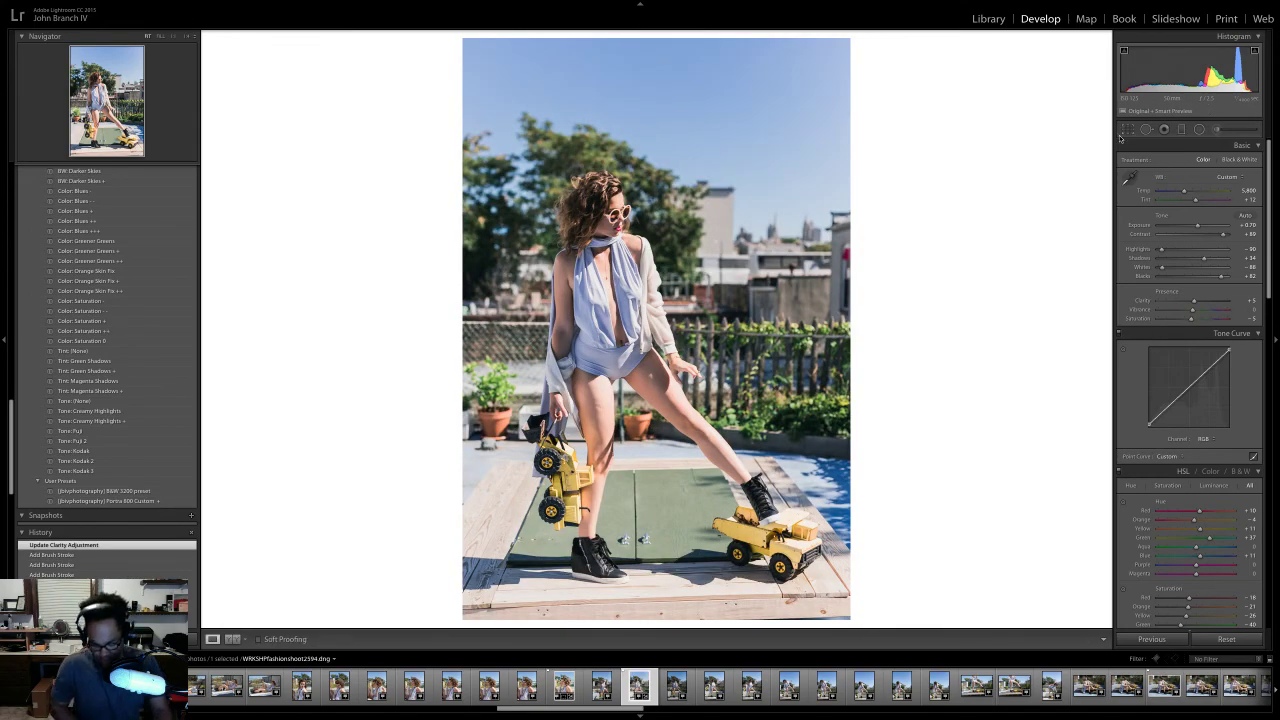
{"action": "key", "text": "p"}
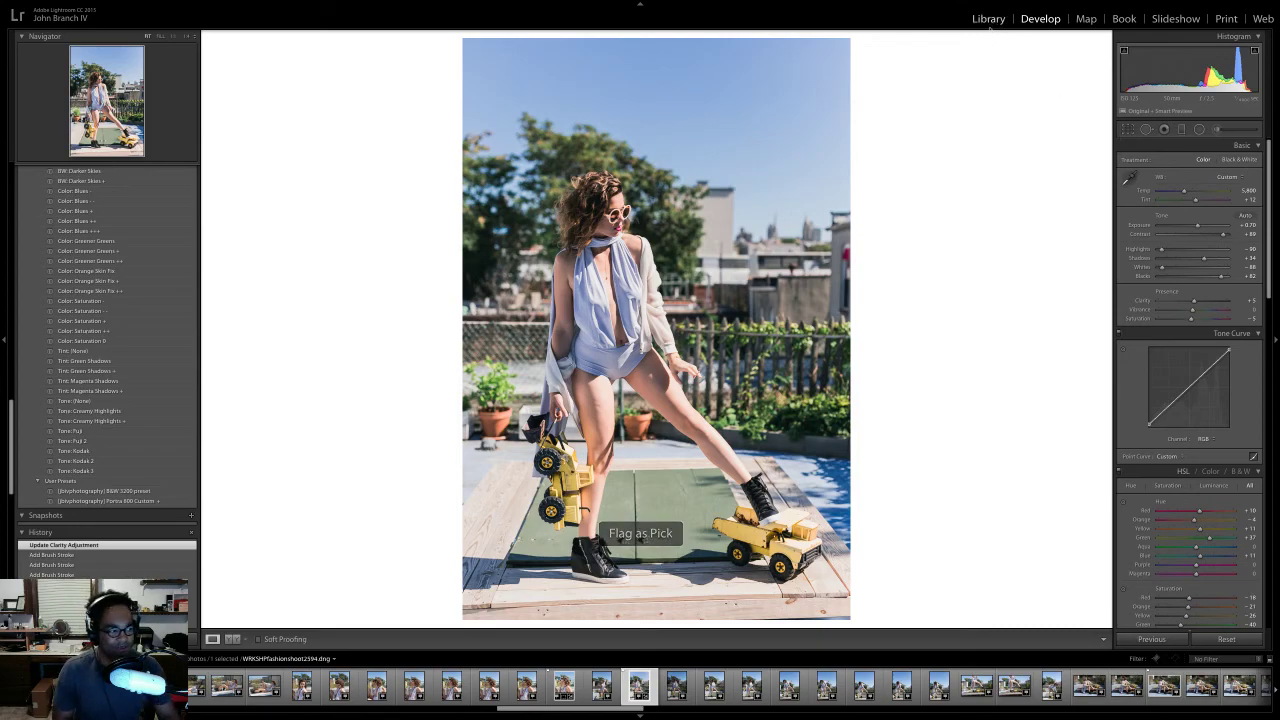
- Find the horizontal legs-and-toy-trucks shot WRKSHPfashionshoot2603.dng in the Library and open it in Develop
{"action": "left_click", "coordinate": [988, 19]}
{"action": "scroll", "coordinate": [568, 444], "scroll_direction": "down", "scroll_amount": 2}
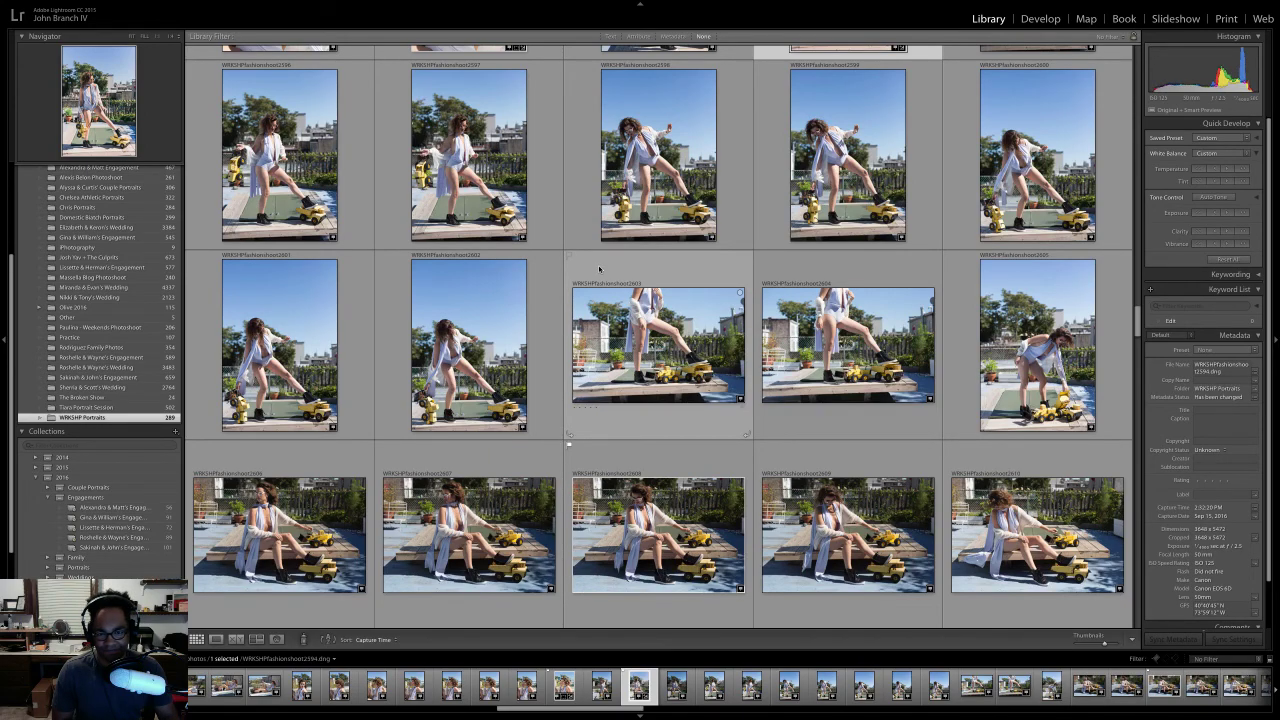
{"action": "double_click", "coordinate": [600, 326]}
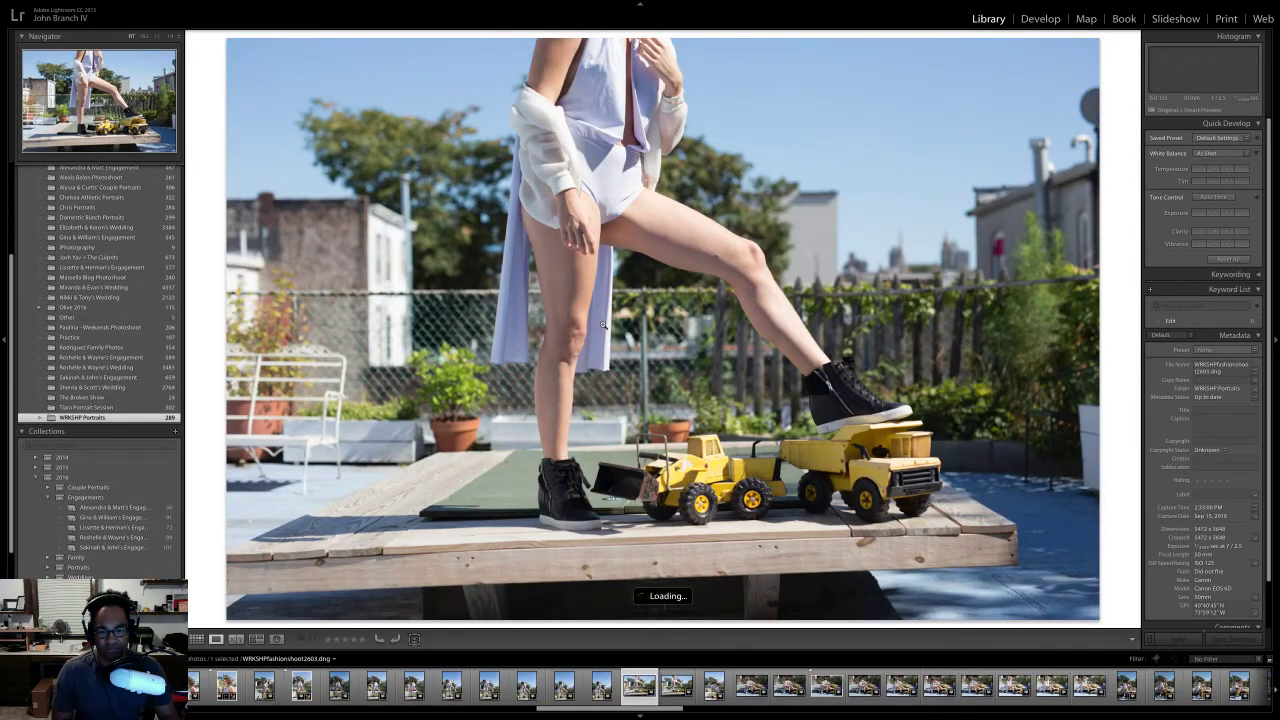
{"action": "left_click", "coordinate": [1033, 22]}
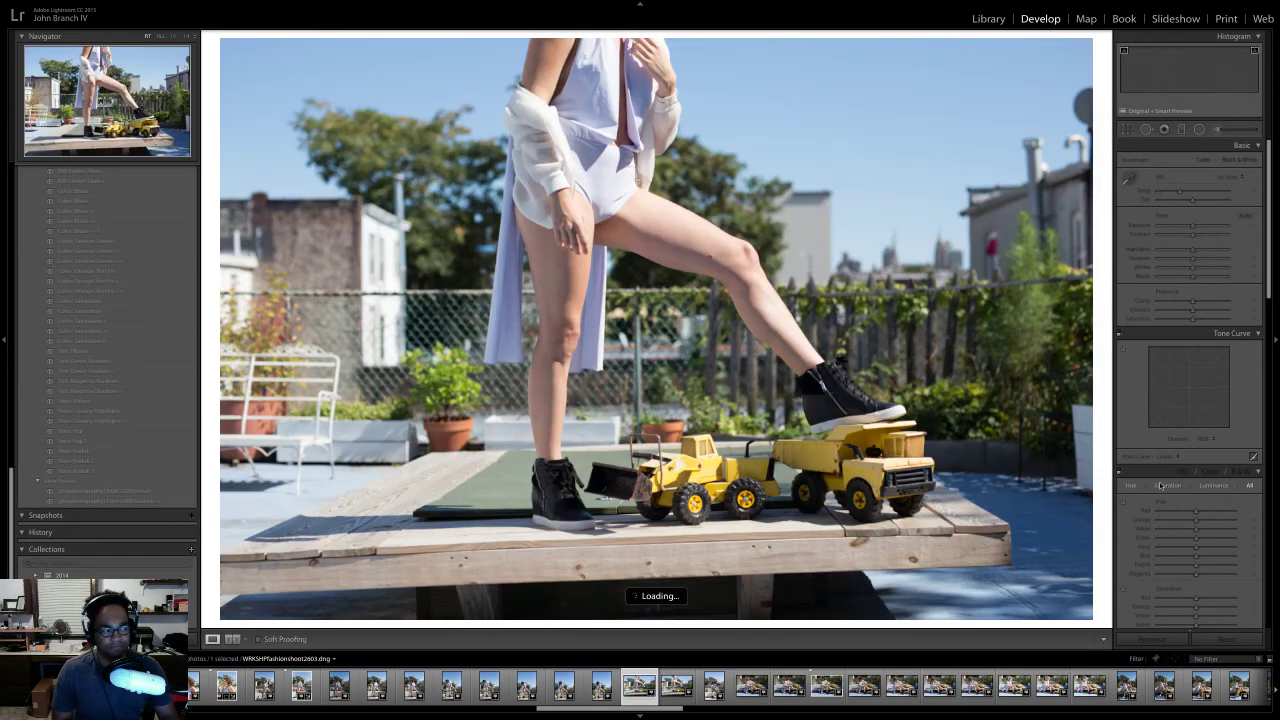
- Enable Remove Chromatic Aberration and Profile Corrections, and straighten the photo with the Level Upright option
{"action": "scroll", "coordinate": [1194, 336], "scroll_direction": "down", "scroll_amount": 2}
{"action": "scroll", "coordinate": [1194, 336], "scroll_direction": "down", "scroll_amount": 10}
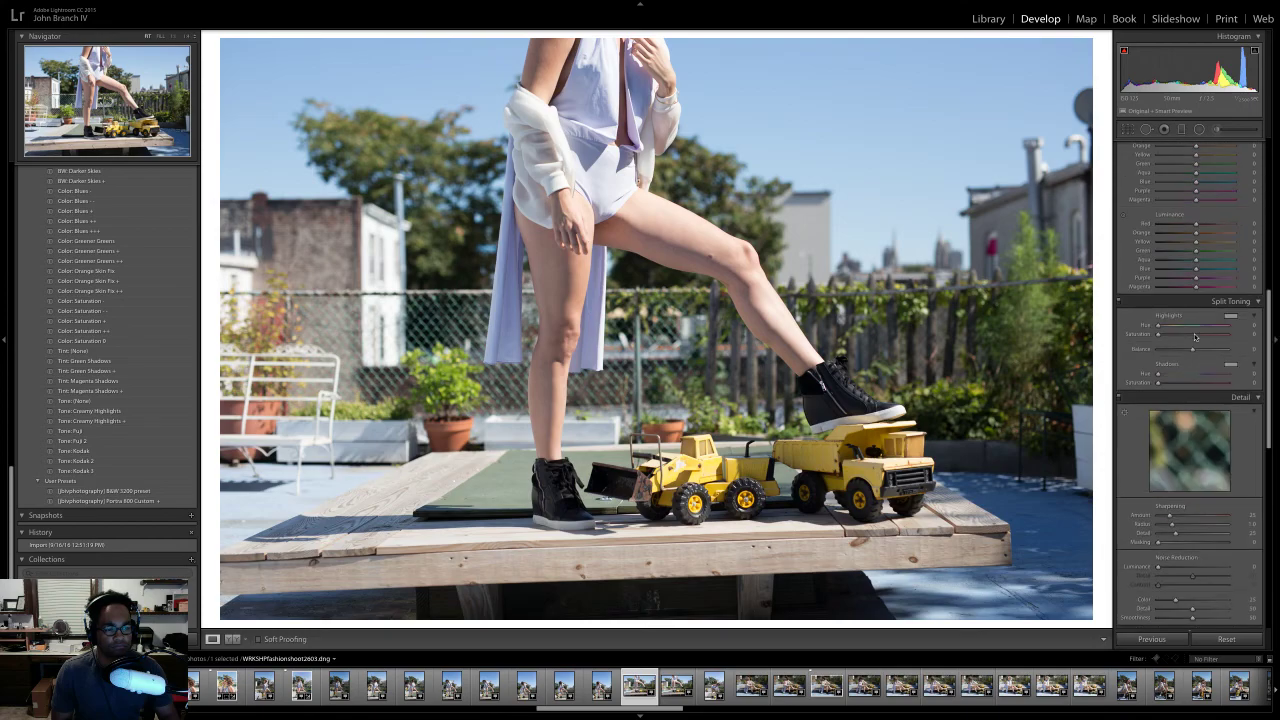
{"action": "left_click", "coordinate": [1125, 327]}
{"action": "left_click", "coordinate": [1128, 336]}
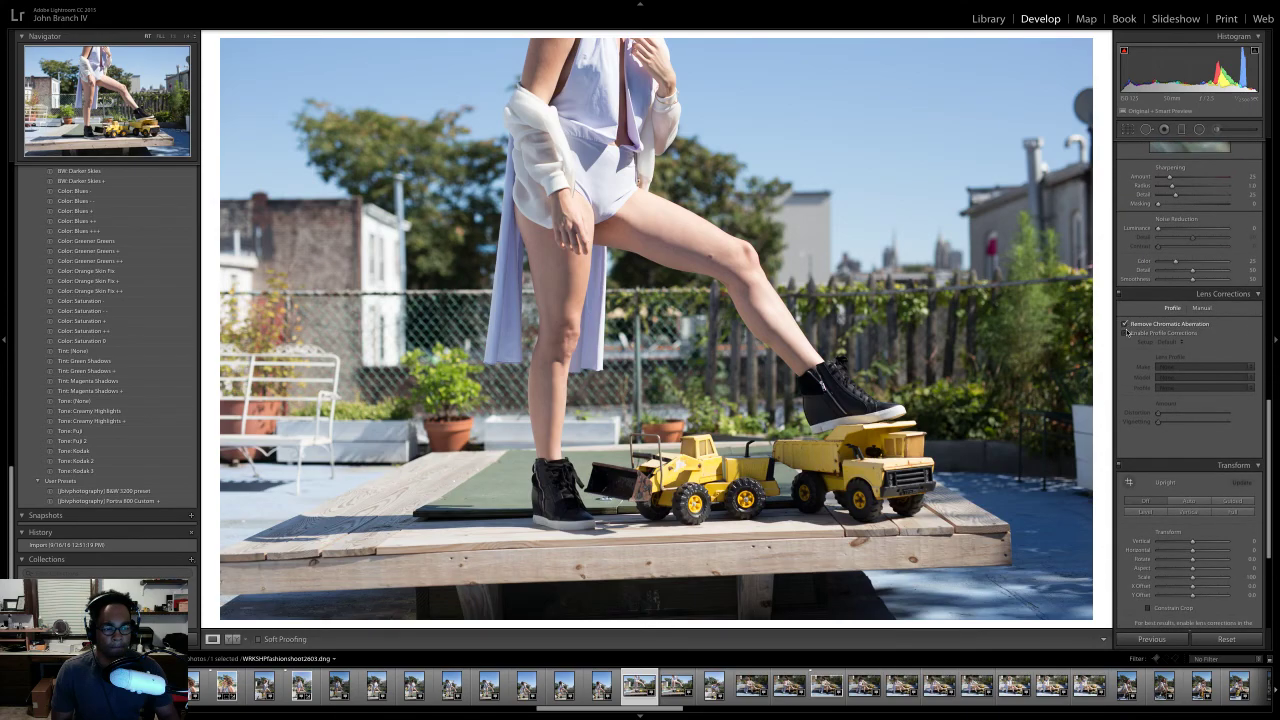
{"action": "left_click", "coordinate": [1146, 512]}
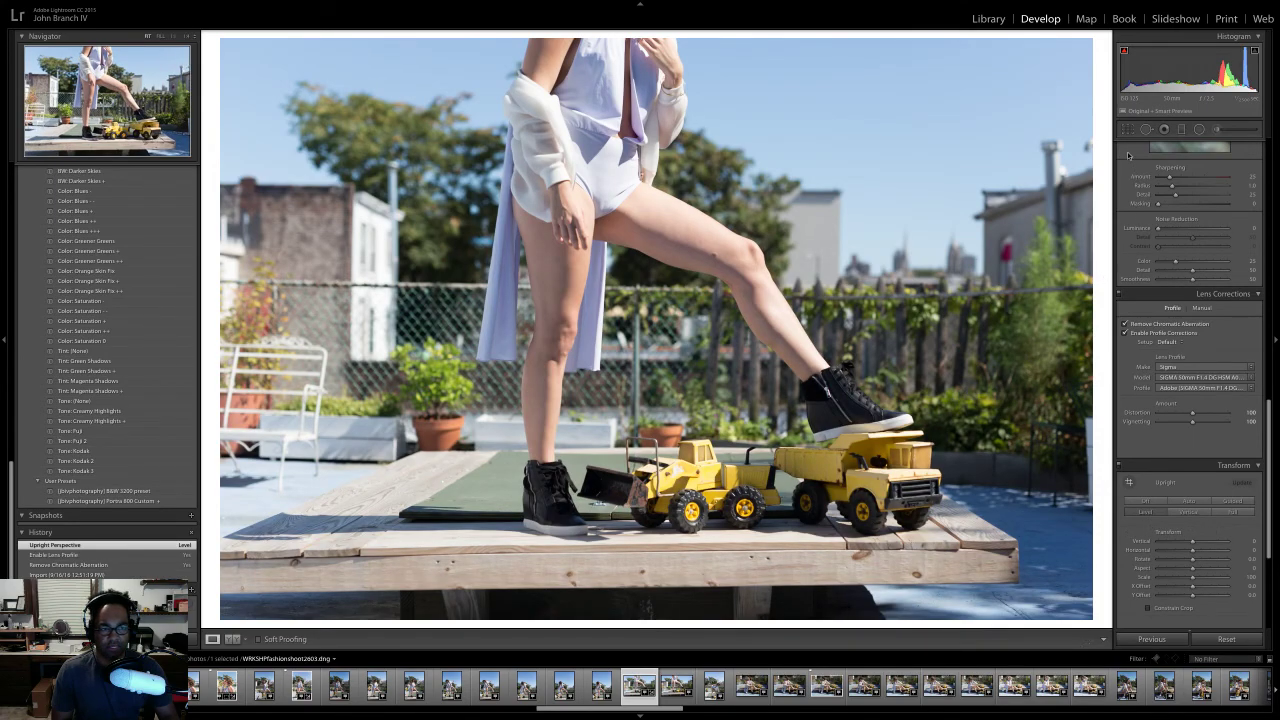
- Crop the photo tighter at its original aspect ratio, trimming the dark area beneath the wooden platform
{"action": "left_click", "coordinate": [1127, 130]}
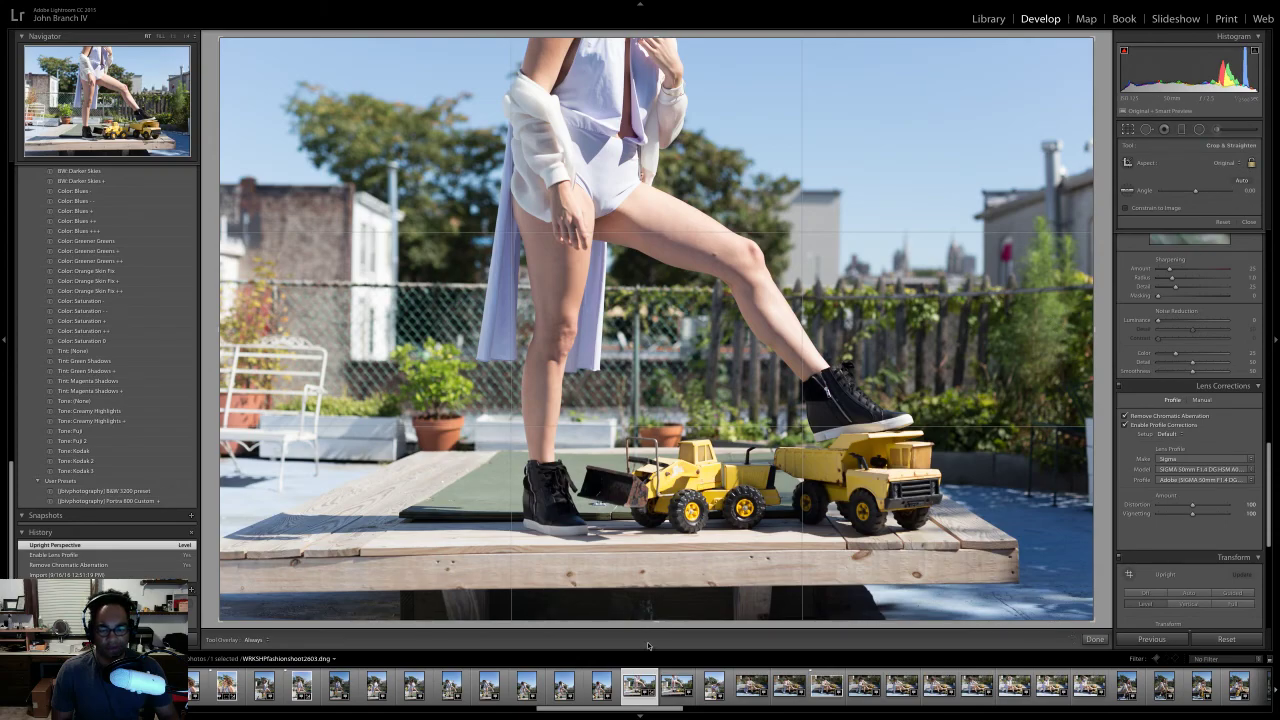
{"action": "left_click_drag", "start_coordinate": [648, 618], "coordinate": [708, 578]}
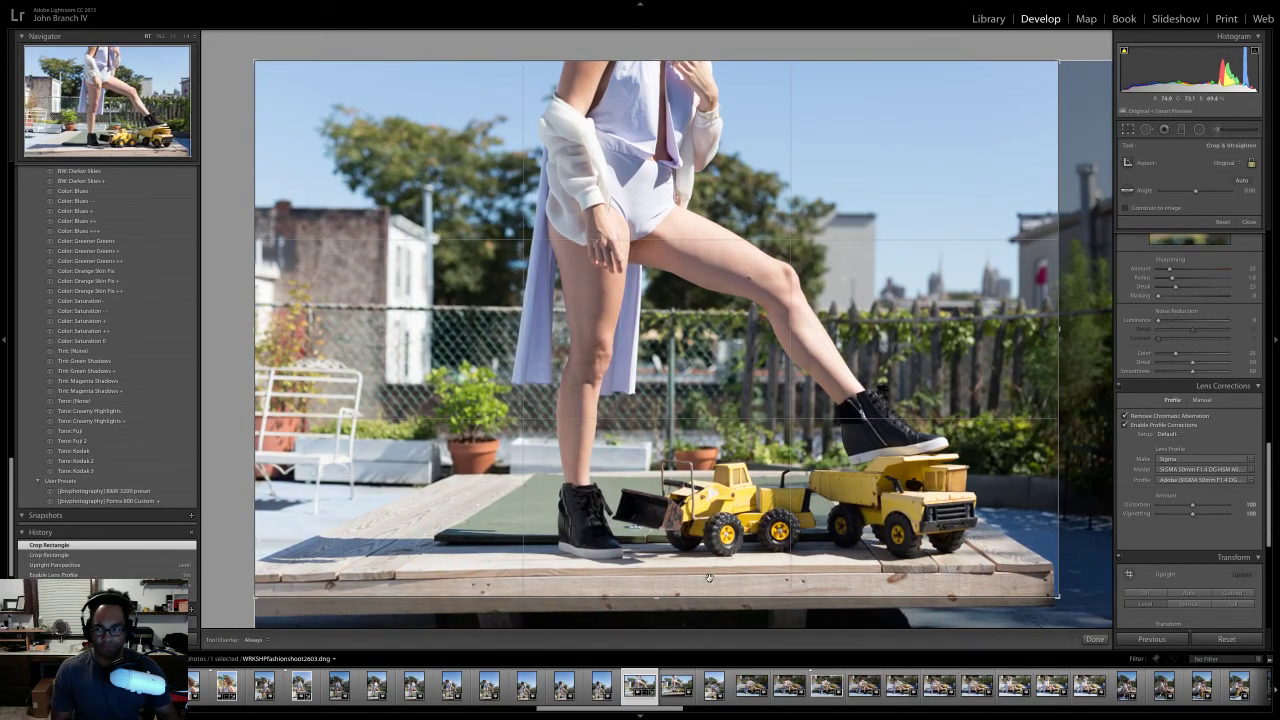
{"action": "key", "text": "Return"}
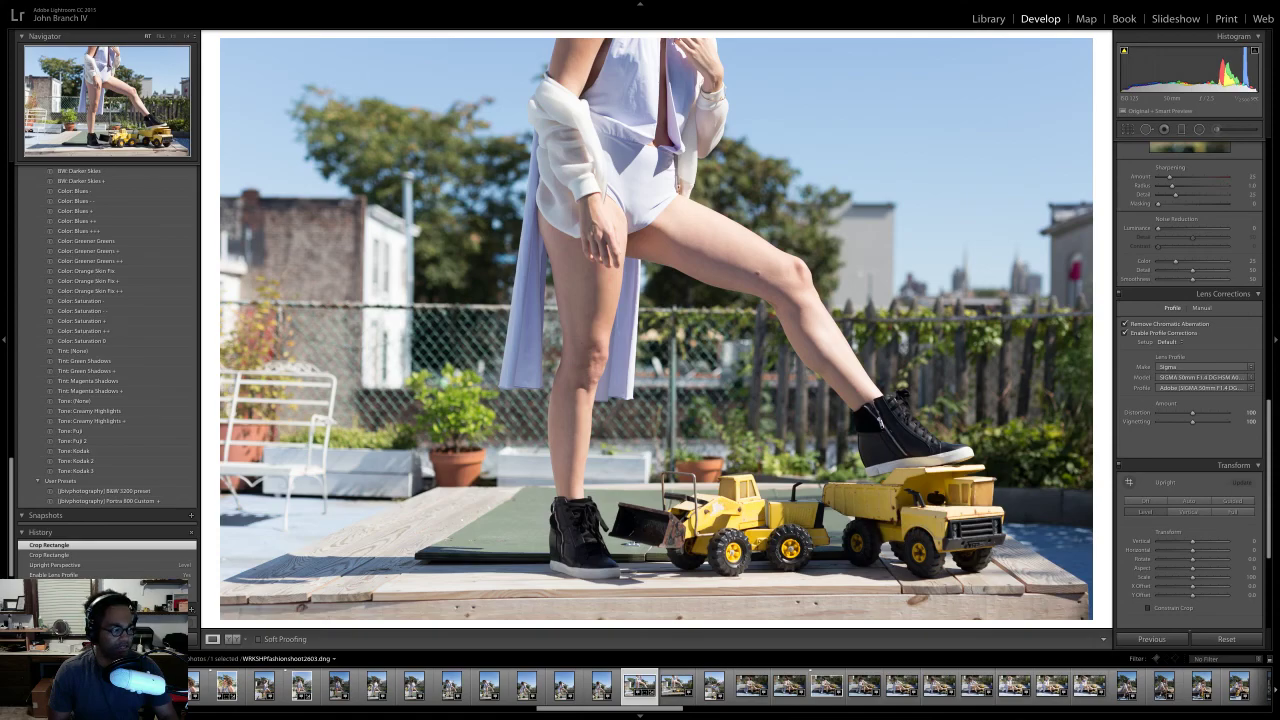
- Zoom in on the standing leg and heal the small blemish above the knee with Spot Removal at size 14
{"action": "left_click", "coordinate": [1147, 130]}
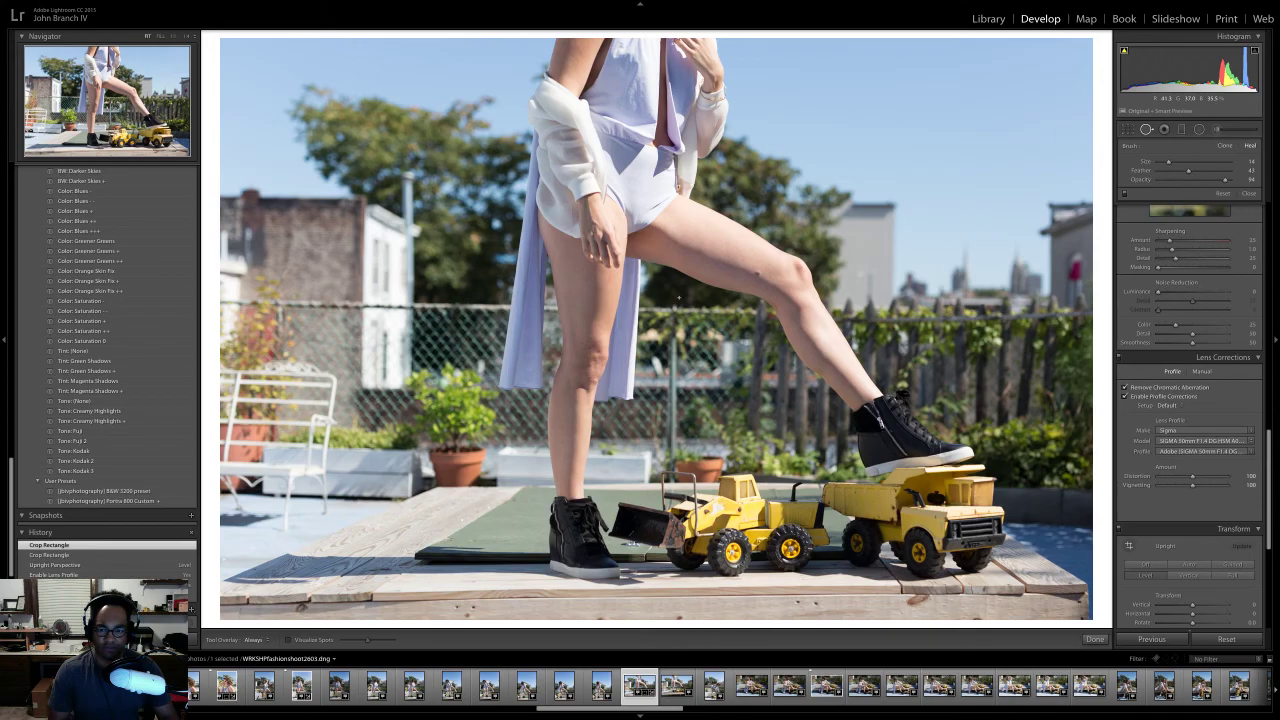
{"action": "left_click", "coordinate": [173, 37]}
{"action": "left_click_drag", "start_coordinate": [739, 492], "coordinate": [539, 182]}
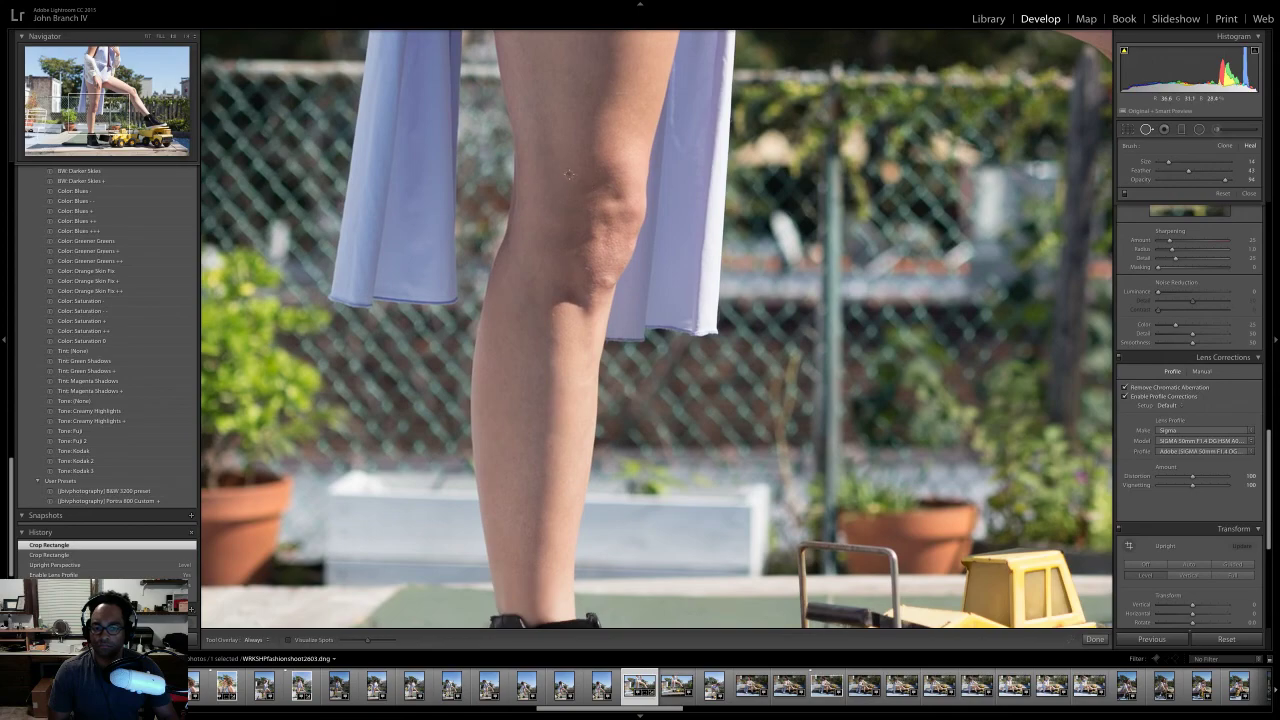
{"action": "left_click", "coordinate": [569, 173]}
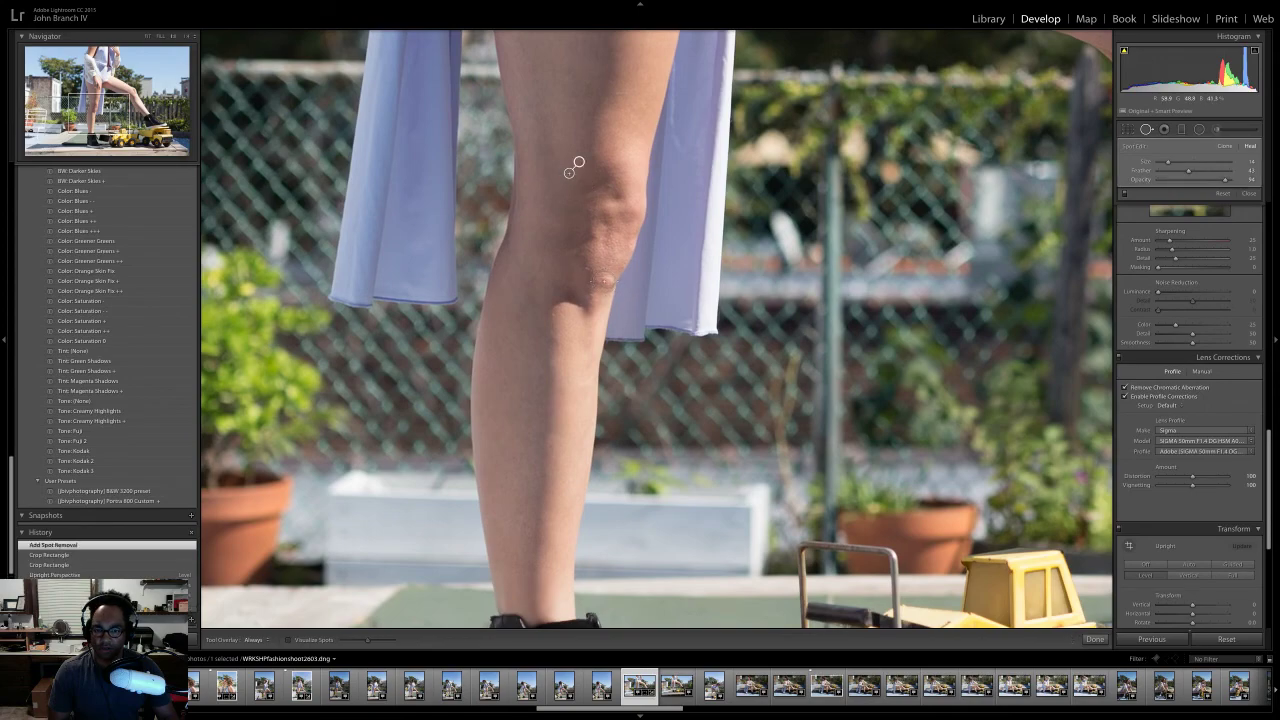
- Heal the mark at the lower edge of the knee at size 37, sampling from the skin just beneath it
{"action": "scroll", "coordinate": [590, 220], "scroll_direction": "up", "scroll_amount": 5}
{"action": "left_click", "coordinate": [603, 281]}
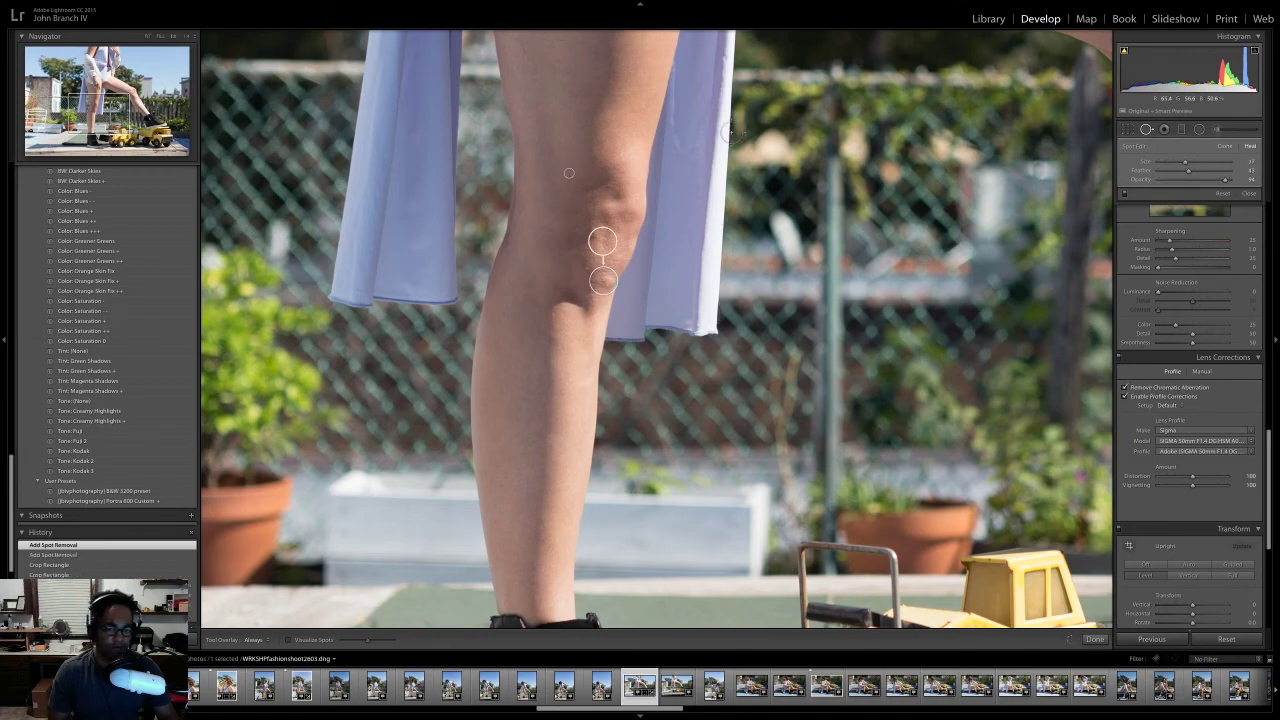
{"action": "key", "text": "ctrl+z"}
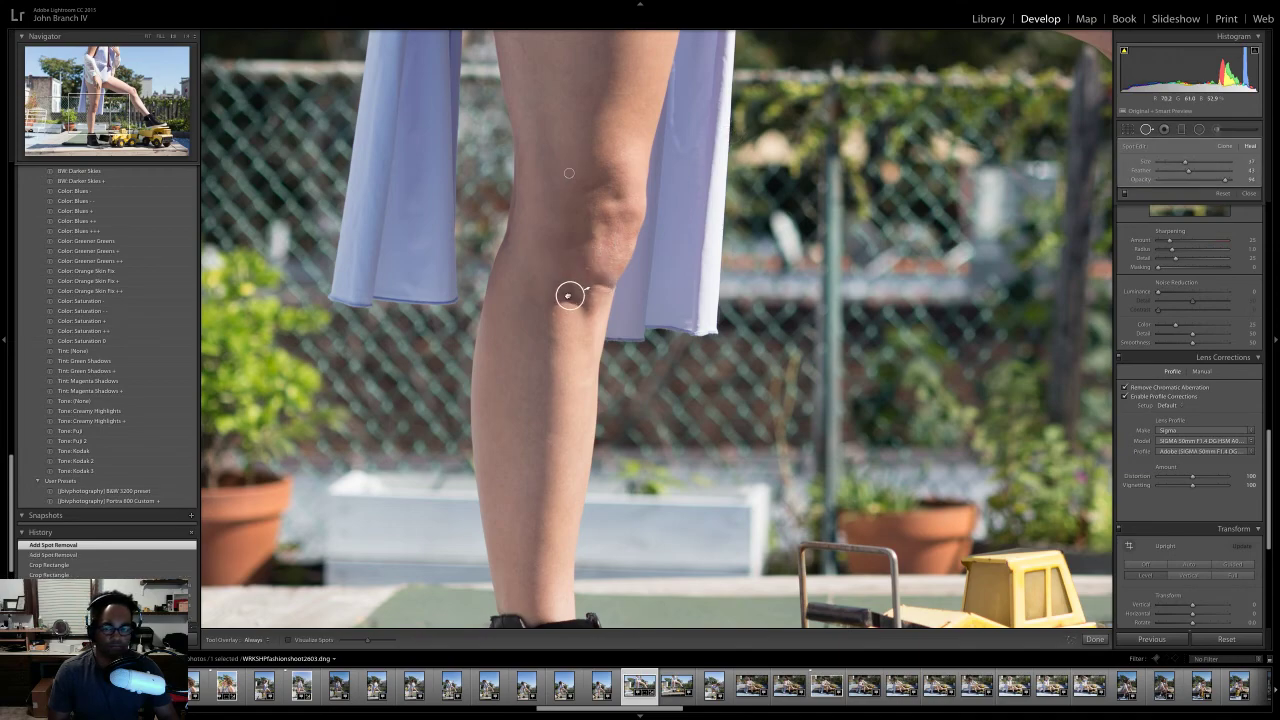
{"action": "mouse_move", "coordinate": [564, 289]}
{"action": "left_mouse_down"}
{"action": "mouse_move", "coordinate": [540, 283]}
{"action": "mouse_move", "coordinate": [571, 337]}
{"action": "mouse_move", "coordinate": [597, 297]}
{"action": "left_mouse_up"}
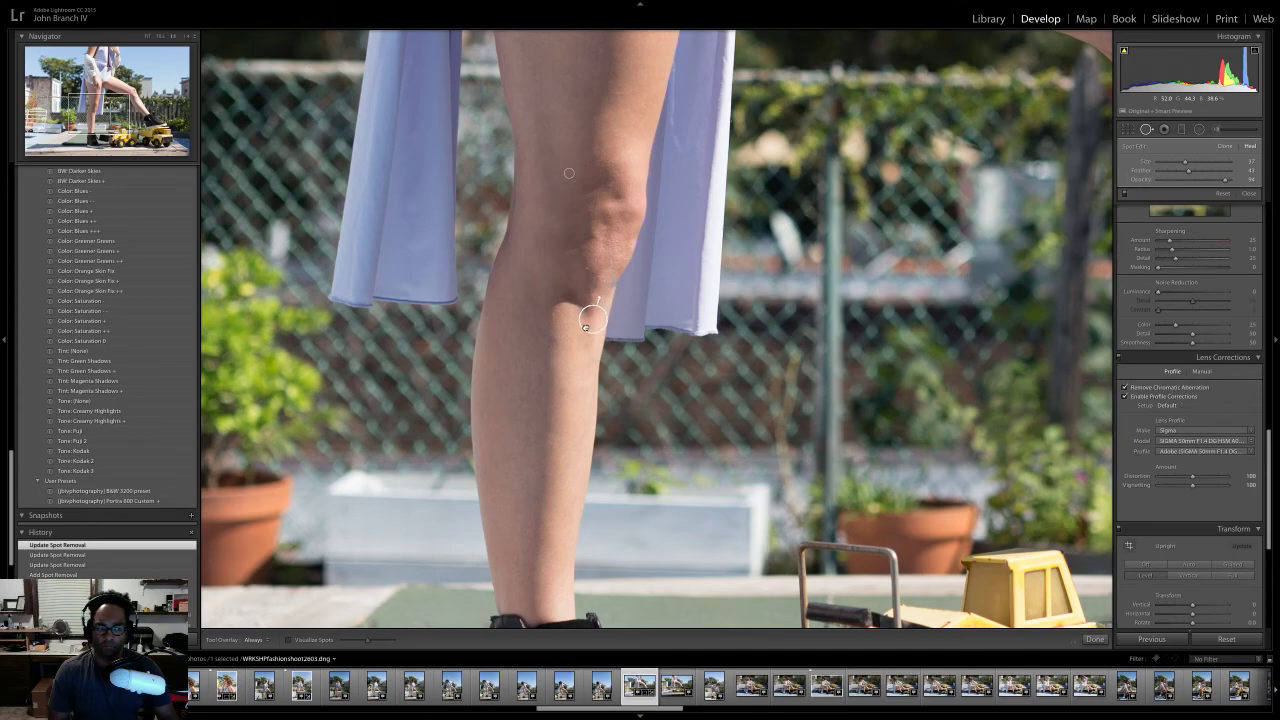
{"action": "left_click_drag", "start_coordinate": [585, 327], "coordinate": [566, 332]}
- Heal the small spot on the upper shin with Spot Removal at size 14
{"action": "scroll", "coordinate": [566, 332], "scroll_direction": "down", "scroll_amount": 5}
{"action": "left_click", "coordinate": [555, 314]}
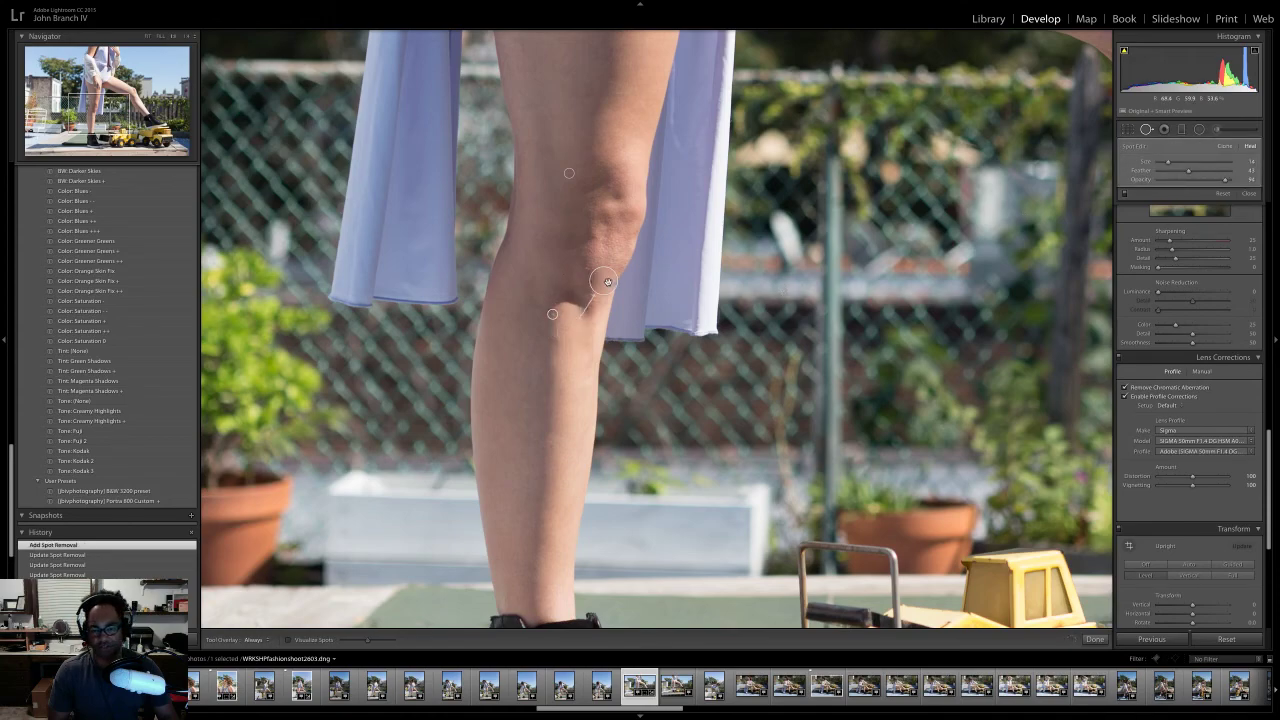
- Delete the large knee heal spot and heal the mark again at size 37, sampling from the upper shin
{"action": "key", "text": "Escape"}
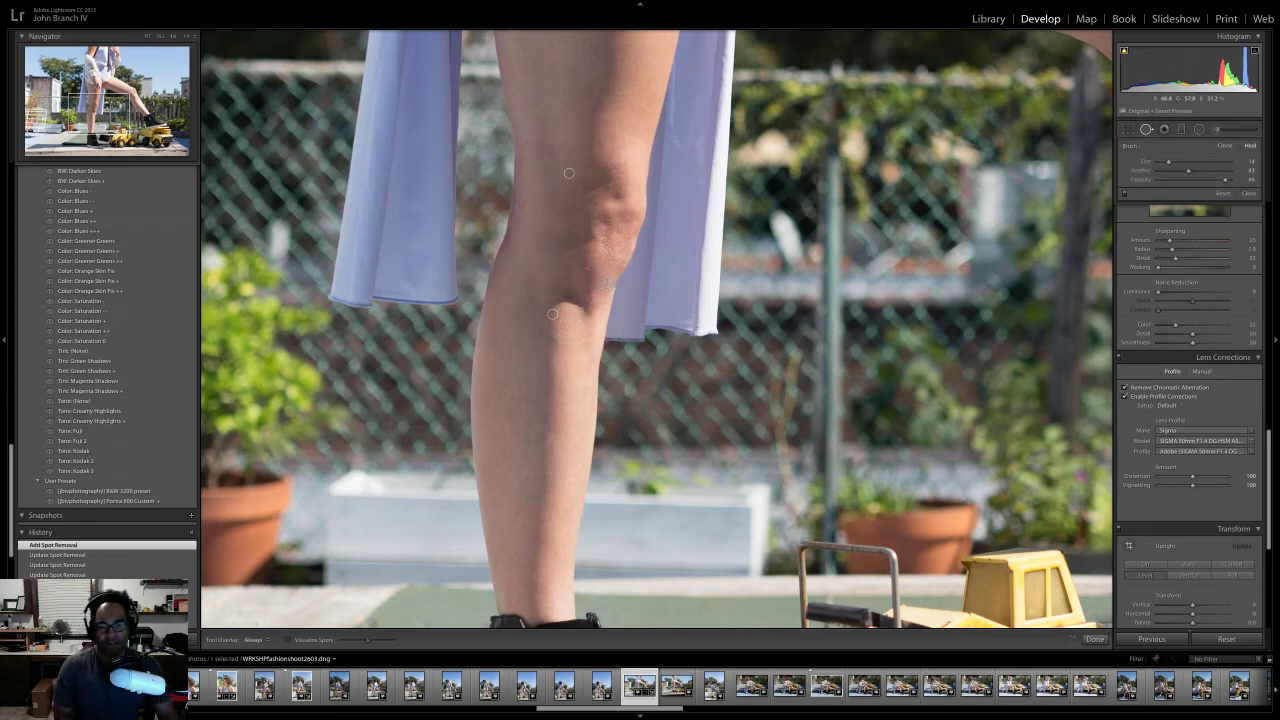
{"action": "left_click", "coordinate": [605, 283], "text": "alt"}
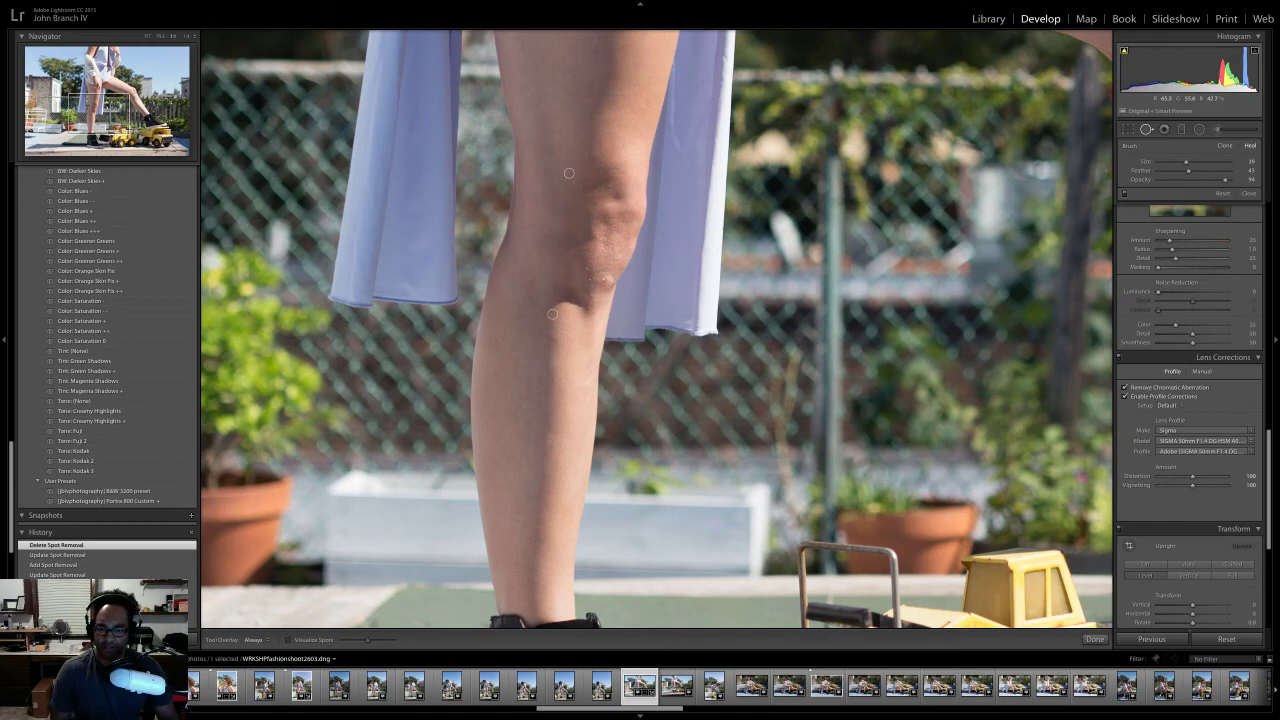
{"action": "left_click", "coordinate": [603, 279]}
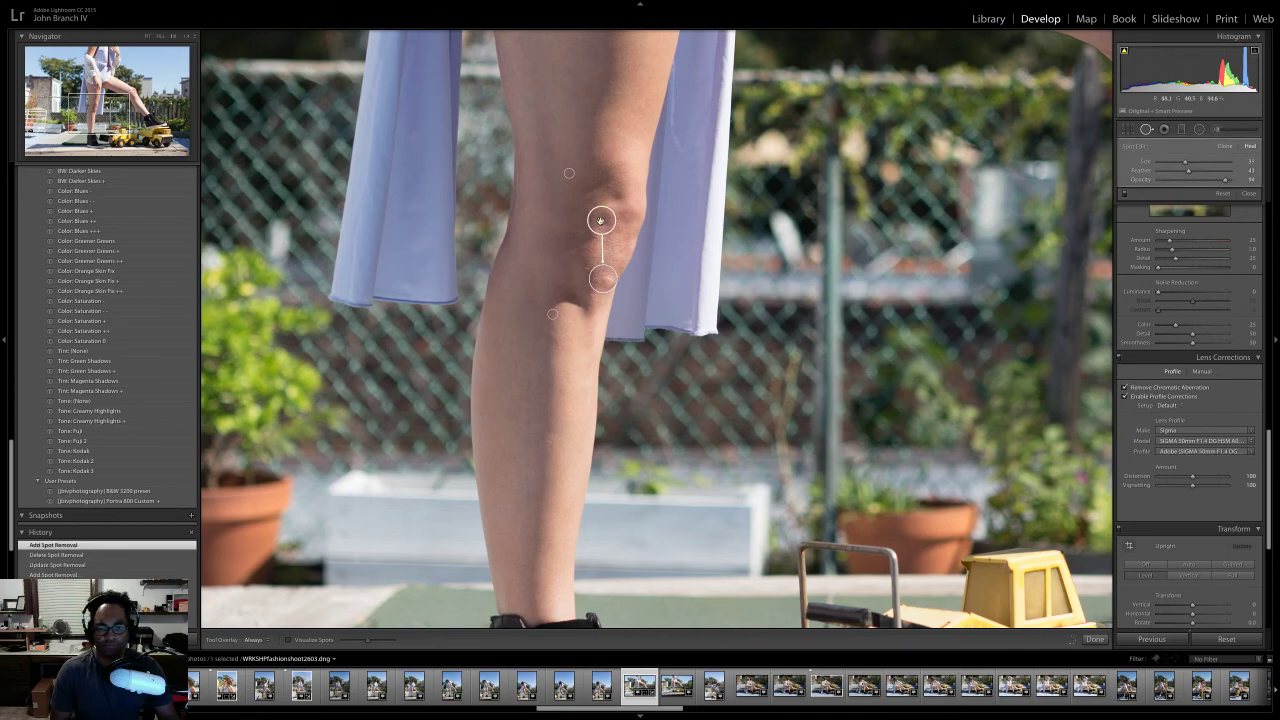
{"action": "mouse_move", "coordinate": [594, 270]}
{"action": "left_mouse_down"}
{"action": "mouse_move", "coordinate": [582, 292]}
{"action": "mouse_move", "coordinate": [591, 325]}
{"action": "mouse_move", "coordinate": [583, 315]}
{"action": "mouse_move", "coordinate": [577, 332]}
{"action": "left_mouse_up"}
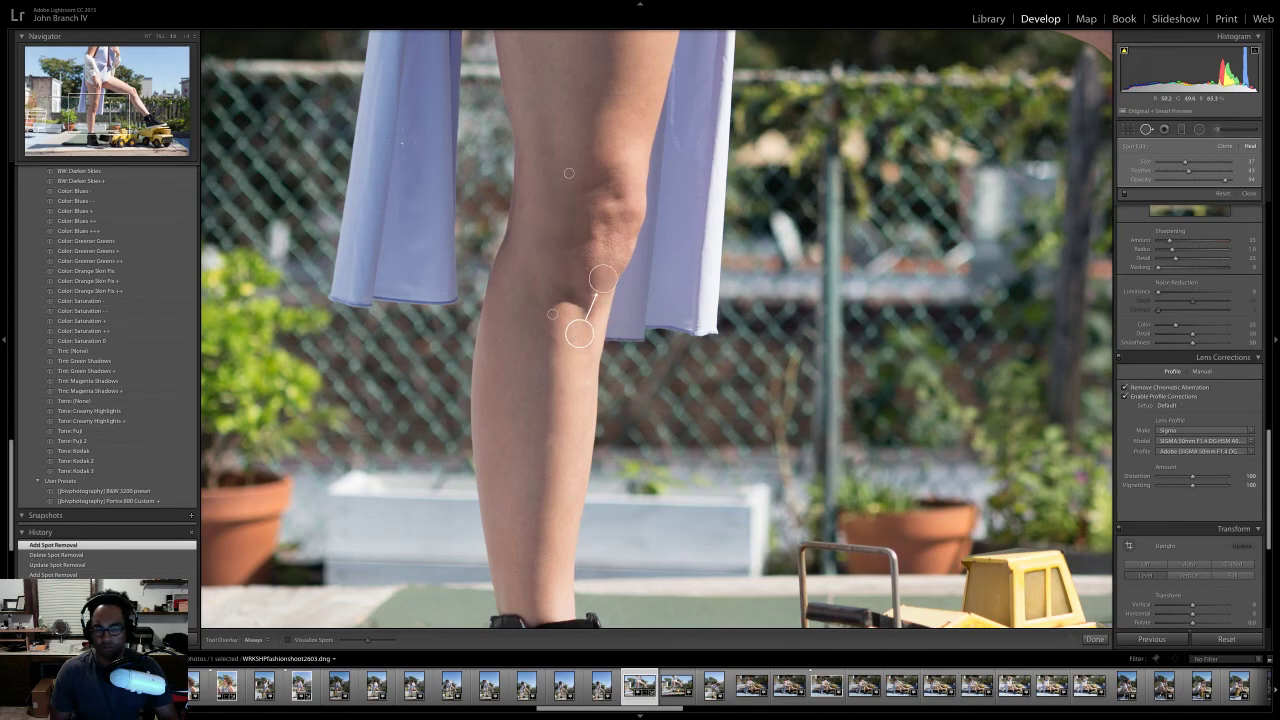
- Shift the knee heal's sampling source sideways across the upper shin and heal the mole on the raised thigh at size 37
{"action": "left_click_drag", "start_coordinate": [576, 330], "coordinate": [514, 340]}
{"action": "mouse_move", "coordinate": [101, 114]}
{"action": "left_mouse_down"}
{"action": "mouse_move", "coordinate": [138, 120]}
{"action": "mouse_move", "coordinate": [123, 100]}
{"action": "left_mouse_up"}
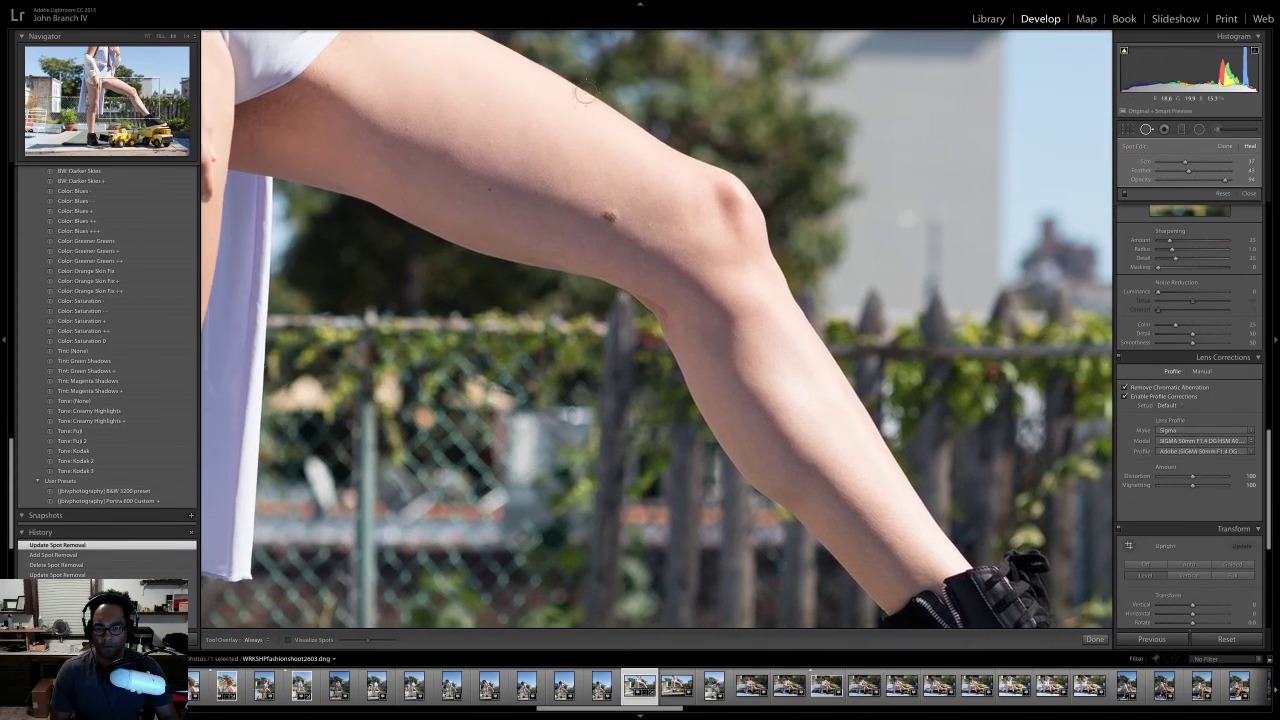
{"action": "left_click", "coordinate": [608, 217]}
- Heal the small blemishes along the raised thigh, from near the knee to the upper thigh, with Spot Removal at size 14
{"action": "scroll", "coordinate": [630, 220], "scroll_direction": "down", "scroll_amount": 5}
{"action": "left_click", "coordinate": [648, 226]}
{"action": "left_click", "coordinate": [640, 200]}
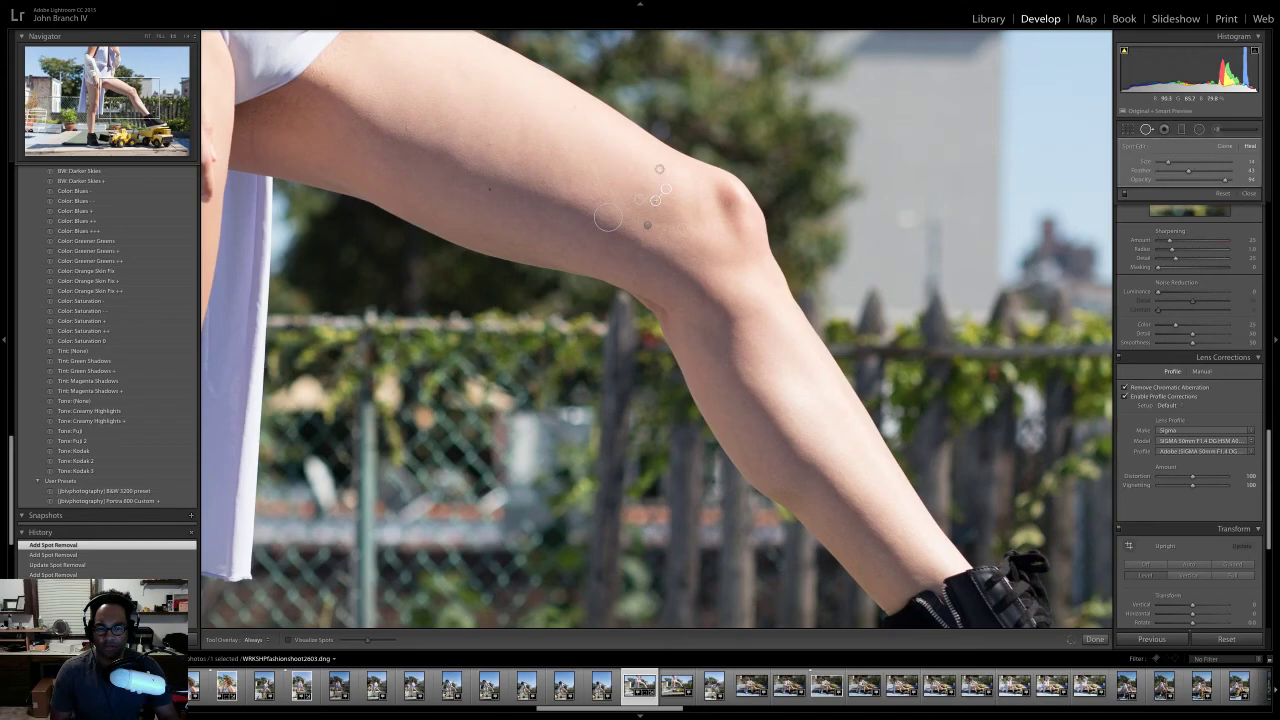
{"action": "left_click", "coordinate": [489, 190]}
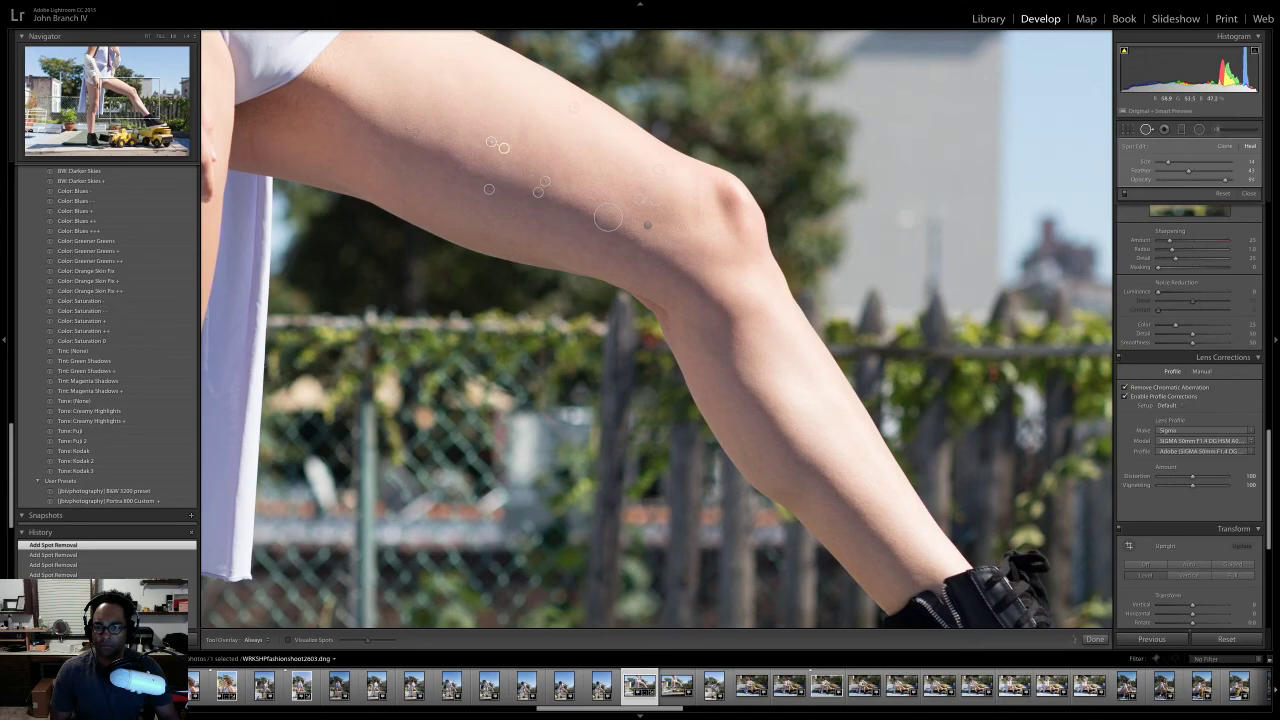
{"action": "left_click", "coordinate": [330, 86]}
{"action": "left_click", "coordinate": [321, 73]}
- Brush heals over the uneven inner-thigh skin beneath the bodysuit, reducing the size to 27 and 21 for the smaller areas
{"action": "left_click", "coordinate": [121, 83]}
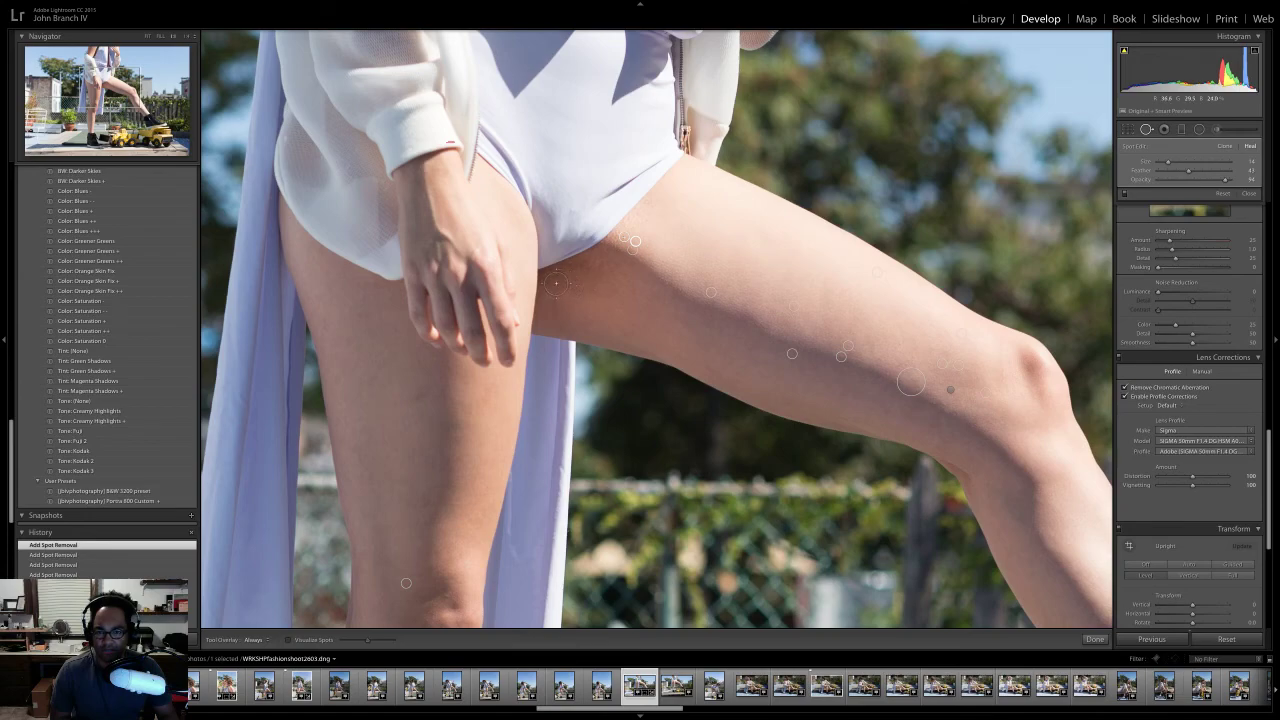
{"action": "scroll", "coordinate": [553, 282], "scroll_direction": "up", "scroll_amount": 3}
{"action": "mouse_move", "coordinate": [553, 282]}
{"action": "left_mouse_down"}
{"action": "mouse_move", "coordinate": [615, 273]}
{"action": "mouse_move", "coordinate": [615, 307]}
{"action": "mouse_move", "coordinate": [572, 324]}
{"action": "mouse_move", "coordinate": [604, 310]}
{"action": "left_mouse_up"}
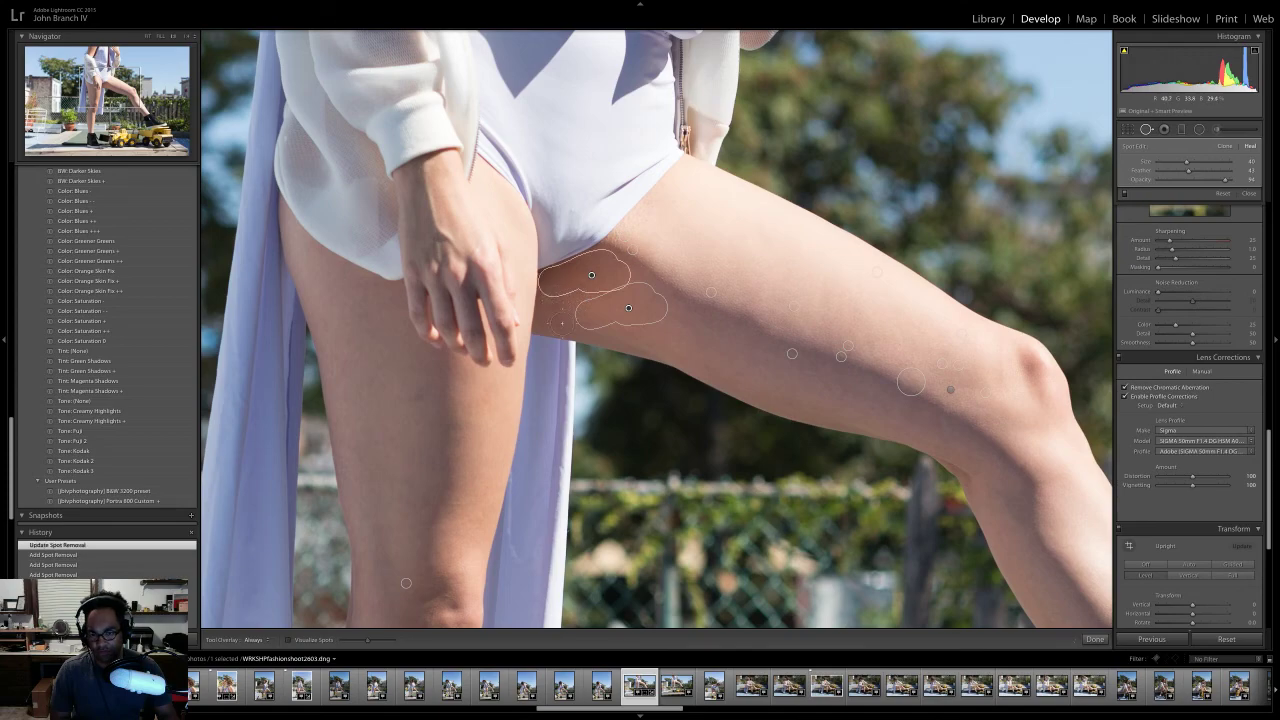
{"action": "left_click_drag", "start_coordinate": [560, 323], "coordinate": [555, 296]}
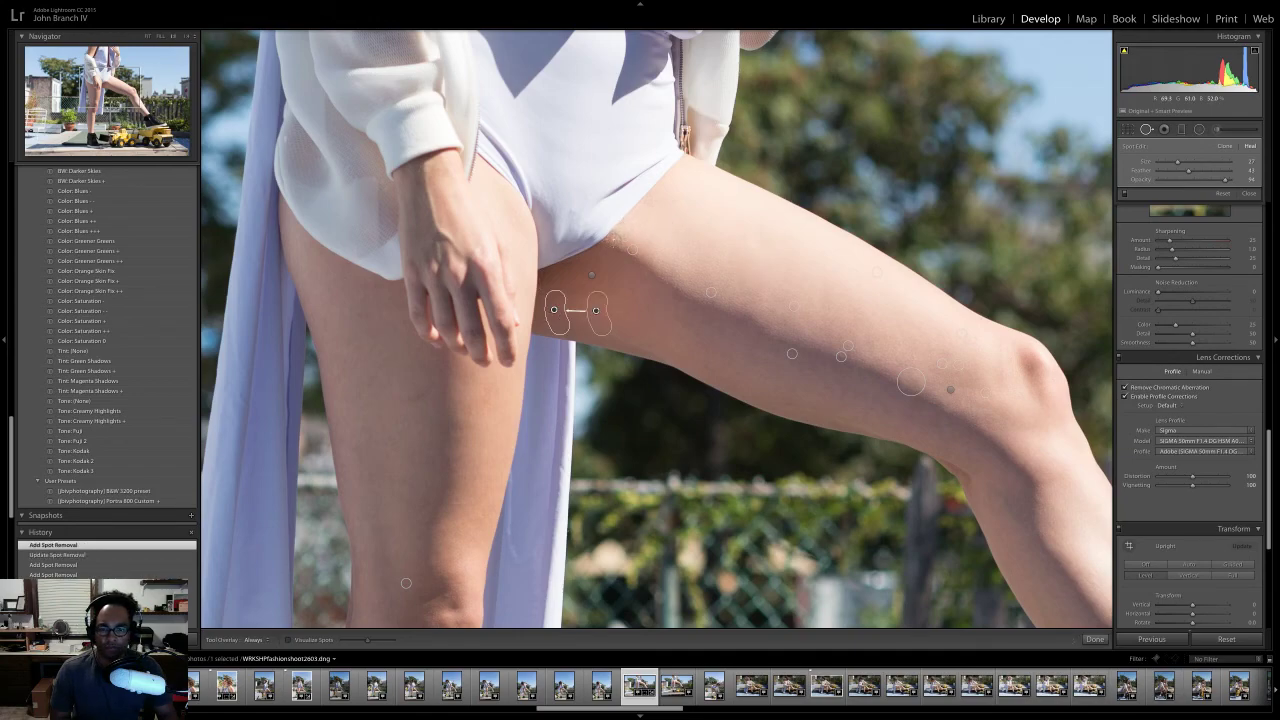
{"action": "scroll", "coordinate": [610, 240], "scroll_direction": "down", "scroll_amount": 3}
{"action": "left_click_drag", "start_coordinate": [610, 240], "coordinate": [671, 199]}
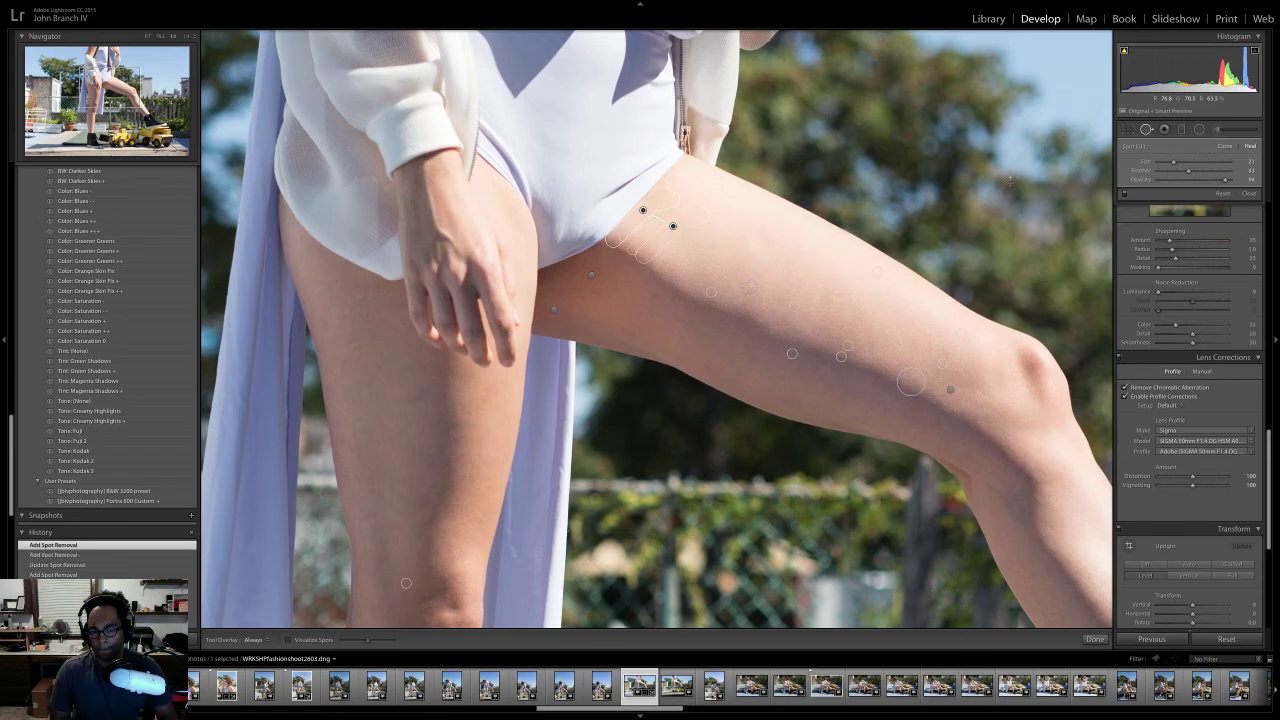
{"action": "left_click", "coordinate": [1146, 129]}
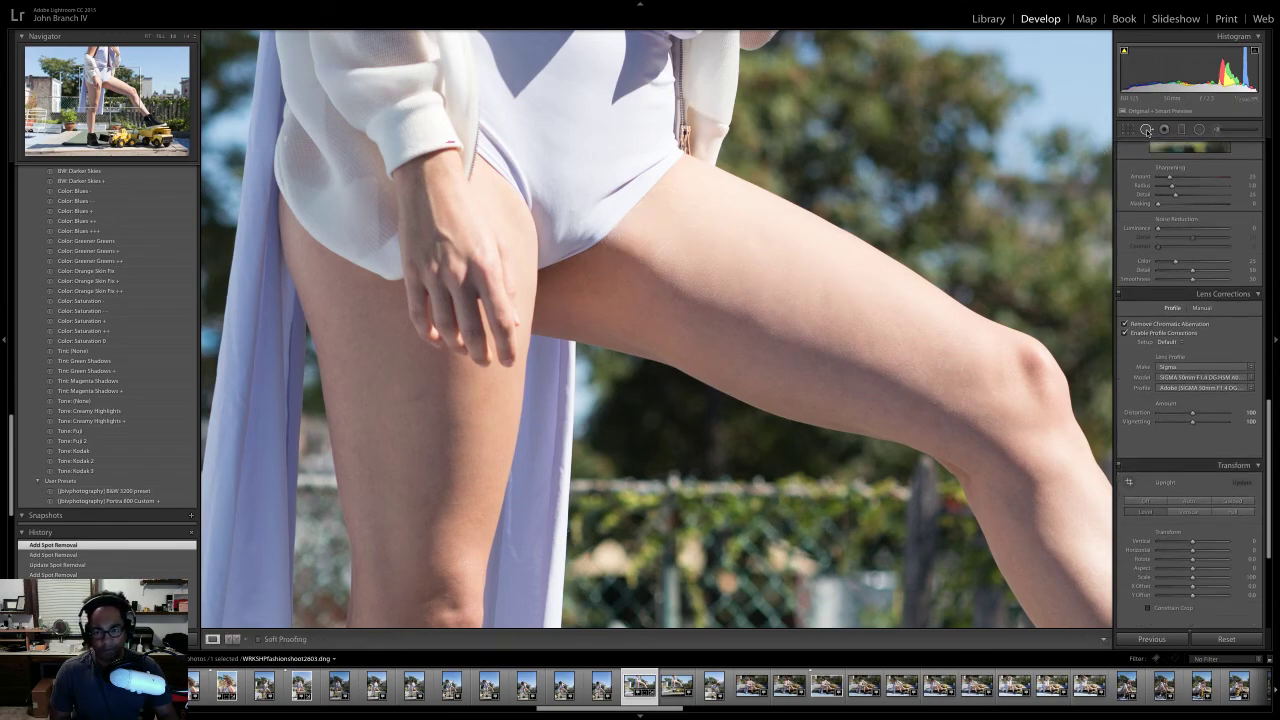
- Heal the small blemish on the upper arm with Spot Removal at size 16
{"action": "left_click", "coordinate": [1146, 129]}
{"action": "left_click", "coordinate": [97, 78]}
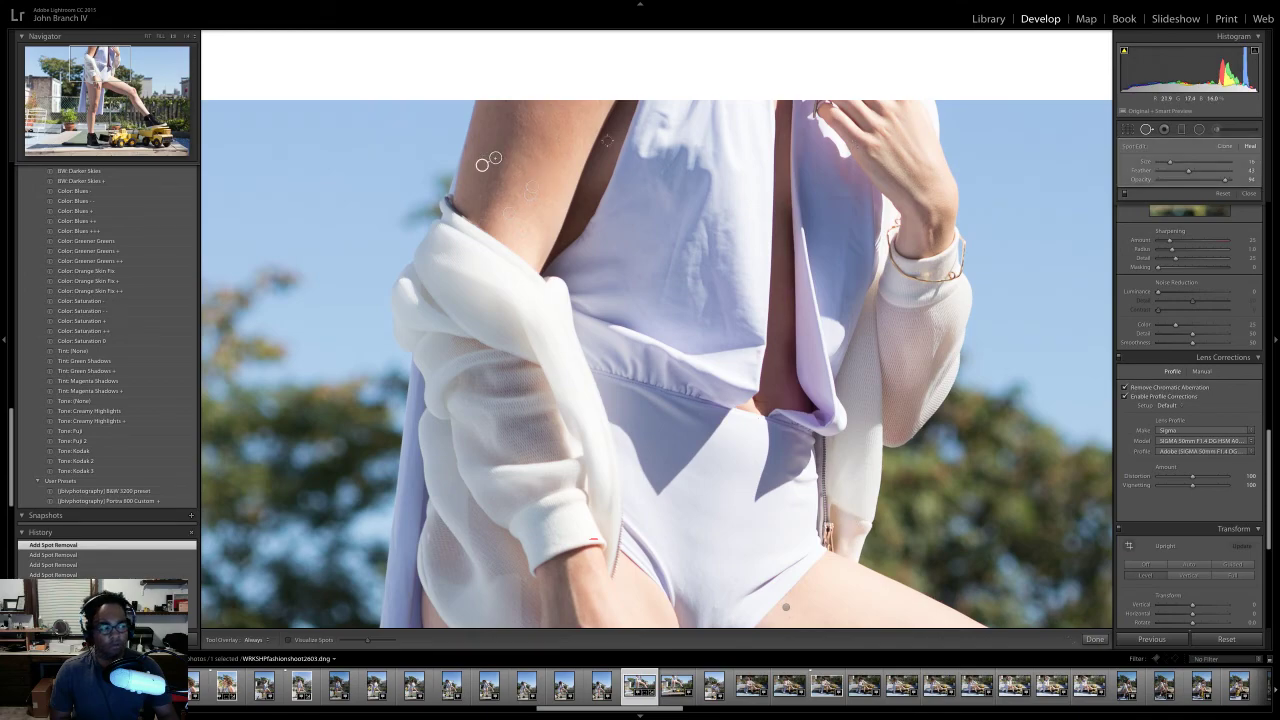
{"action": "left_click", "coordinate": [1164, 129]}
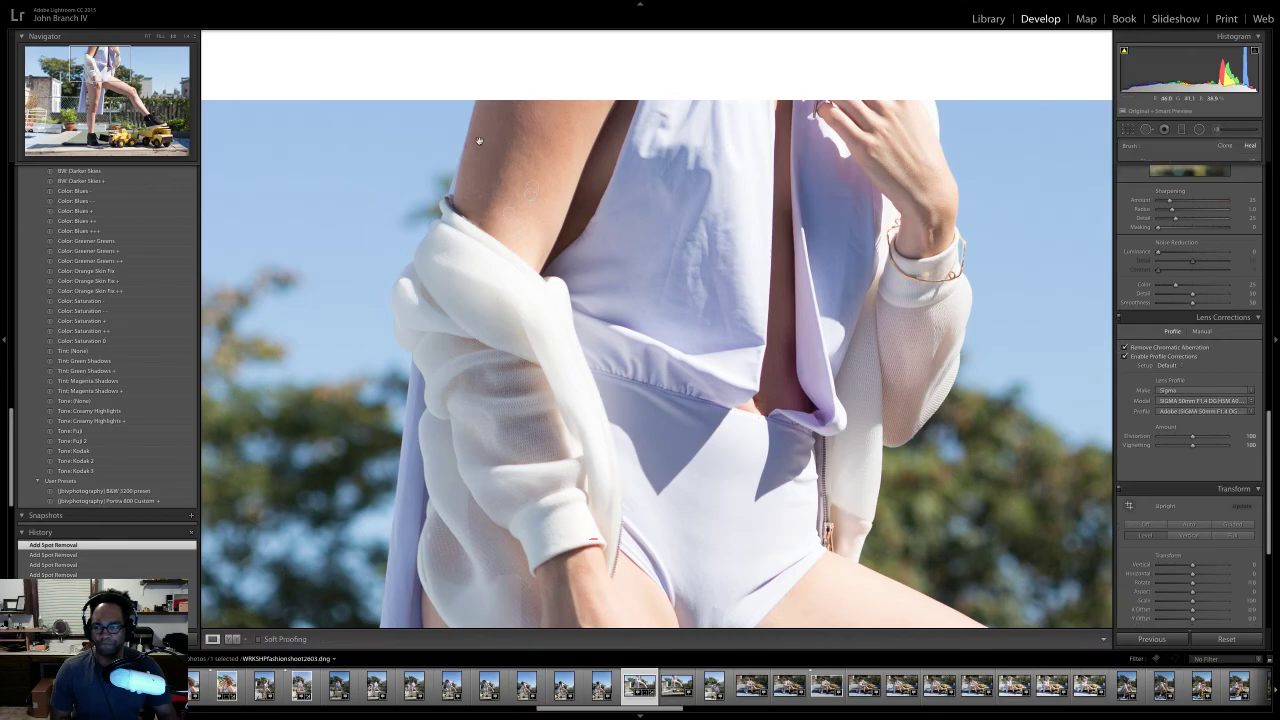
- Paint an Adjustment Brush with the Skin Smooth preset over the whole standing leg, from ankle to upper thigh
{"action": "left_click", "coordinate": [149, 37]}
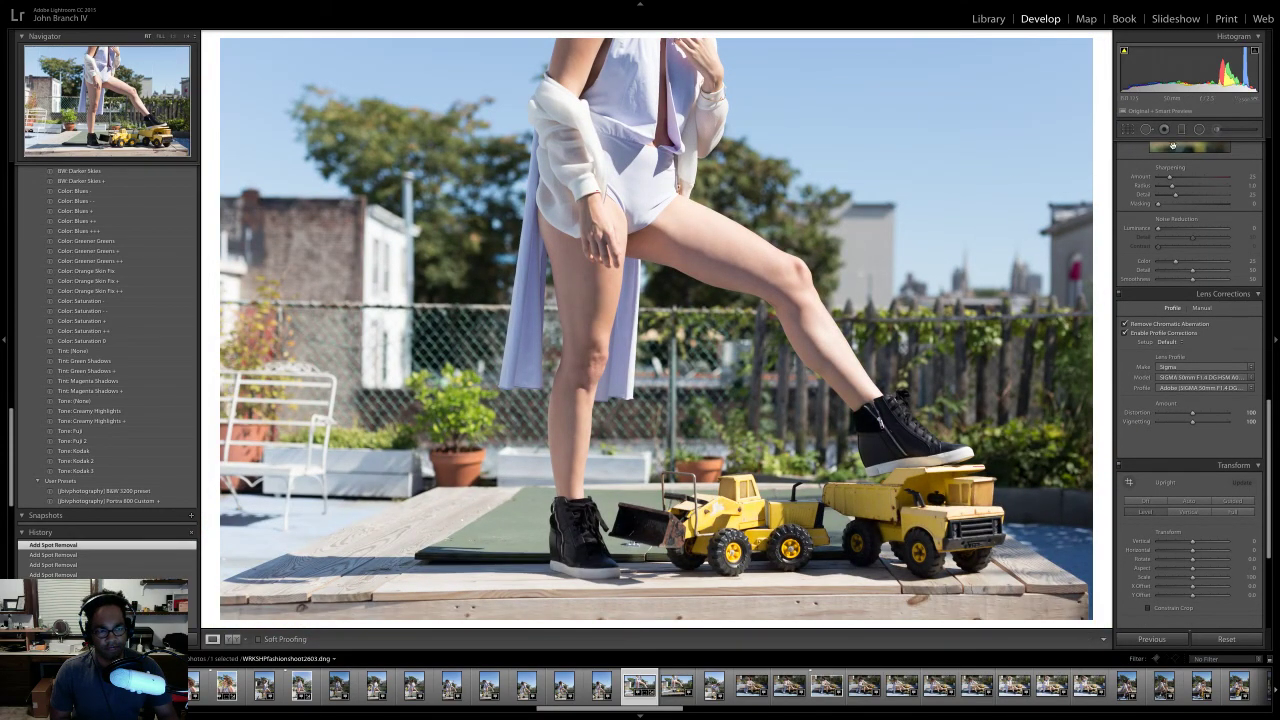
{"action": "left_click", "coordinate": [1218, 131]}
{"action": "left_click", "coordinate": [1182, 163]}
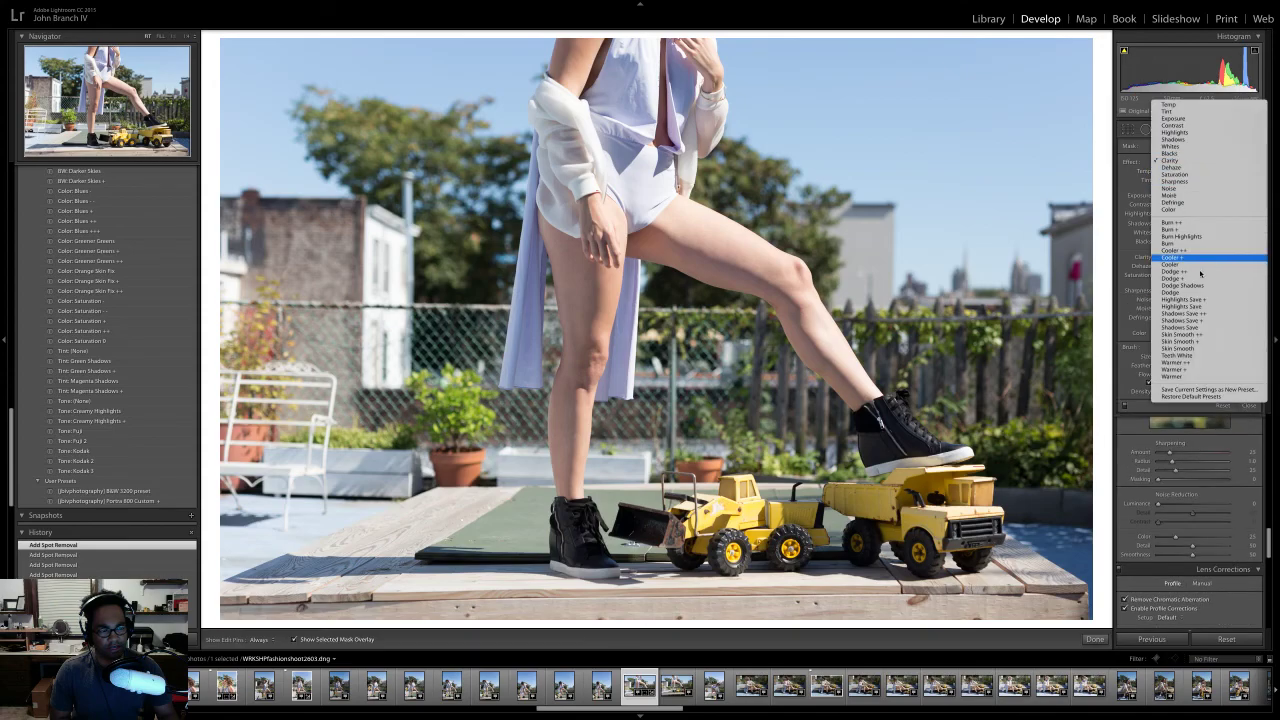
{"action": "left_click", "coordinate": [1228, 349]}
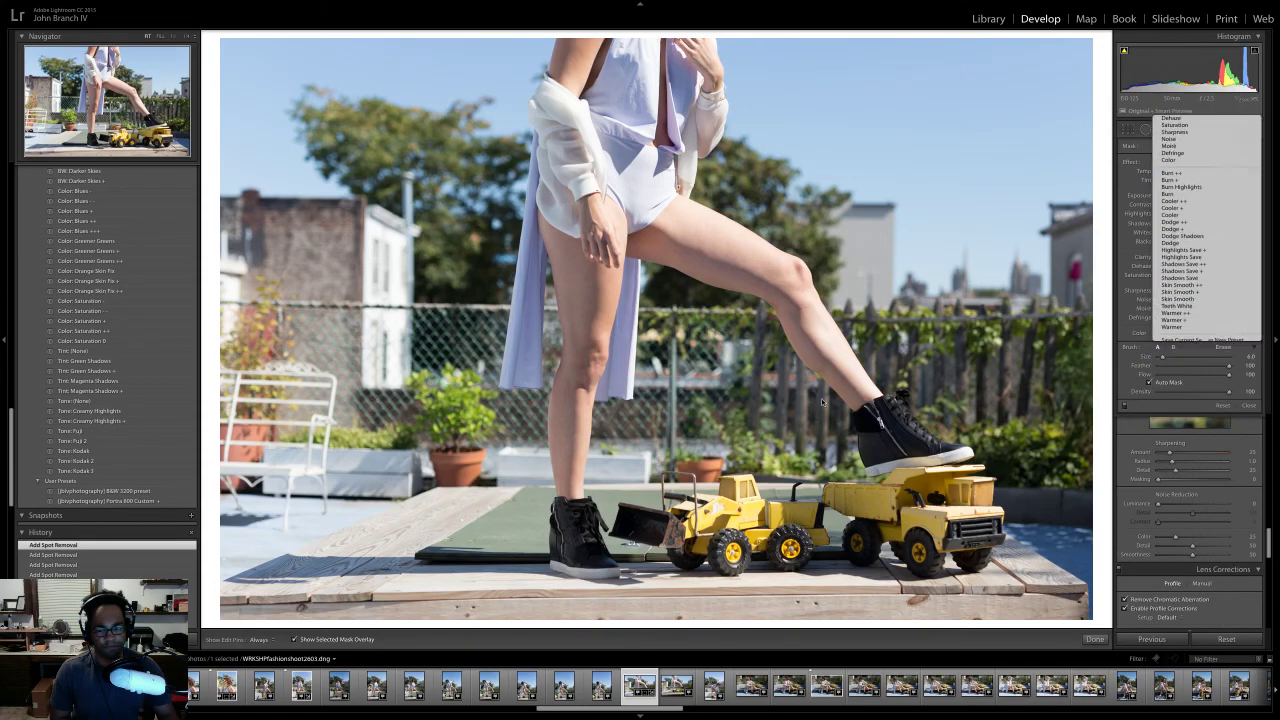
{"action": "key", "text": "h"}
{"action": "left_click", "coordinate": [570, 488]}
{"action": "left_click_drag", "start_coordinate": [572, 374], "coordinate": [576, 408]}
{"action": "left_click_drag", "start_coordinate": [588, 348], "coordinate": [570, 421]}
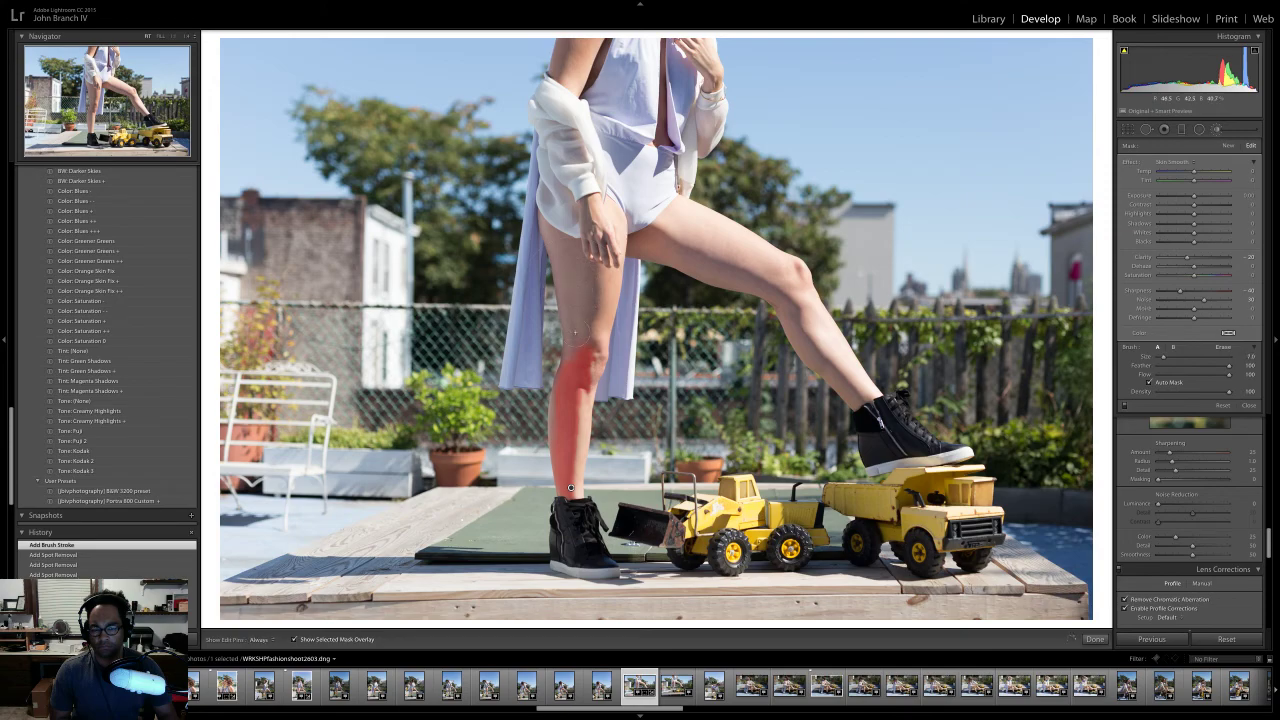
{"action": "key", "text": "h"}
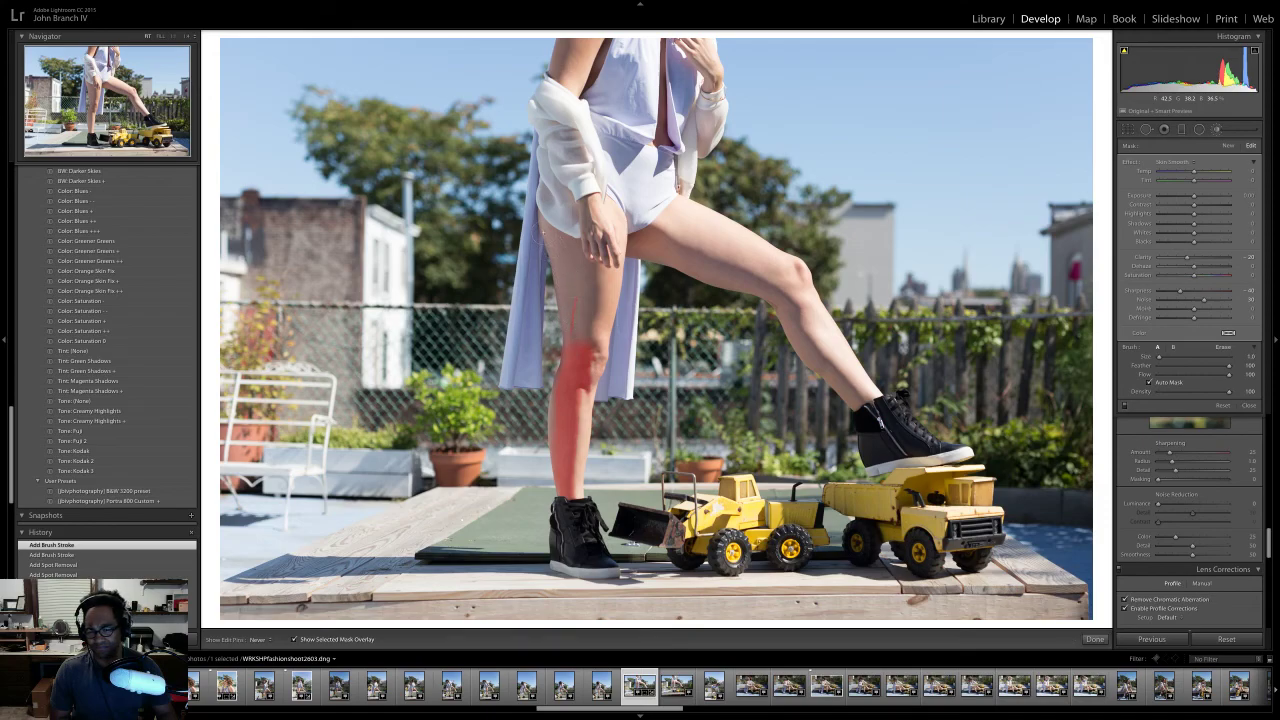
{"action": "key", "text": "h"}
{"action": "mouse_move", "coordinate": [548, 232]}
{"action": "left_mouse_down"}
{"action": "mouse_move", "coordinate": [600, 262]}
{"action": "mouse_move", "coordinate": [602, 290]}
{"action": "left_mouse_up"}
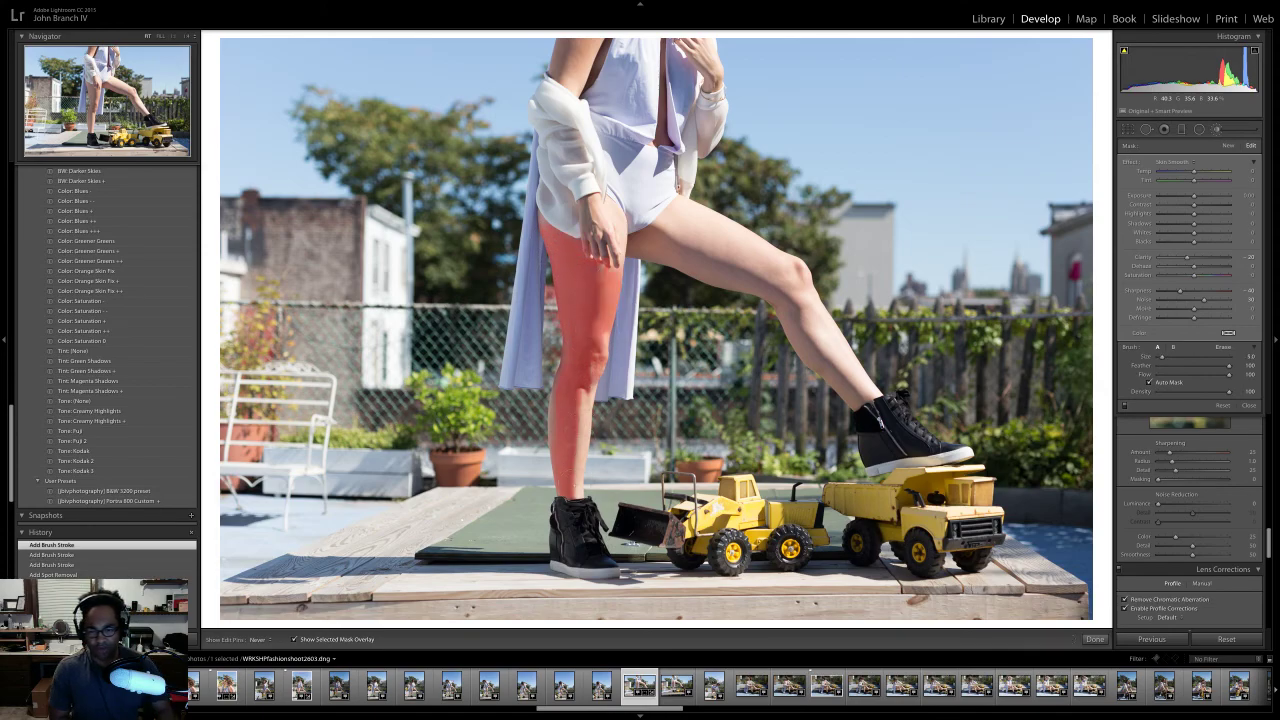
- Enlarge the brush and extend the Skin Smooth mask over the lowered hand beside the thigh
{"action": "key", "text": "bracketright"}
{"action": "key", "text": "bracketright"}
{"action": "key", "text": "bracketright"}
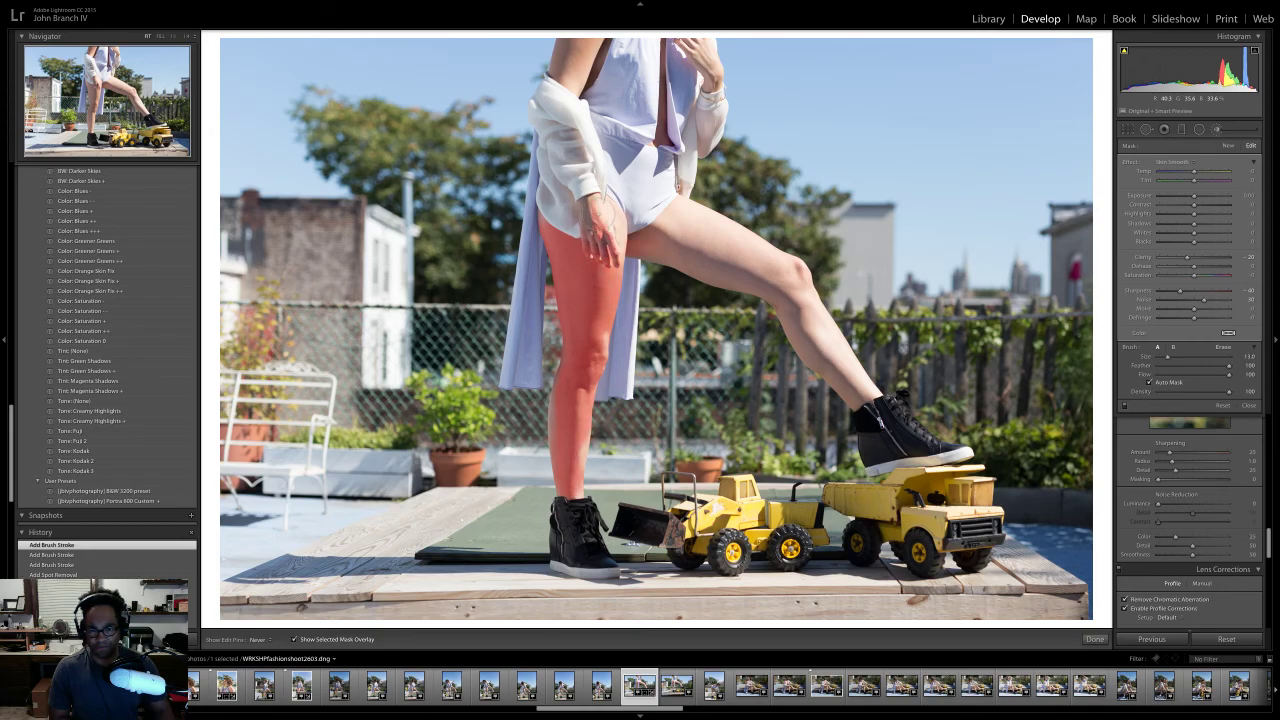
{"action": "mouse_move", "coordinate": [605, 220]}
{"action": "left_mouse_down"}
{"action": "mouse_move", "coordinate": [618, 245]}
{"action": "mouse_move", "coordinate": [588, 228]}
{"action": "left_mouse_up"}
- Reduce the brush size and paint the Skin Smooth mask along the raised leg from the inner thigh to the ankle
{"action": "key", "text": "bracketleft"}
{"action": "key", "text": "bracketleft"}
{"action": "key", "text": "bracketleft"}
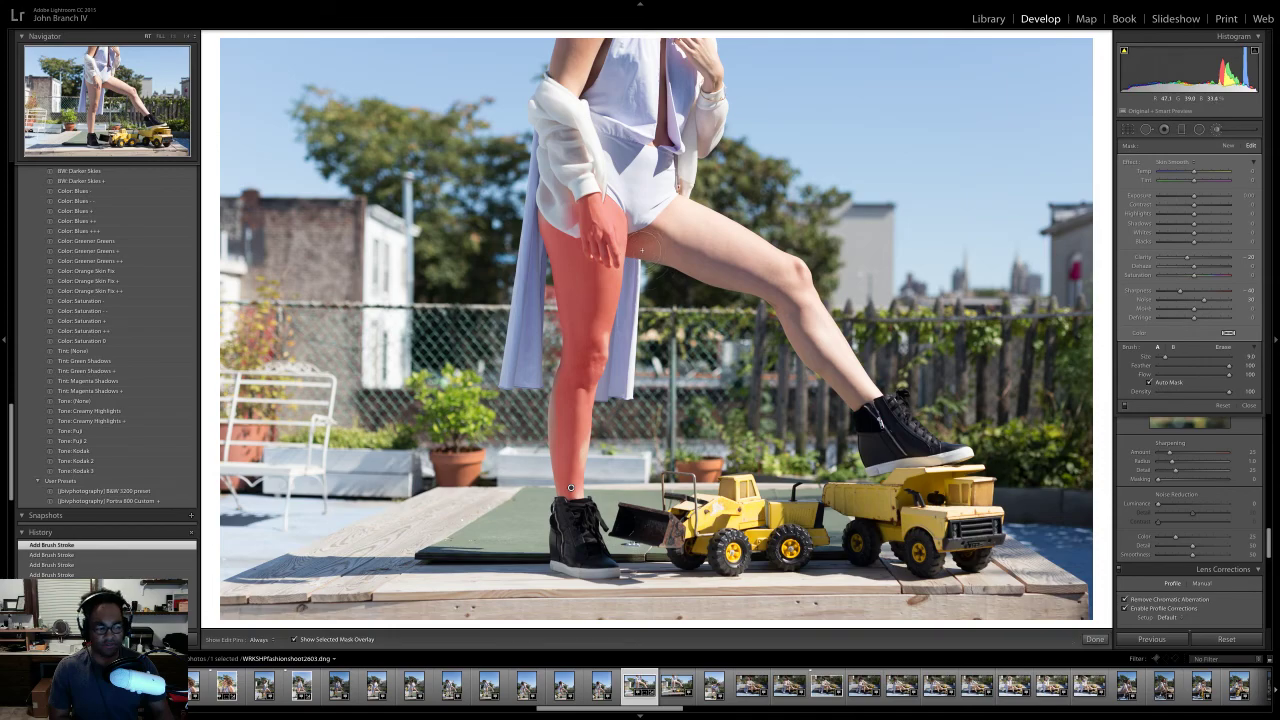
{"action": "mouse_move", "coordinate": [685, 215]}
{"action": "left_mouse_down"}
{"action": "mouse_move", "coordinate": [650, 248]}
{"action": "mouse_move", "coordinate": [779, 290]}
{"action": "left_mouse_up"}
{"action": "mouse_move", "coordinate": [845, 395]}
{"action": "left_mouse_down"}
{"action": "mouse_move", "coordinate": [760, 270]}
{"action": "mouse_move", "coordinate": [815, 305]}
{"action": "mouse_move", "coordinate": [850, 398]}
{"action": "left_mouse_up"}
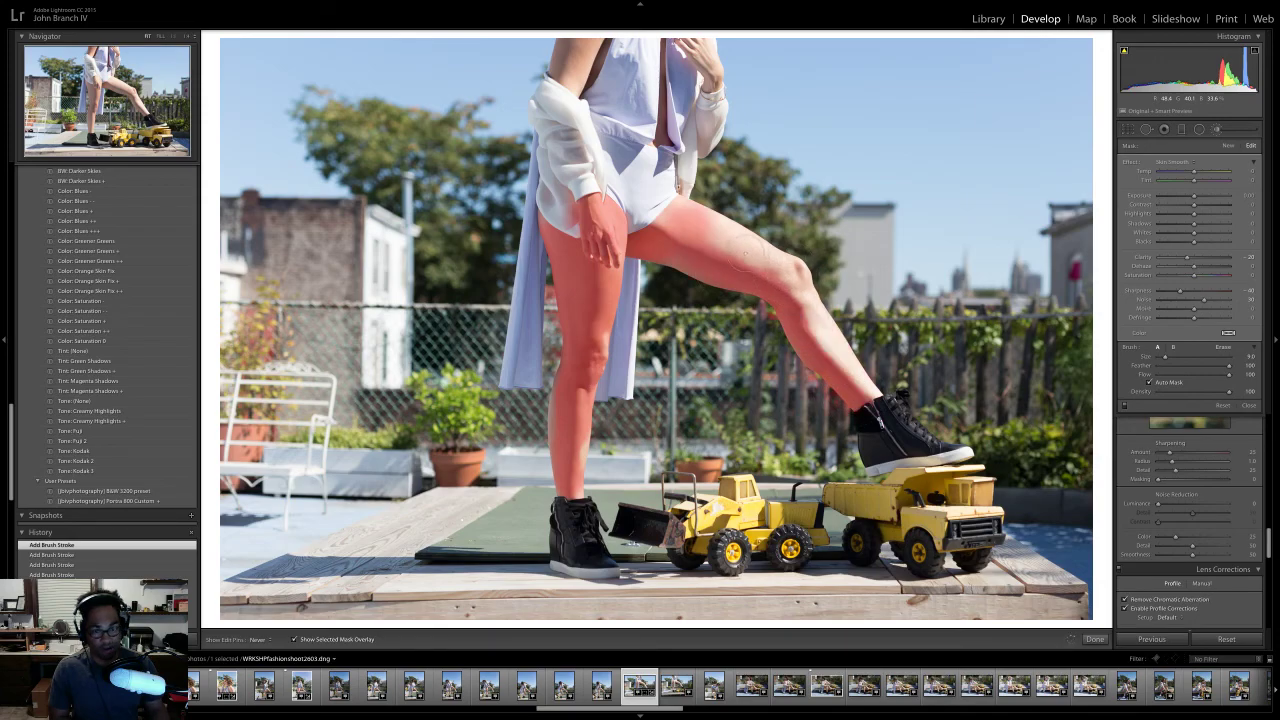
- Extend the Skin Smooth mask over the raised hand, chest opening and upper arm, and close the Adjustment Brush
{"action": "key", "text": "h"}
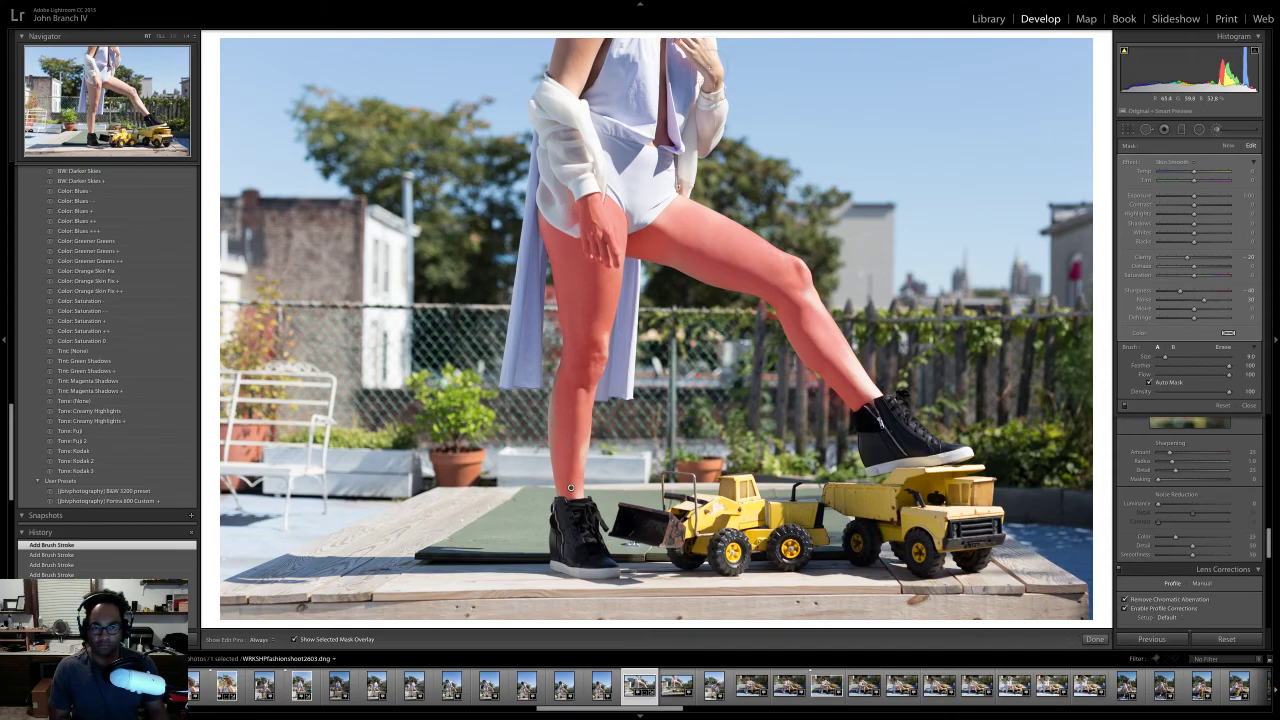
{"action": "key", "text": "h"}
{"action": "key", "text": "h"}
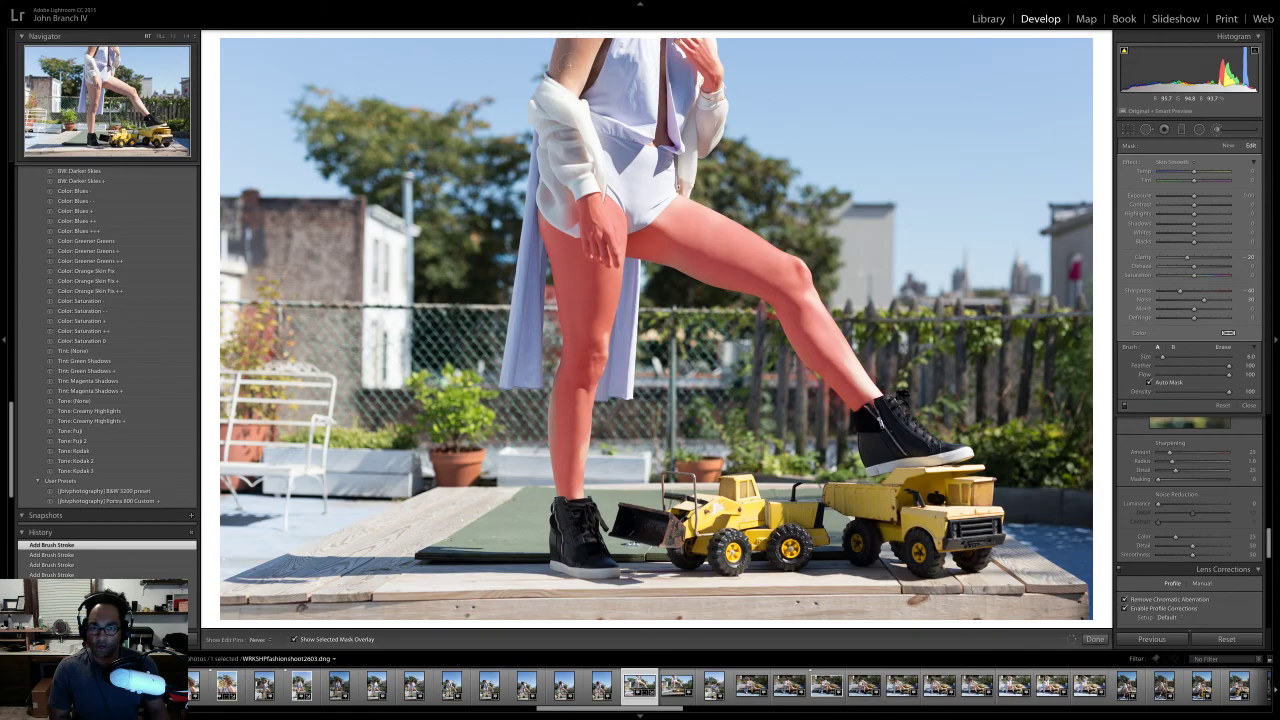
{"action": "left_click_drag", "start_coordinate": [570, 48], "coordinate": [579, 65]}
{"action": "key", "text": "h"}
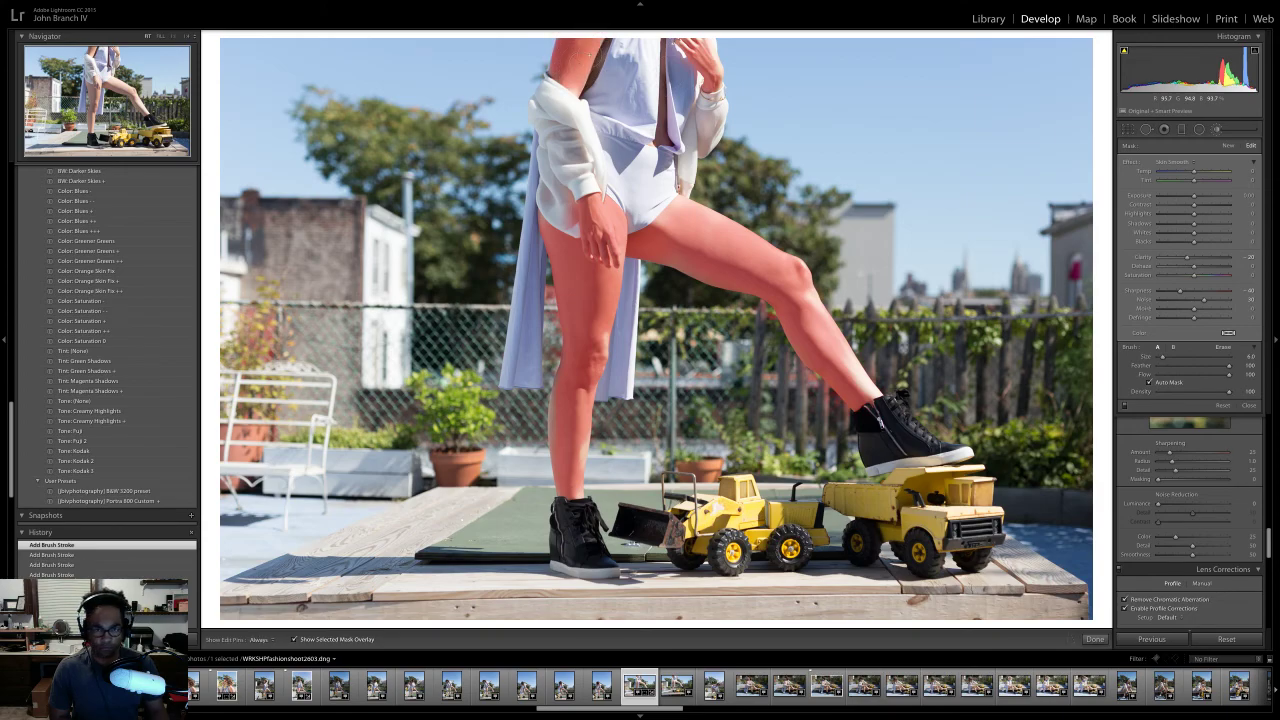
{"action": "left_click", "coordinate": [1218, 131]}
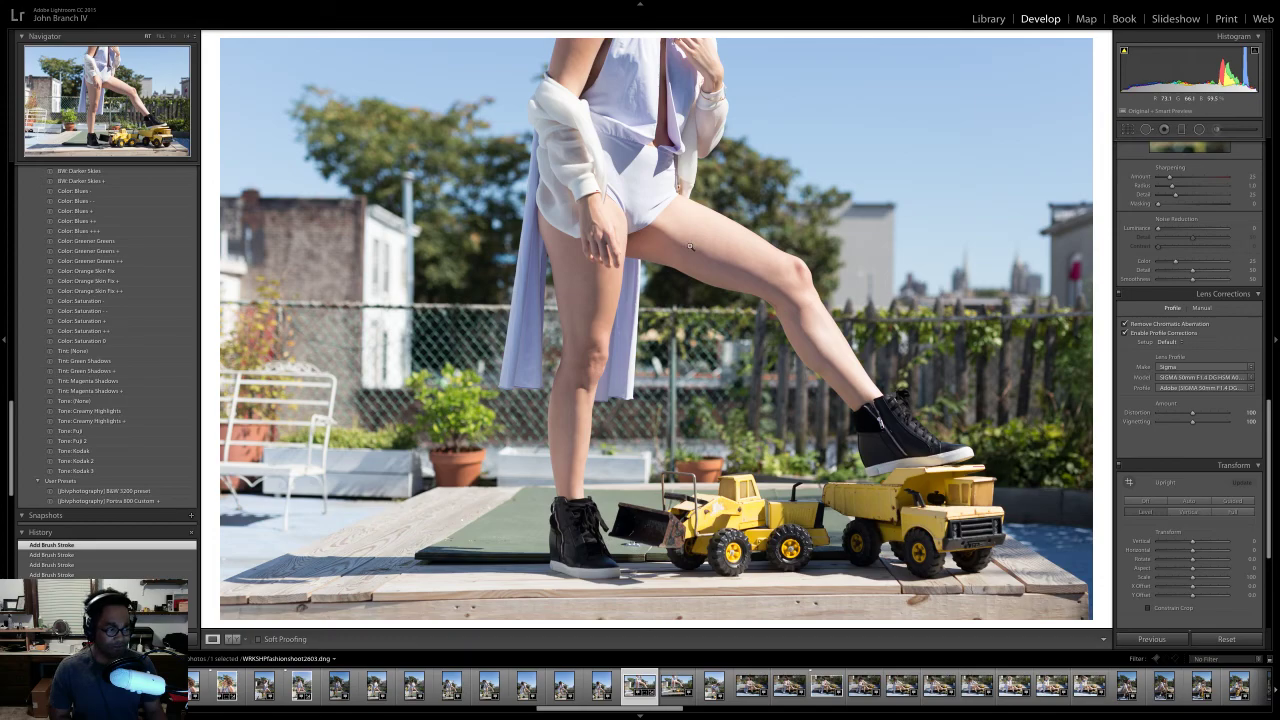
- Apply the B&W 3200 user preset, and set Highlights to -92 and Exposure to -0.30
{"action": "left_click", "coordinate": [127, 493]}
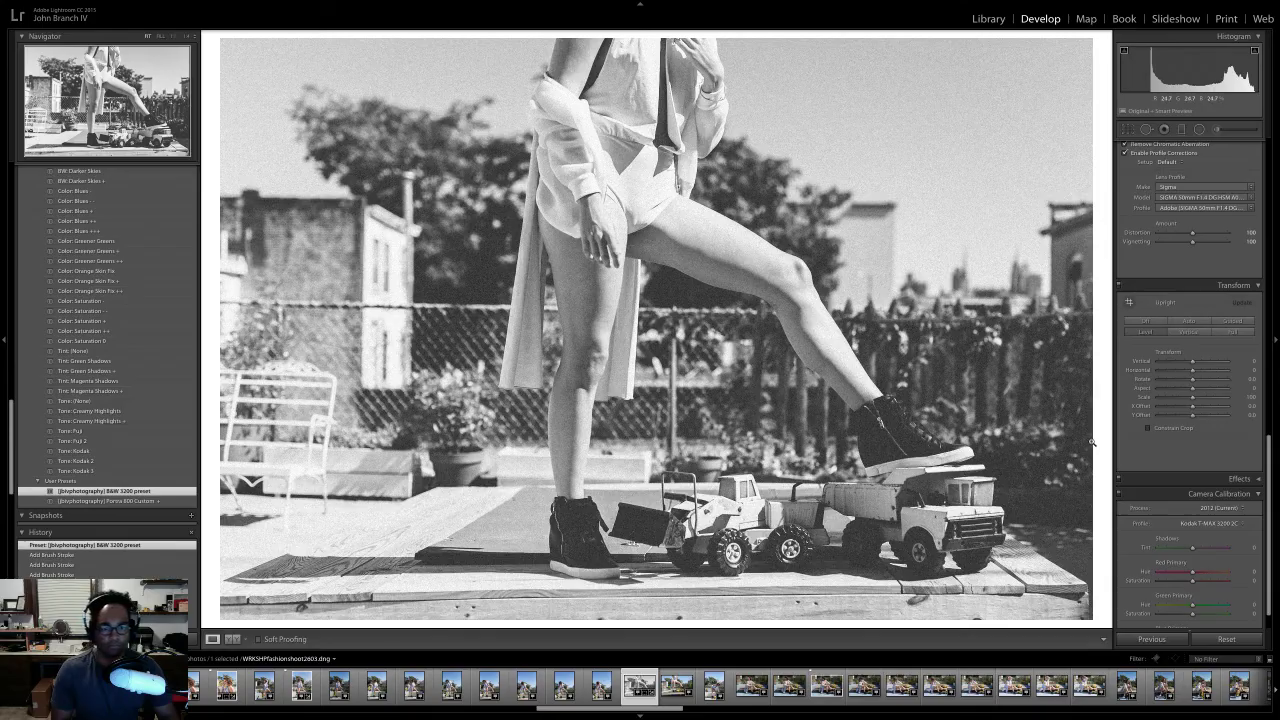
{"action": "scroll", "coordinate": [1199, 258], "scroll_direction": "up", "scroll_amount": 10}
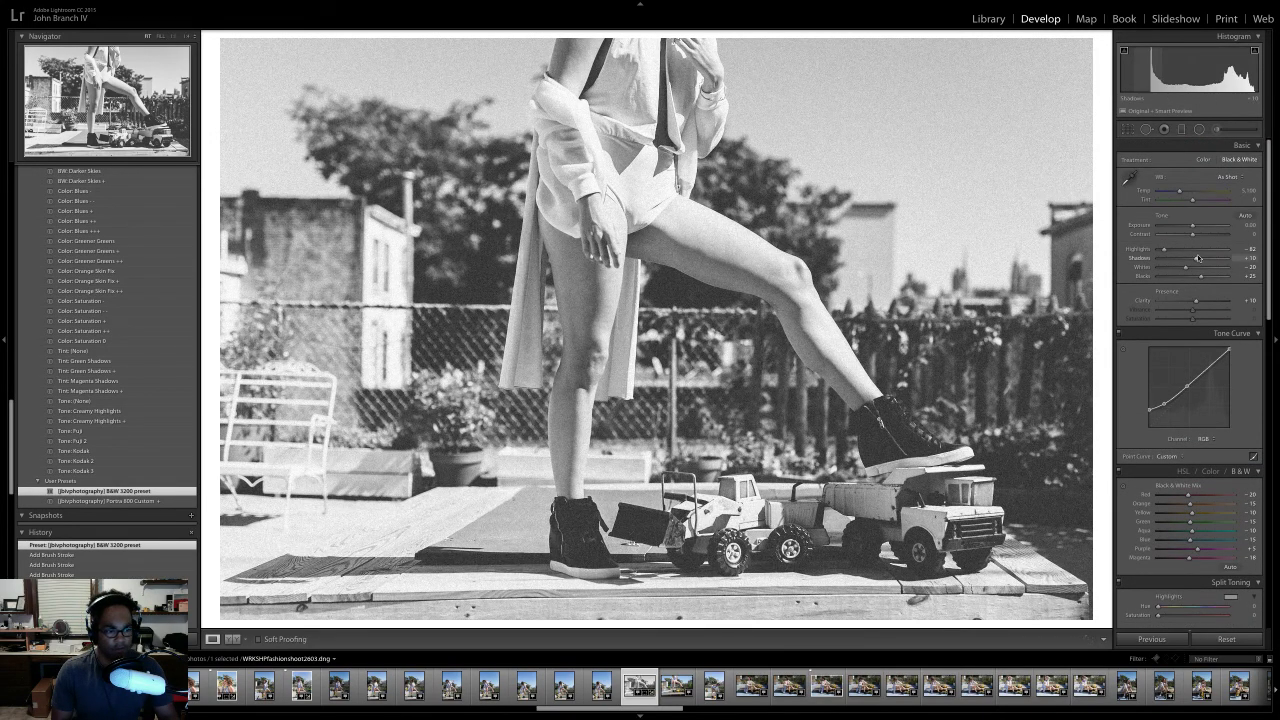
{"action": "left_click_drag", "start_coordinate": [1163, 249], "coordinate": [1188, 226]}
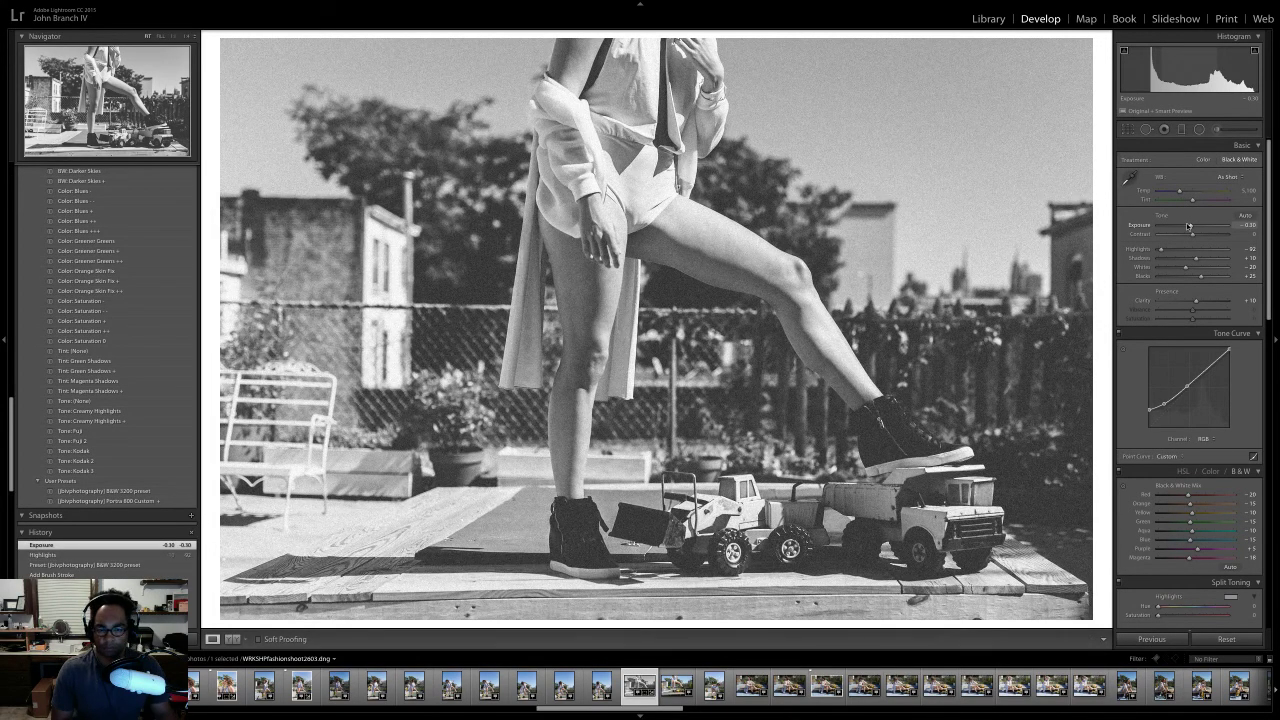
- Flag the black-and-white photo as a pick and show it in the Library's loupe view
{"action": "key", "text": "p"}
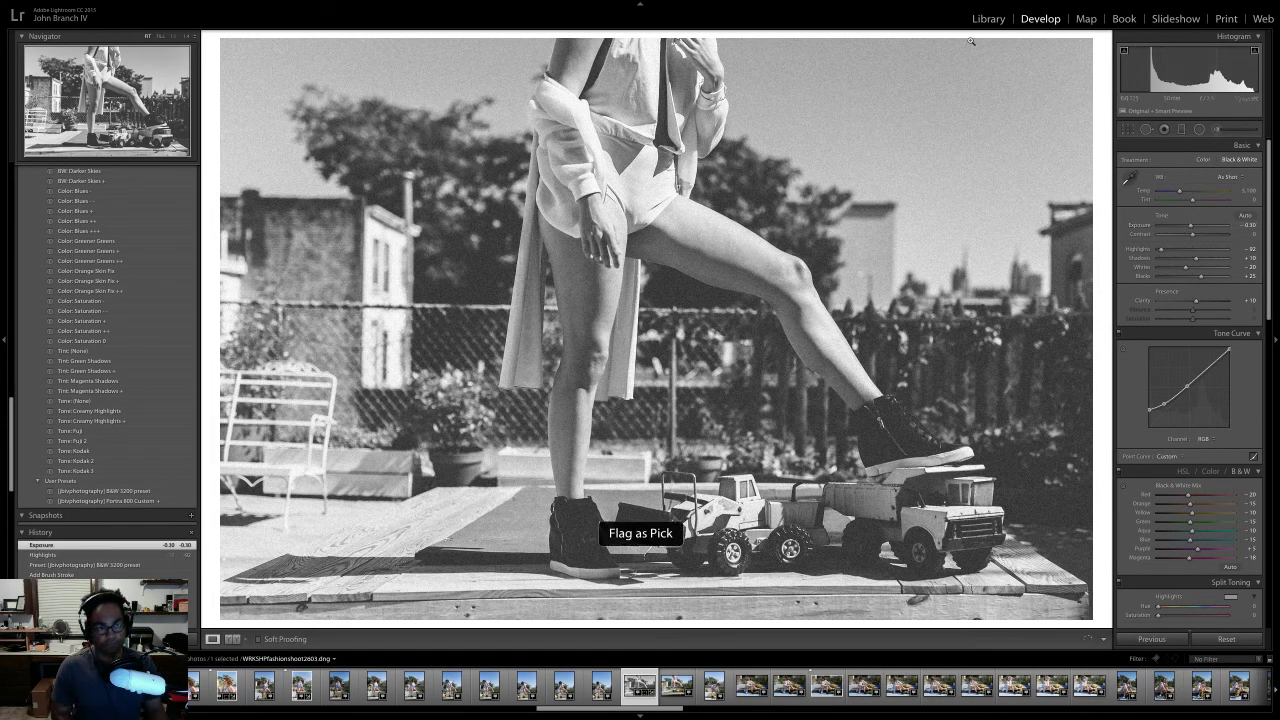
{"action": "key", "text": "e"}
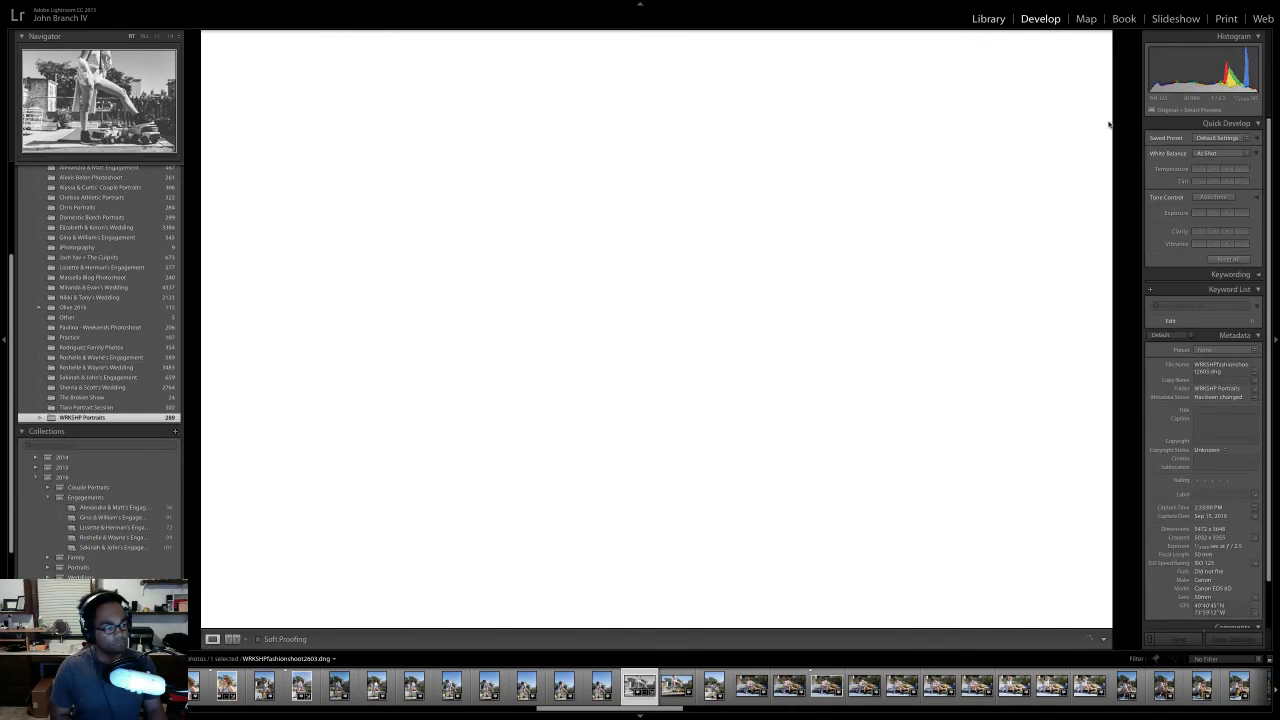
{"action": "key", "text": "p"}
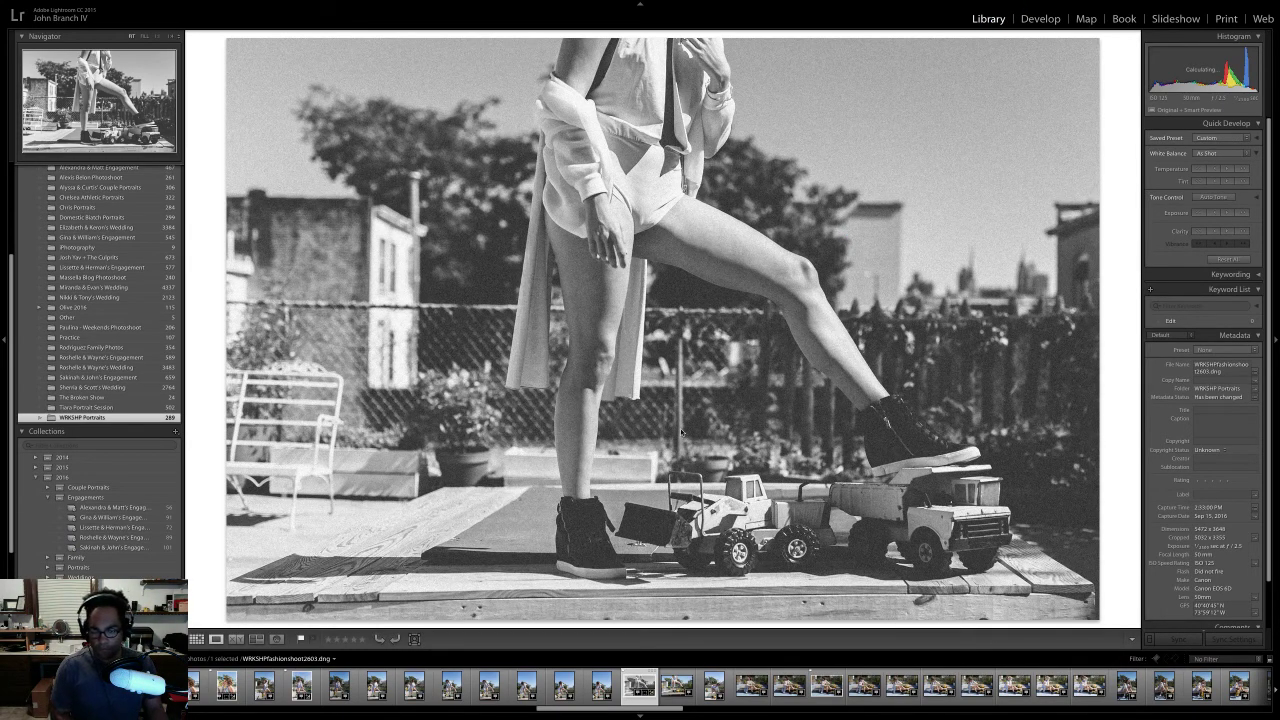
- Browse the WRKSHP Portraits folder in grid view and open its last photo, WRKSHPfashionshoot2753.dng, in the Develop module
{"action": "key", "text": "g"}
{"action": "scroll", "coordinate": [679, 428], "scroll_direction": "down", "scroll_amount": 6}
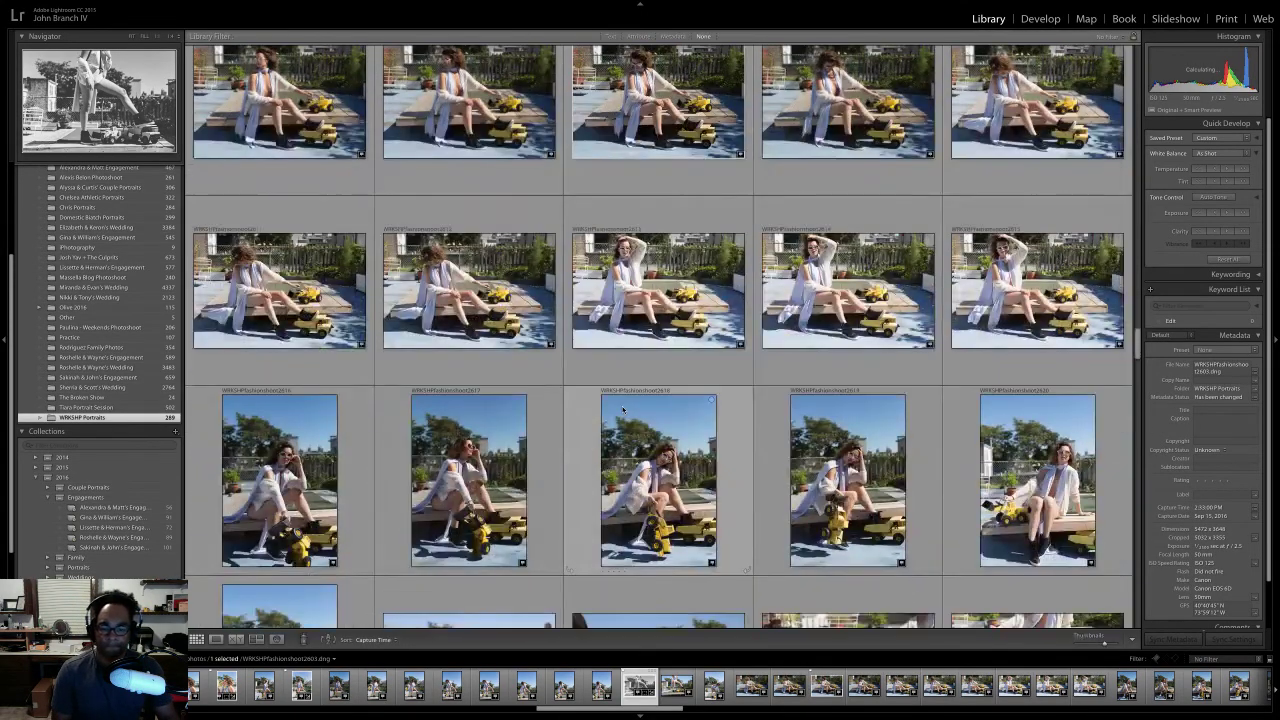
{"action": "scroll", "coordinate": [618, 414], "scroll_direction": "down", "scroll_amount": 2}
{"action": "scroll", "coordinate": [616, 417], "scroll_direction": "down", "scroll_amount": 6}
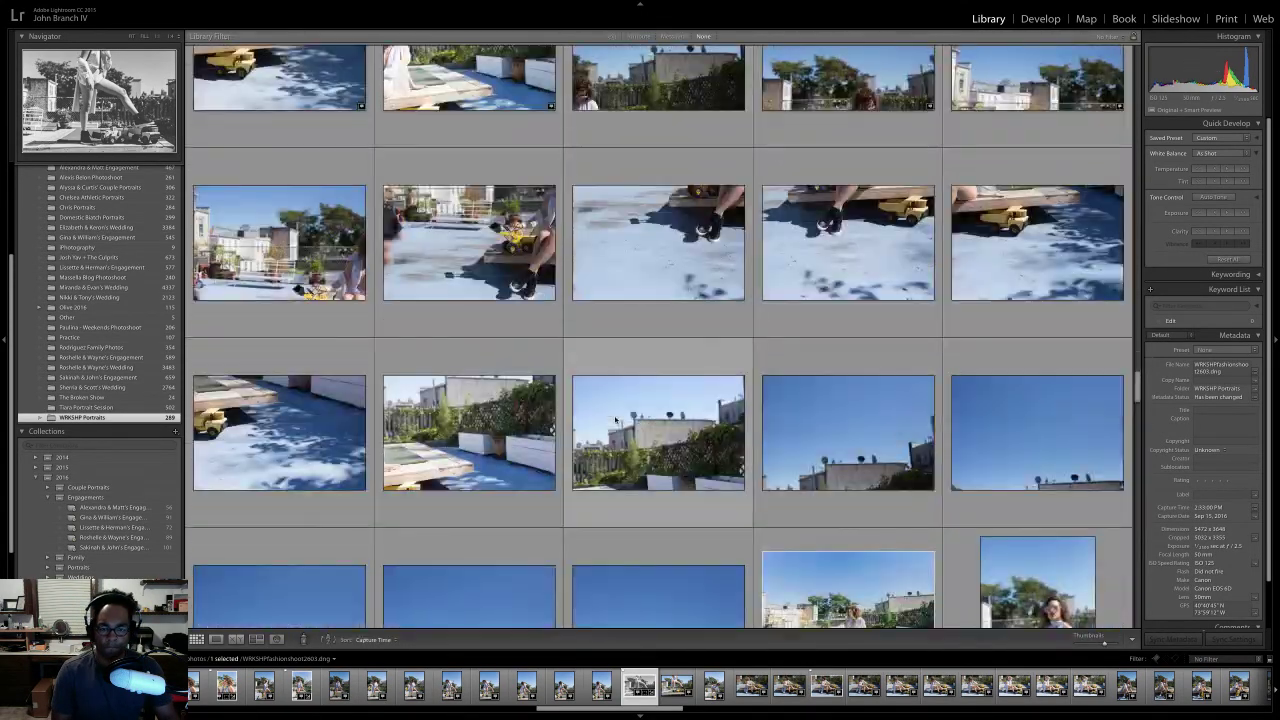
{"action": "scroll", "coordinate": [614, 416], "scroll_direction": "down", "scroll_amount": 4}
{"action": "scroll", "coordinate": [615, 421], "scroll_direction": "down", "scroll_amount": 2}
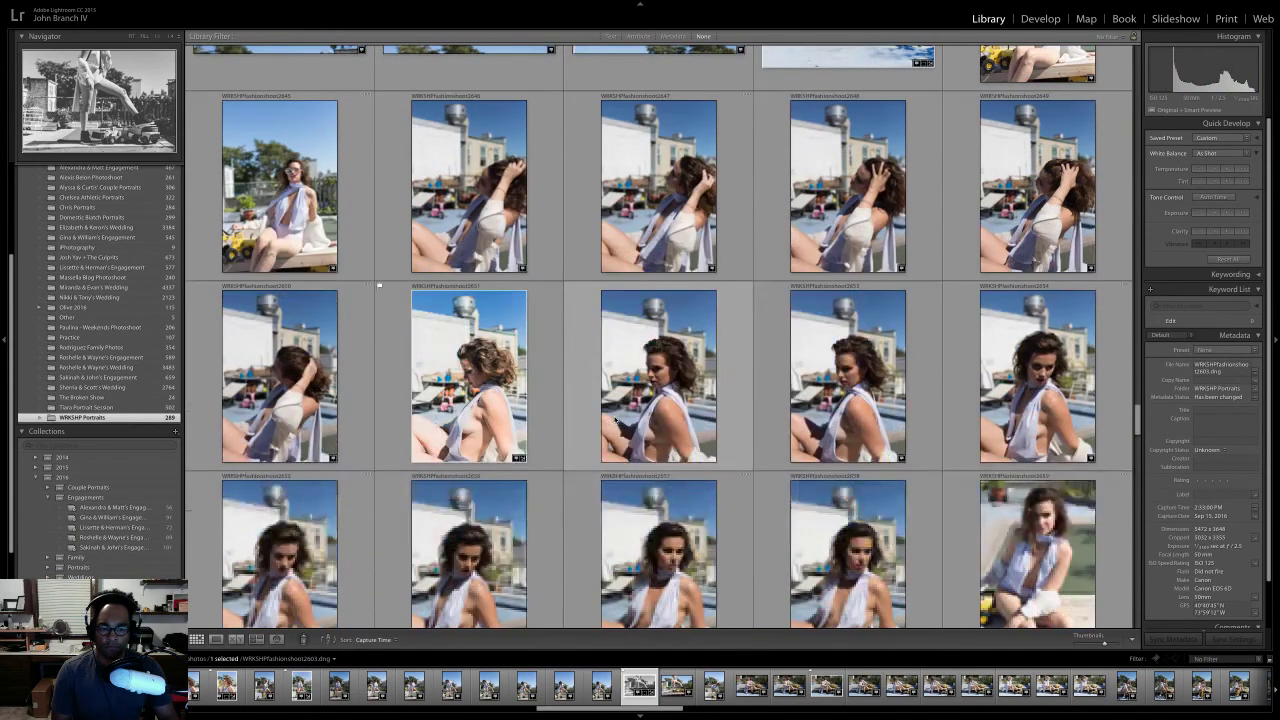
{"action": "scroll", "coordinate": [615, 420], "scroll_direction": "down", "scroll_amount": 1}
{"action": "scroll", "coordinate": [615, 420], "scroll_direction": "down", "scroll_amount": 5}
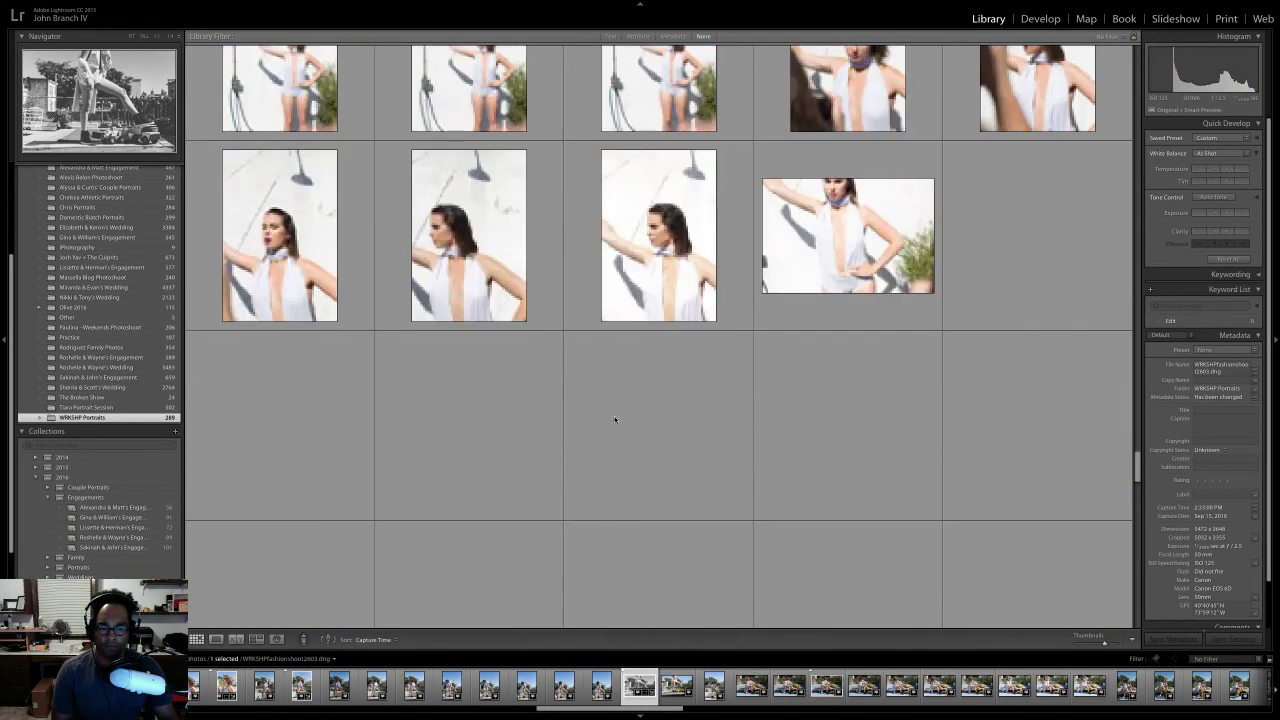
{"action": "scroll", "coordinate": [615, 420], "scroll_direction": "down", "scroll_amount": 1}
{"action": "scroll", "coordinate": [615, 420], "scroll_direction": "down", "scroll_amount": 2}
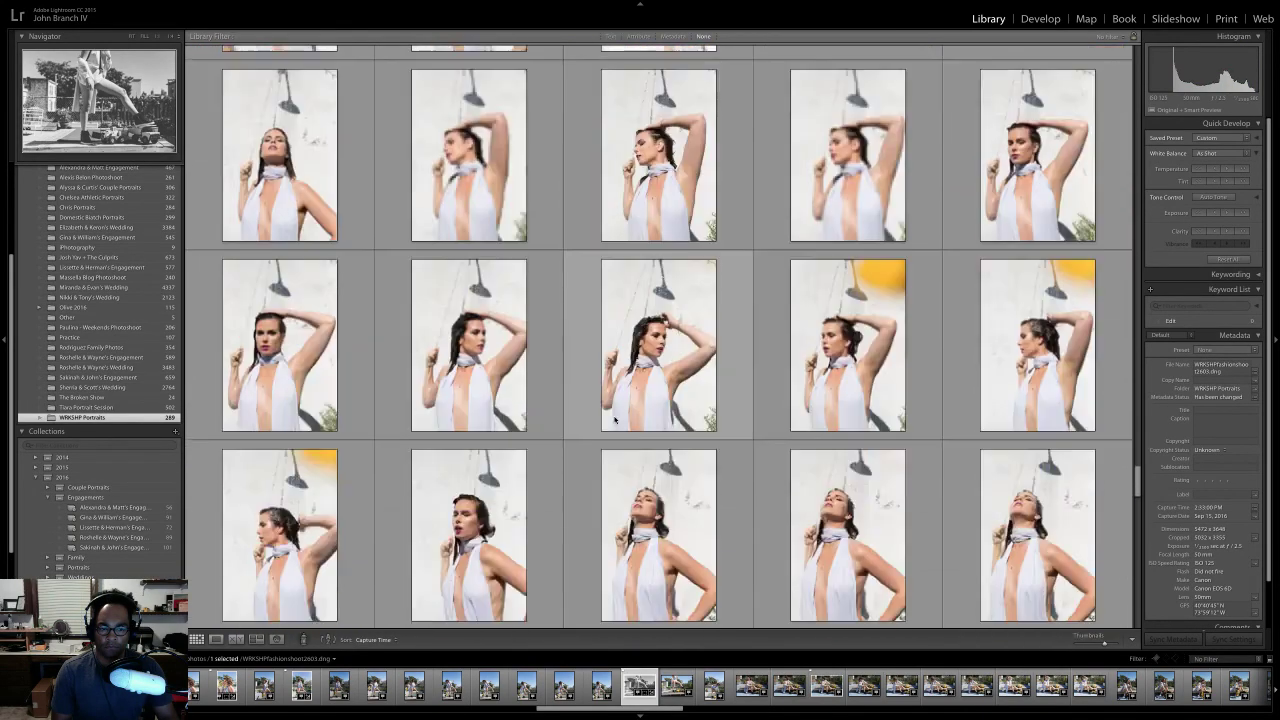
{"action": "scroll", "coordinate": [615, 420], "scroll_direction": "down", "scroll_amount": 5}
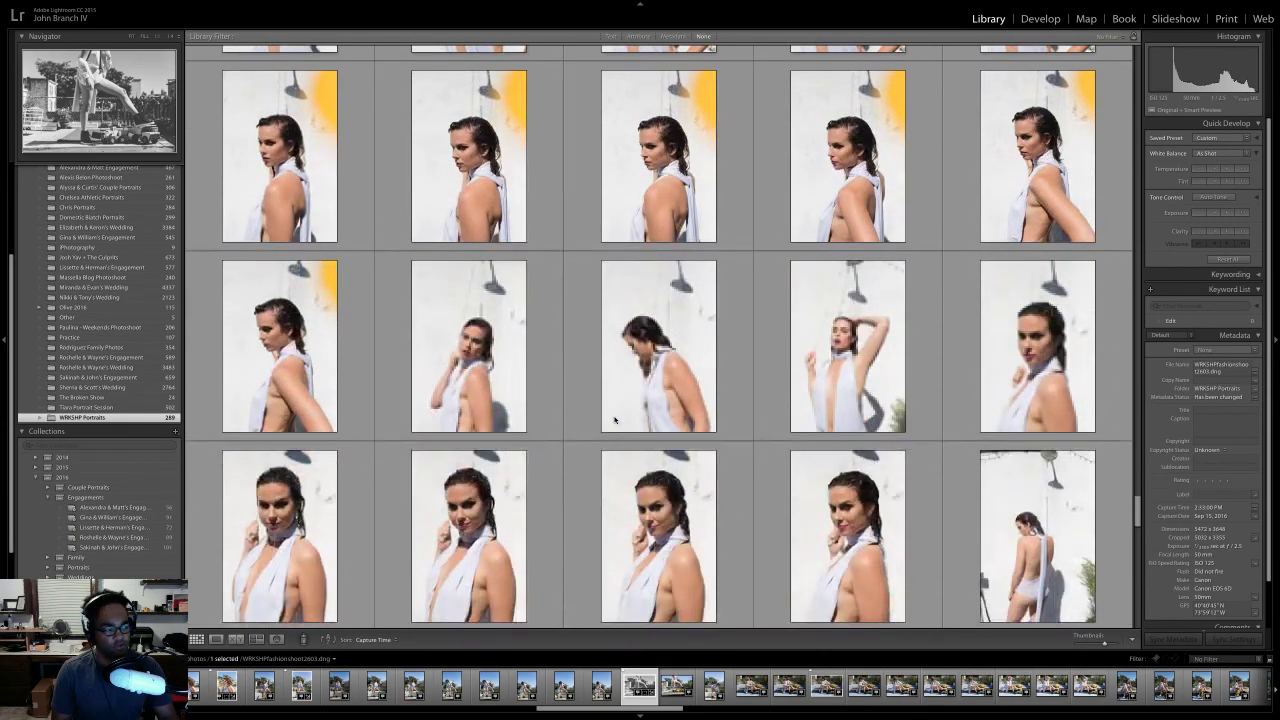
{"action": "scroll", "coordinate": [615, 420], "scroll_direction": "down", "scroll_amount": 5}
{"action": "scroll", "coordinate": [615, 420], "scroll_direction": "down", "scroll_amount": 1}
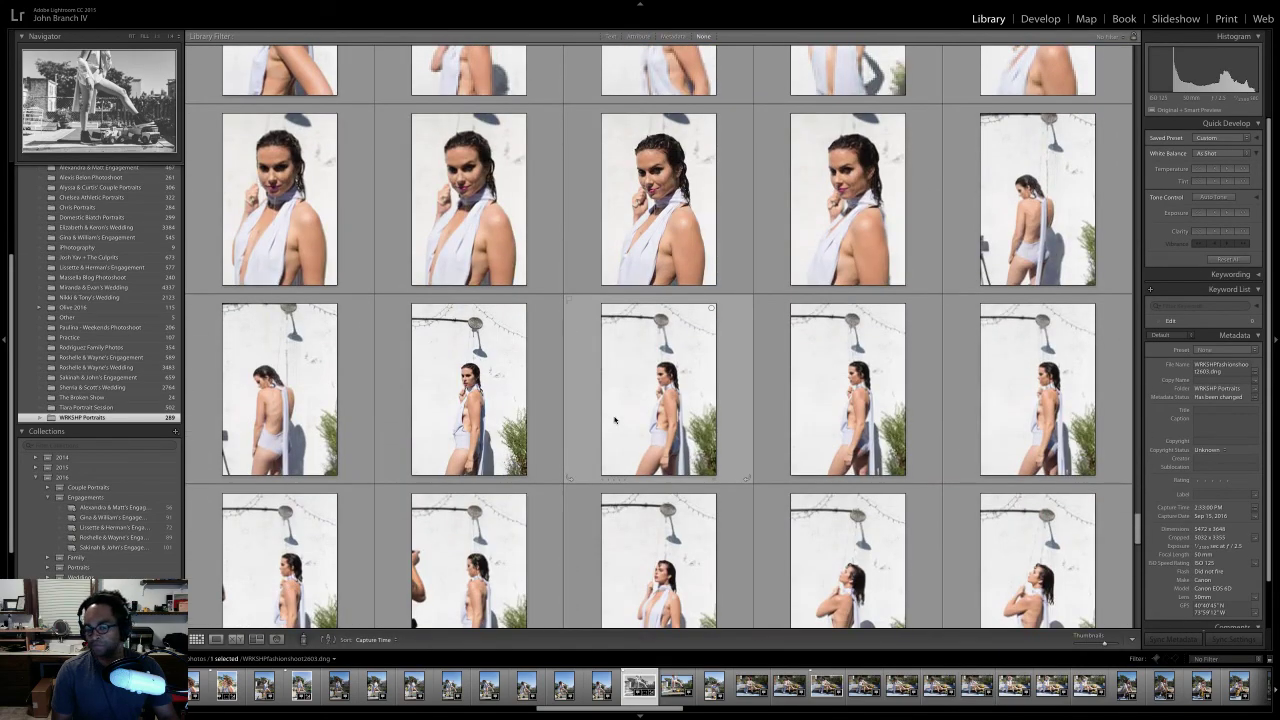
{"action": "scroll", "coordinate": [615, 420], "scroll_direction": "down", "scroll_amount": 5}
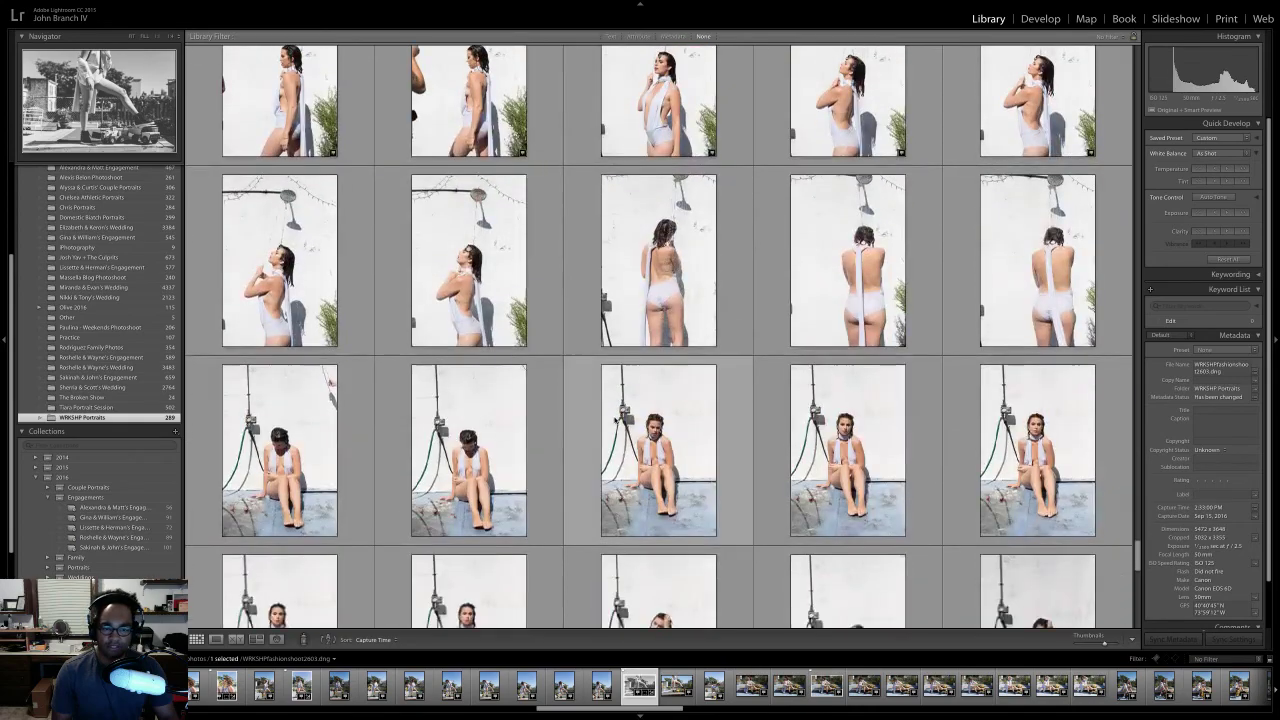
{"action": "scroll", "coordinate": [617, 420], "scroll_direction": "down", "scroll_amount": 10}
{"action": "scroll", "coordinate": [617, 420], "scroll_direction": "down", "scroll_amount": 4}
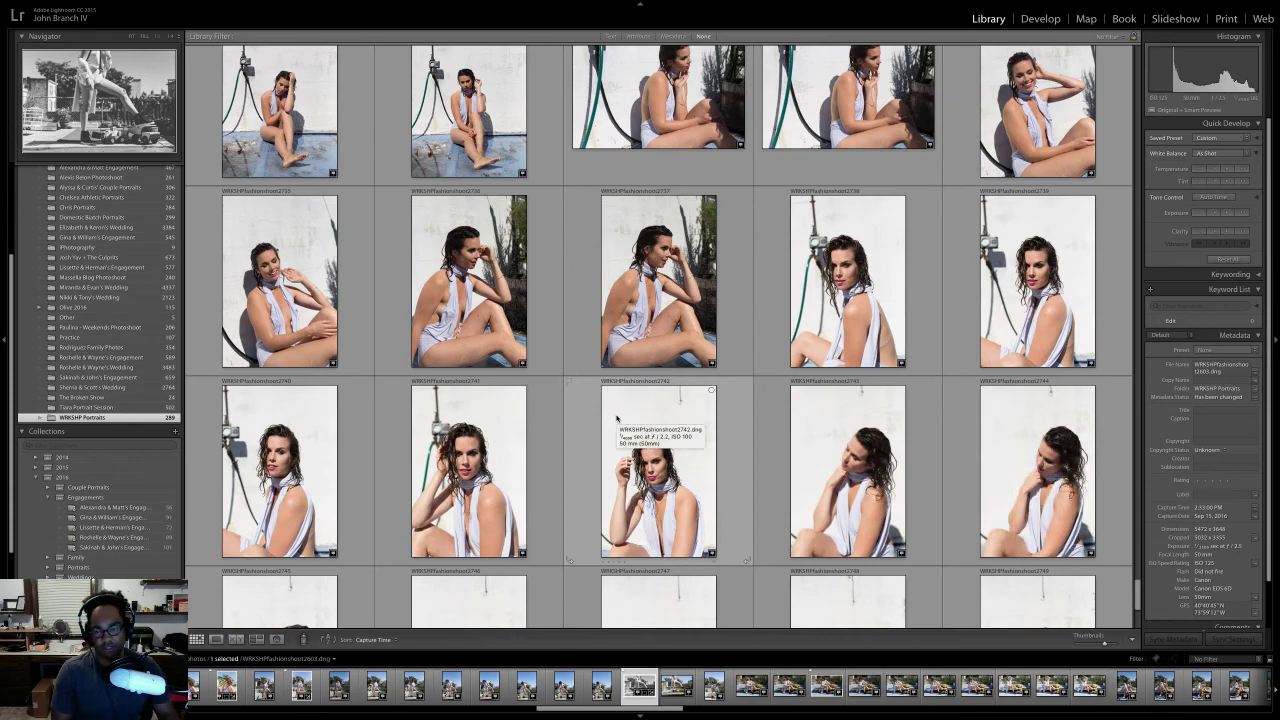
{"action": "scroll", "coordinate": [617, 420], "scroll_direction": "down", "scroll_amount": 6}
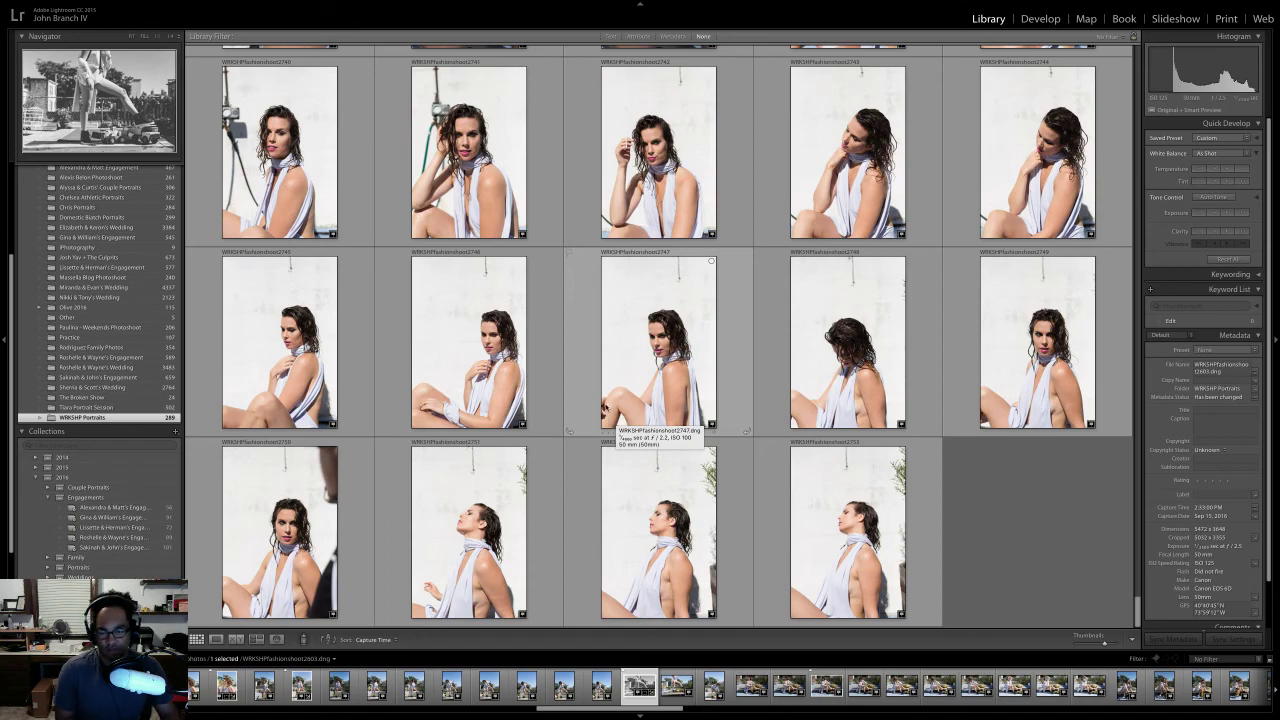
{"action": "left_click", "coordinate": [840, 498]}
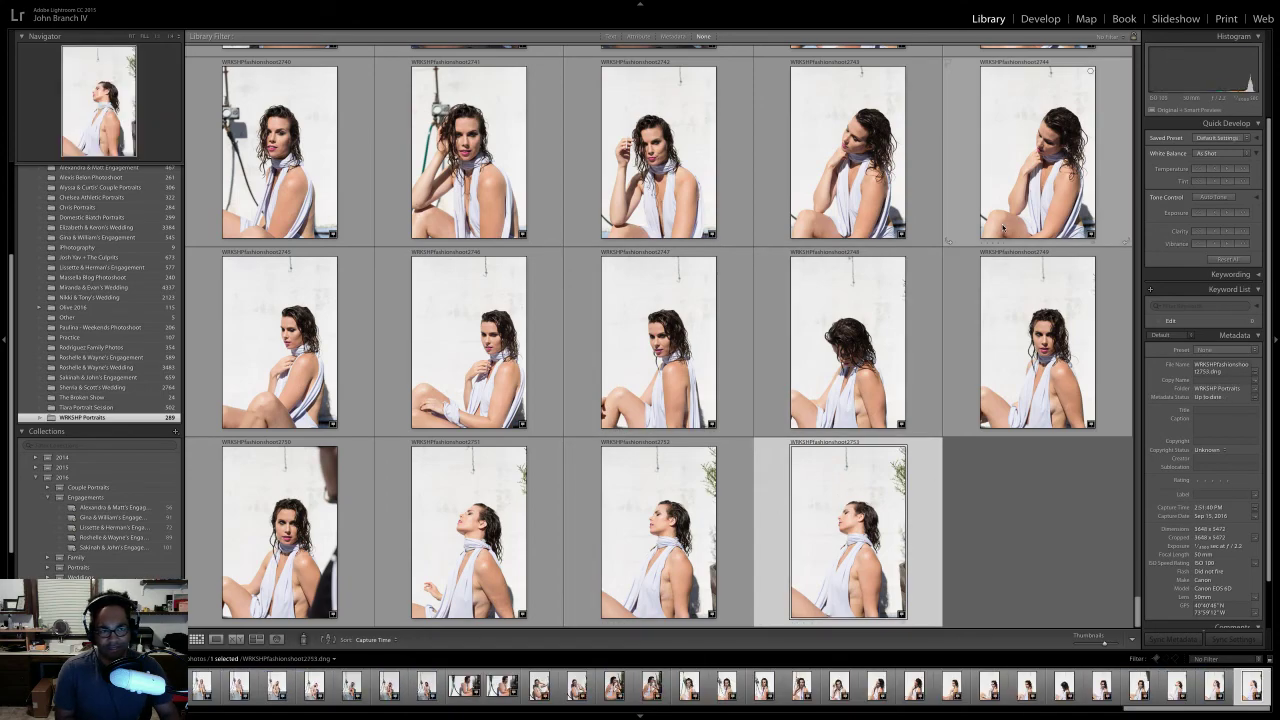
{"action": "left_click", "coordinate": [1040, 19]}
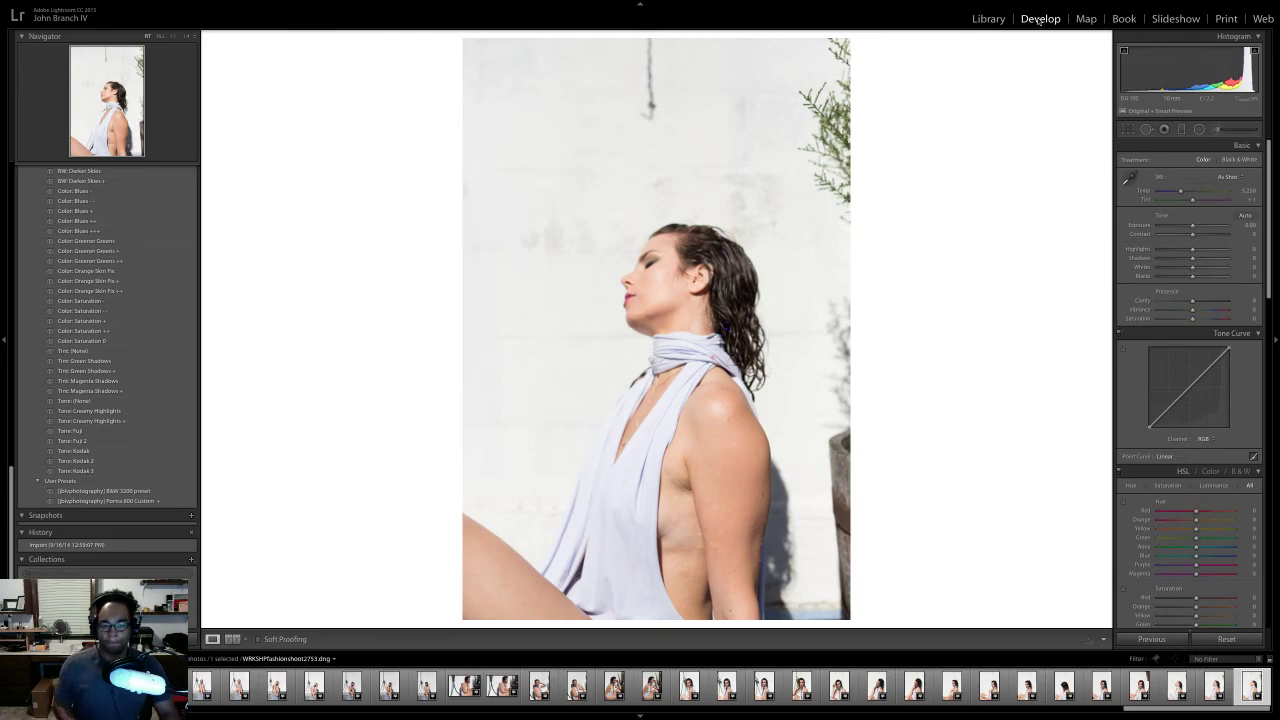
- Apply the Mastin Labs Canon presets Portra 800, All Soft and 35mm Grain to the portrait
{"action": "scroll", "coordinate": [71, 484], "scroll_direction": "up", "scroll_amount": 10}
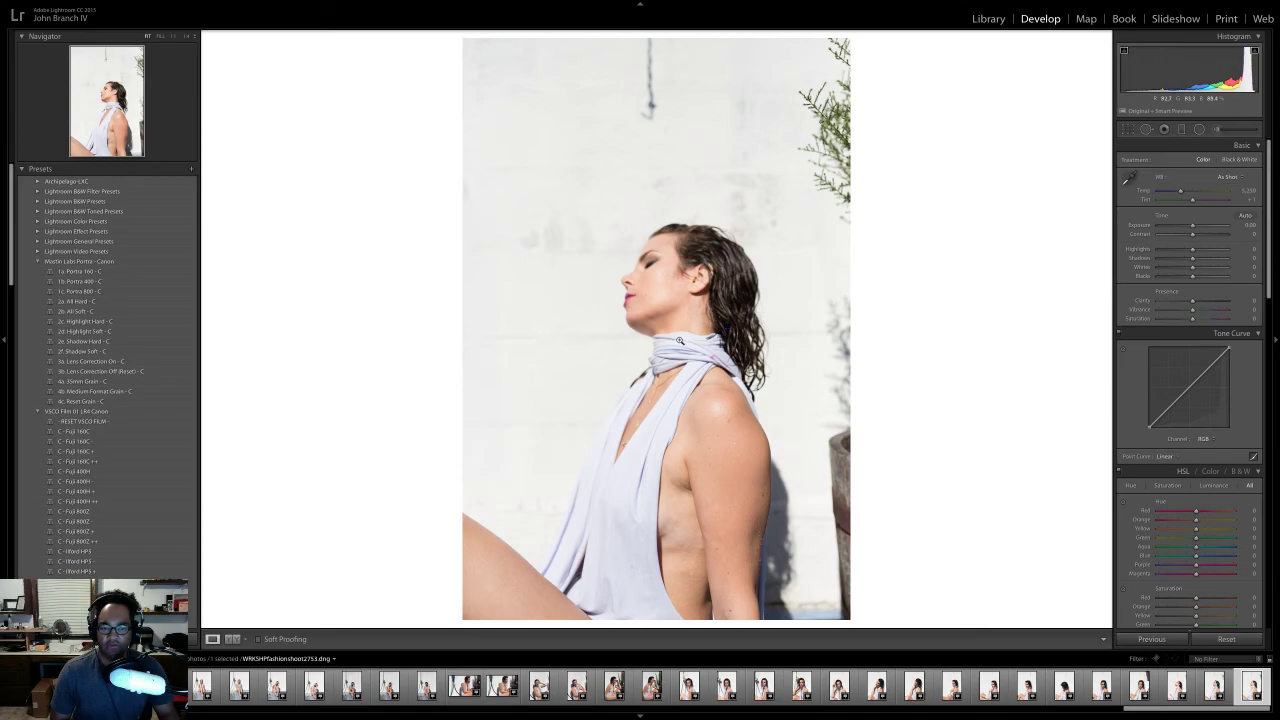
{"action": "scroll", "coordinate": [111, 367], "scroll_direction": "down", "scroll_amount": 5}
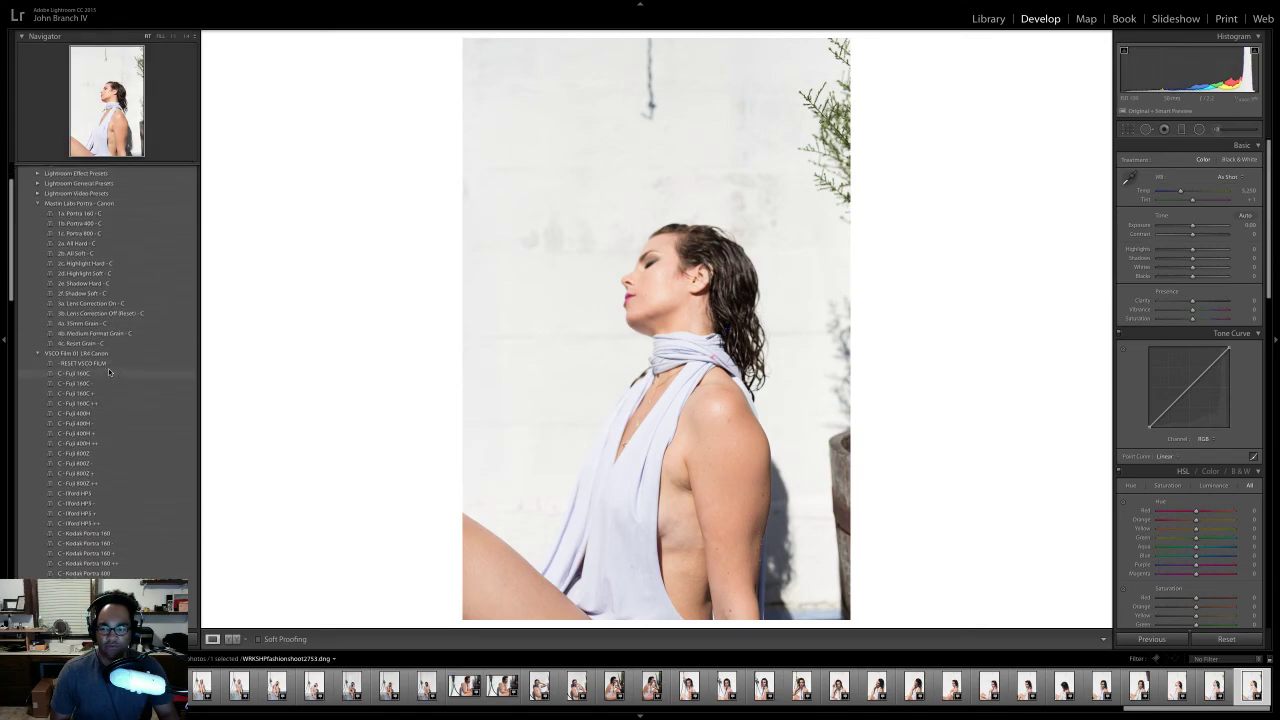
{"action": "scroll", "coordinate": [111, 367], "scroll_direction": "up", "scroll_amount": 5}
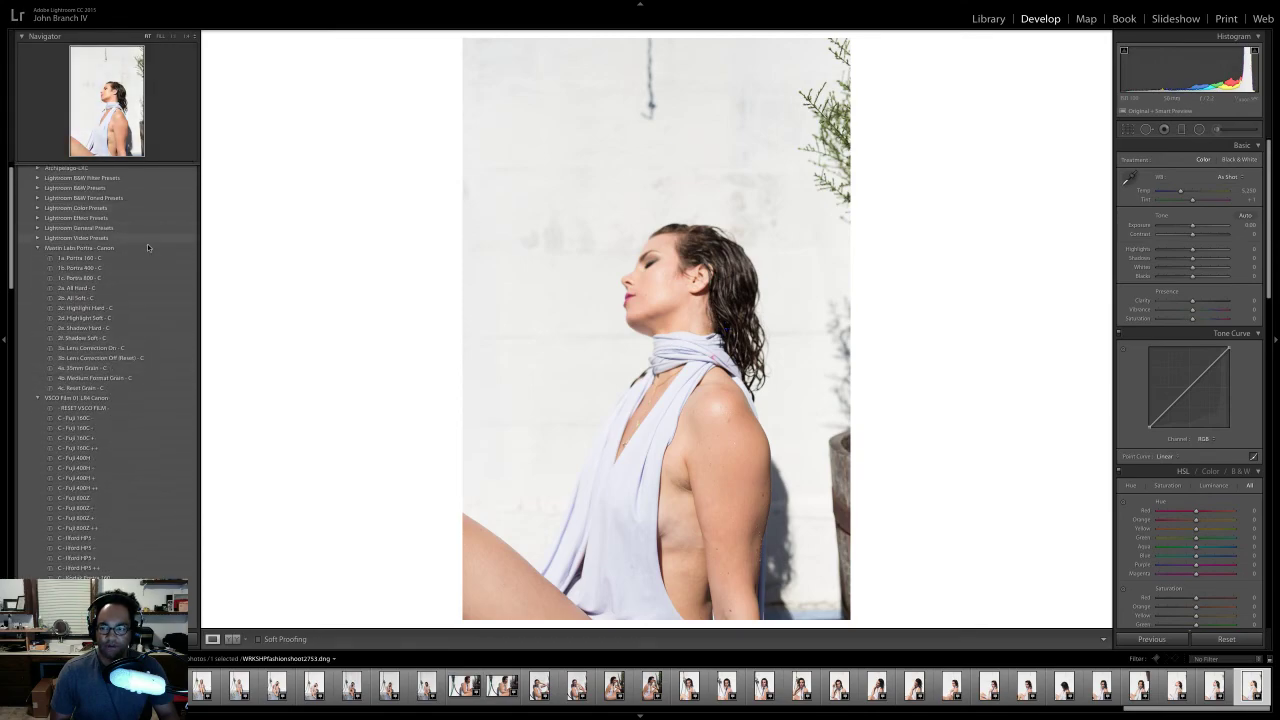
{"action": "left_click", "coordinate": [123, 278]}
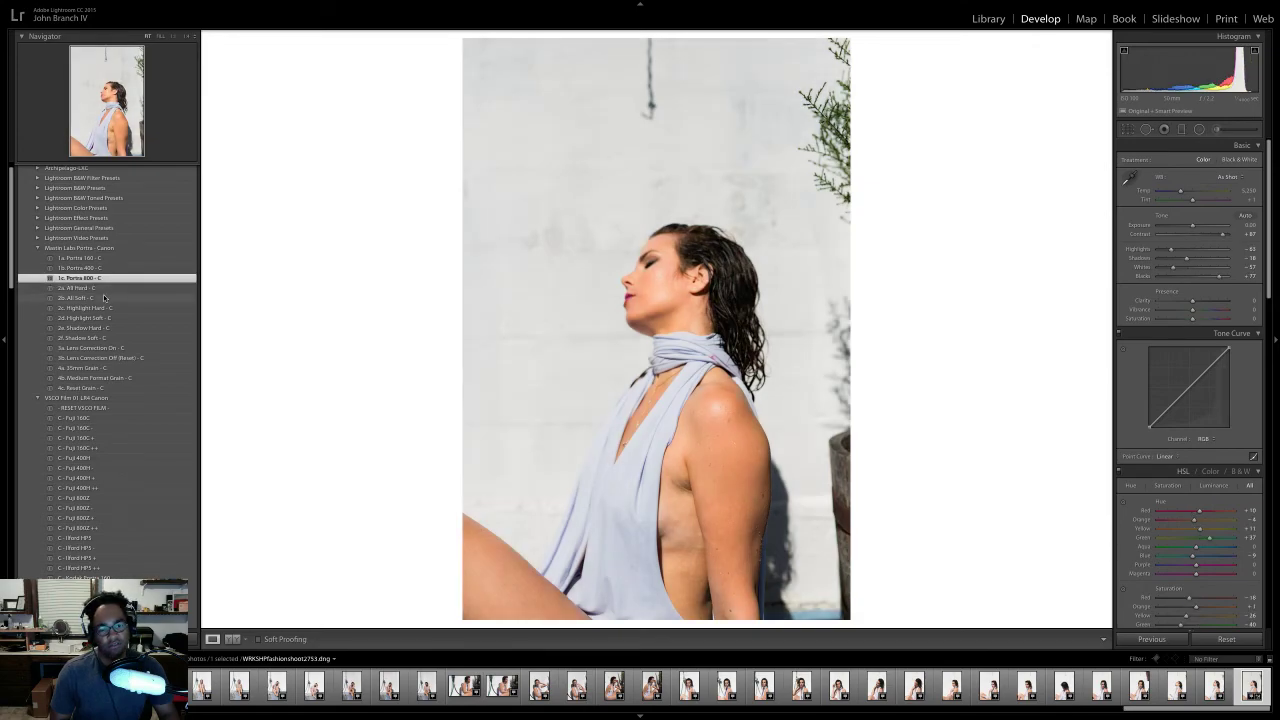
{"action": "left_click", "coordinate": [100, 298]}
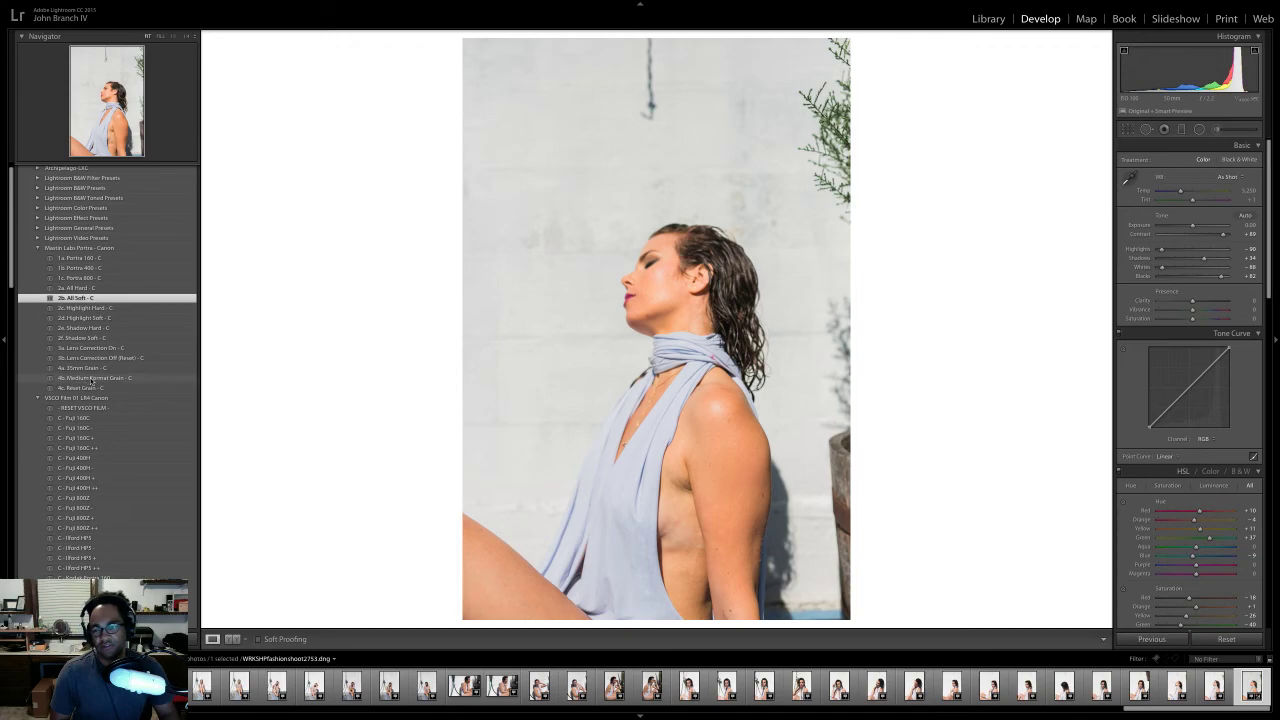
{"action": "left_click", "coordinate": [115, 378]}
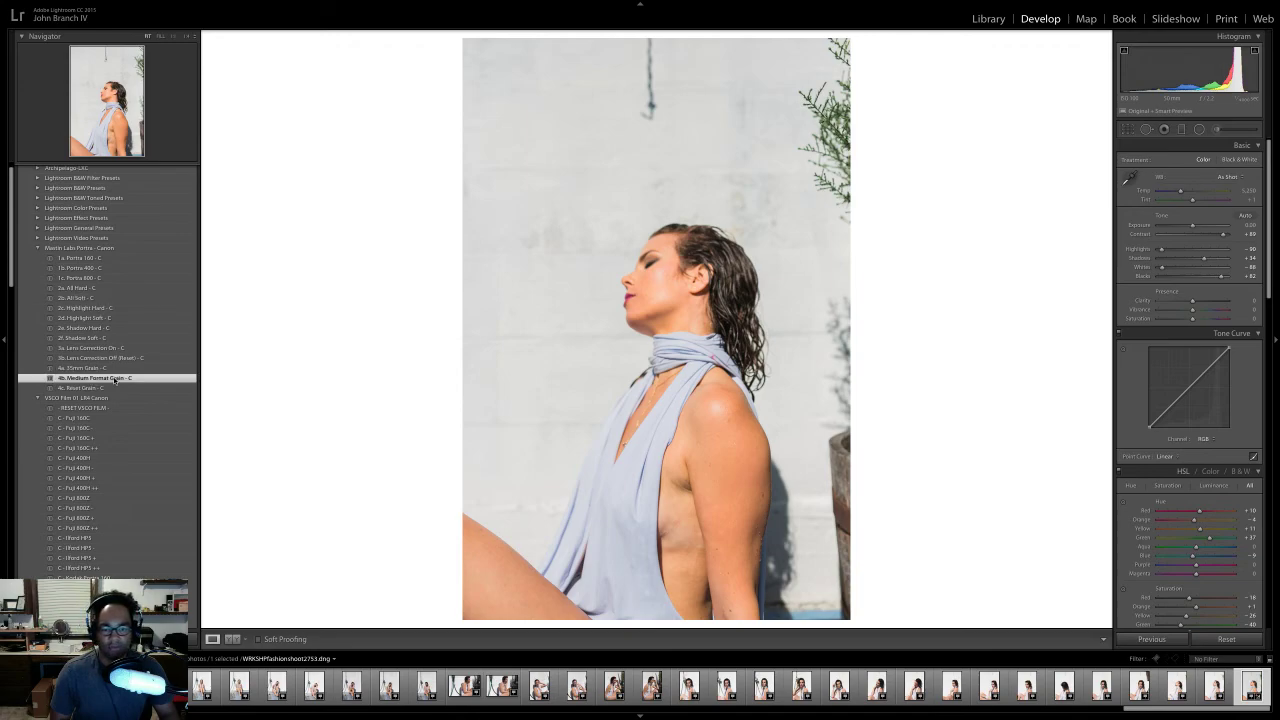
{"action": "left_click", "coordinate": [113, 369]}
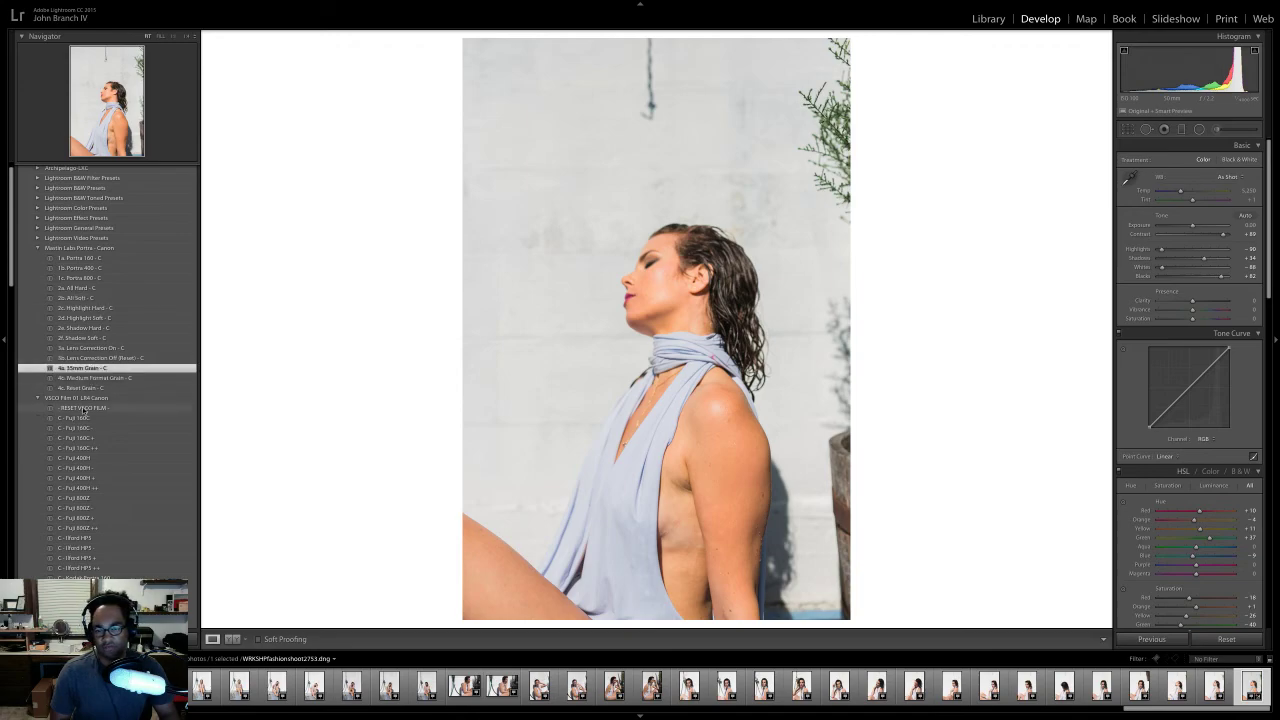
- Apply the VSCO Film toolkit presets Fade +, Contrast + and Sharpen ++ to the portrait
{"action": "scroll", "coordinate": [85, 408], "scroll_direction": "down", "scroll_amount": 10}
{"action": "scroll", "coordinate": [90, 404], "scroll_direction": "down", "scroll_amount": 3}
{"action": "left_click", "coordinate": [66, 501]}
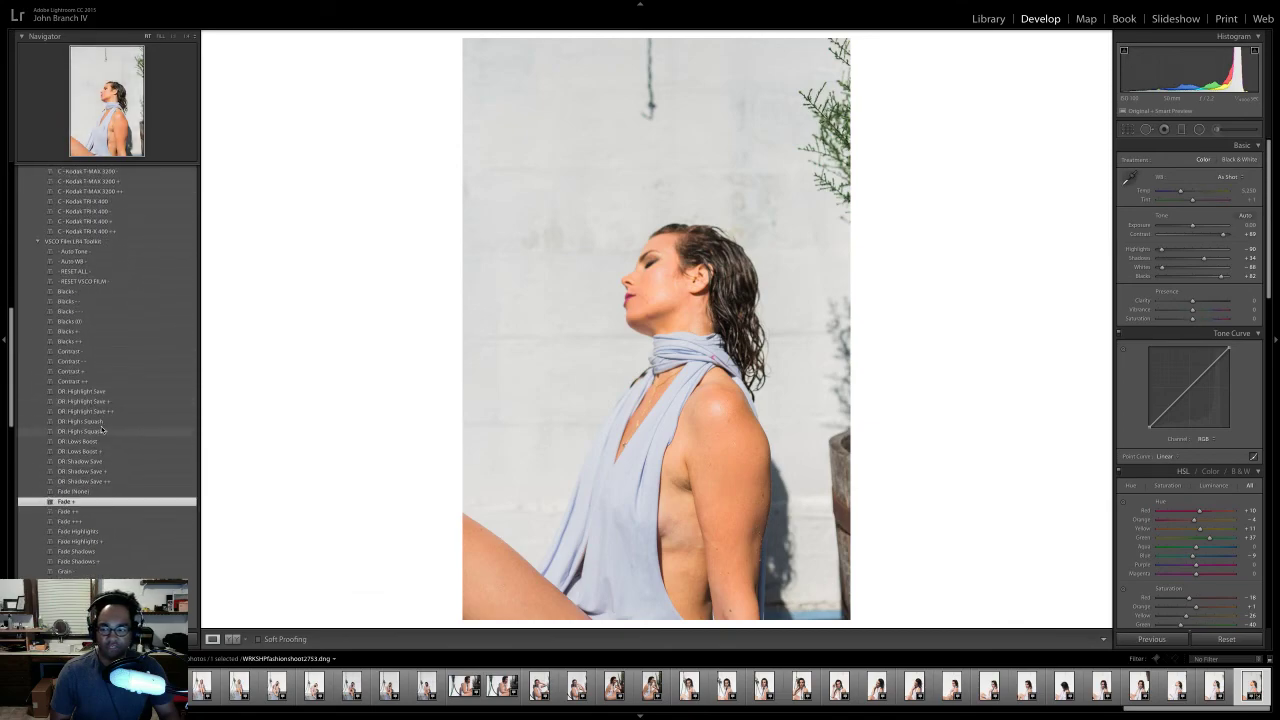
{"action": "left_click", "coordinate": [100, 371]}
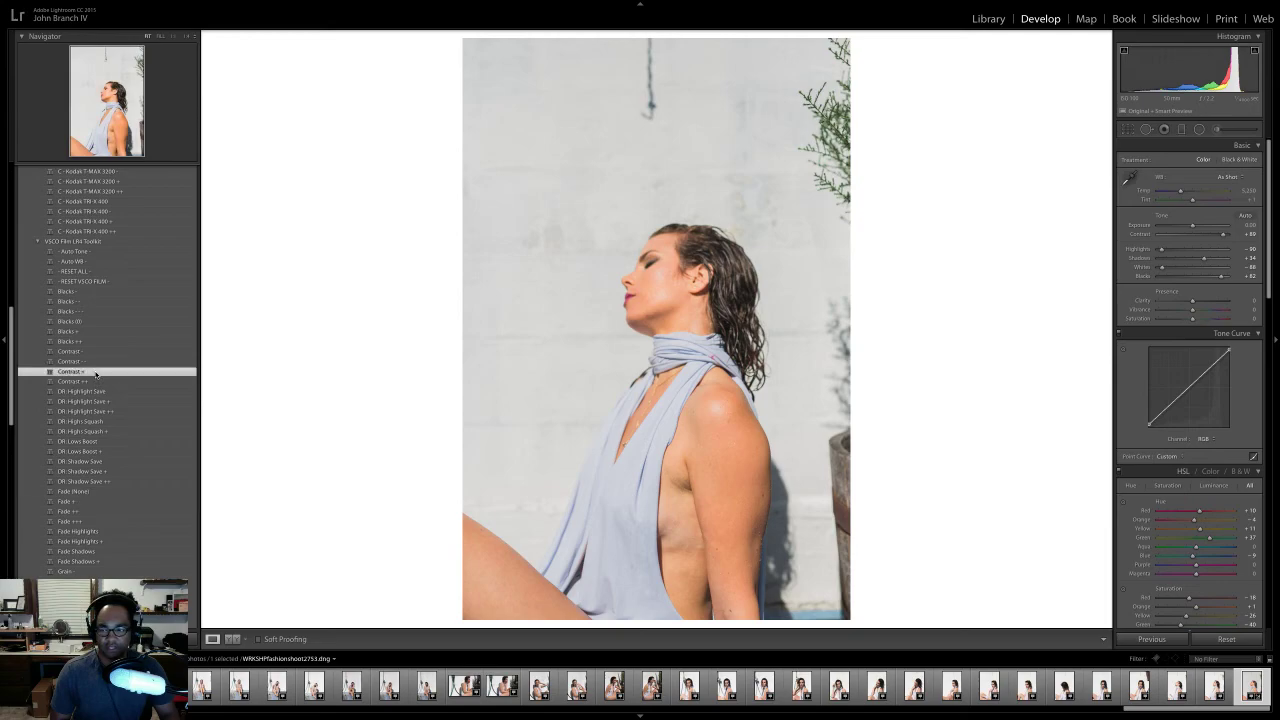
{"action": "scroll", "coordinate": [101, 418], "scroll_direction": "down", "scroll_amount": 2}
{"action": "scroll", "coordinate": [101, 418], "scroll_direction": "down", "scroll_amount": 3}
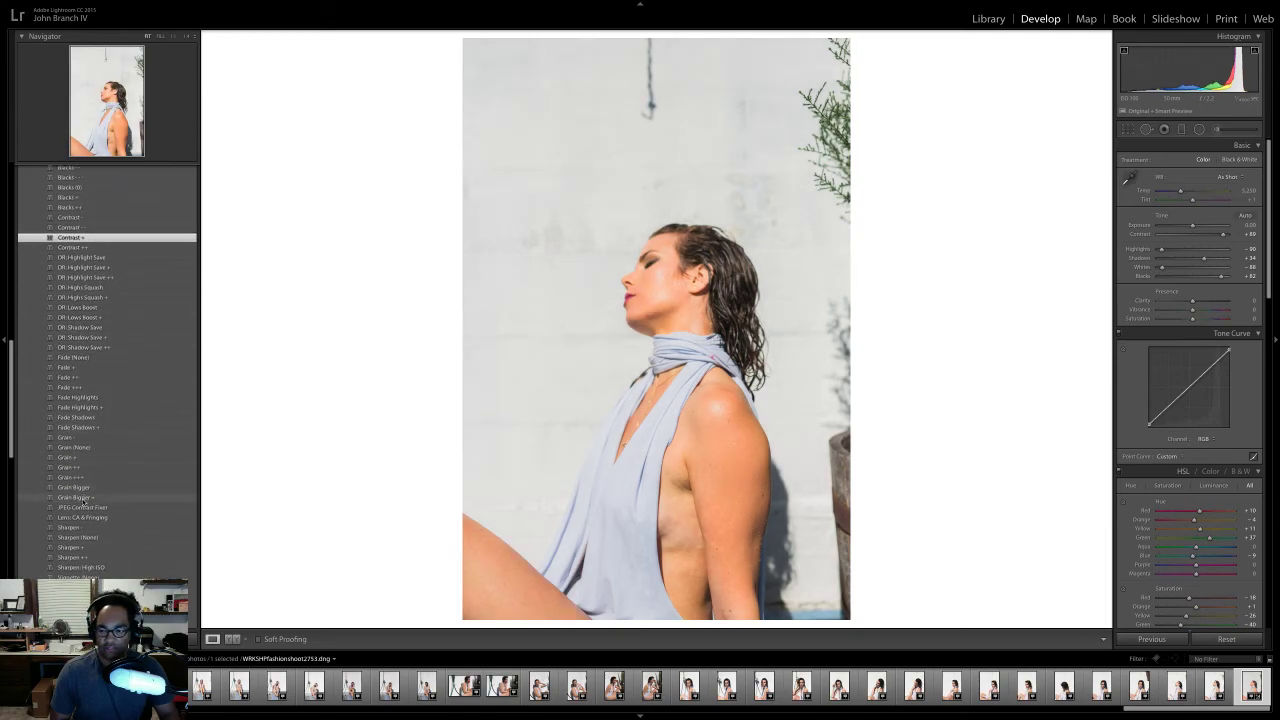
{"action": "left_click", "coordinate": [87, 557]}
{"action": "scroll", "coordinate": [90, 530], "scroll_direction": "down", "scroll_amount": 5}
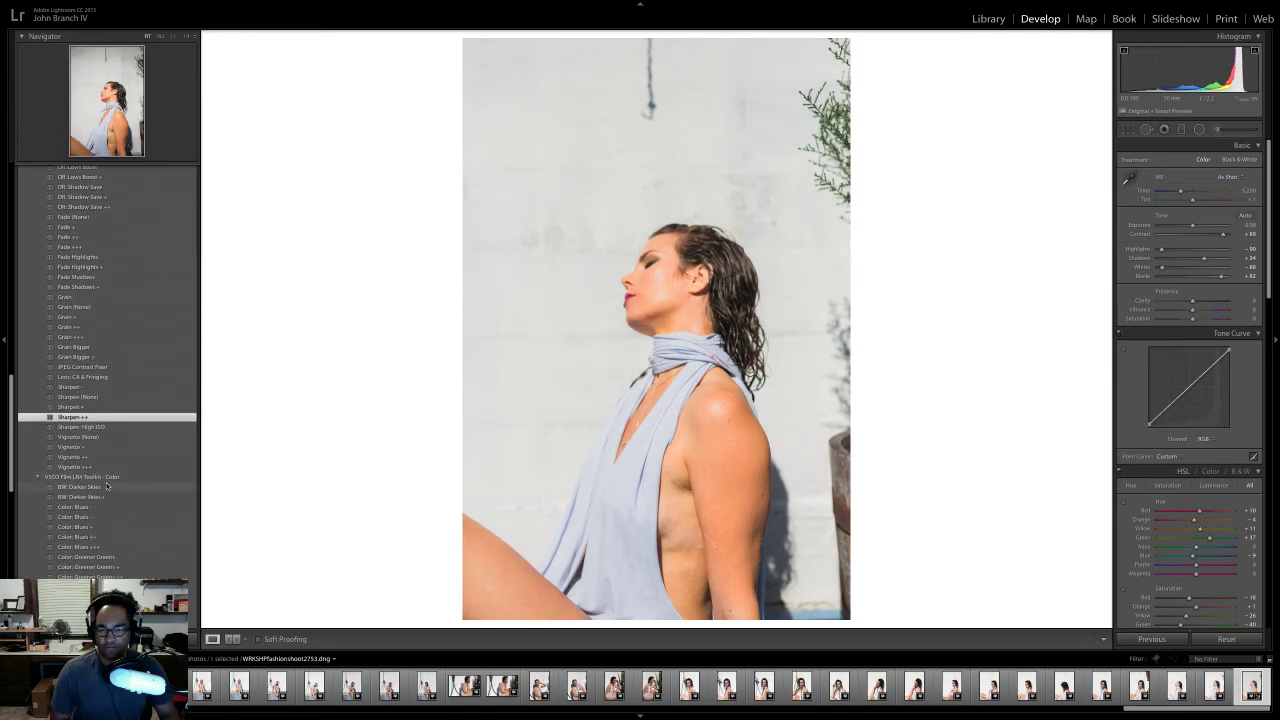
- Set the portrait's Clarity to +5 and Saturation to -5
{"action": "left_click_drag", "start_coordinate": [1192, 318], "coordinate": [1203, 302]}
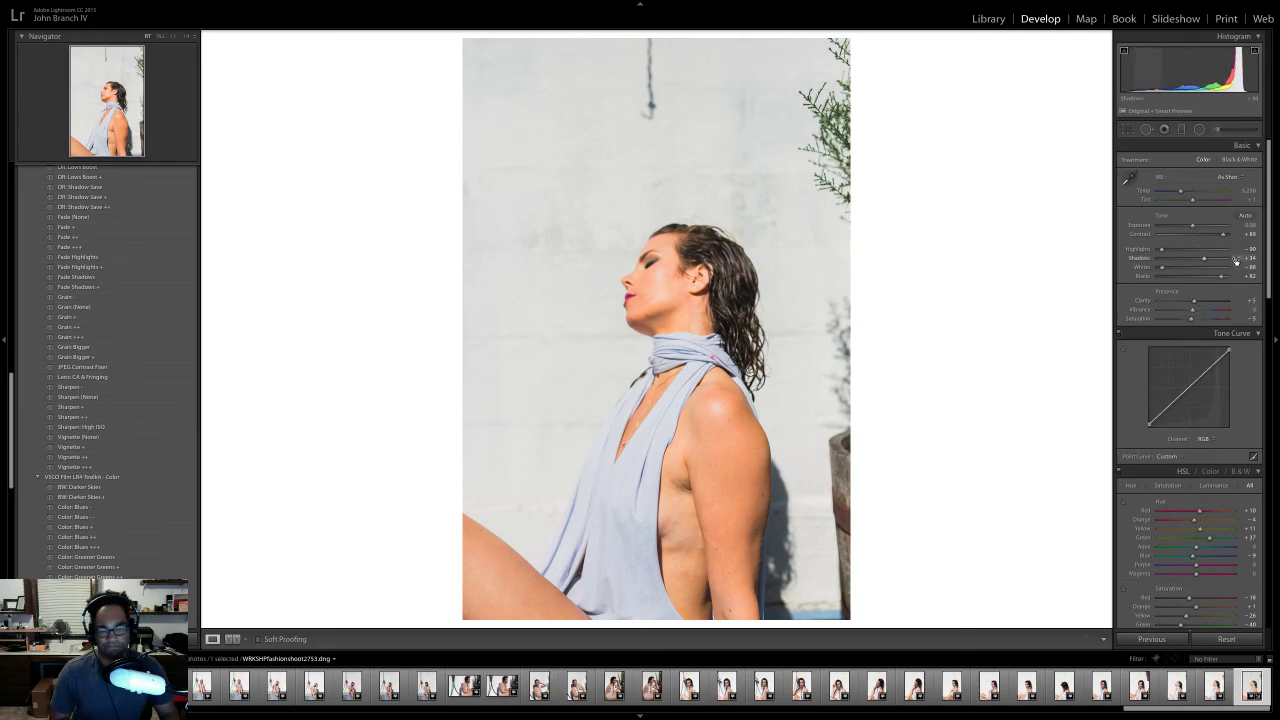
{"action": "scroll", "coordinate": [1202, 193], "scroll_direction": "down", "scroll_amount": 5}
{"action": "scroll", "coordinate": [1199, 192], "scroll_direction": "up", "scroll_amount": 10}
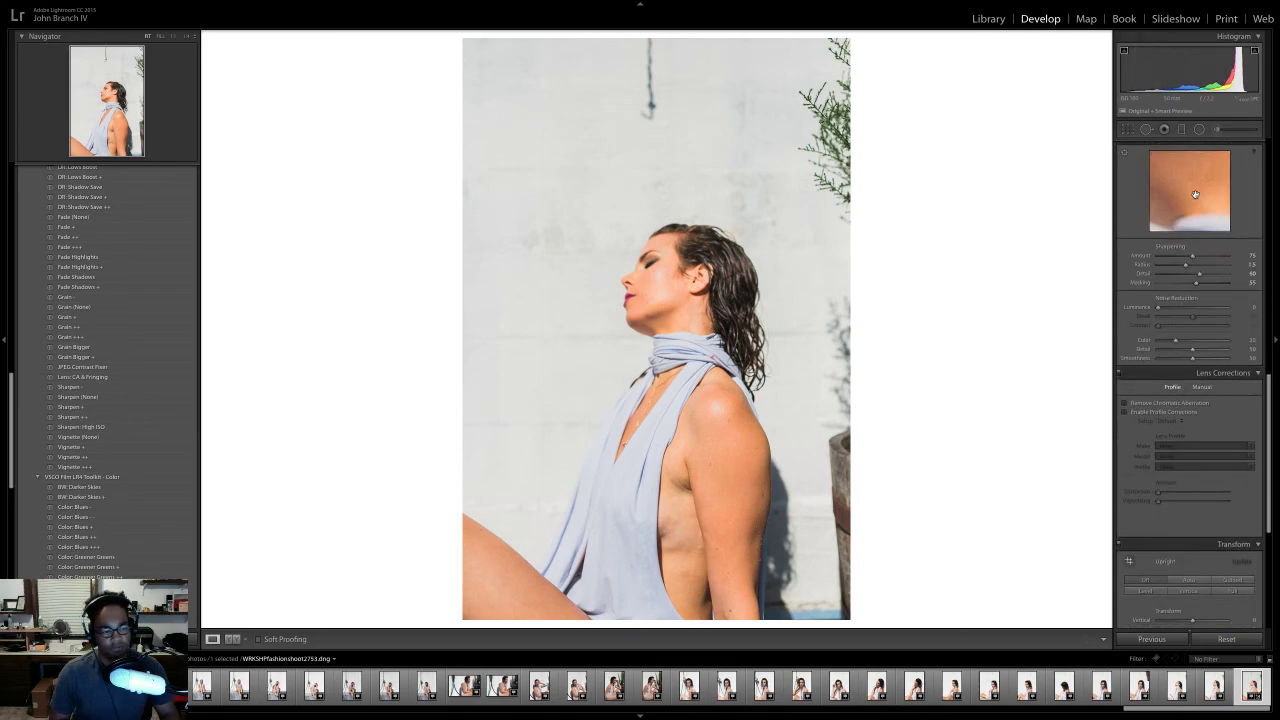
- Adjust the orange skin tones in HSL: reset hue to 0, set saturation to -10 and luminance to +14
{"action": "scroll", "coordinate": [1190, 208], "scroll_direction": "down", "scroll_amount": 3}
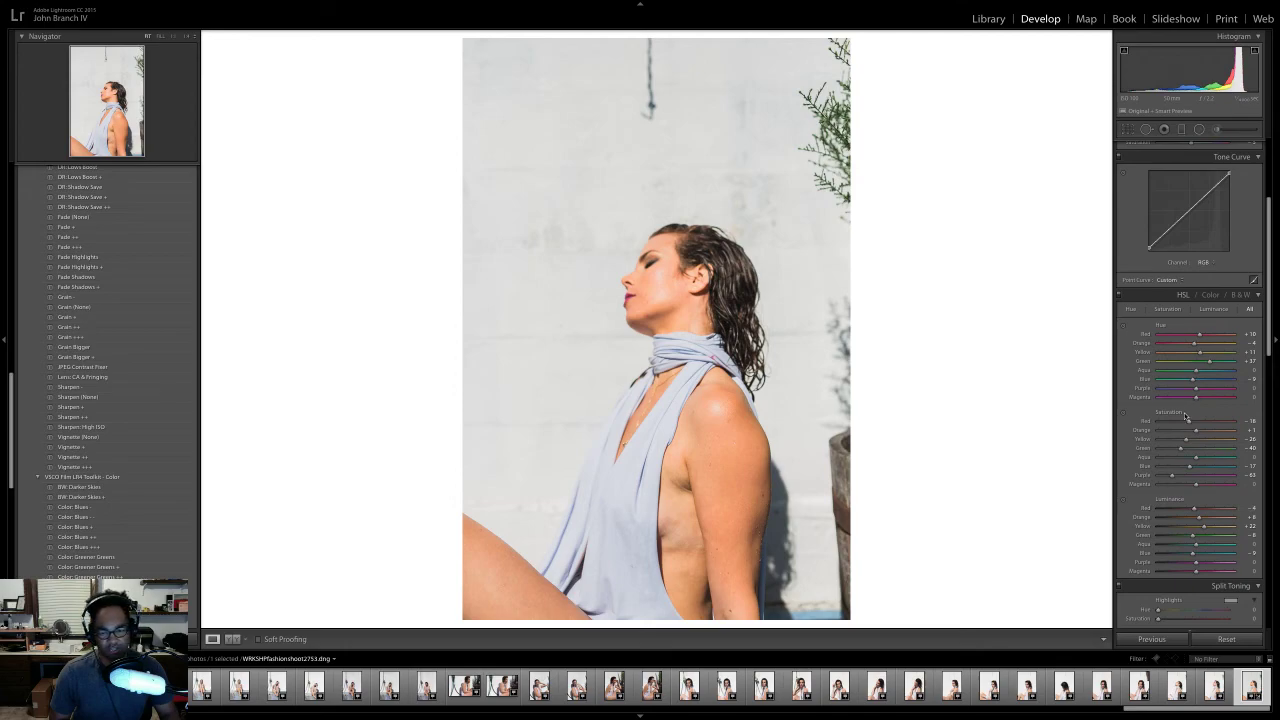
{"action": "scroll", "coordinate": [1193, 390], "scroll_direction": "down", "scroll_amount": 1}
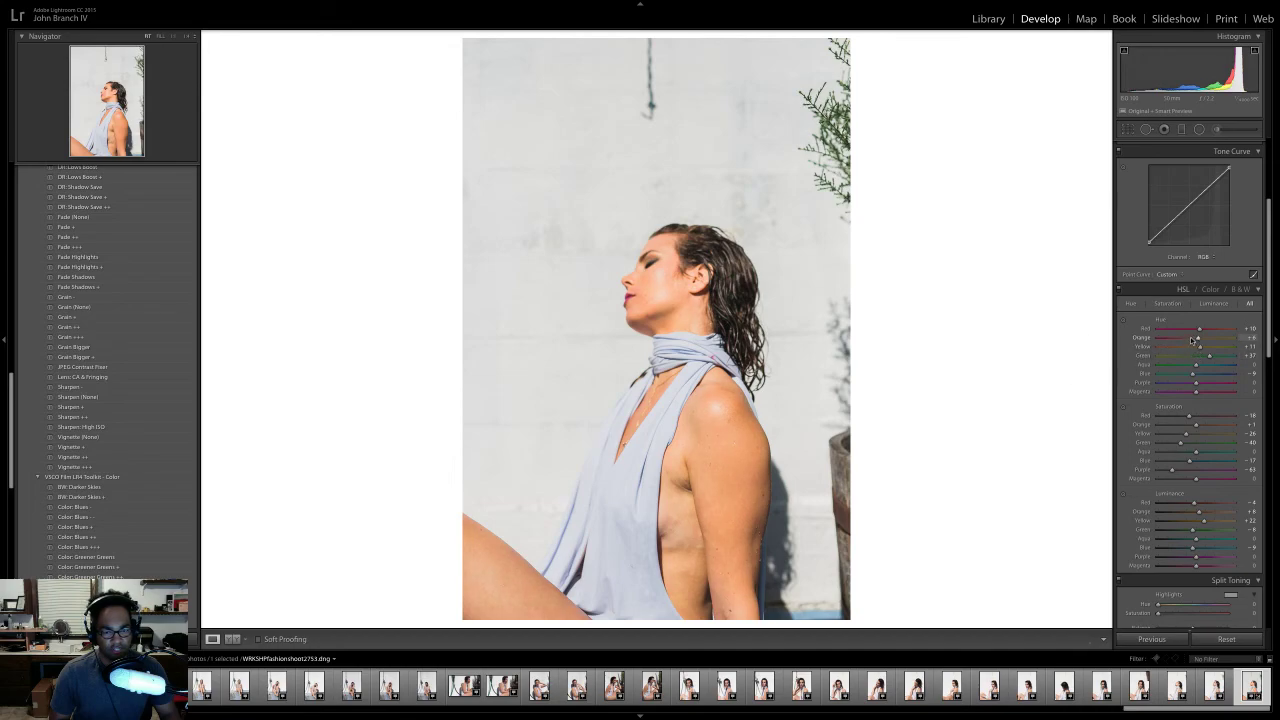
{"action": "mouse_move", "coordinate": [1199, 340]}
{"action": "left_mouse_down"}
{"action": "mouse_move", "coordinate": [1187, 340]}
{"action": "mouse_move", "coordinate": [1203, 339]}
{"action": "left_mouse_up"}
{"action": "double_click", "coordinate": [1203, 338]}
{"action": "scroll", "coordinate": [1198, 370], "scroll_direction": "down", "scroll_amount": 1}
{"action": "scroll", "coordinate": [1198, 370], "scroll_direction": "down", "scroll_amount": 1}
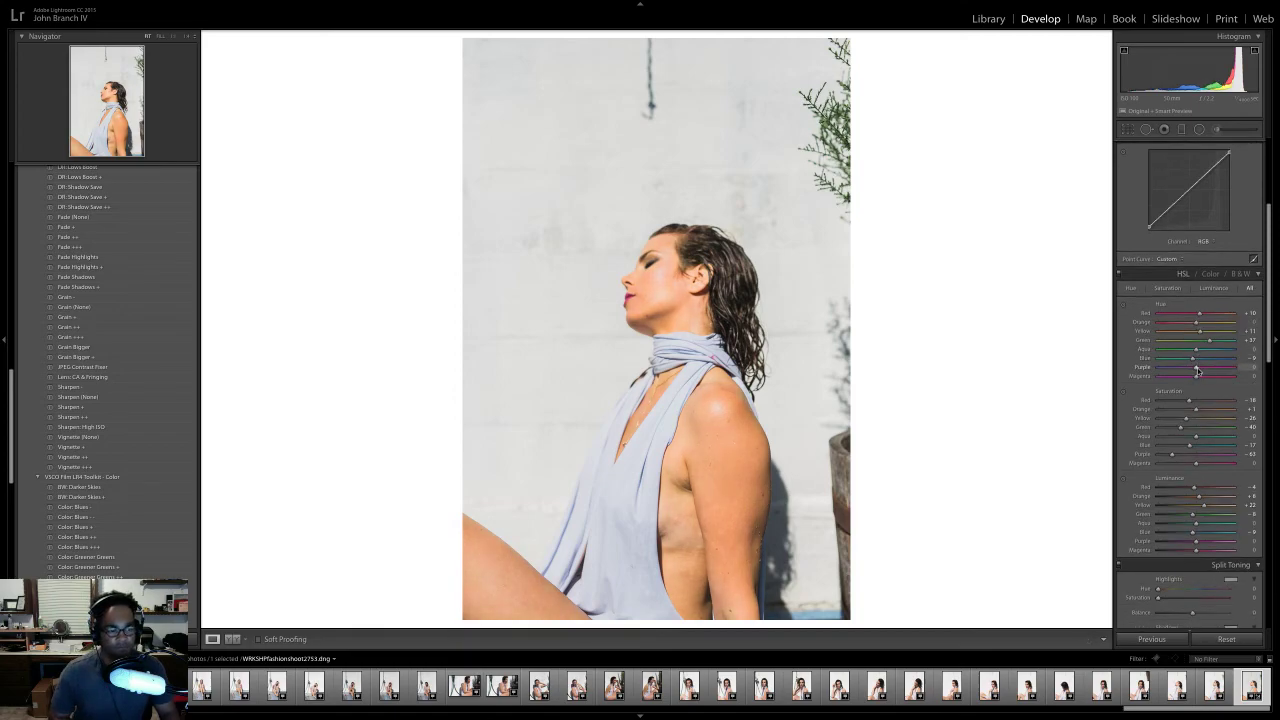
{"action": "left_click", "coordinate": [1212, 411]}
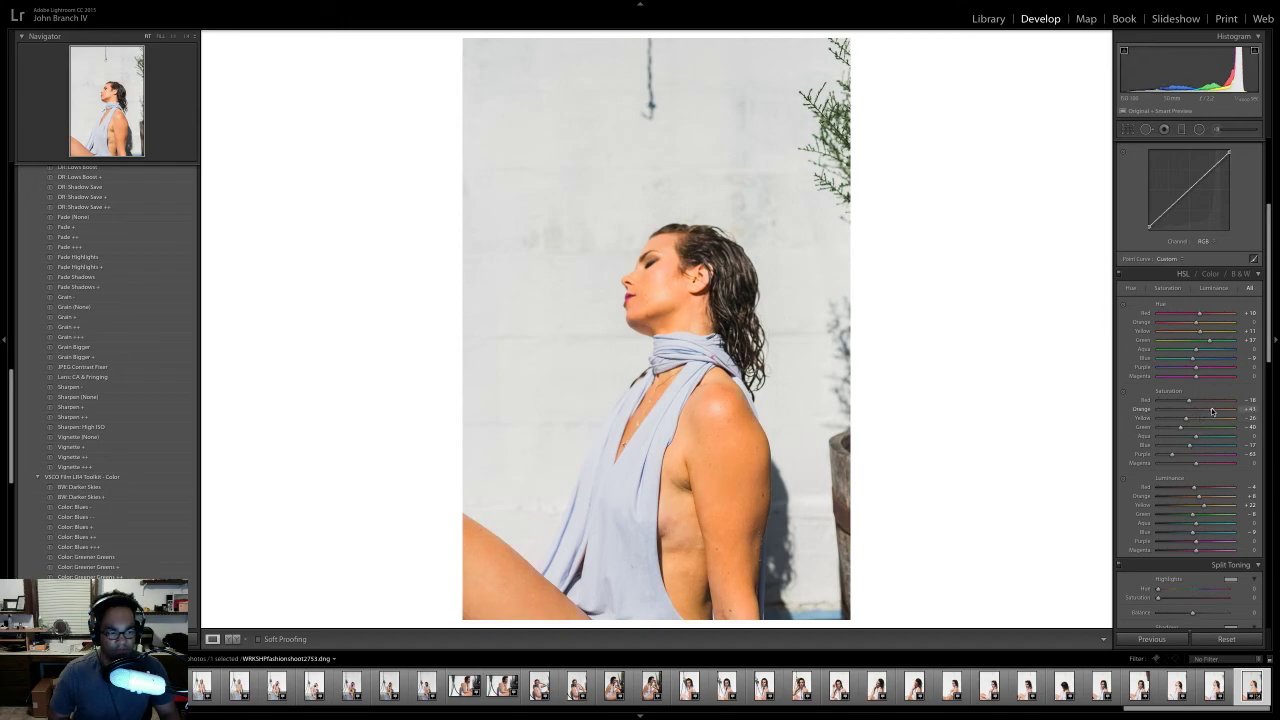
{"action": "left_click", "coordinate": [1188, 412]}
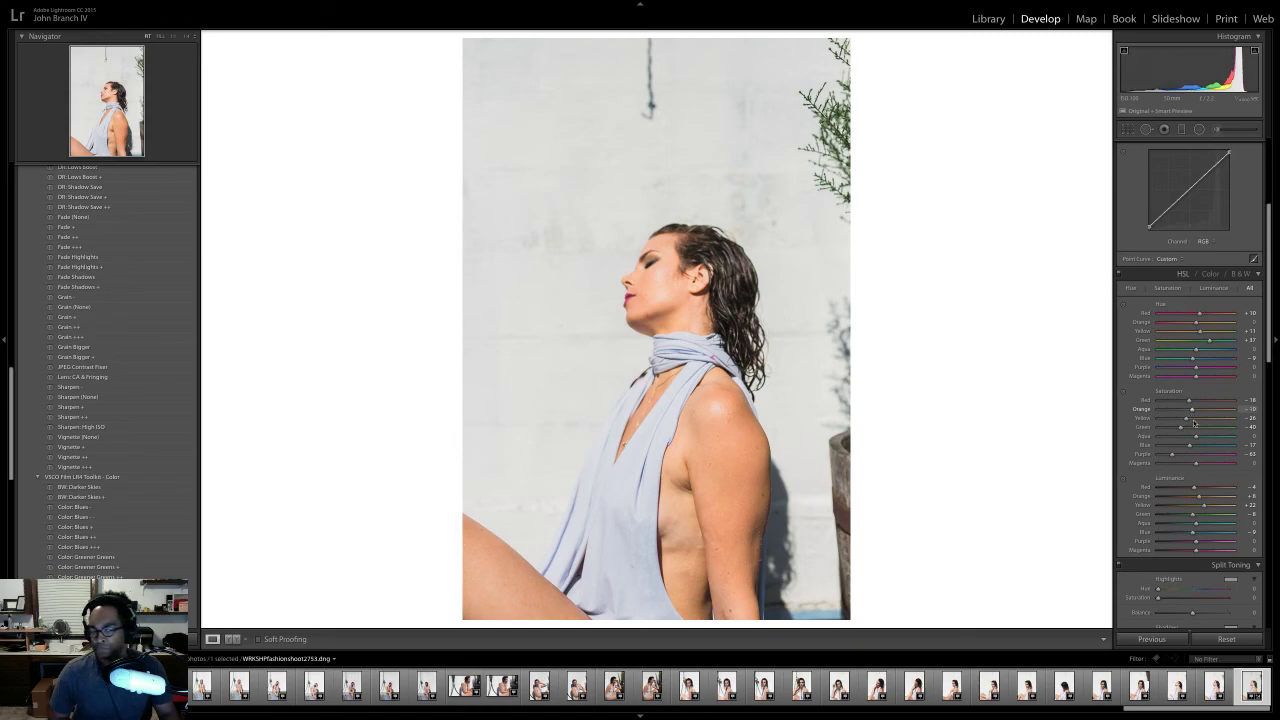
{"action": "left_click", "coordinate": [1208, 499]}
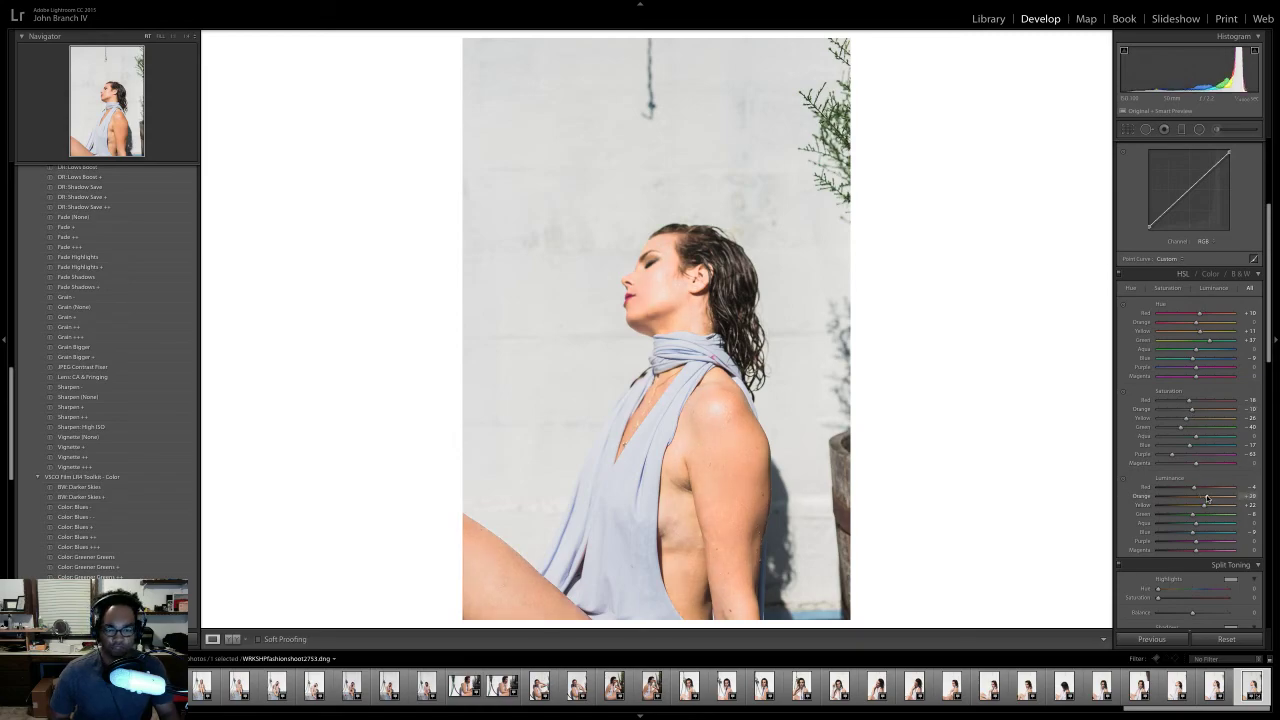
{"action": "left_click_drag", "start_coordinate": [1203, 498], "coordinate": [1202, 498]}
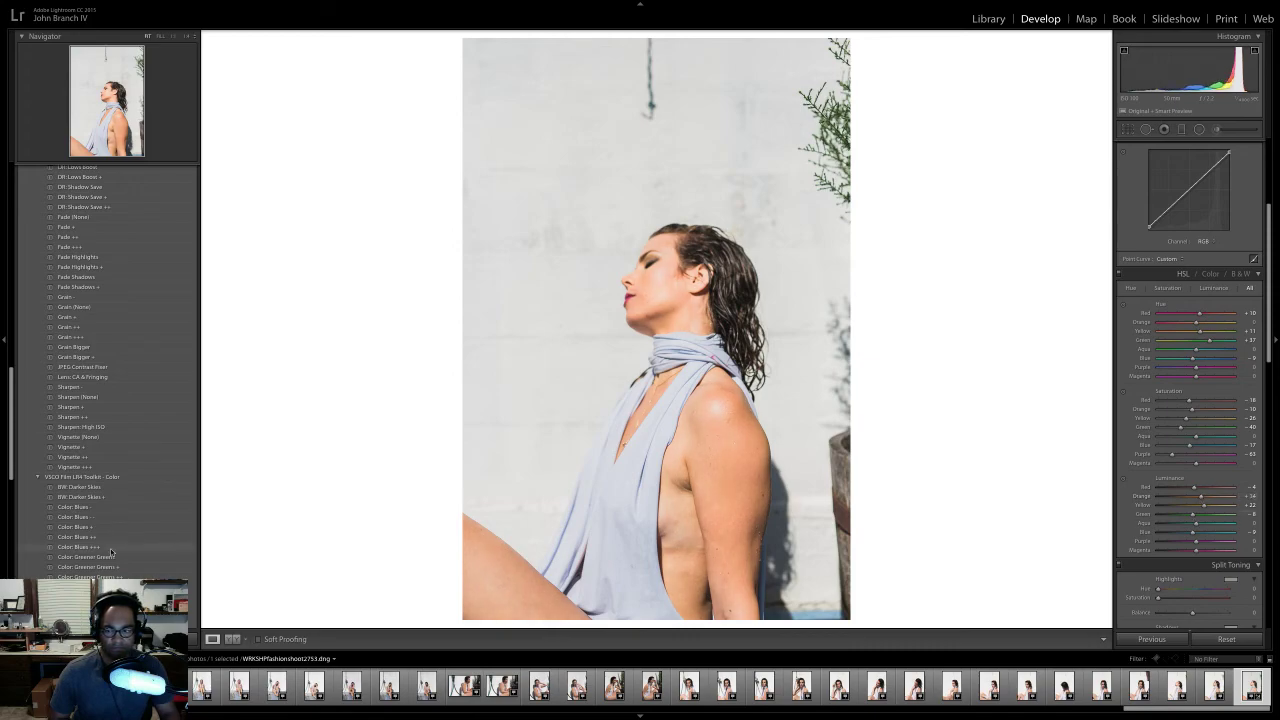
- Compare the portrait before and after side by side, and tint its shadows in Split Toning with hue 226 and saturation 11
{"action": "left_click", "coordinate": [232, 639]}
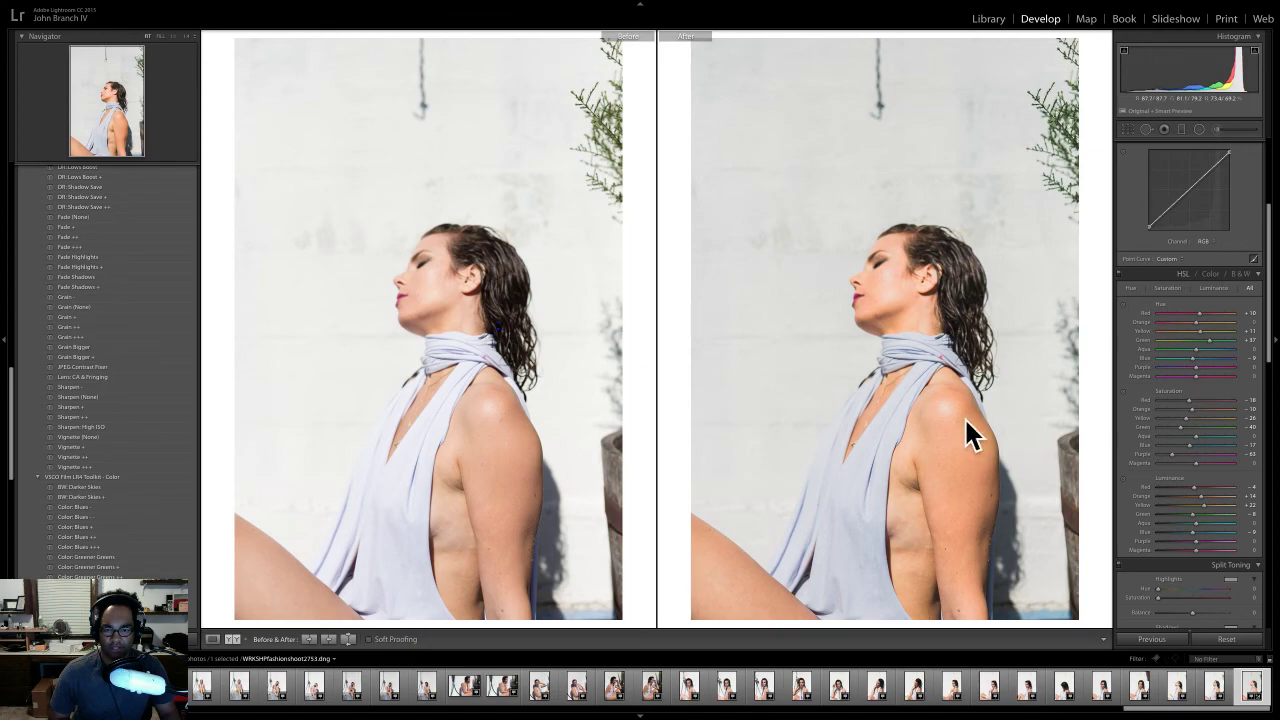
{"action": "scroll", "coordinate": [1187, 480], "scroll_direction": "down", "scroll_amount": 2}
{"action": "scroll", "coordinate": [1187, 480], "scroll_direction": "down", "scroll_amount": 5}
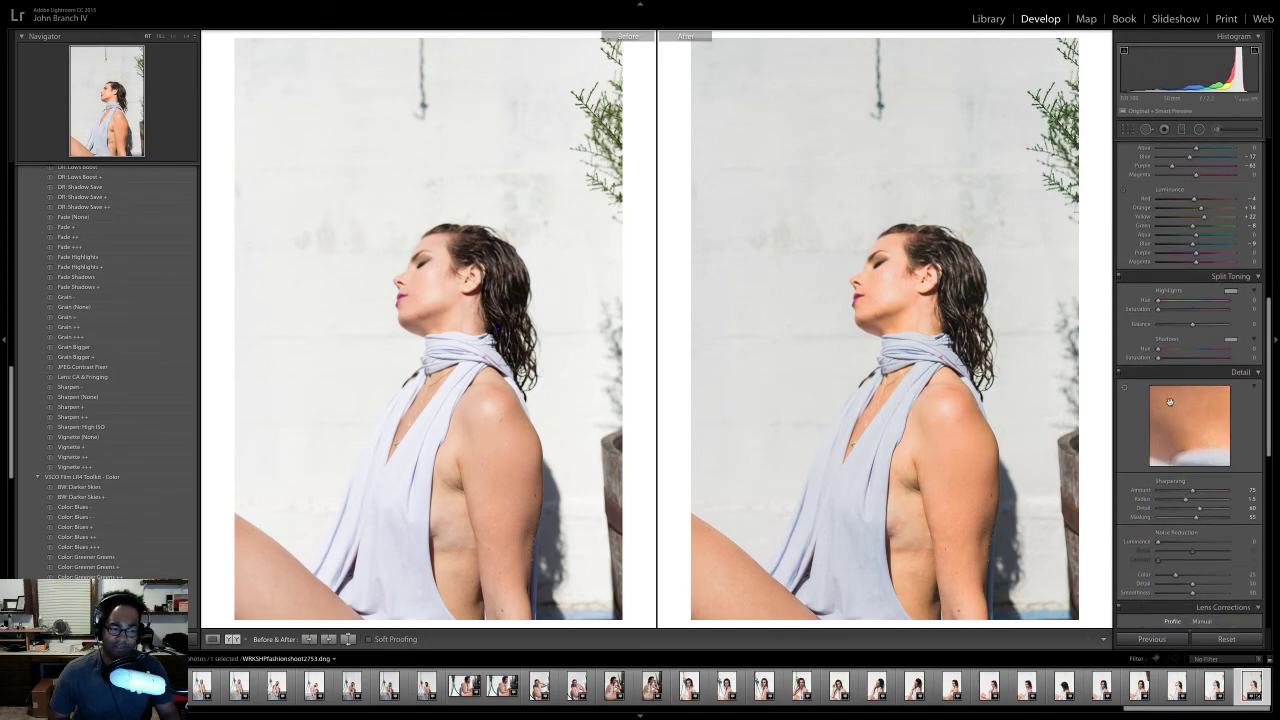
{"action": "left_click_drag", "start_coordinate": [1160, 357], "coordinate": [1175, 360]}
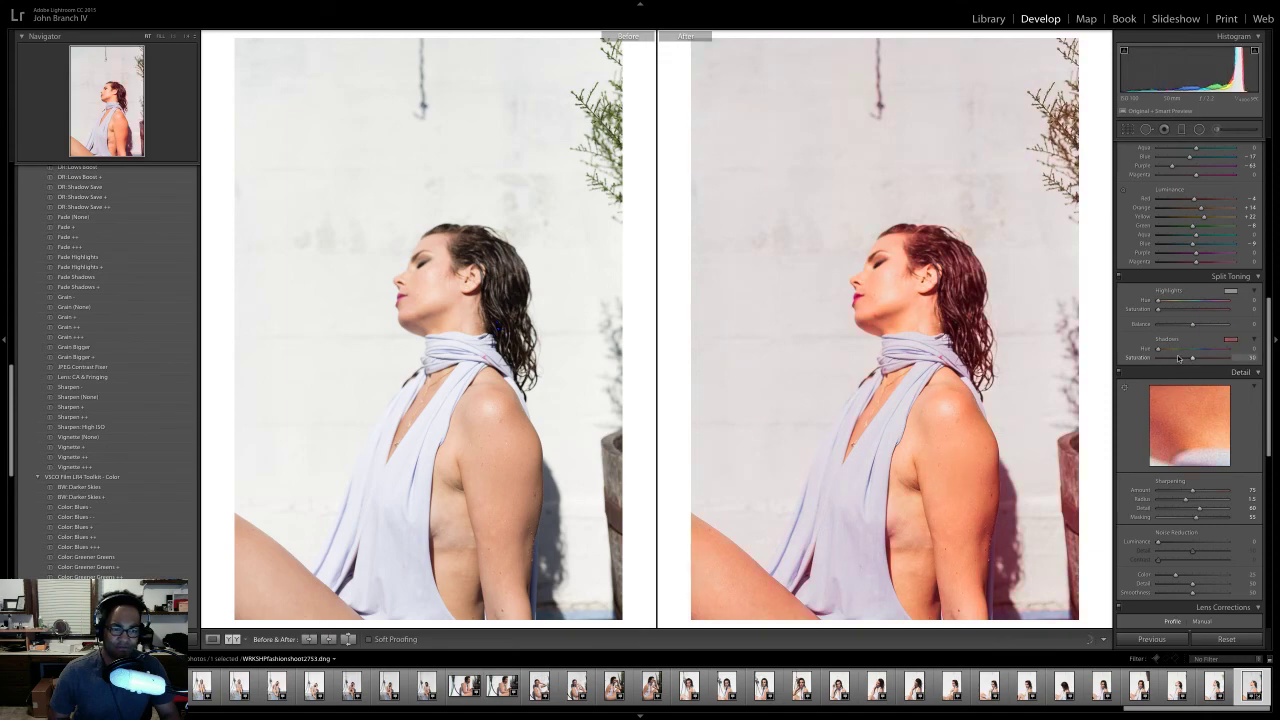
{"action": "left_click", "coordinate": [1231, 339]}
{"action": "left_click_drag", "start_coordinate": [1097, 362], "coordinate": [1151, 372]}
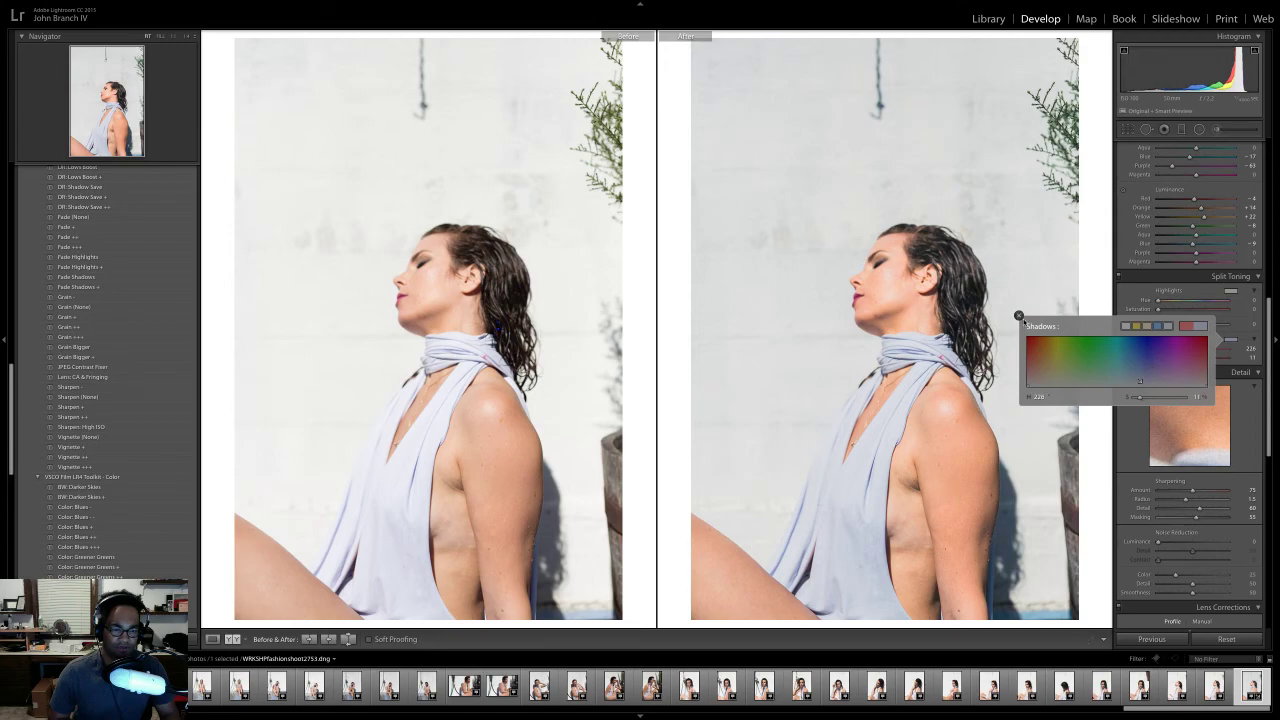
{"action": "left_click", "coordinate": [1019, 316]}
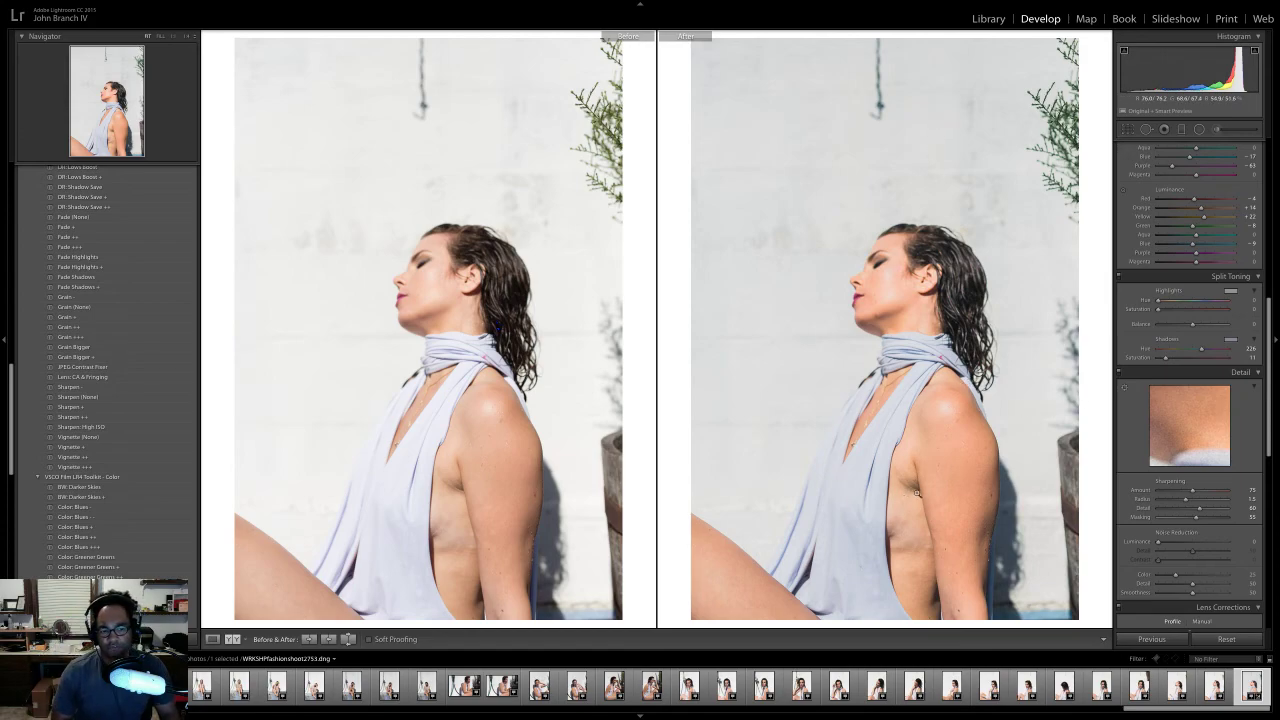
{"action": "scroll", "coordinate": [1218, 452], "scroll_direction": "up", "scroll_amount": 10}
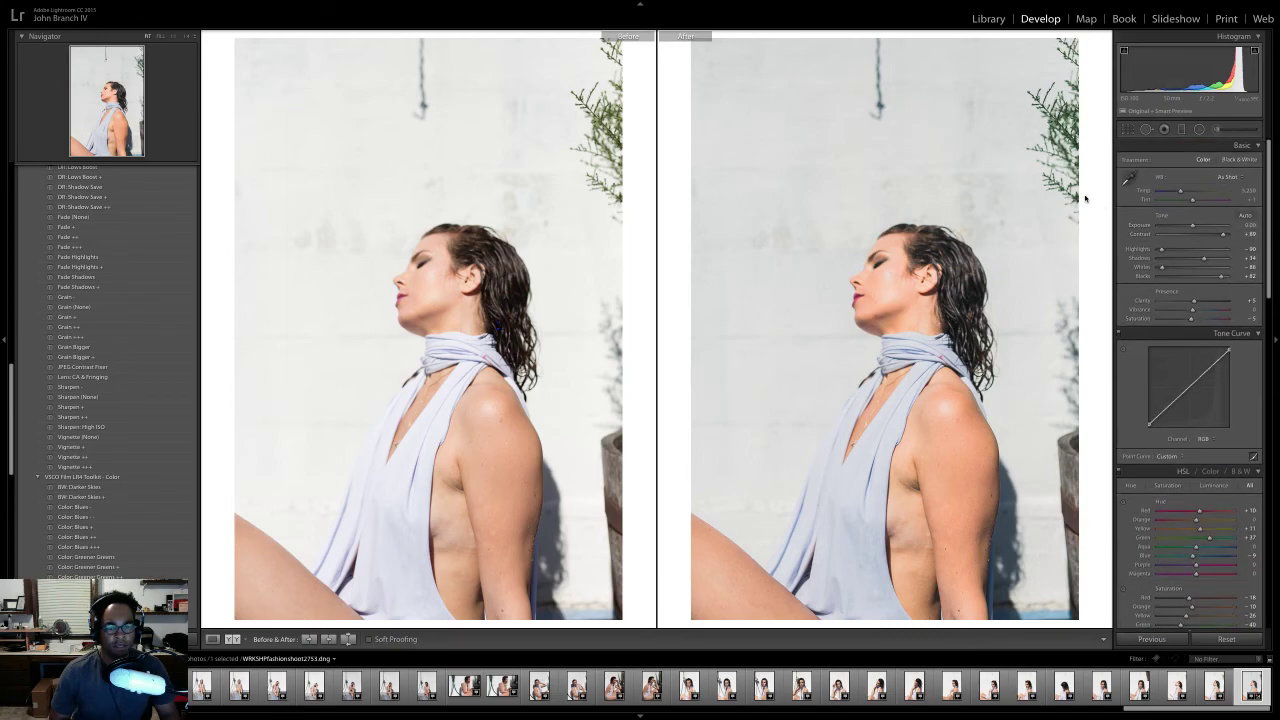
{"action": "scroll", "coordinate": [100, 420], "scroll_direction": "up", "scroll_amount": 10}
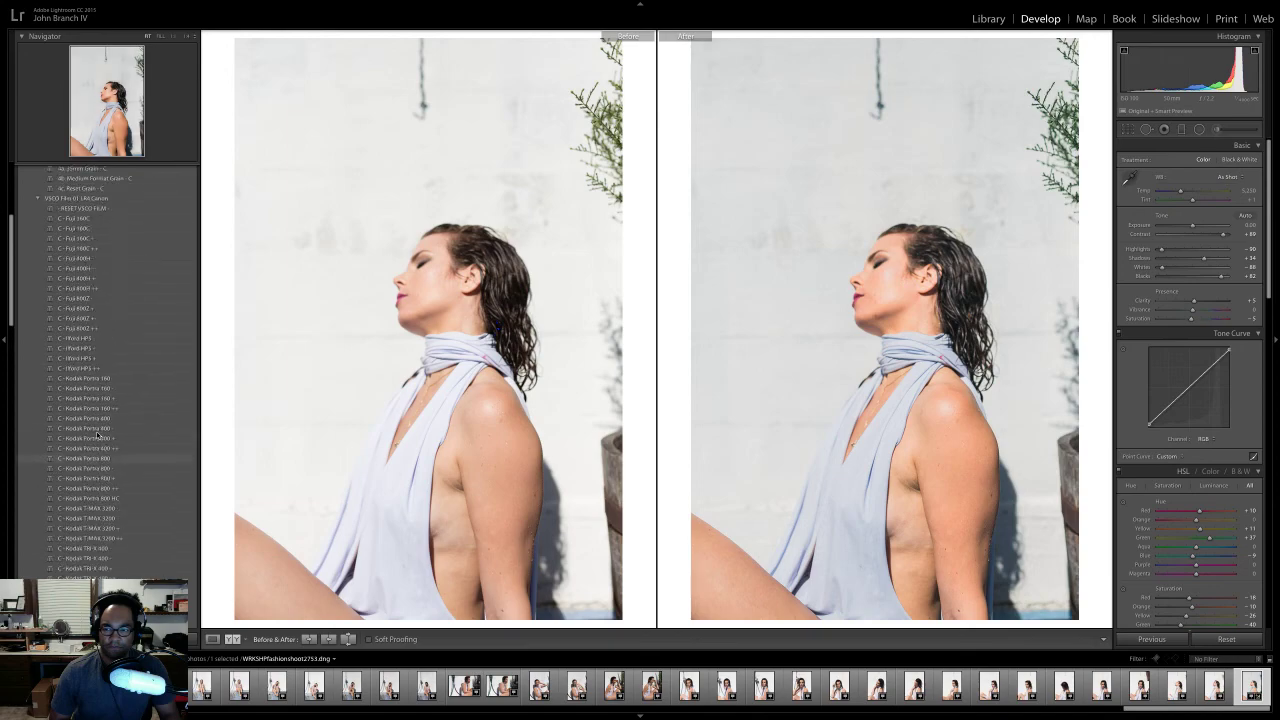
{"action": "scroll", "coordinate": [100, 420], "scroll_direction": "down", "scroll_amount": 1}
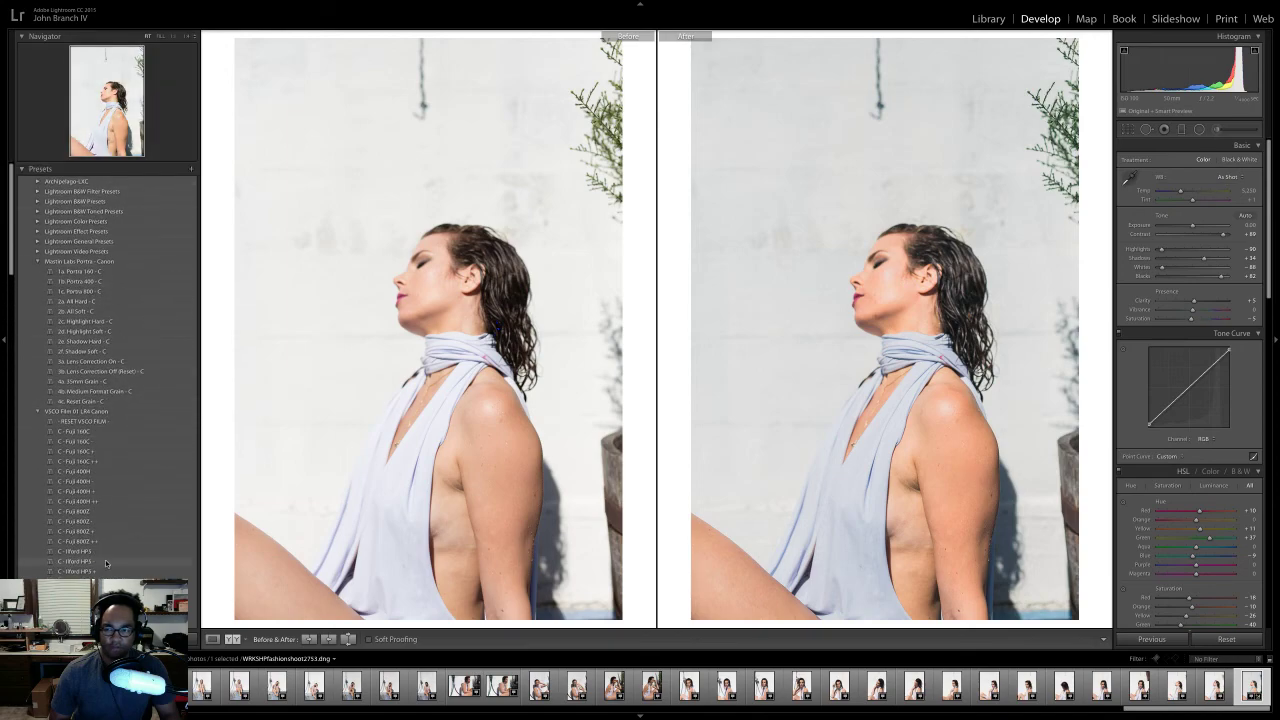
{"action": "left_click", "coordinate": [191, 169]}
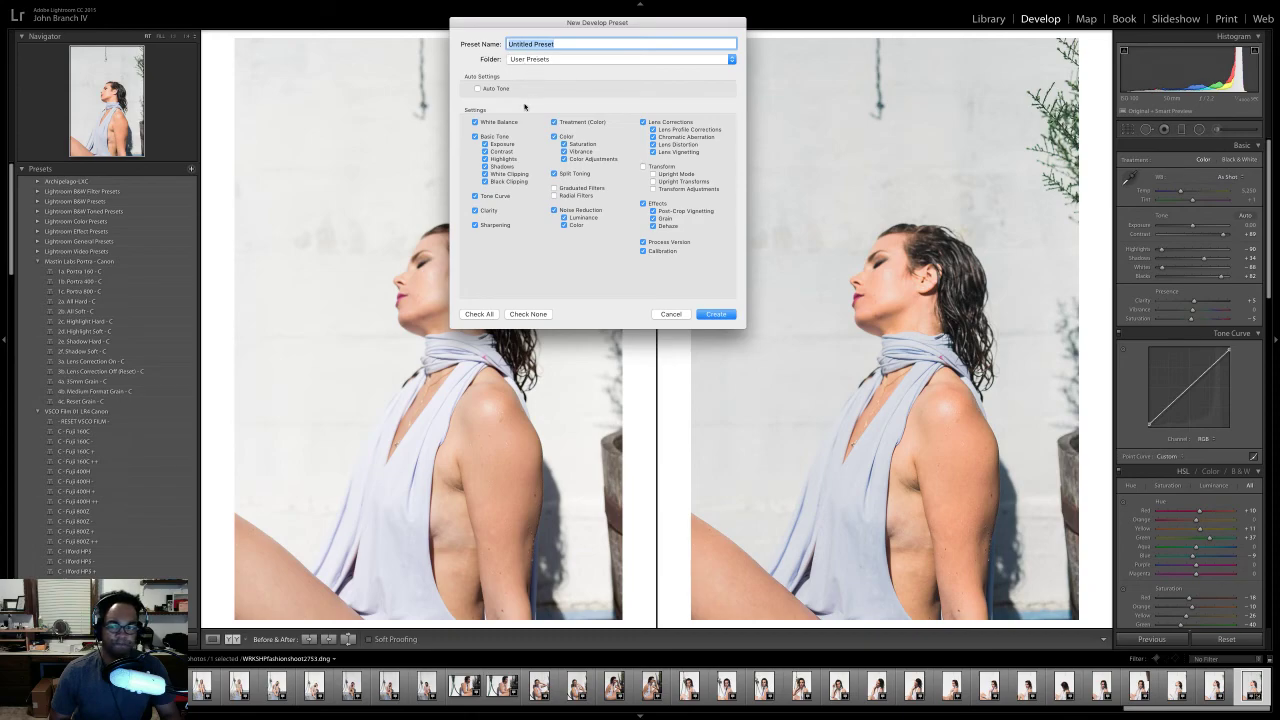
{"action": "left_click", "coordinate": [475, 122]}
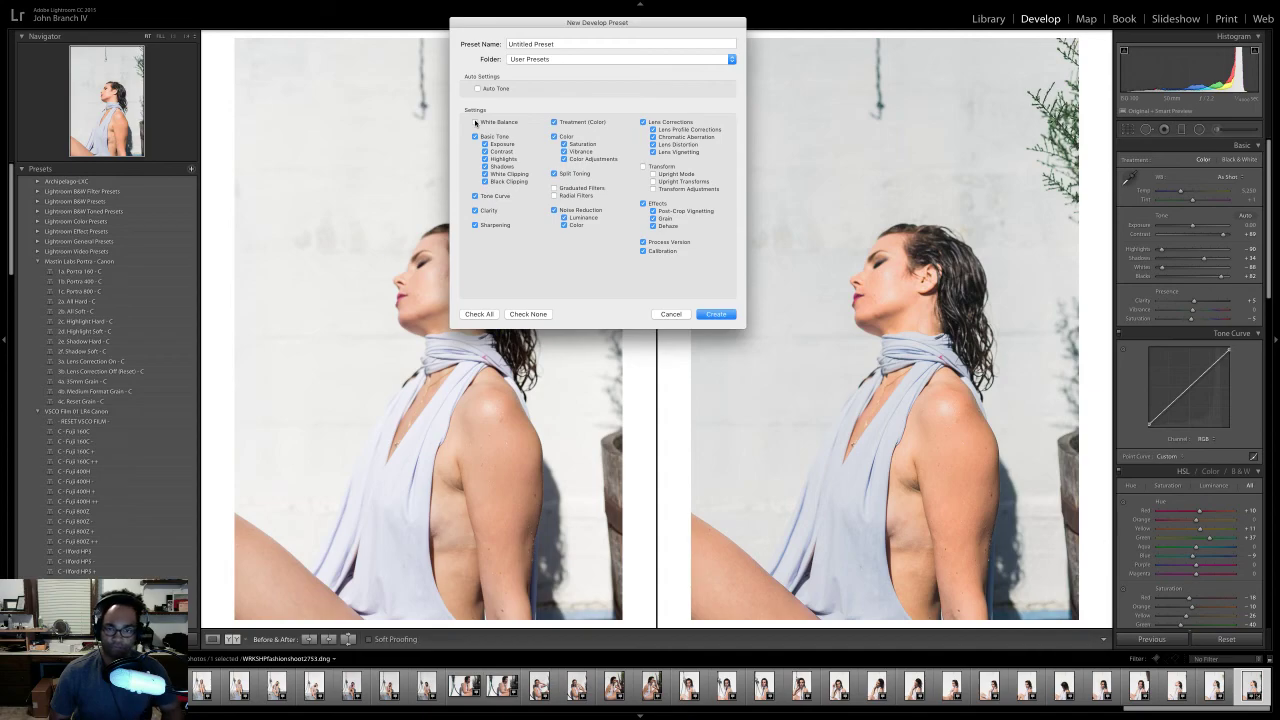
{"action": "left_click", "coordinate": [642, 124]}
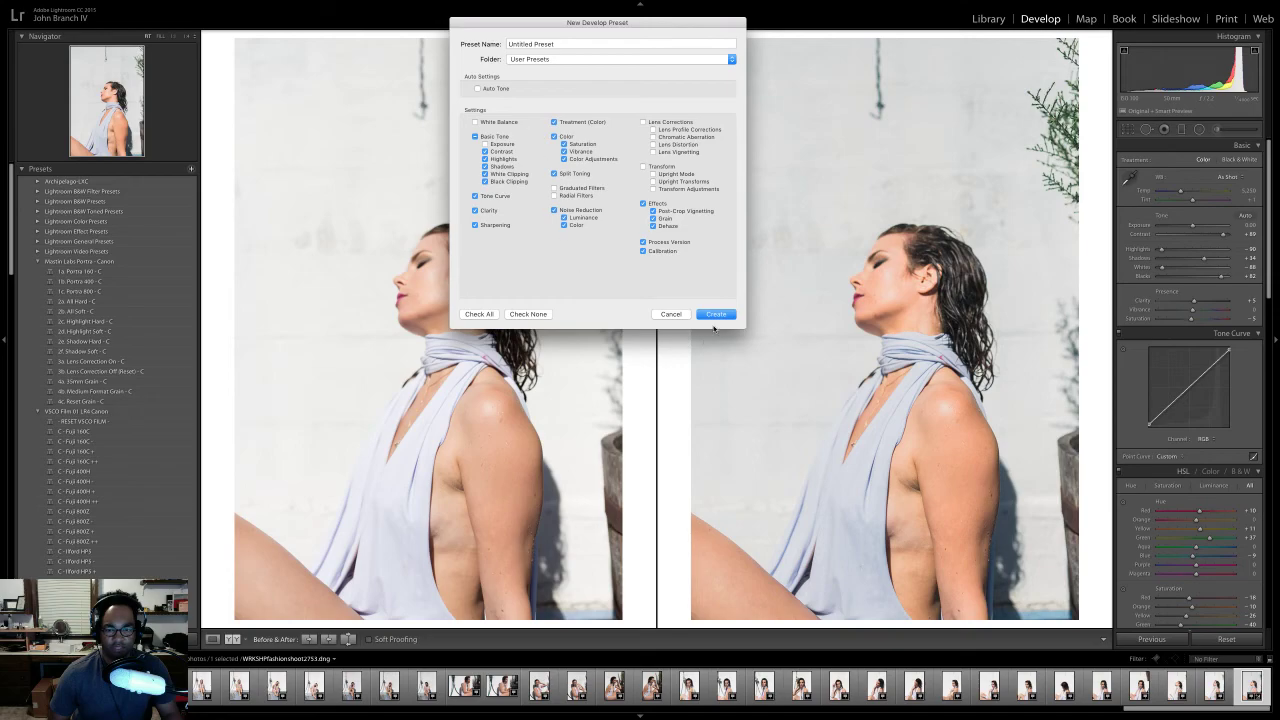
{"action": "left_click", "coordinate": [671, 315]}
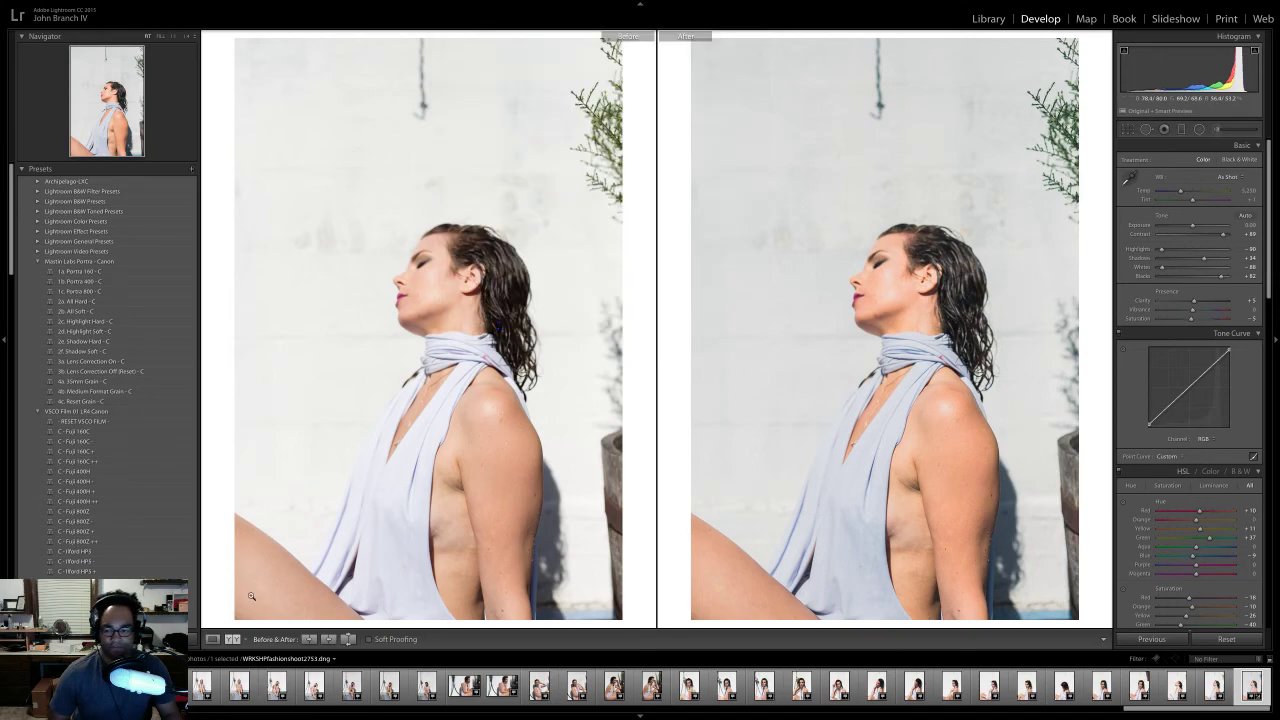
- Reset all of the portrait's adjustments with the VSCO toolkit presets RESET VSCO FILM and RESET ALL
{"action": "scroll", "coordinate": [69, 370], "scroll_direction": "down", "scroll_amount": 10}
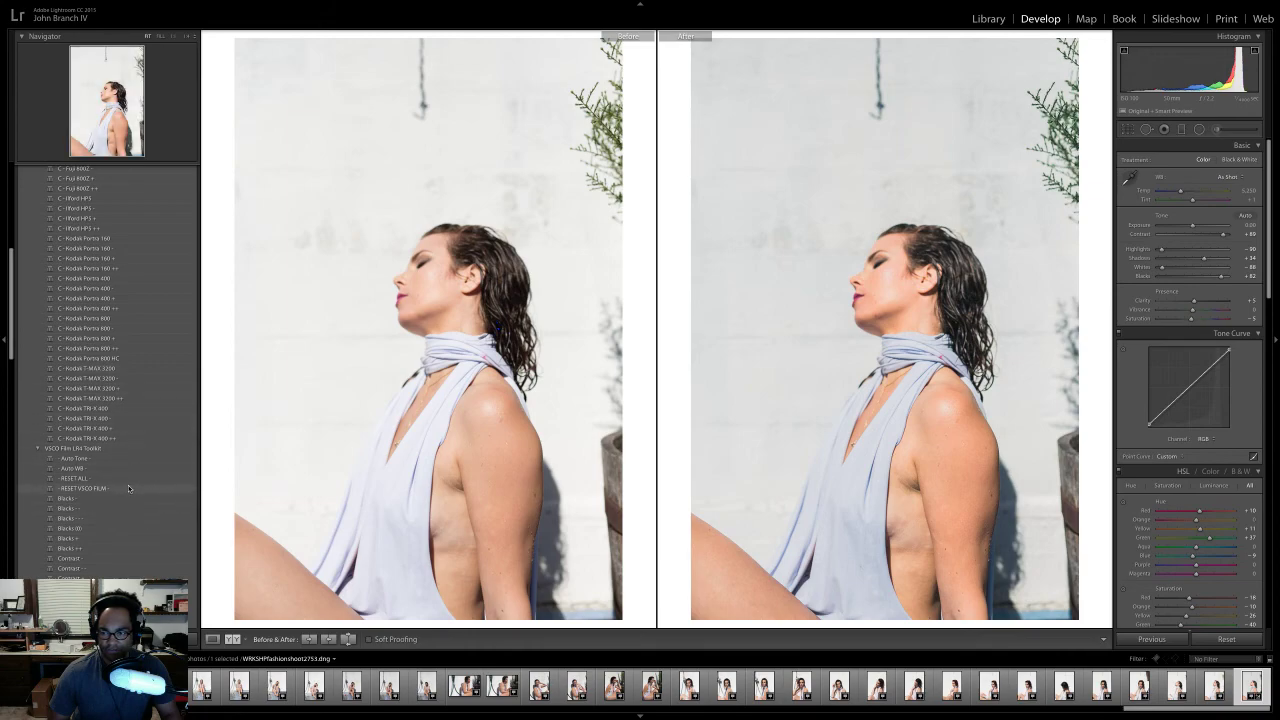
{"action": "scroll", "coordinate": [126, 420], "scroll_direction": "up", "scroll_amount": 10}
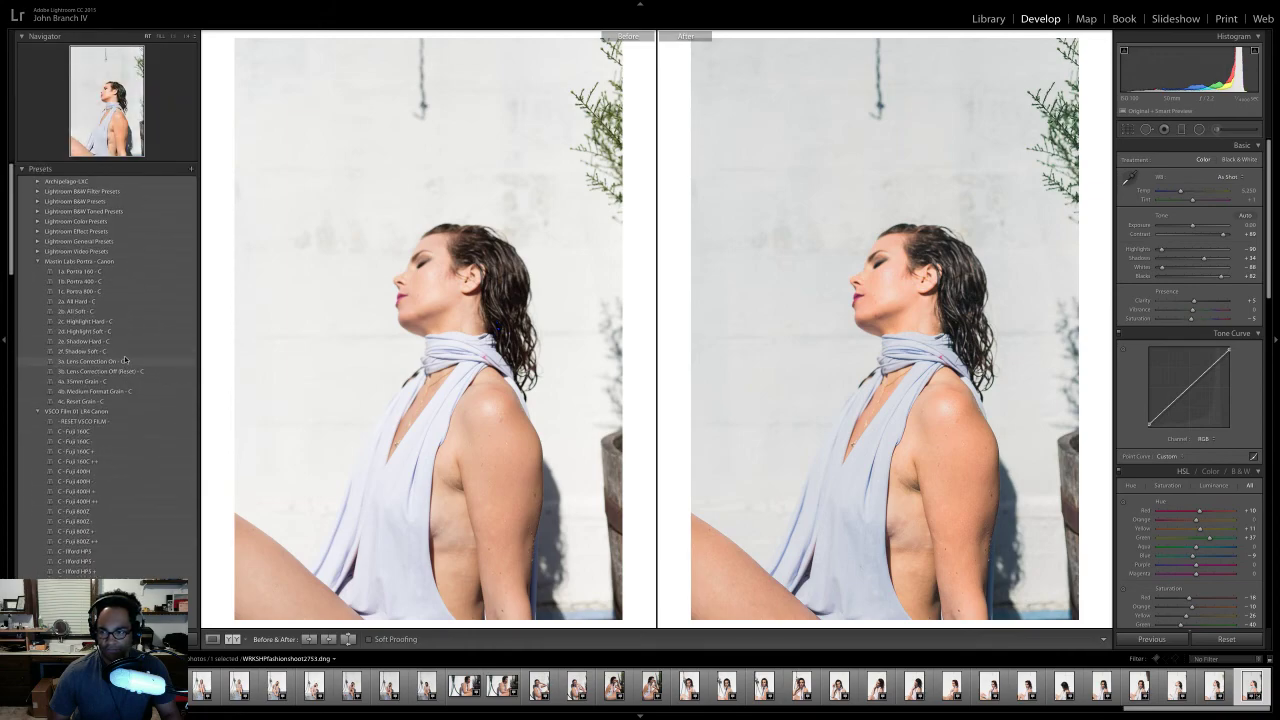
{"action": "scroll", "coordinate": [125, 360], "scroll_direction": "down", "scroll_amount": 15}
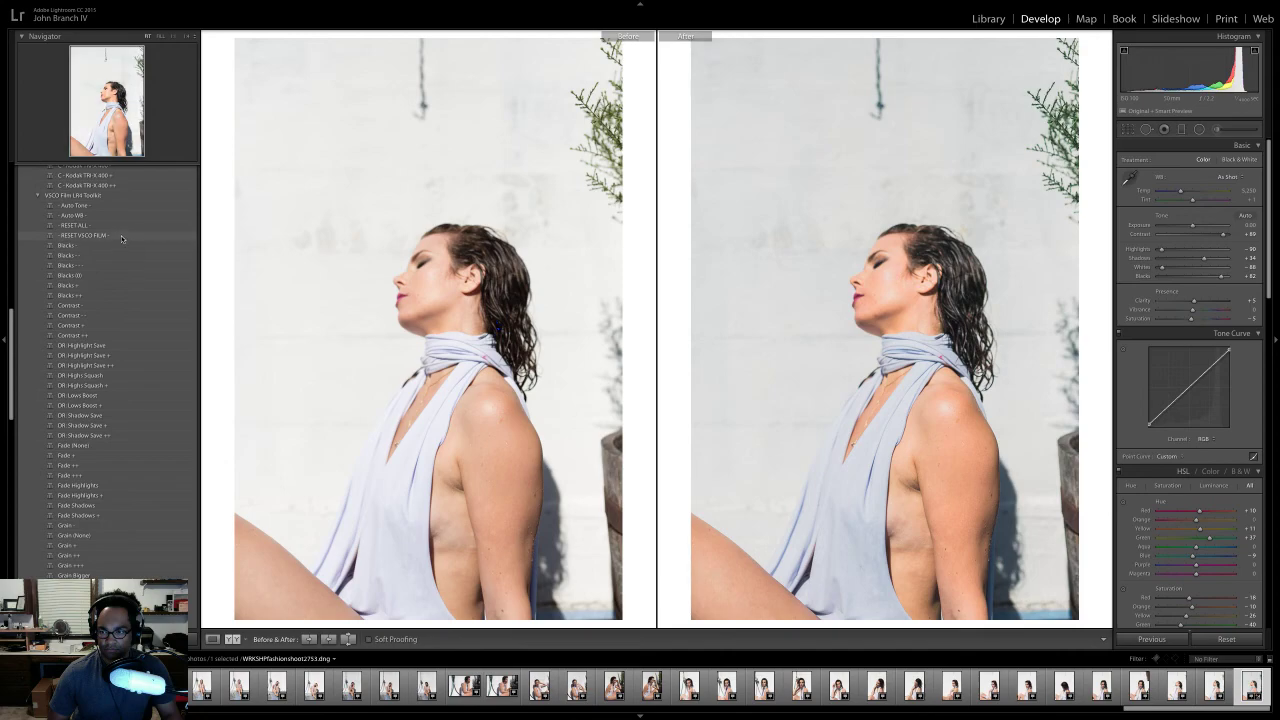
{"action": "left_click", "coordinate": [122, 238]}
{"action": "scroll", "coordinate": [82, 428], "scroll_direction": "down", "scroll_amount": 4}
{"action": "scroll", "coordinate": [81, 427], "scroll_direction": "down", "scroll_amount": 2}
{"action": "scroll", "coordinate": [118, 493], "scroll_direction": "up", "scroll_amount": 7}
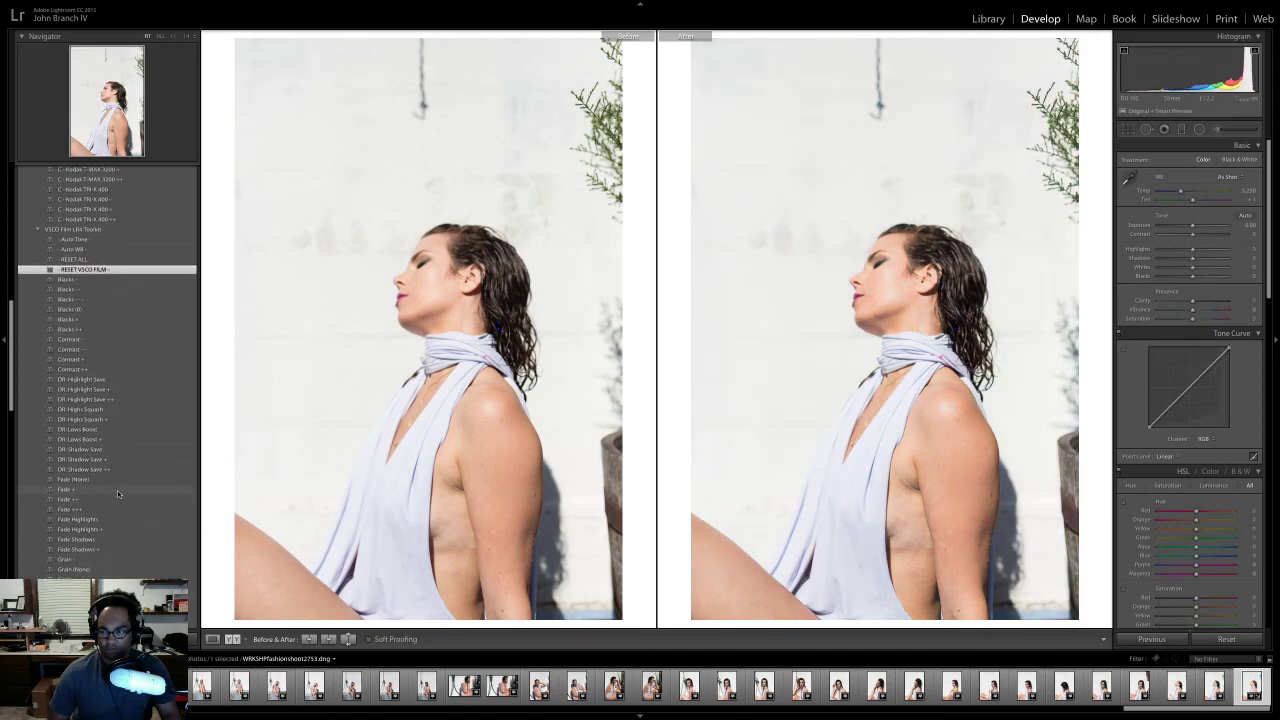
{"action": "left_click", "coordinate": [82, 260]}
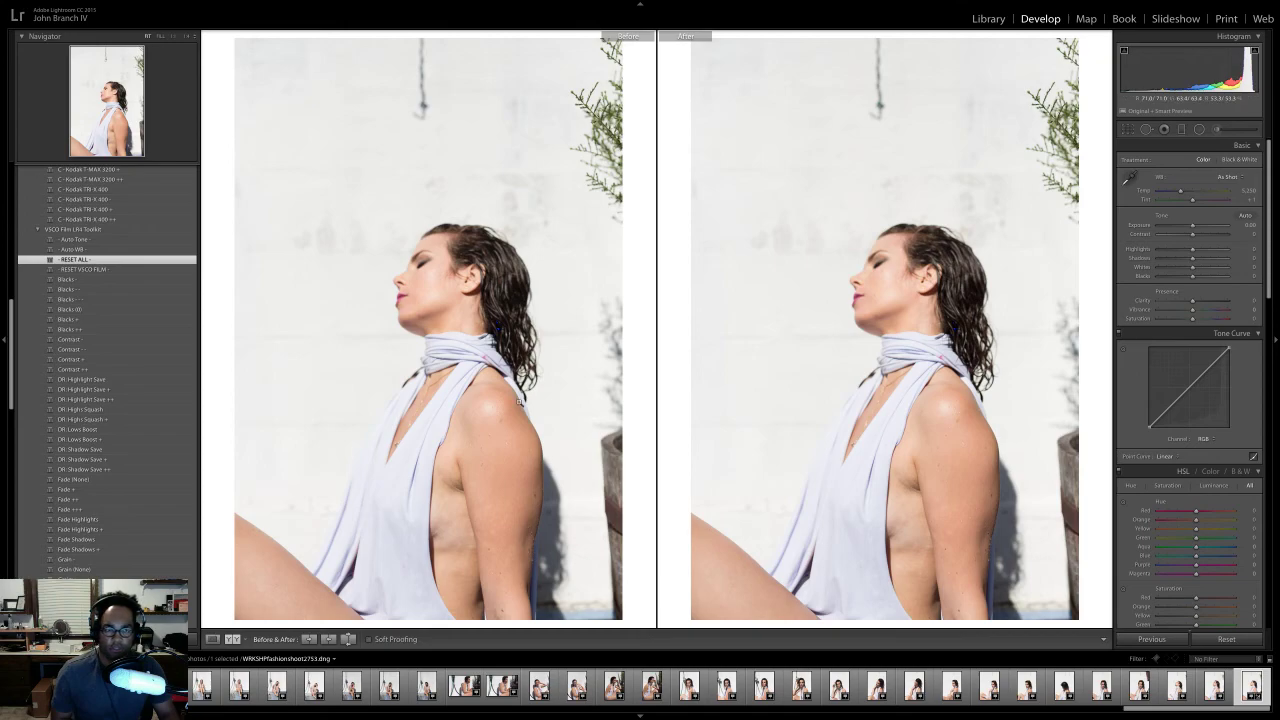
- Return to the single-photo view and apply the user preset Portra 800 Custom to the portrait
{"action": "left_click", "coordinate": [212, 639]}
{"action": "scroll", "coordinate": [100, 370], "scroll_direction": "up", "scroll_amount": 10}
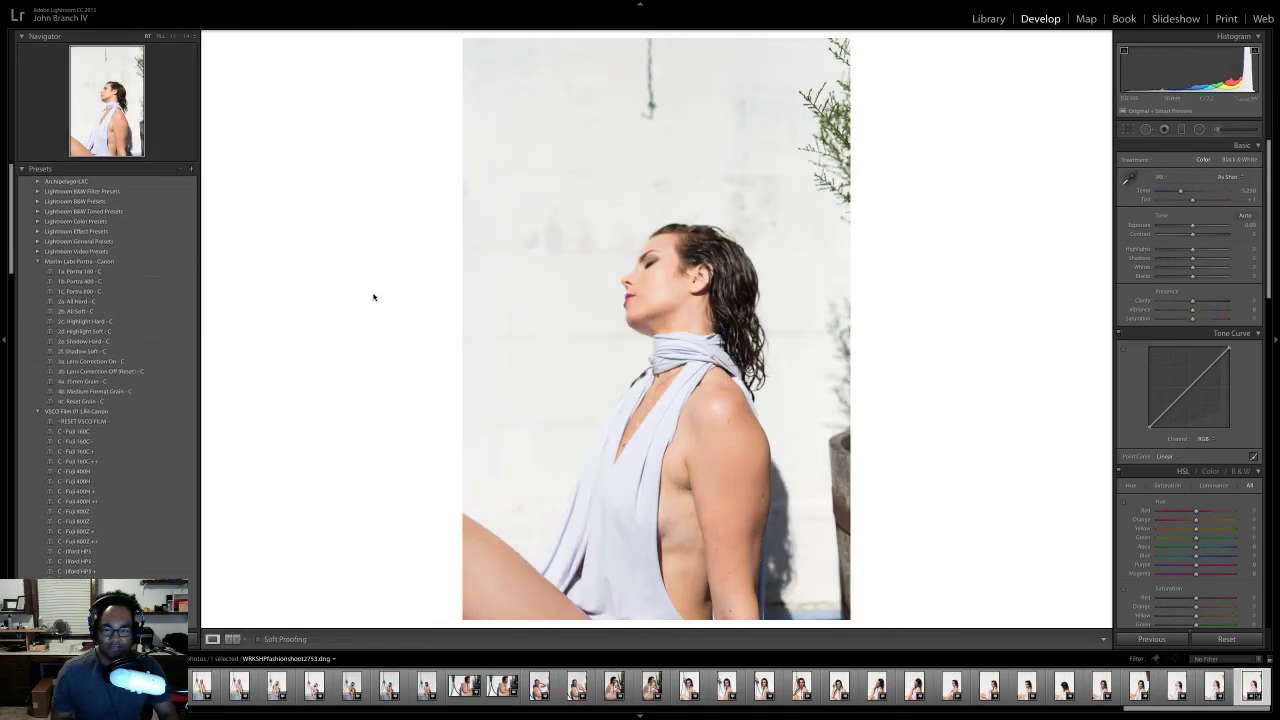
{"action": "scroll", "coordinate": [121, 542], "scroll_direction": "down", "scroll_amount": 15}
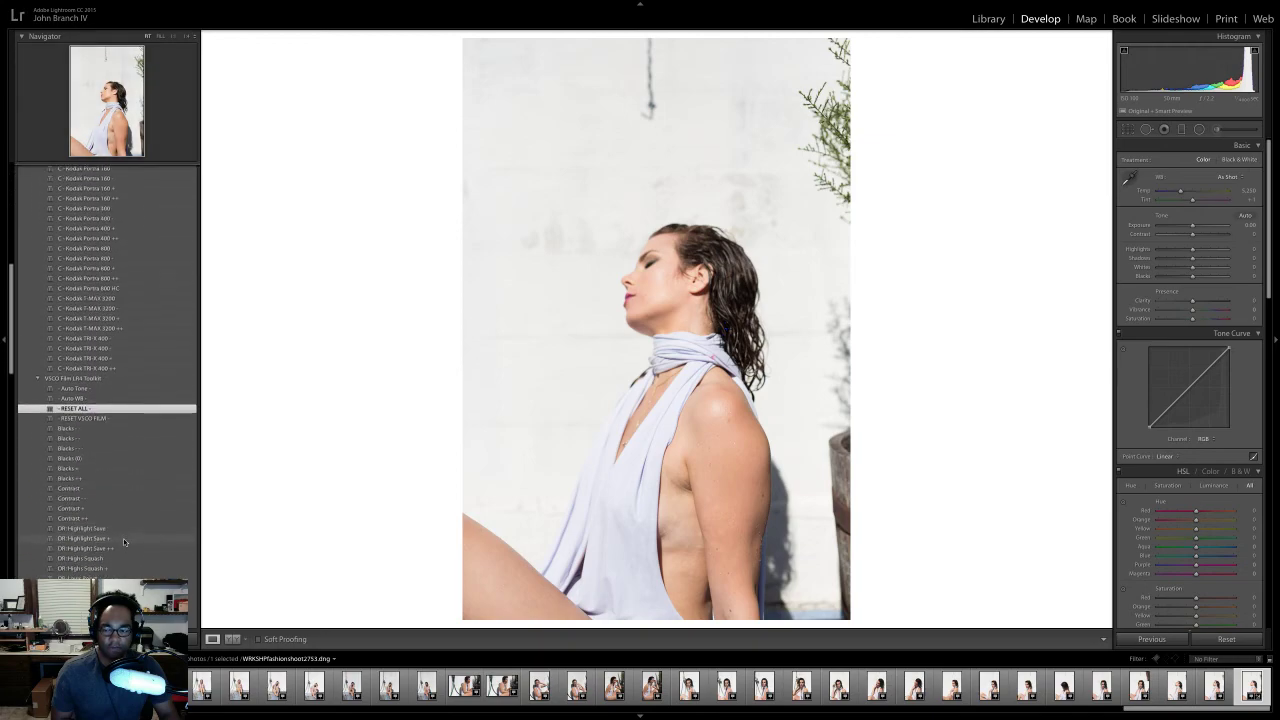
{"action": "scroll", "coordinate": [123, 538], "scroll_direction": "down", "scroll_amount": 15}
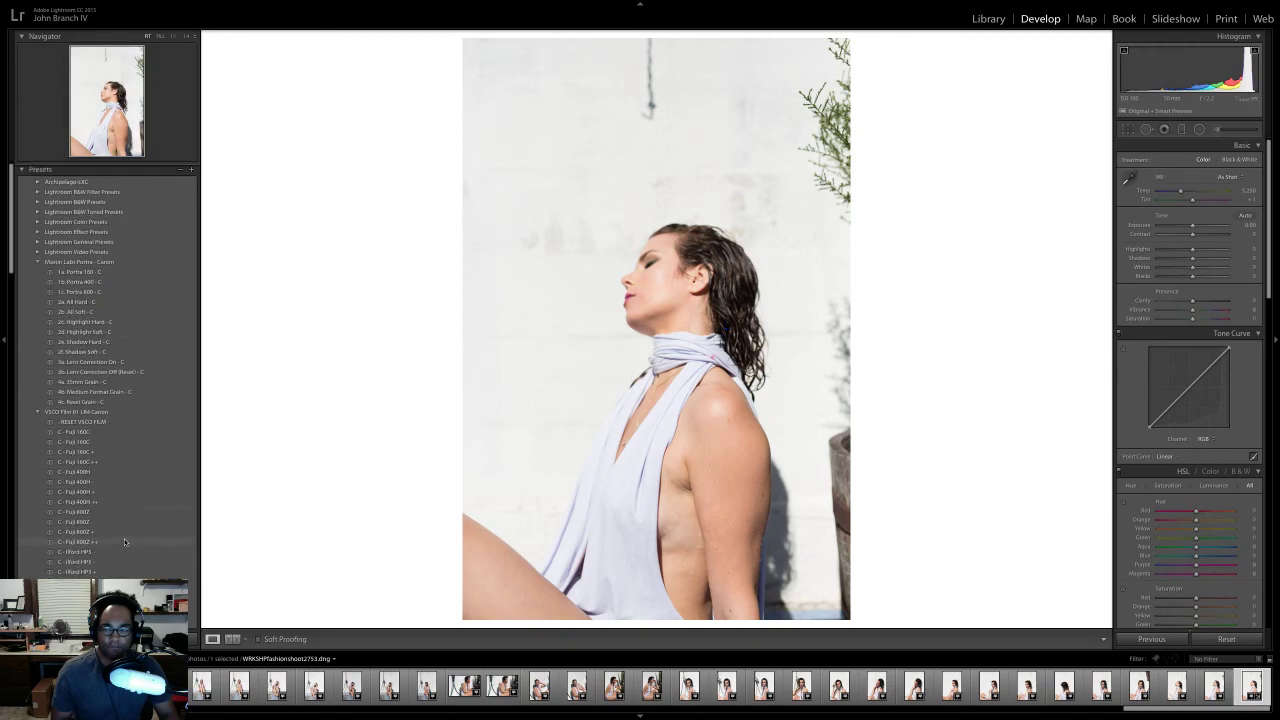
{"action": "scroll", "coordinate": [124, 541], "scroll_direction": "down", "scroll_amount": 10}
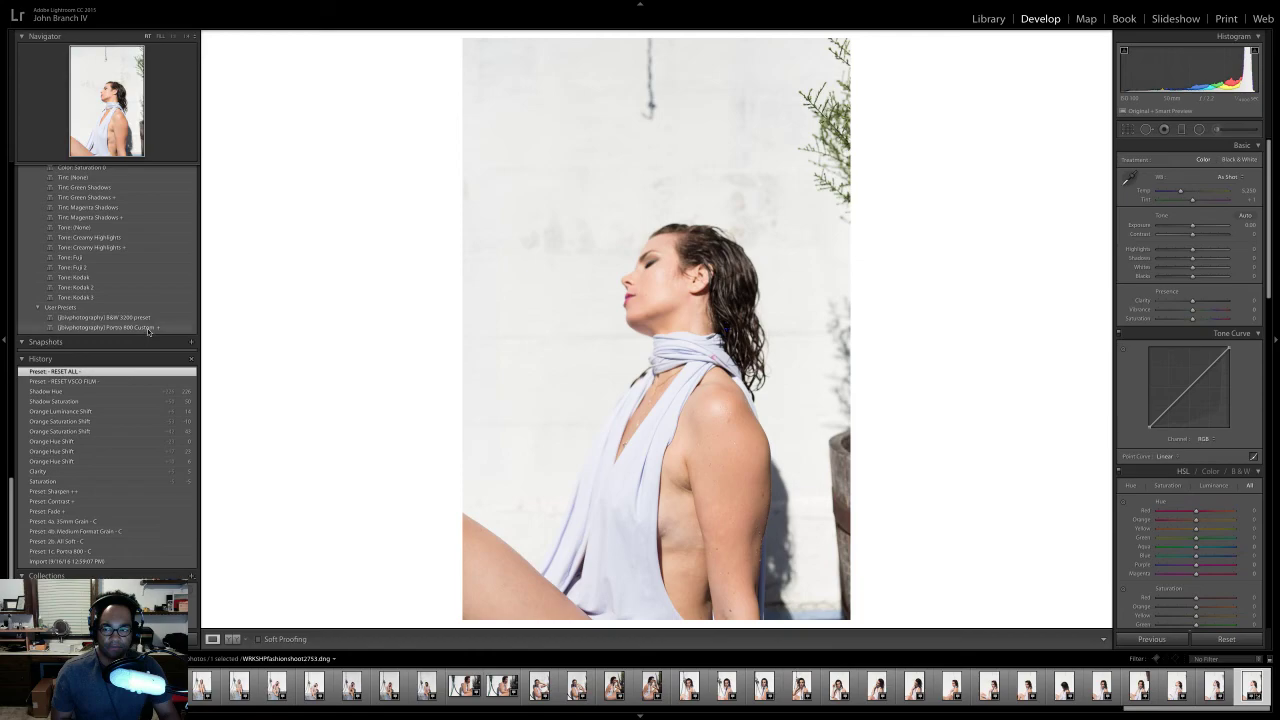
{"action": "left_click", "coordinate": [149, 329]}
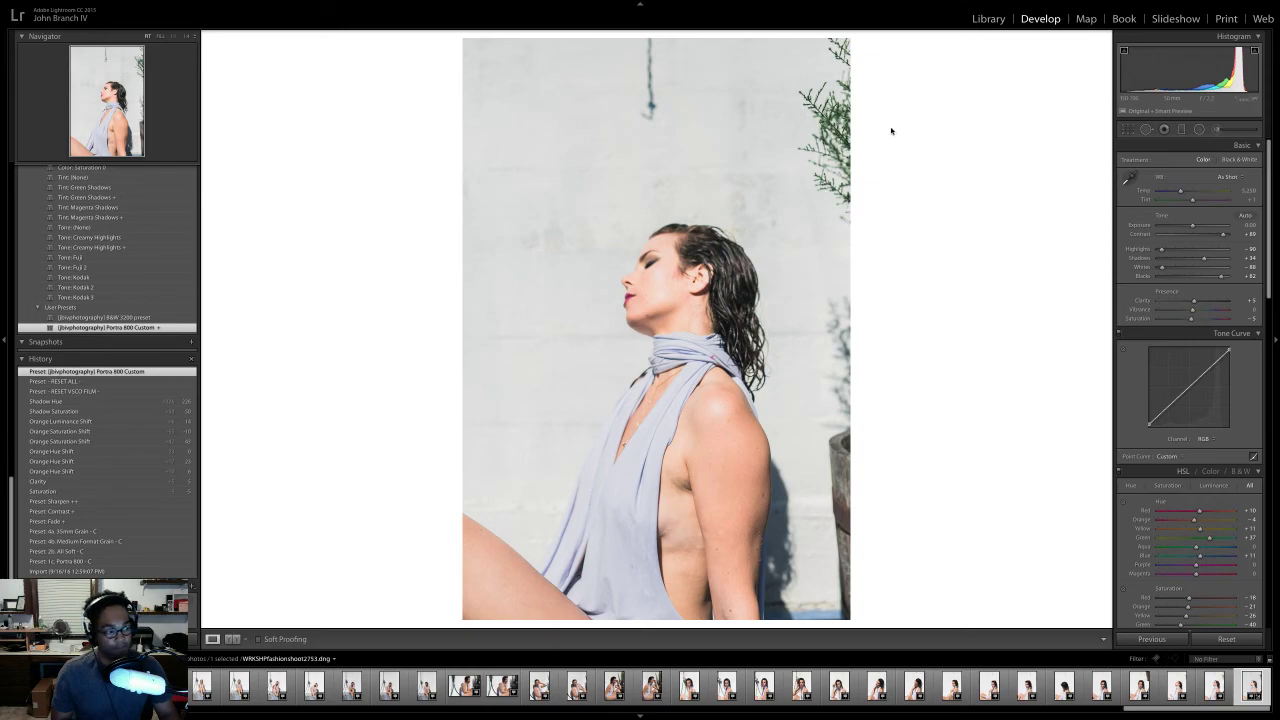
- Choose the front-facing seated portrait WRKSHPfashionshoot2749.dng from the library and open it for developing
{"action": "left_click", "coordinate": [989, 19]}
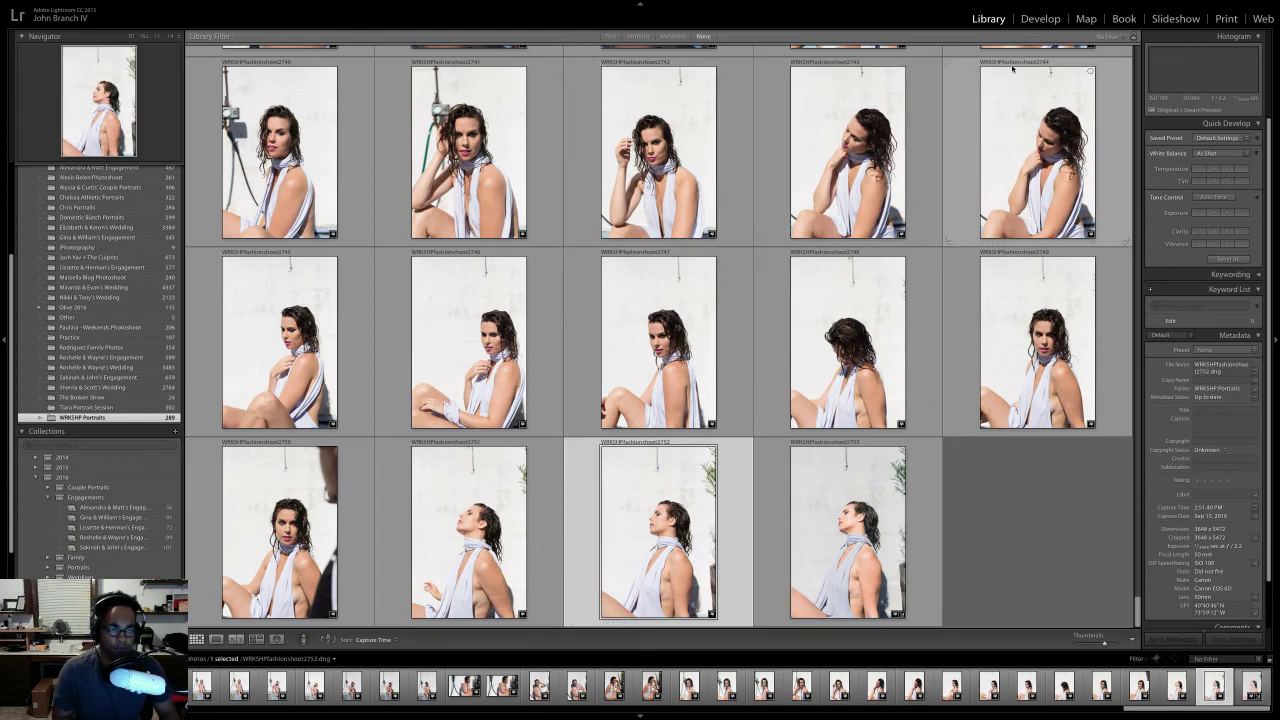
{"action": "left_click", "coordinate": [1034, 21]}
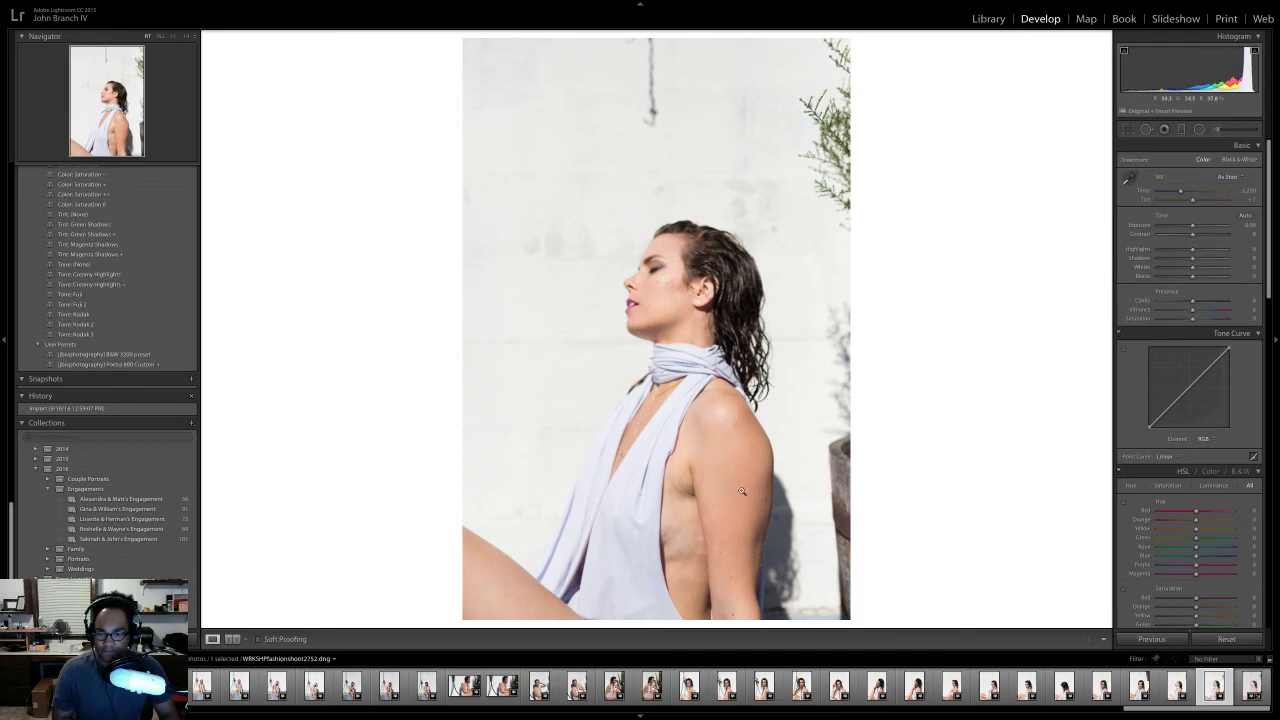
{"action": "left_click", "coordinate": [988, 19]}
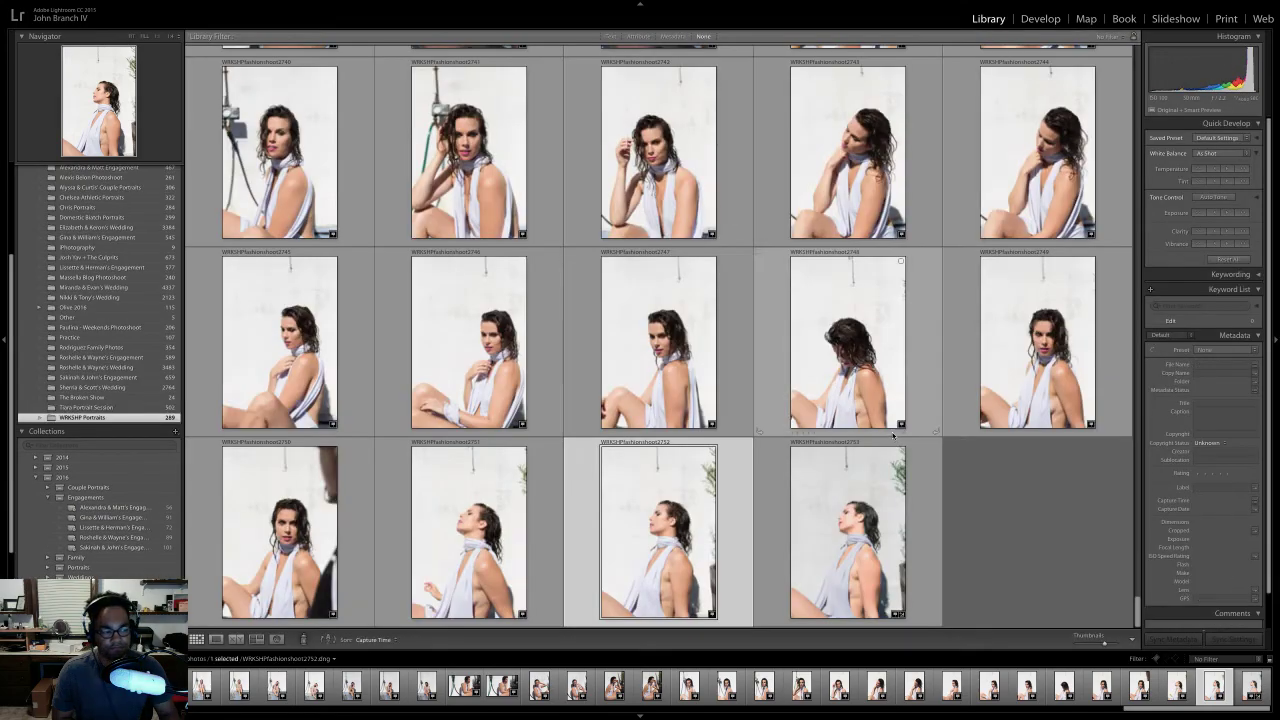
{"action": "double_click", "coordinate": [1015, 422]}
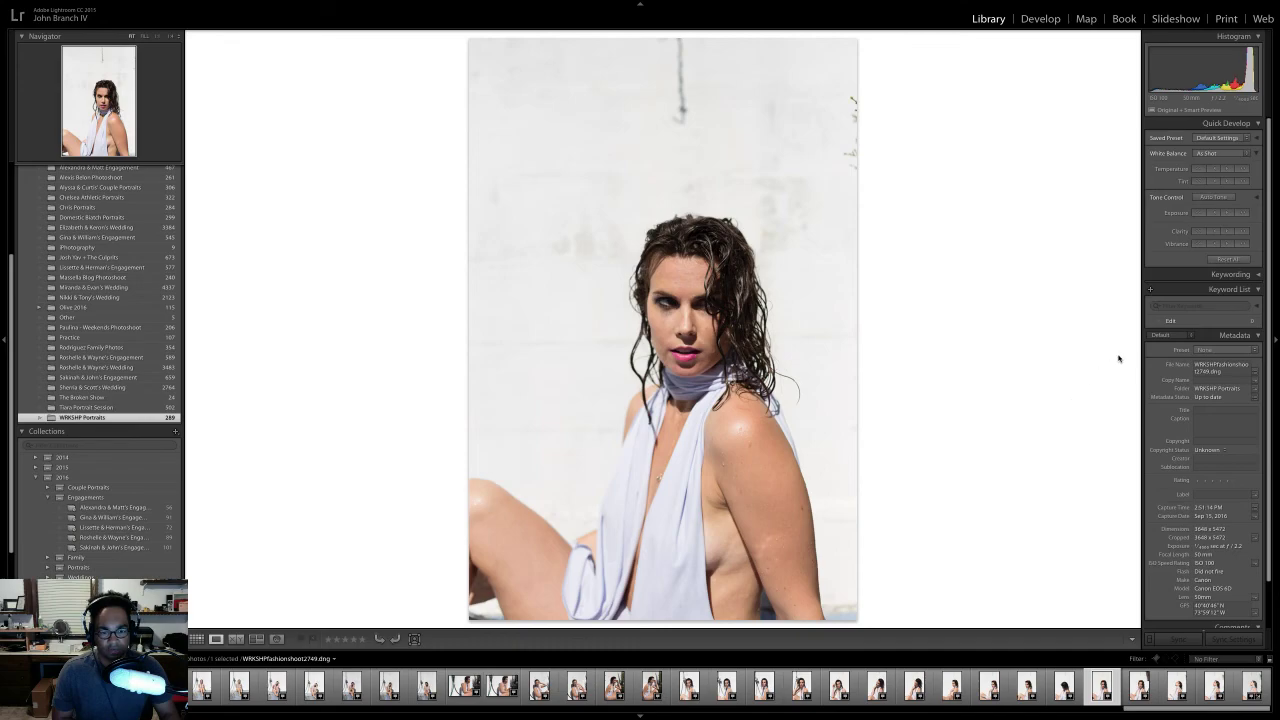
{"action": "left_click", "coordinate": [1040, 19]}
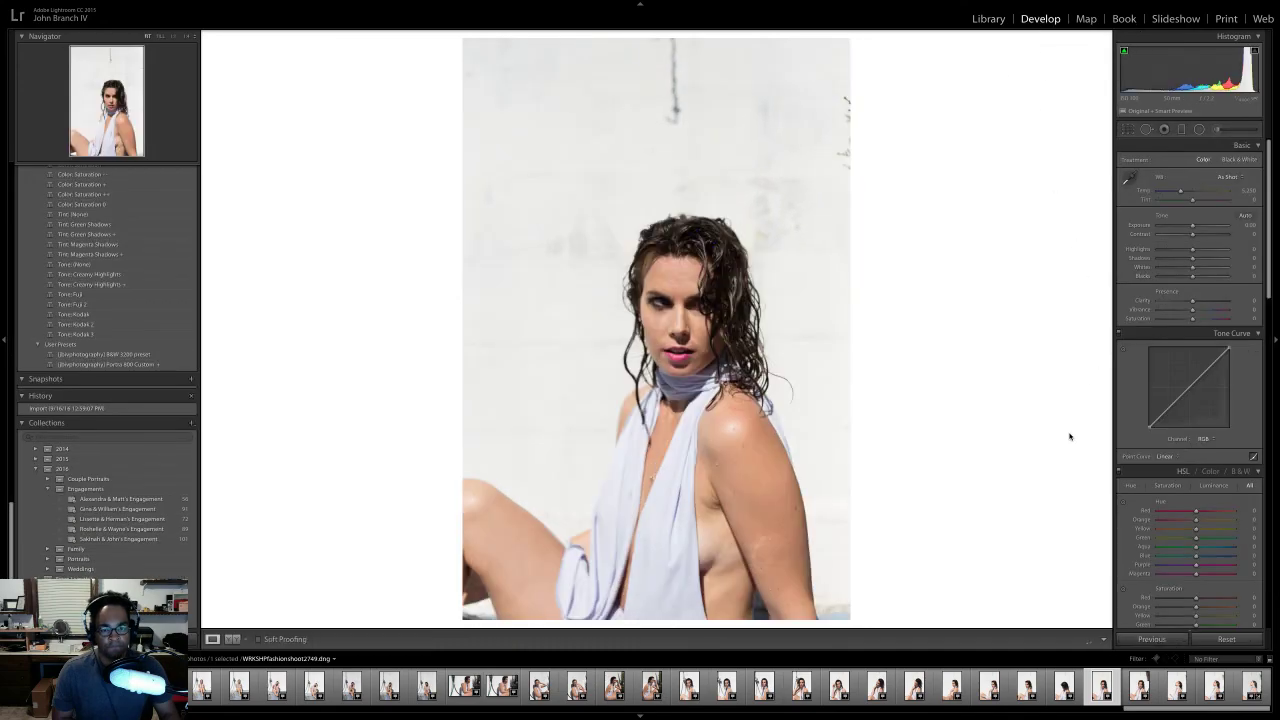
- Remove chromatic aberration, enable lens profile corrections and apply the Level Upright correction to the portrait
{"action": "scroll", "coordinate": [1160, 497], "scroll_direction": "down", "scroll_amount": 15}
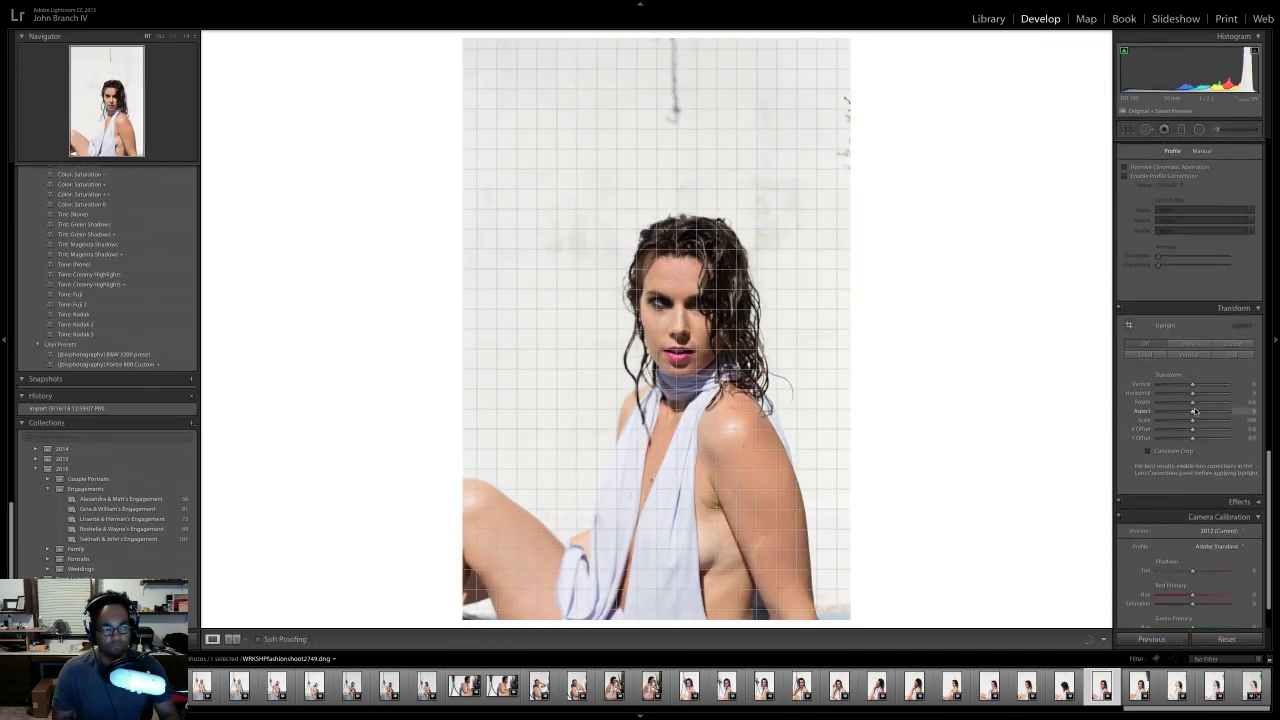
{"action": "left_click", "coordinate": [1124, 167]}
{"action": "left_click", "coordinate": [1124, 176]}
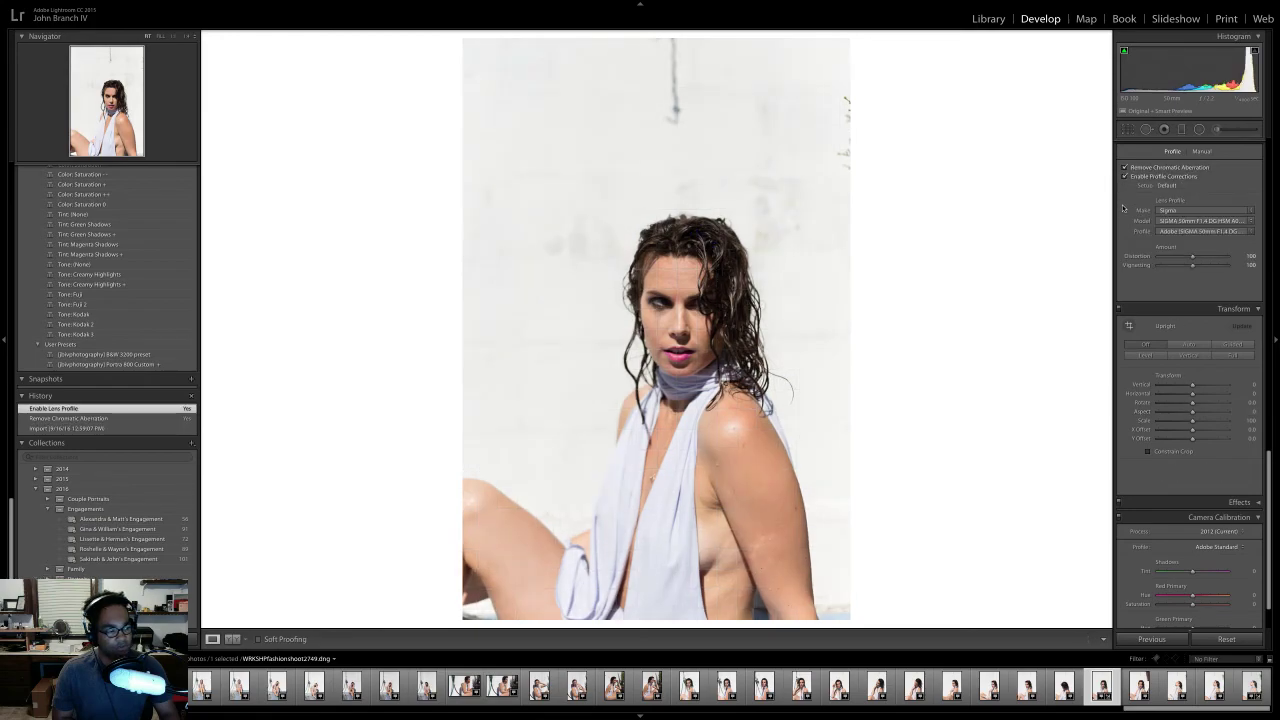
{"action": "left_click", "coordinate": [1146, 355]}
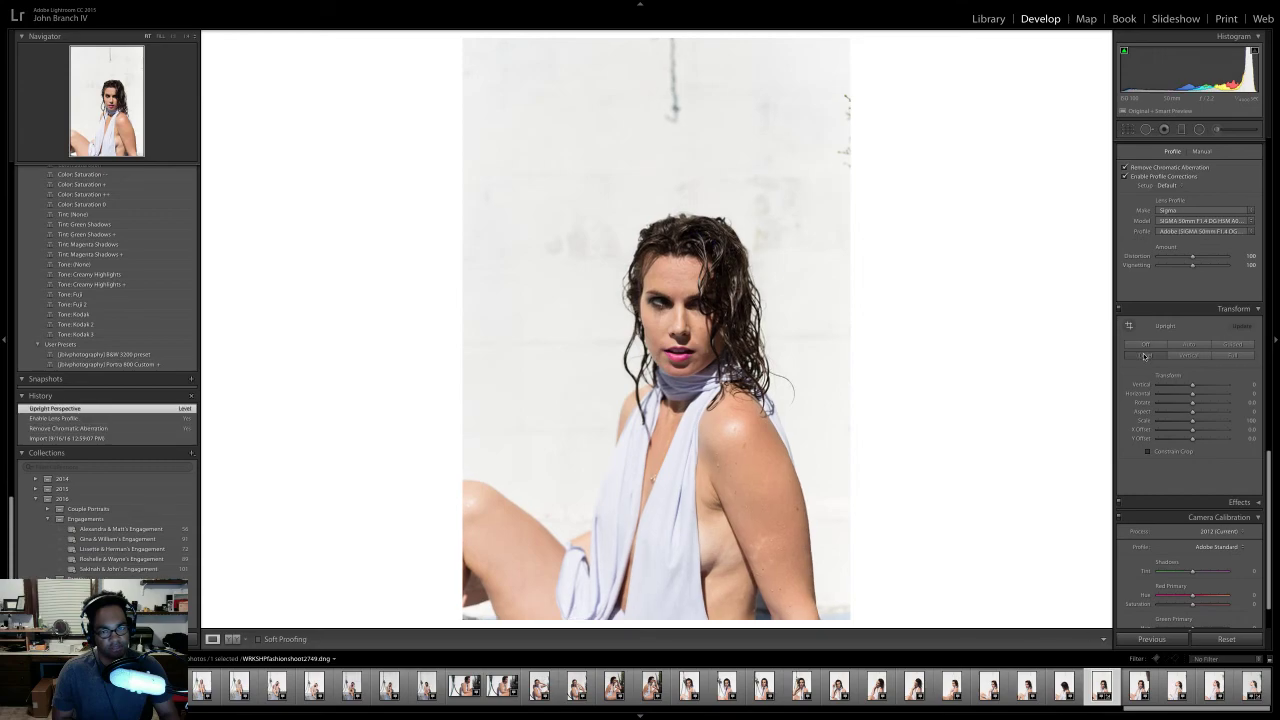
- Heal away the hanging hook above the model's head and the leaves at the photo's right edge with Spot Removal
{"action": "left_click", "coordinate": [1146, 129]}
{"action": "scroll", "coordinate": [700, 152], "scroll_direction": "up", "scroll_amount": 10}
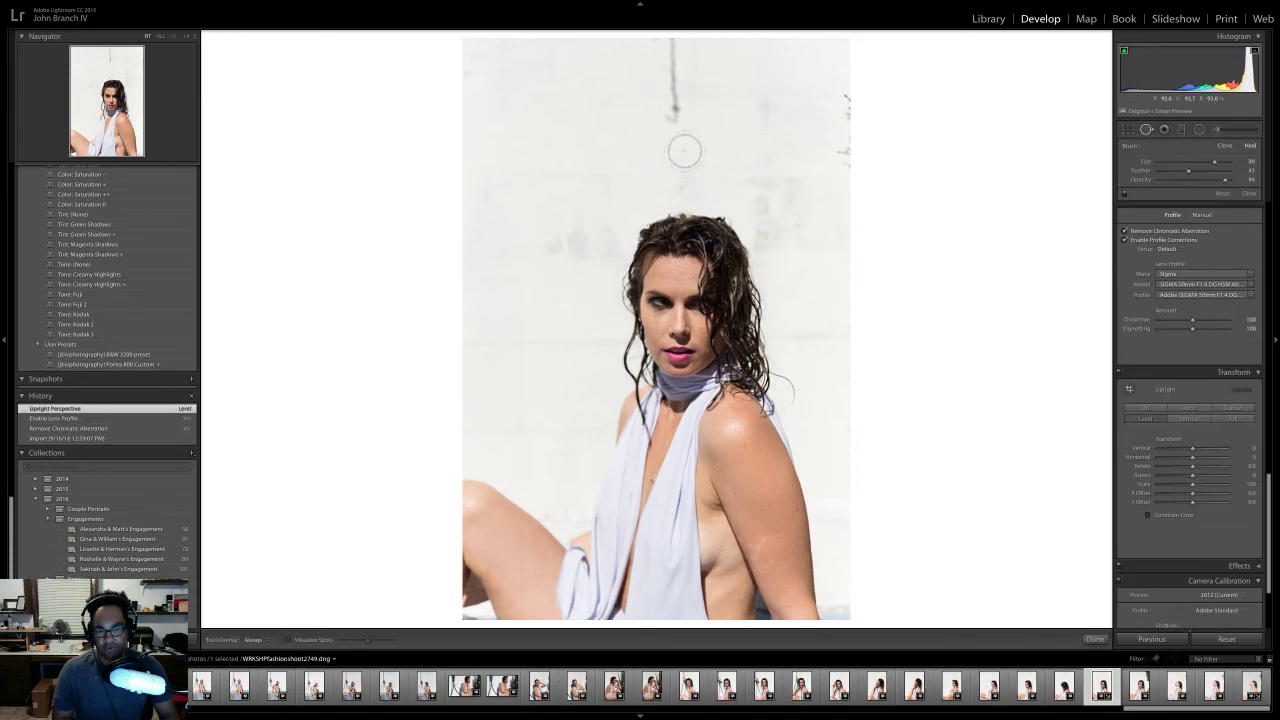
{"action": "left_click_drag", "start_coordinate": [671, 124], "coordinate": [670, 42]}
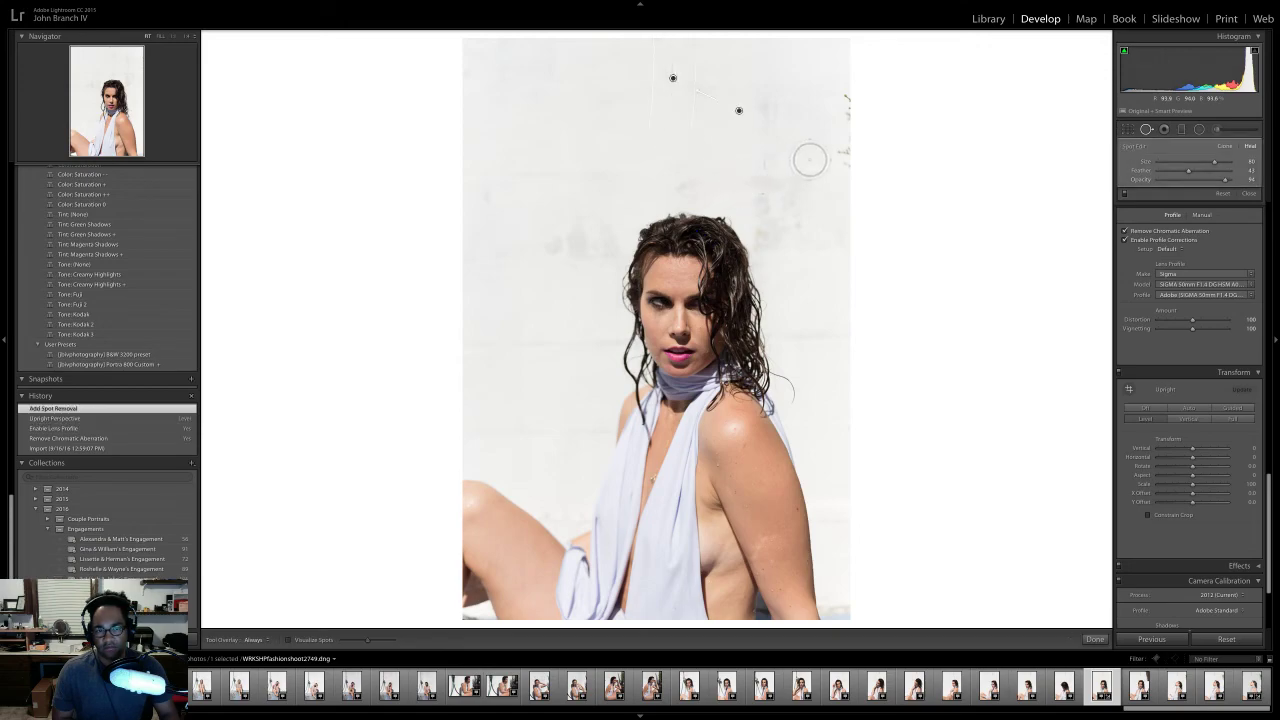
{"action": "left_click_drag", "start_coordinate": [842, 168], "coordinate": [842, 102]}
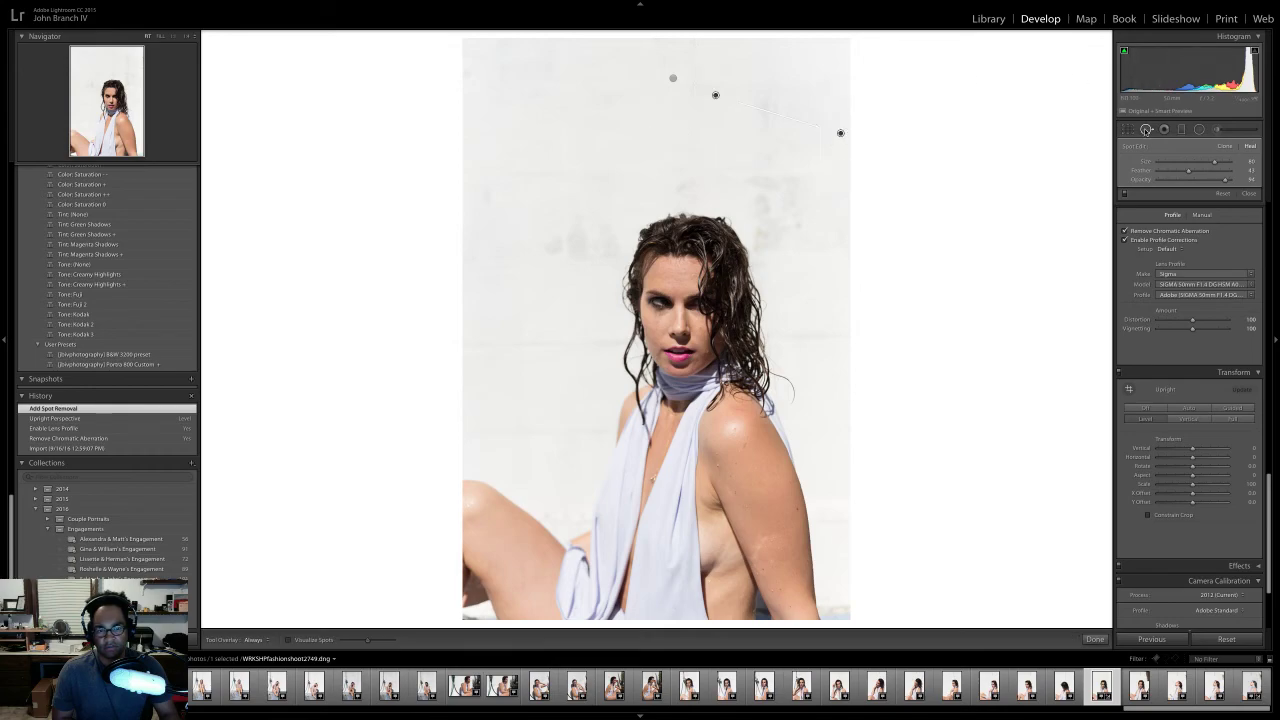
{"action": "left_click", "coordinate": [1146, 129]}
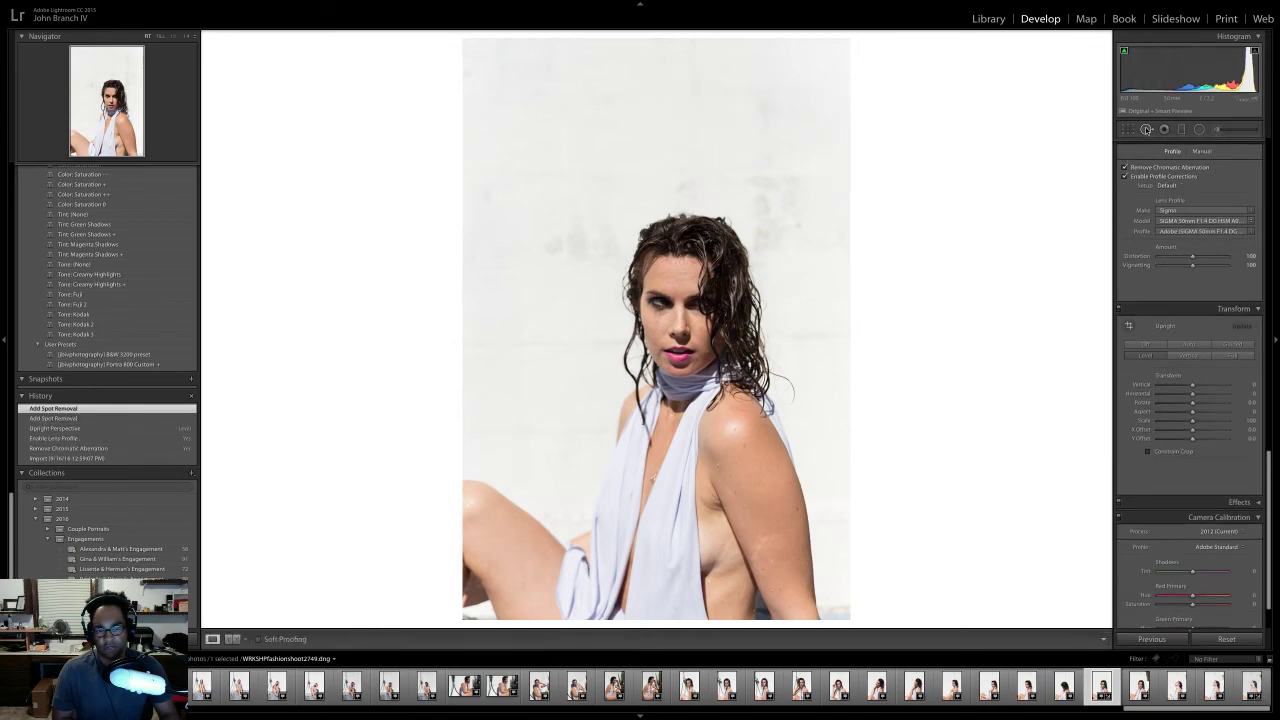
- Crop the portrait tighter at its original aspect ratio, trimming the empty wall above the head and reframing the model
{"action": "left_click", "coordinate": [1127, 129]}
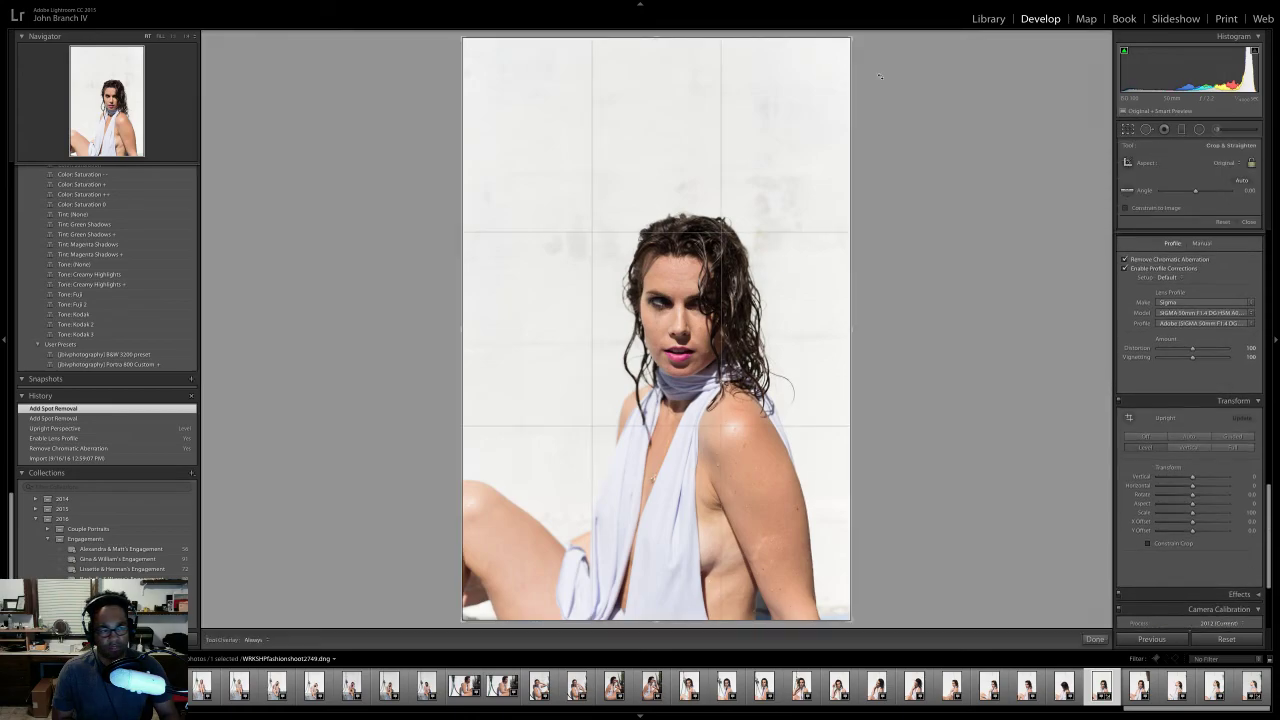
{"action": "left_click_drag", "start_coordinate": [663, 36], "coordinate": [656, 58]}
{"action": "left_click_drag", "start_coordinate": [674, 106], "coordinate": [690, 105]}
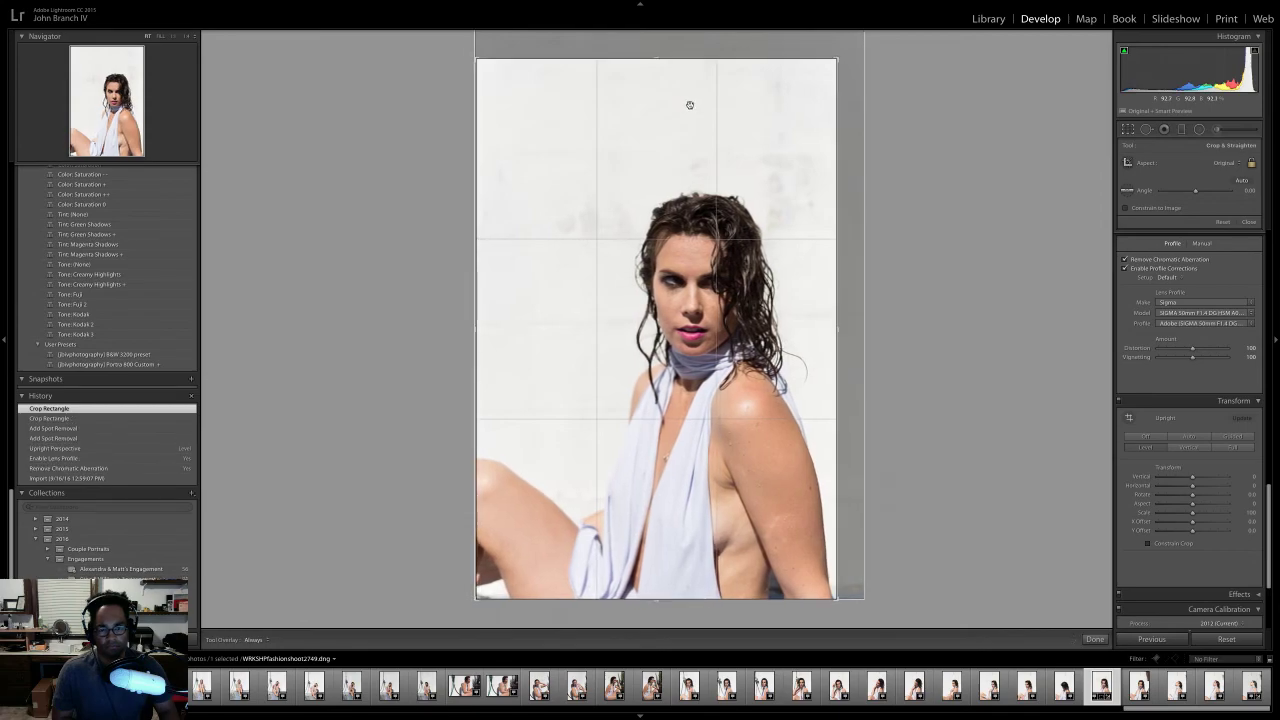
{"action": "key", "text": "Return"}
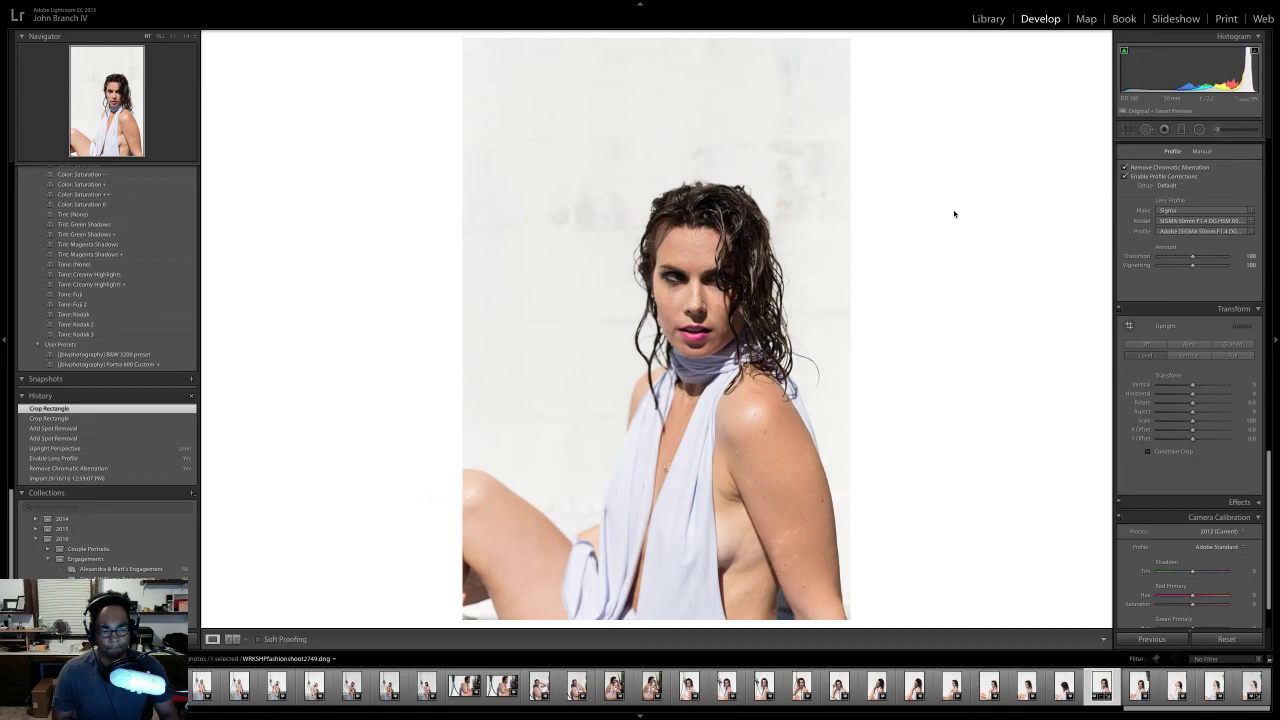
- Heal the small moles on the model's arm just above the elbow with Spot Removal at close zoom
{"action": "left_click", "coordinate": [1146, 129]}
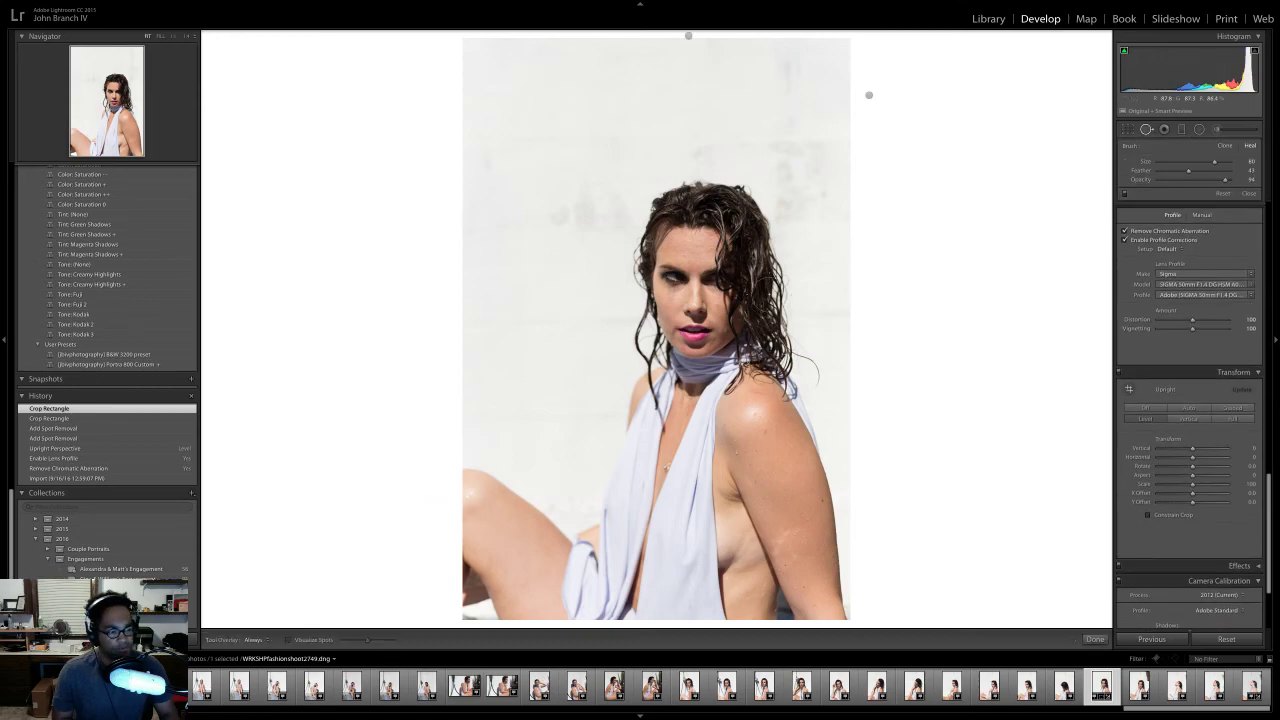
{"action": "left_click", "coordinate": [175, 38]}
{"action": "mouse_move", "coordinate": [107, 62]}
{"action": "left_mouse_down"}
{"action": "mouse_move", "coordinate": [106, 108]}
{"action": "mouse_move", "coordinate": [134, 152]}
{"action": "left_mouse_up"}
{"action": "scroll", "coordinate": [754, 441], "scroll_direction": "down", "scroll_amount": 10}
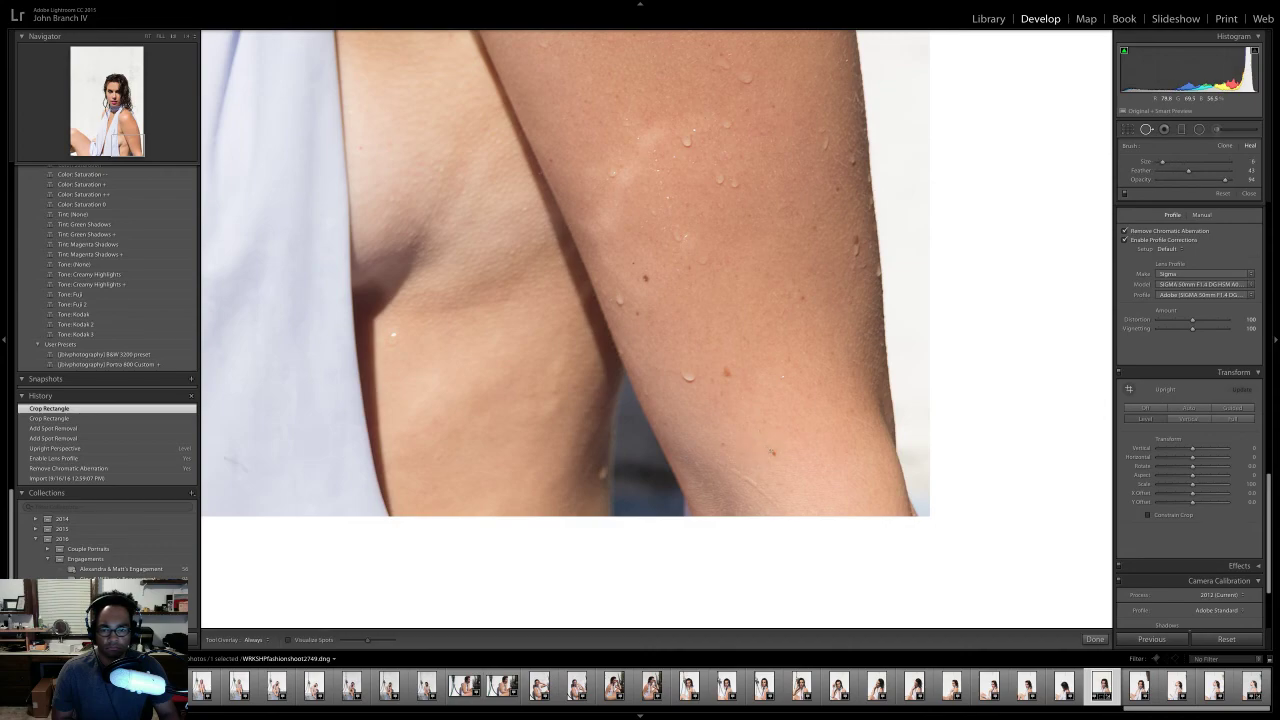
{"action": "scroll", "coordinate": [771, 451], "scroll_direction": "down", "scroll_amount": 5}
{"action": "left_click", "coordinate": [771, 453]}
{"action": "left_click", "coordinate": [721, 444]}
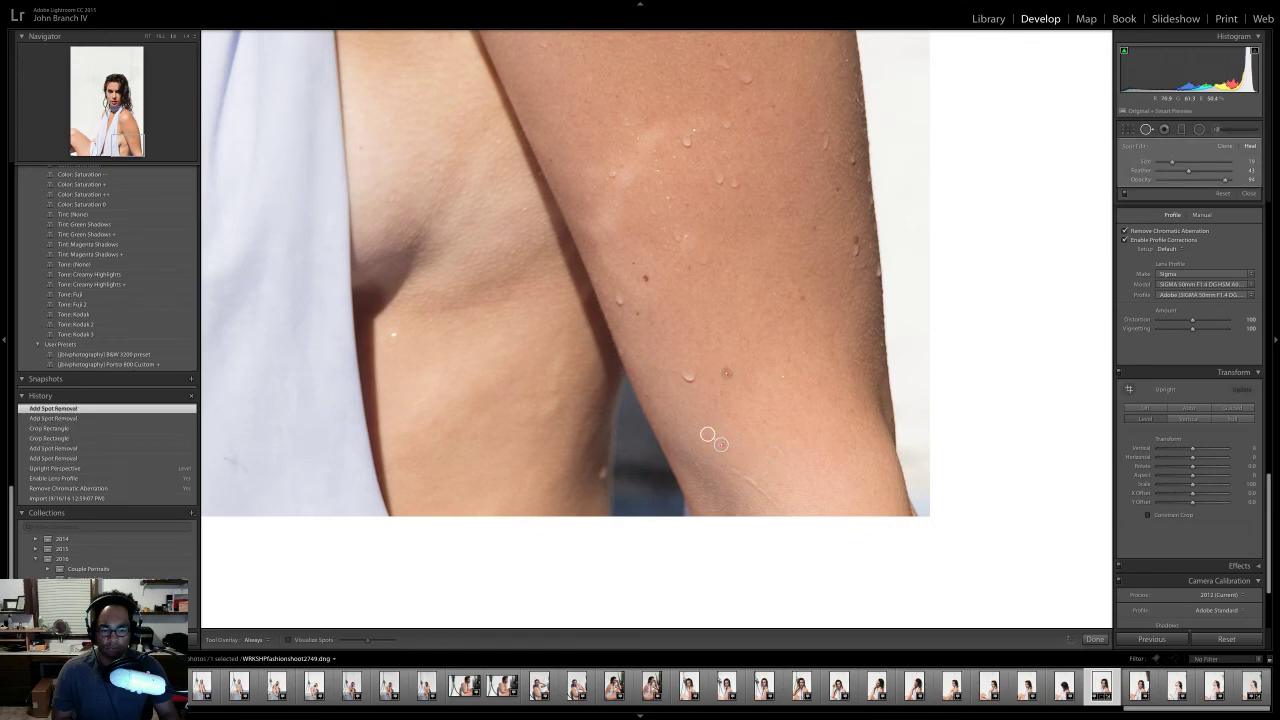
{"action": "scroll", "coordinate": [721, 444], "scroll_direction": "up", "scroll_amount": 4}
{"action": "left_click", "coordinate": [726, 372]}
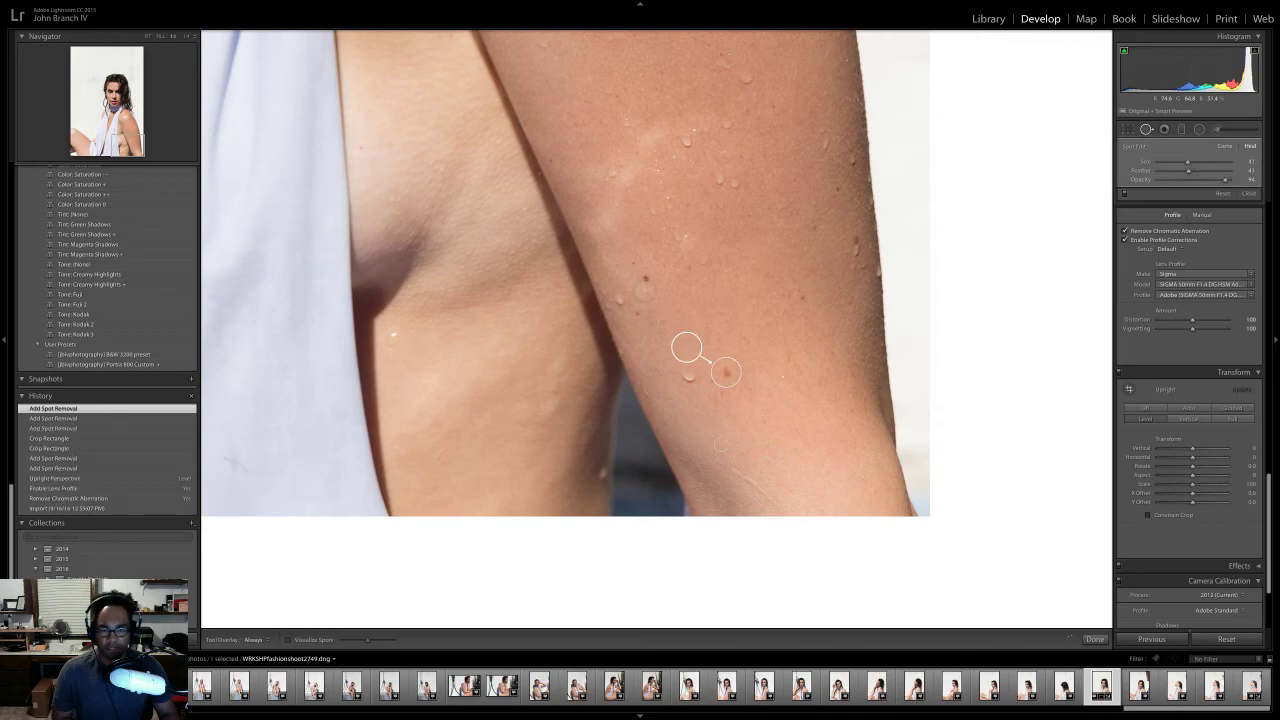
- Heal the remaining moles and spots across the middle of the arm and along its inner edge
{"action": "scroll", "coordinate": [645, 276], "scroll_direction": "down", "scroll_amount": 2}
{"action": "left_click", "coordinate": [645, 276]}
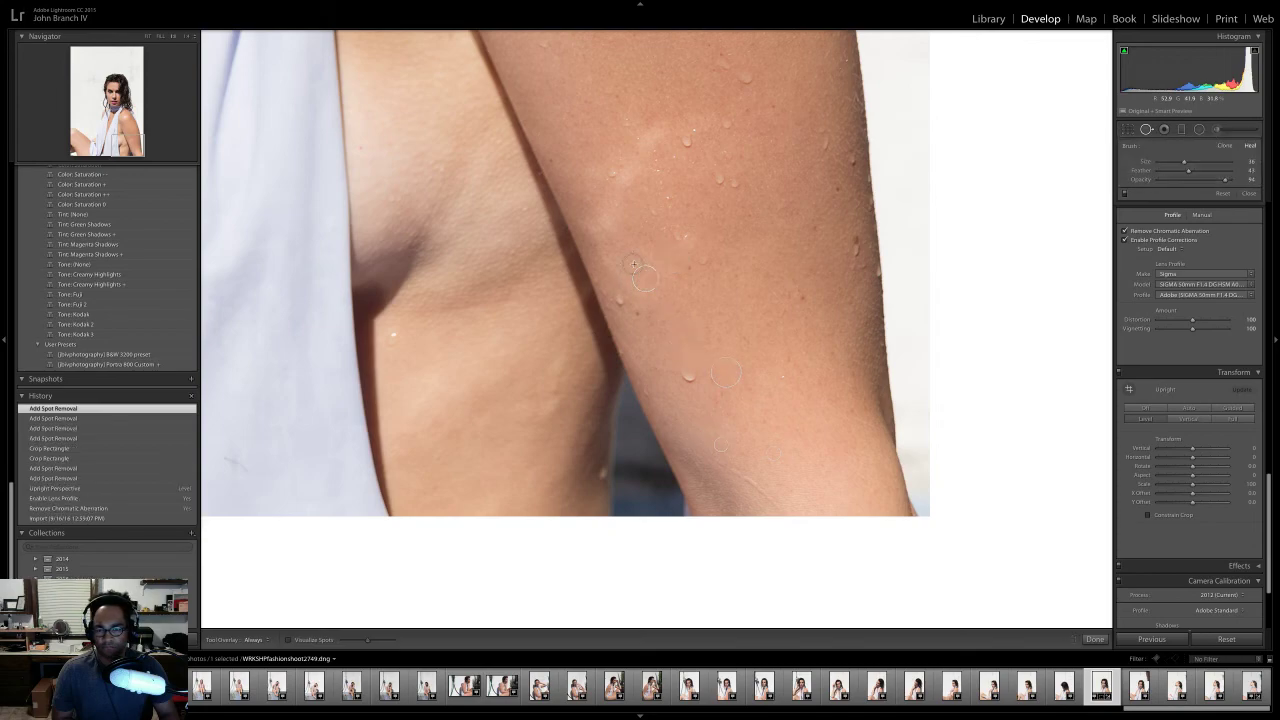
{"action": "left_click", "coordinate": [686, 269]}
{"action": "left_click", "coordinate": [625, 277]}
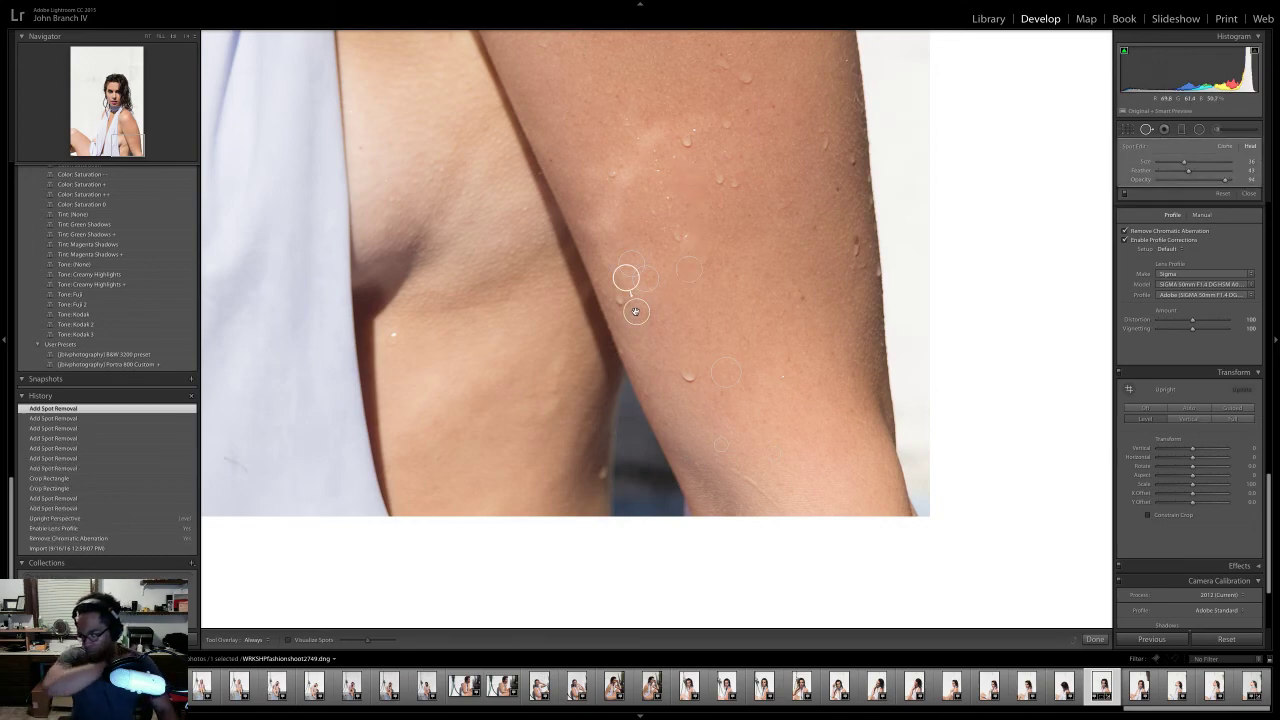
{"action": "left_click", "coordinate": [804, 299]}
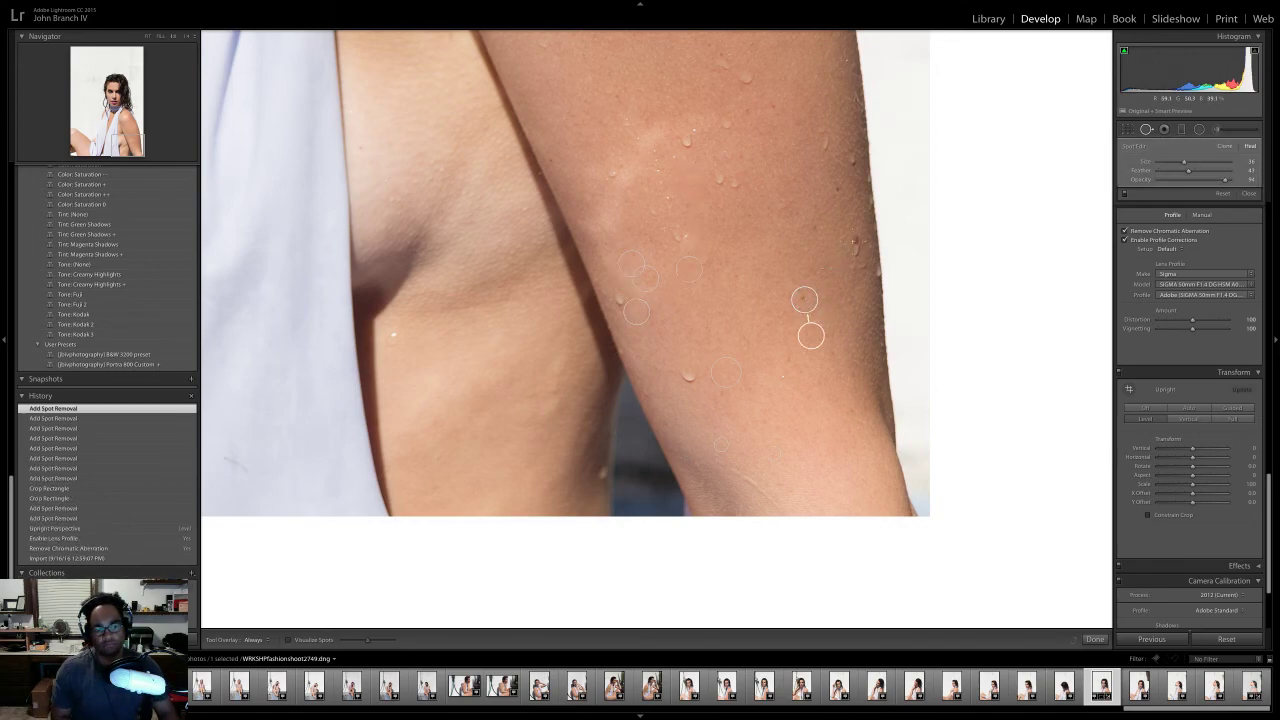
{"action": "left_click", "coordinate": [853, 236]}
{"action": "left_click", "coordinate": [837, 184]}
{"action": "left_click", "coordinate": [813, 231]}
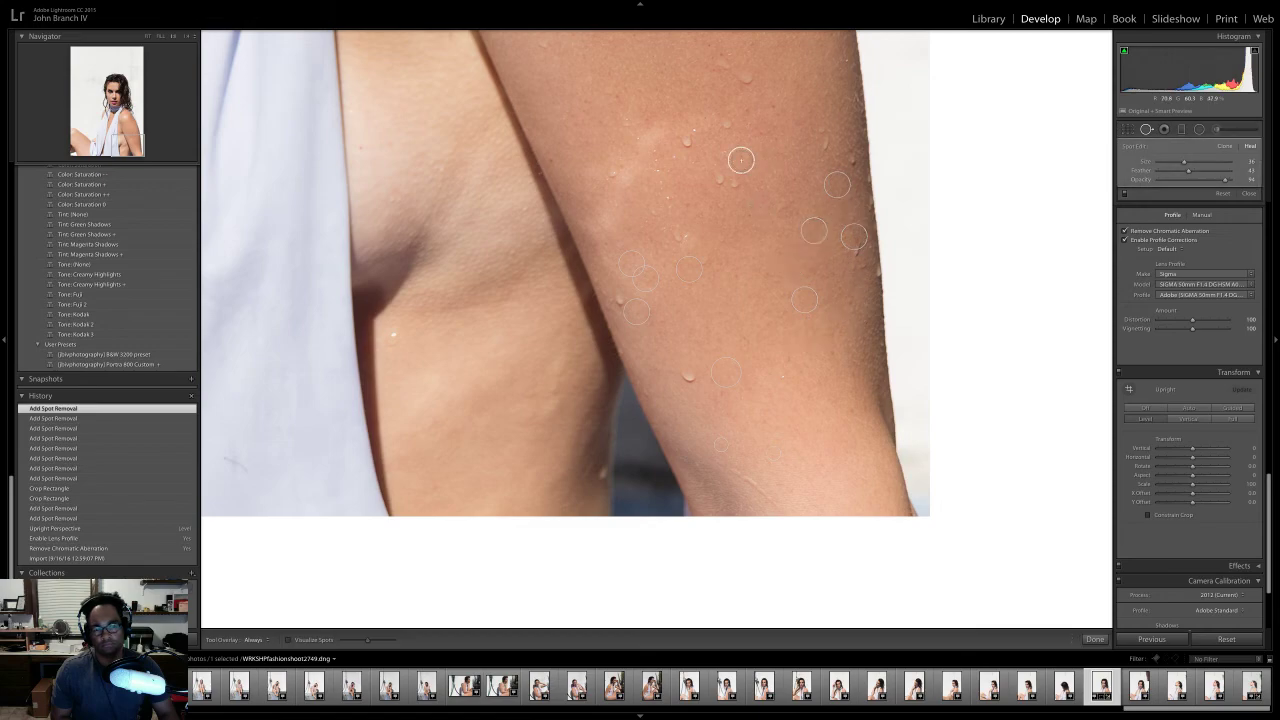
{"action": "left_click", "coordinate": [745, 107]}
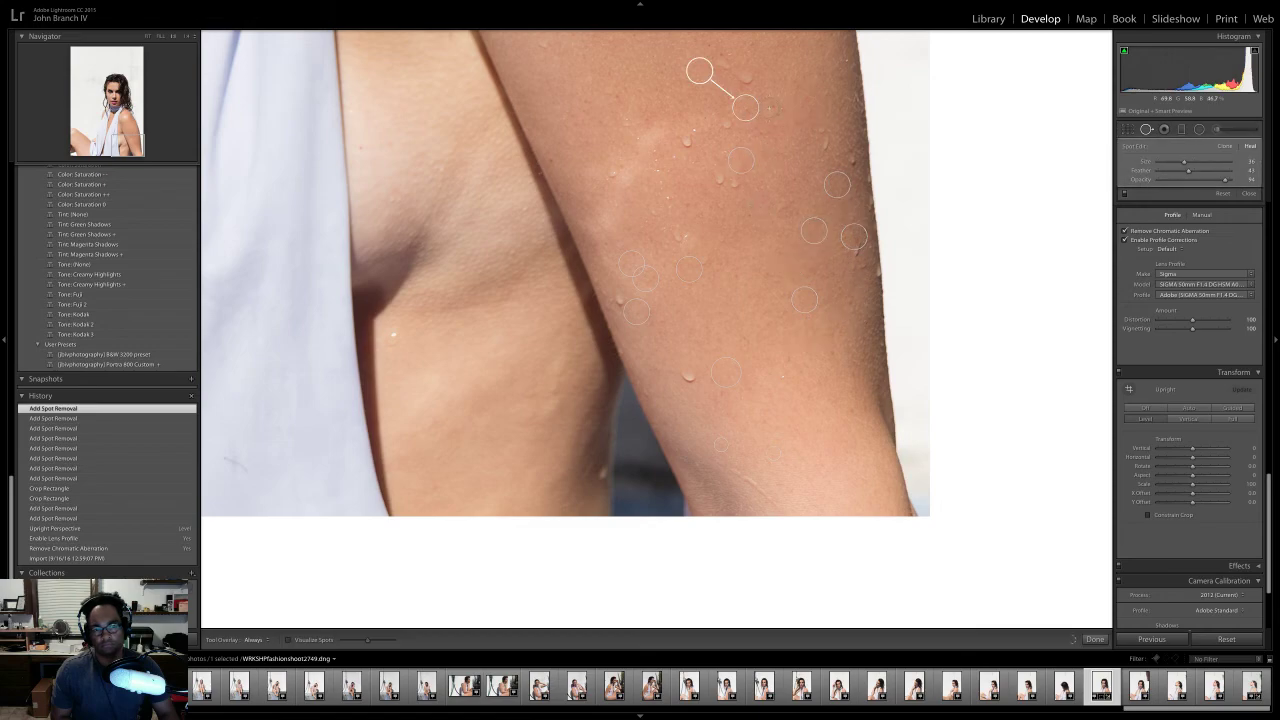
{"action": "left_click", "coordinate": [556, 159]}
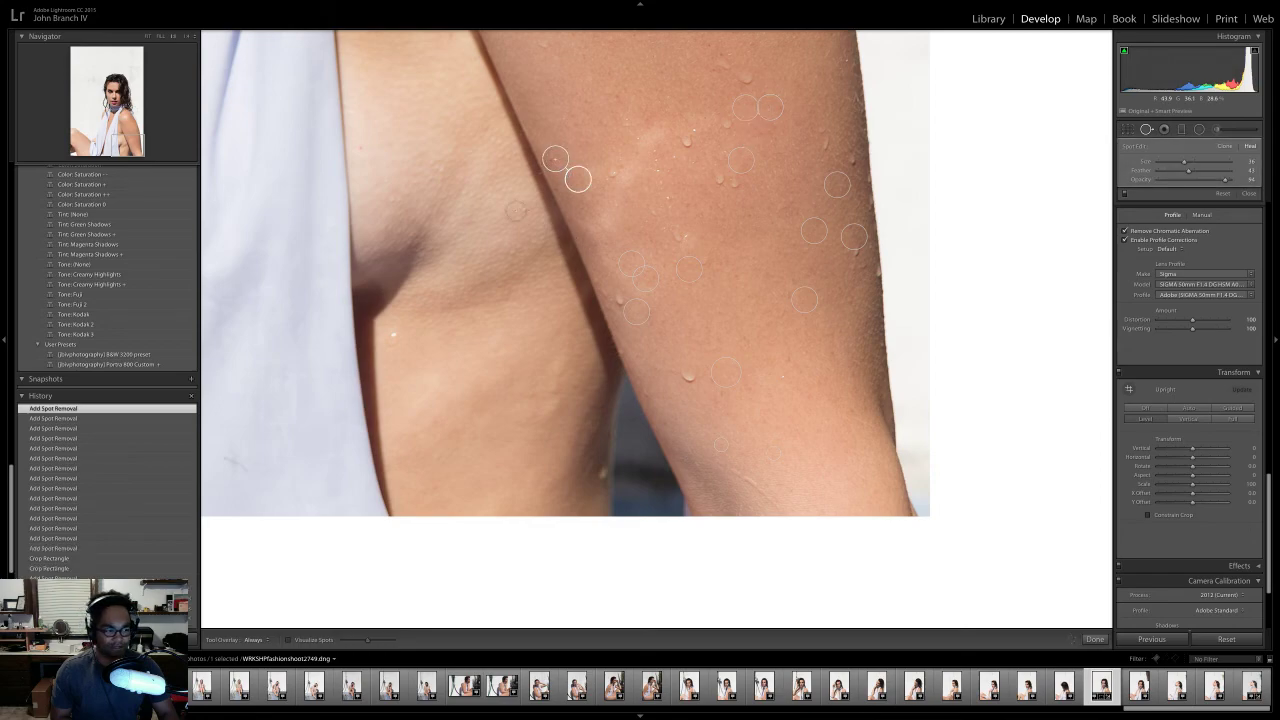
- Heal the moles and dark spots on the upper arm, including the large one near its outer edge
{"action": "left_click", "coordinate": [125, 133]}
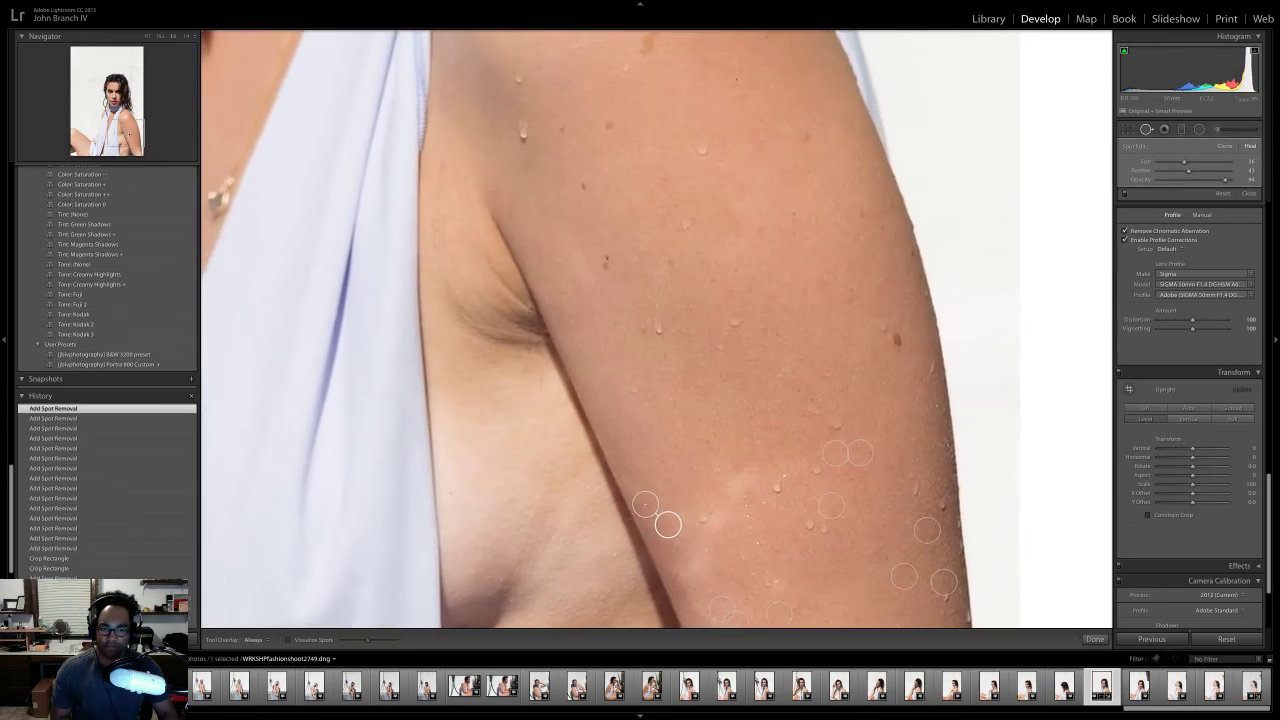
{"action": "left_click", "coordinate": [899, 341]}
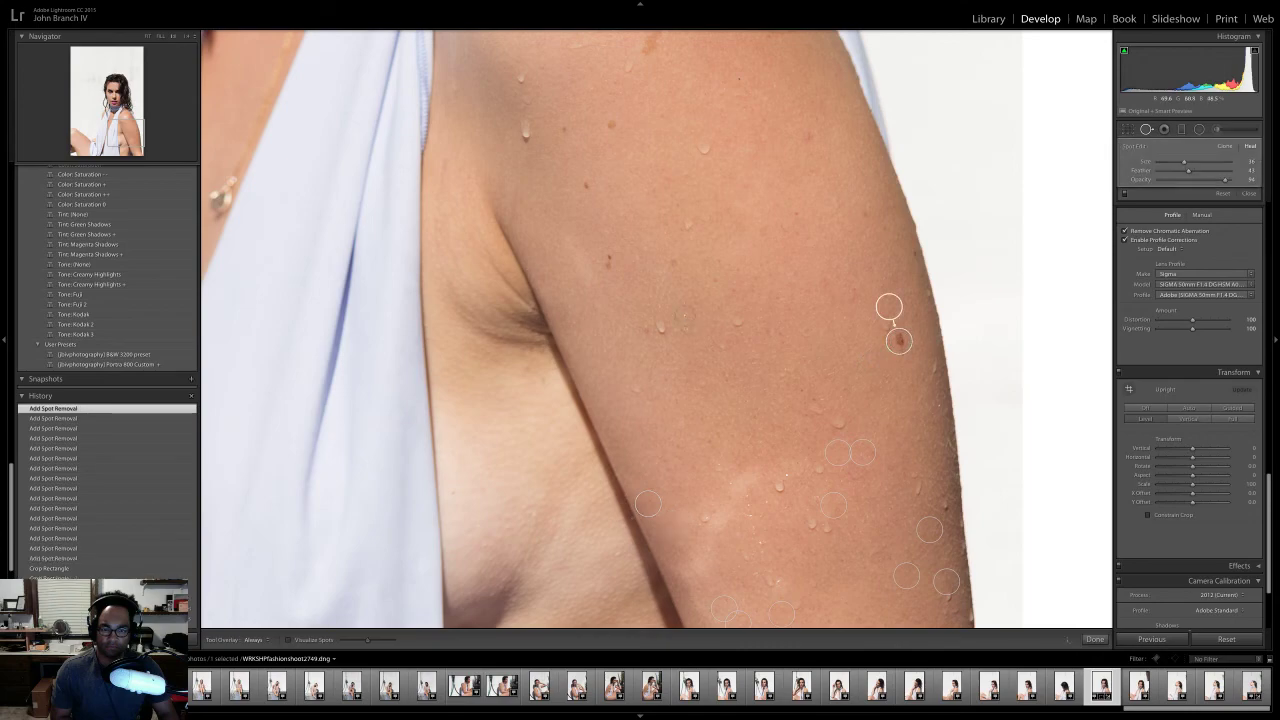
{"action": "left_click", "coordinate": [608, 261]}
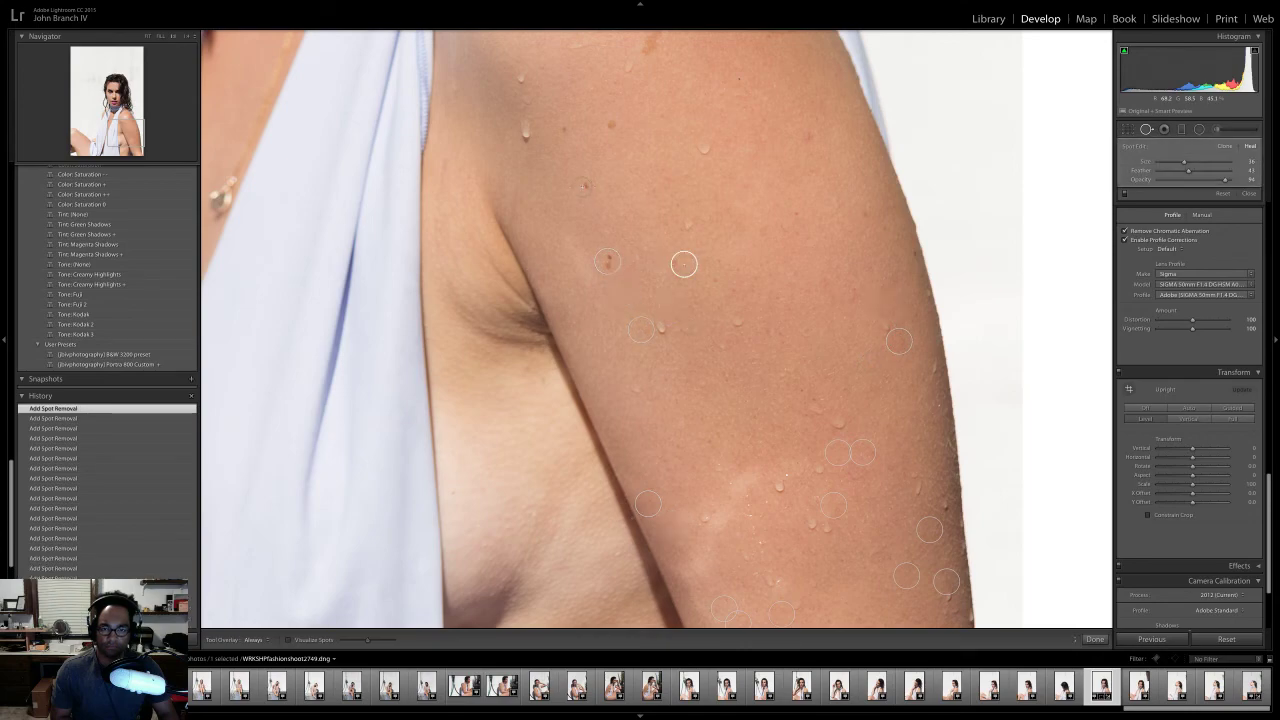
{"action": "left_click", "coordinate": [565, 129]}
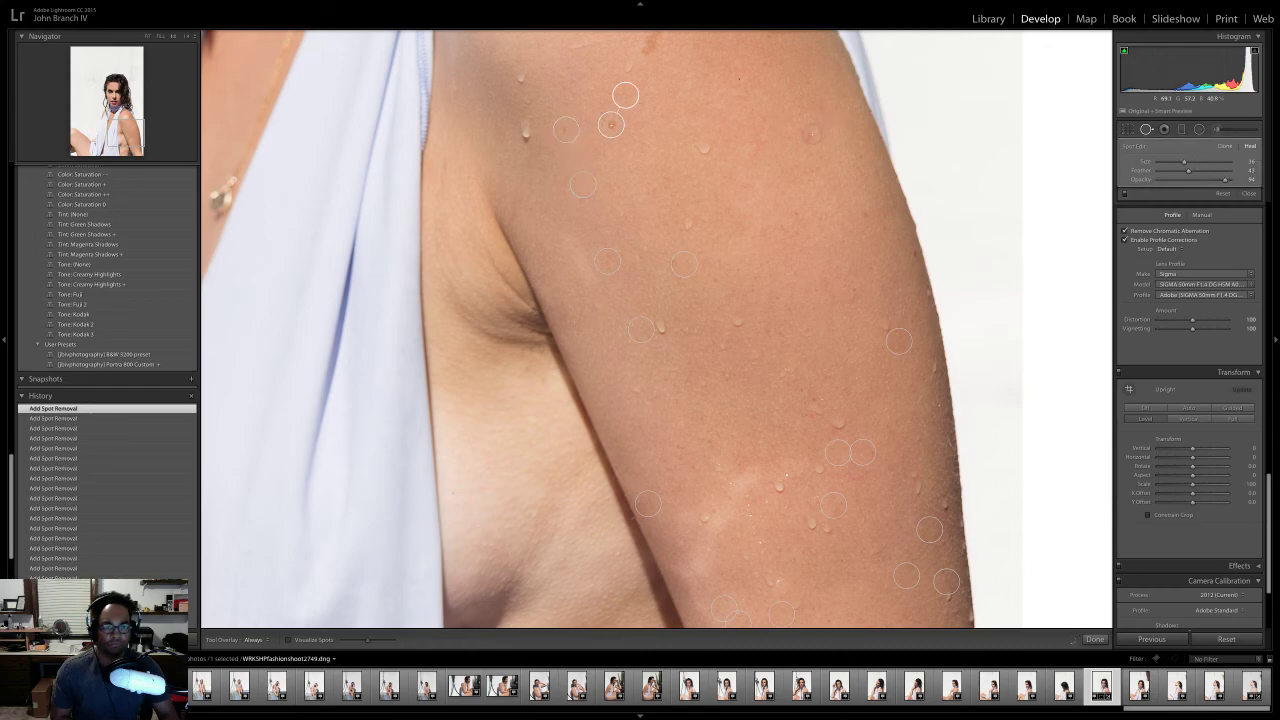
{"action": "left_click", "coordinate": [805, 132]}
{"action": "left_click", "coordinate": [797, 211]}
{"action": "left_click", "coordinate": [859, 215]}
{"action": "left_click", "coordinate": [897, 221]}
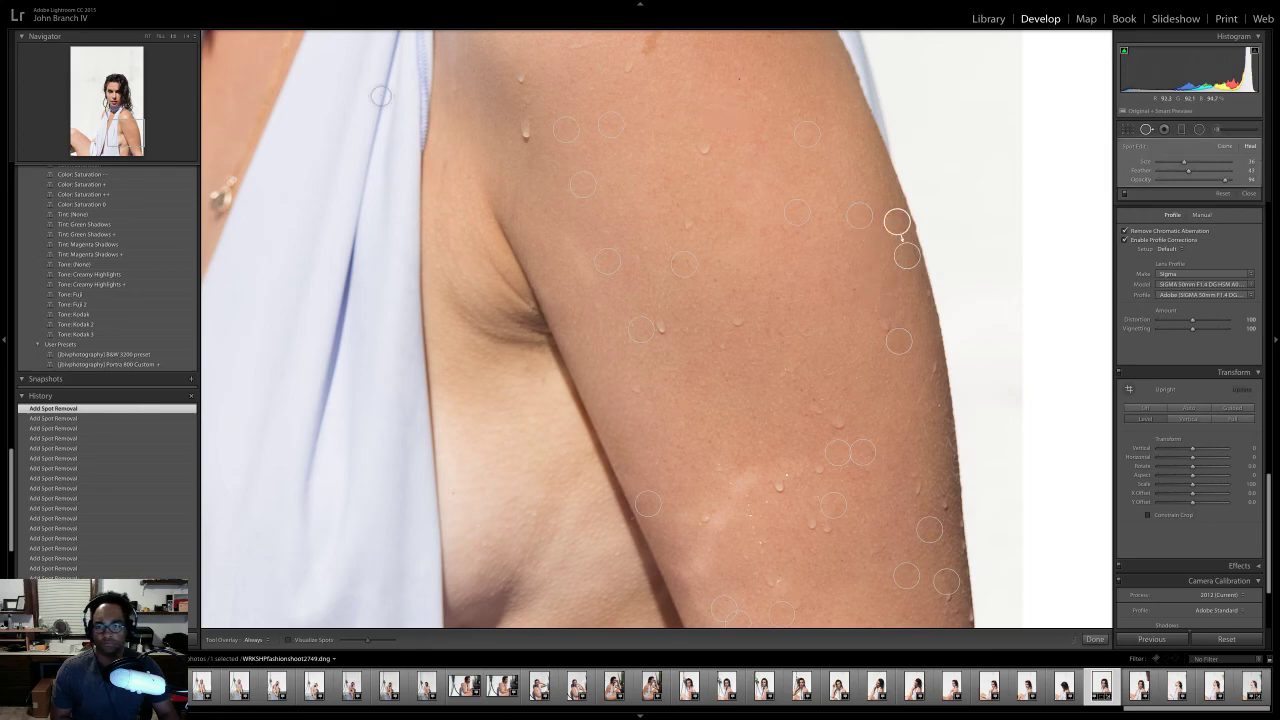
- Heal the shoulder blemishes, using a larger spot for the brown patch and smaller ones for the surrounding marks
{"action": "left_click", "coordinate": [140, 122]}
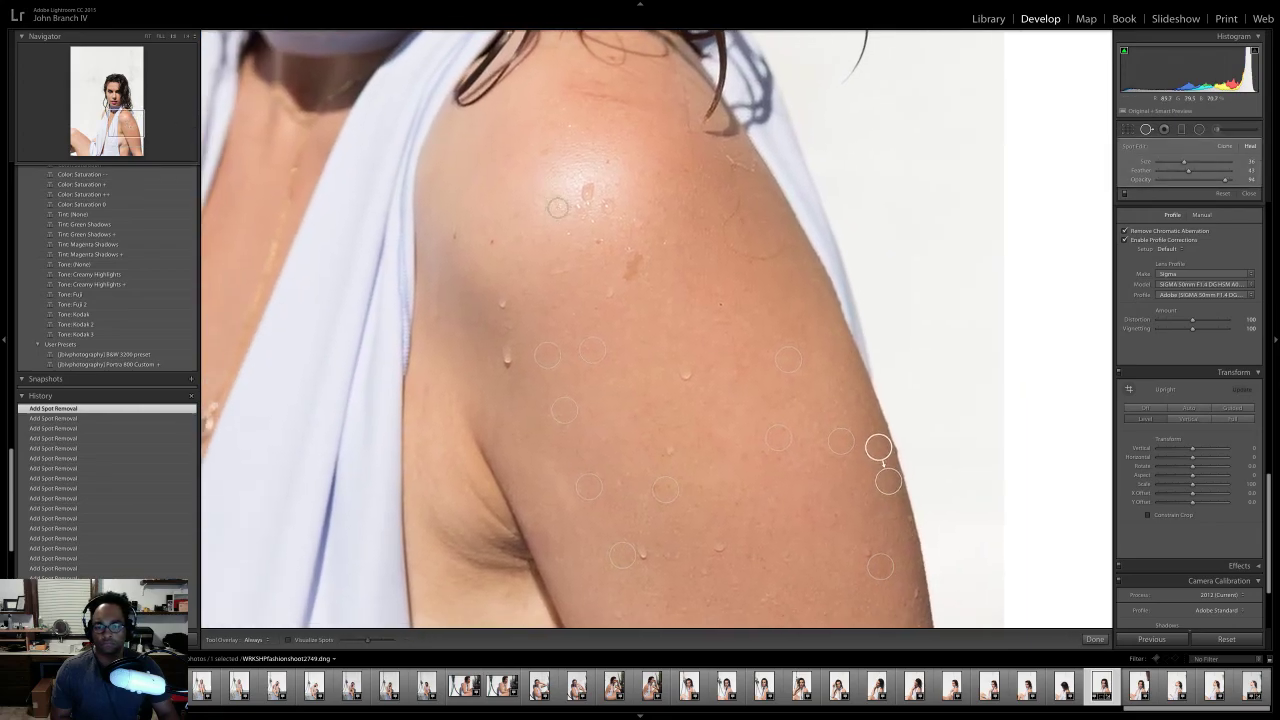
{"action": "scroll", "coordinate": [720, 302], "scroll_direction": "down", "scroll_amount": 3}
{"action": "left_click", "coordinate": [719, 303]}
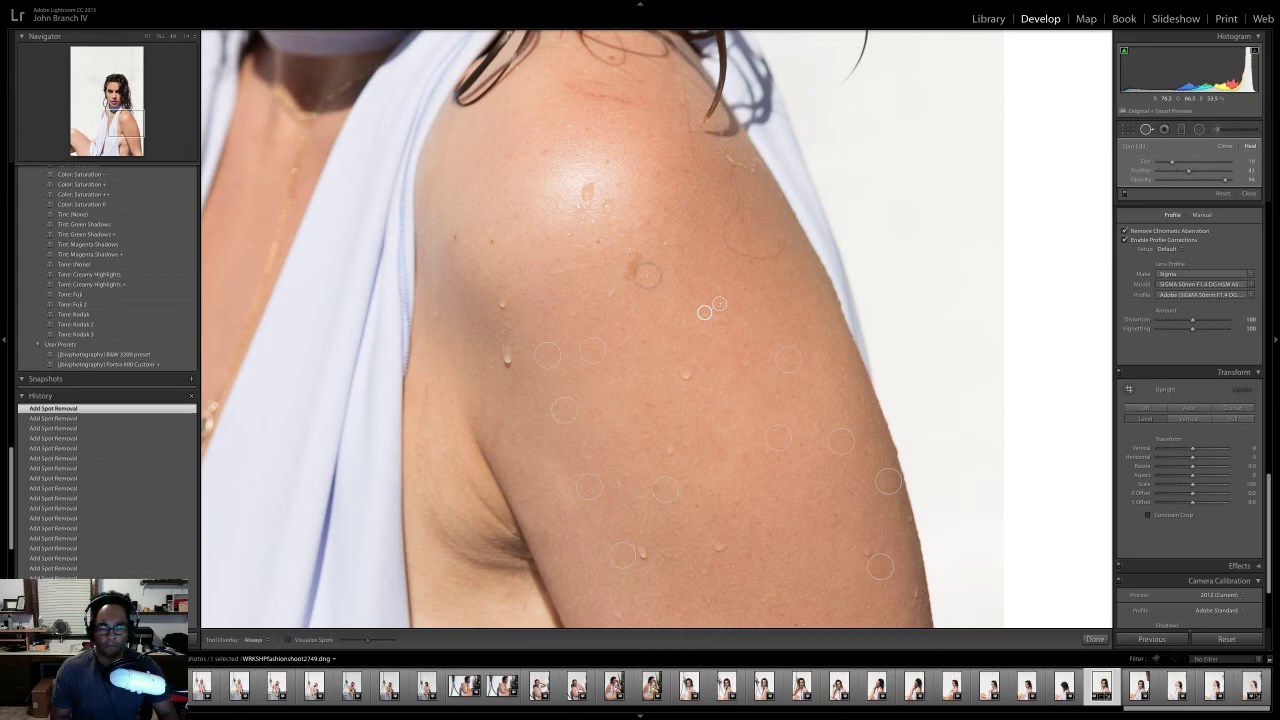
{"action": "scroll", "coordinate": [635, 267], "scroll_direction": "up", "scroll_amount": 5}
{"action": "left_click", "coordinate": [635, 267]}
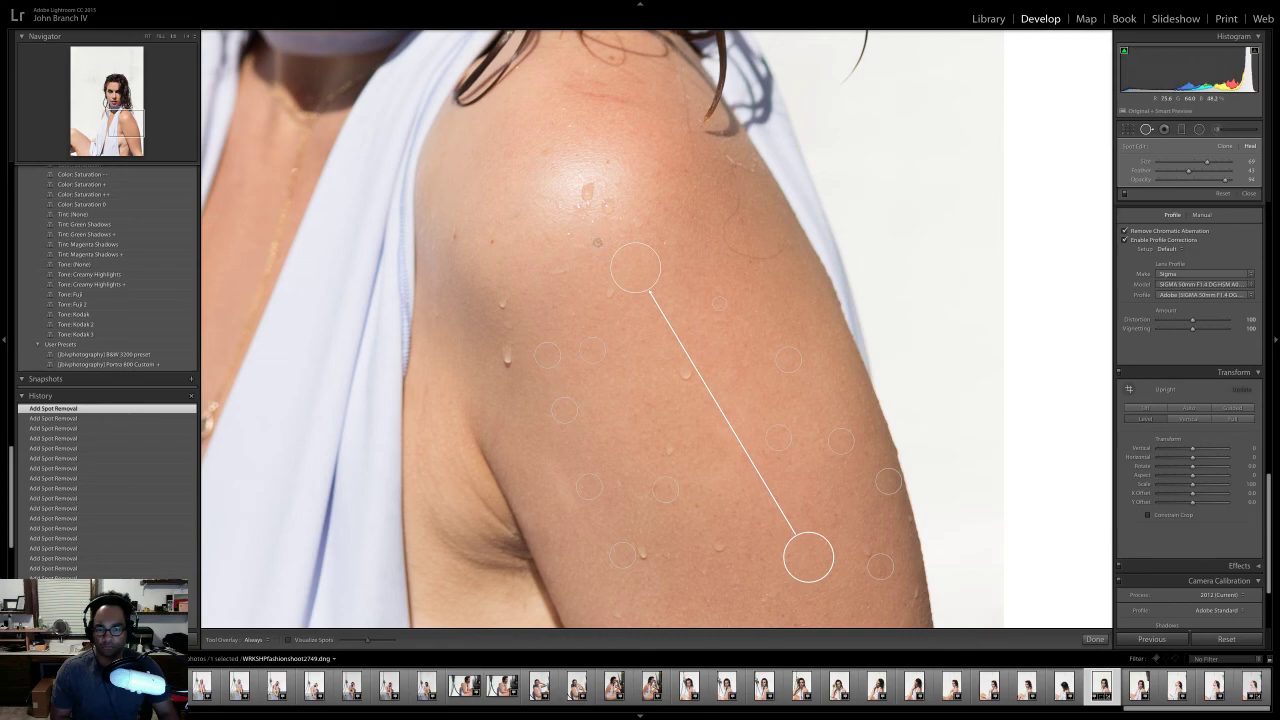
{"action": "left_click", "coordinate": [492, 241]}
{"action": "left_click", "coordinate": [453, 235]}
{"action": "left_click", "coordinate": [492, 265]}
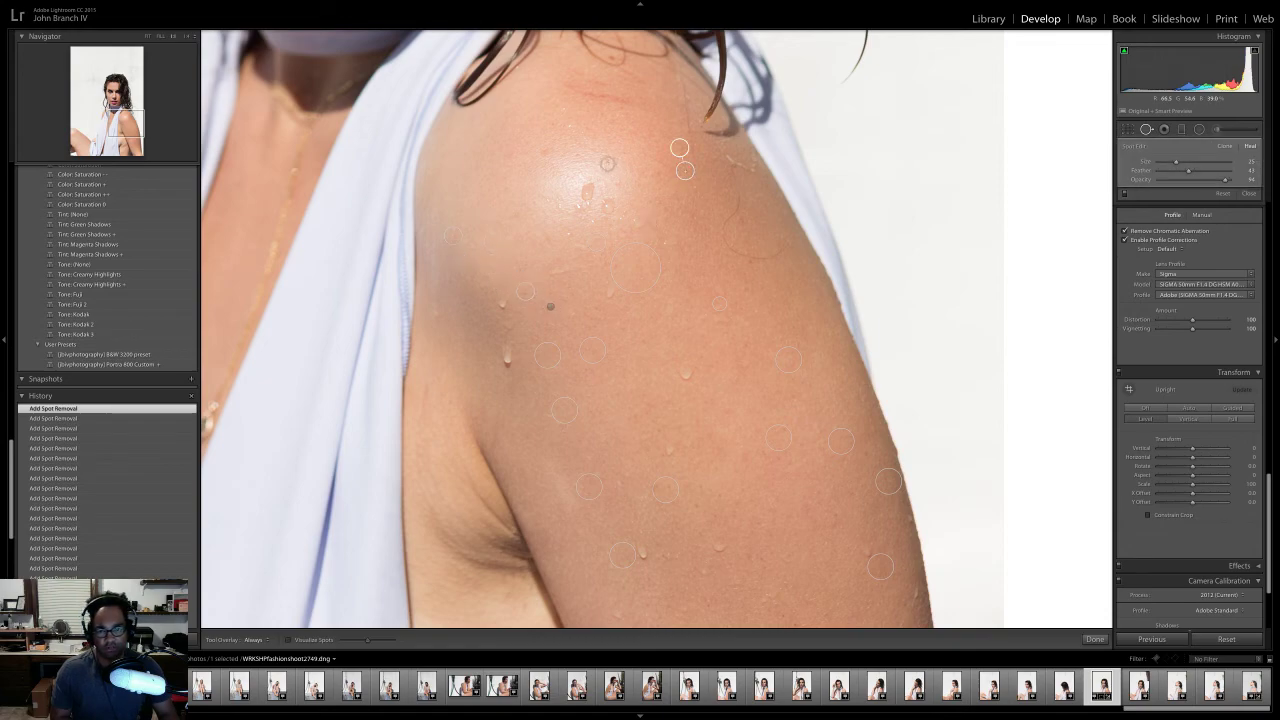
{"action": "left_click", "coordinate": [623, 156]}
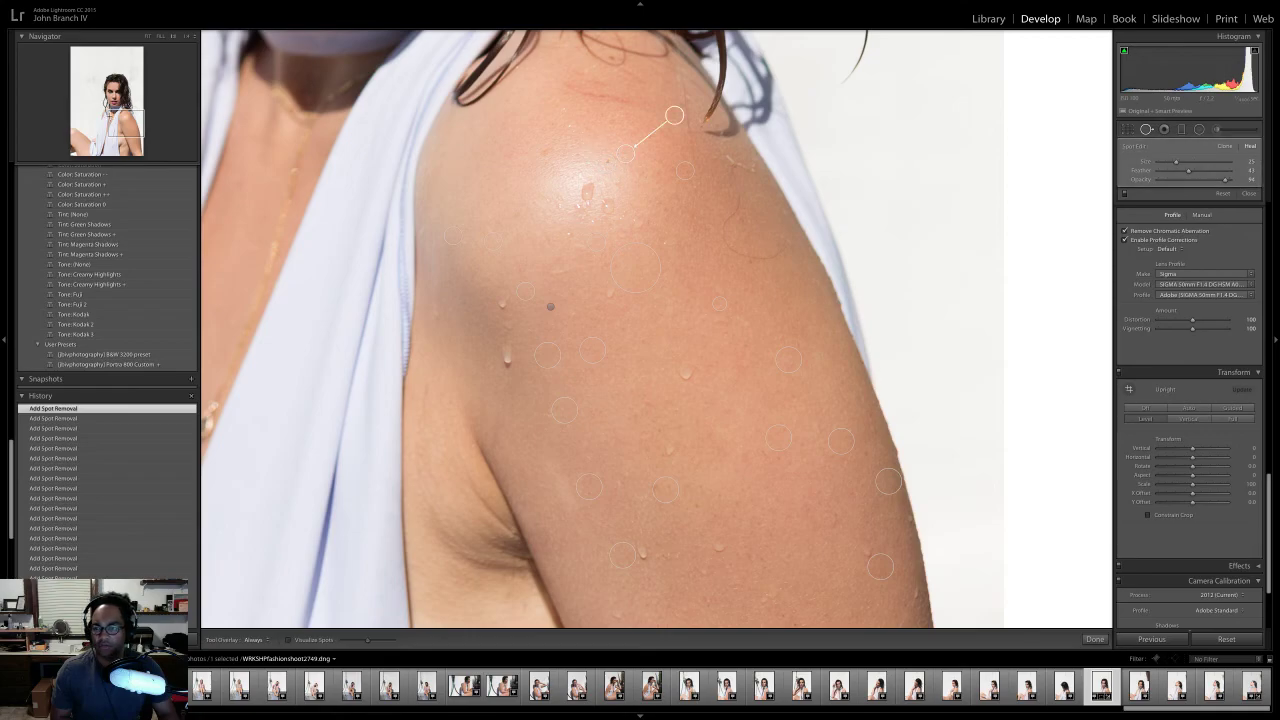
- Brush out the red scratch marks on top of the shoulder, just below the hair, with Spot Removal
{"action": "left_click", "coordinate": [112, 110]}
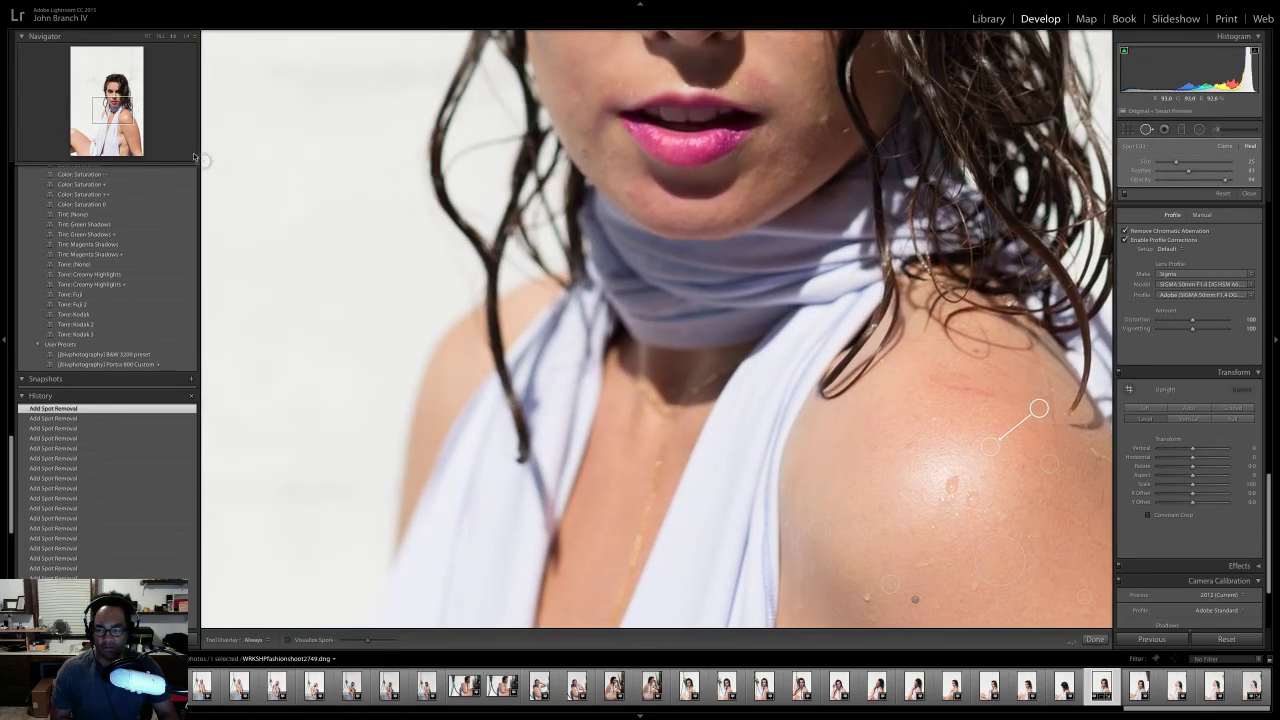
{"action": "left_click_drag", "start_coordinate": [107, 112], "coordinate": [112, 114]}
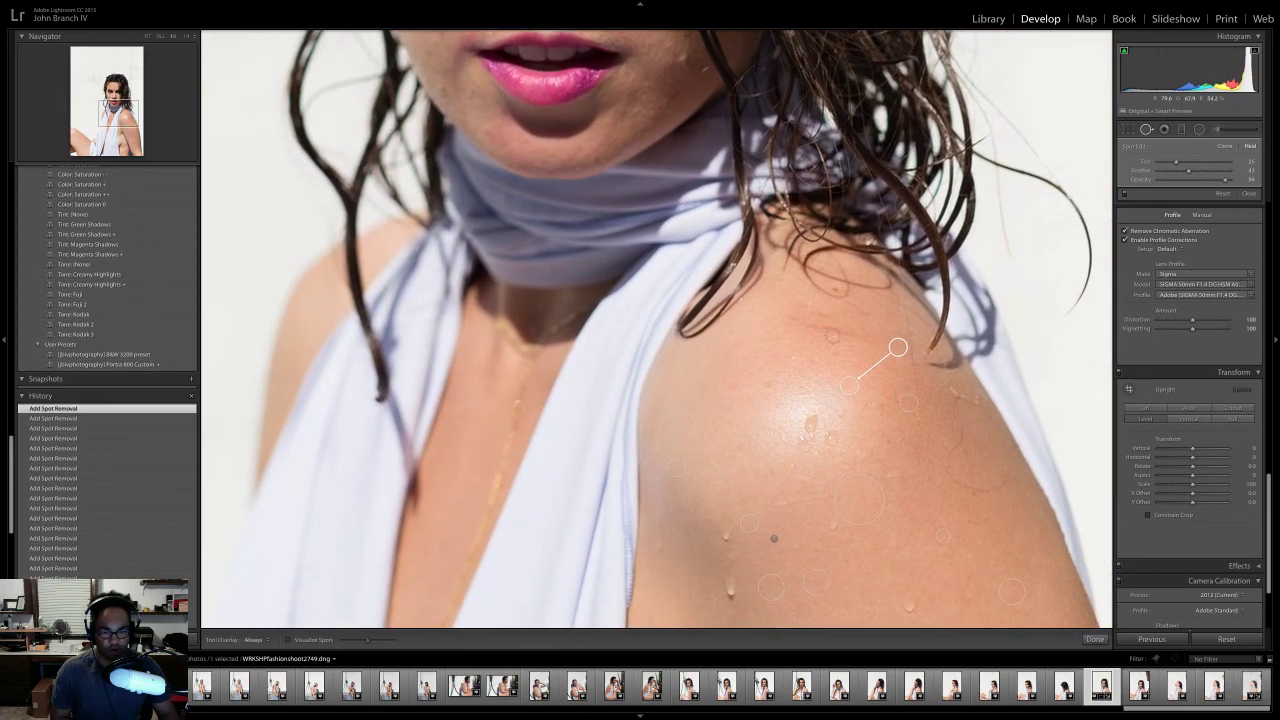
{"action": "mouse_move", "coordinate": [866, 336]}
{"action": "left_mouse_down"}
{"action": "mouse_move", "coordinate": [803, 326]}
{"action": "mouse_move", "coordinate": [798, 310]}
{"action": "mouse_move", "coordinate": [824, 317]}
{"action": "mouse_move", "coordinate": [833, 295]}
{"action": "left_mouse_up"}
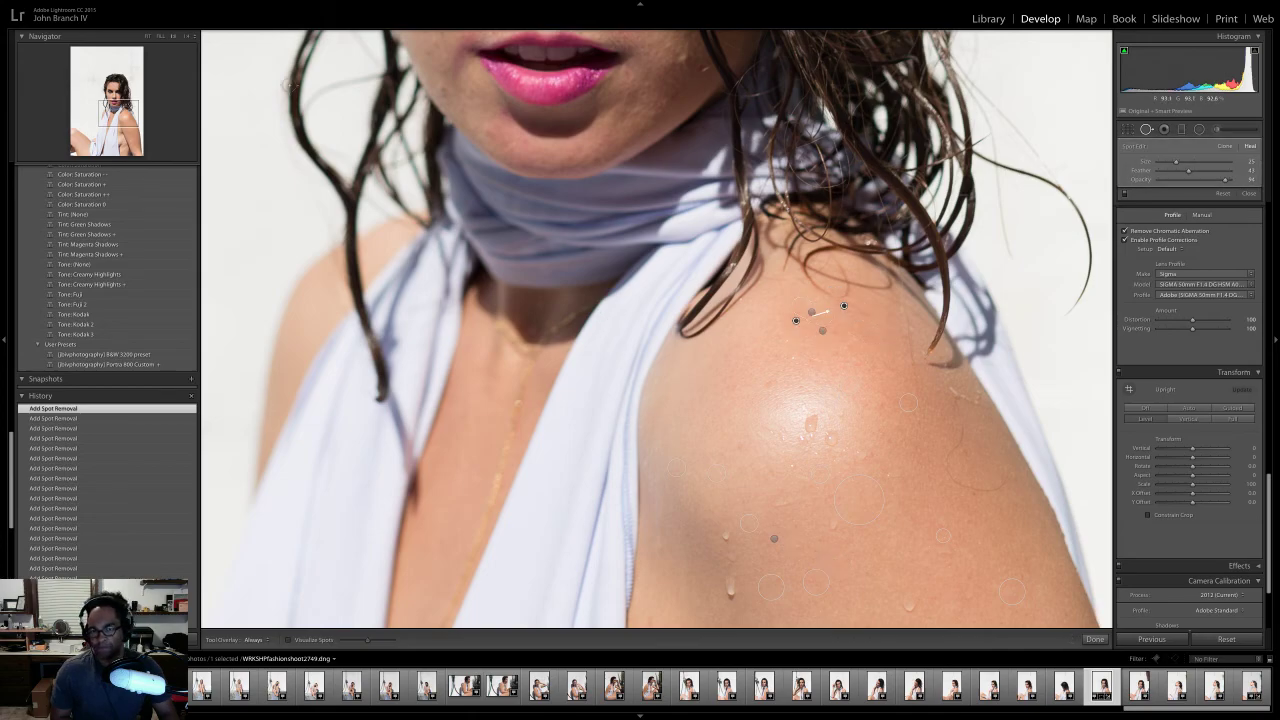
- Heal the blemishes on both of the model's cheeks and on her forehead
{"action": "scroll", "coordinate": [242, 160], "scroll_direction": "up", "scroll_amount": 4}
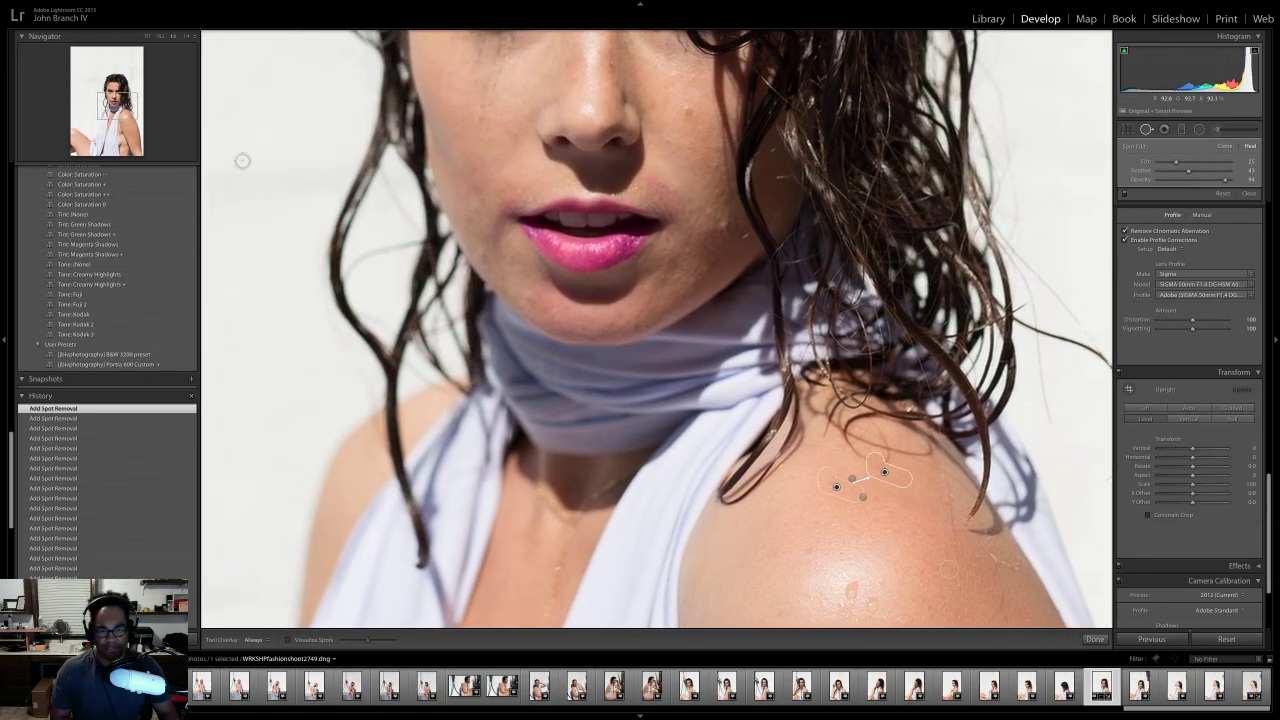
{"action": "scroll", "coordinate": [242, 160], "scroll_direction": "up", "scroll_amount": 5}
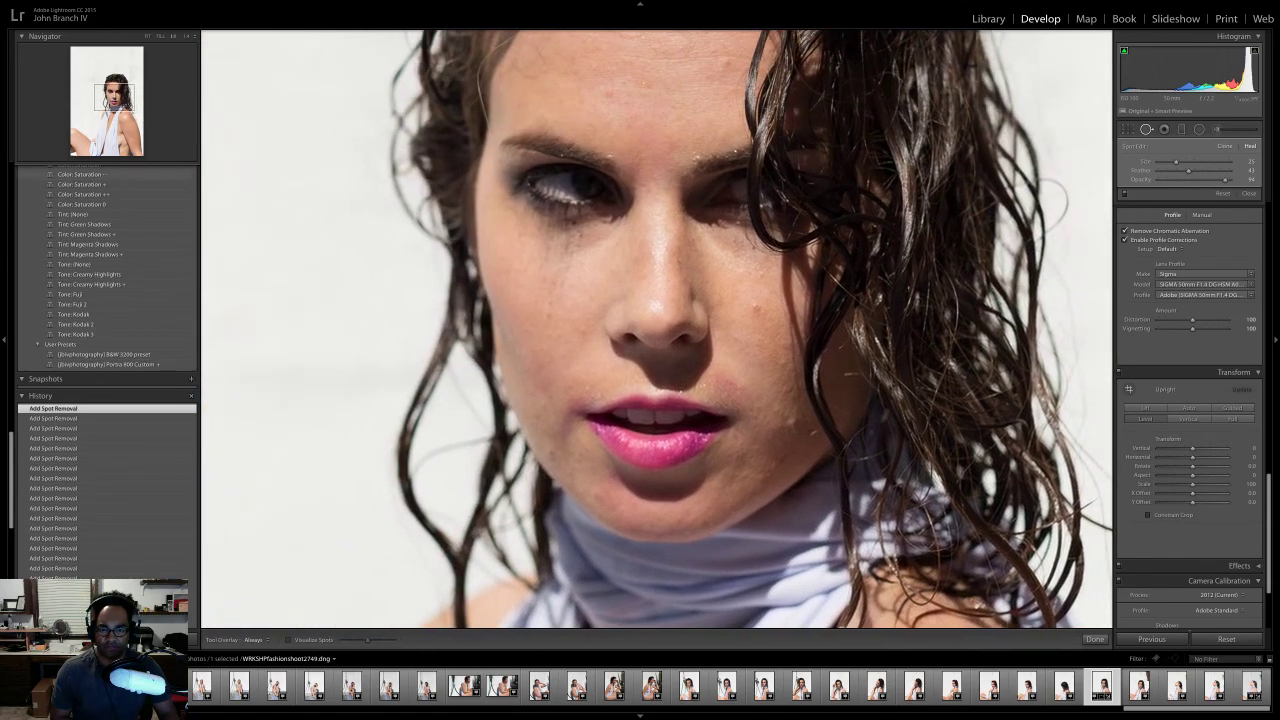
{"action": "left_click", "coordinate": [756, 308]}
{"action": "left_click", "coordinate": [792, 423]}
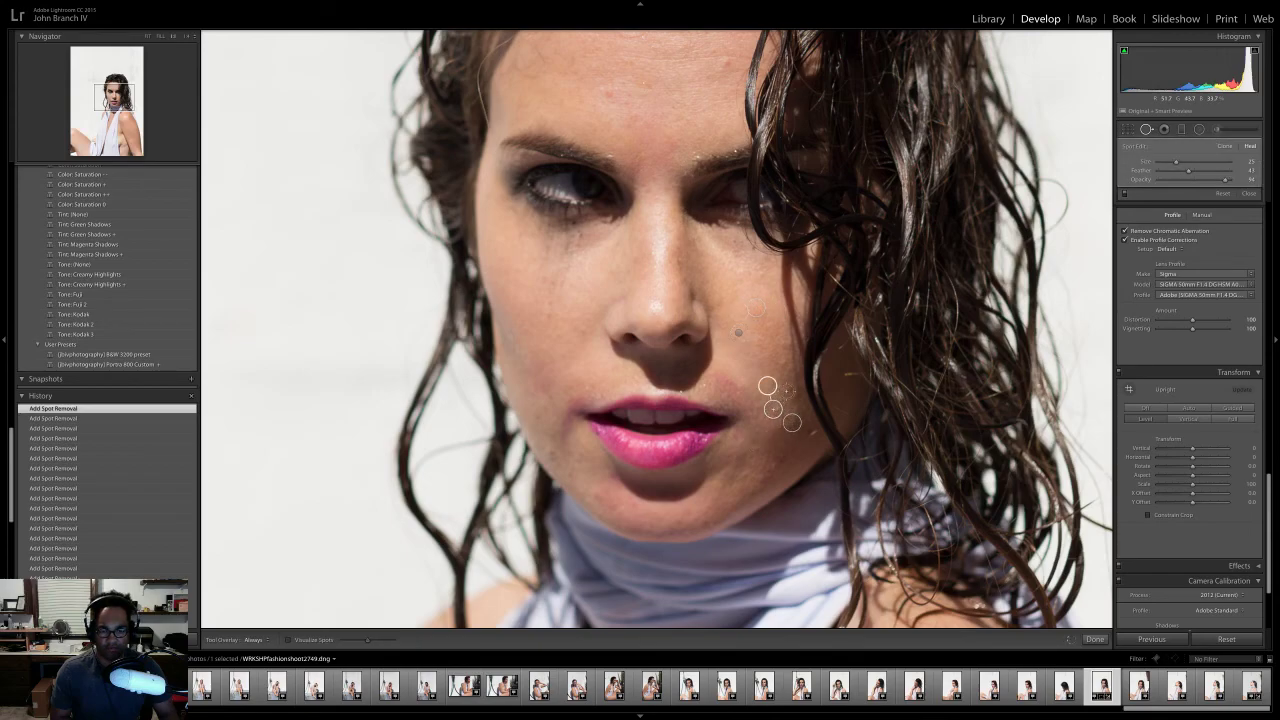
{"action": "left_click", "coordinate": [549, 304]}
{"action": "left_click", "coordinate": [549, 306]}
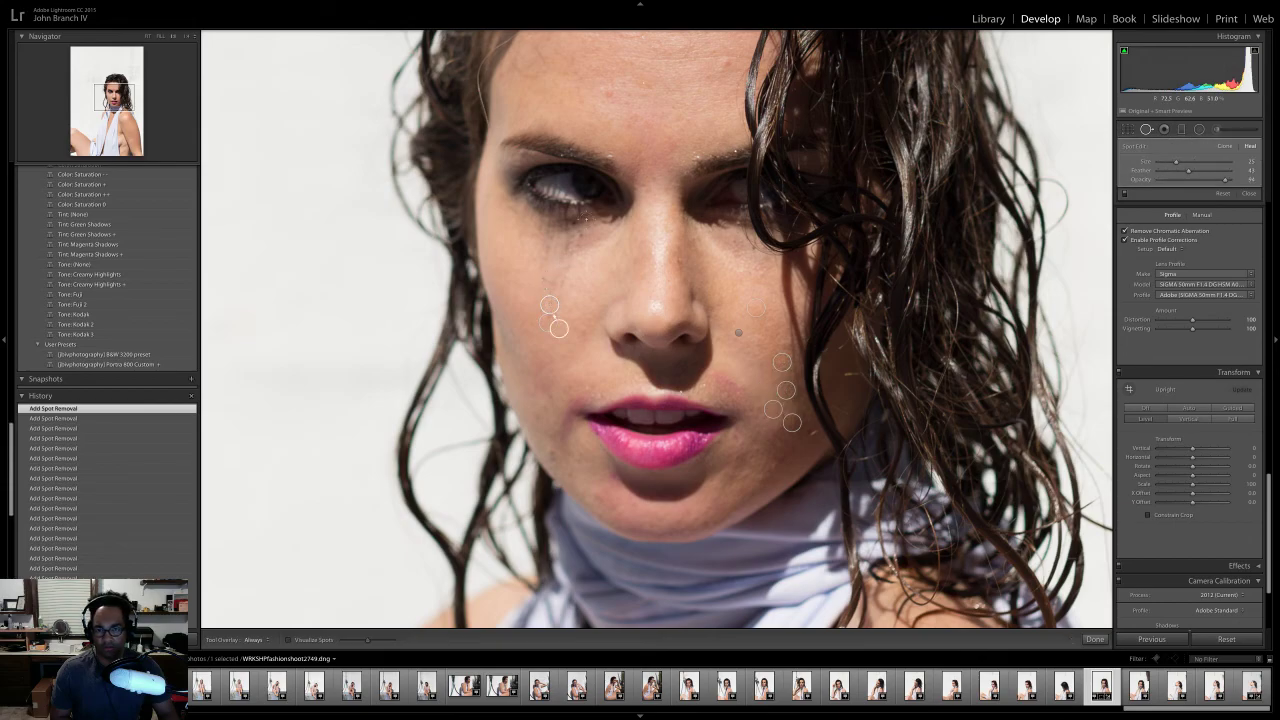
{"action": "left_click", "coordinate": [607, 95]}
{"action": "left_click", "coordinate": [720, 70]}
- Heal the small spots along the model's jawline and beside her mouth with a smaller brush
{"action": "left_click", "coordinate": [120, 92]}
{"action": "left_click_drag", "start_coordinate": [120, 92], "coordinate": [116, 108]}
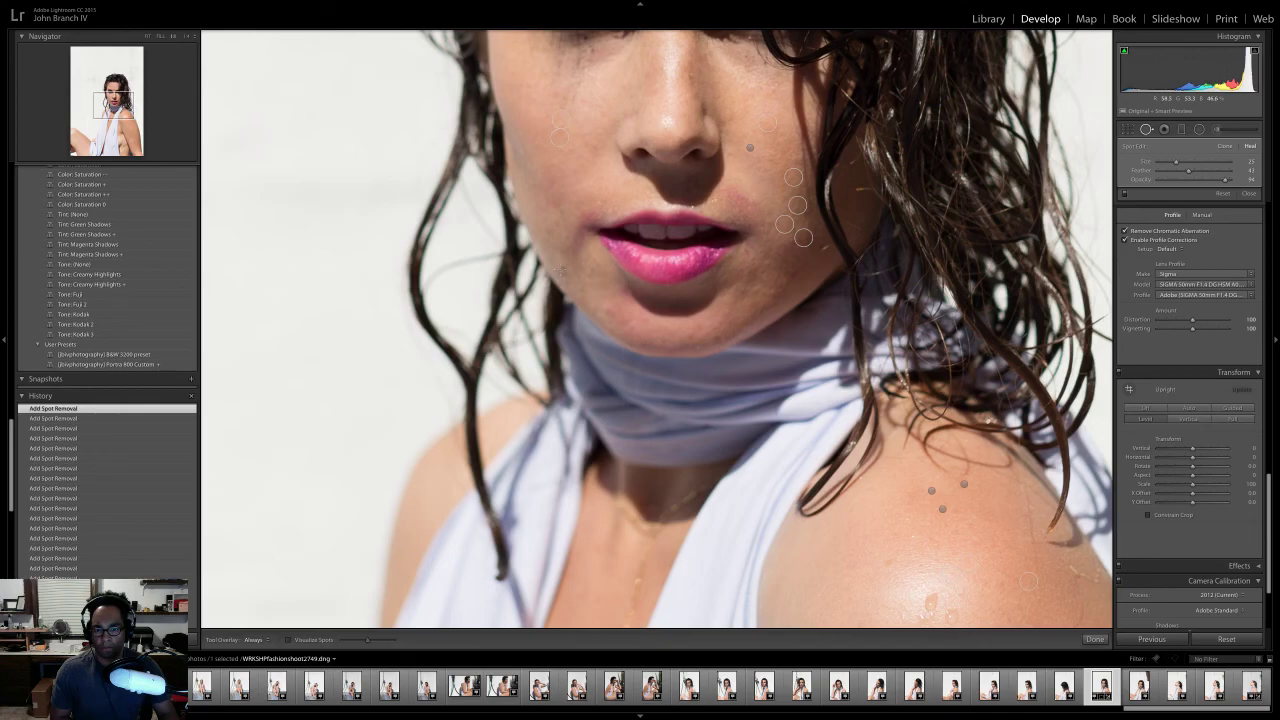
{"action": "scroll", "coordinate": [565, 268], "scroll_direction": "down", "scroll_amount": 3}
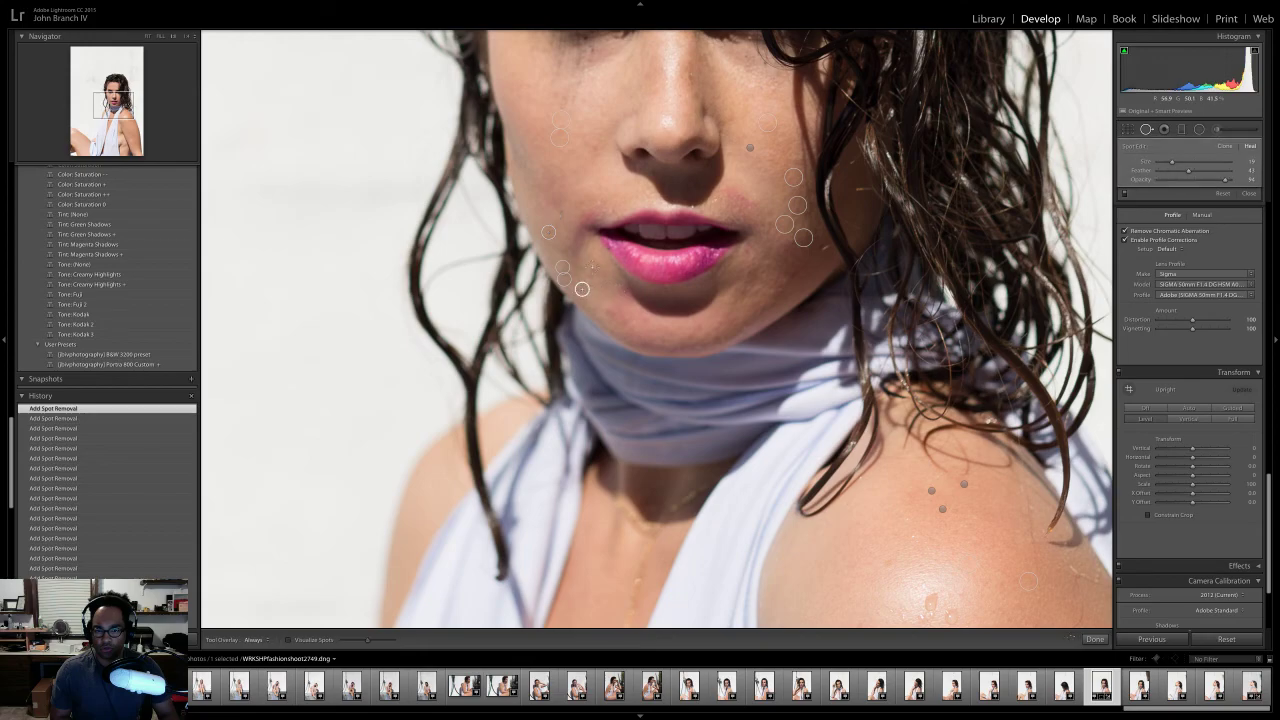
{"action": "left_click", "coordinate": [585, 274]}
- Brush a larger heal over the skin crease on the model's side beside the arm, sampling the smoother skin just above it
{"action": "left_click_drag", "start_coordinate": [113, 105], "coordinate": [117, 148]}
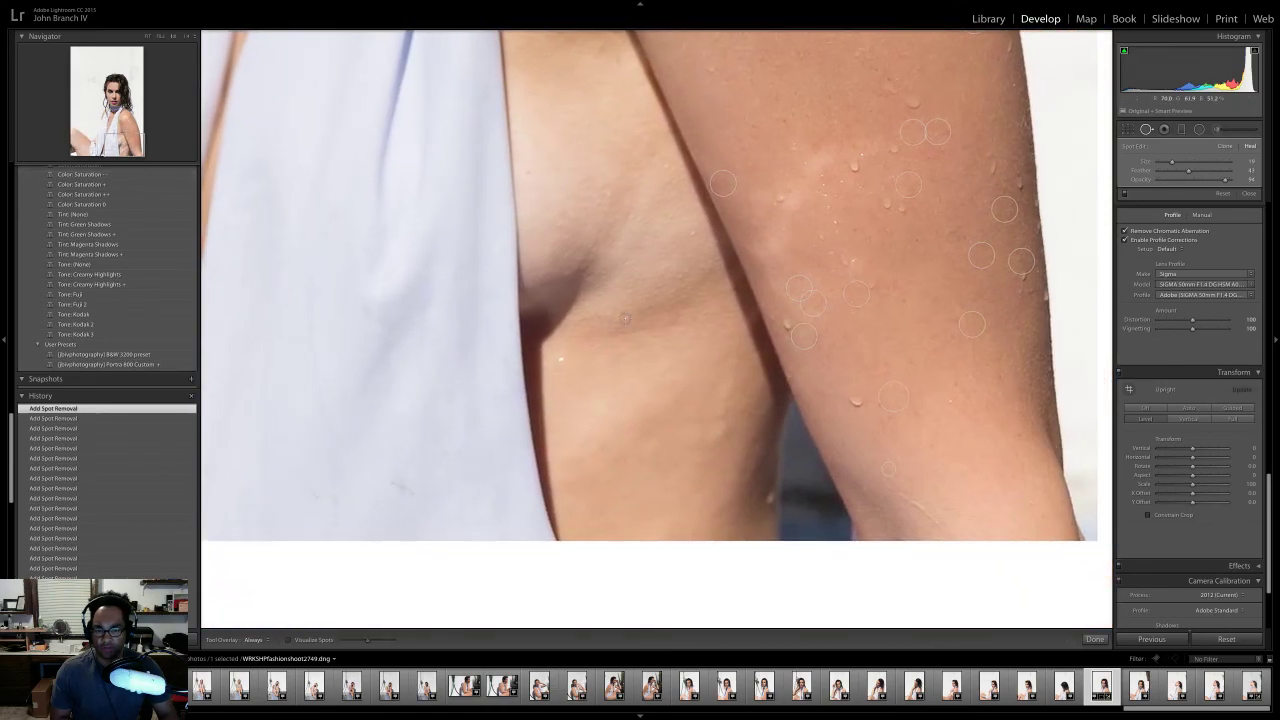
{"action": "scroll", "coordinate": [666, 335], "scroll_direction": "up", "scroll_amount": 5}
{"action": "left_click_drag", "start_coordinate": [675, 321], "coordinate": [578, 325]}
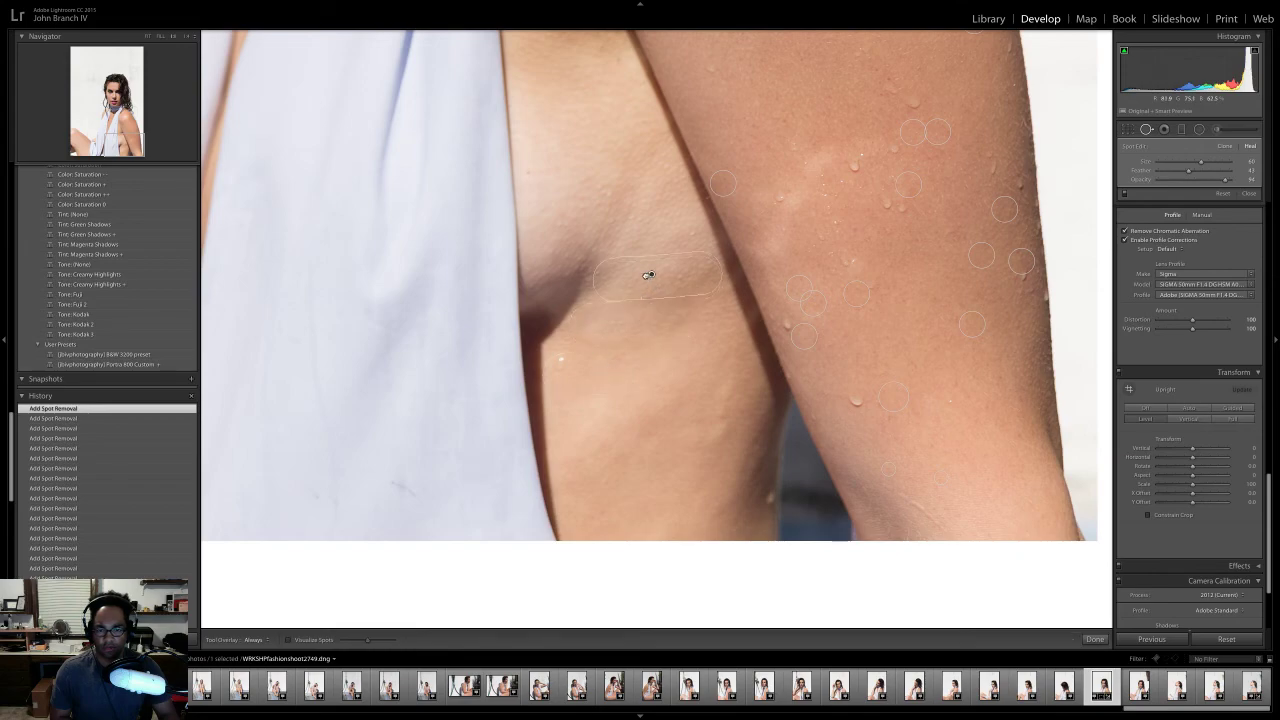
{"action": "left_click_drag", "start_coordinate": [637, 267], "coordinate": [635, 265]}
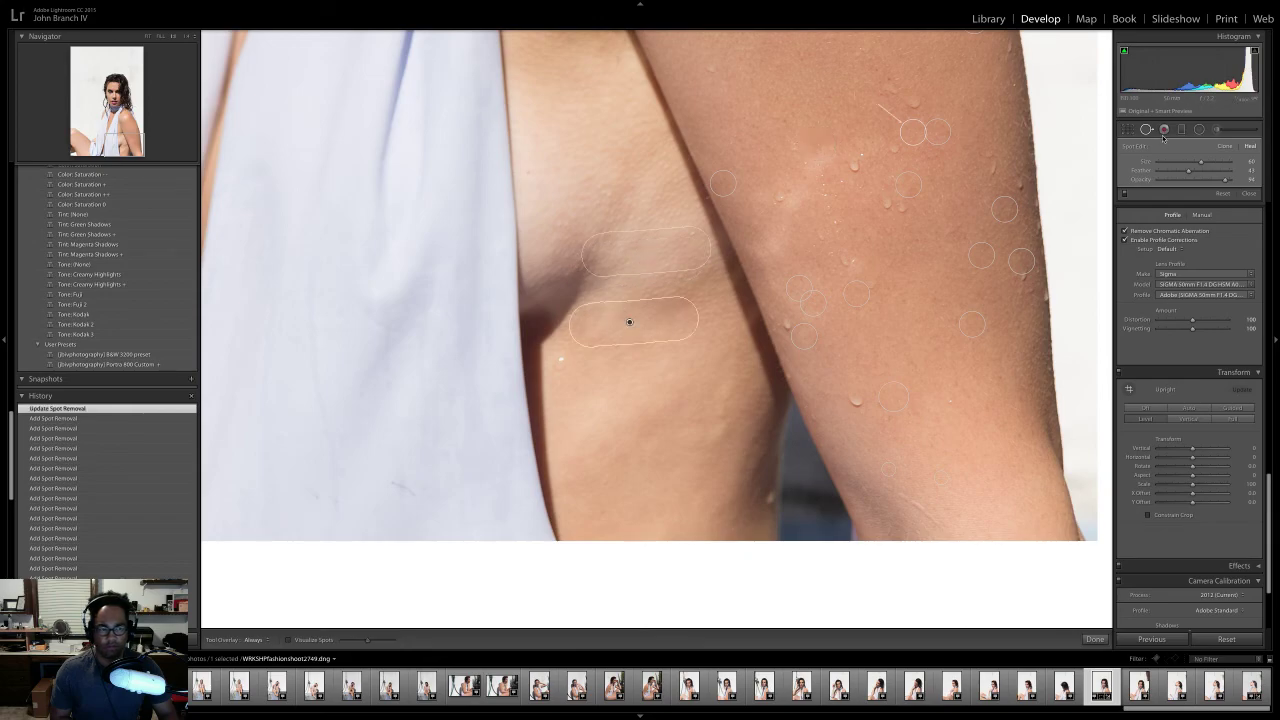
- Heal the small spot at the inner end of the model's eyebrow with Spot Removal
{"action": "key", "text": "q"}
{"action": "left_click", "coordinate": [148, 37]}
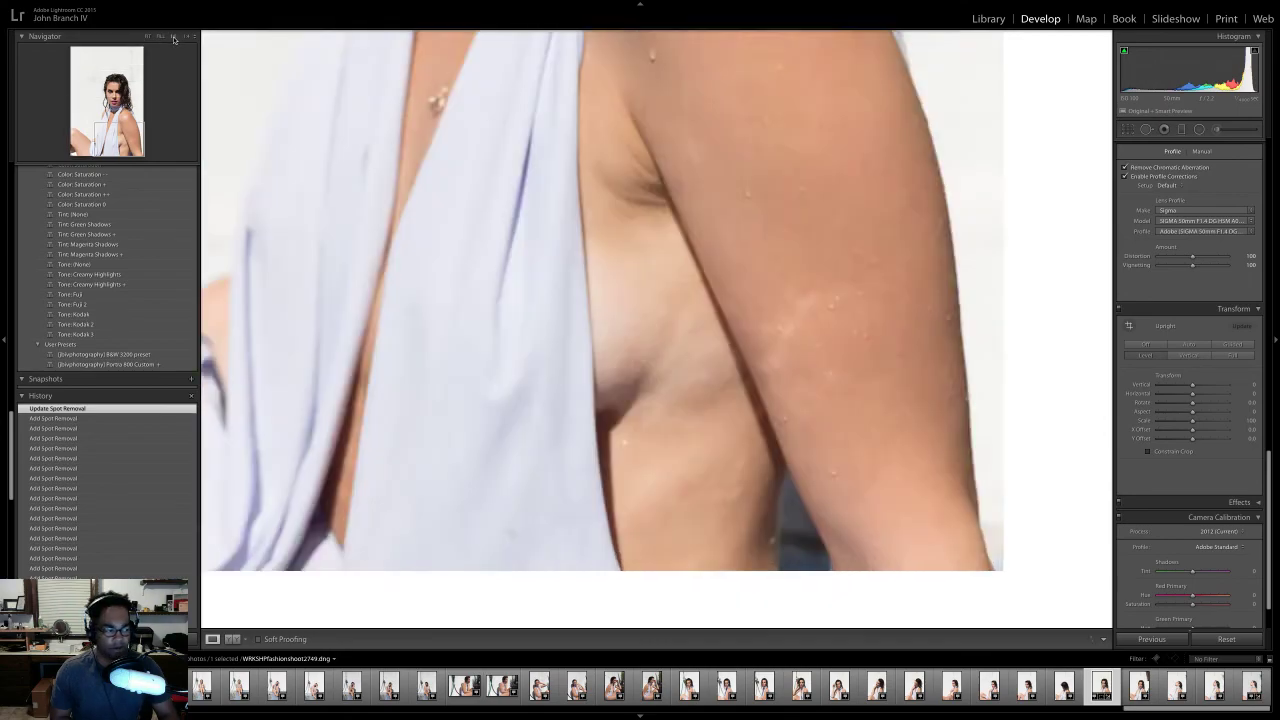
{"action": "left_click", "coordinate": [173, 37]}
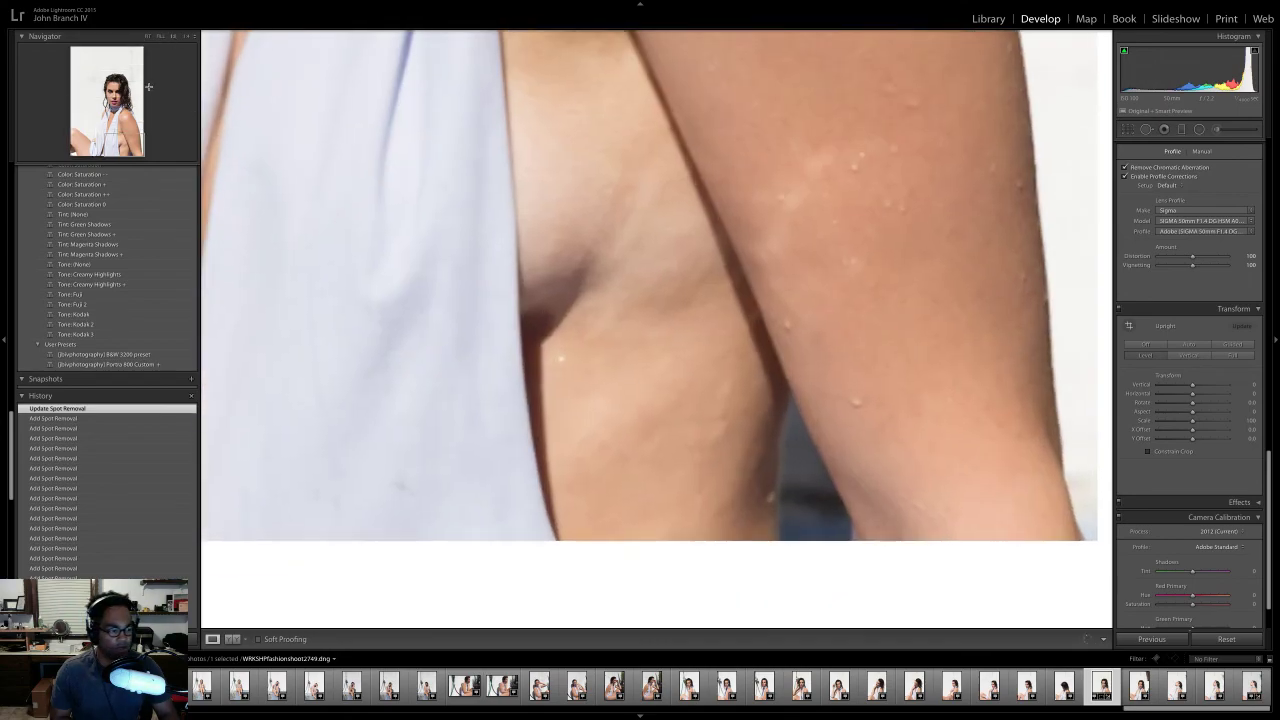
{"action": "left_click_drag", "start_coordinate": [112, 118], "coordinate": [110, 96]}
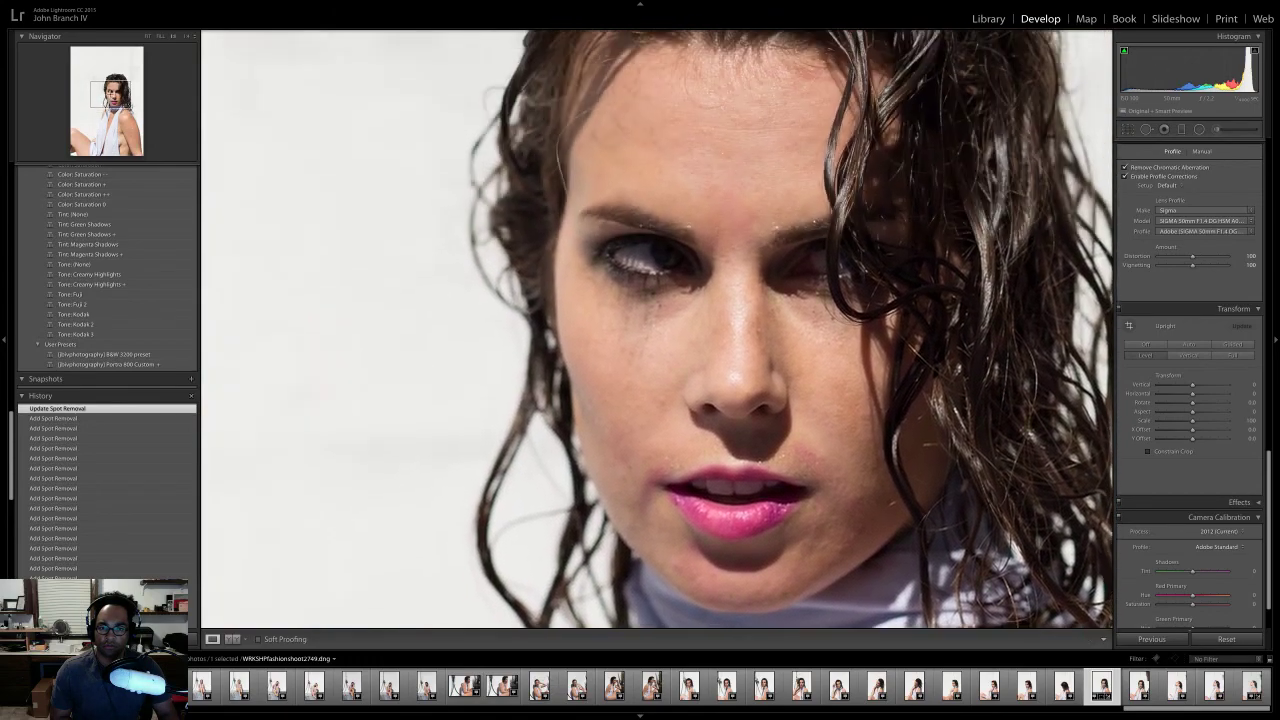
{"action": "left_click", "coordinate": [1146, 130]}
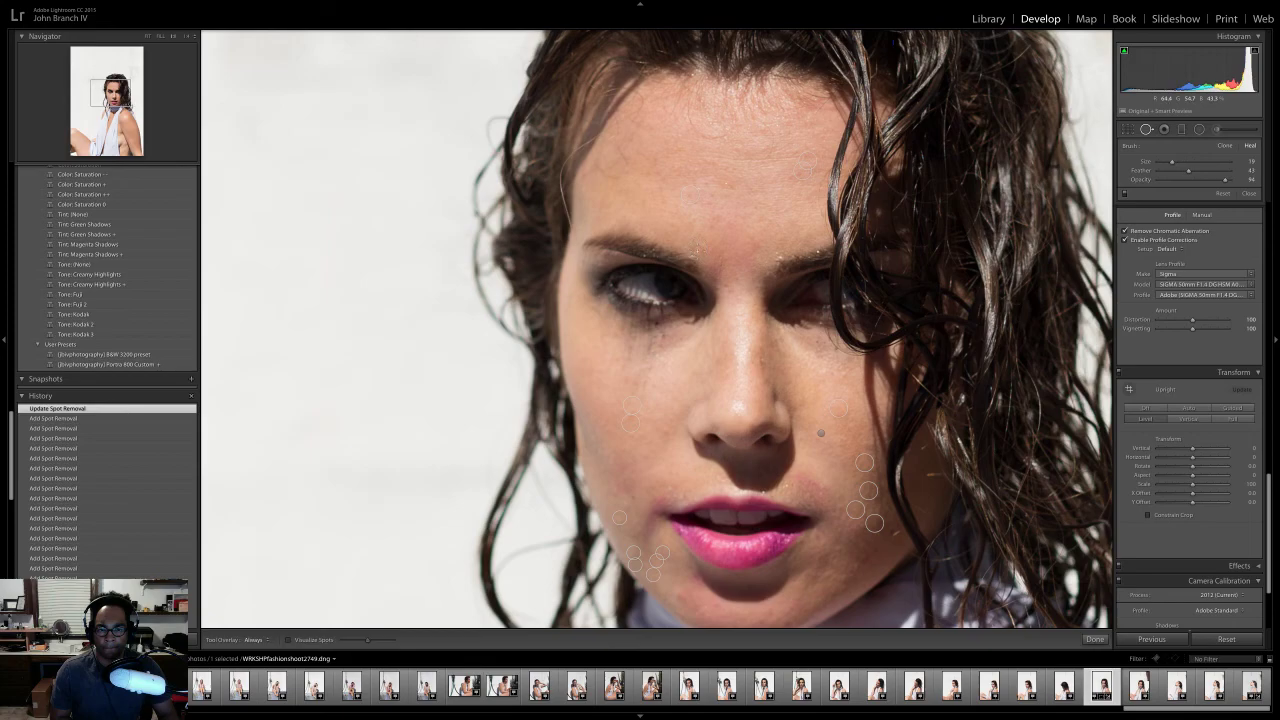
{"action": "left_click", "coordinate": [678, 248]}
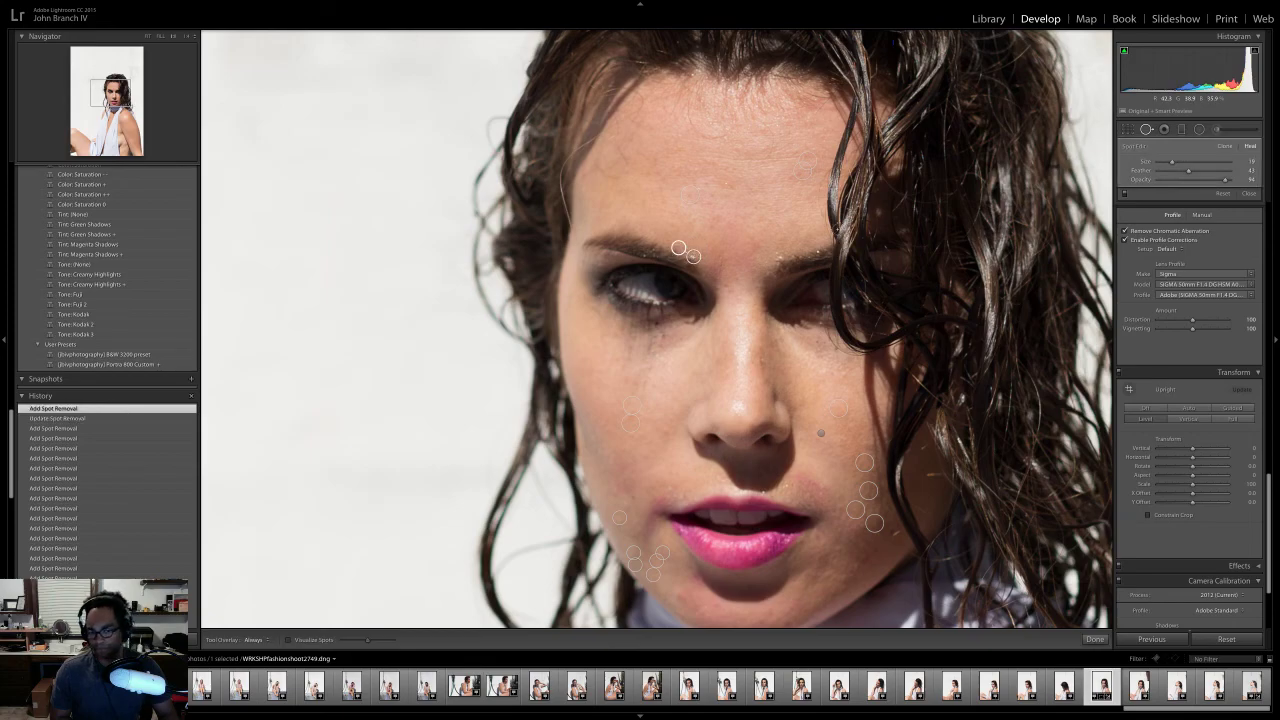
{"action": "key", "text": "q"}
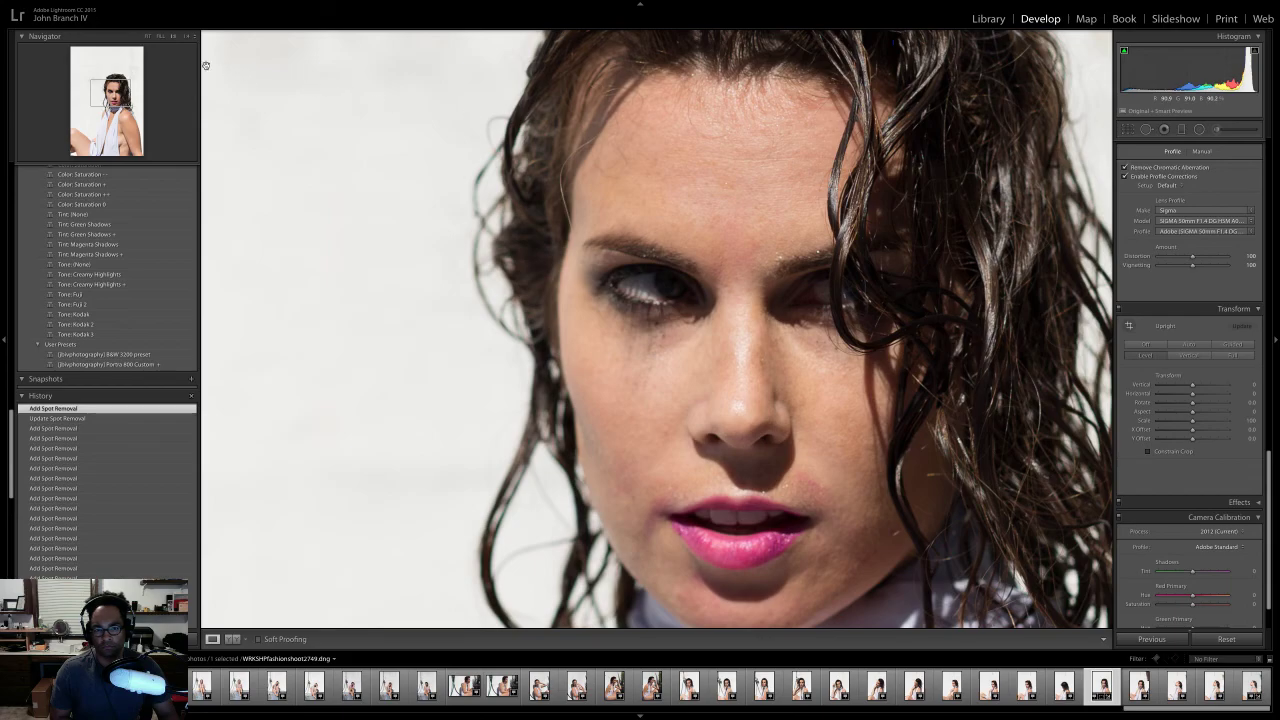
- Apply the B&W 3200 user preset to the whole portrait and lower its exposure to -0.50
{"action": "left_click", "coordinate": [147, 36]}
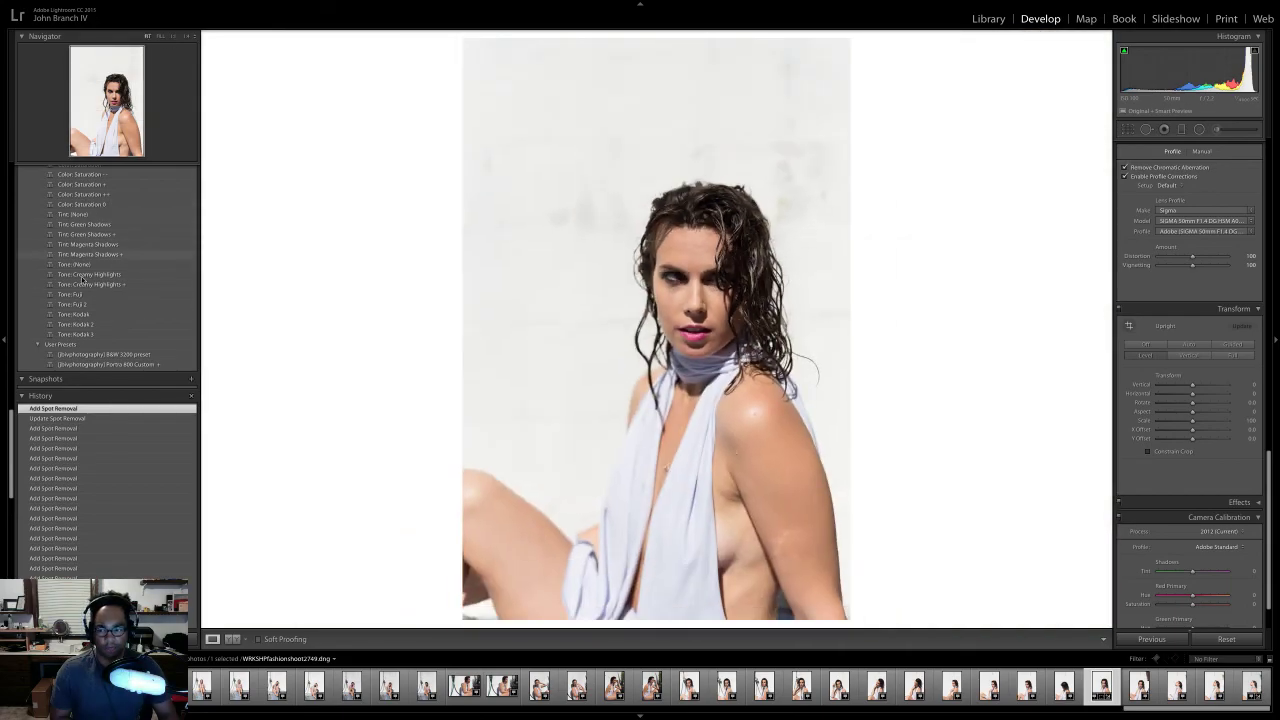
{"action": "left_click", "coordinate": [112, 354]}
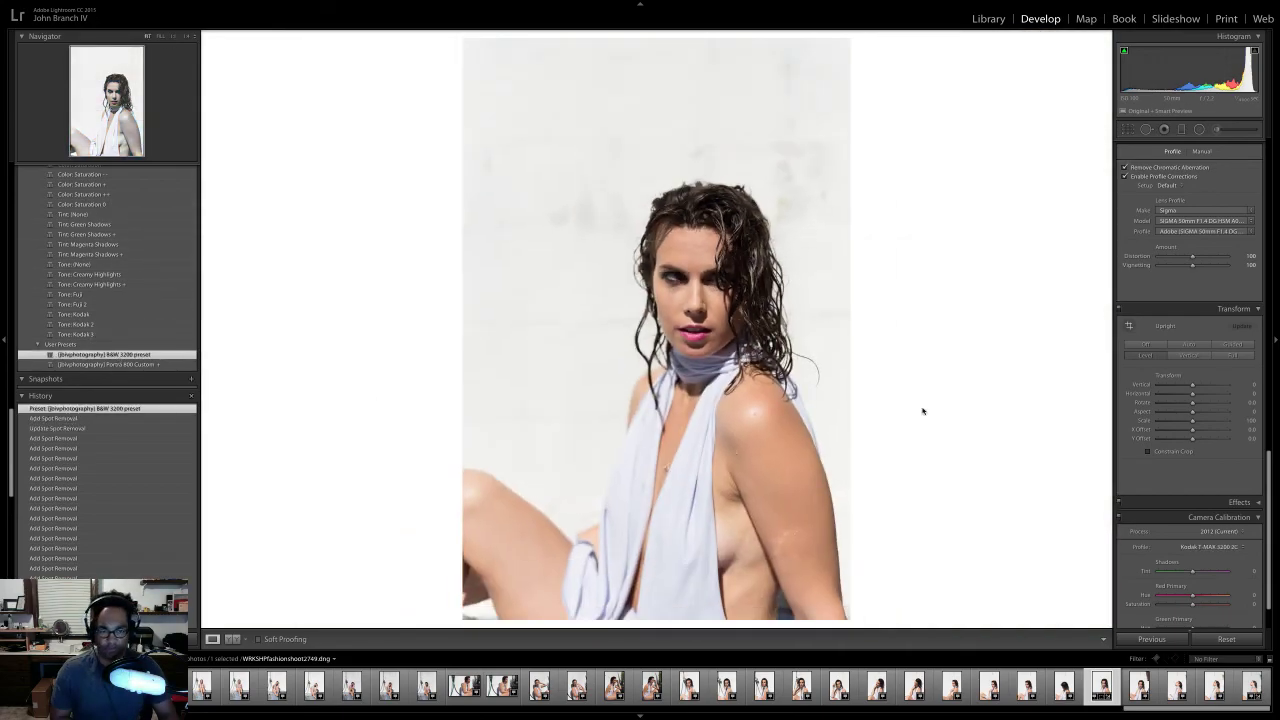
{"action": "scroll", "coordinate": [1237, 268], "scroll_direction": "down", "scroll_amount": 1}
{"action": "scroll", "coordinate": [1237, 268], "scroll_direction": "up", "scroll_amount": 10}
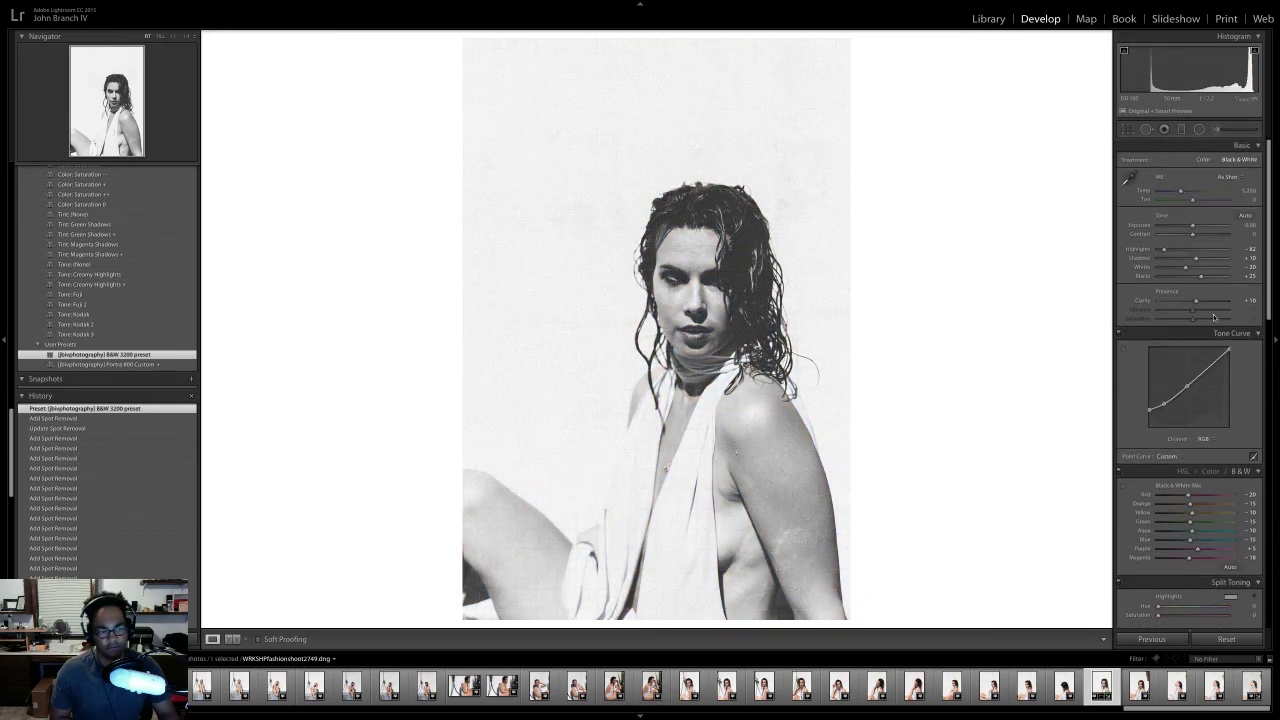
{"action": "left_click_drag", "start_coordinate": [1192, 226], "coordinate": [1190, 228]}
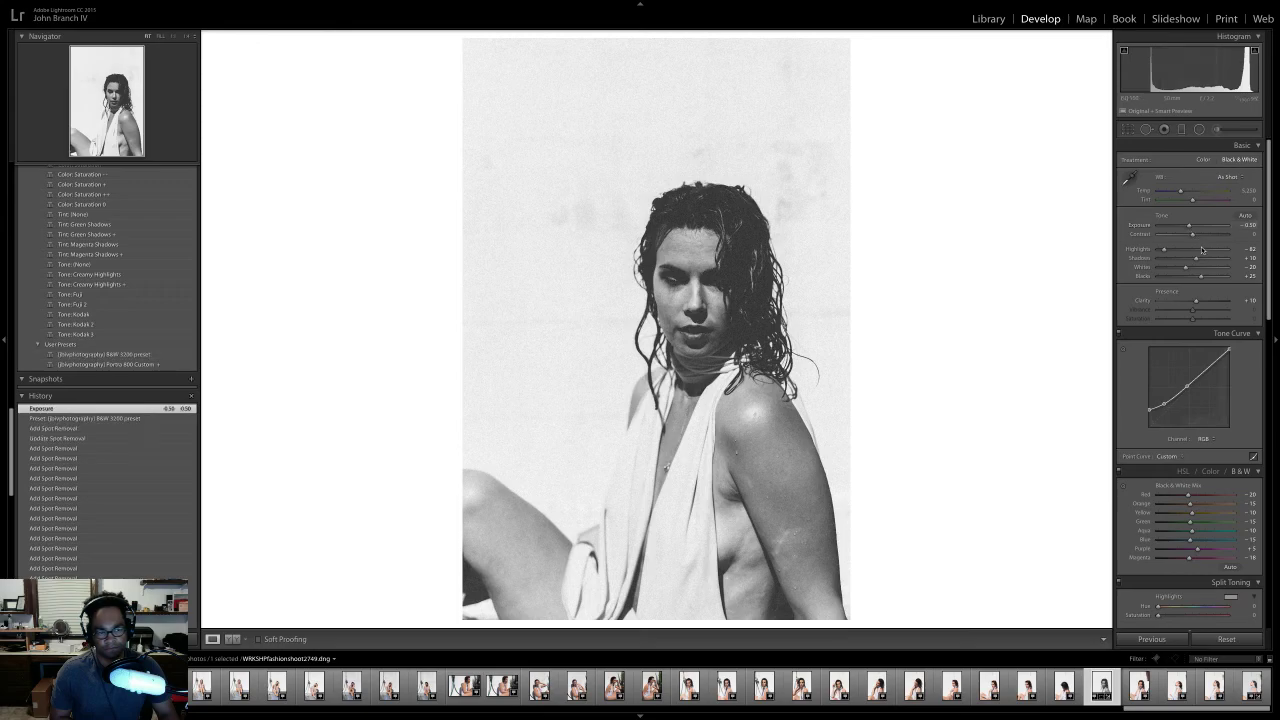
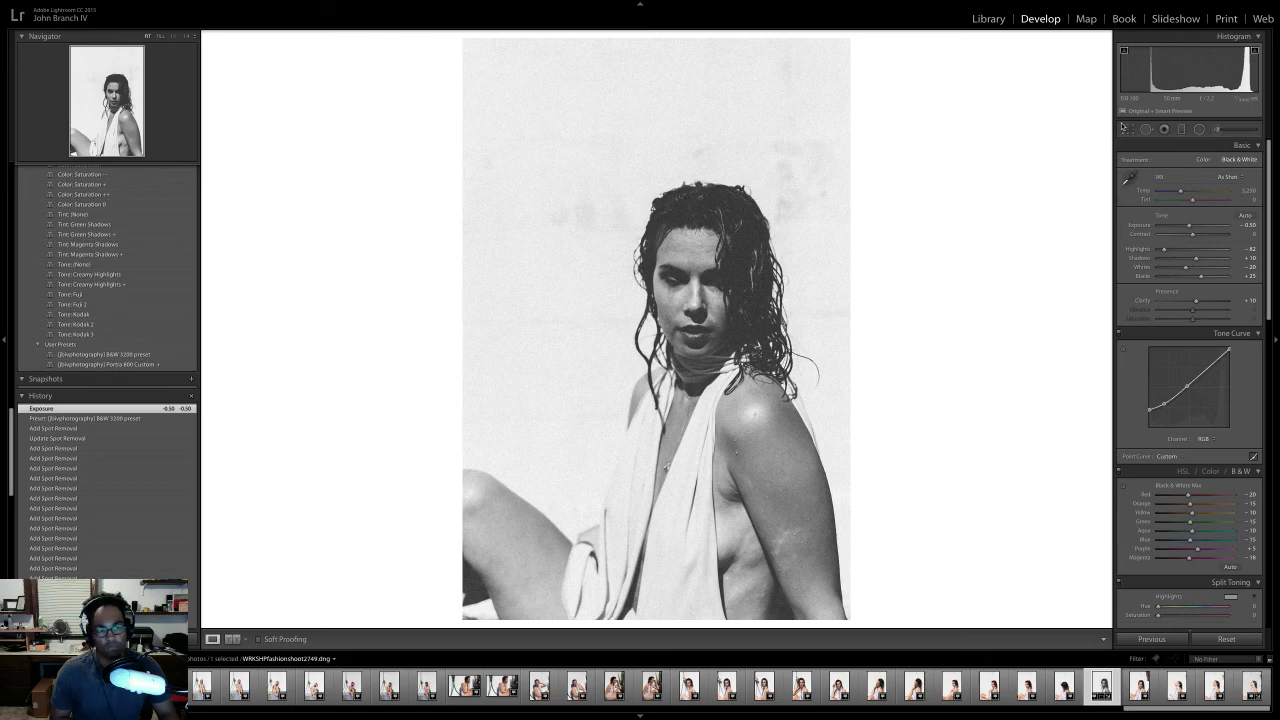
- Flag the portrait as a pick and open shower photo WRKSHPfashionshoot2677.dng, with the model's arm over her head, for developing
{"action": "key", "text": "p"}
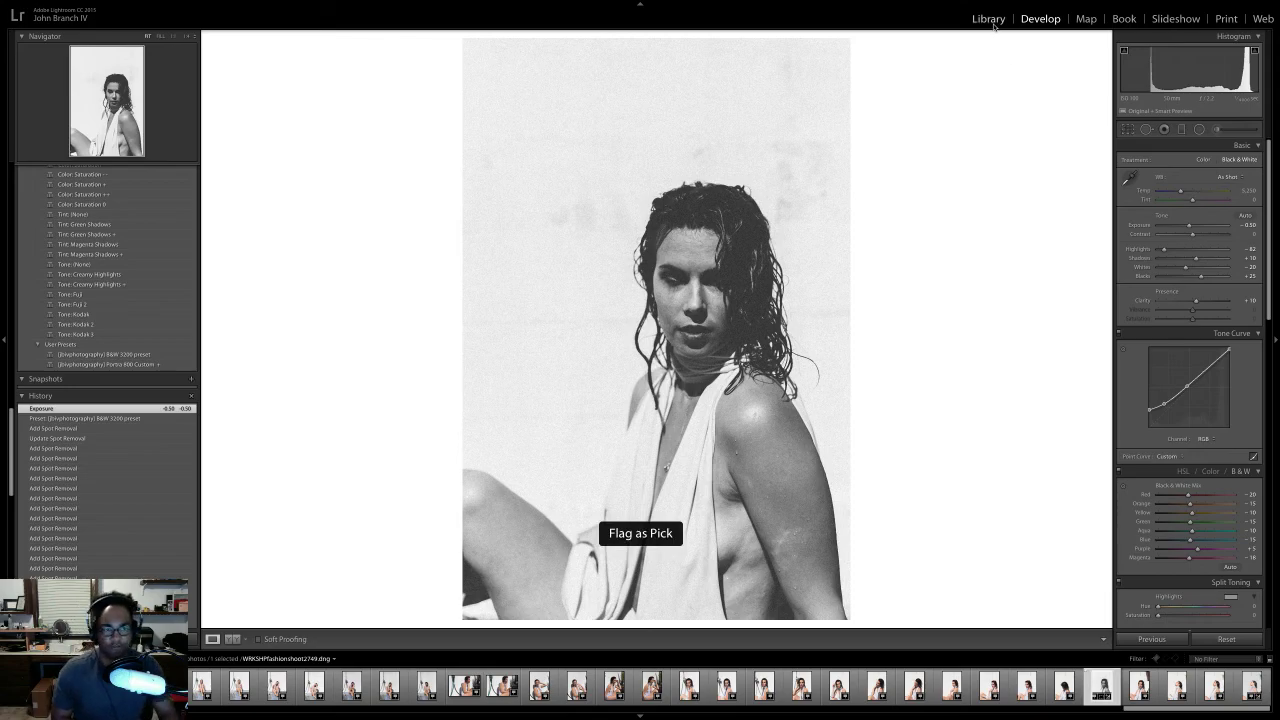
{"action": "key", "text": "e"}
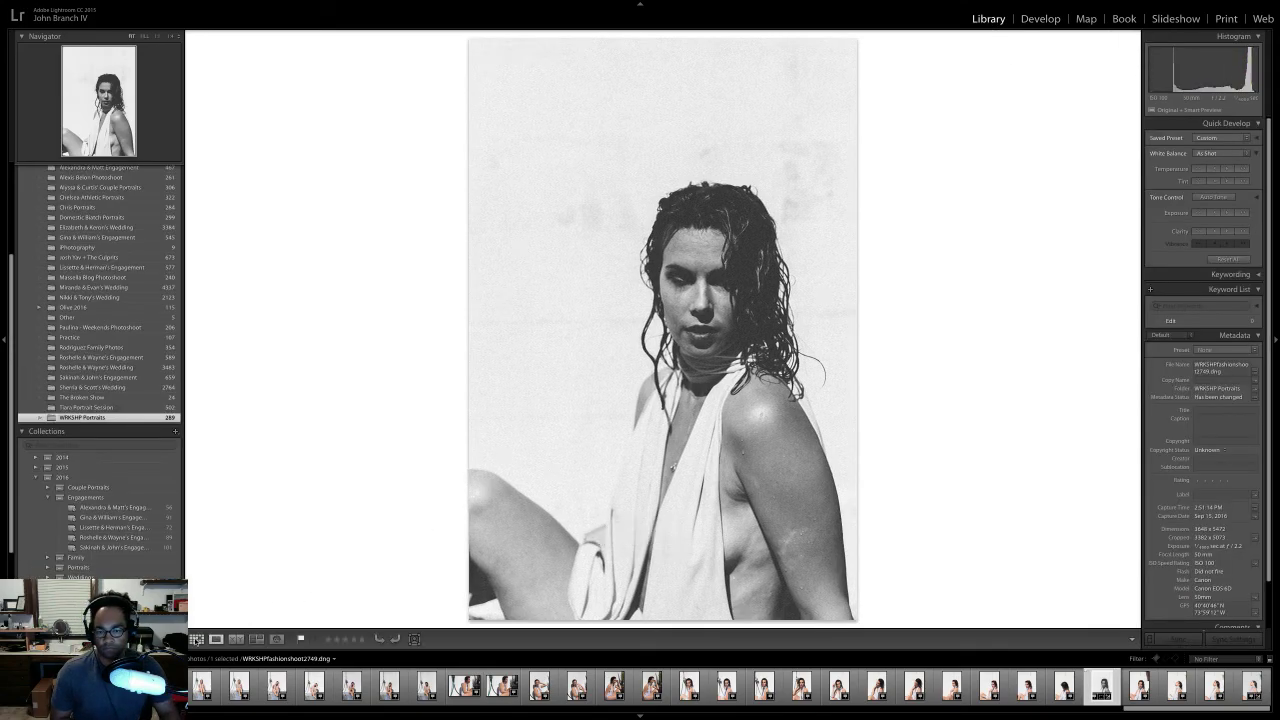
{"action": "left_click", "coordinate": [196, 639]}
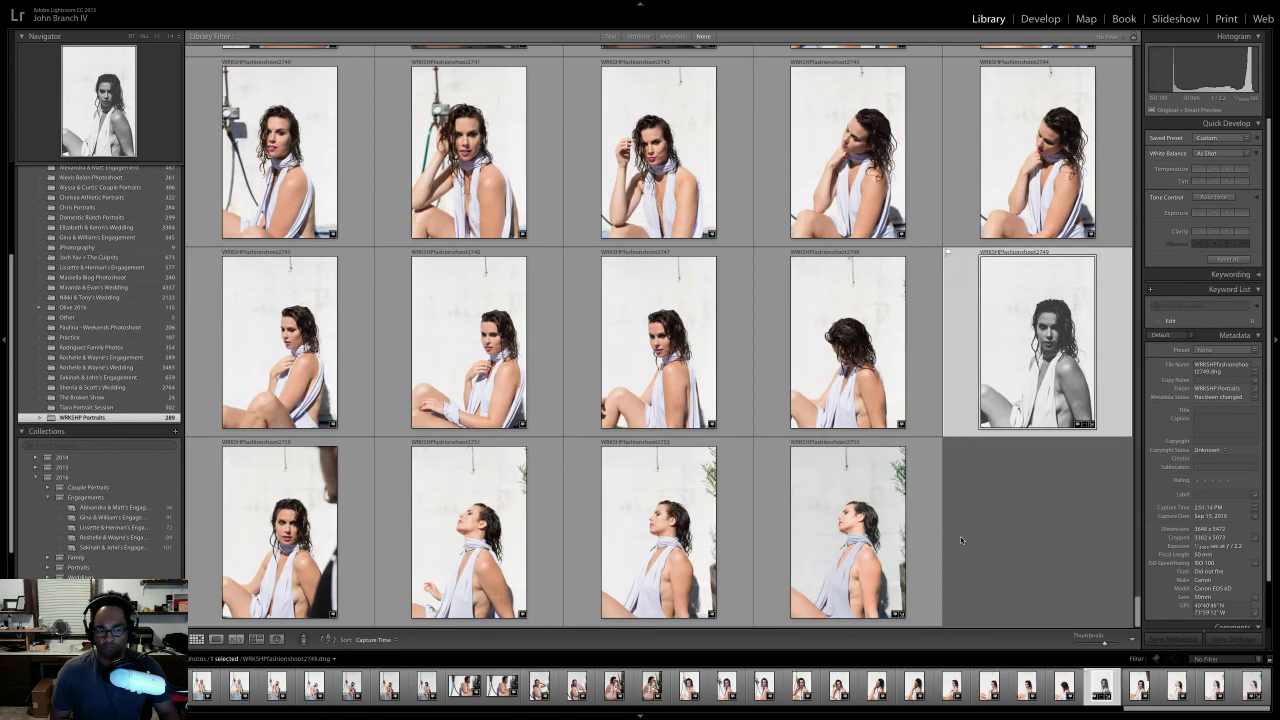
{"action": "scroll", "coordinate": [960, 536], "scroll_direction": "up", "scroll_amount": 5}
{"action": "scroll", "coordinate": [960, 538], "scroll_direction": "up", "scroll_amount": 2}
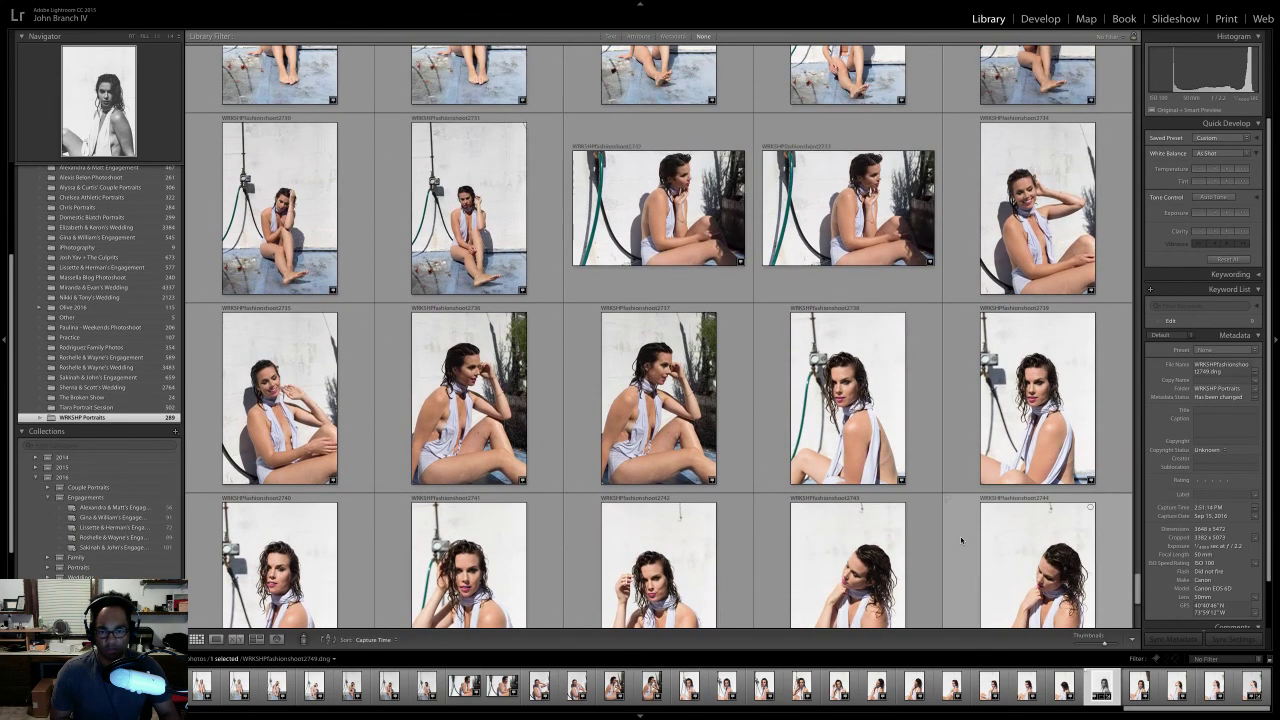
{"action": "scroll", "coordinate": [961, 540], "scroll_direction": "up", "scroll_amount": 8}
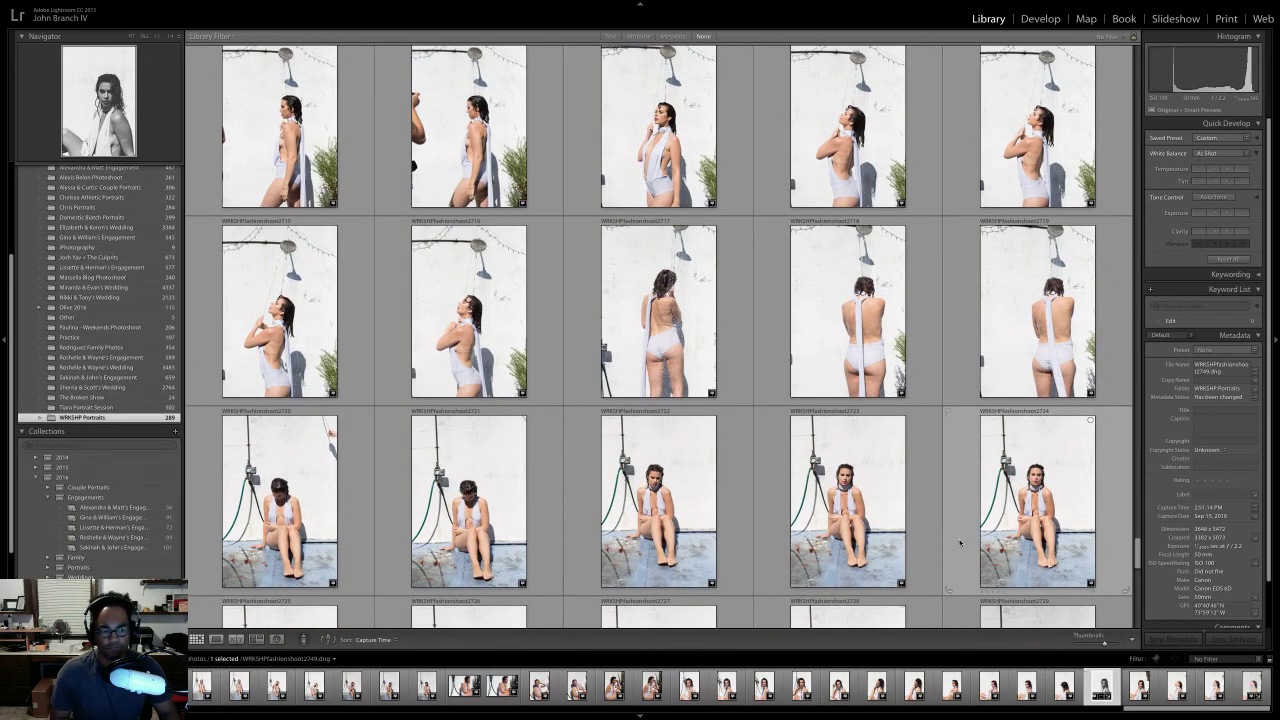
{"action": "scroll", "coordinate": [960, 543], "scroll_direction": "up", "scroll_amount": 2}
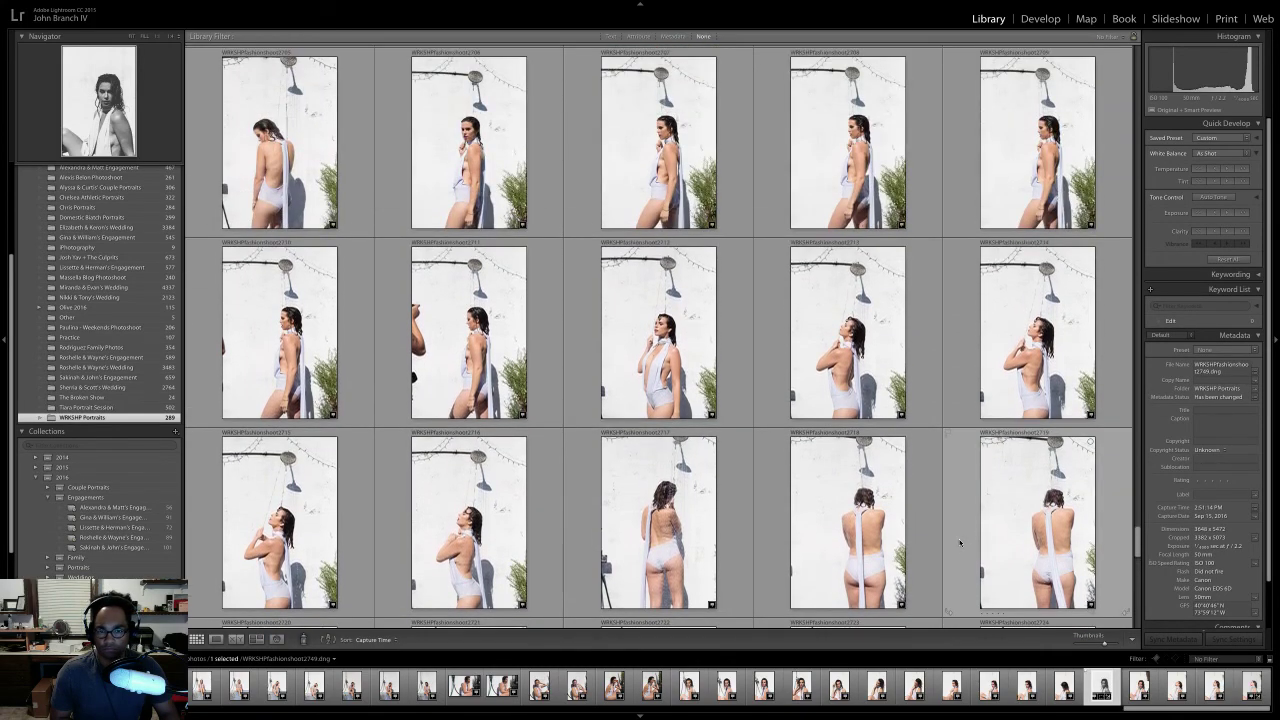
{"action": "scroll", "coordinate": [960, 543], "scroll_direction": "up", "scroll_amount": 20}
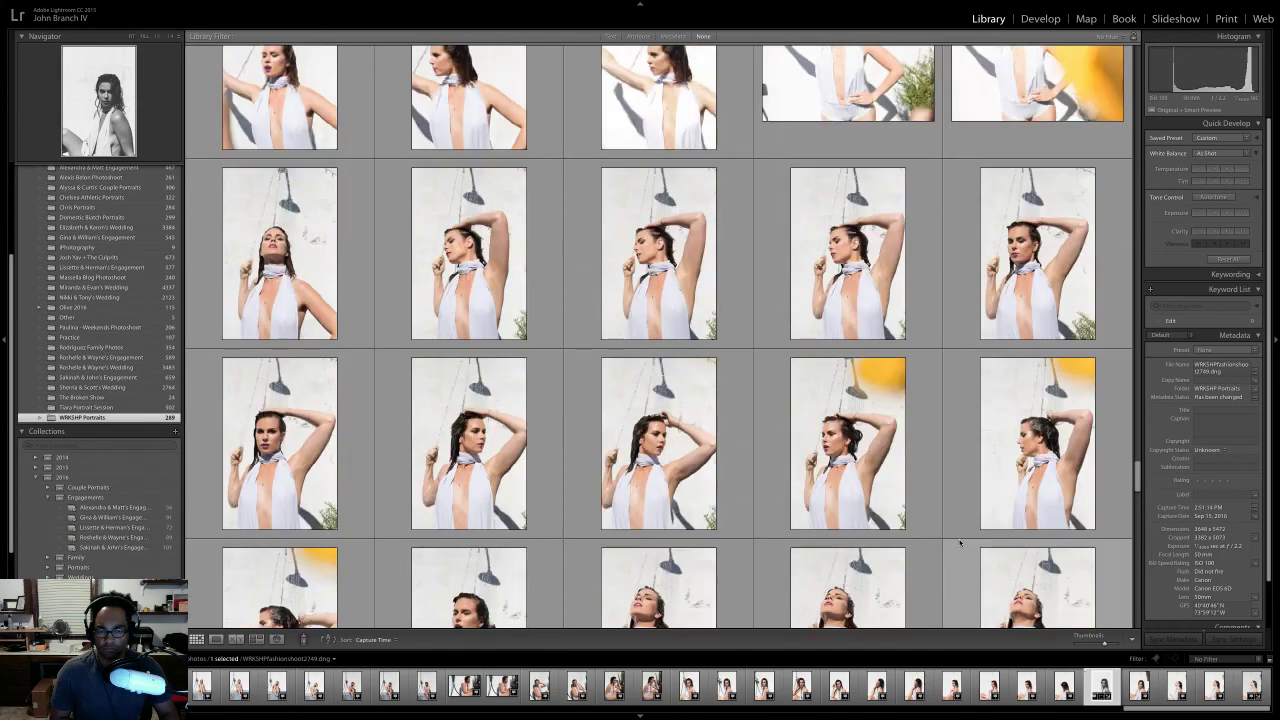
{"action": "scroll", "coordinate": [960, 543], "scroll_direction": "down", "scroll_amount": 6}
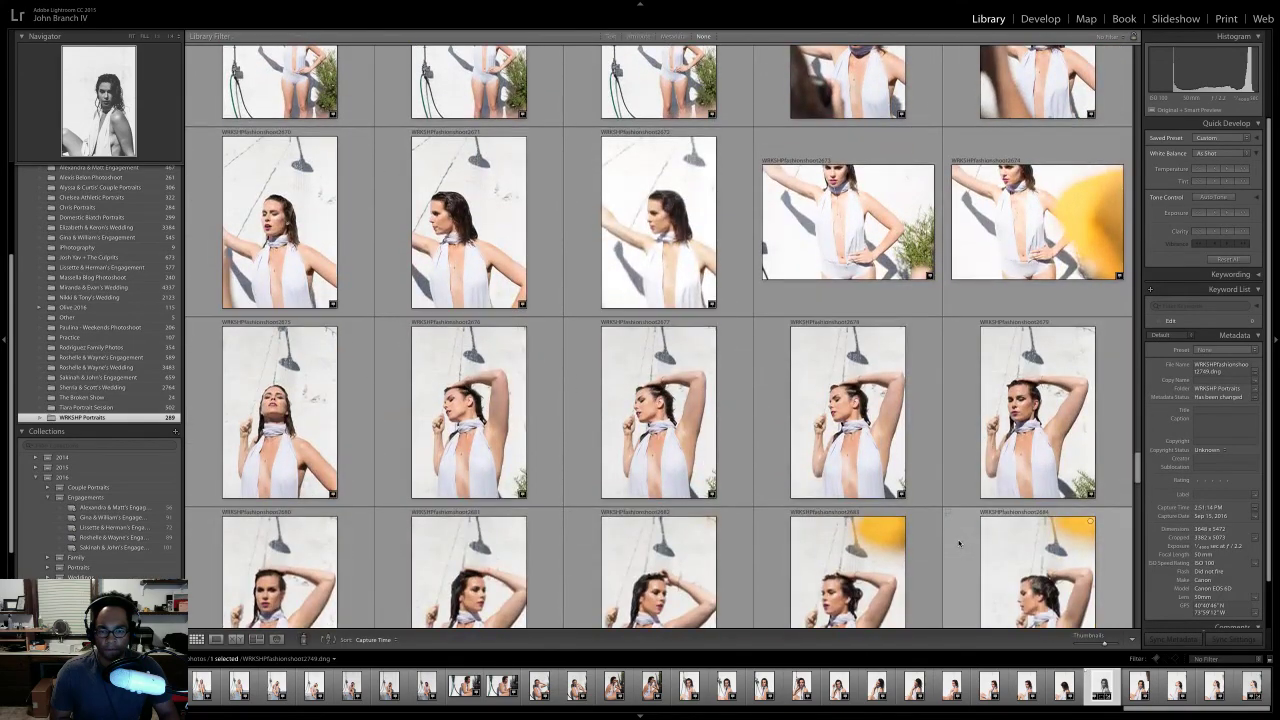
{"action": "left_click", "coordinate": [658, 460]}
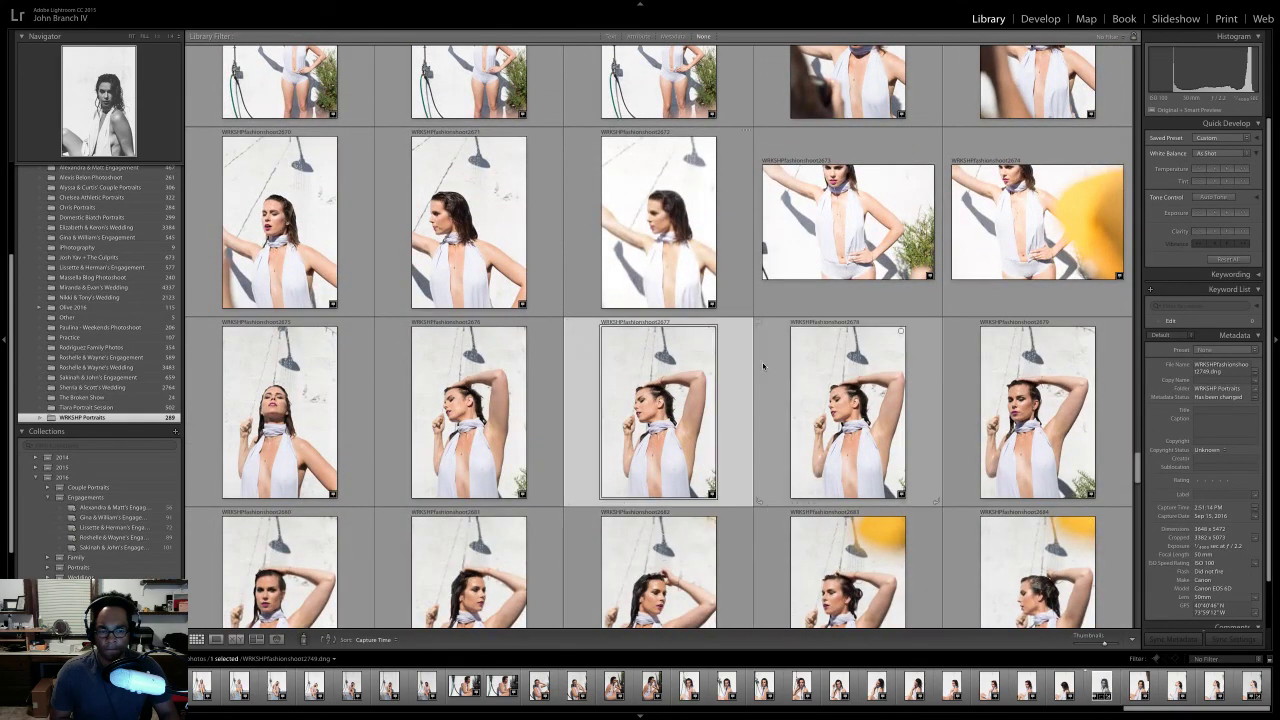
{"action": "left_click", "coordinate": [1042, 19]}
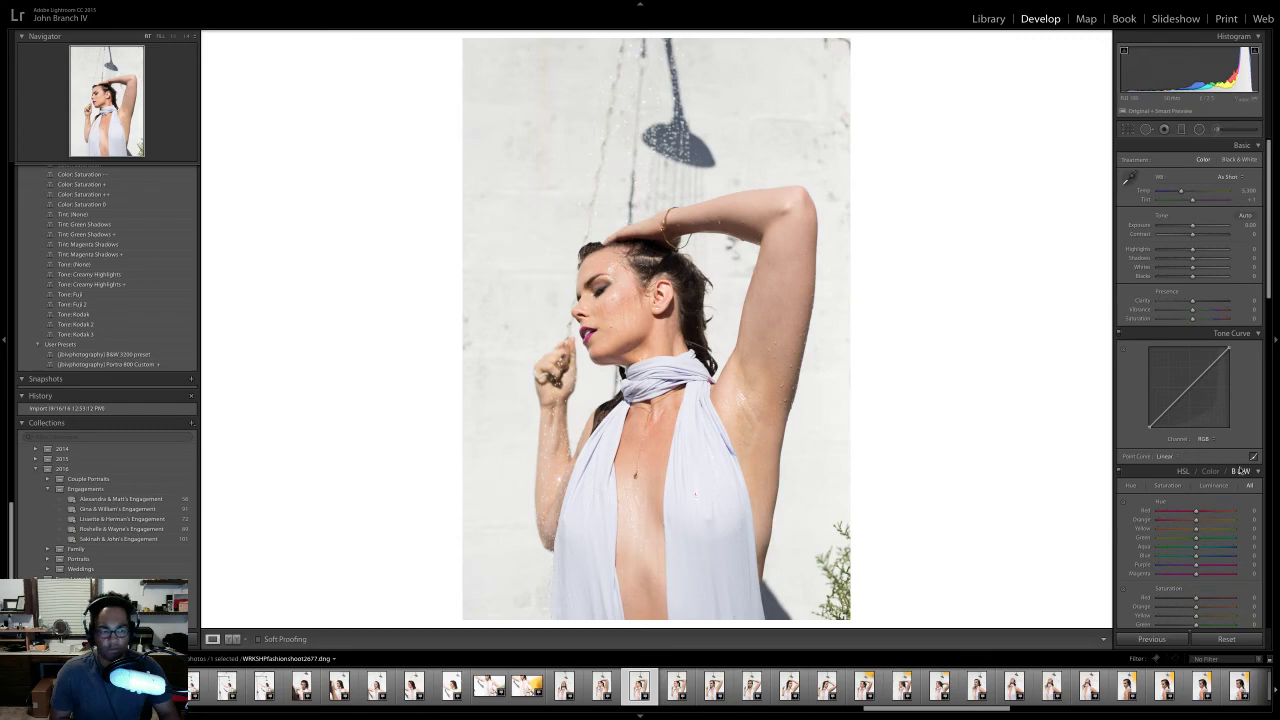
- Turn on Remove Chromatic Aberration and Enable Profile Corrections for the shower portrait
{"action": "scroll", "coordinate": [1190, 425], "scroll_direction": "down", "scroll_amount": 10}
{"action": "scroll", "coordinate": [1190, 425], "scroll_direction": "up", "scroll_amount": 1}
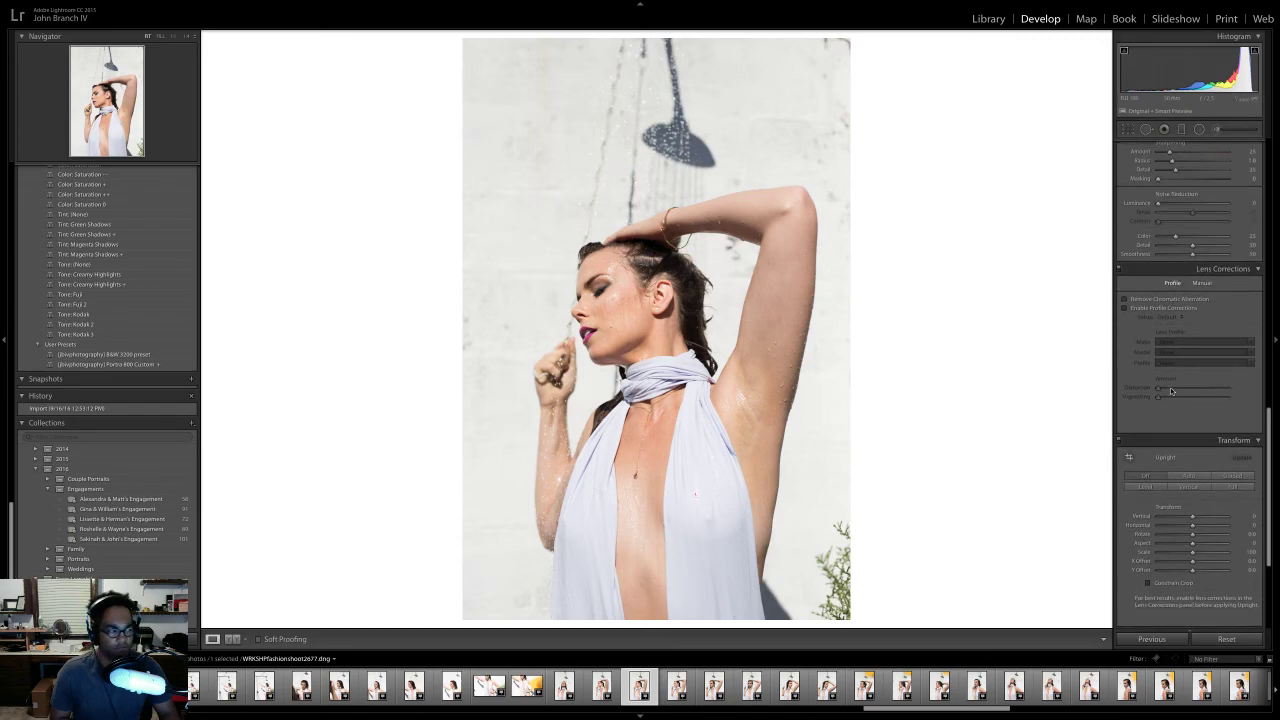
{"action": "double_click", "coordinate": [1124, 298]}
{"action": "left_click", "coordinate": [1124, 298]}
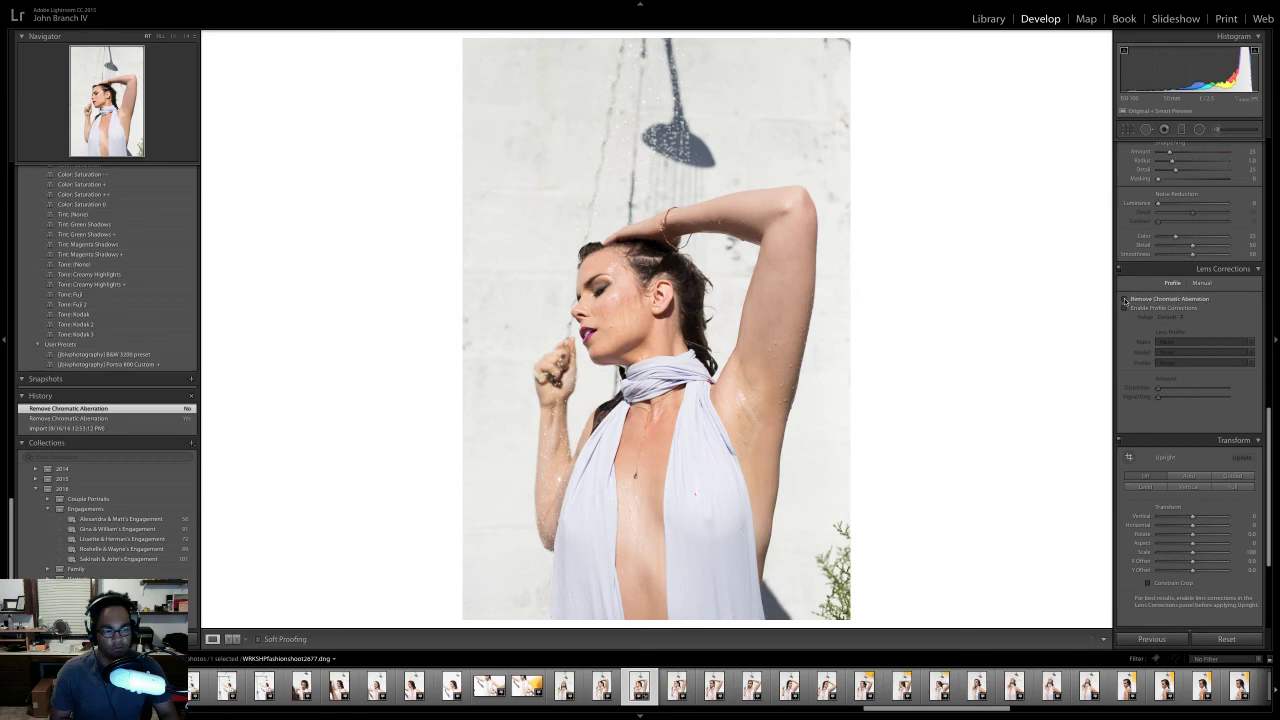
{"action": "left_click", "coordinate": [1124, 307]}
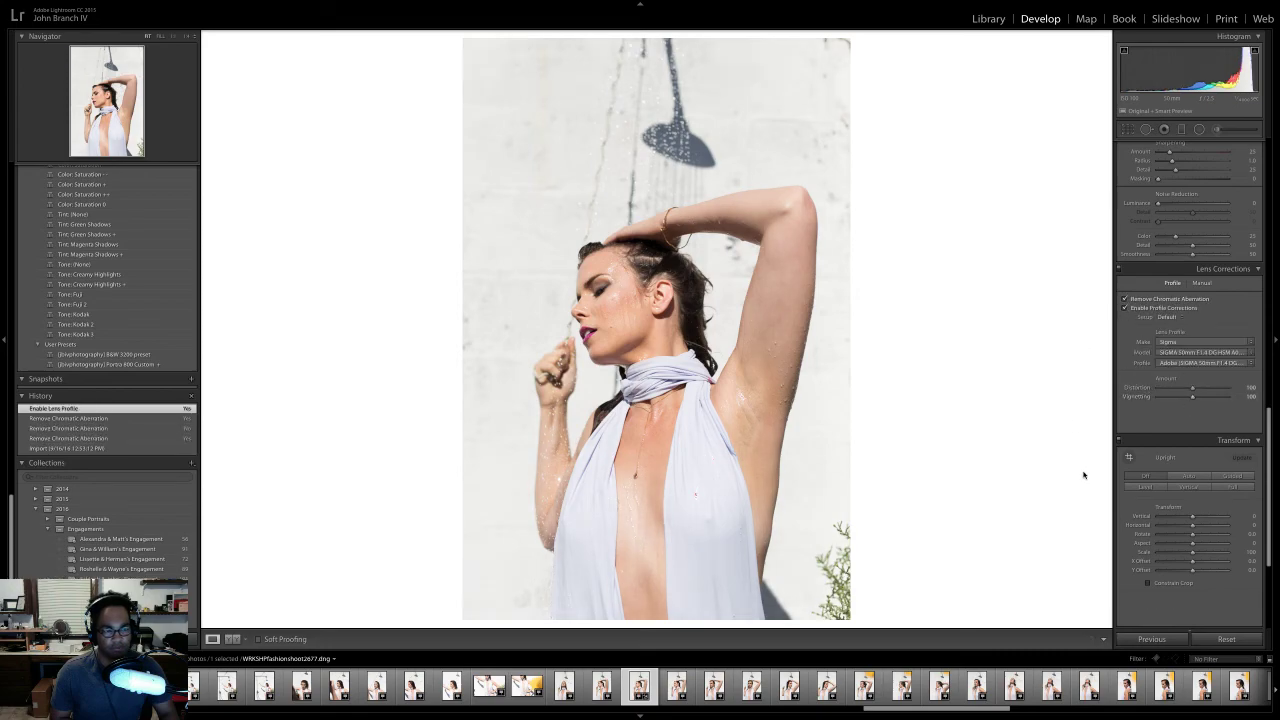
- Apply the Level upright correction and crop the shower portrait slightly tighter, keeping the original aspect ratio
{"action": "left_click", "coordinate": [1141, 487]}
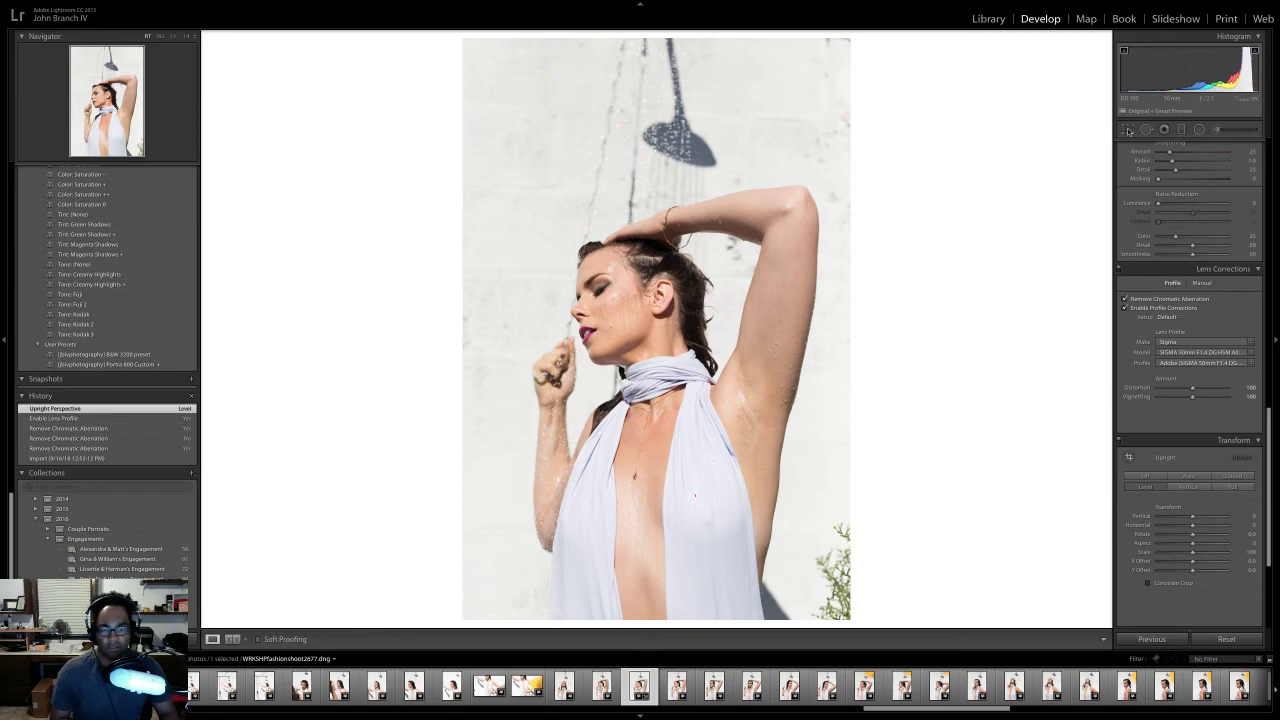
{"action": "left_click", "coordinate": [1128, 129]}
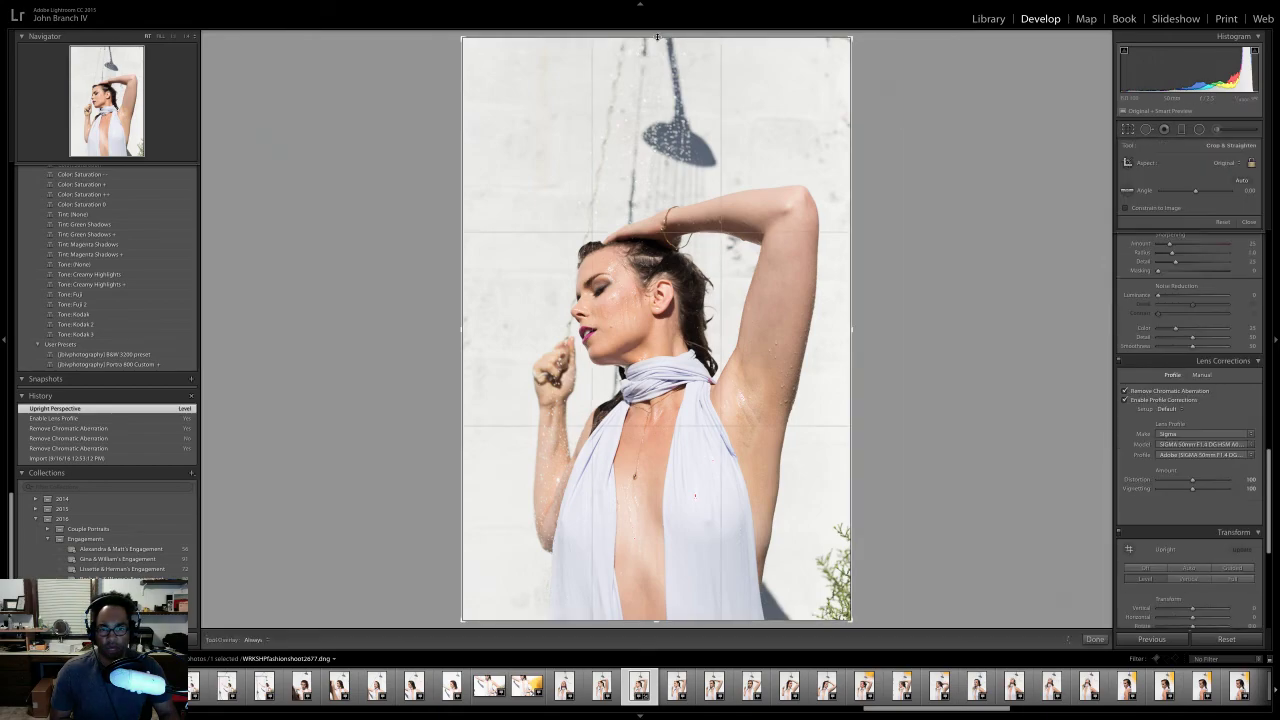
{"action": "left_click_drag", "start_coordinate": [658, 45], "coordinate": [641, 67]}
{"action": "key", "text": "r"}
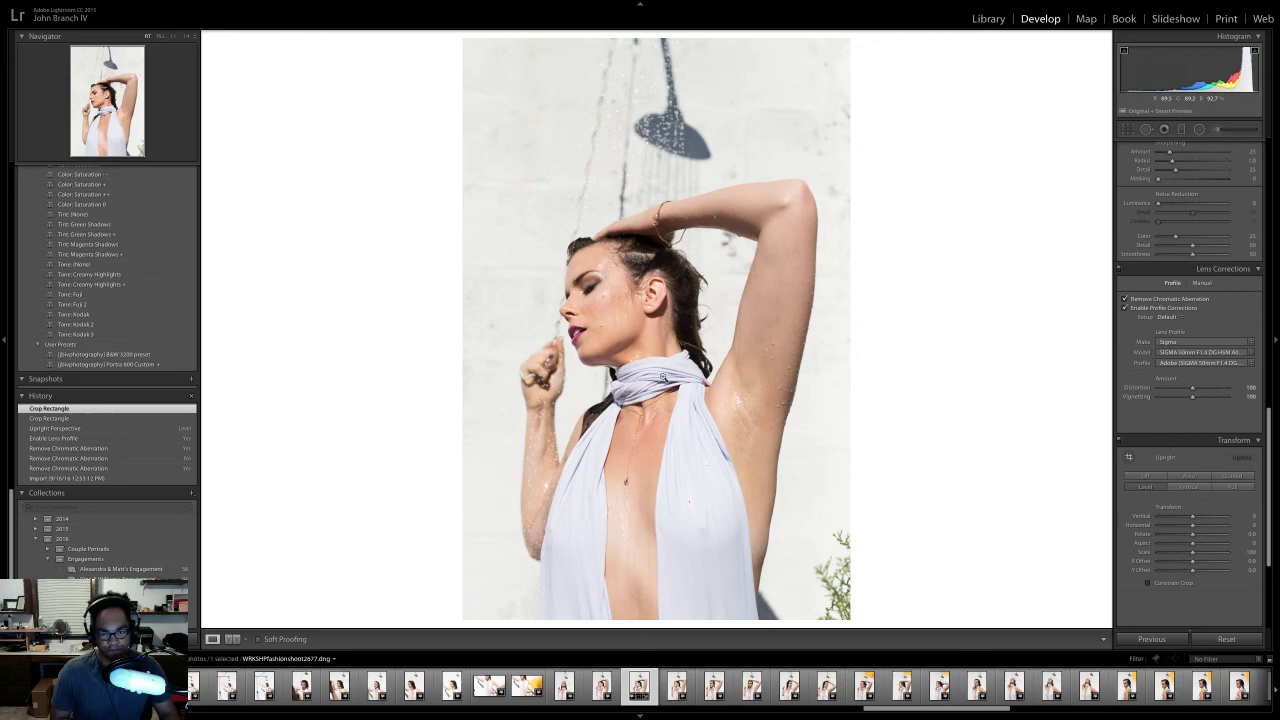
- Apply the Portra 800 Custom user preset to the shower portrait and raise its exposure to +0.10
{"action": "left_click", "coordinate": [129, 364]}
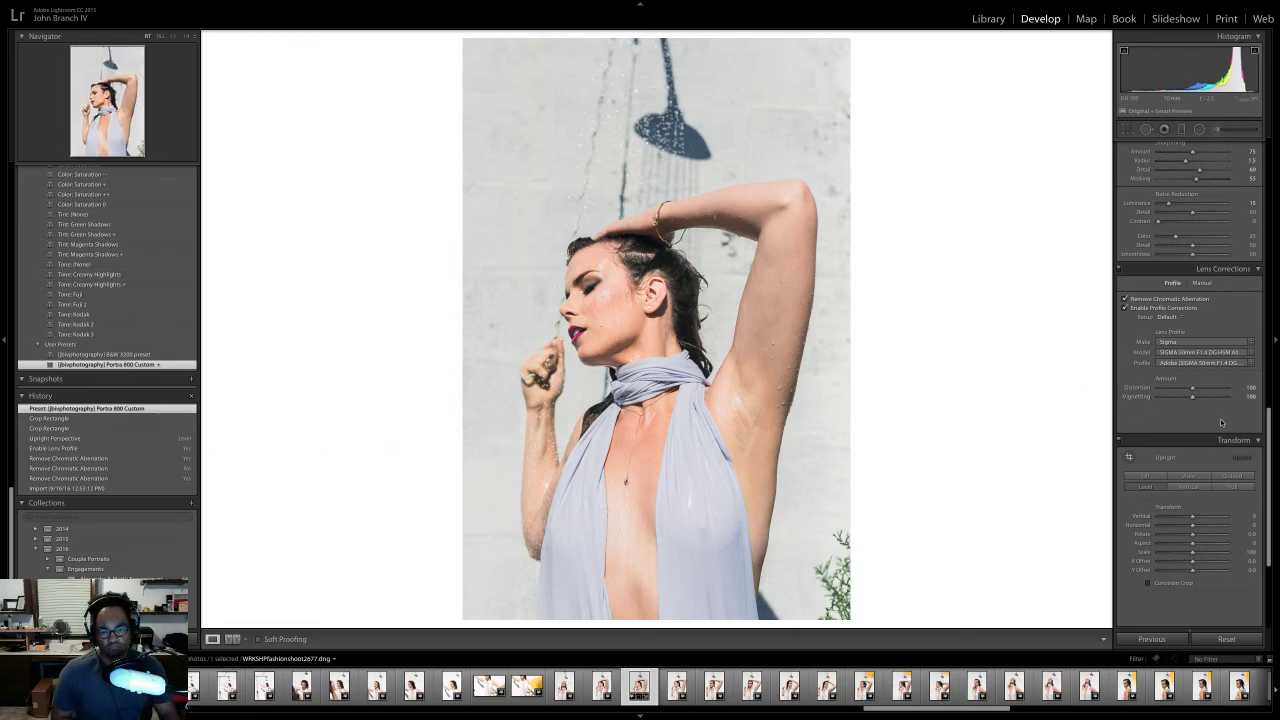
{"action": "scroll", "coordinate": [1220, 422], "scroll_direction": "up", "scroll_amount": 15}
{"action": "left_click_drag", "start_coordinate": [1194, 228], "coordinate": [1196, 229]}
{"action": "scroll", "coordinate": [1187, 401], "scroll_direction": "down", "scroll_amount": 10}
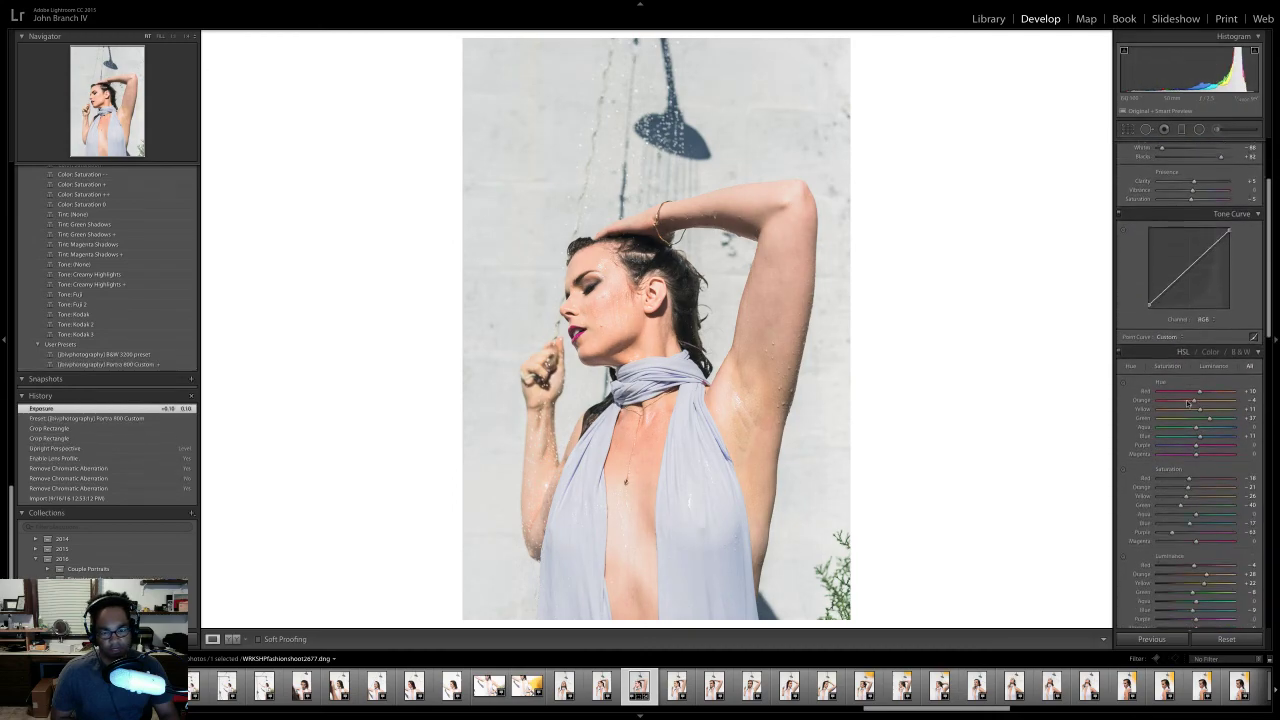
{"action": "scroll", "coordinate": [1187, 401], "scroll_direction": "down", "scroll_amount": 10}
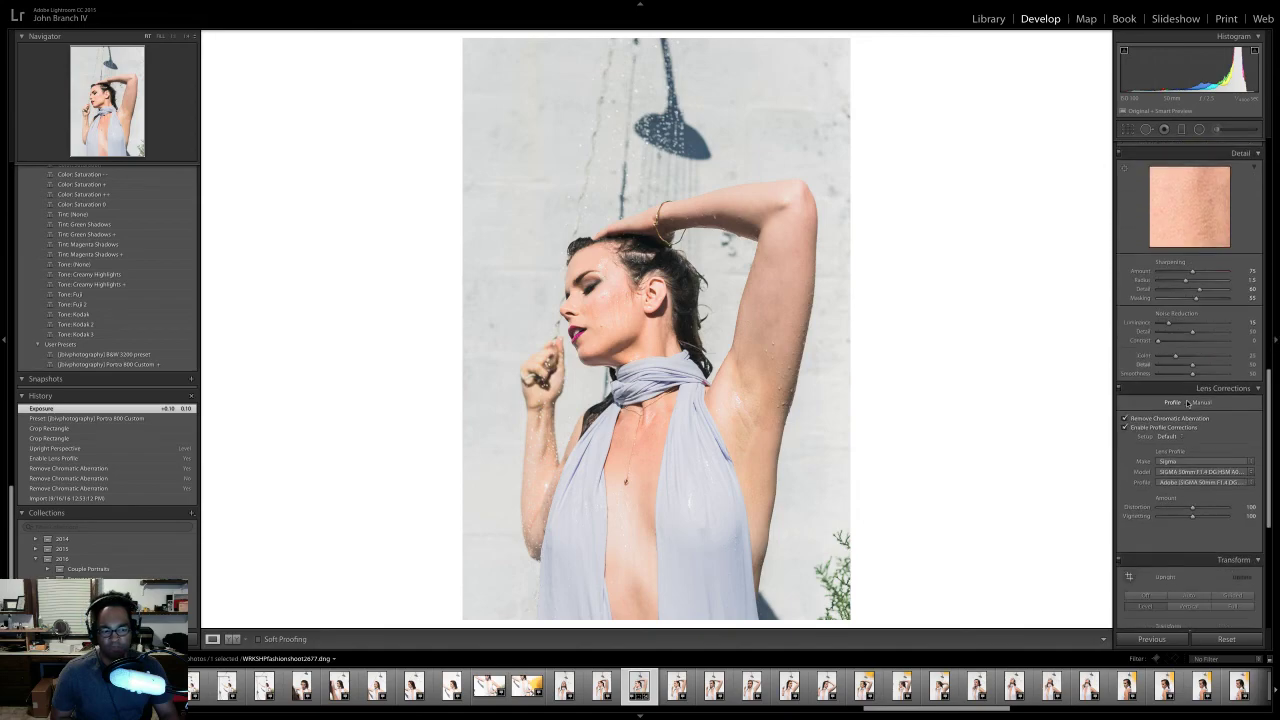
{"action": "scroll", "coordinate": [1187, 403], "scroll_direction": "up", "scroll_amount": 10}
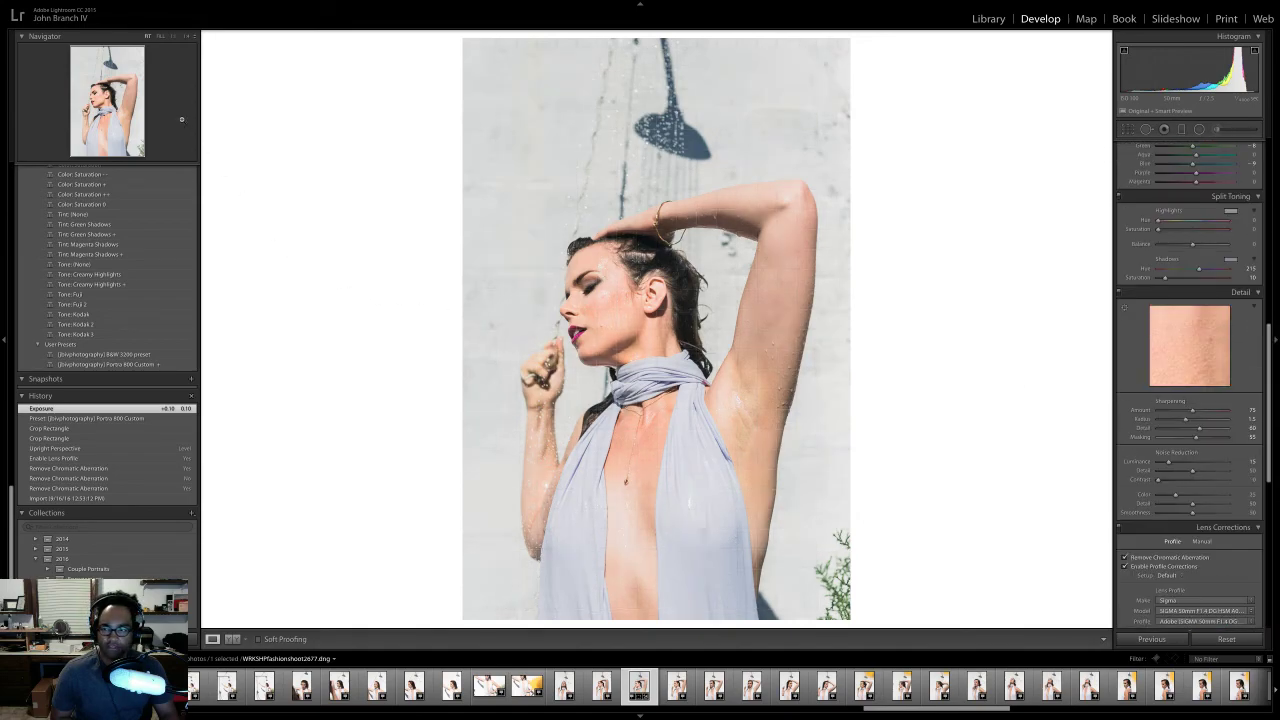
- Heal the larger creases and dark marks in the shower portrait's underarm with Spot Removal strokes, using a size 25 Heal brush
{"action": "left_click", "coordinate": [172, 37]}
{"action": "left_click_drag", "start_coordinate": [117, 82], "coordinate": [114, 122]}
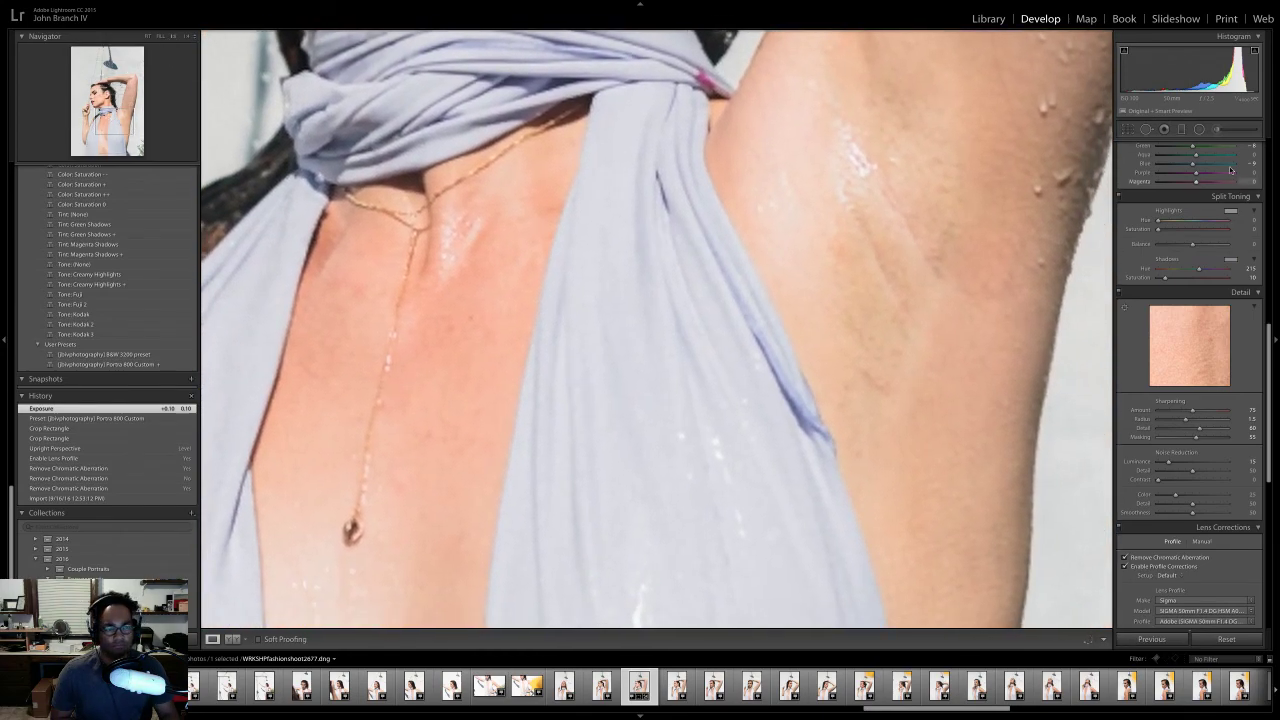
{"action": "left_click", "coordinate": [1146, 129]}
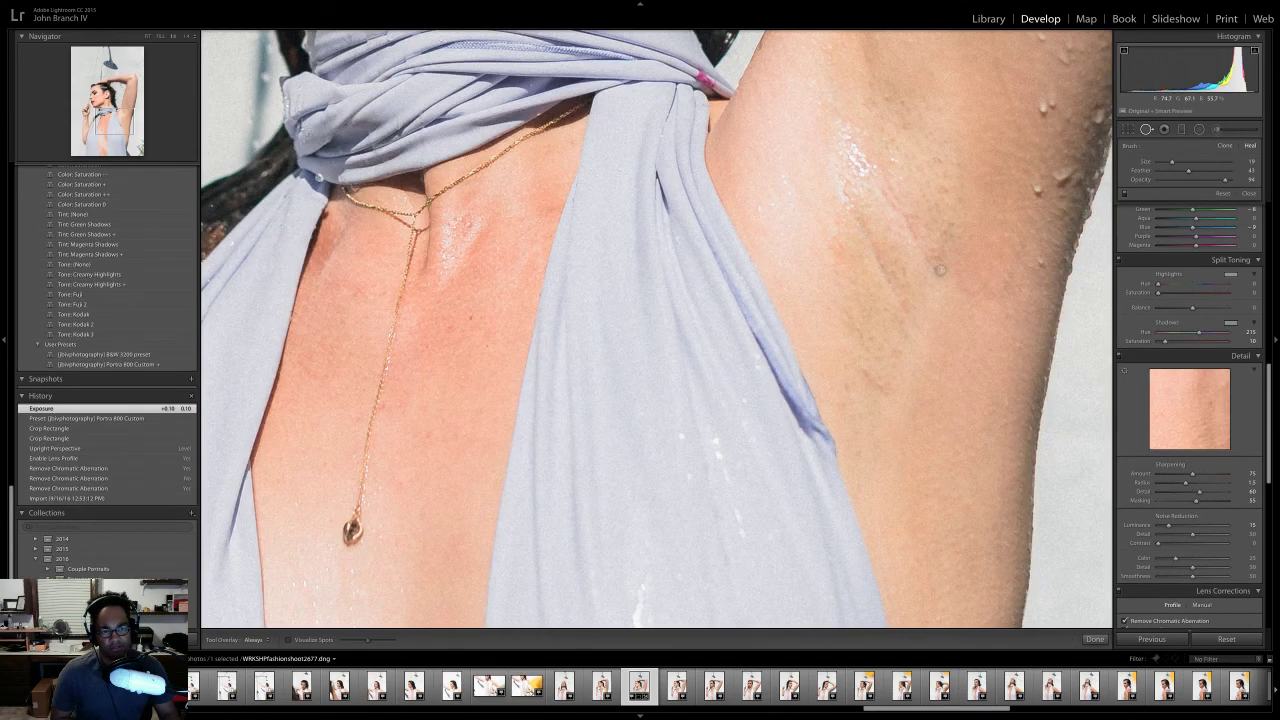
{"action": "scroll", "coordinate": [932, 268], "scroll_direction": "up", "scroll_amount": 4}
{"action": "scroll", "coordinate": [931, 267], "scroll_direction": "up", "scroll_amount": 3}
{"action": "mouse_move", "coordinate": [932, 264]}
{"action": "left_mouse_down"}
{"action": "mouse_move", "coordinate": [888, 194]}
{"action": "mouse_move", "coordinate": [883, 204]}
{"action": "left_mouse_up"}
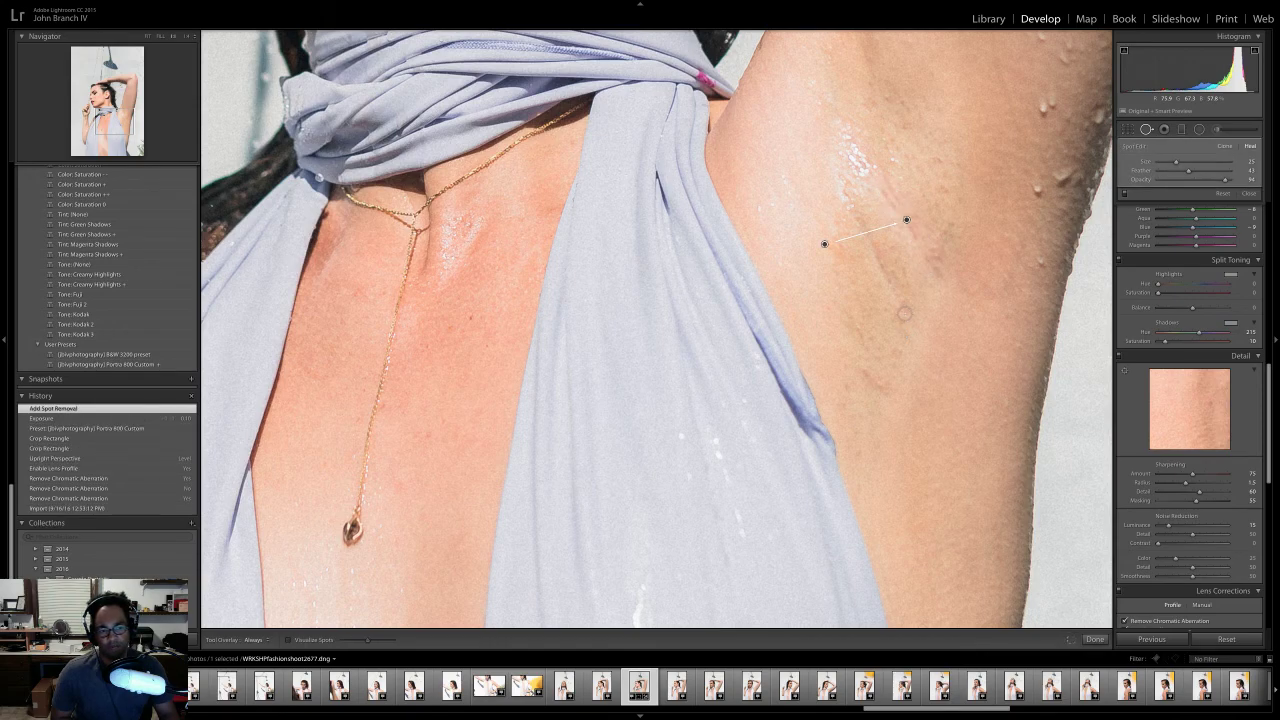
{"action": "left_click_drag", "start_coordinate": [904, 313], "coordinate": [861, 217]}
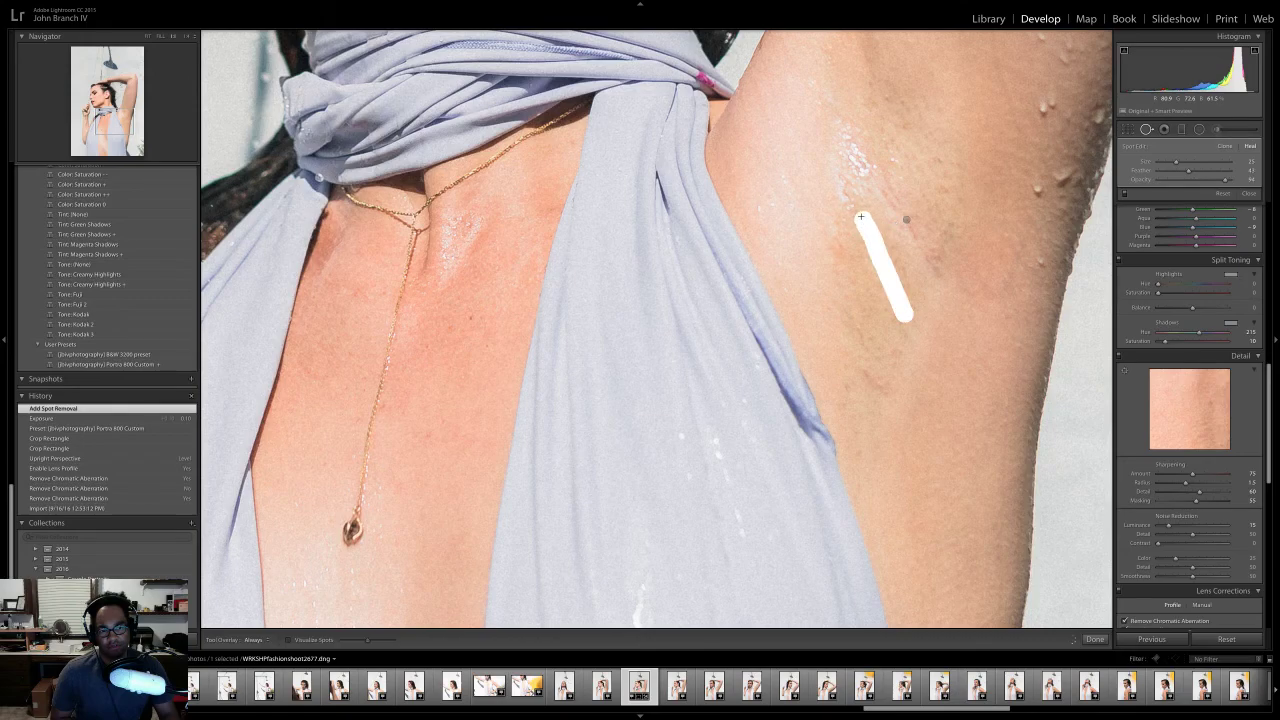
{"action": "left_click_drag", "start_coordinate": [879, 394], "coordinate": [870, 372]}
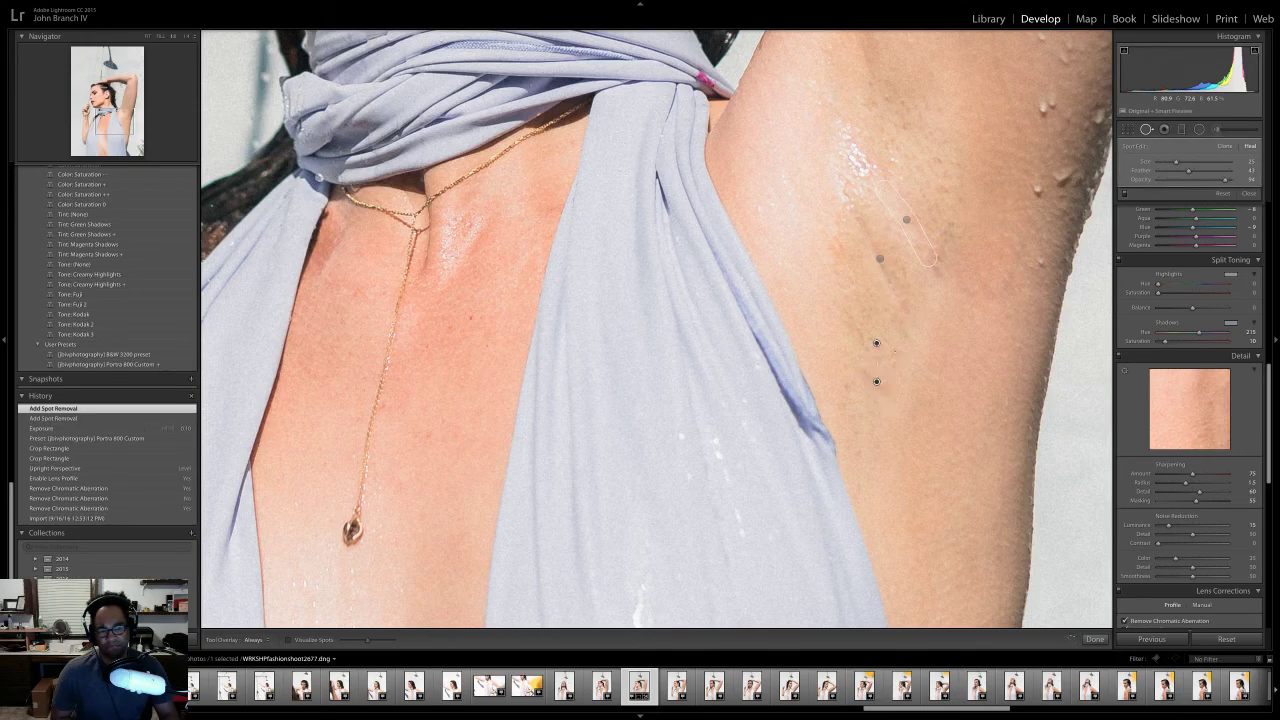
- Heal the small dark spots on the lower underarm skin beside the edge of the dress
{"action": "left_click", "coordinate": [897, 349]}
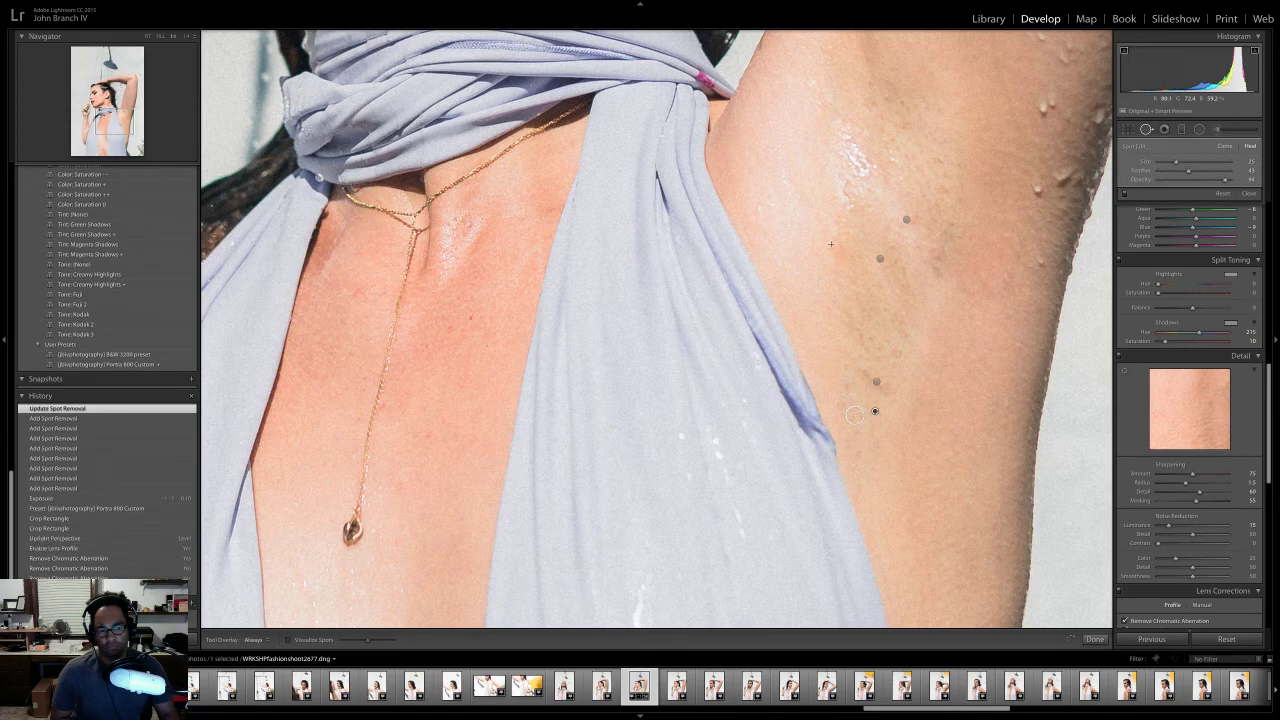
{"action": "left_click", "coordinate": [862, 350]}
{"action": "left_click", "coordinate": [892, 398]}
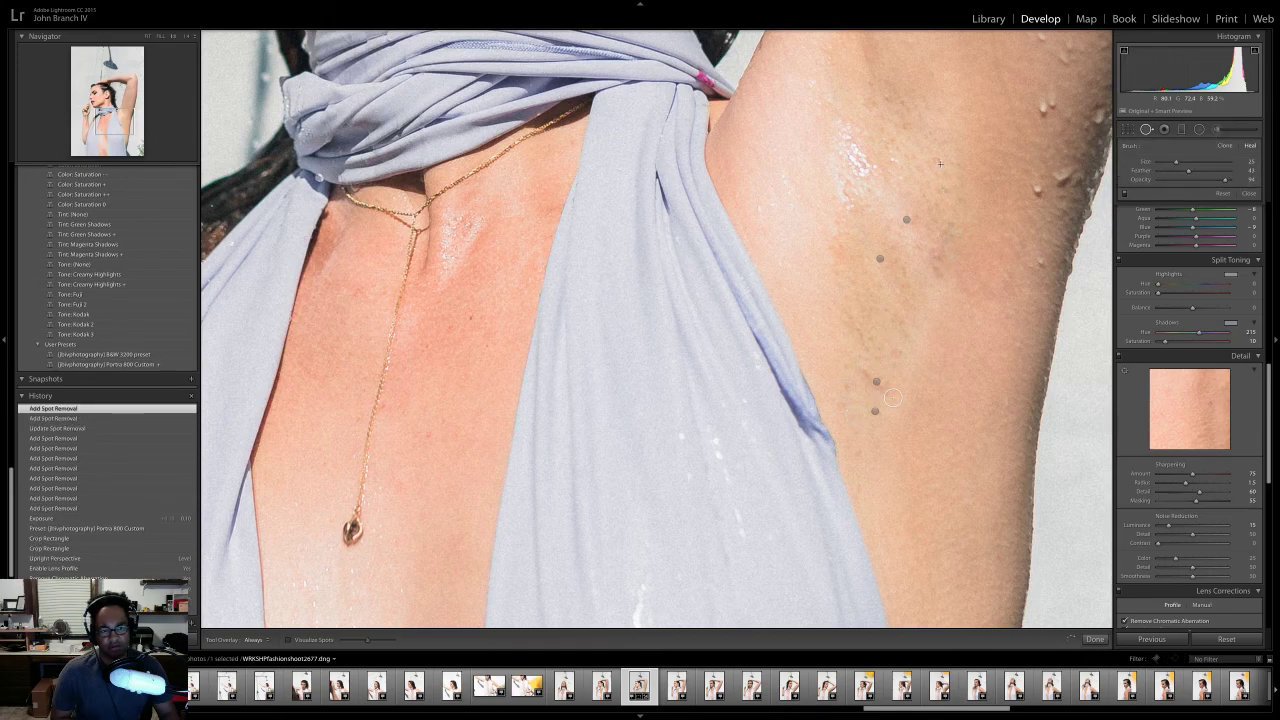
{"action": "left_click", "coordinate": [857, 432]}
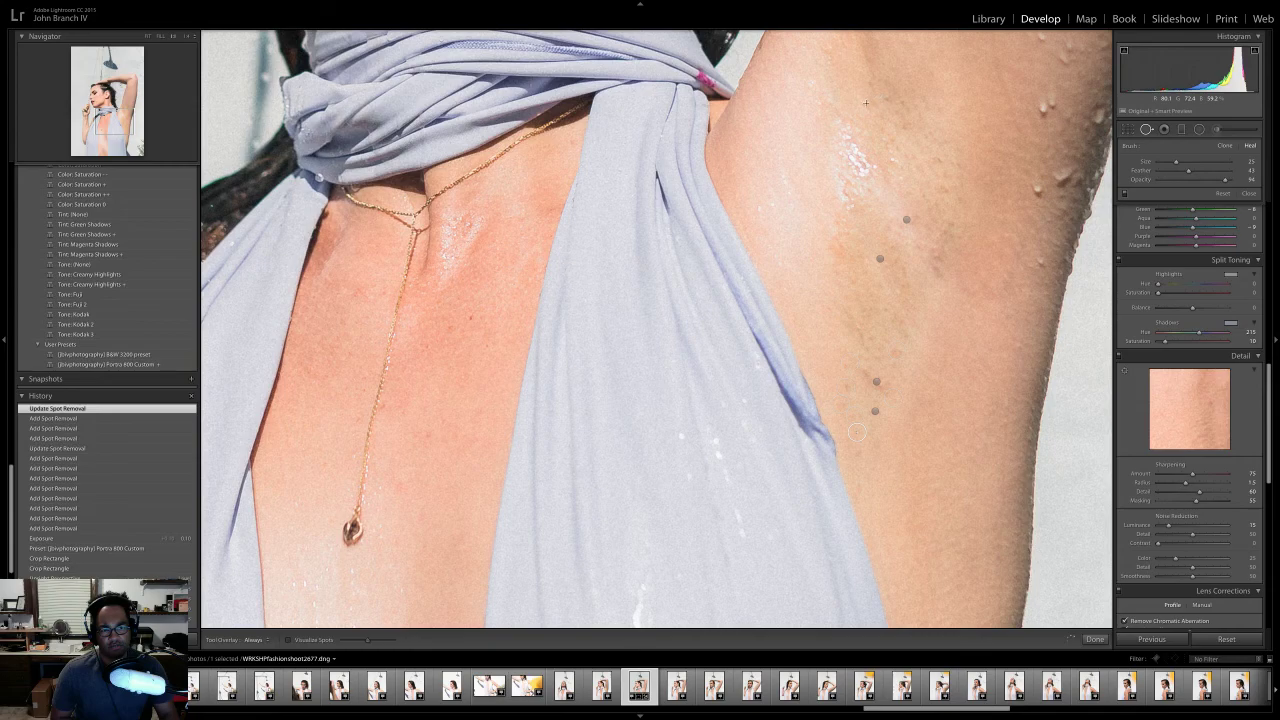
{"action": "left_click", "coordinate": [861, 484]}
- Heal the small blemishes on the upper underarm skin around the wet highlights
{"action": "left_click", "coordinate": [937, 75]}
{"action": "left_click", "coordinate": [937, 76]}
{"action": "left_click", "coordinate": [941, 140]}
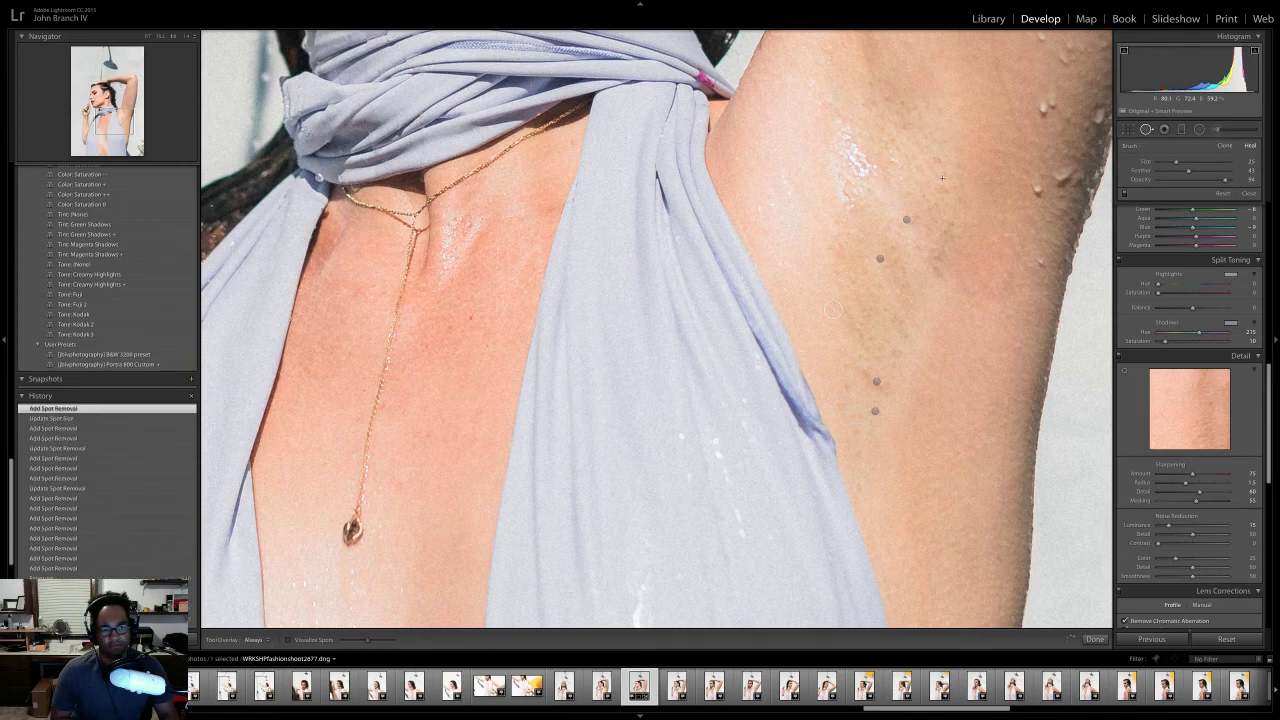
{"action": "left_click", "coordinate": [941, 178]}
{"action": "left_click", "coordinate": [963, 186]}
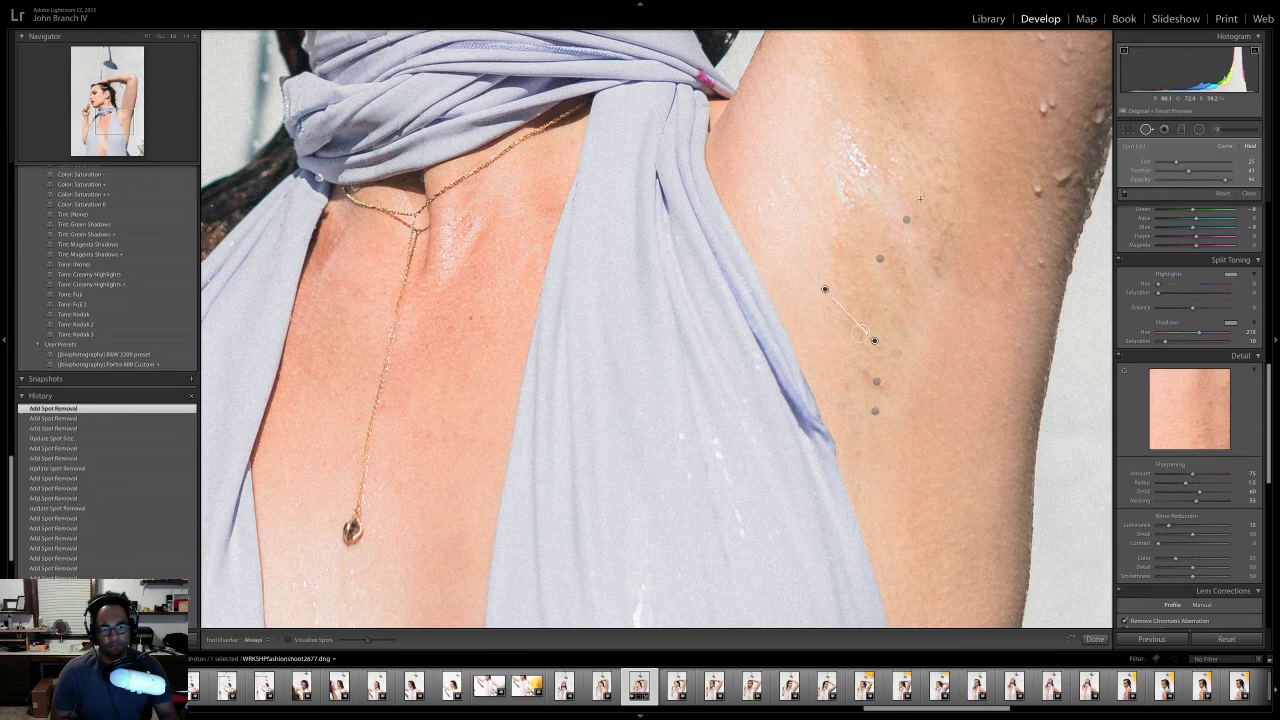
{"action": "left_click", "coordinate": [893, 145]}
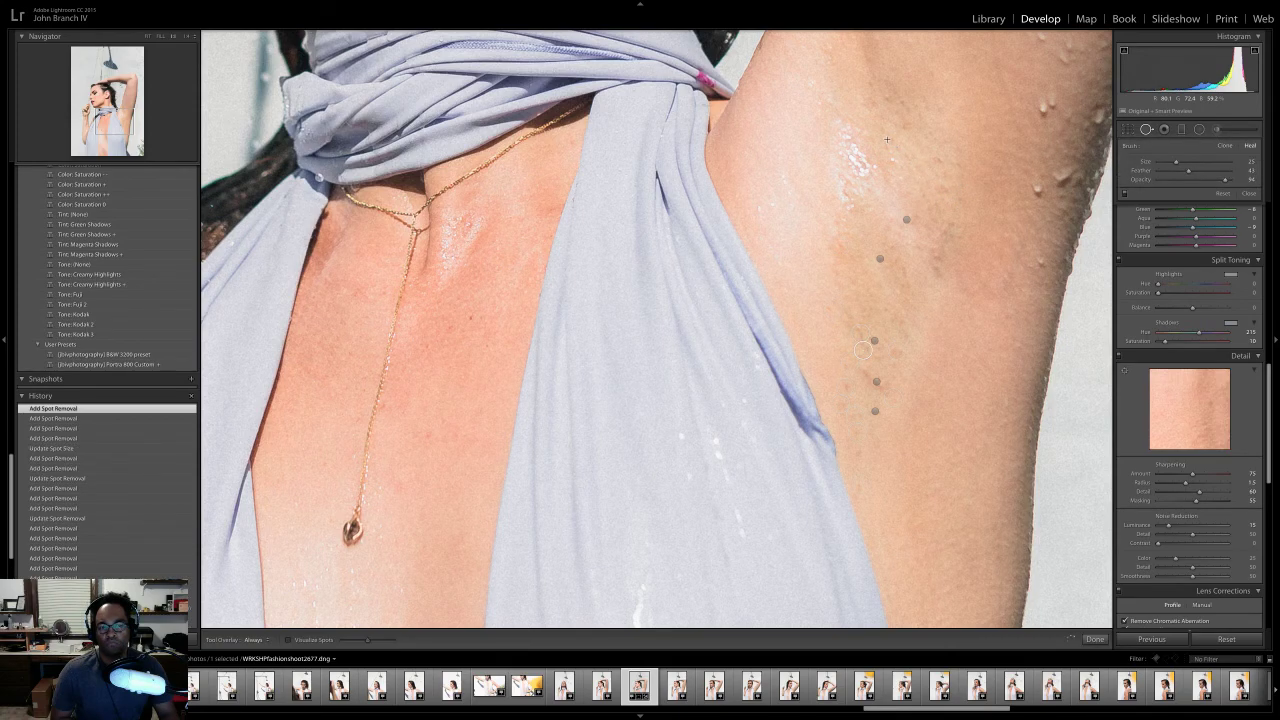
{"action": "left_click", "coordinate": [886, 140]}
{"action": "left_click", "coordinate": [904, 193]}
{"action": "left_click", "coordinate": [853, 227]}
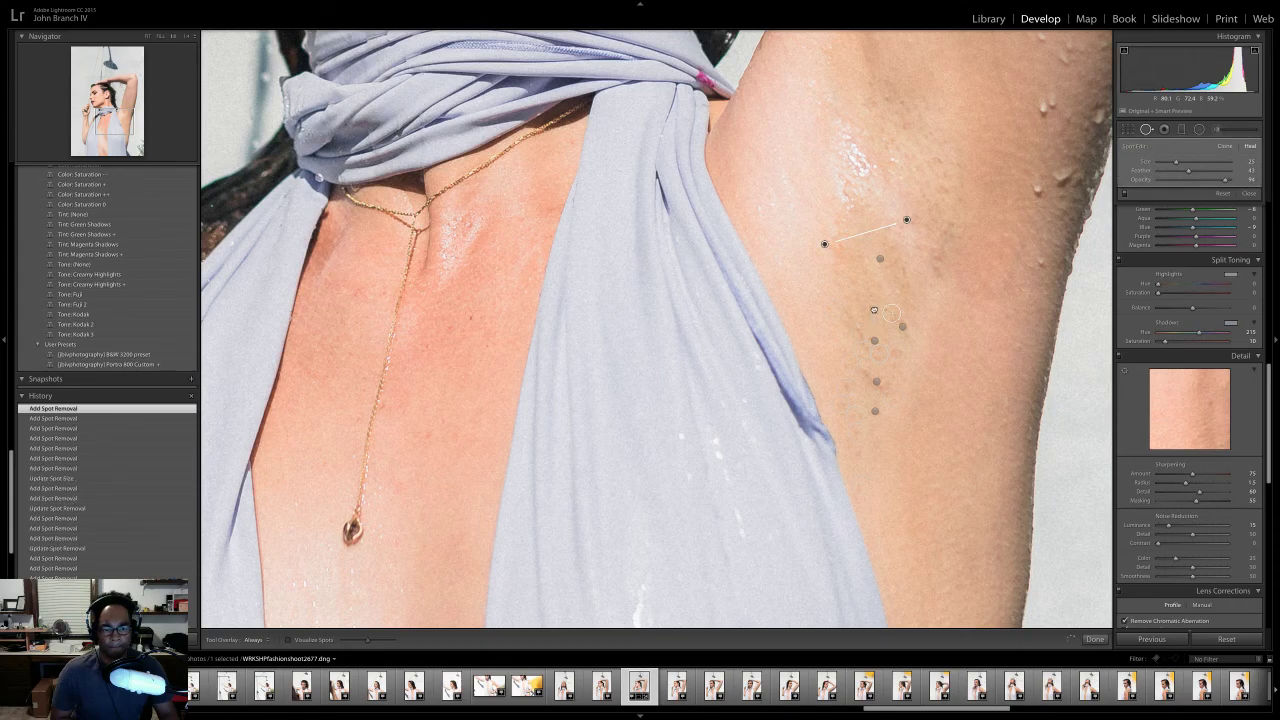
- Heal further marks from the middle of the underarm up toward the raised upper arm
{"action": "left_click", "coordinate": [896, 298]}
{"action": "left_click", "coordinate": [951, 229]}
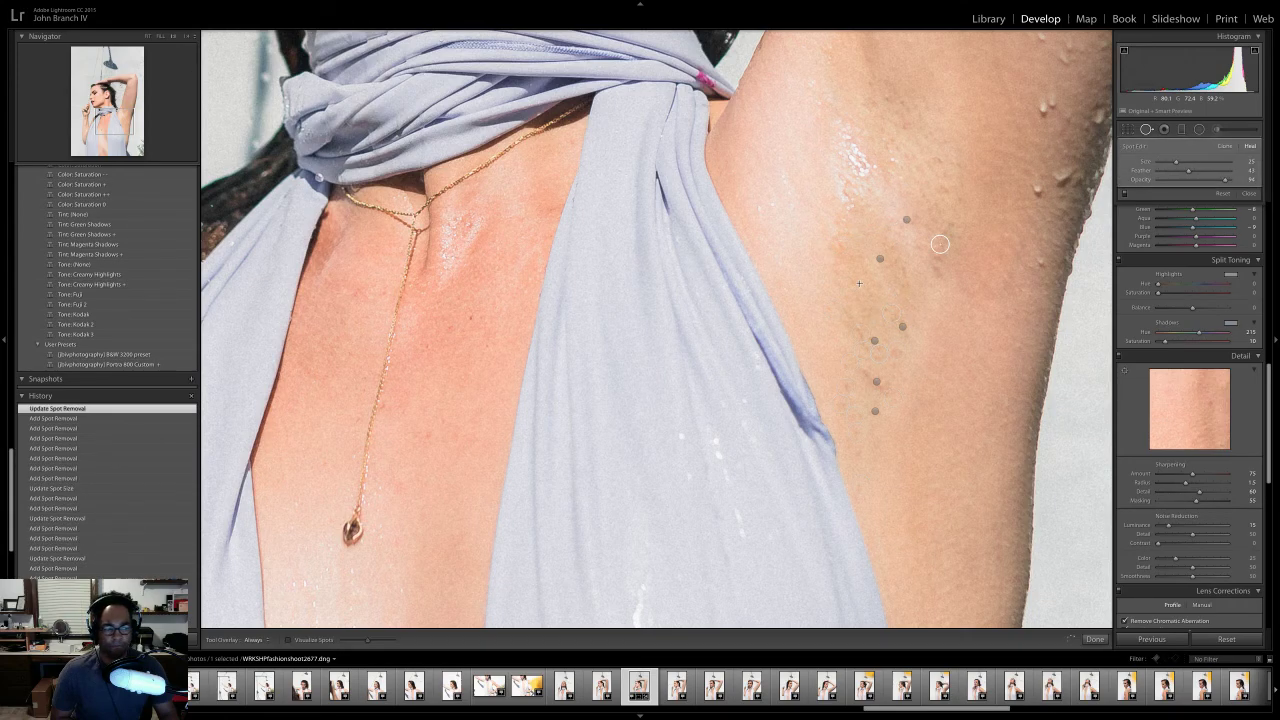
{"action": "left_click", "coordinate": [940, 244]}
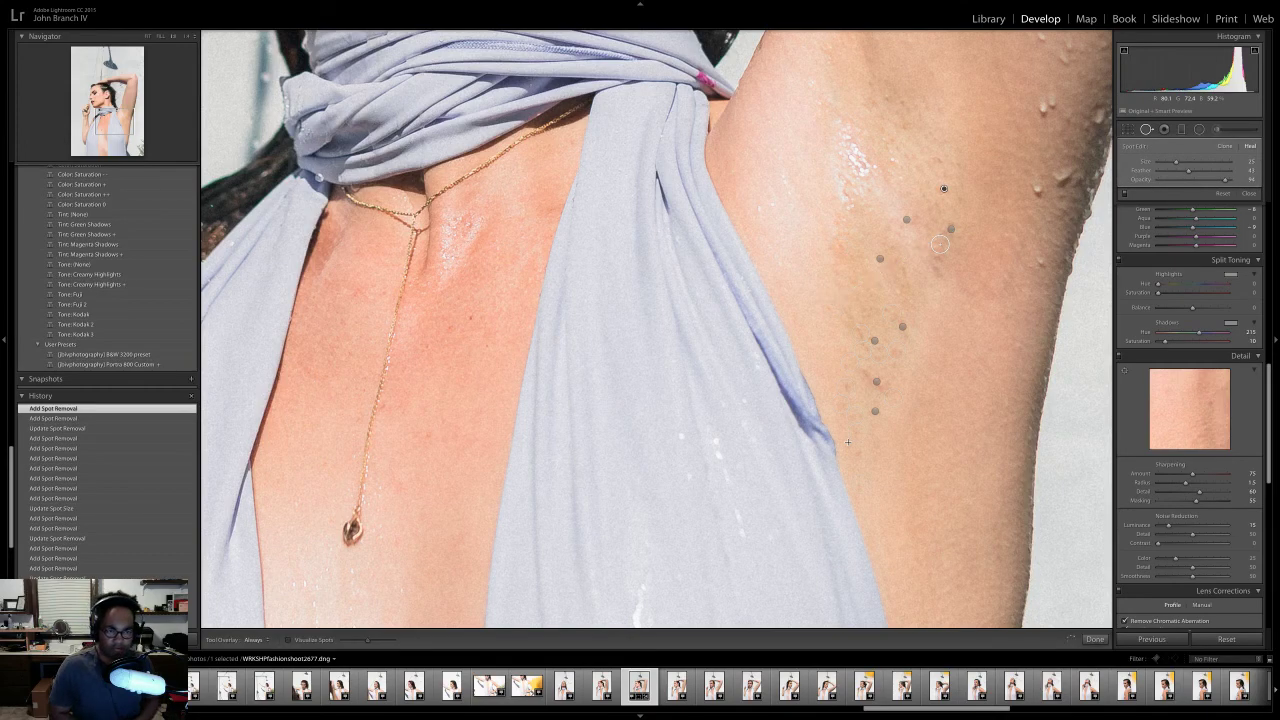
{"action": "left_click", "coordinate": [909, 127]}
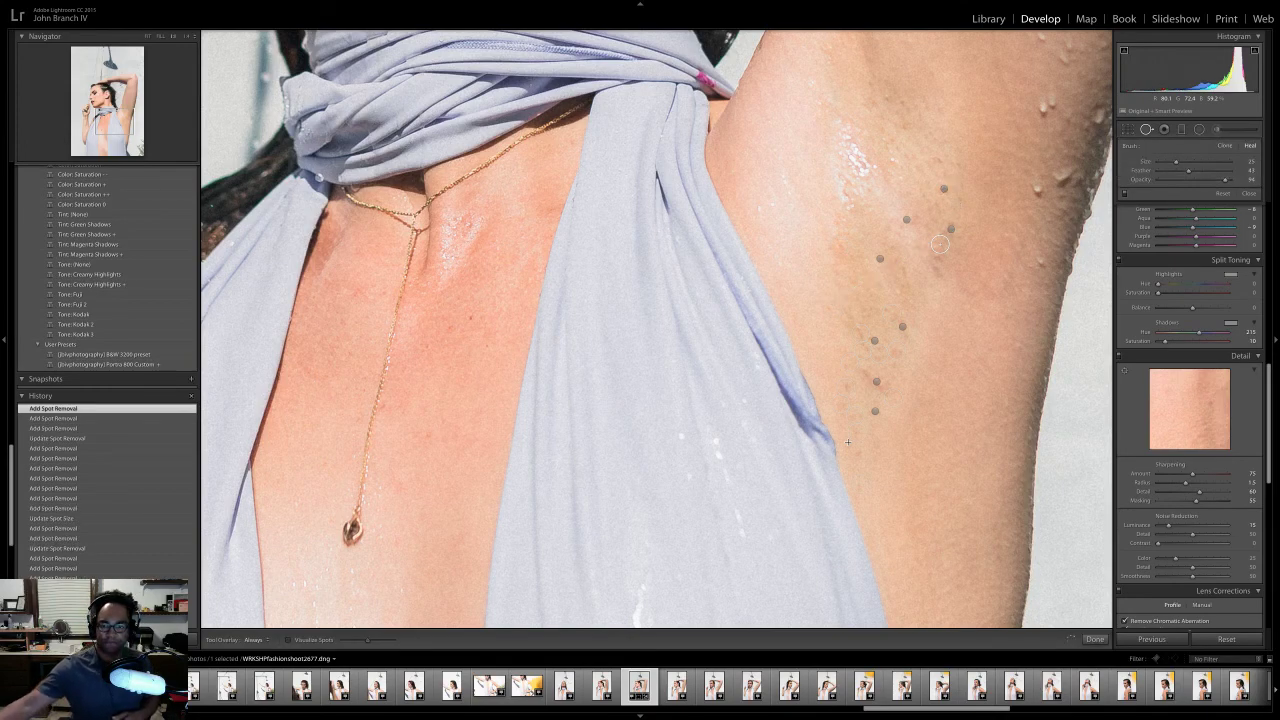
{"action": "key", "text": "Escape"}
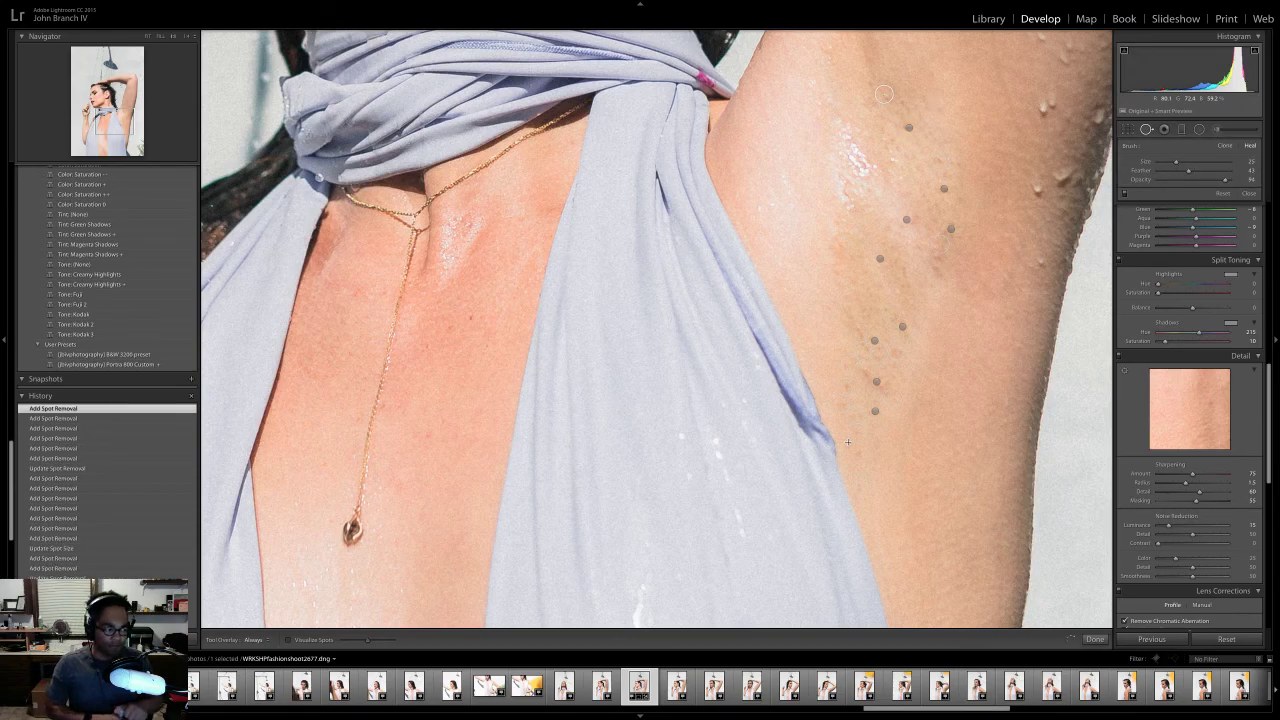
{"action": "left_click", "coordinate": [872, 82]}
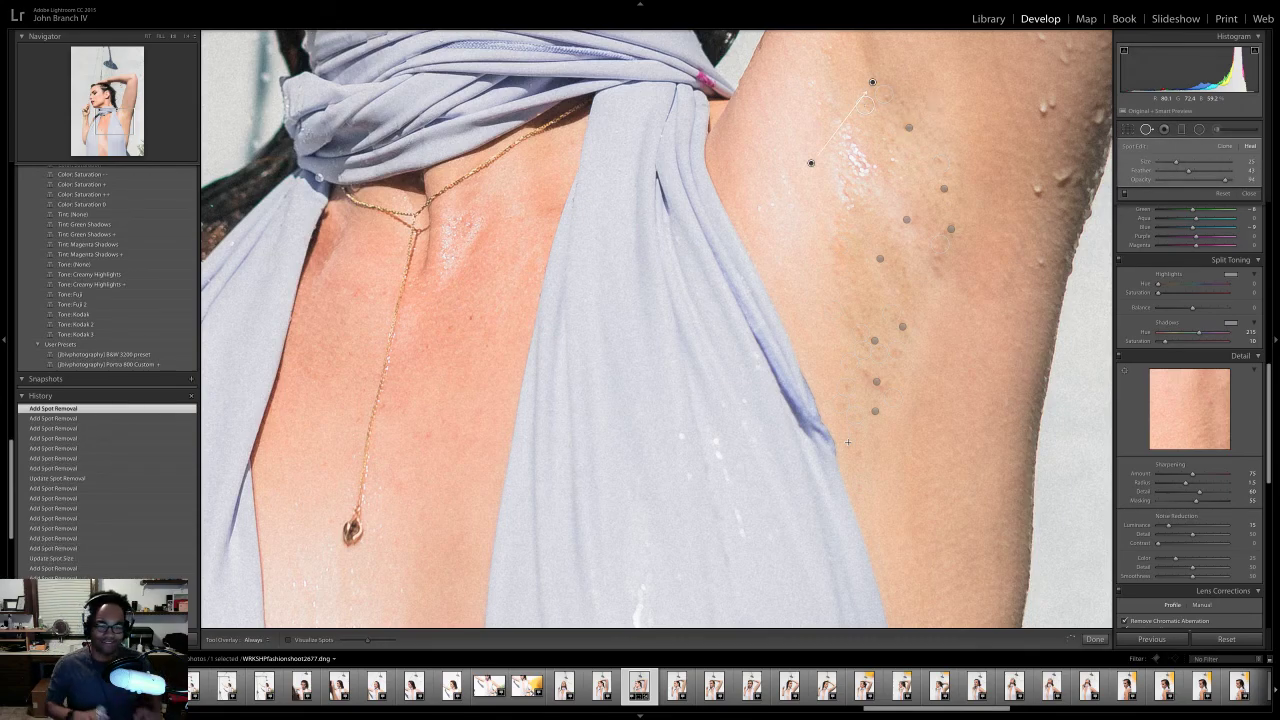
- Heal the blemishes on the underarm beside and below the shiny highlight with Spot Removal
{"action": "left_click", "coordinate": [865, 104]}
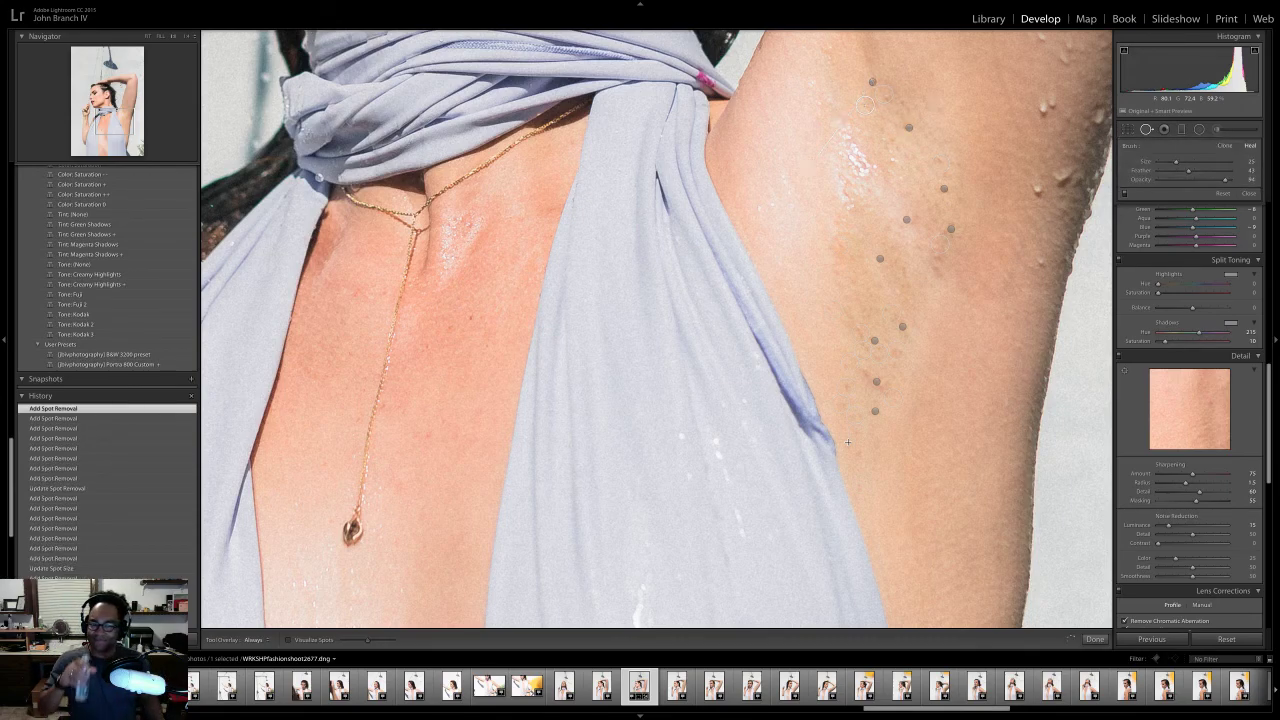
{"action": "left_click", "coordinate": [921, 116]}
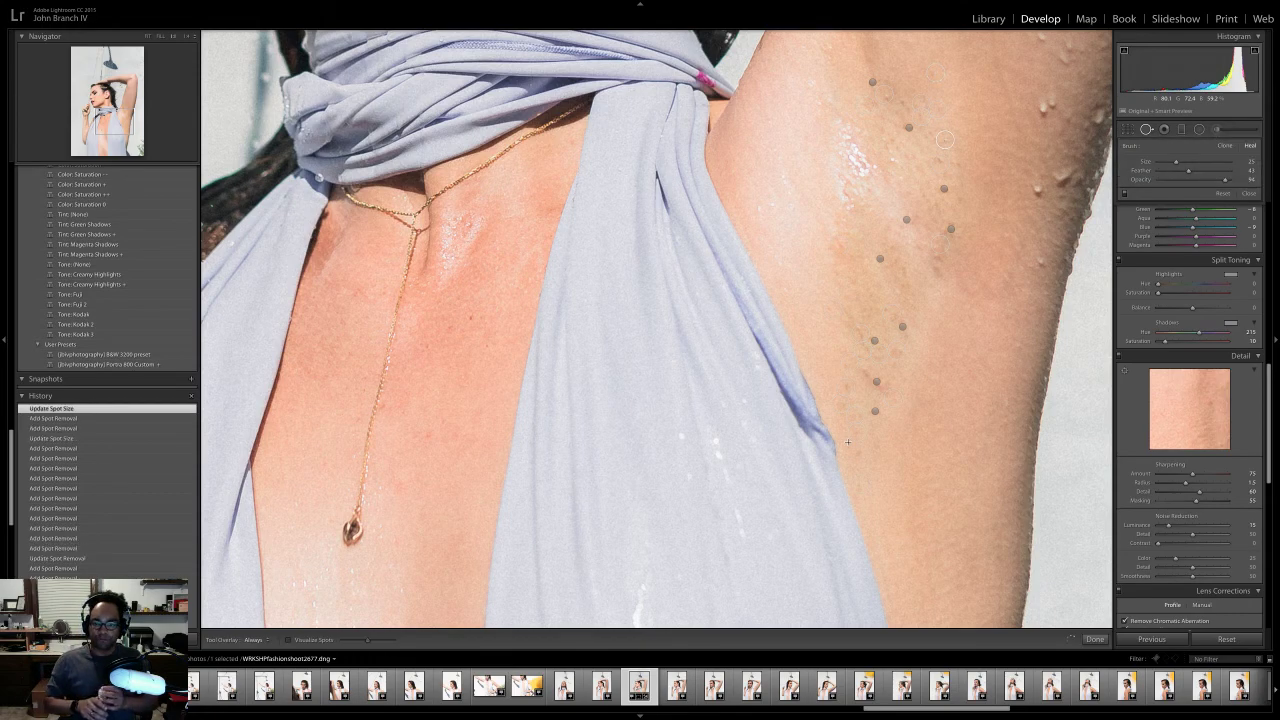
{"action": "left_click", "coordinate": [956, 204]}
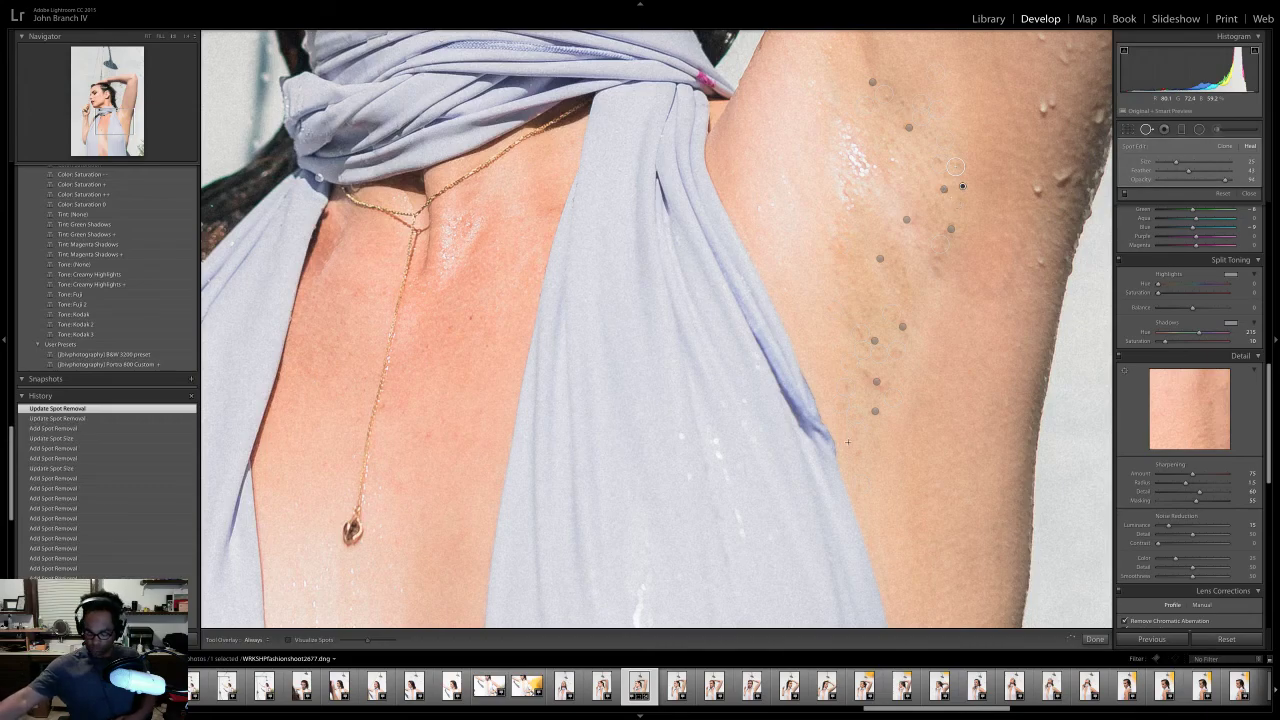
{"action": "left_click", "coordinate": [936, 204]}
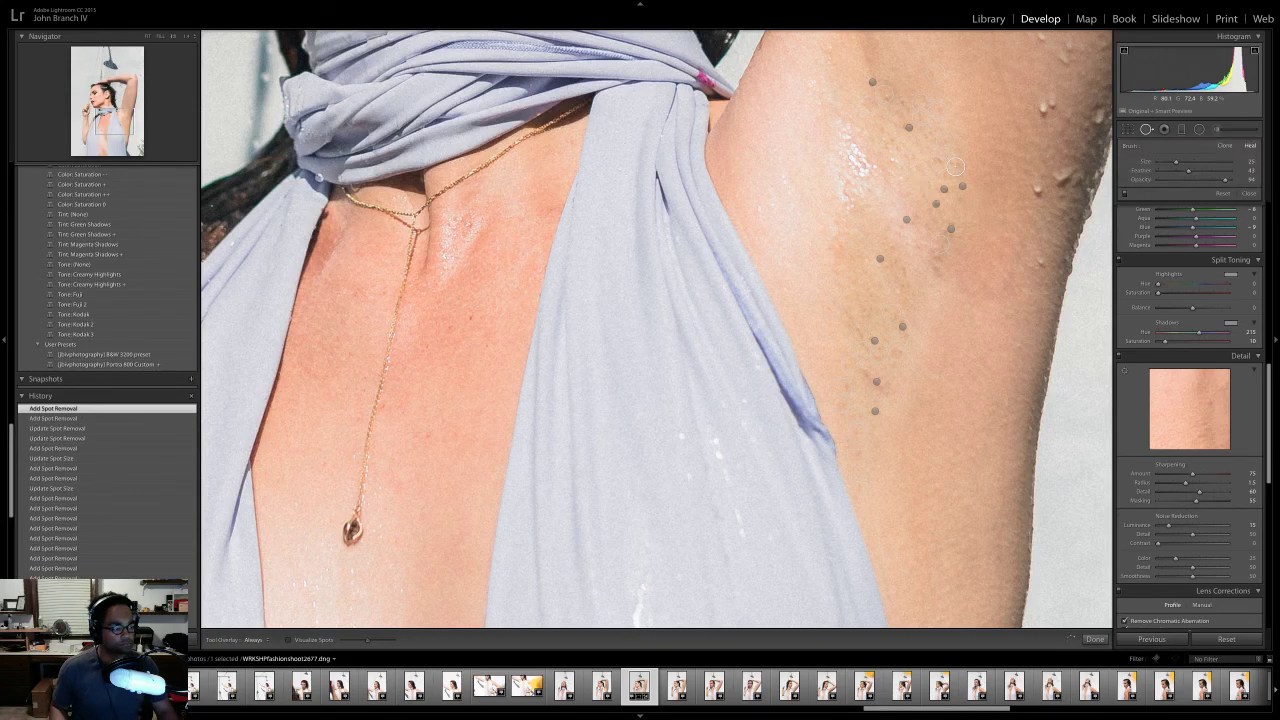
{"action": "left_click", "coordinate": [919, 173]}
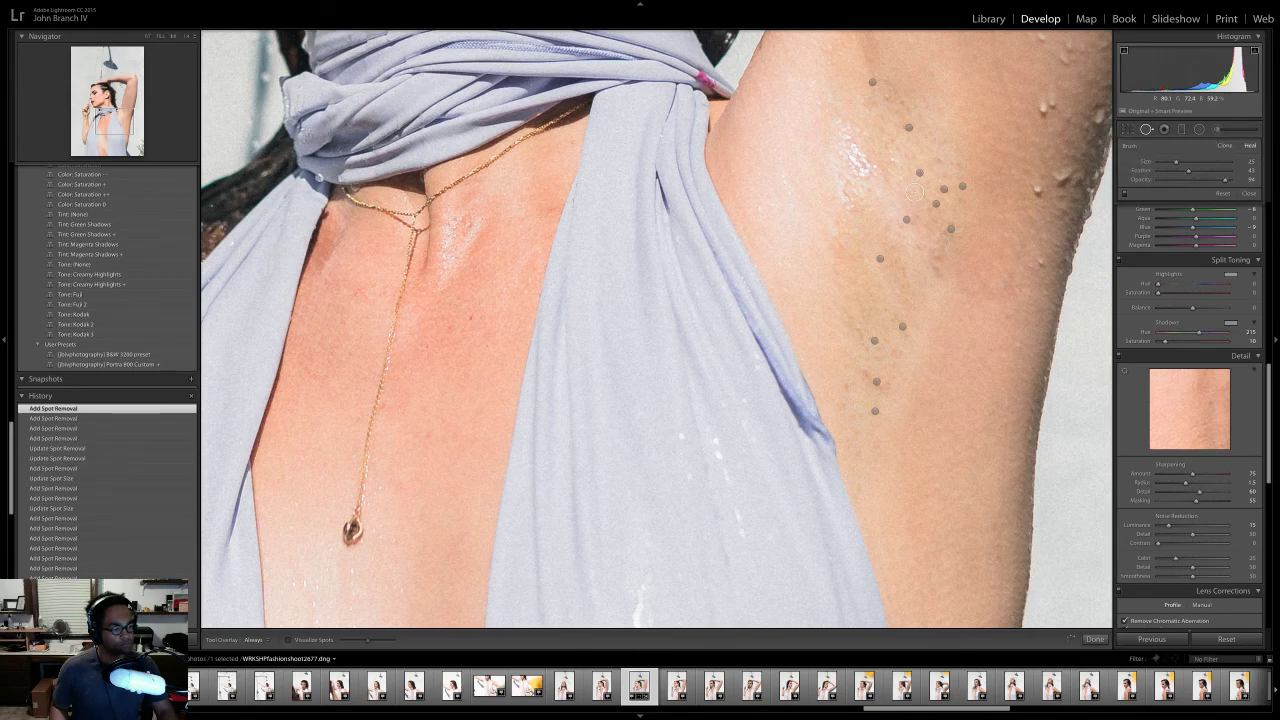
{"action": "left_click", "coordinate": [912, 162]}
{"action": "left_click", "coordinate": [912, 160]}
{"action": "left_click", "coordinate": [882, 128]}
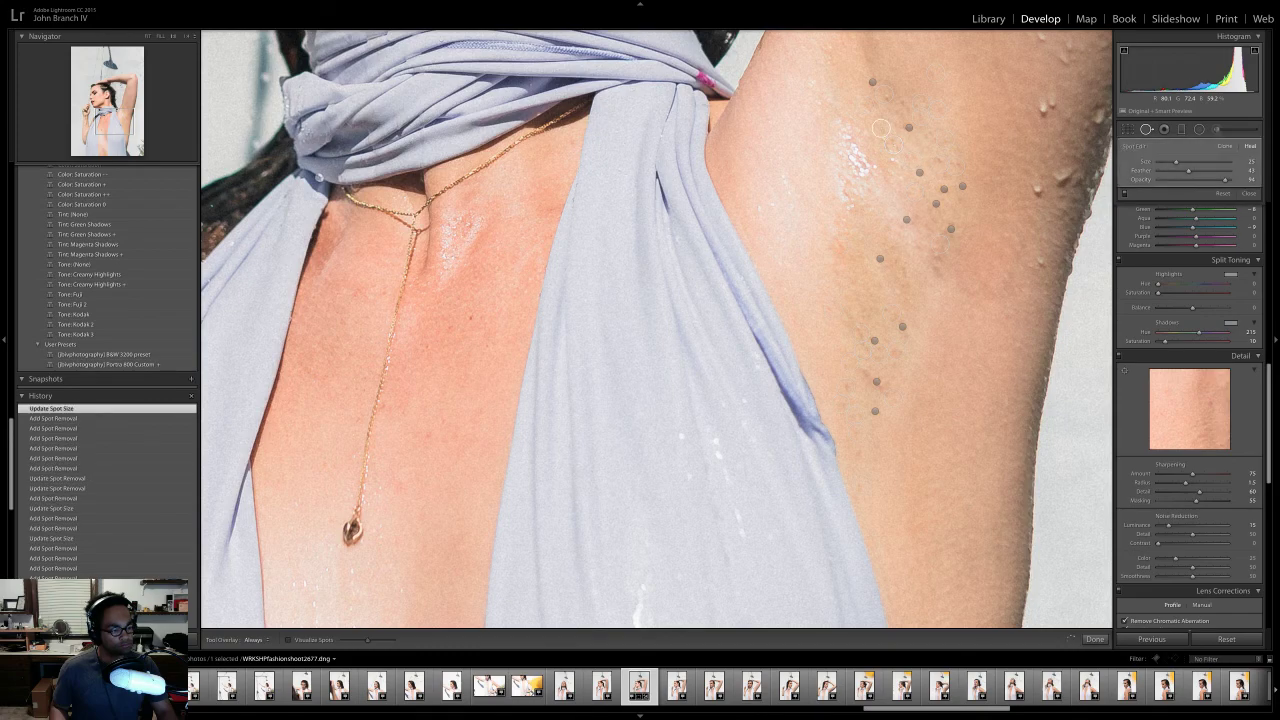
{"action": "left_click", "coordinate": [882, 130]}
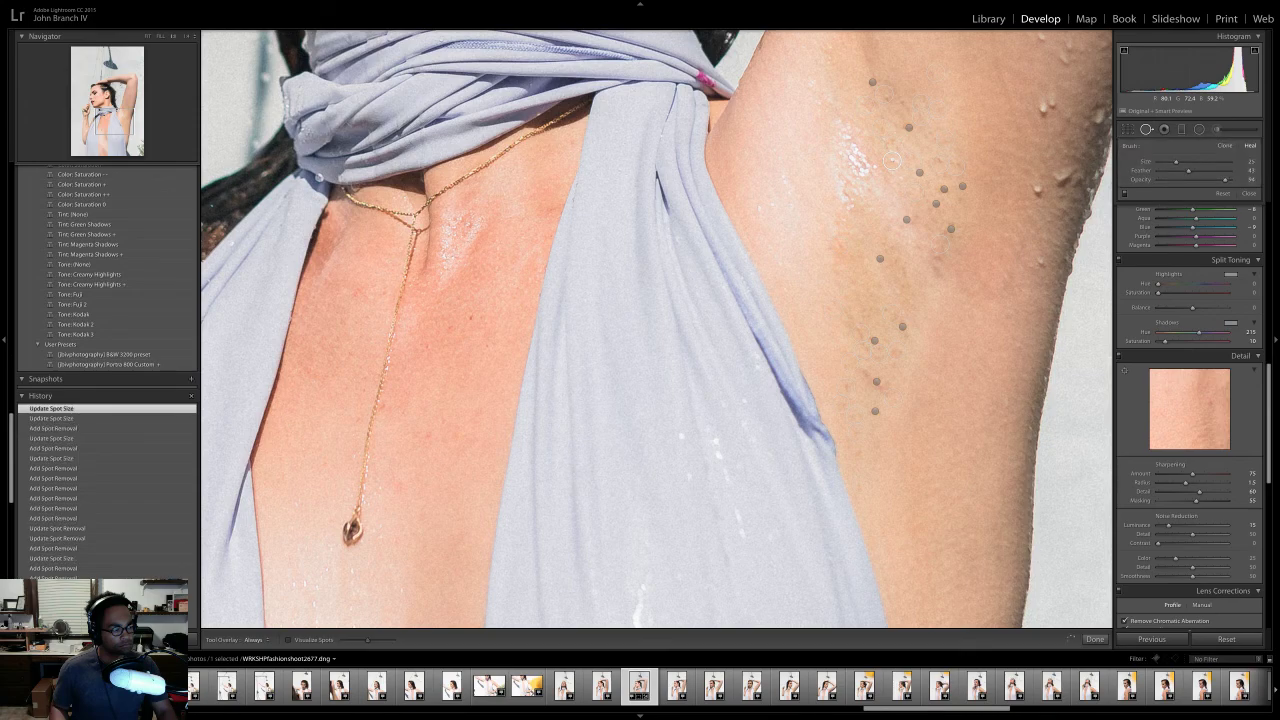
{"action": "left_click", "coordinate": [891, 160]}
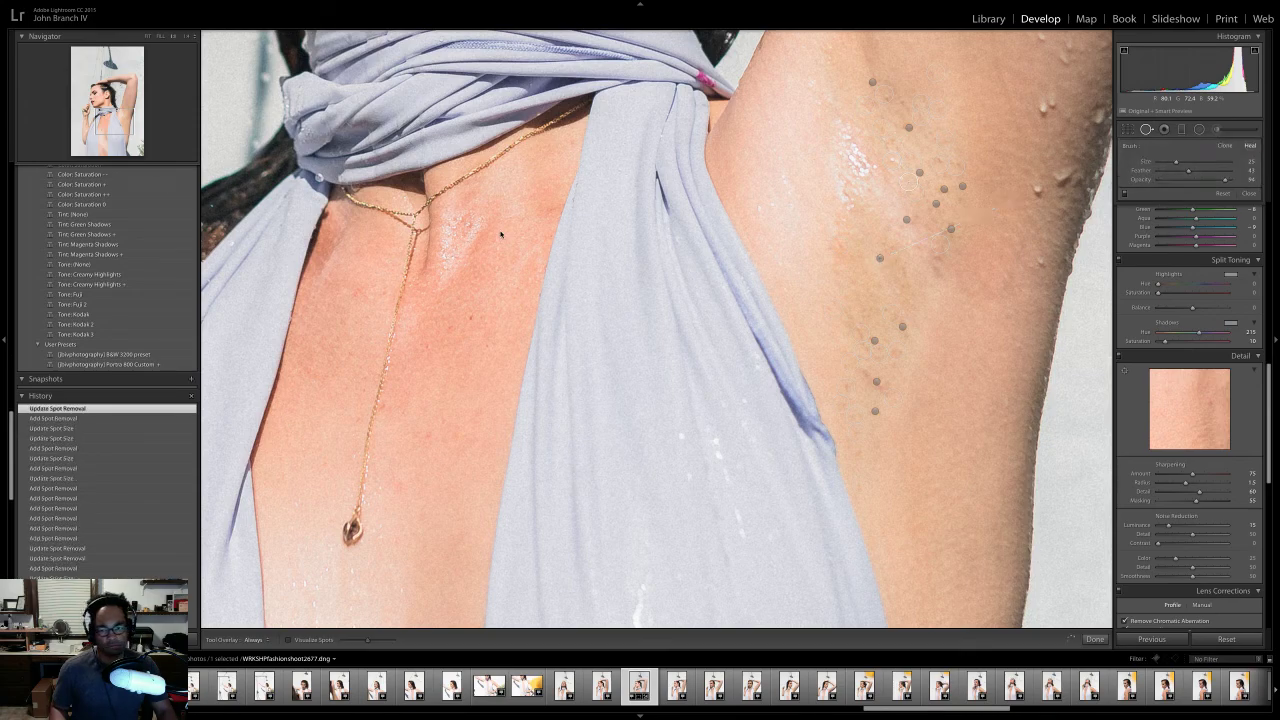
- Heal the remaining small marks lower down and toward the outer edge of the underarm
{"action": "left_click", "coordinate": [848, 313]}
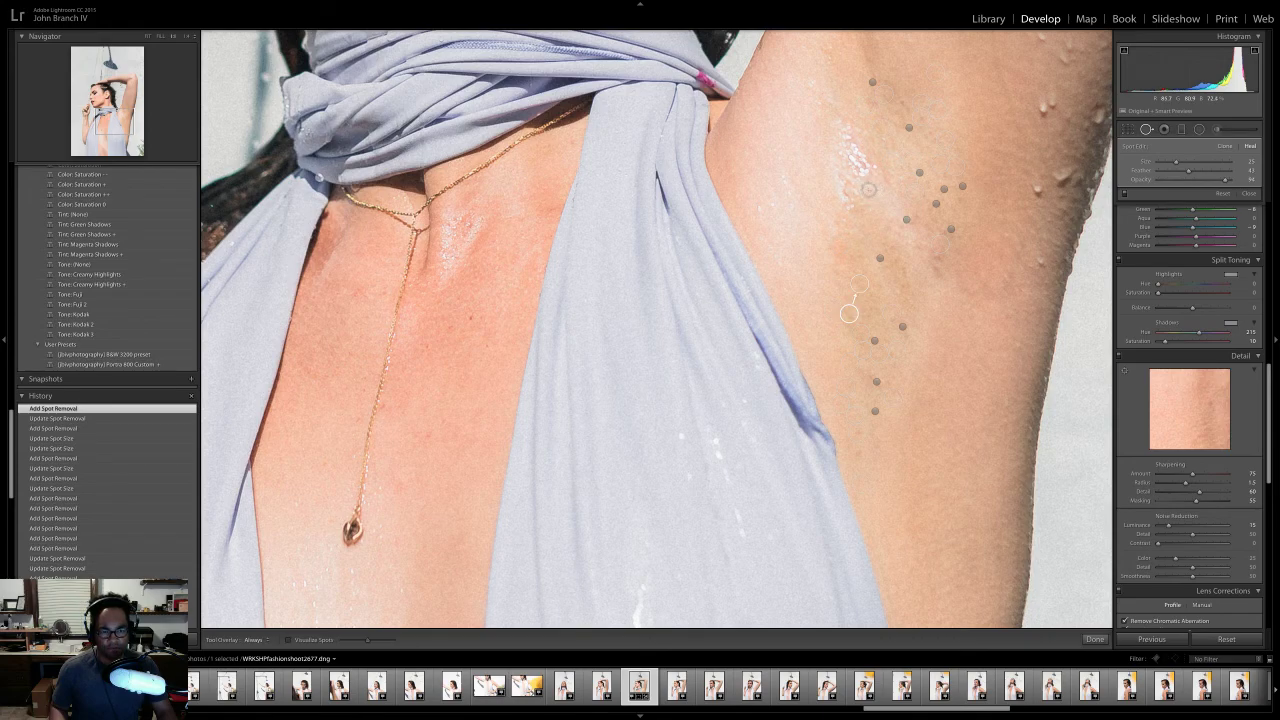
{"action": "key", "text": "Delete"}
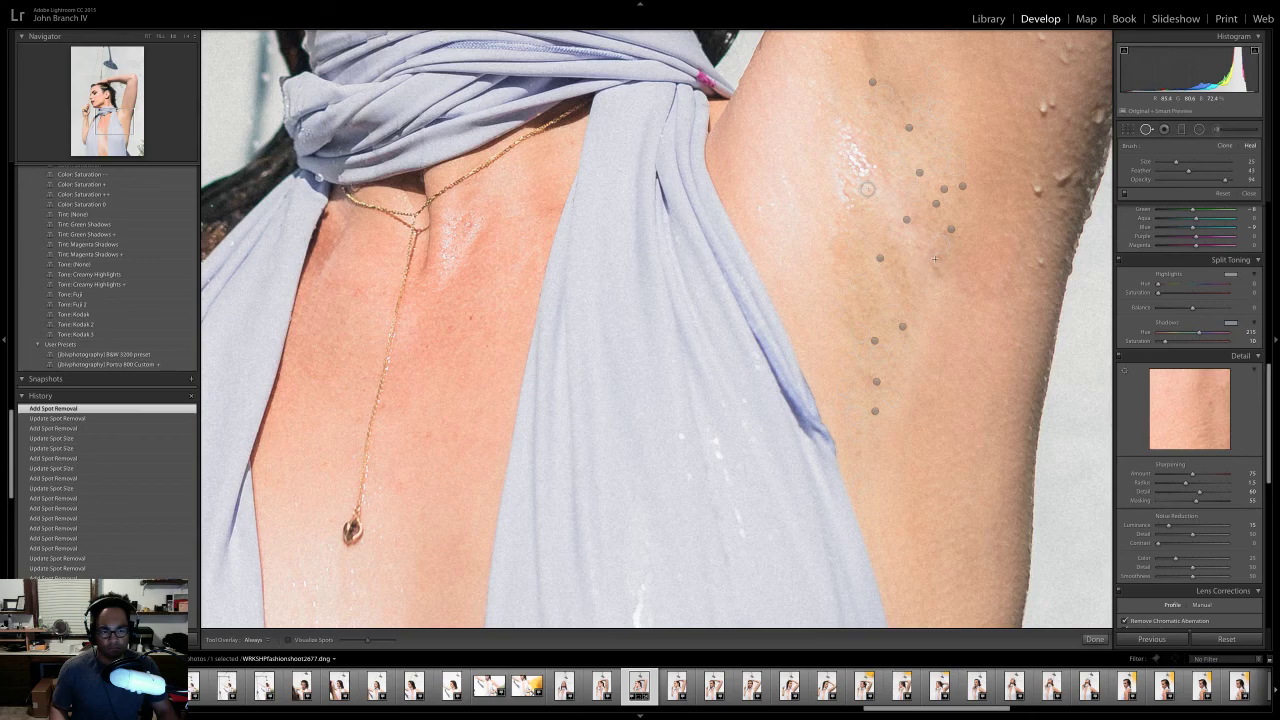
{"action": "left_click", "coordinate": [935, 258]}
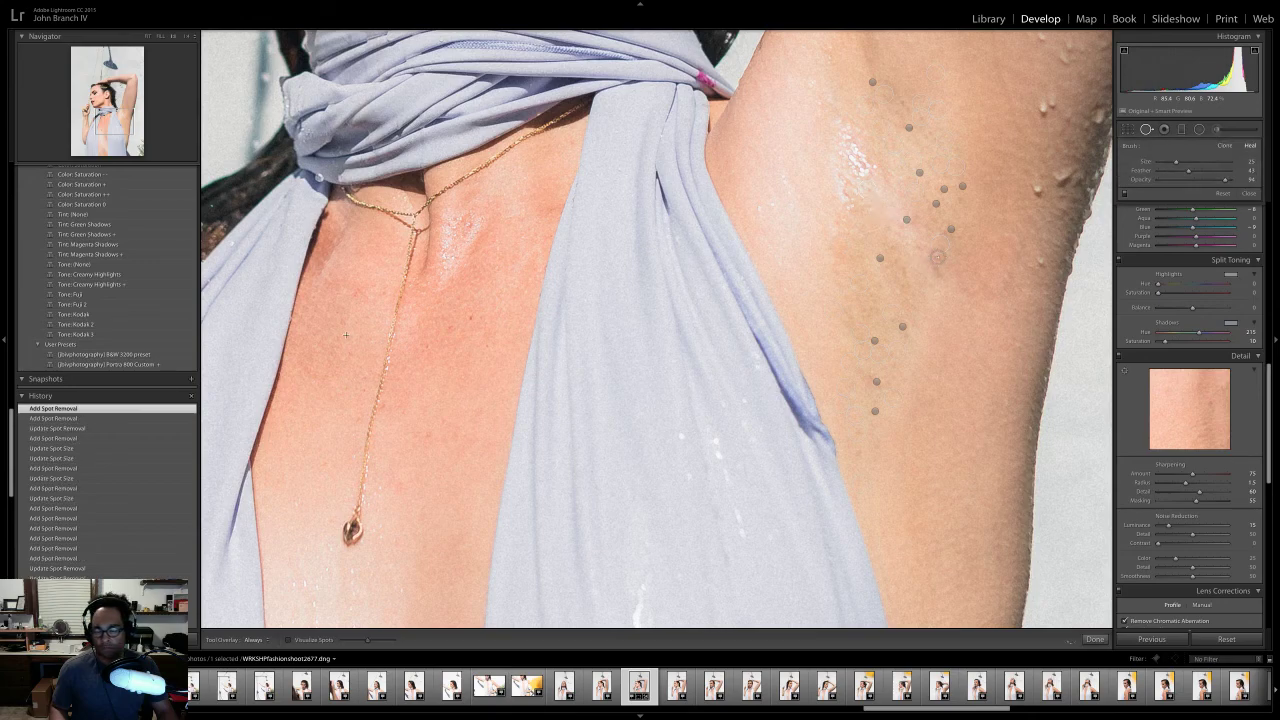
{"action": "left_click", "coordinate": [937, 257]}
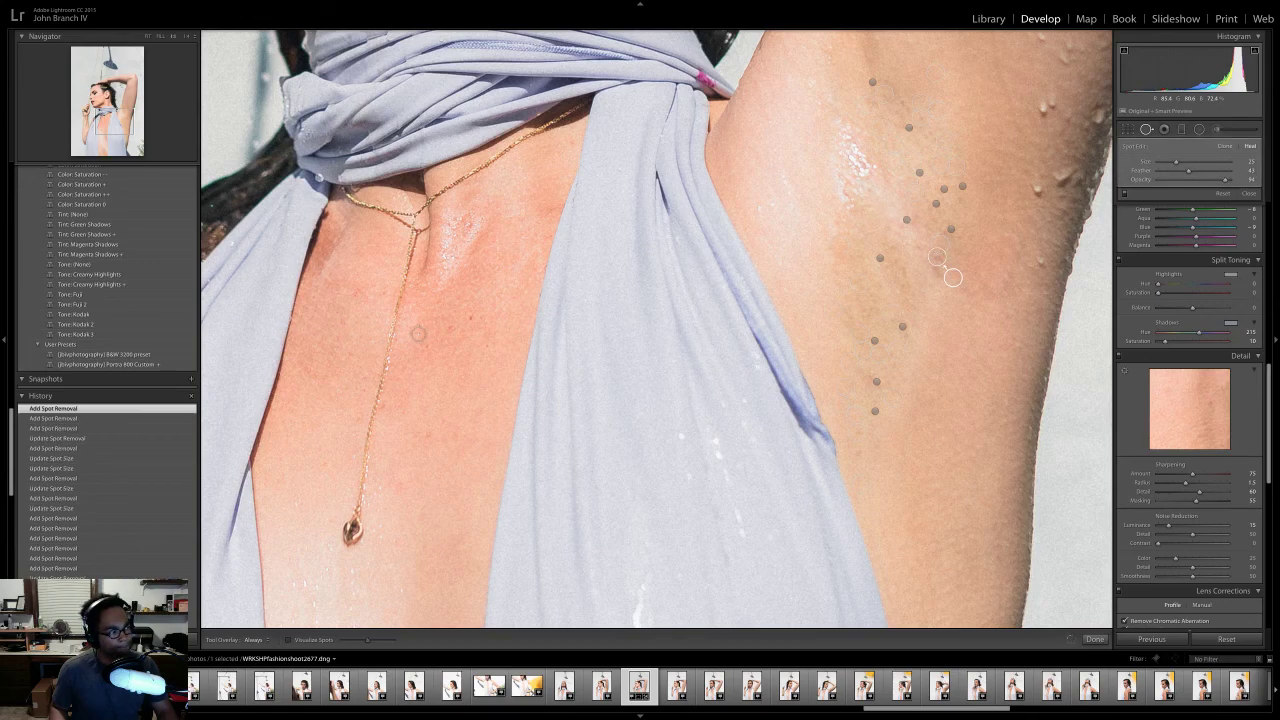
- Heal the small skin spots on the chest between the necklace chain and the dress edge
{"action": "left_click", "coordinate": [472, 317]}
{"action": "left_click", "coordinate": [425, 347]}
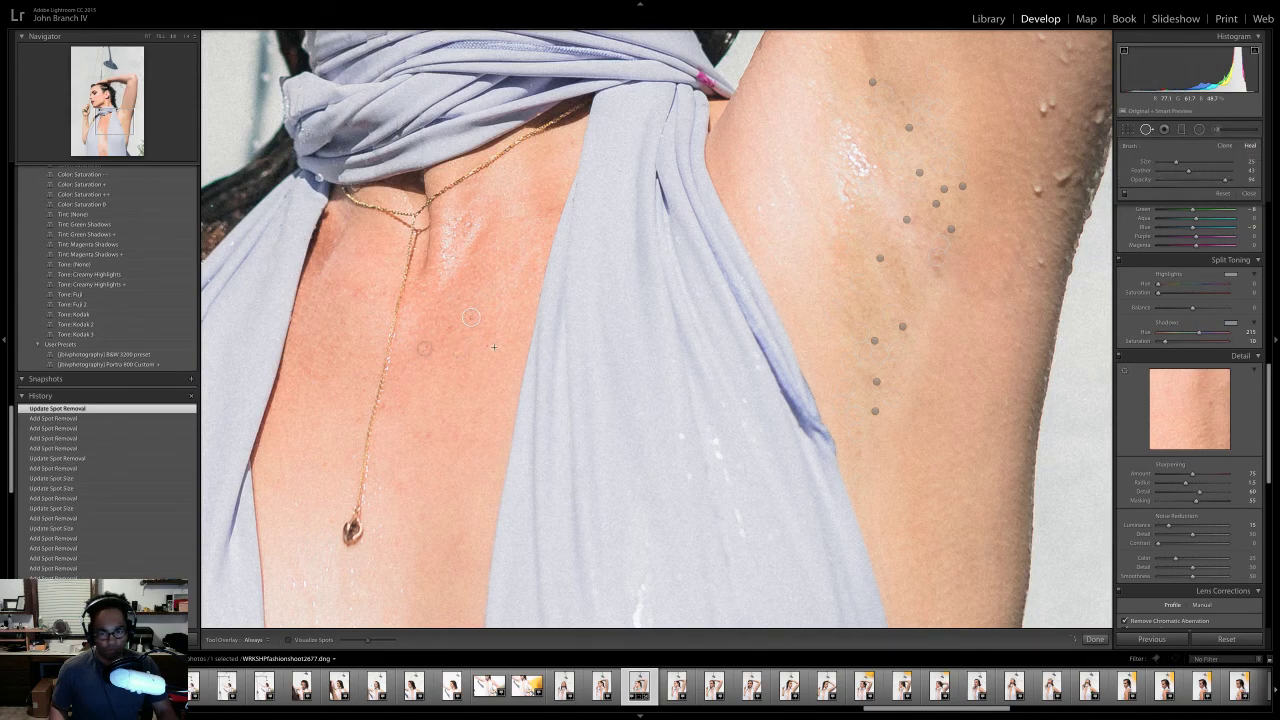
{"action": "left_click", "coordinate": [424, 348]}
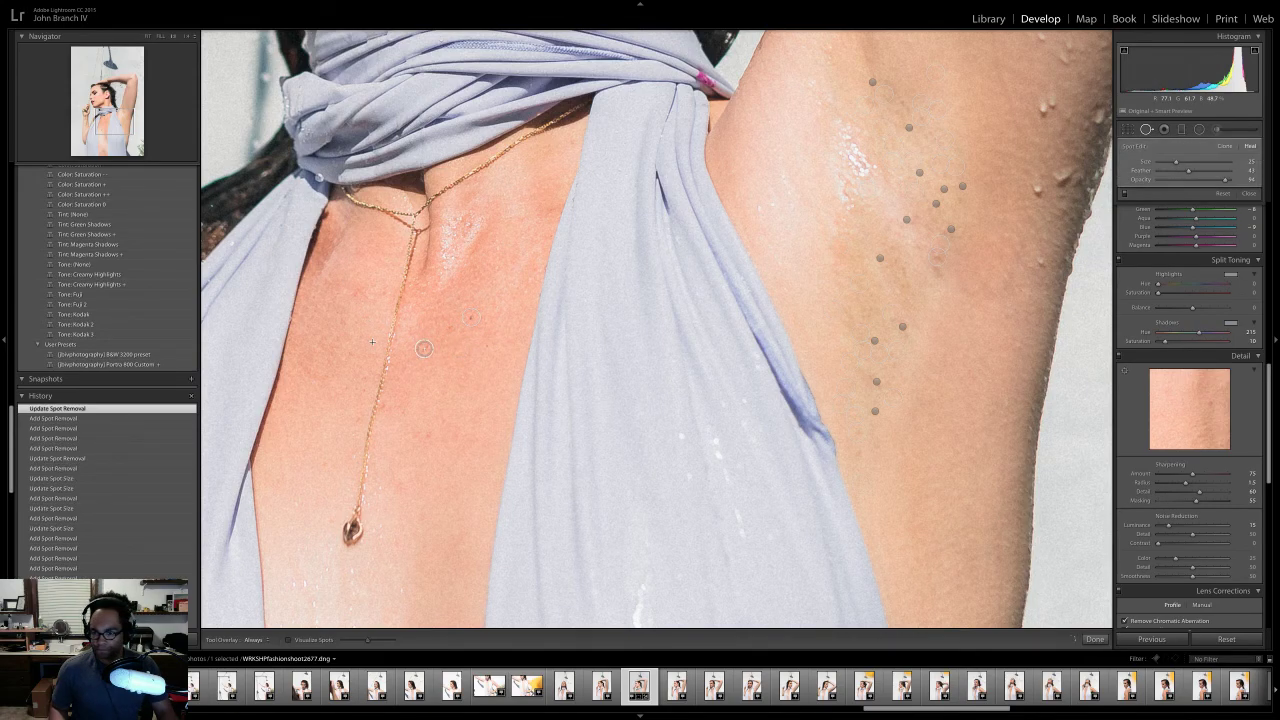
{"action": "left_click", "coordinate": [425, 348]}
- Heal the mole near the mouth, the cheek blemish and the spot in front of the ear
{"action": "left_click_drag", "start_coordinate": [472, 333], "coordinate": [579, 5]}
{"action": "left_click_drag", "start_coordinate": [109, 143], "coordinate": [110, 82]}
{"action": "left_click_drag", "start_coordinate": [487, 545], "coordinate": [797, 335]}
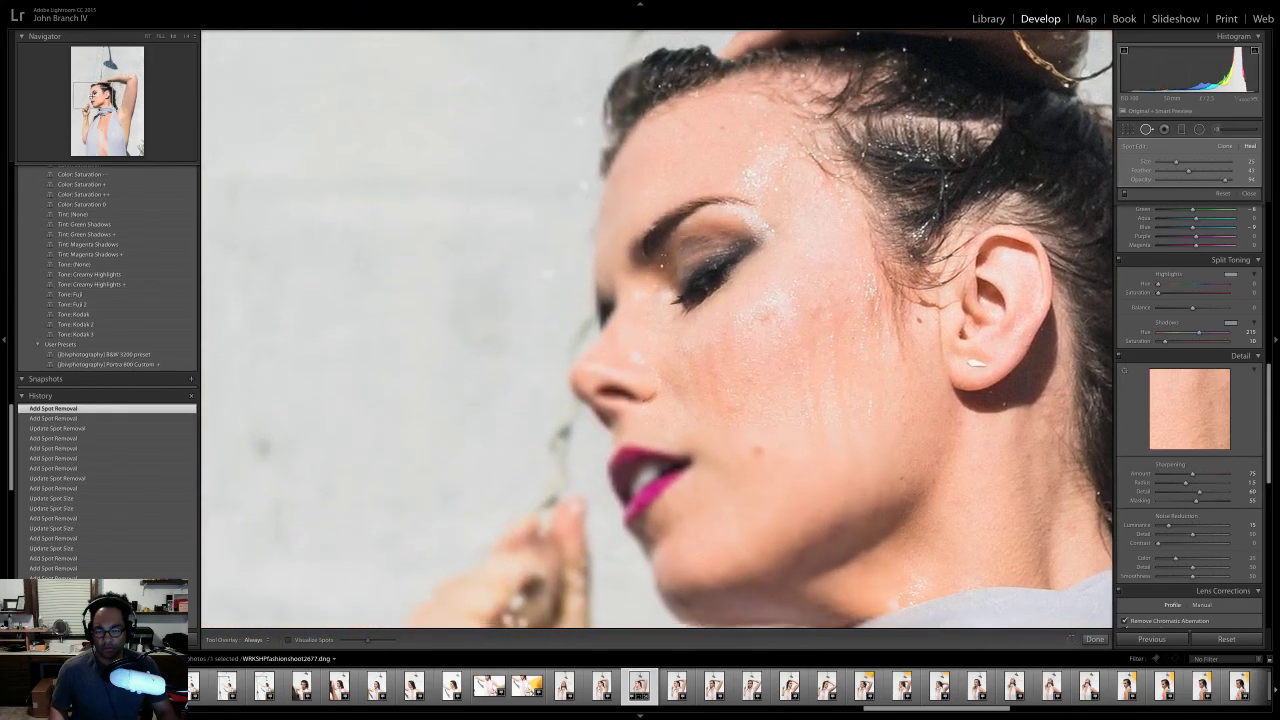
{"action": "left_click", "coordinate": [760, 447]}
{"action": "left_click", "coordinate": [768, 317]}
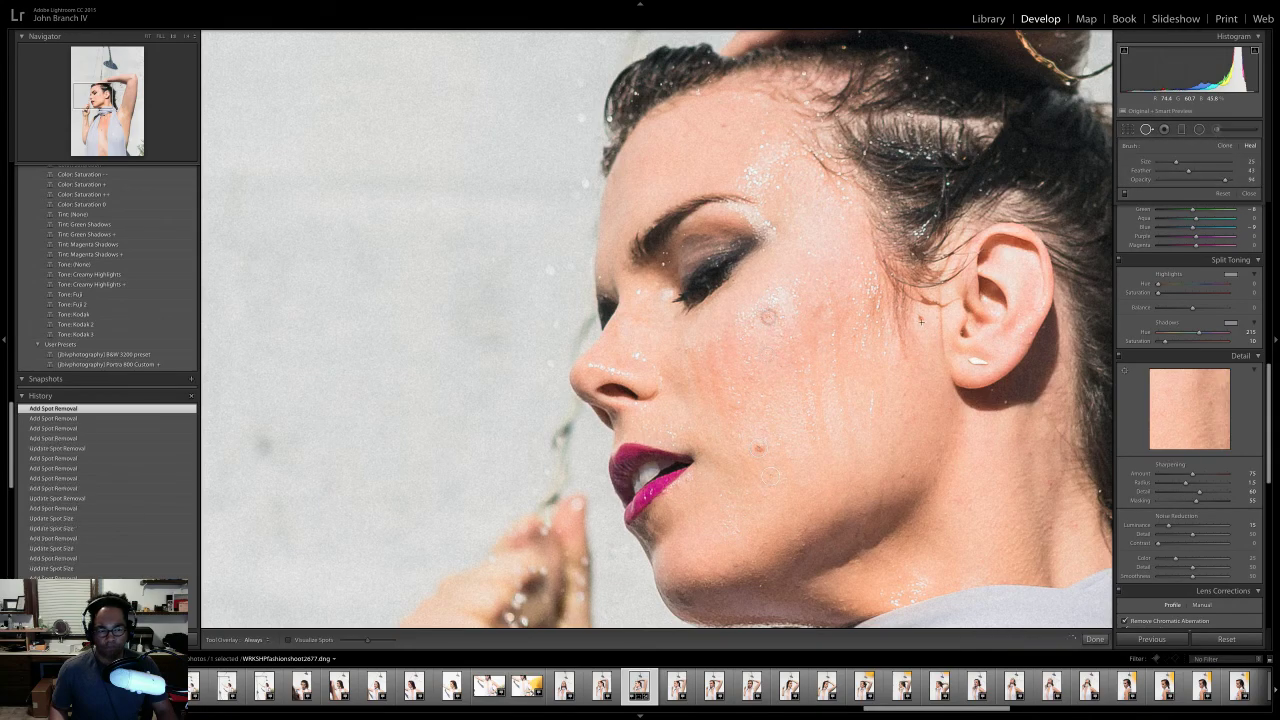
{"action": "left_click", "coordinate": [920, 319]}
- Heal the marks along the jaw, neck and forehead, and finish Spot Removal with the whole photo in view
{"action": "left_click", "coordinate": [902, 479]}
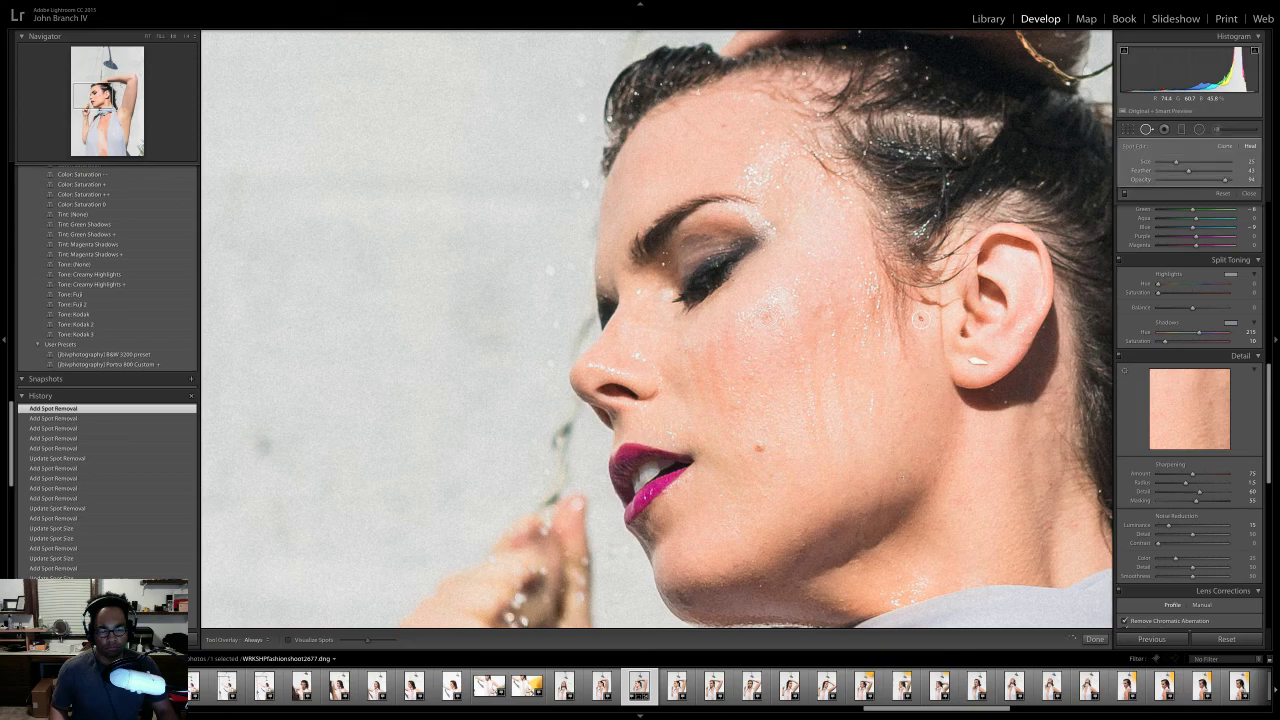
{"action": "left_click", "coordinate": [930, 481]}
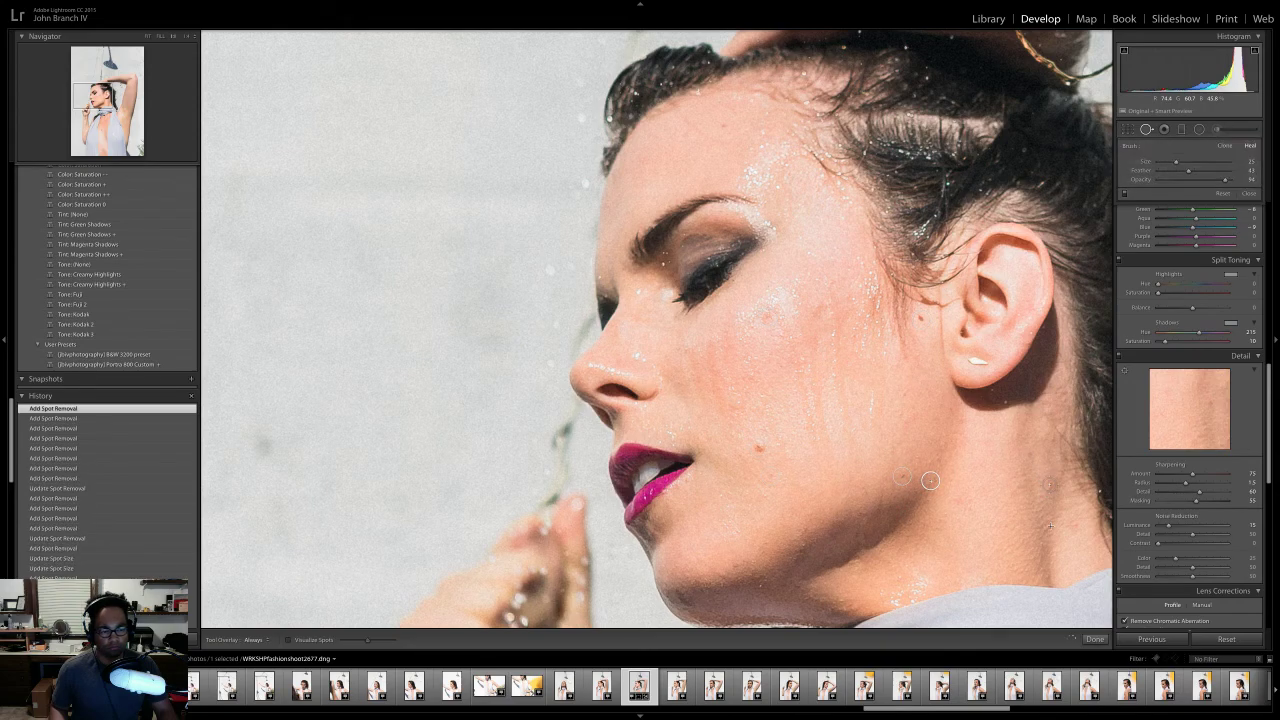
{"action": "left_click", "coordinate": [1027, 452]}
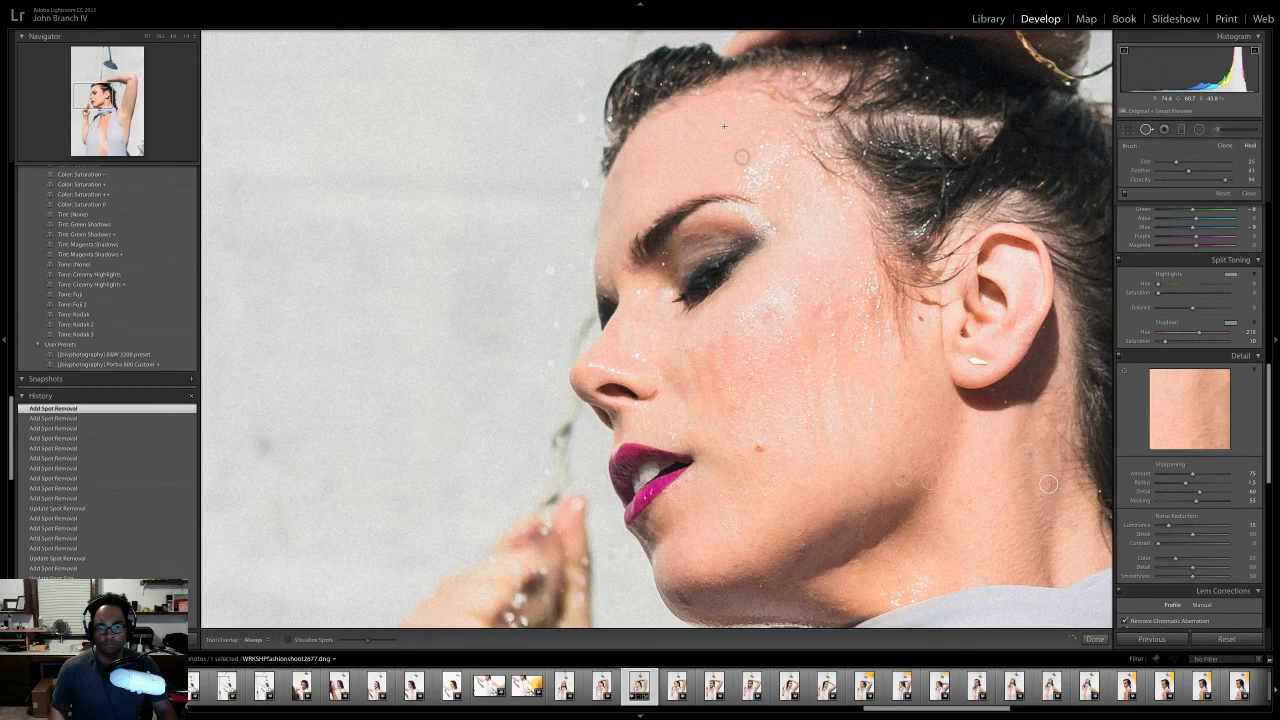
{"action": "left_click", "coordinate": [676, 173]}
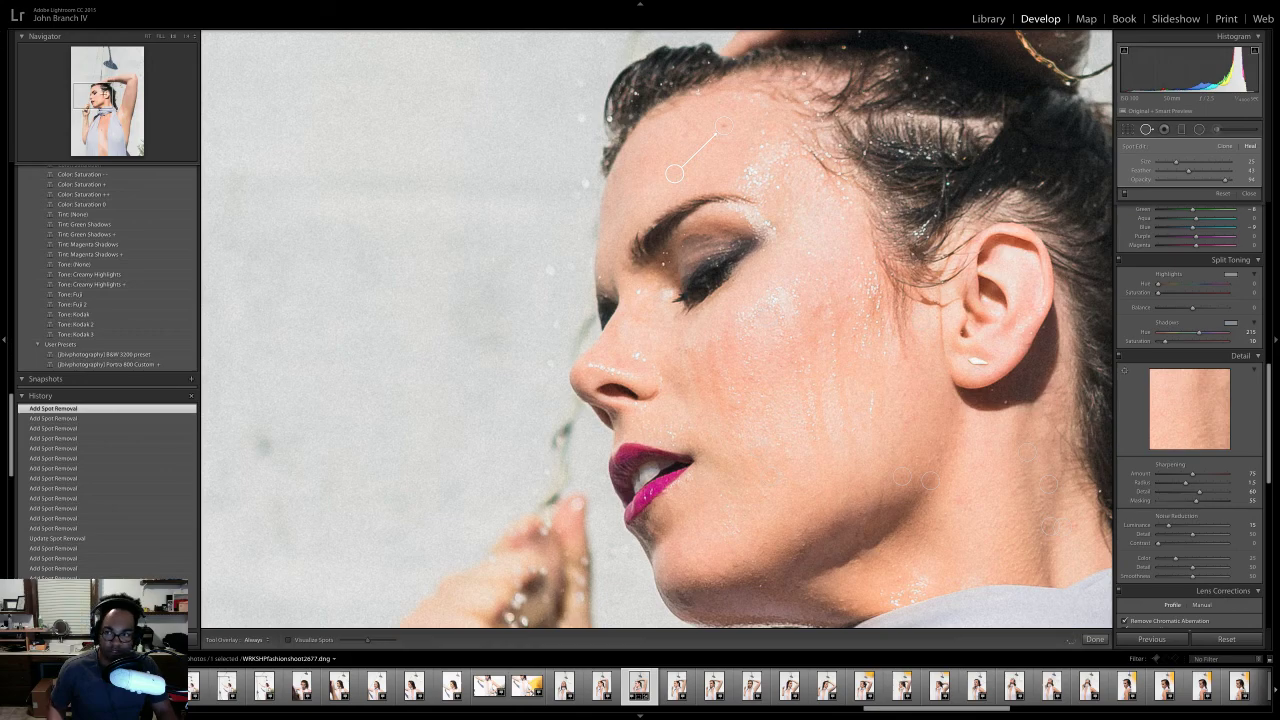
{"action": "scroll", "coordinate": [657, 329], "scroll_direction": "down", "scroll_amount": 10}
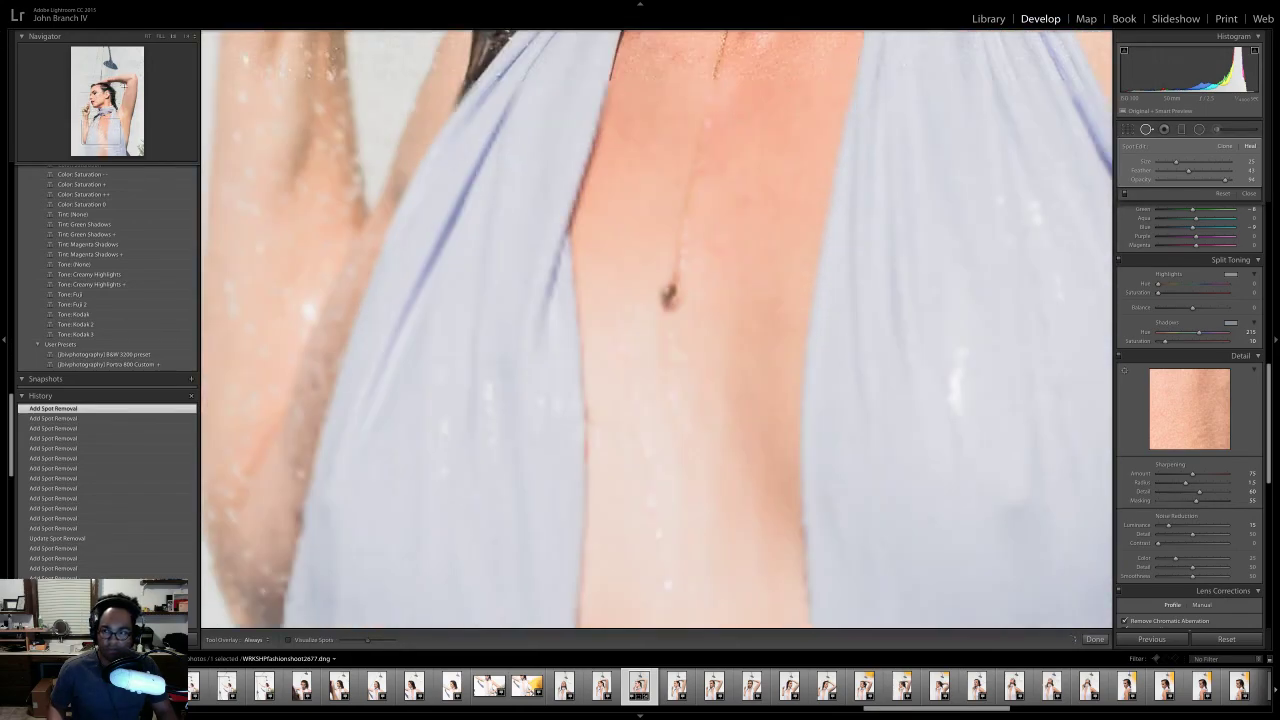
{"action": "left_click", "coordinate": [148, 37]}
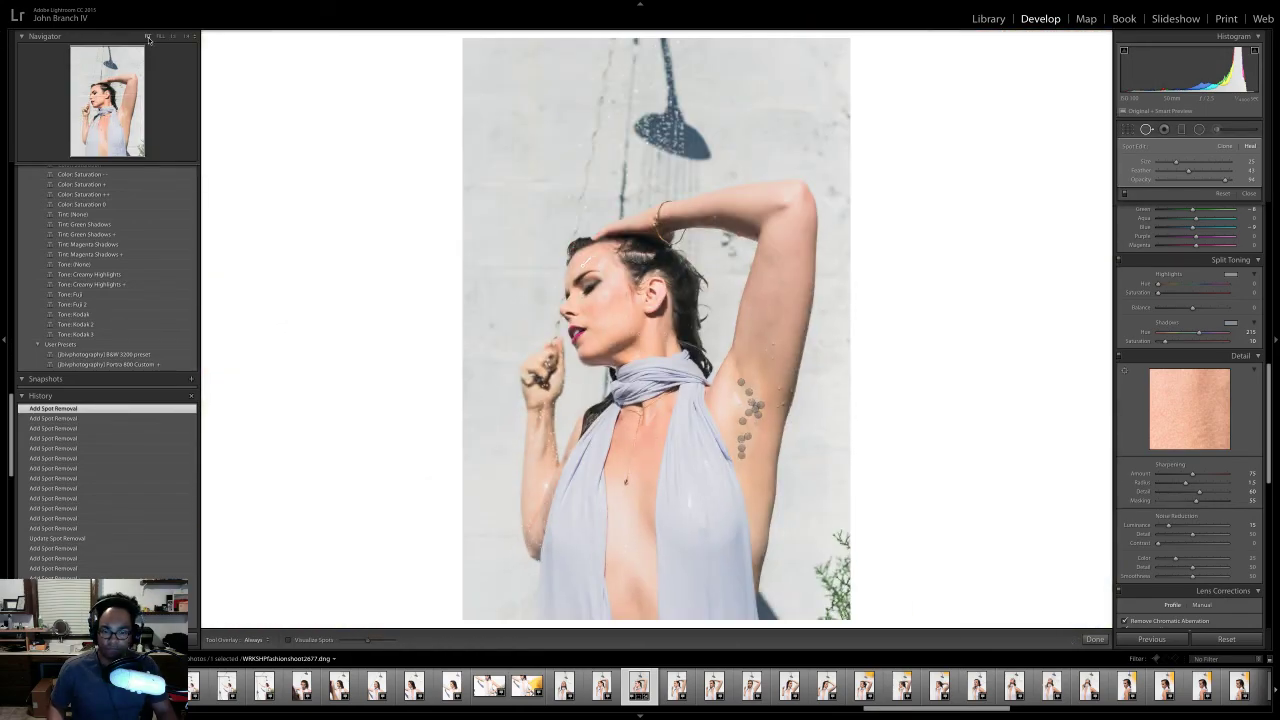
{"action": "left_click", "coordinate": [1148, 132]}
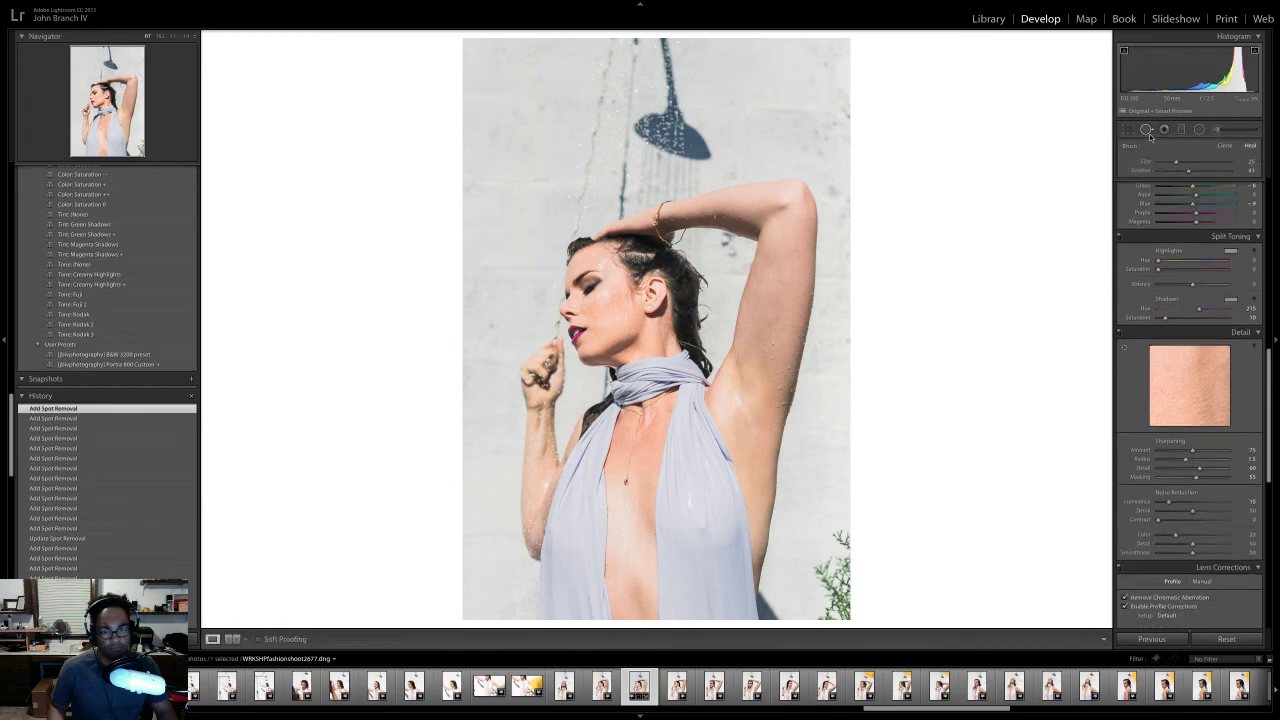
- Paint a Skin Smooth adjustment brush mask with Auto Mask over the model's side, underarm and raised arm
{"action": "left_click", "coordinate": [1218, 129]}
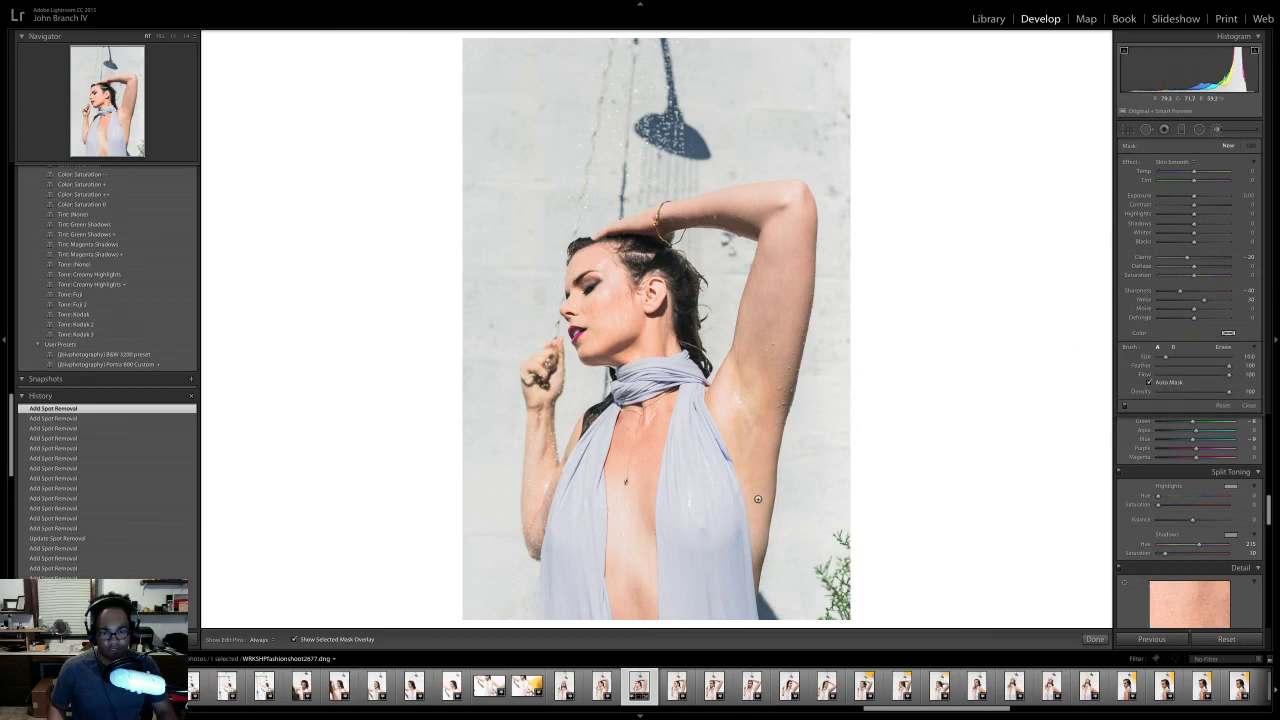
{"action": "key", "text": "h"}
{"action": "mouse_move", "coordinate": [761, 514]}
{"action": "left_mouse_down"}
{"action": "mouse_move", "coordinate": [722, 396]}
{"action": "mouse_move", "coordinate": [771, 350]}
{"action": "mouse_move", "coordinate": [785, 245]}
{"action": "mouse_move", "coordinate": [745, 200]}
{"action": "mouse_move", "coordinate": [600, 248]}
{"action": "left_mouse_up"}
{"action": "scroll", "coordinate": [656, 242], "scroll_direction": "up", "scroll_amount": 9}
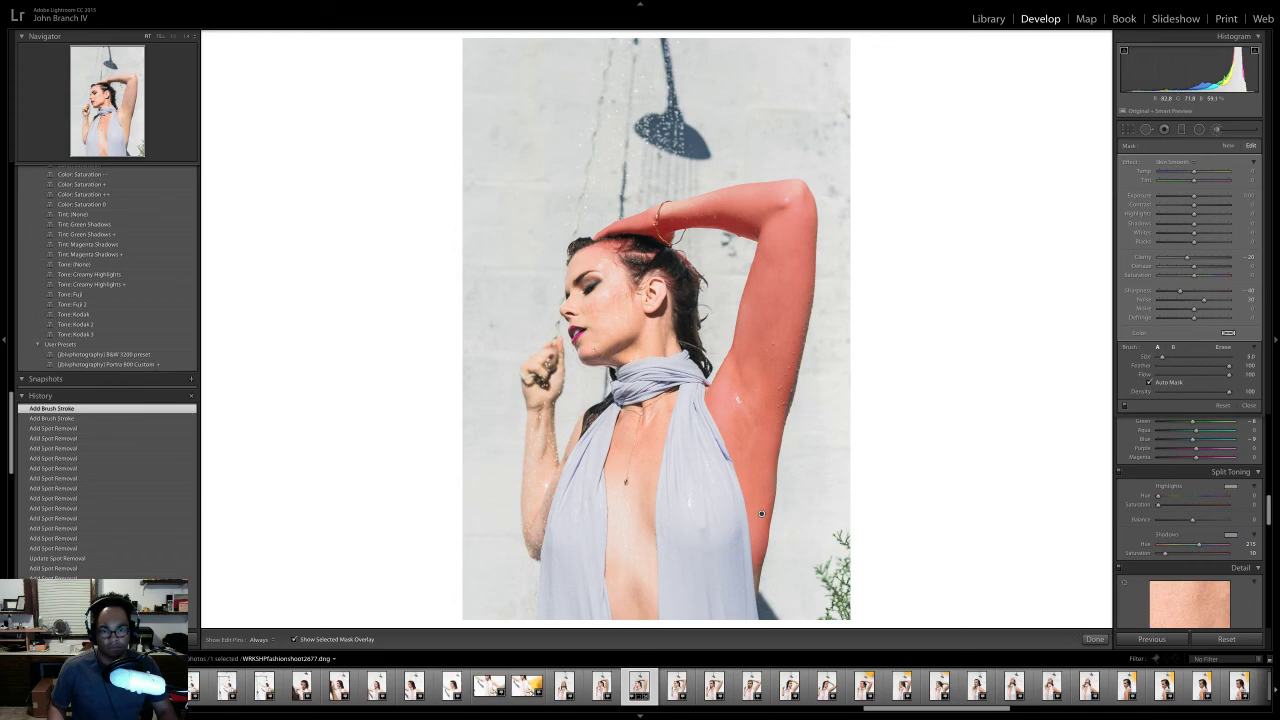
- Extend the Skin Smooth mask over the face, bare chest, lowered arm and hand
{"action": "mouse_move", "coordinate": [597, 337]}
{"action": "left_mouse_down"}
{"action": "mouse_move", "coordinate": [650, 325]}
{"action": "mouse_move", "coordinate": [660, 345]}
{"action": "mouse_move", "coordinate": [650, 310]}
{"action": "mouse_move", "coordinate": [622, 303]}
{"action": "left_mouse_up"}
{"action": "key", "text": "h"}
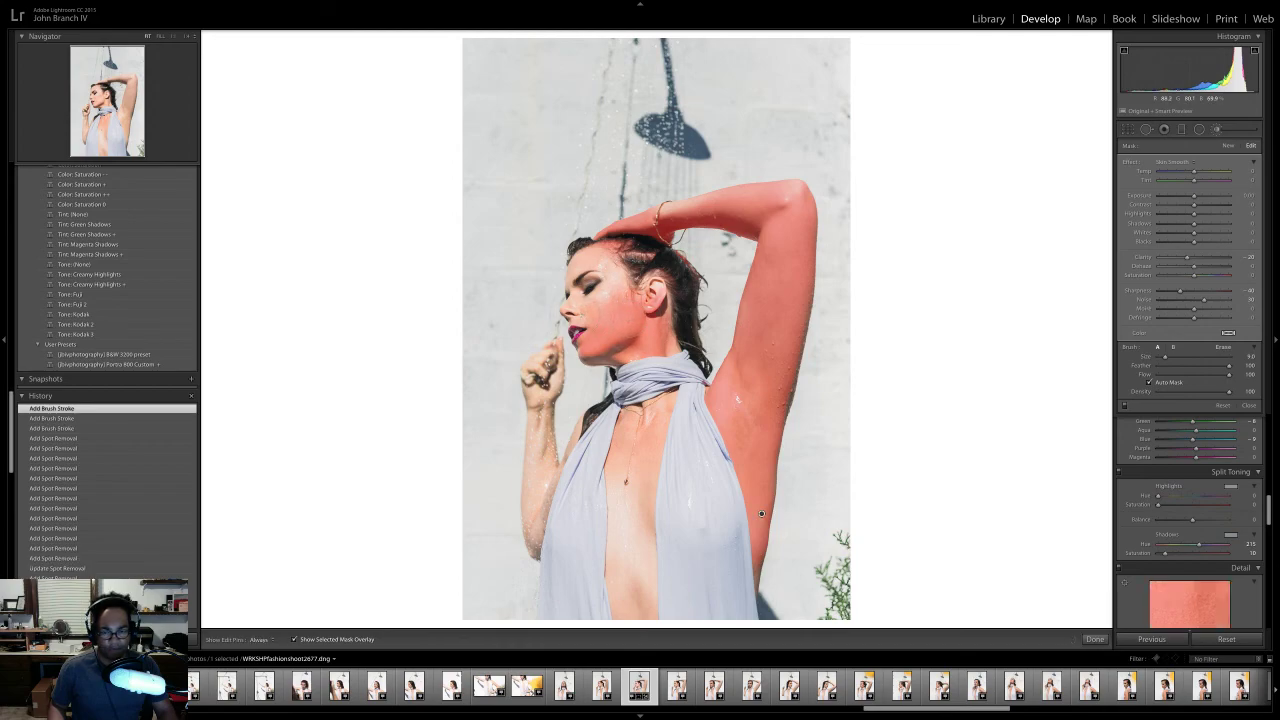
{"action": "left_click_drag", "start_coordinate": [761, 514], "coordinate": [572, 303]}
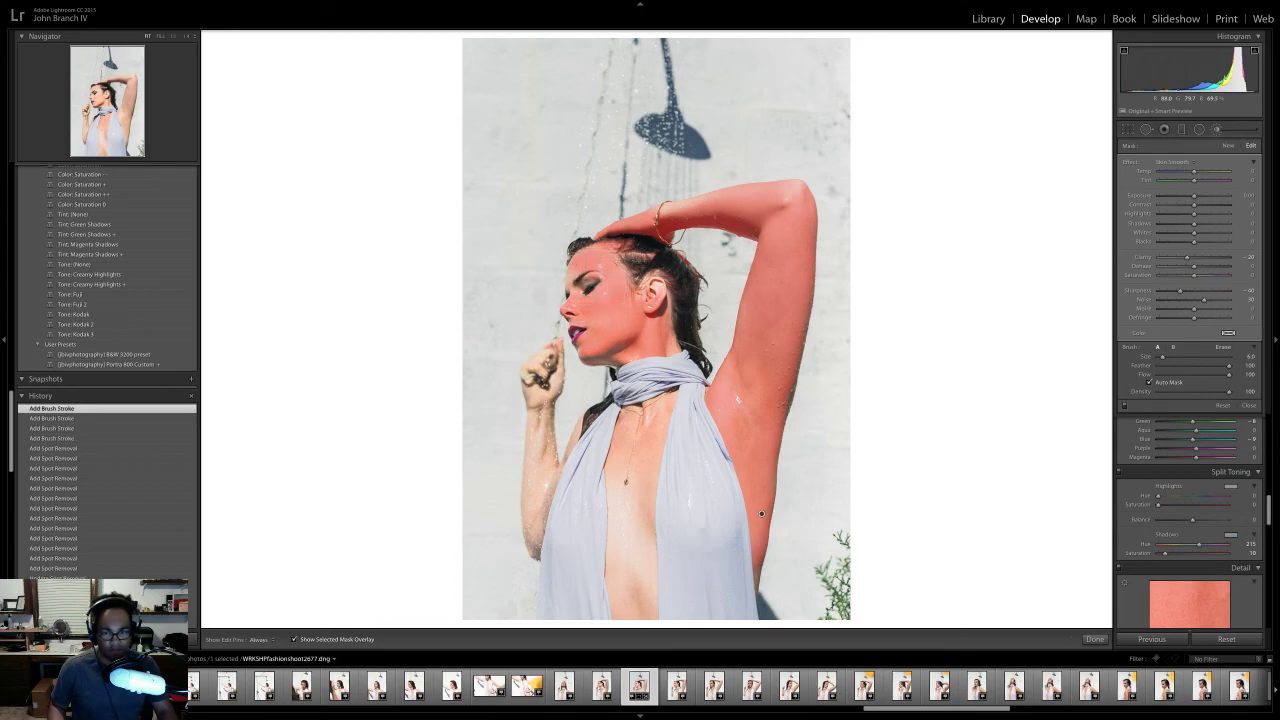
{"action": "key", "text": "h"}
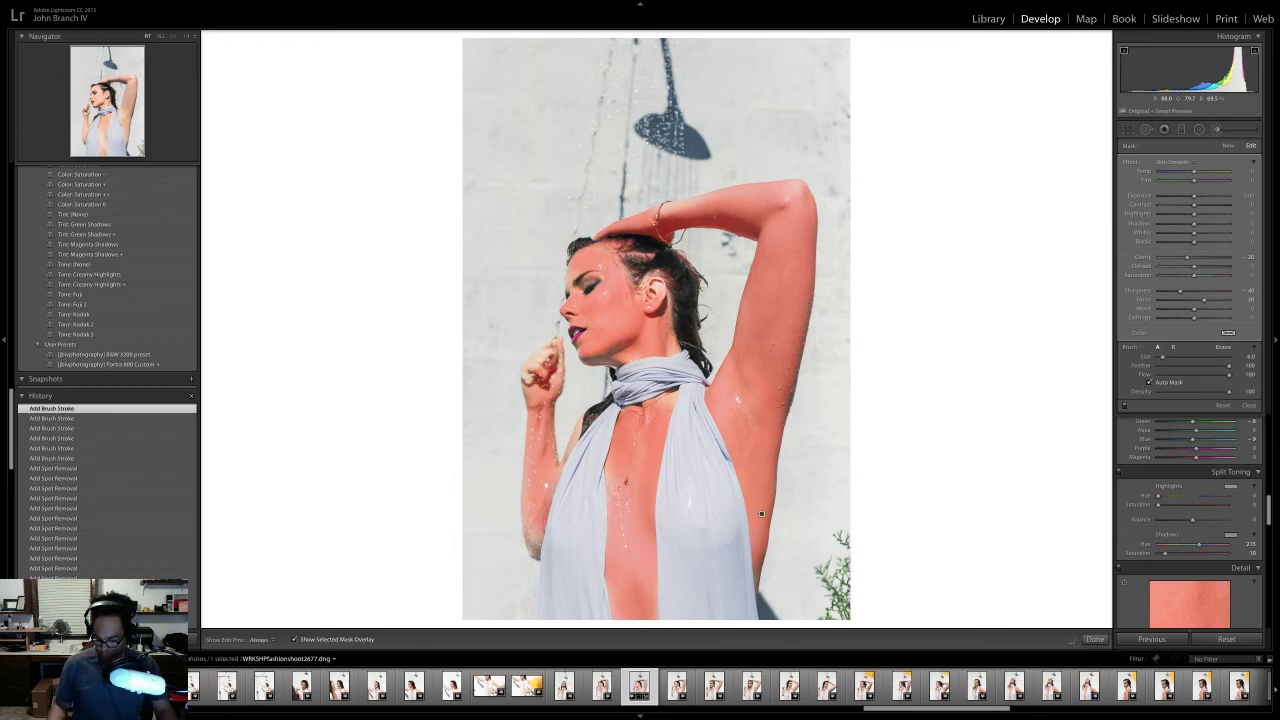
{"action": "key", "text": "alt"}
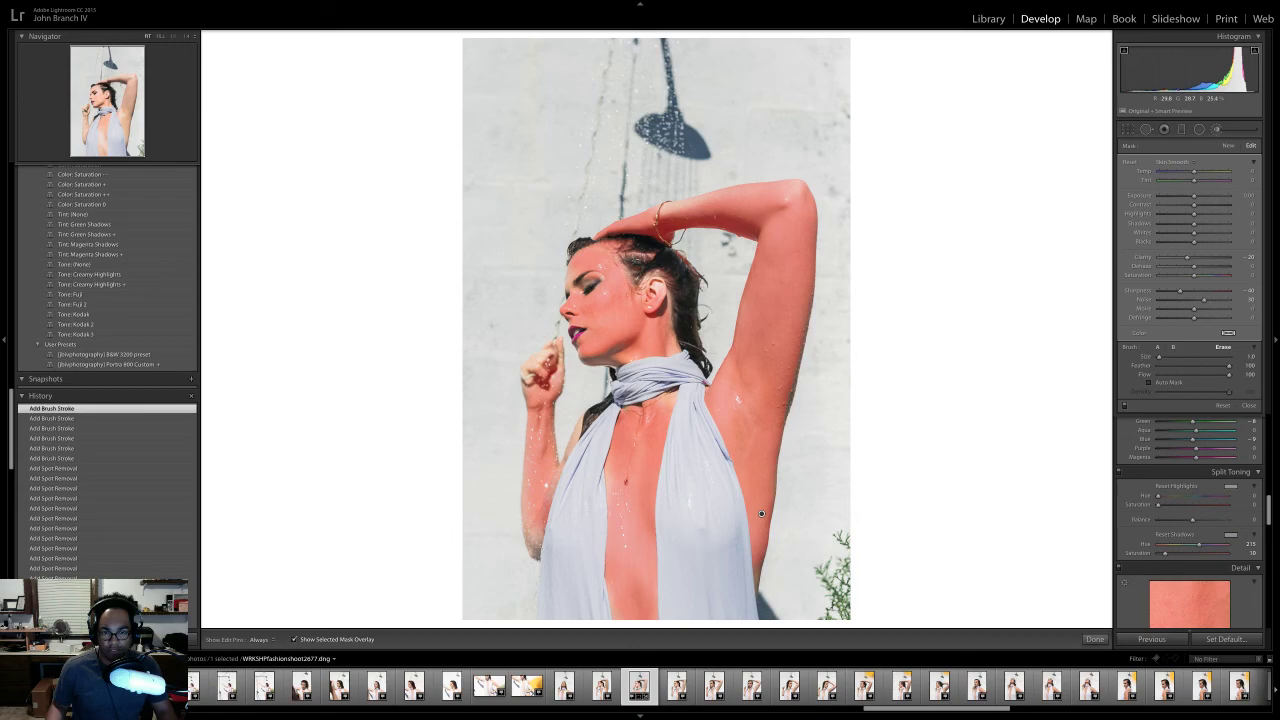
{"action": "scroll", "coordinate": [761, 513], "scroll_direction": "down", "scroll_amount": 5}
{"action": "scroll", "coordinate": [761, 513], "scroll_direction": "down", "scroll_amount": 2}
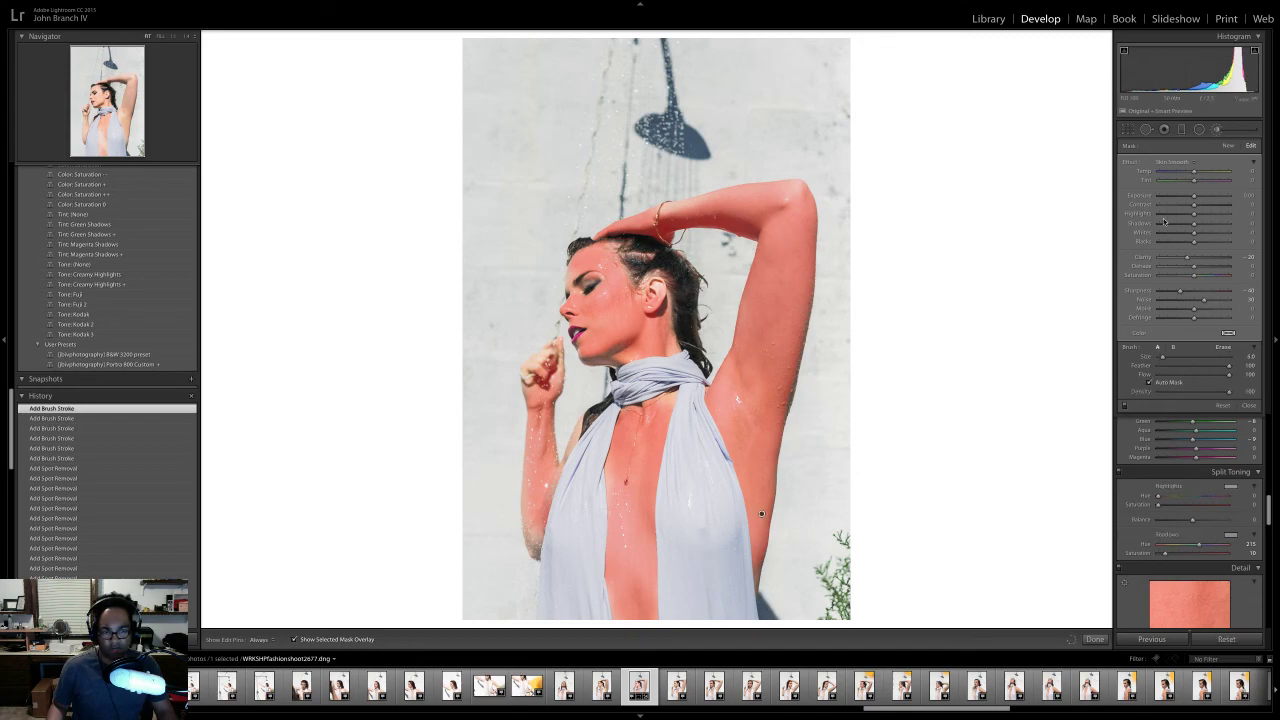
- Create a new adjustment brush mask with the Clarity effect and paint it over both front panels of the dress
{"action": "left_click", "coordinate": [1228, 146]}
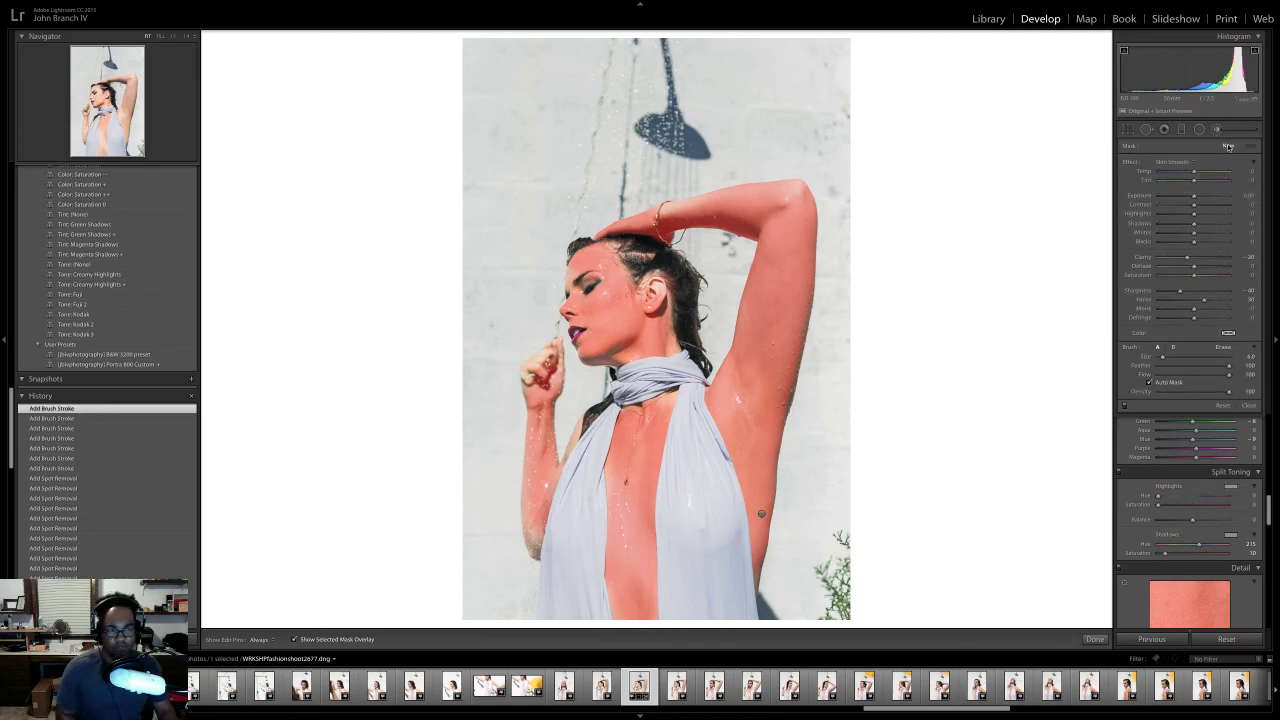
{"action": "left_click", "coordinate": [1172, 161]}
{"action": "left_click", "coordinate": [1191, 57]}
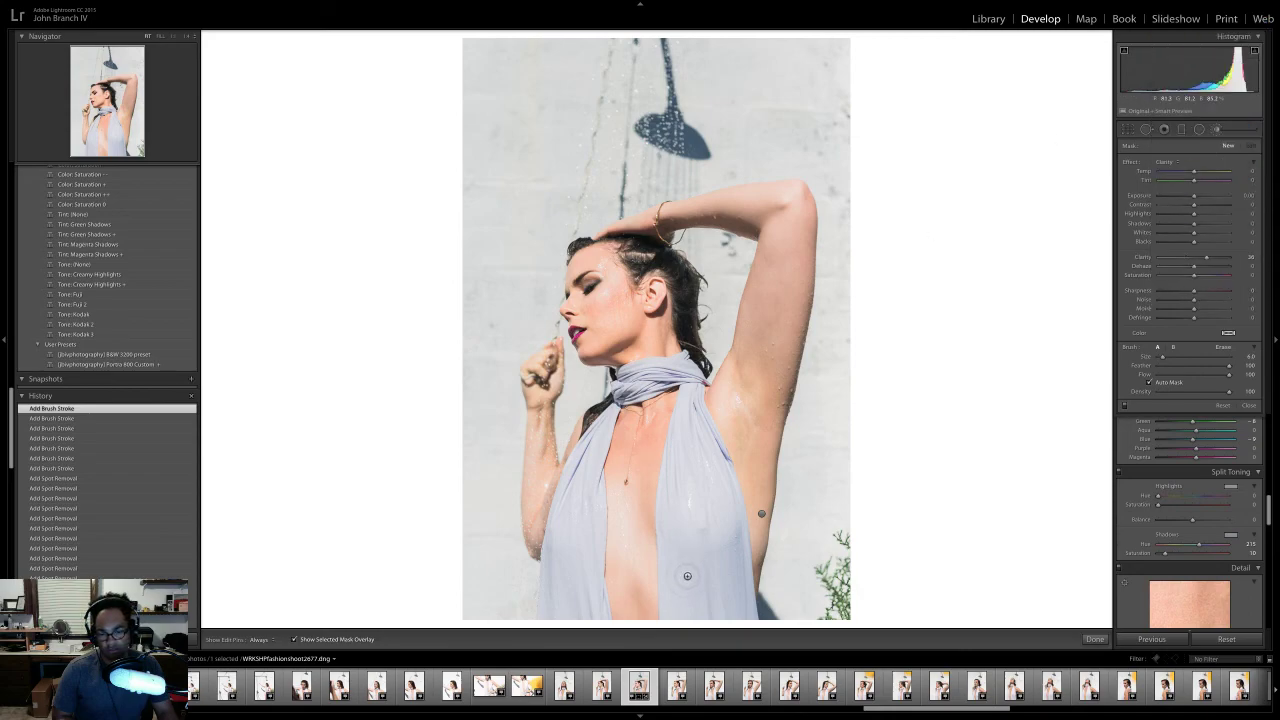
{"action": "left_click", "coordinate": [687, 576]}
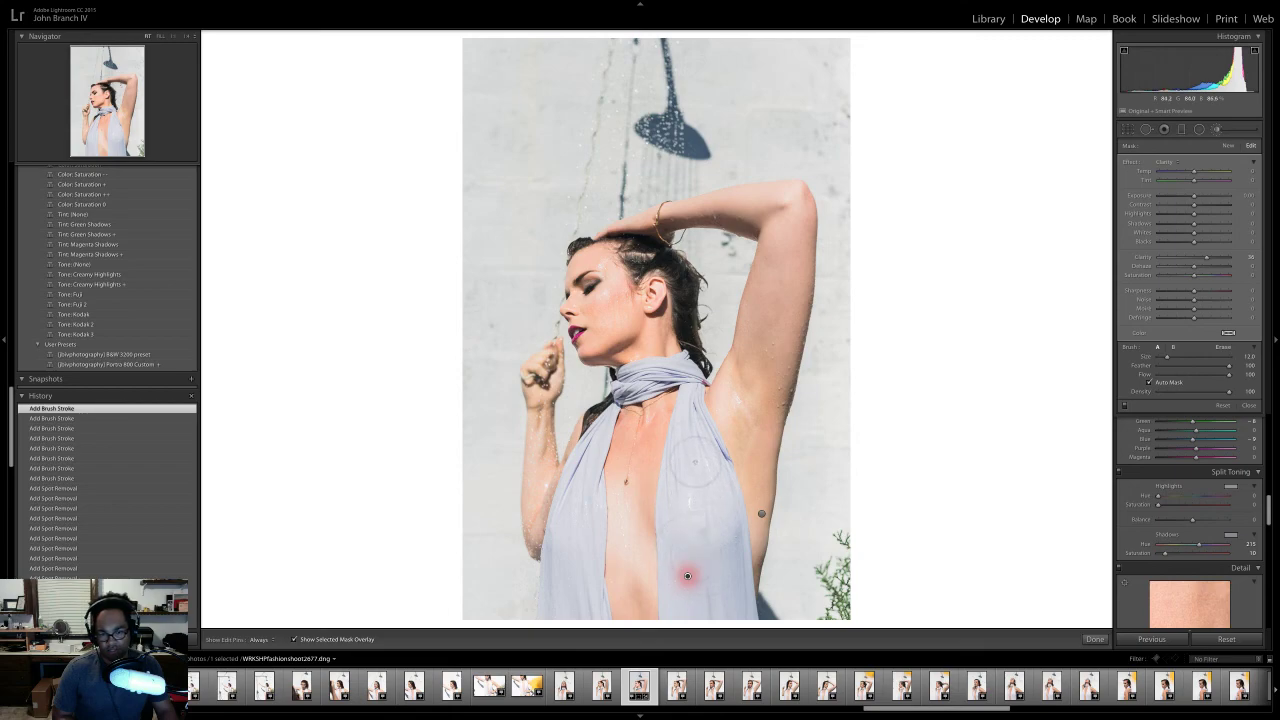
{"action": "key", "text": "h"}
{"action": "left_click_drag", "start_coordinate": [687, 576], "coordinate": [688, 500]}
{"action": "mouse_move", "coordinate": [740, 628]}
{"action": "left_mouse_down"}
{"action": "mouse_move", "coordinate": [752, 592]}
{"action": "mouse_move", "coordinate": [730, 480]}
{"action": "left_mouse_up"}
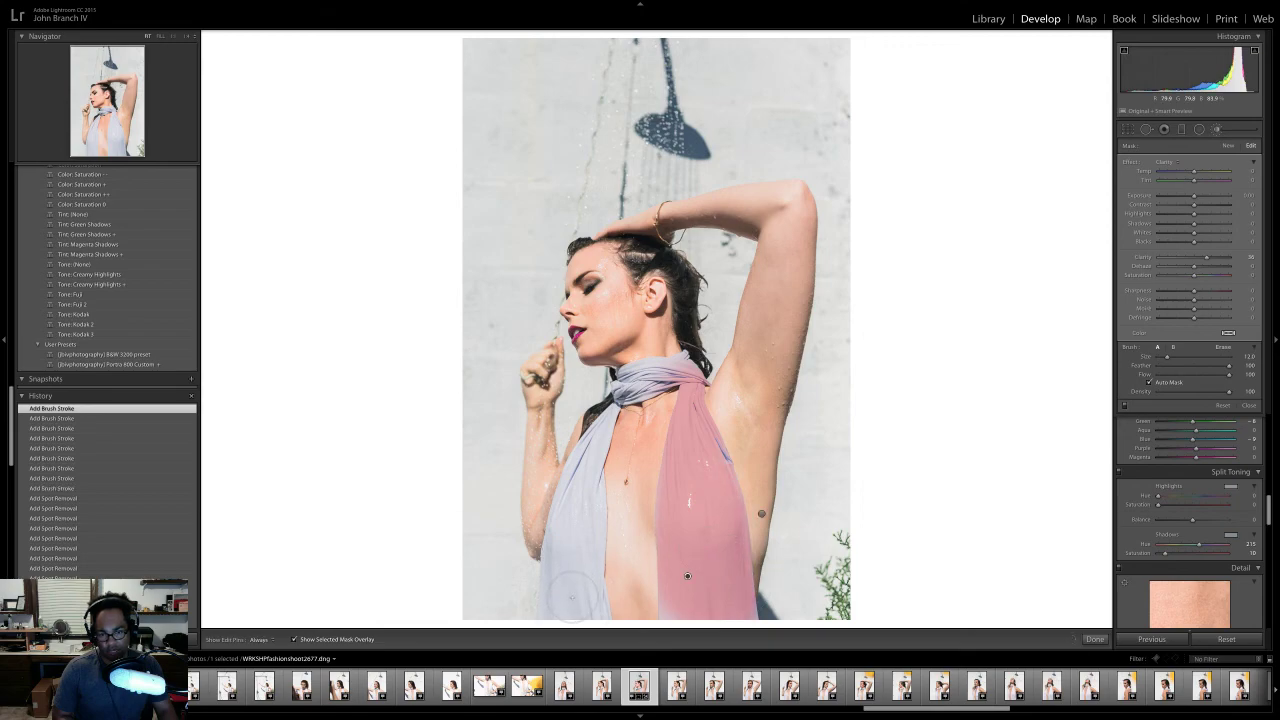
{"action": "mouse_move", "coordinate": [573, 597]}
{"action": "left_mouse_down"}
{"action": "mouse_move", "coordinate": [573, 511]}
{"action": "mouse_move", "coordinate": [592, 622]}
{"action": "left_mouse_up"}
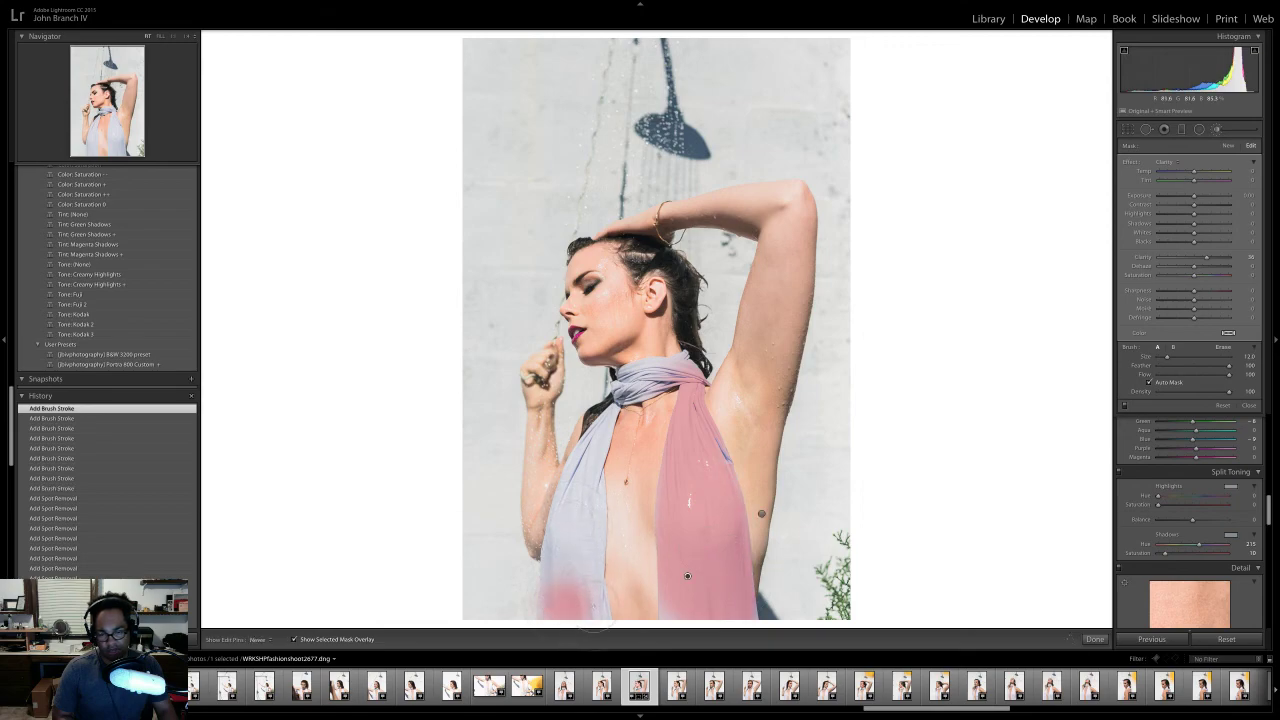
{"action": "mouse_move", "coordinate": [585, 505]}
{"action": "left_mouse_down"}
{"action": "mouse_move", "coordinate": [570, 600]}
{"action": "mouse_move", "coordinate": [600, 612]}
{"action": "mouse_move", "coordinate": [585, 415]}
{"action": "left_mouse_up"}
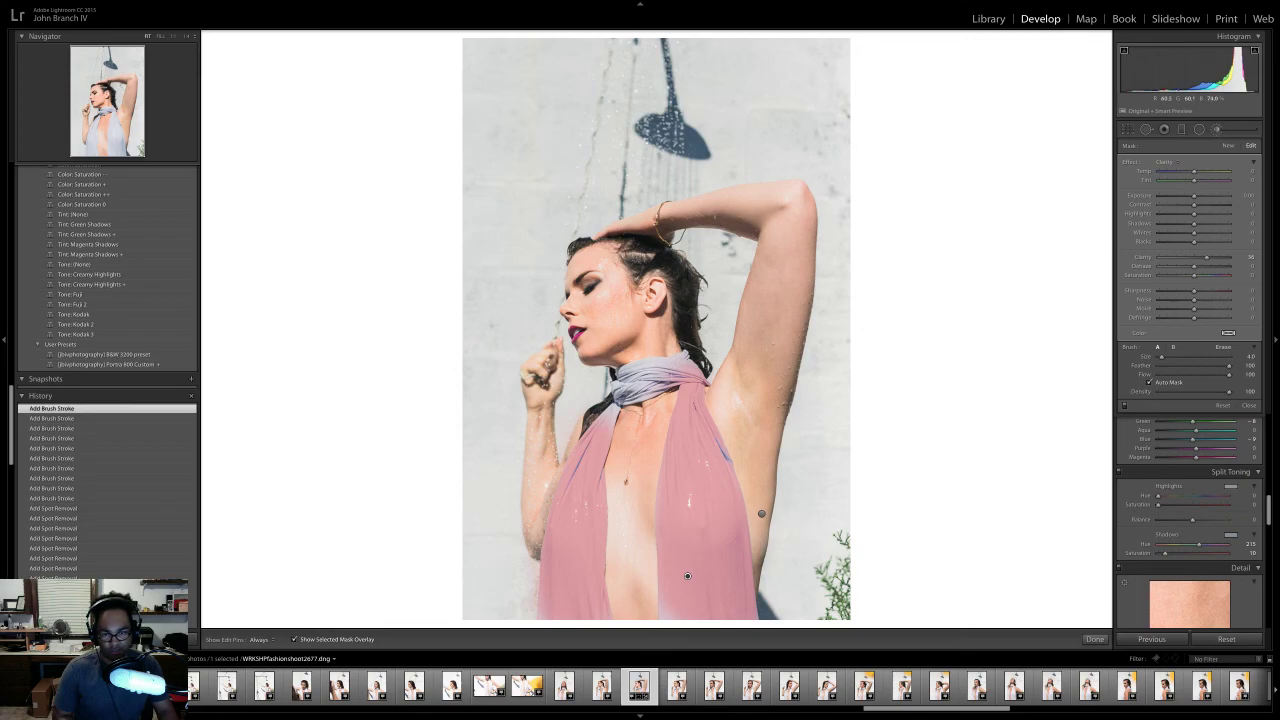
- Extend the Clarity mask over the neck scarf and the wet hair, and finish the brush with an adjusted Clarity amount
{"action": "key", "text": "h"}
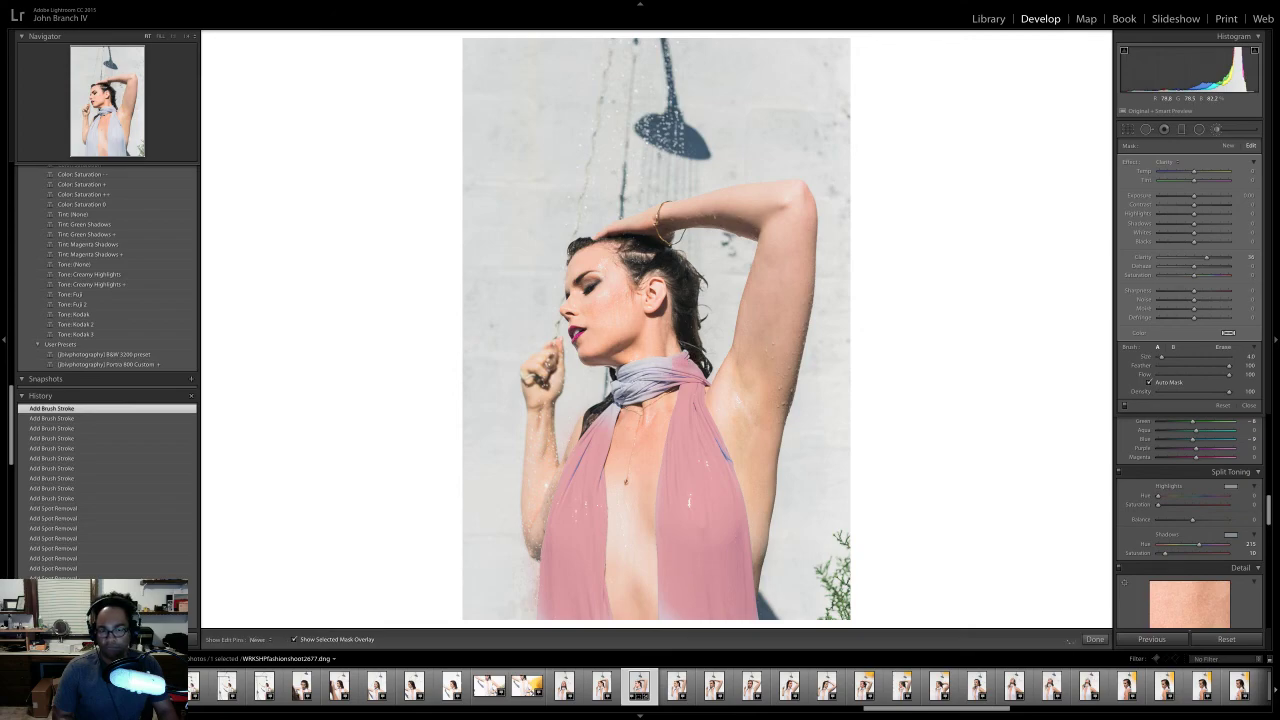
{"action": "key", "text": "h"}
{"action": "key", "text": "h"}
{"action": "mouse_move", "coordinate": [686, 300]}
{"action": "left_mouse_down"}
{"action": "mouse_move", "coordinate": [700, 350]}
{"action": "mouse_move", "coordinate": [668, 258]}
{"action": "mouse_move", "coordinate": [675, 268]}
{"action": "left_mouse_up"}
{"action": "scroll", "coordinate": [663, 262], "scroll_direction": "up", "scroll_amount": 3}
{"action": "key", "text": "h"}
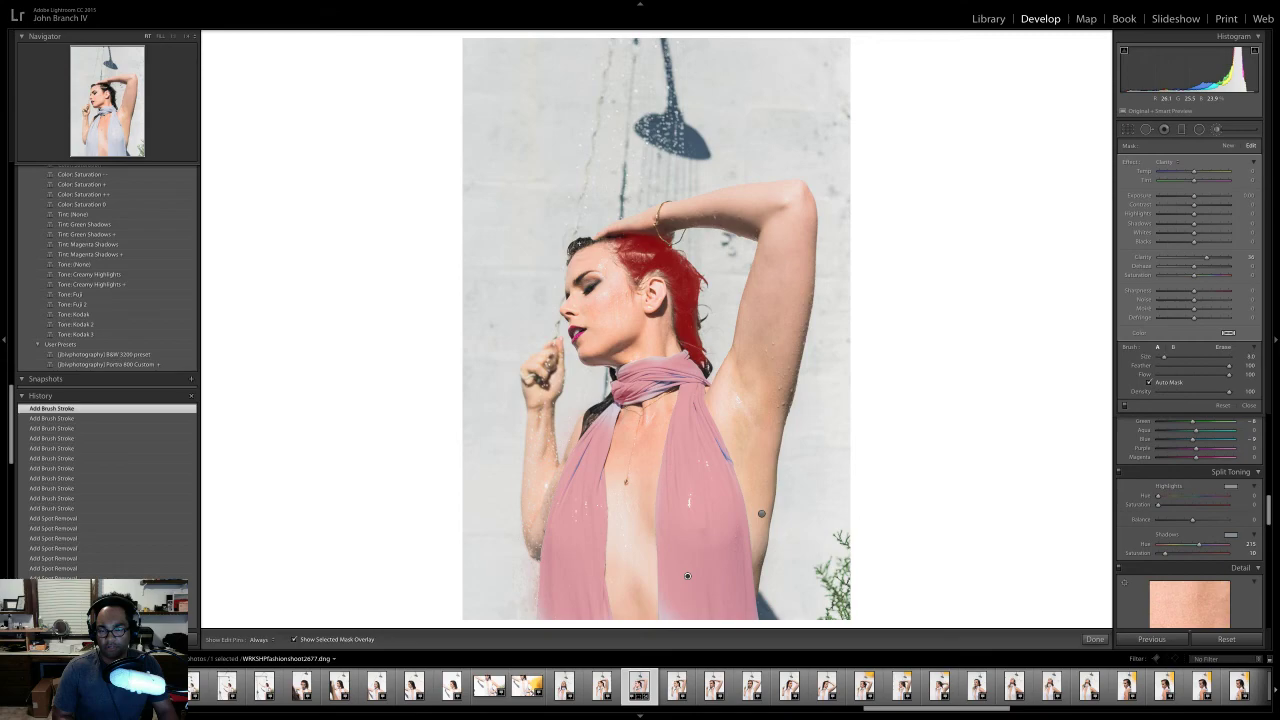
{"action": "key", "text": "h"}
{"action": "left_click", "coordinate": [620, 268]}
{"action": "key", "text": "h"}
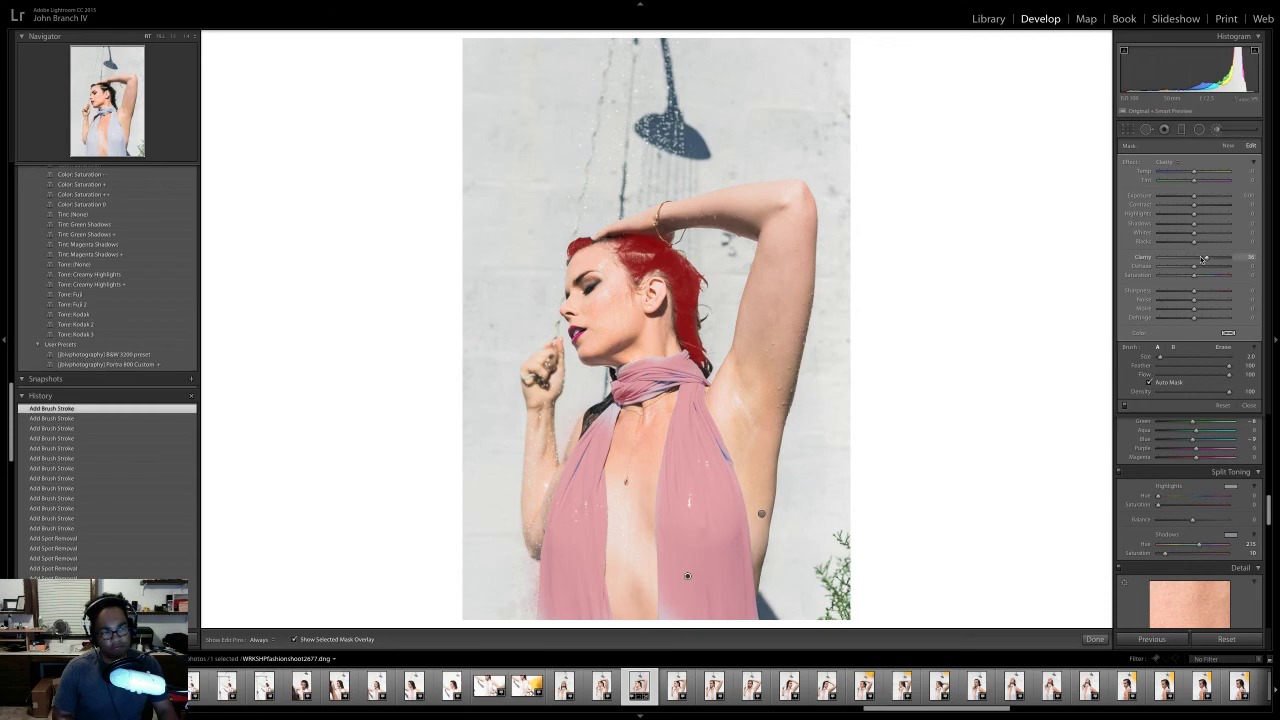
{"action": "left_click", "coordinate": [1218, 131]}
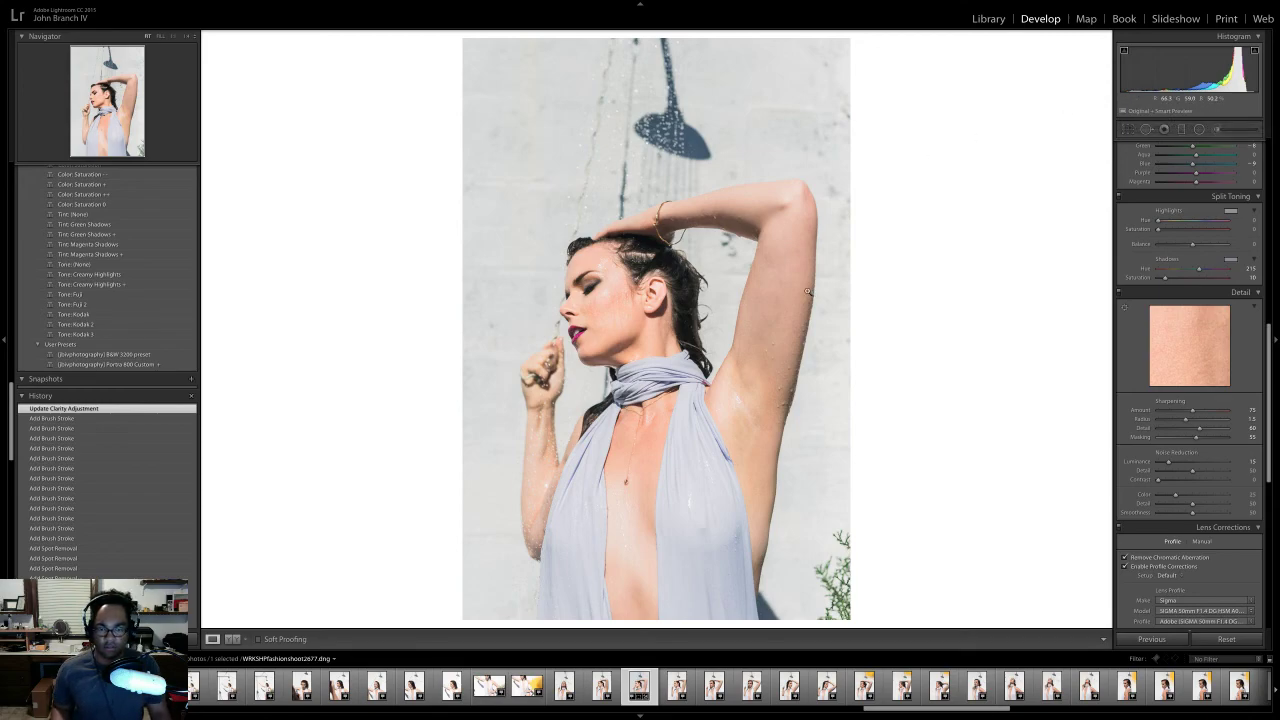
- Try to heal the pink mark at the scarf's knot using fabric beside it as the source, and delete that spot correction
{"action": "left_click", "coordinate": [173, 37]}
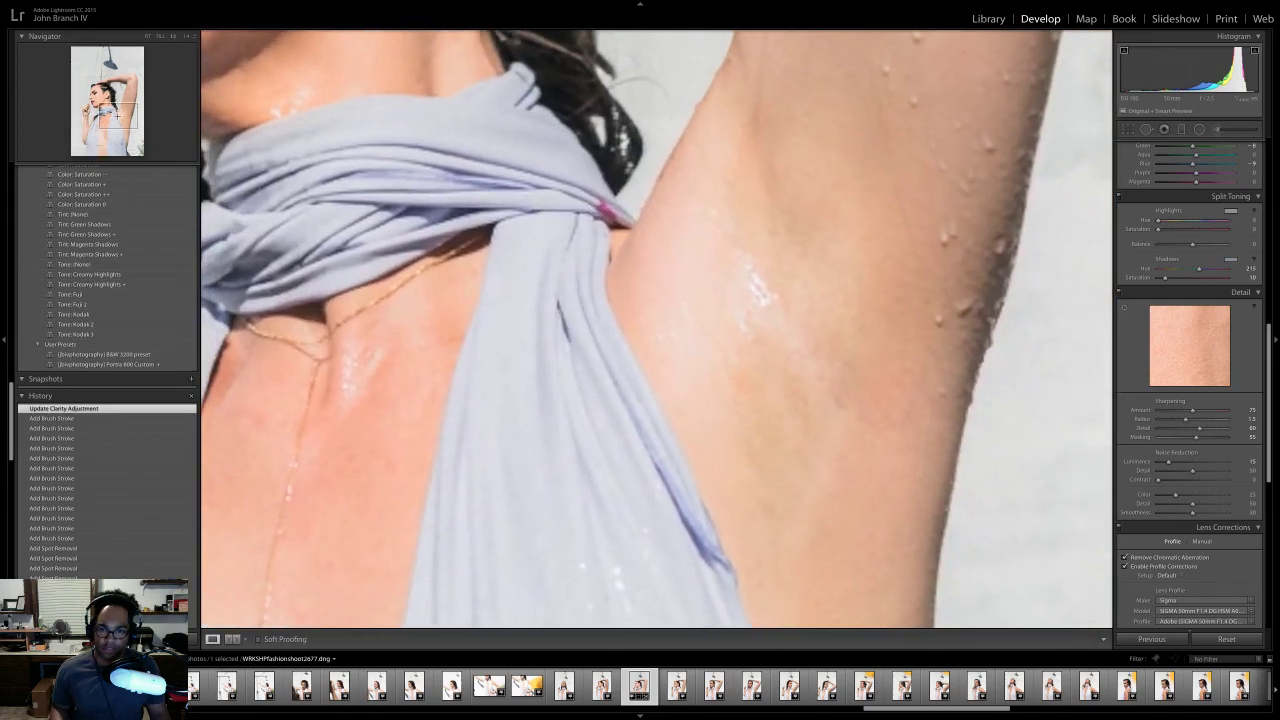
{"action": "key", "text": "q"}
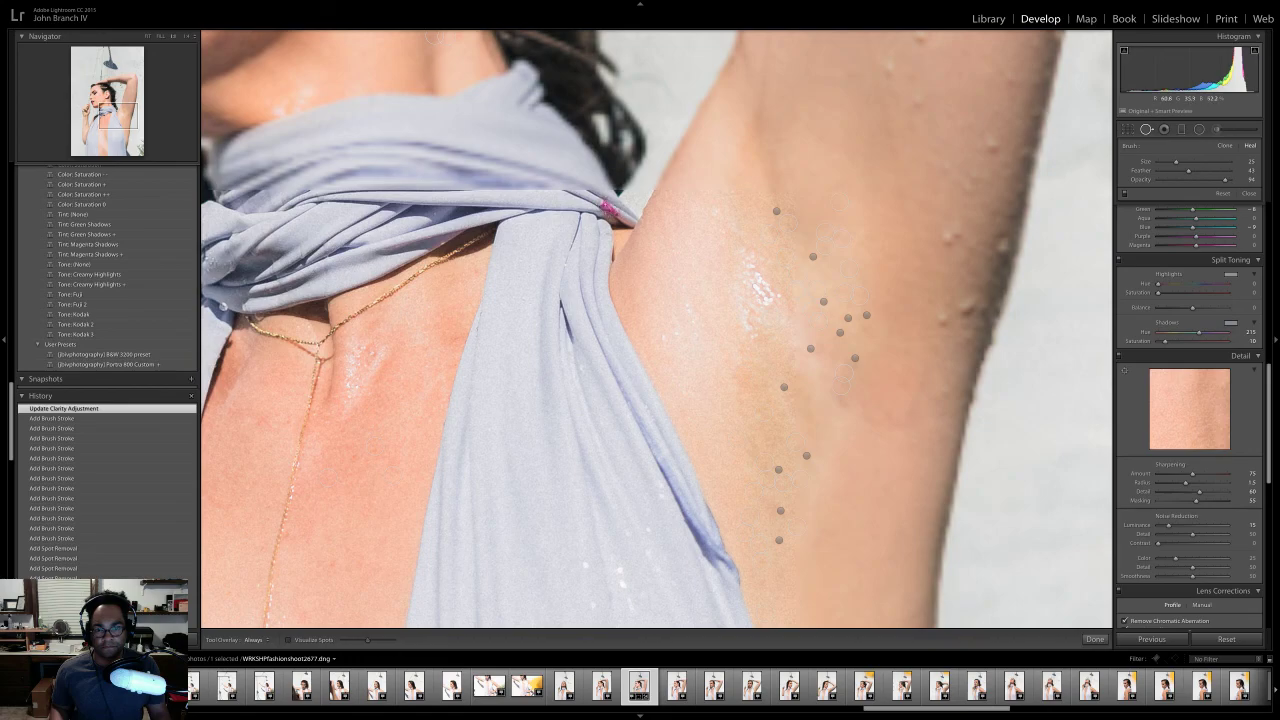
{"action": "left_click", "coordinate": [608, 207]}
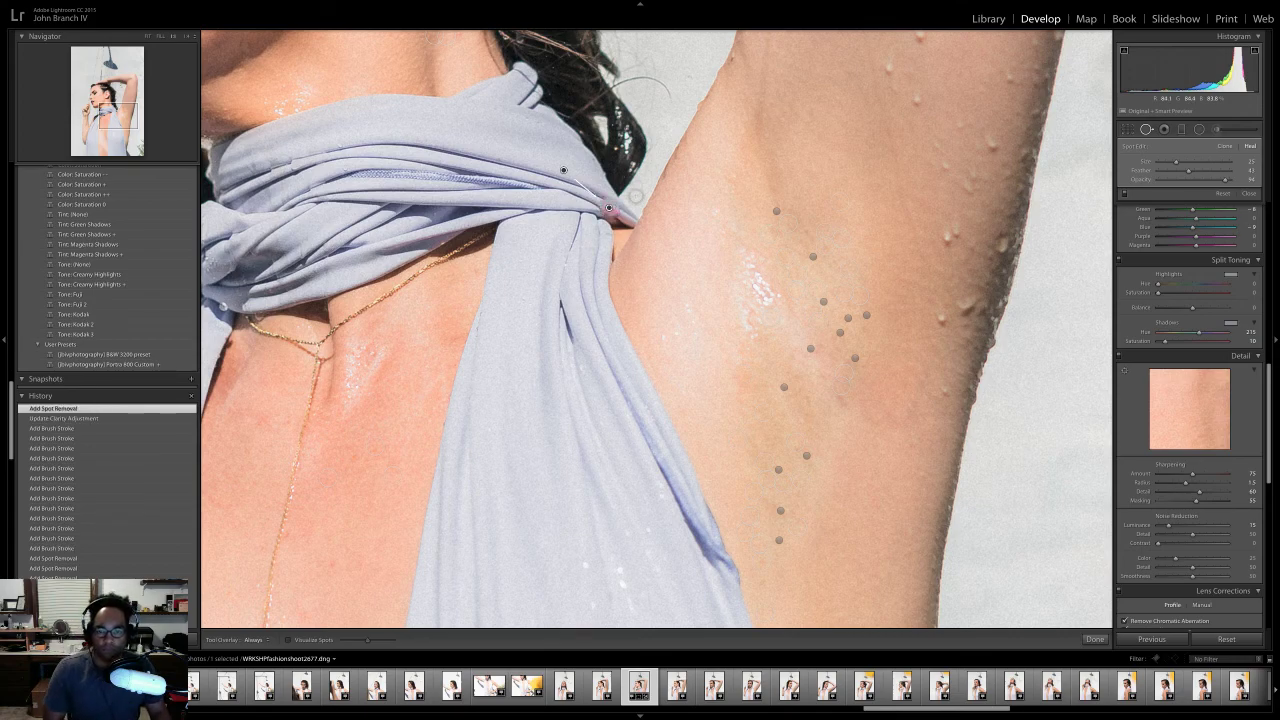
{"action": "left_click_drag", "start_coordinate": [563, 170], "coordinate": [580, 190]}
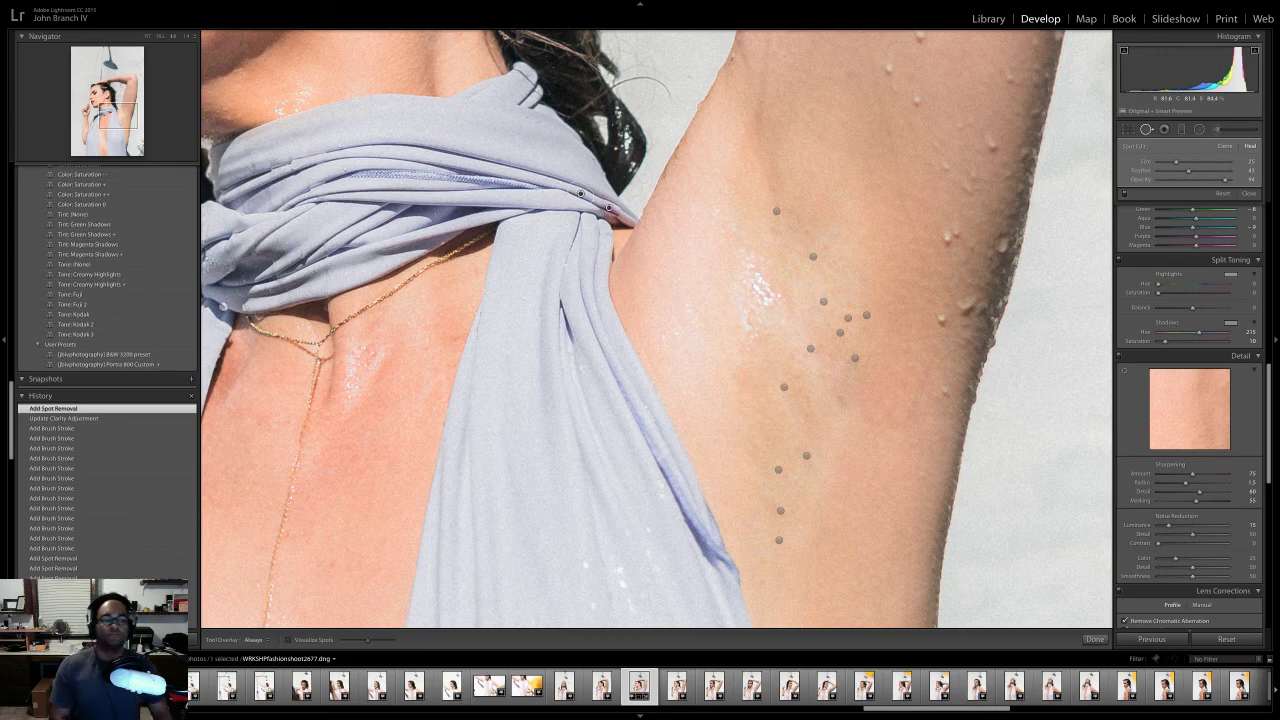
{"action": "key", "text": "Escape"}
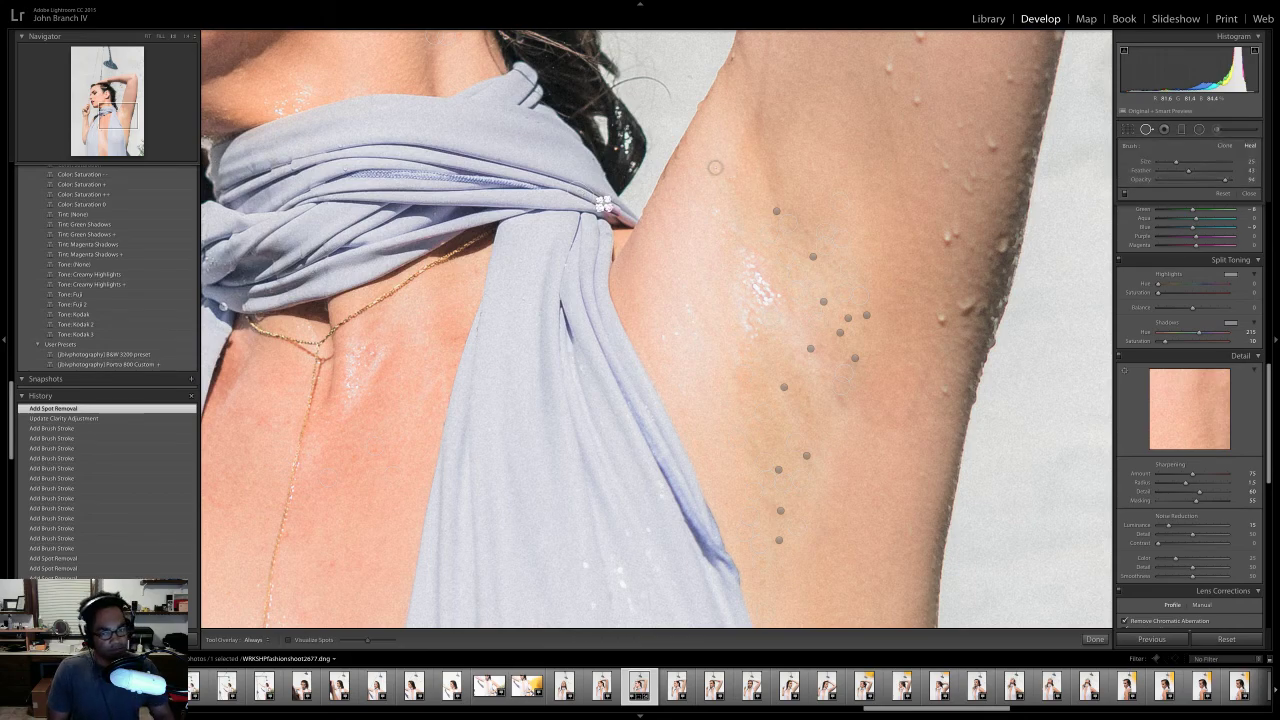
{"action": "left_click", "coordinate": [715, 167]}
{"action": "key", "text": "Delete"}
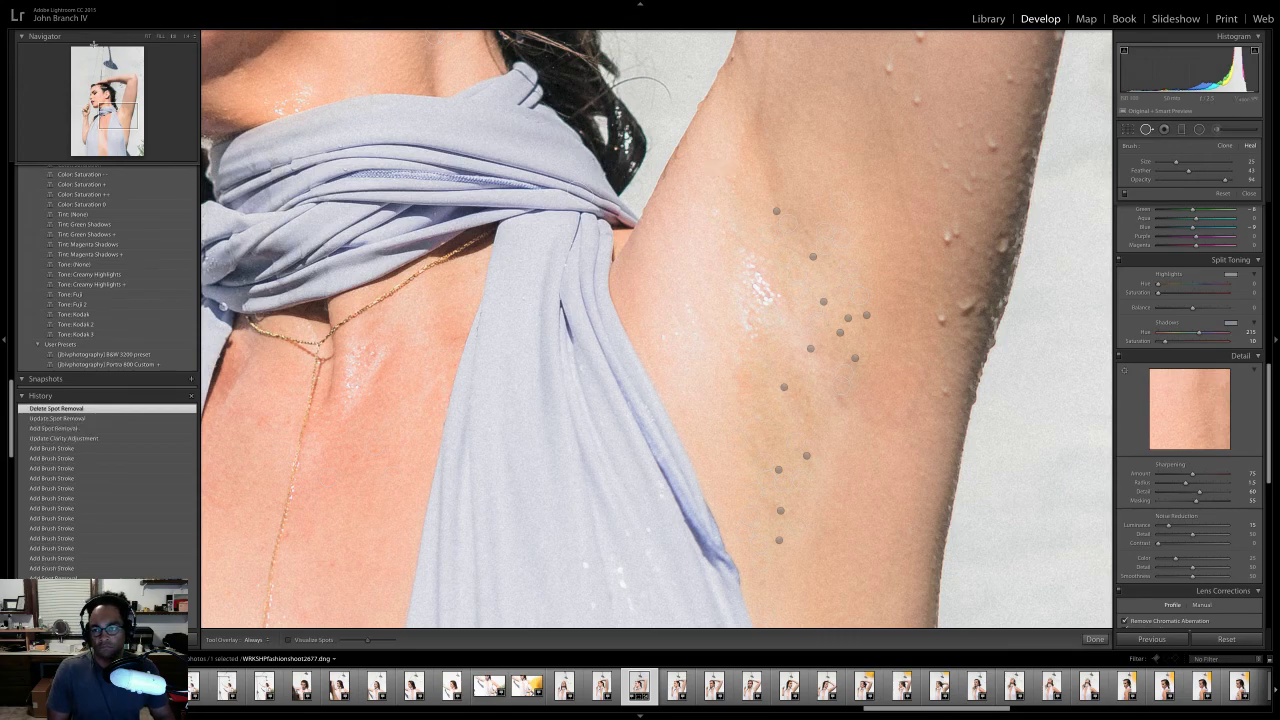
{"action": "left_click", "coordinate": [147, 37]}
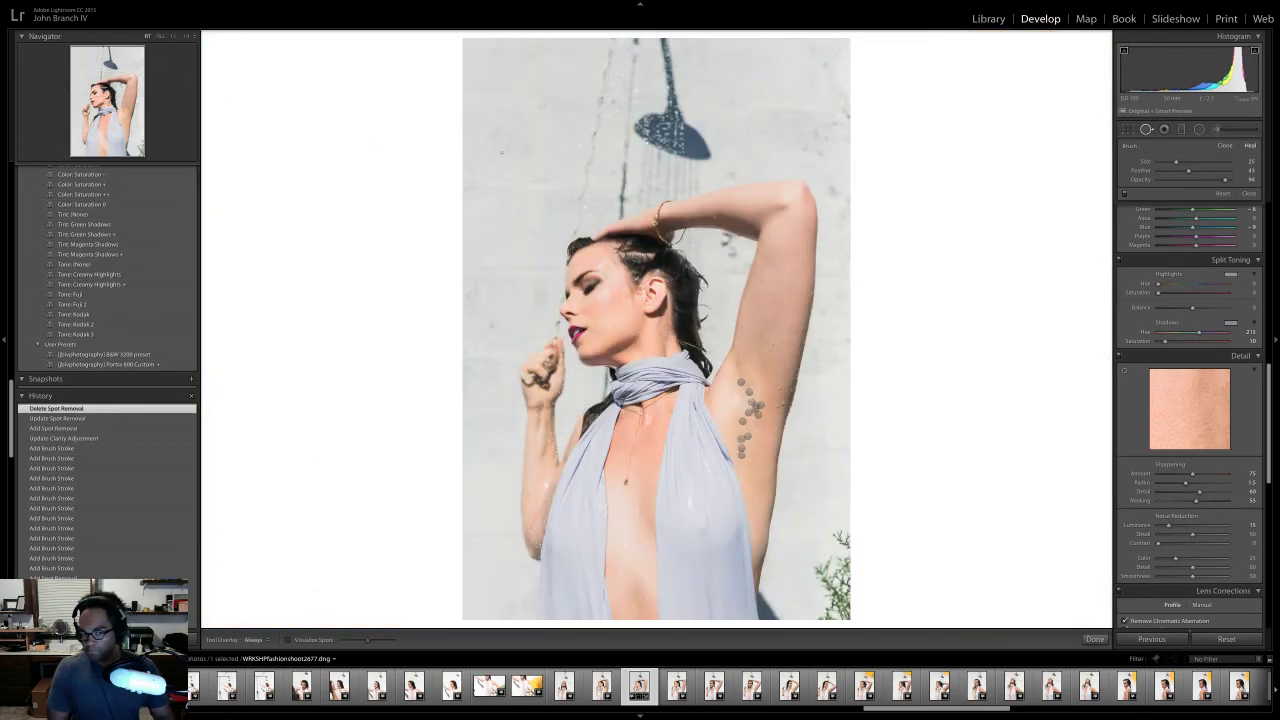
{"action": "left_click", "coordinate": [1147, 131]}
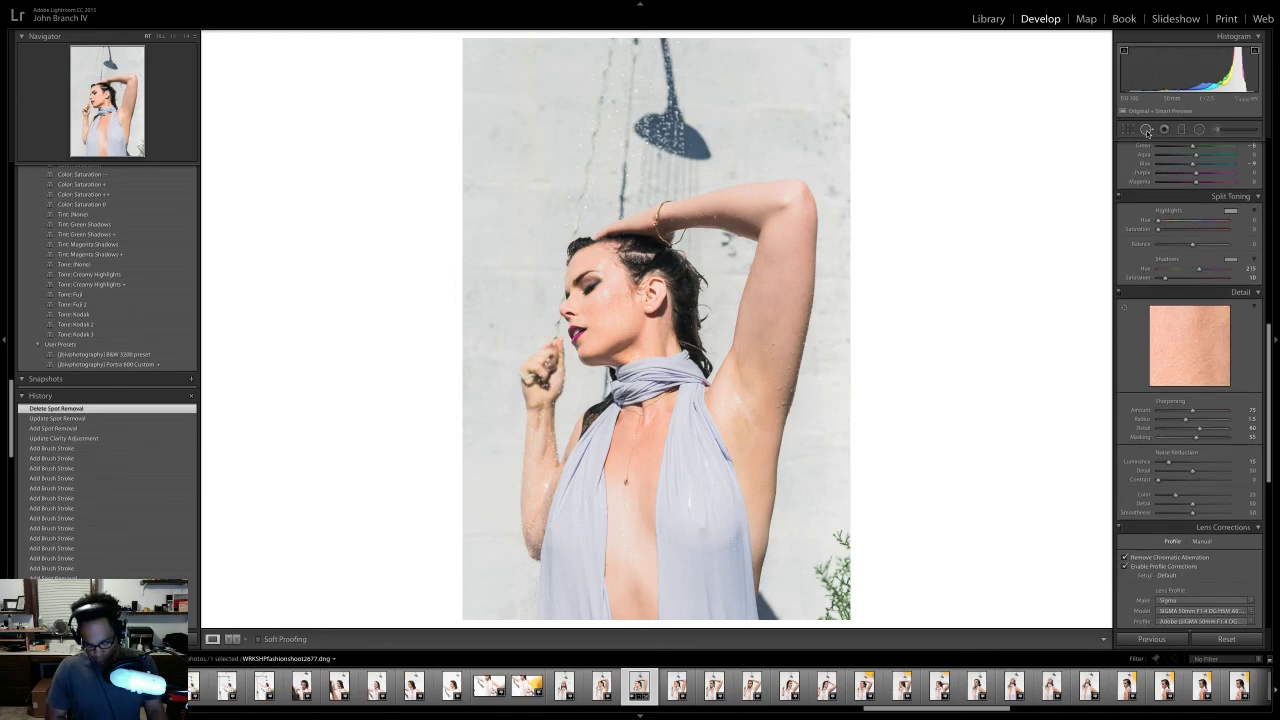
- Flag the shower portrait as a pick and filter the Library grid by attribute to the flagged photos
{"action": "key", "text": "p"}
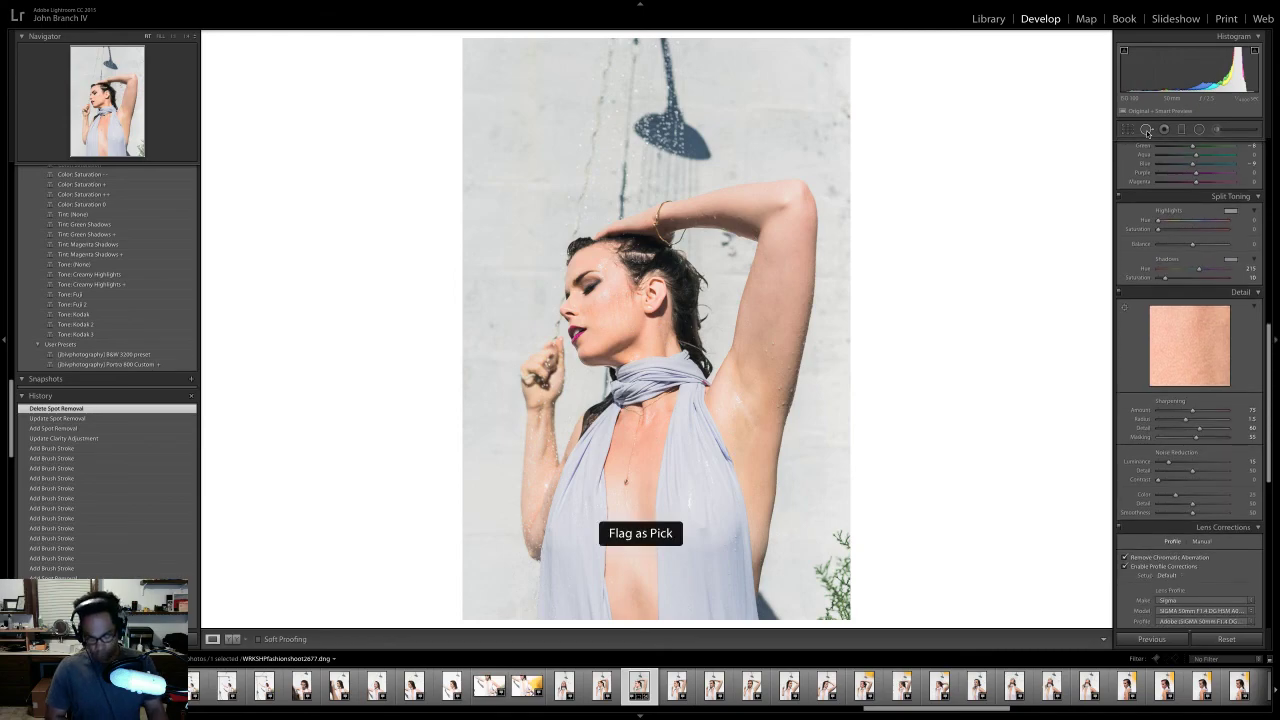
{"action": "left_click", "coordinate": [988, 18]}
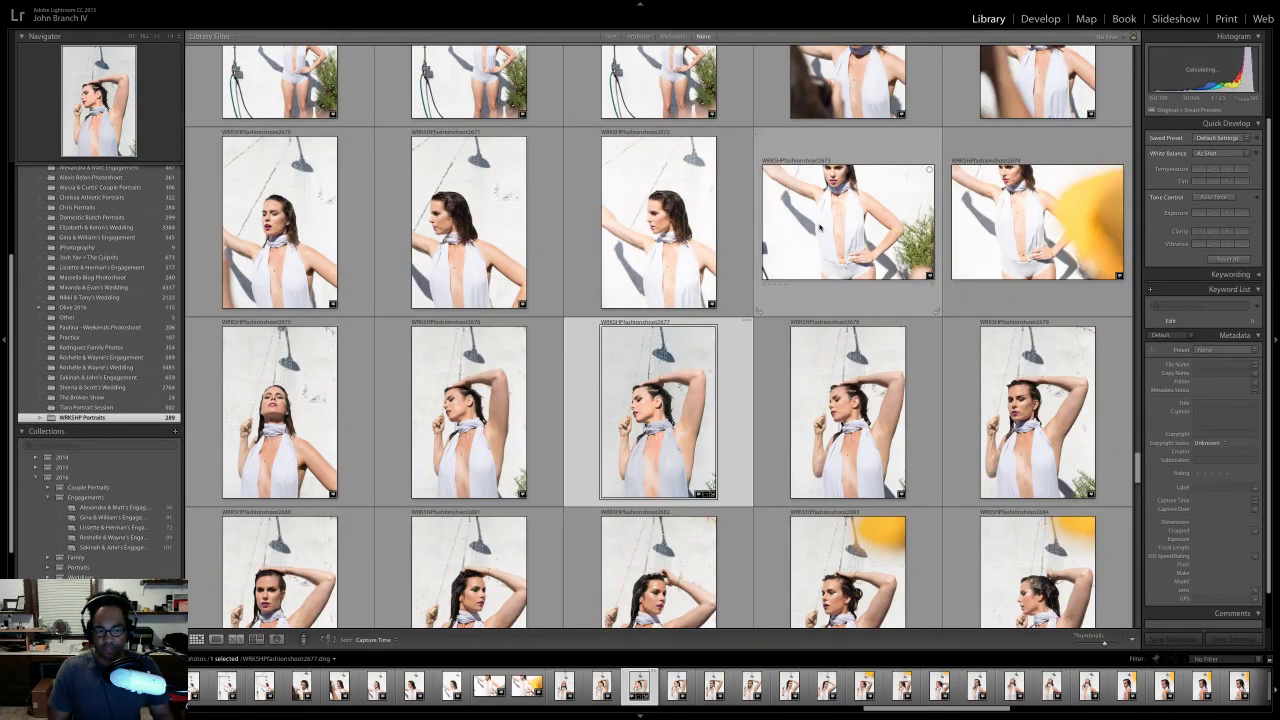
{"action": "scroll", "coordinate": [700, 140], "scroll_direction": "up", "scroll_amount": 2}
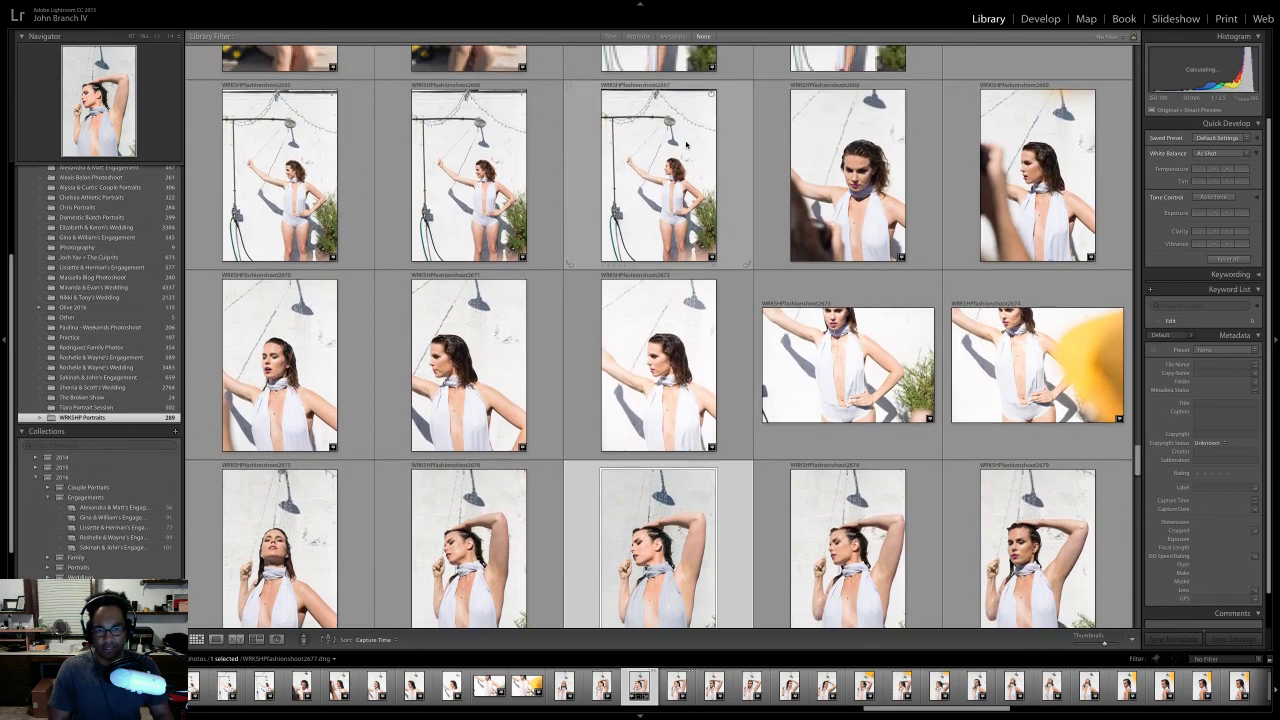
{"action": "left_click", "coordinate": [639, 36]}
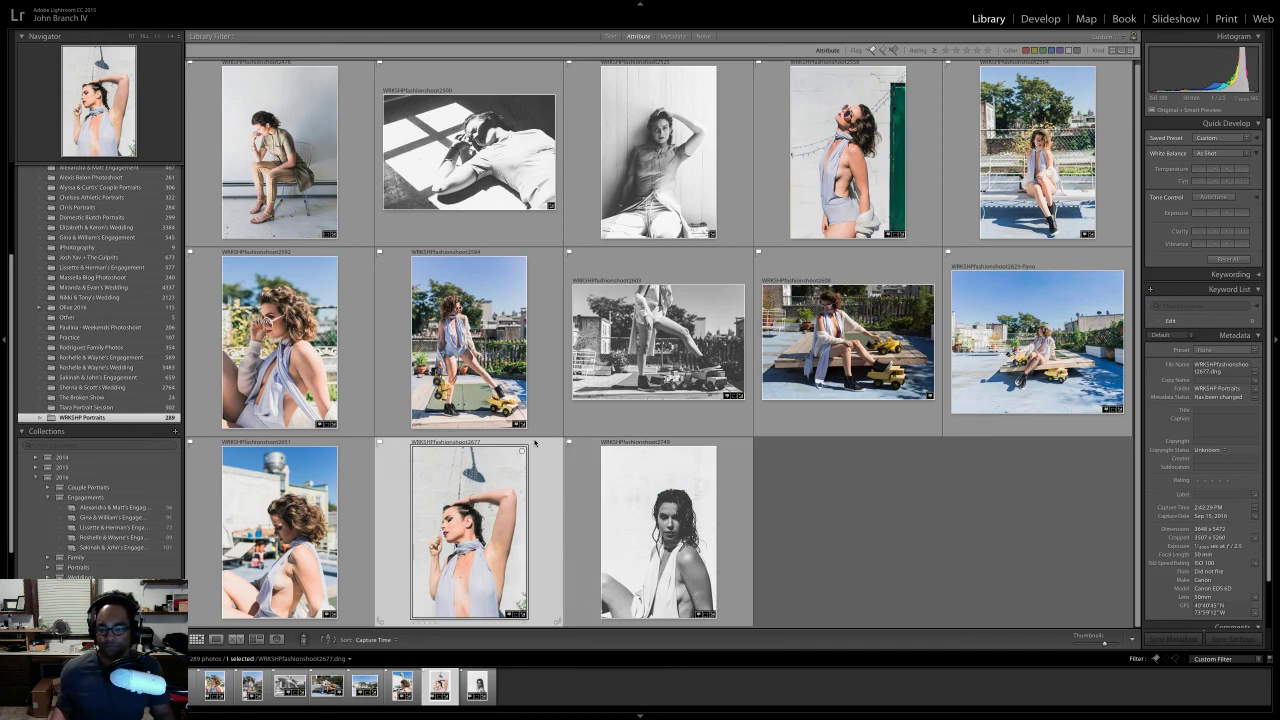
- Compare the five vertical color portraits in the pale blue outfit in Survey view, and return to the grid with nothing selected
{"action": "left_click", "coordinate": [877, 180]}
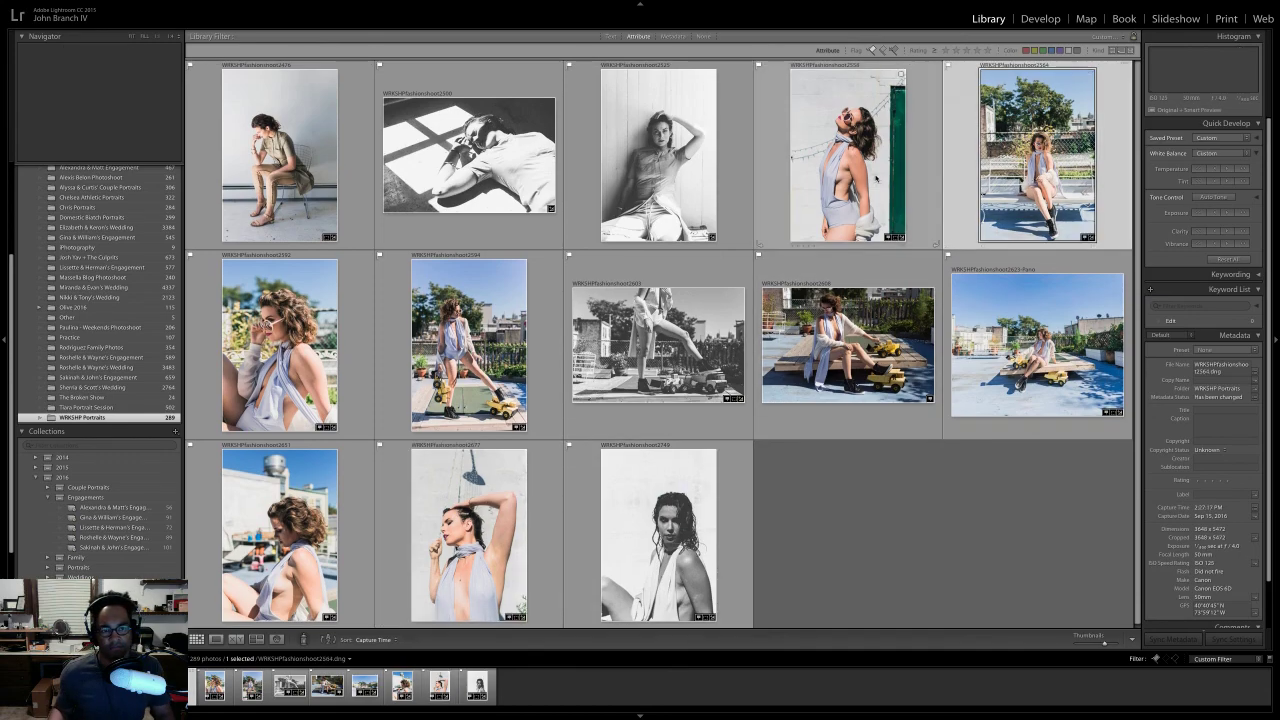
{"action": "left_click", "coordinate": [300, 437]}
{"action": "left_click", "coordinate": [468, 345], "text": "shift"}
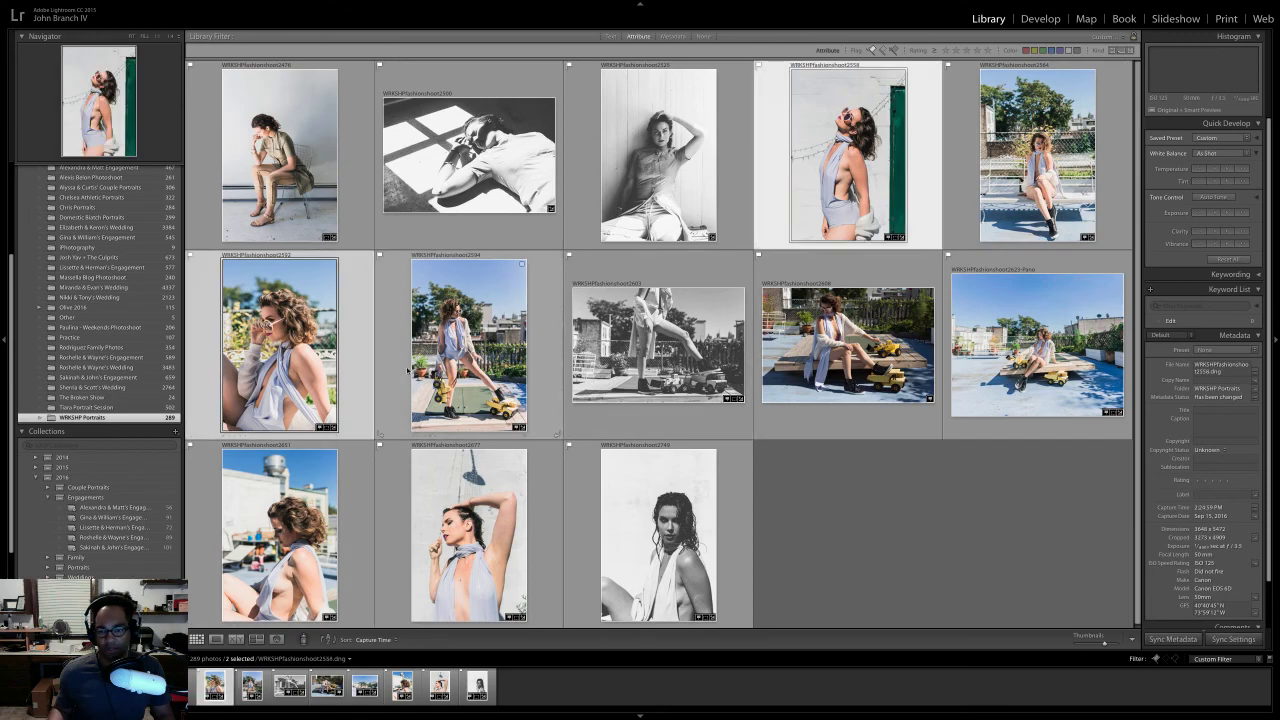
{"action": "key", "text": "ctrl+alt+a"}
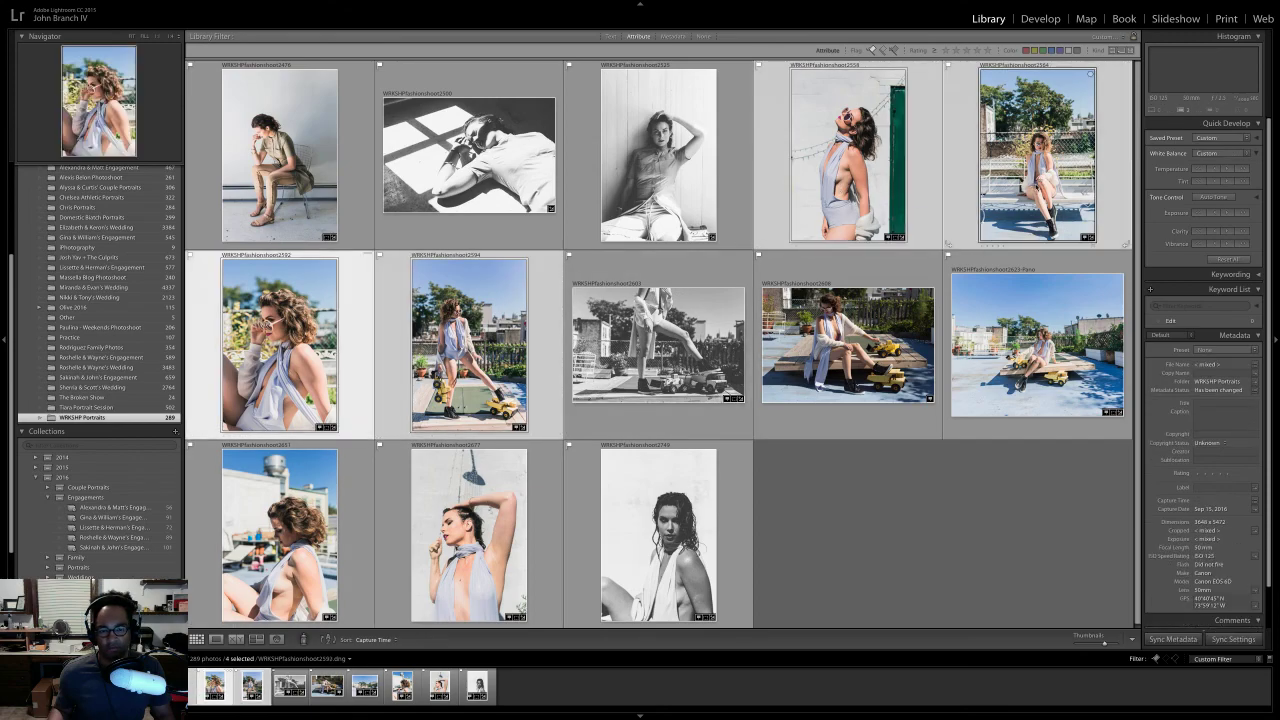
{"action": "left_click", "coordinate": [256, 639]}
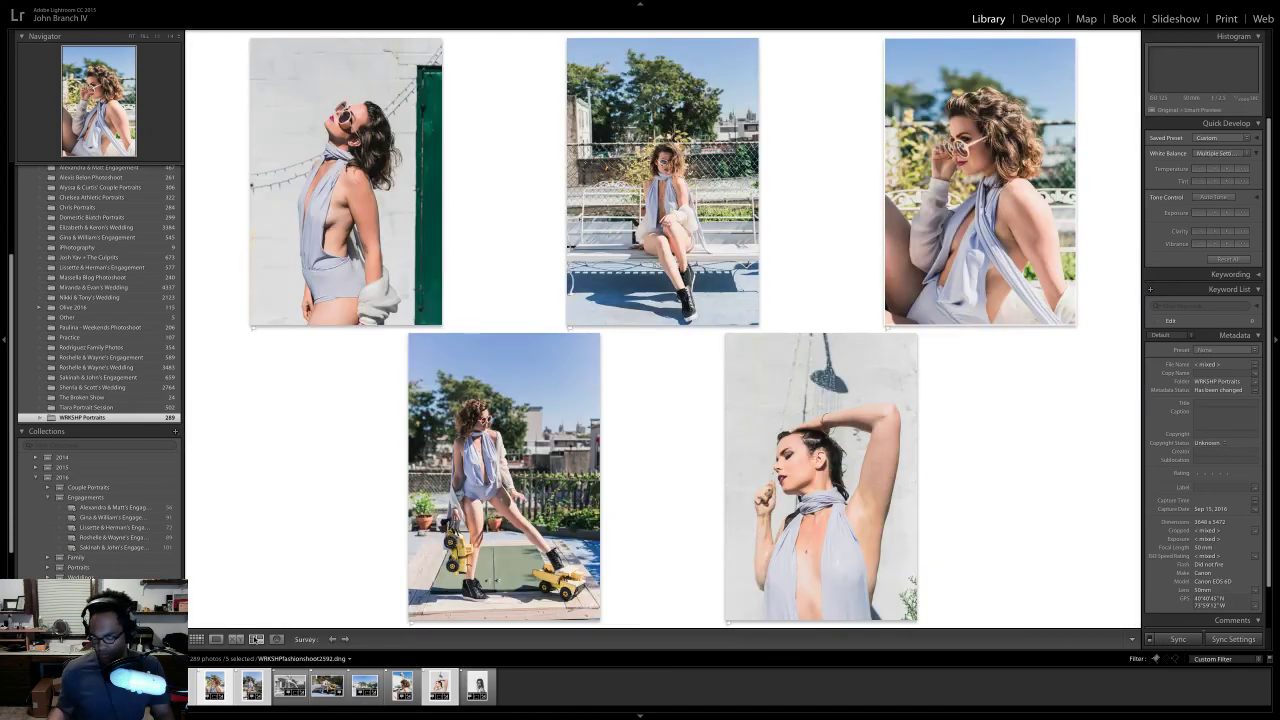
{"action": "key", "text": "Tab"}
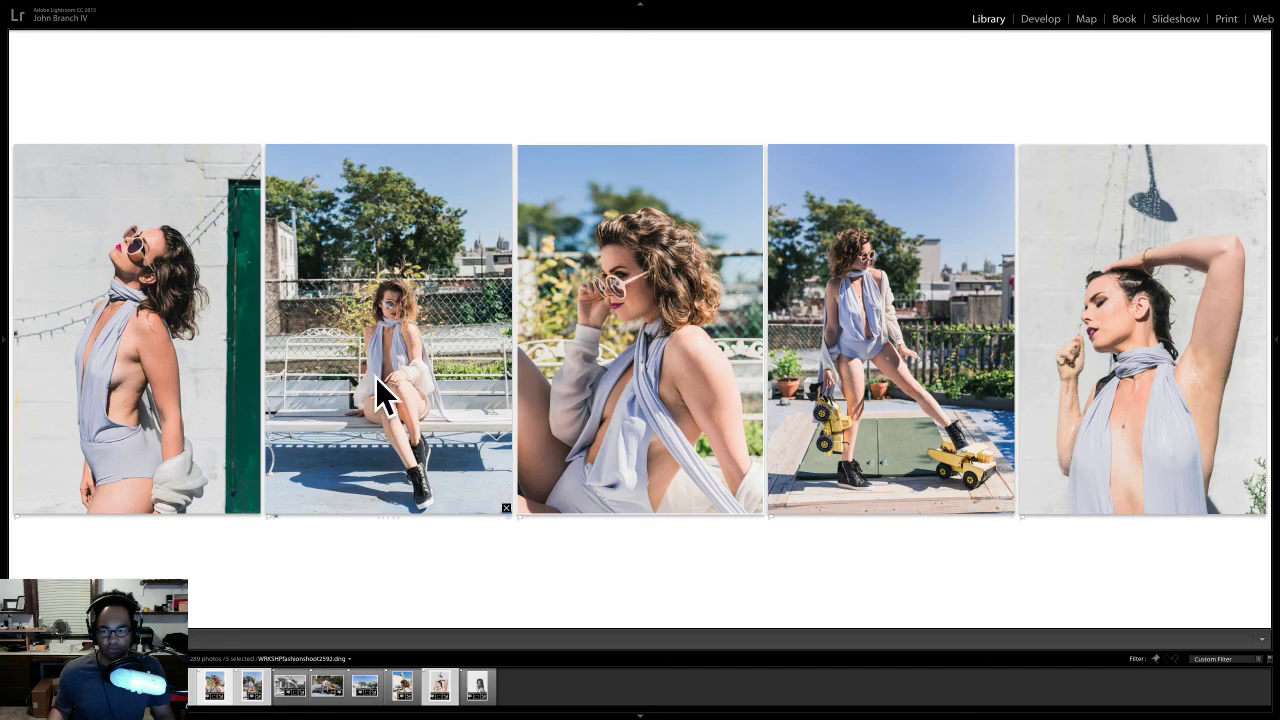
{"action": "key", "text": "shift+Tab"}
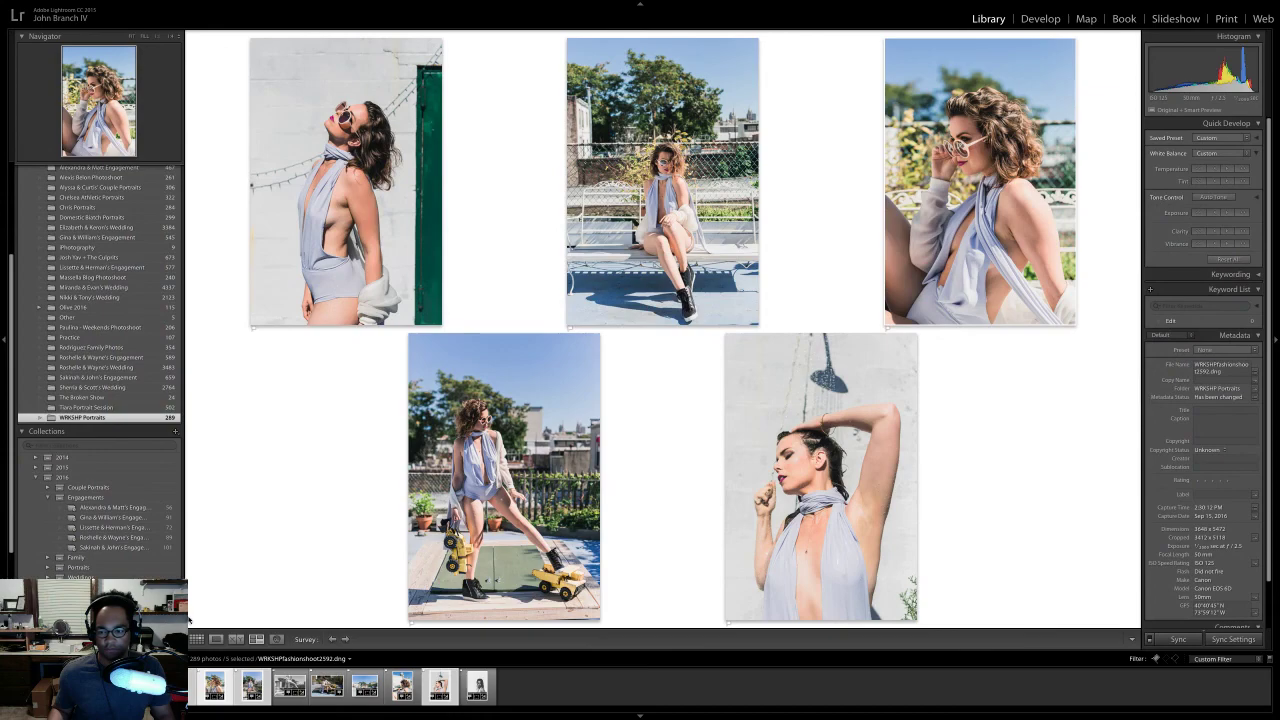
{"action": "key", "text": "g"}
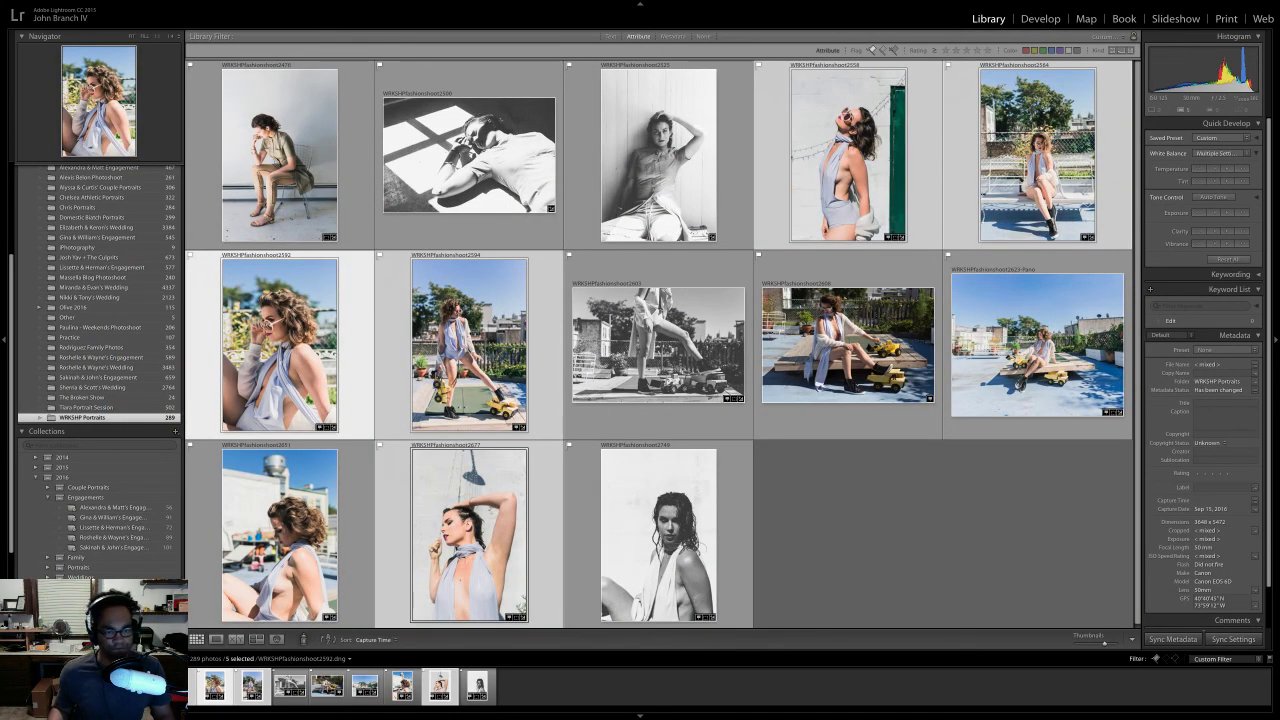
{"action": "left_click", "coordinate": [1011, 505]}
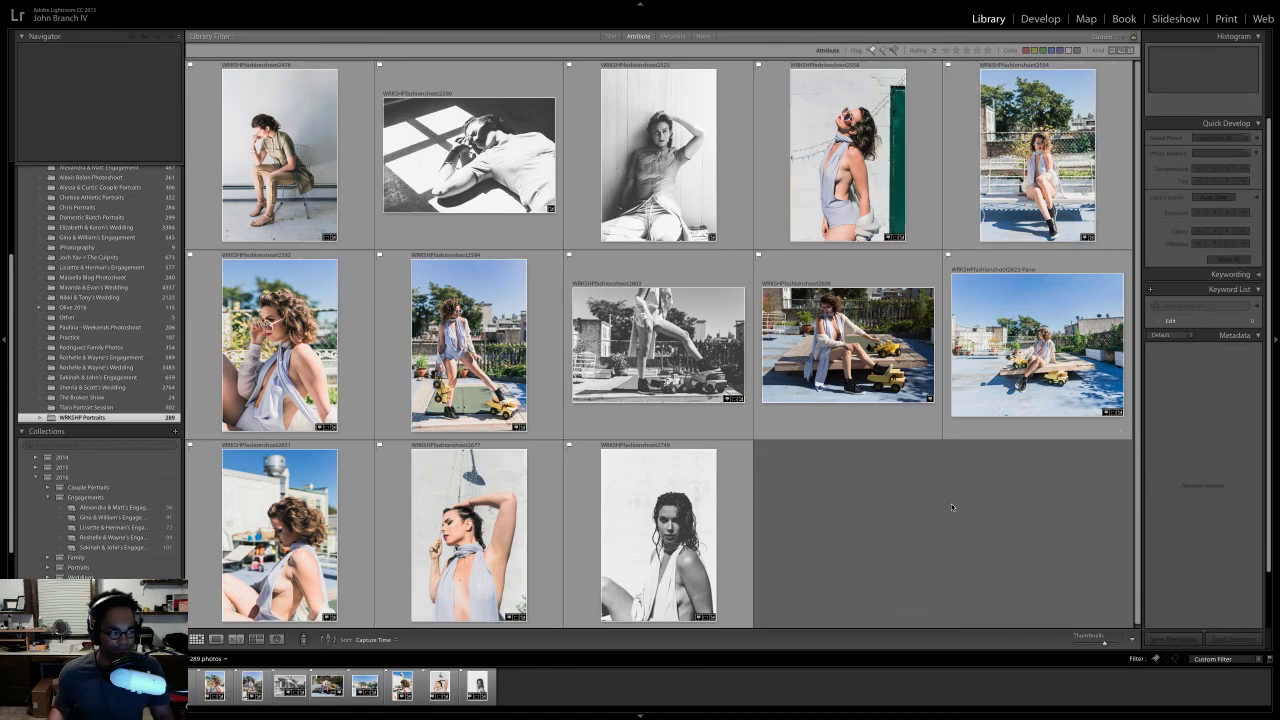
- Open the 2016 wedding folder listed directly above The Broken Show and look through its wedding dress photos
{"action": "scroll", "coordinate": [952, 507], "scroll_direction": "down", "scroll_amount": 1}
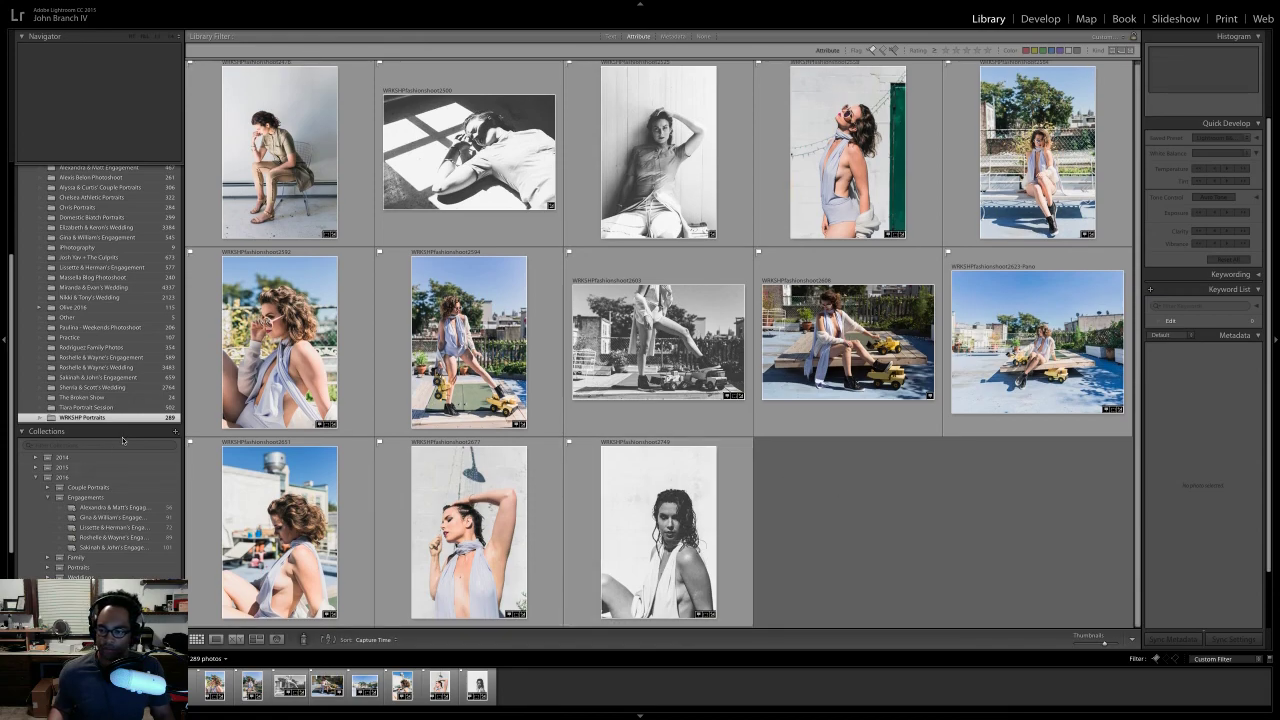
{"action": "scroll", "coordinate": [123, 440], "scroll_direction": "down", "scroll_amount": 2}
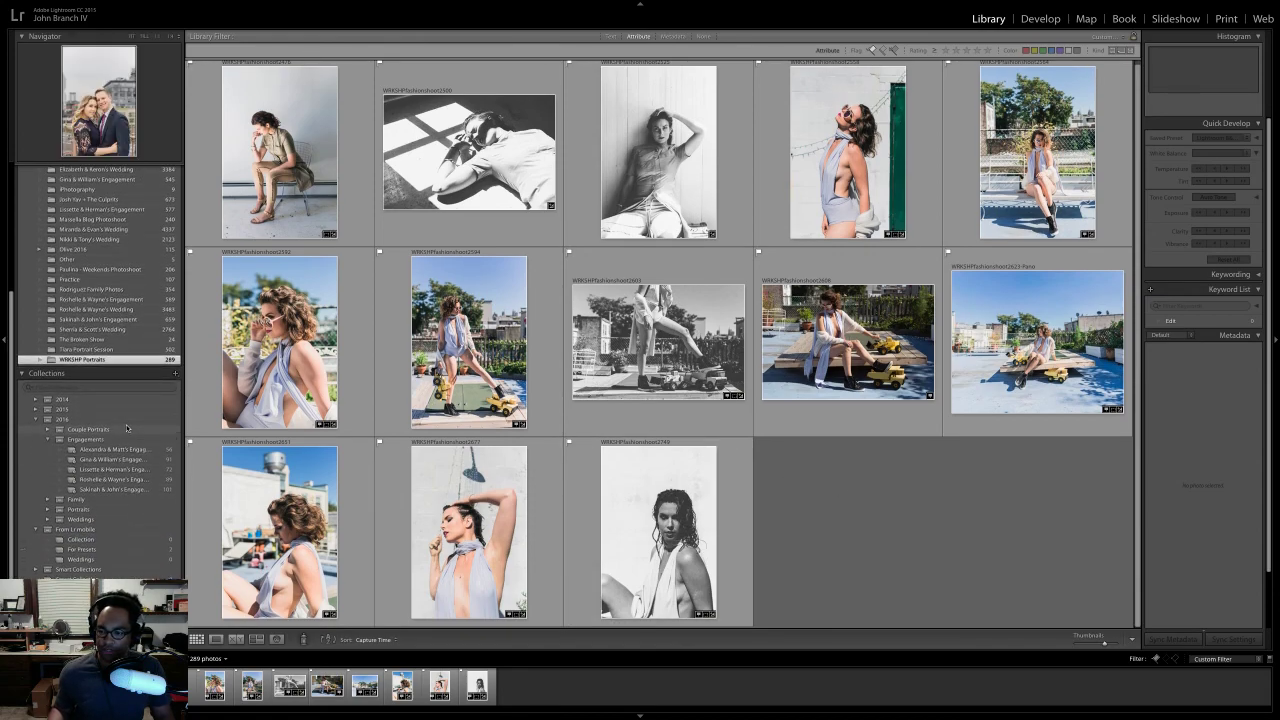
{"action": "scroll", "coordinate": [126, 428], "scroll_direction": "up", "scroll_amount": 3}
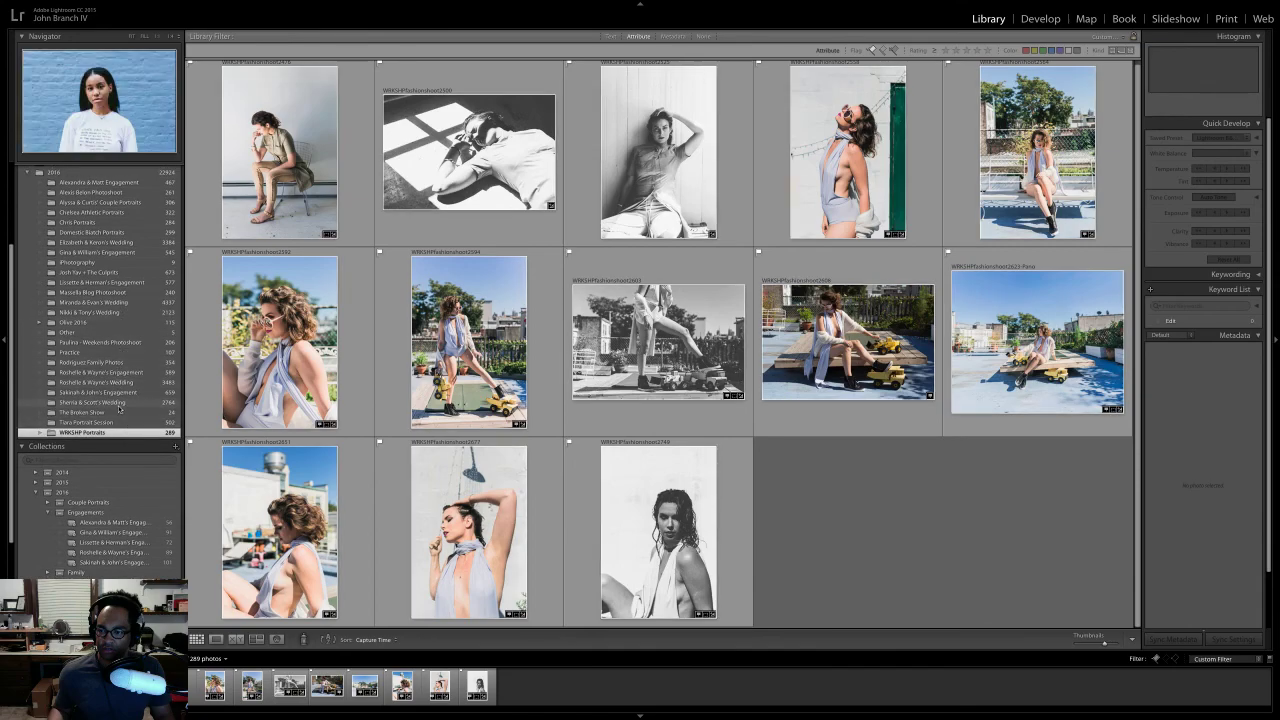
{"action": "left_click", "coordinate": [121, 403]}
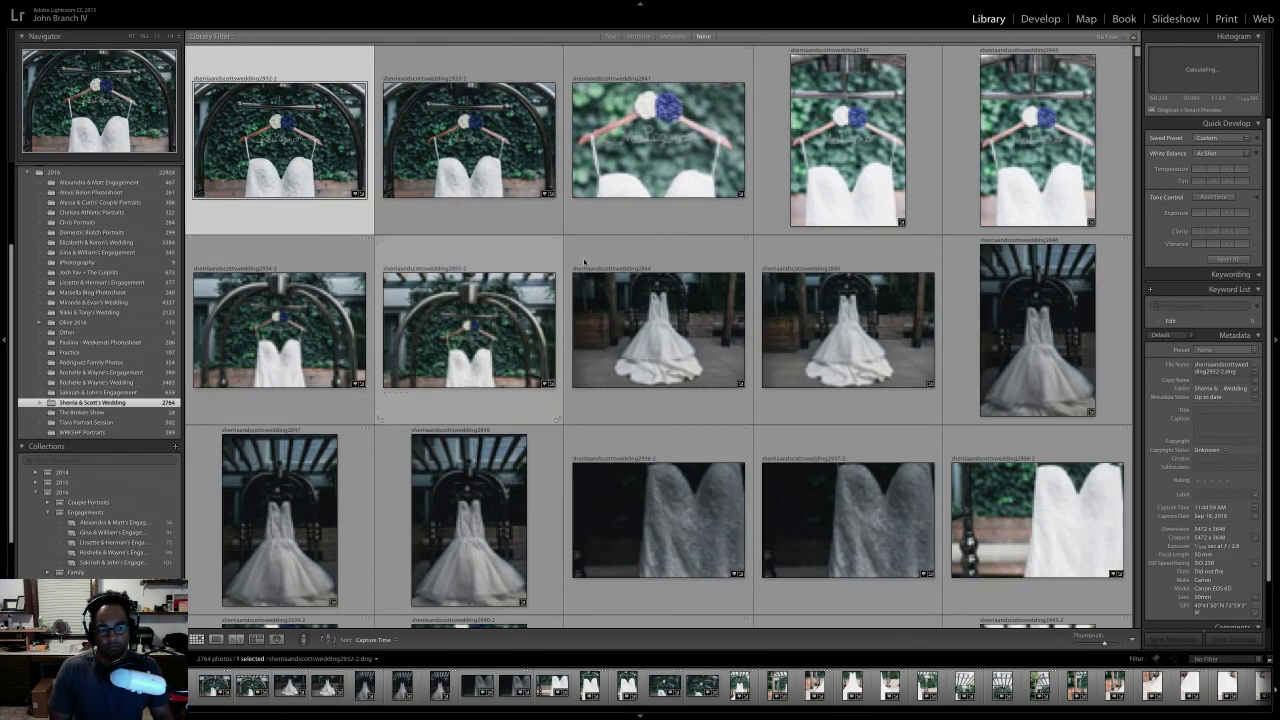
{"action": "scroll", "coordinate": [636, 212], "scroll_direction": "down", "scroll_amount": 3}
{"action": "scroll", "coordinate": [638, 214], "scroll_direction": "down", "scroll_amount": 4}
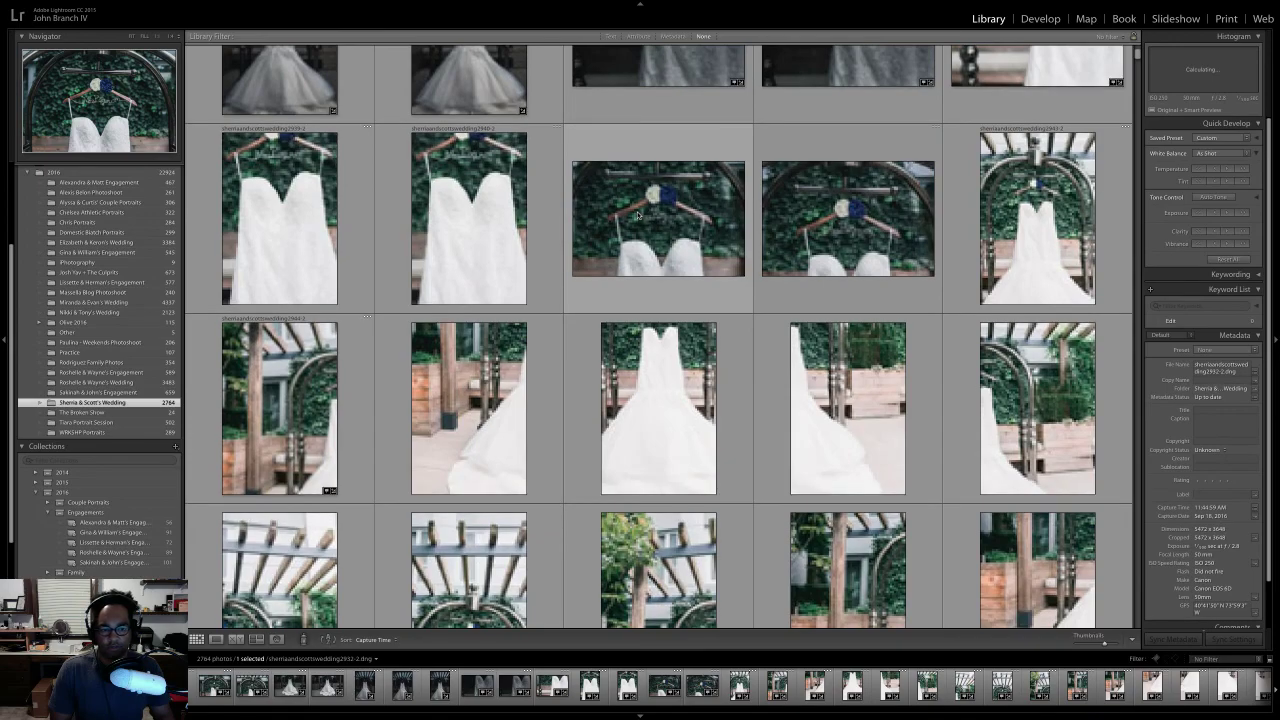
- Look through the wedding folder's dress details, getting-ready photos and bridal party robe shots to find the bright edited group portrait
{"action": "scroll", "coordinate": [638, 215], "scroll_direction": "down", "scroll_amount": 1}
{"action": "scroll", "coordinate": [643, 210], "scroll_direction": "down", "scroll_amount": 1}
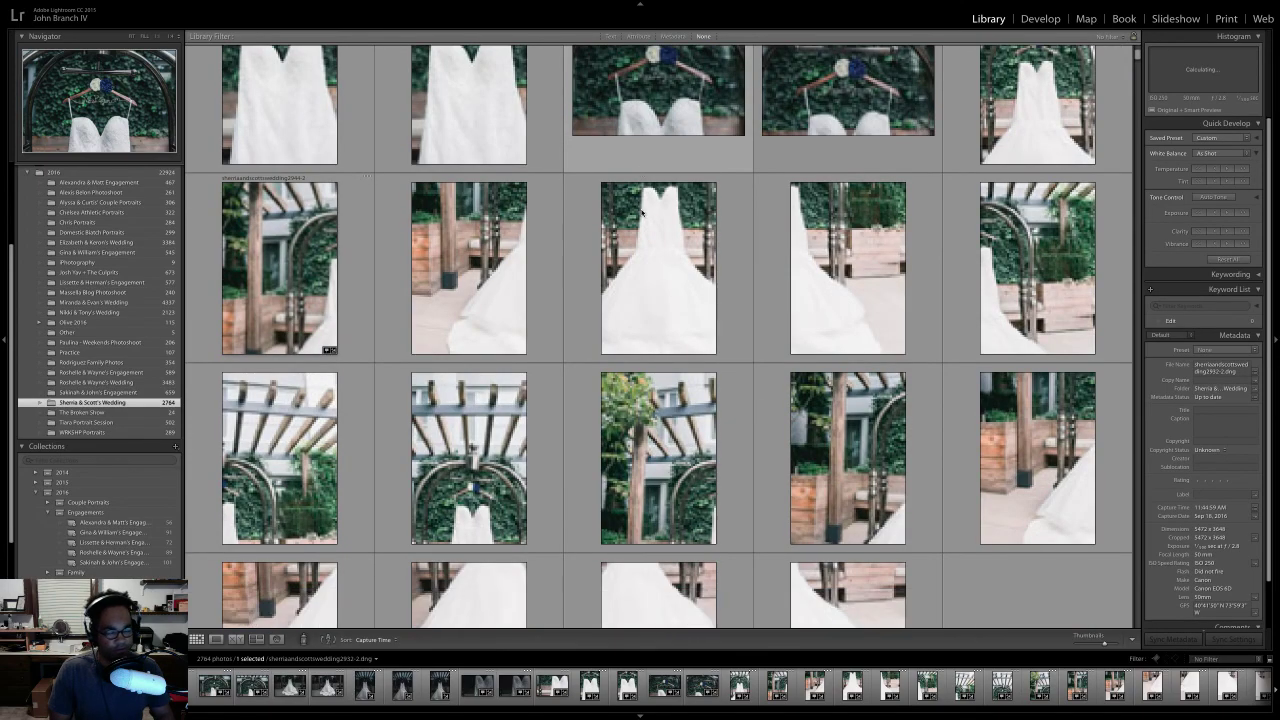
{"action": "scroll", "coordinate": [642, 211], "scroll_direction": "down", "scroll_amount": 3}
{"action": "scroll", "coordinate": [785, 420], "scroll_direction": "down", "scroll_amount": 5}
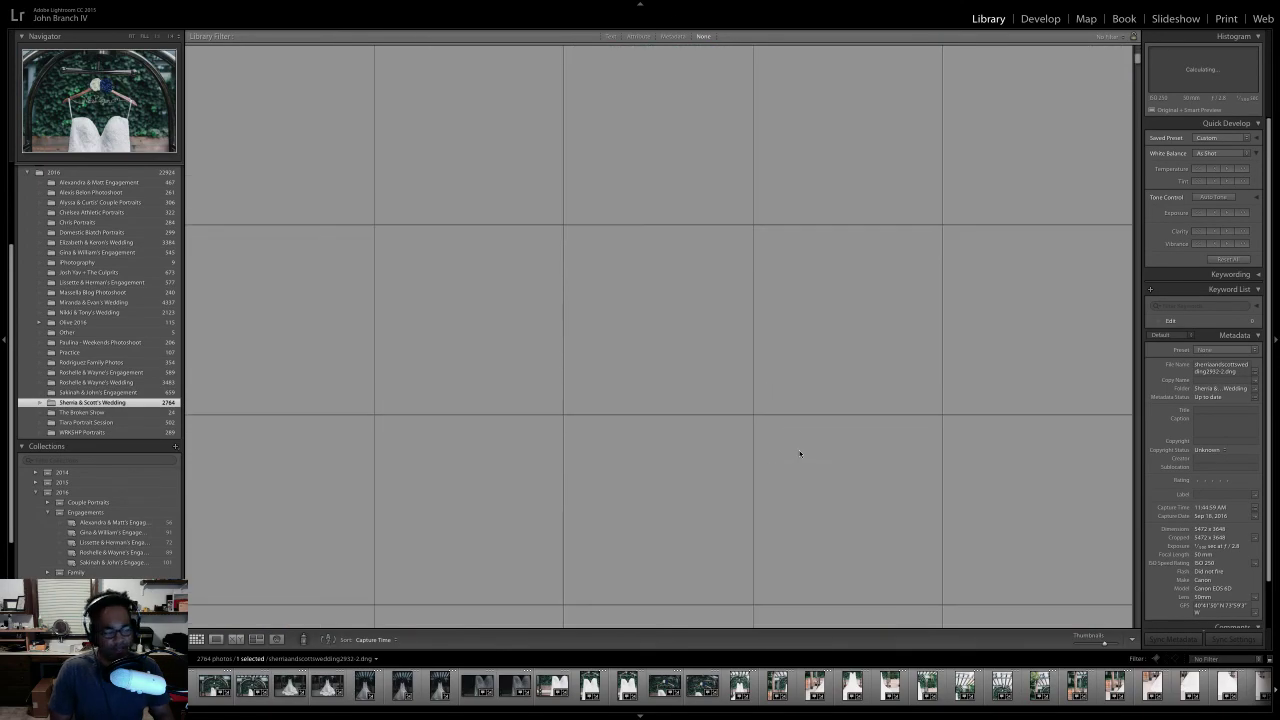
{"action": "scroll", "coordinate": [800, 454], "scroll_direction": "down", "scroll_amount": 1}
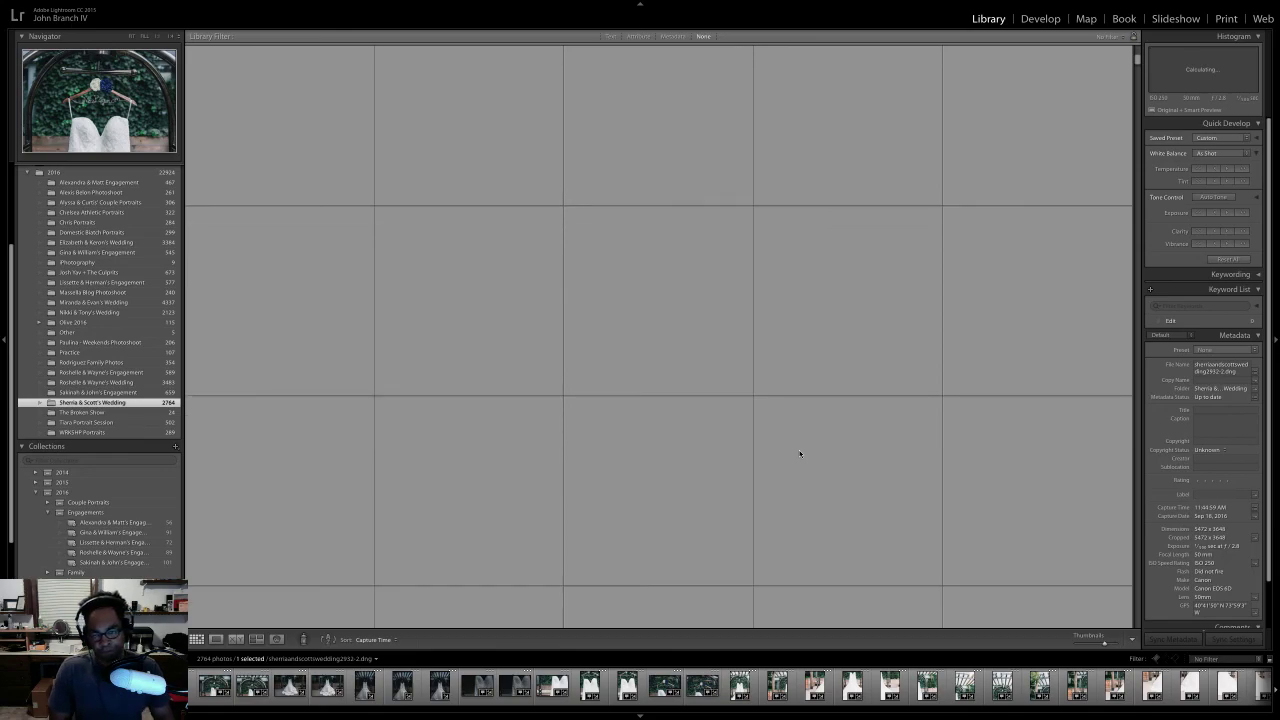
{"action": "scroll", "coordinate": [800, 454], "scroll_direction": "down", "scroll_amount": 3}
{"action": "scroll", "coordinate": [800, 454], "scroll_direction": "down", "scroll_amount": 1}
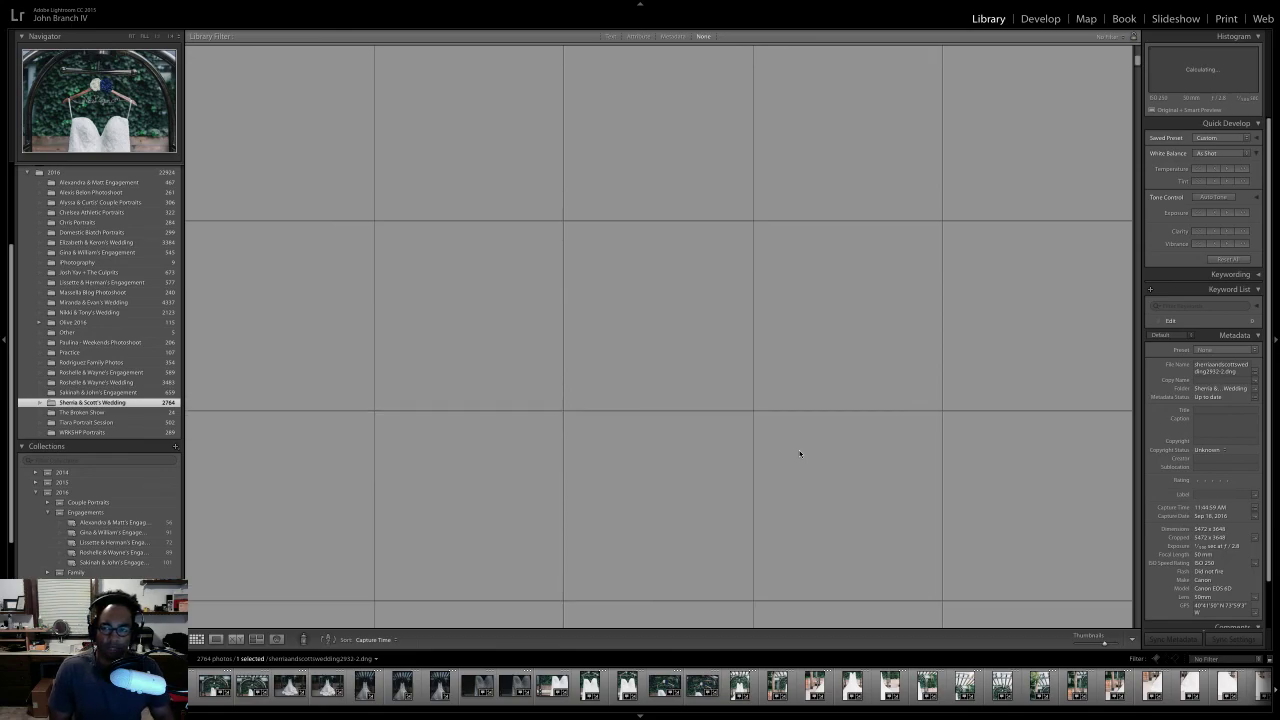
{"action": "scroll", "coordinate": [800, 454], "scroll_direction": "down", "scroll_amount": 2}
{"action": "scroll", "coordinate": [800, 454], "scroll_direction": "down", "scroll_amount": 2}
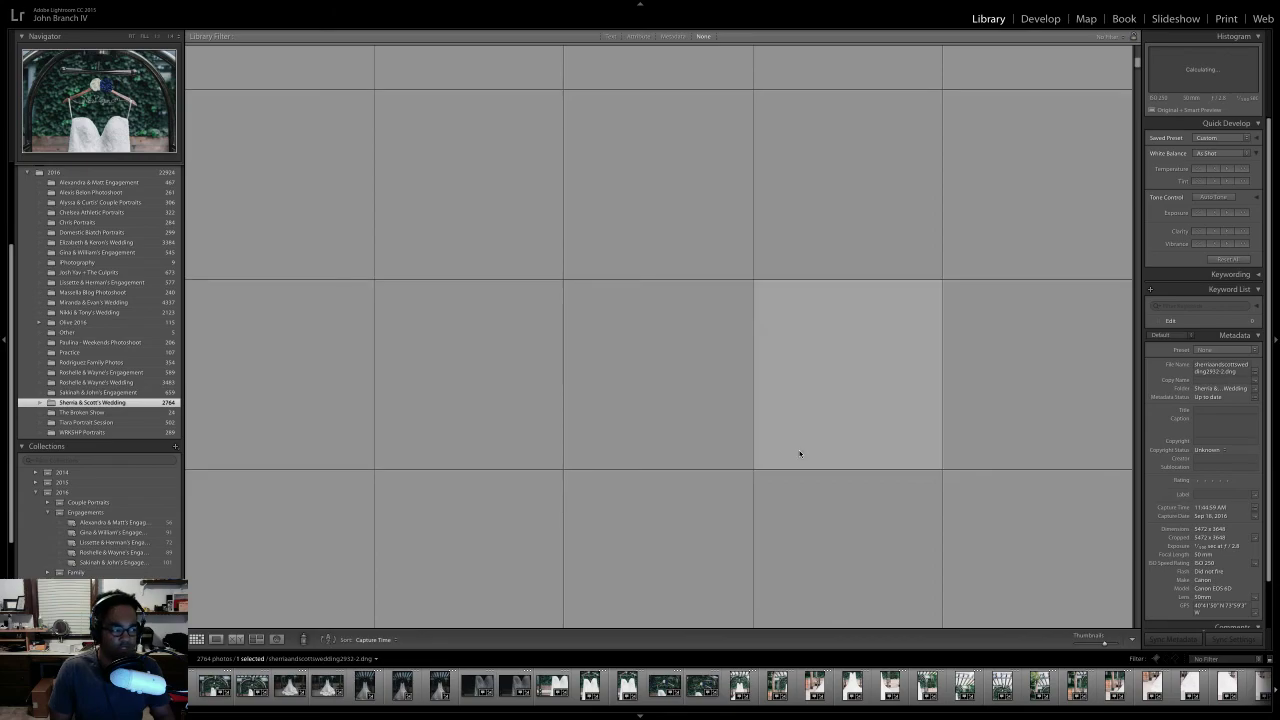
{"action": "scroll", "coordinate": [800, 454], "scroll_direction": "down", "scroll_amount": 15}
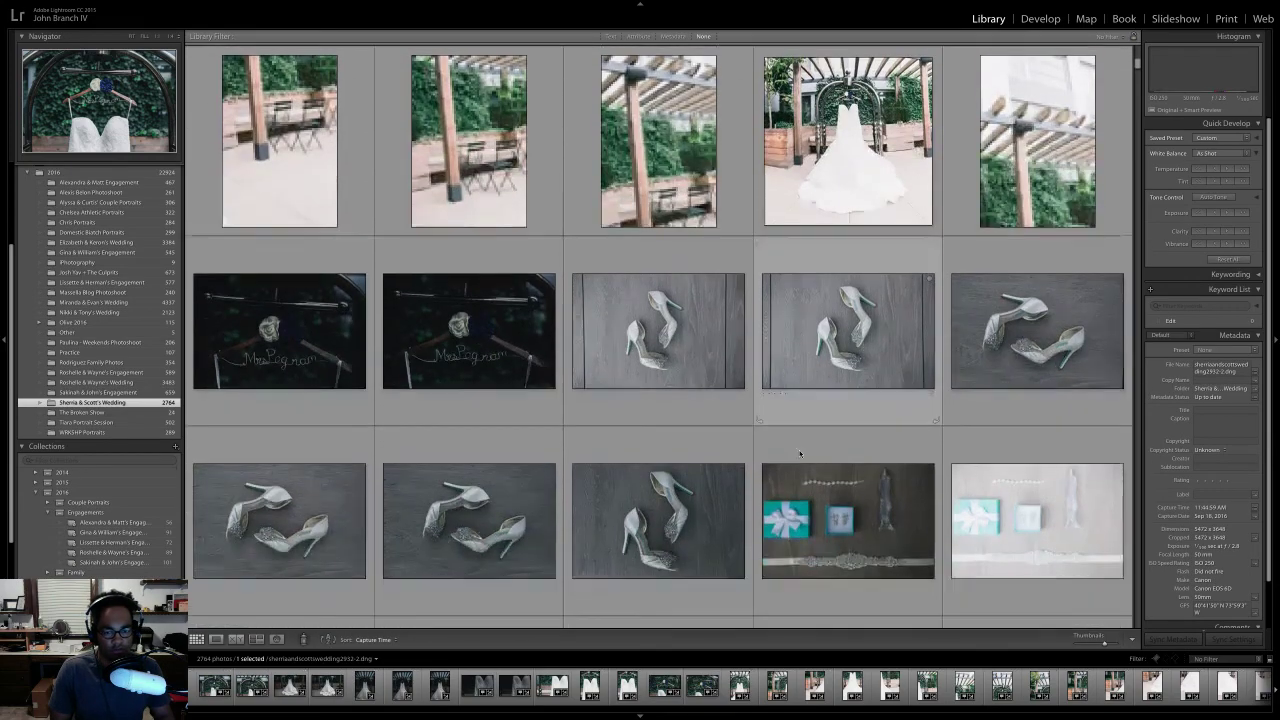
{"action": "scroll", "coordinate": [800, 454], "scroll_direction": "down", "scroll_amount": 10}
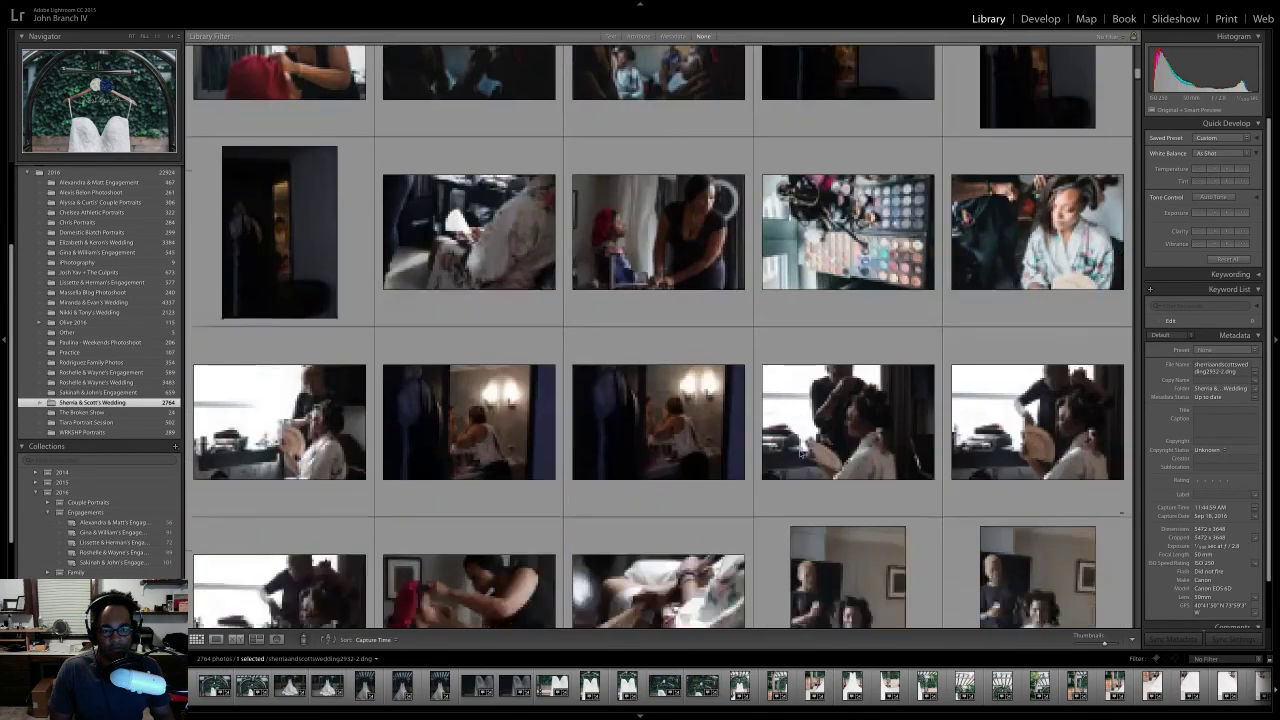
{"action": "scroll", "coordinate": [800, 454], "scroll_direction": "down", "scroll_amount": 10}
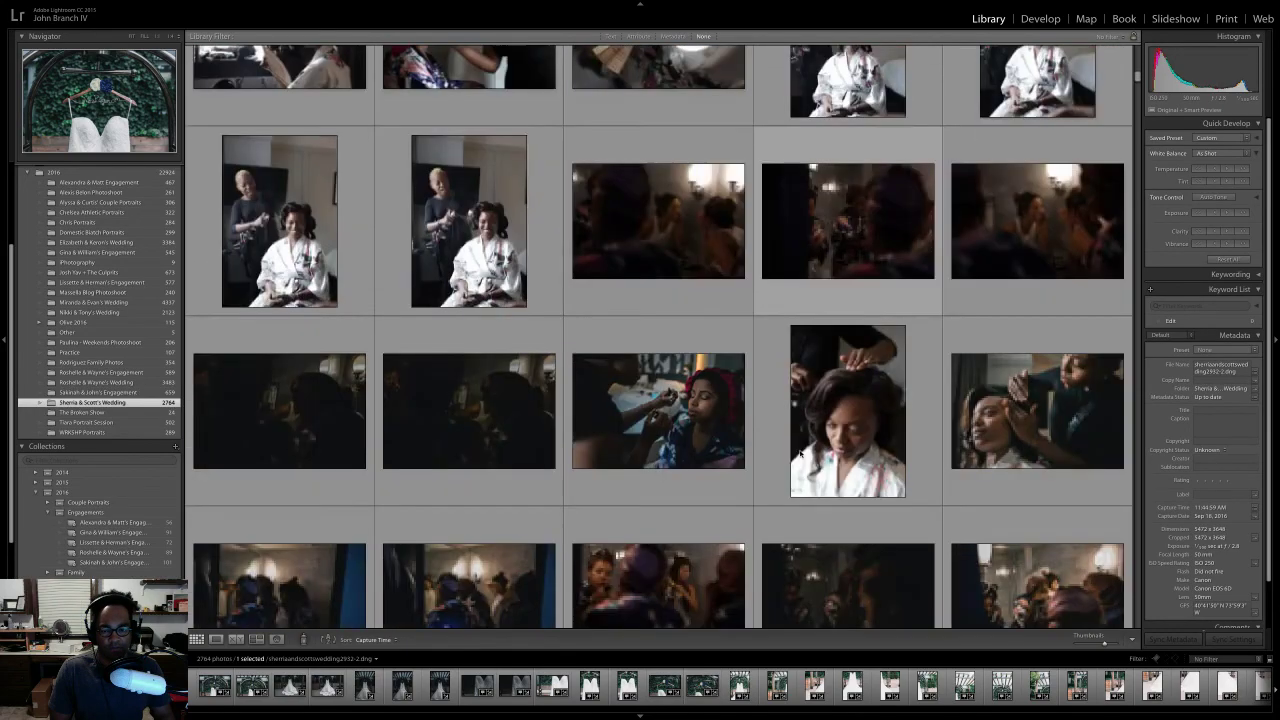
{"action": "scroll", "coordinate": [800, 454], "scroll_direction": "down", "scroll_amount": 10}
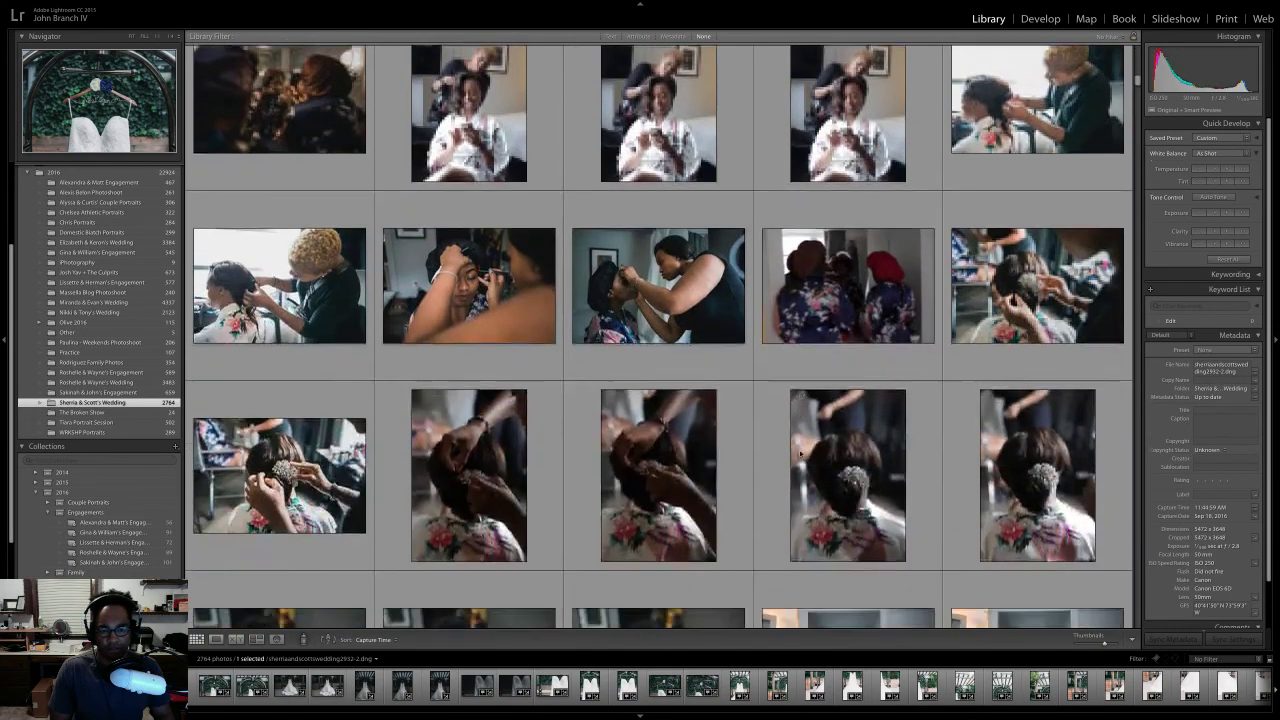
{"action": "scroll", "coordinate": [800, 454], "scroll_direction": "down", "scroll_amount": 10}
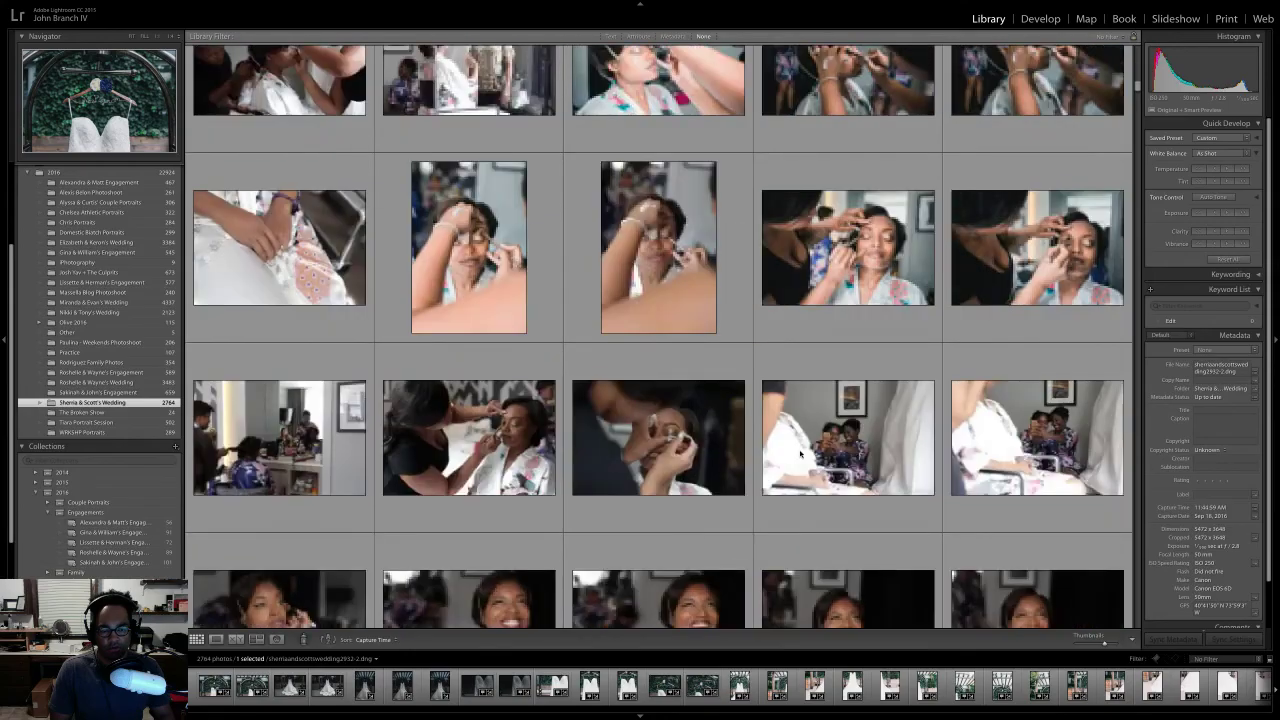
{"action": "scroll", "coordinate": [800, 454], "scroll_direction": "down", "scroll_amount": 10}
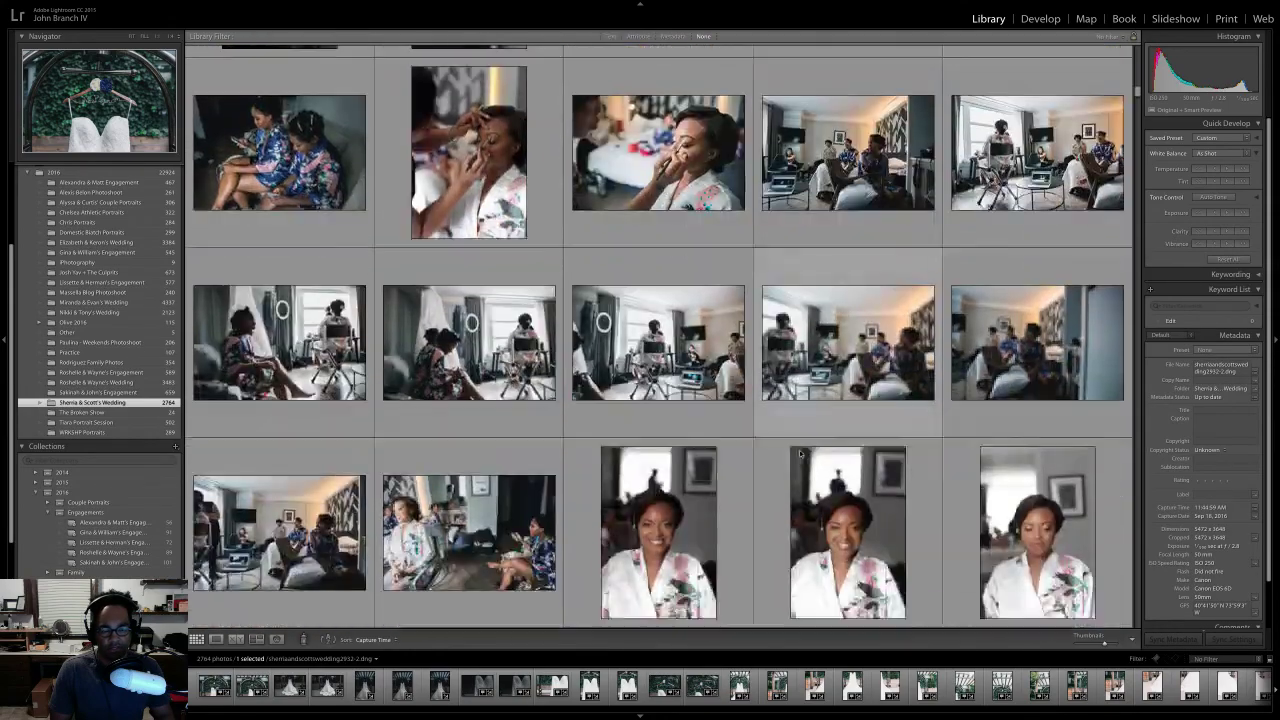
{"action": "scroll", "coordinate": [800, 454], "scroll_direction": "down", "scroll_amount": 5}
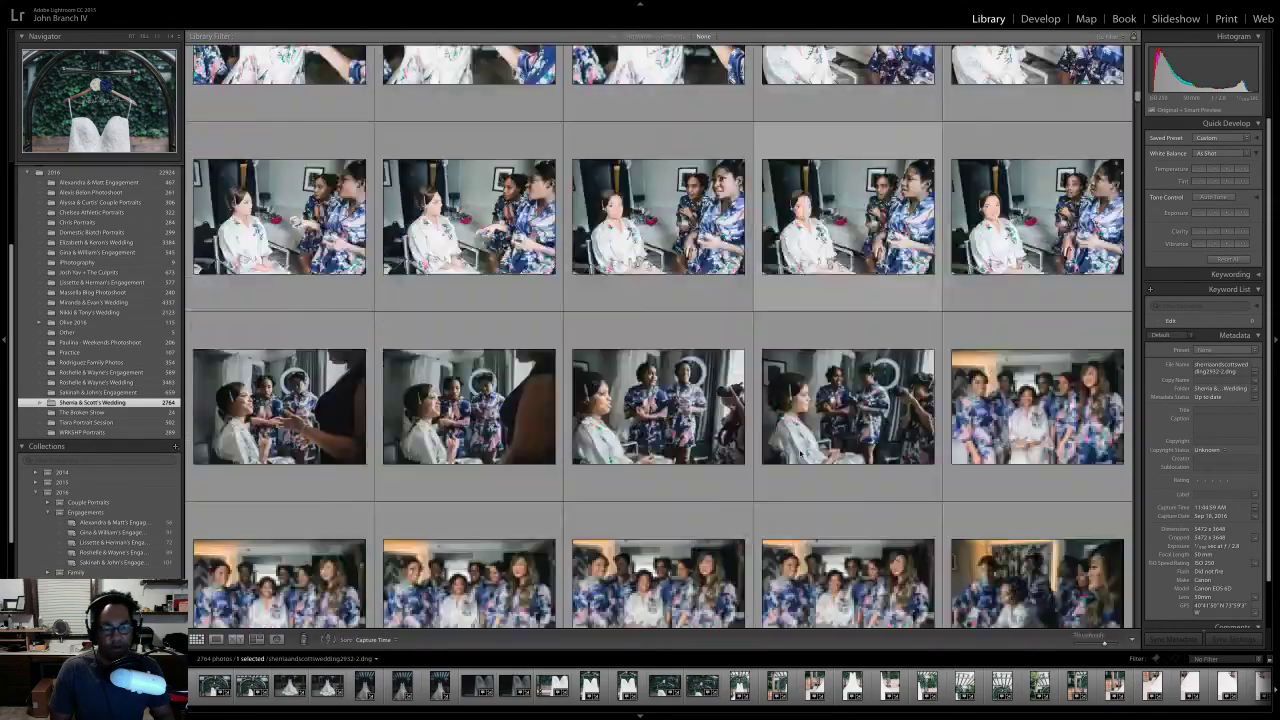
{"action": "scroll", "coordinate": [800, 454], "scroll_direction": "down", "scroll_amount": 3}
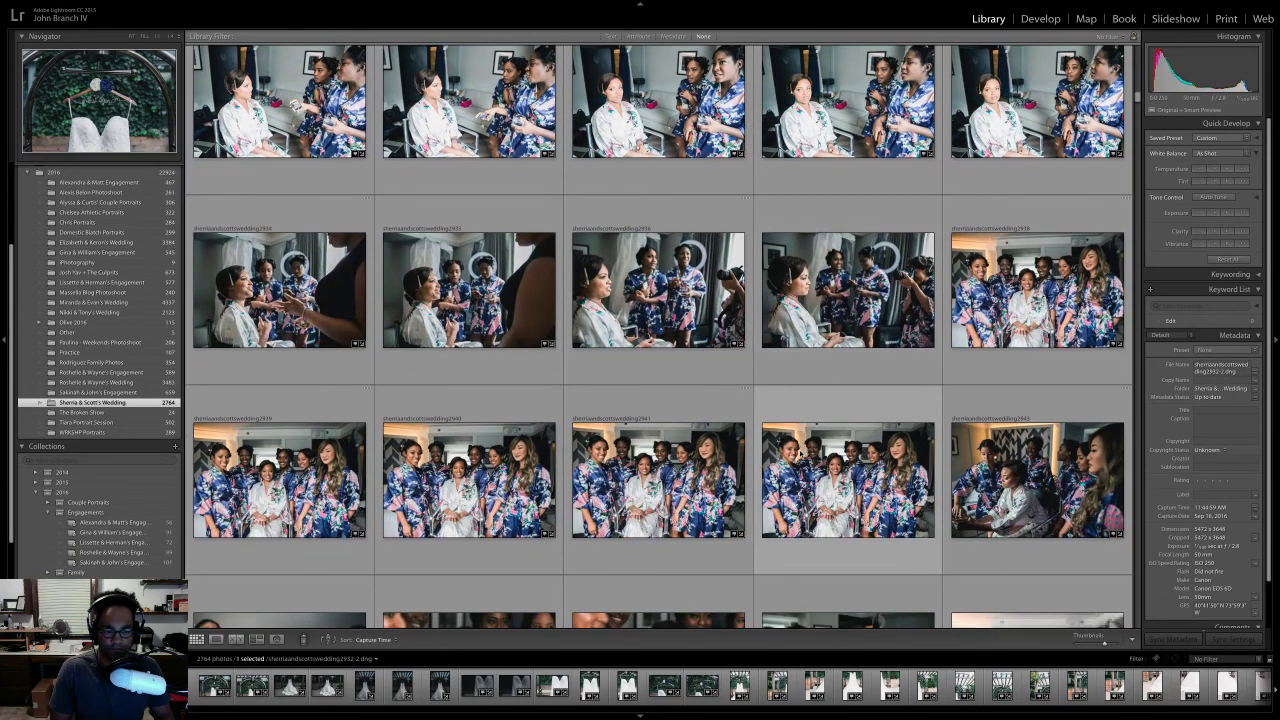
{"action": "scroll", "coordinate": [800, 454], "scroll_direction": "down", "scroll_amount": 3}
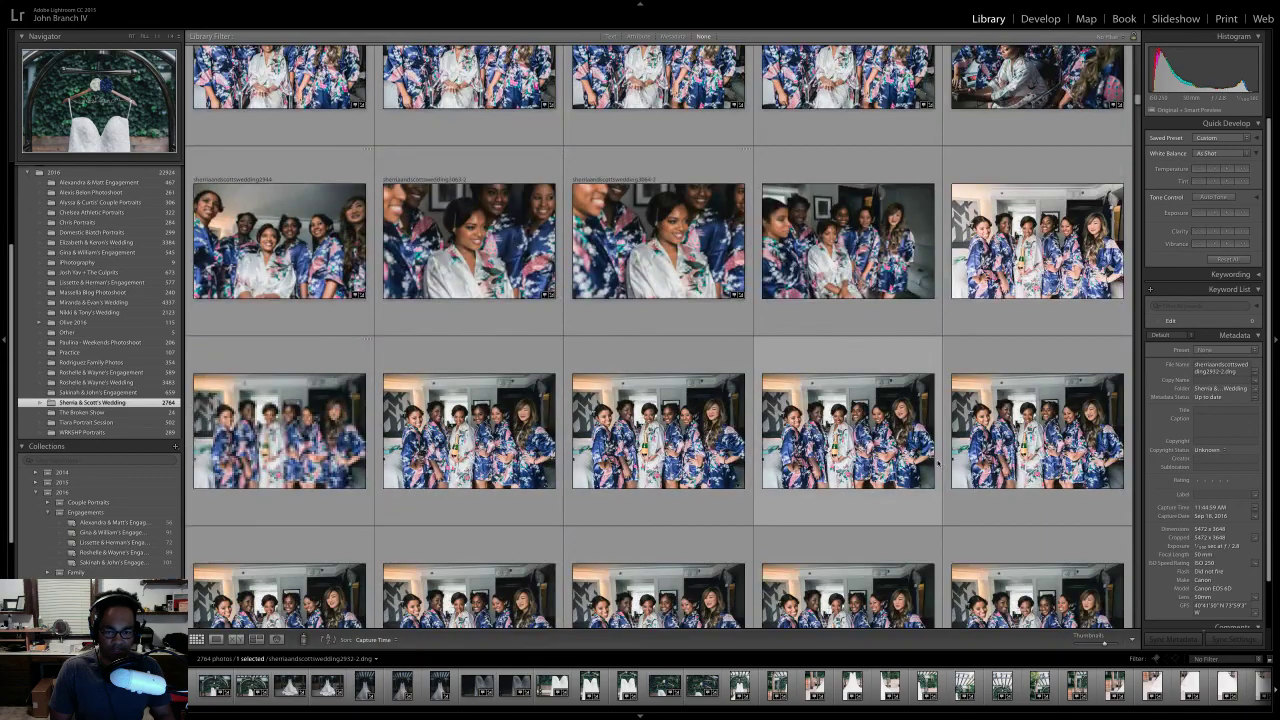
{"action": "scroll", "coordinate": [1003, 458], "scroll_direction": "down", "scroll_amount": 2}
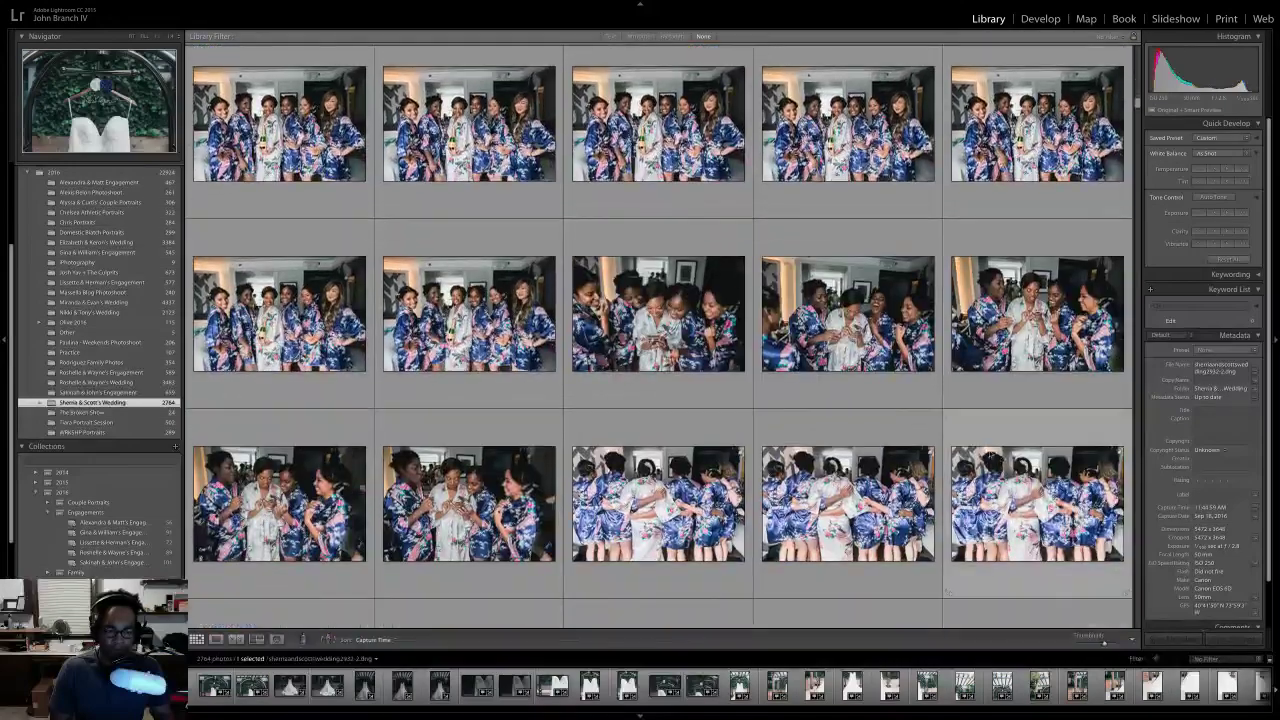
{"action": "scroll", "coordinate": [1105, 384], "scroll_direction": "down", "scroll_amount": 5}
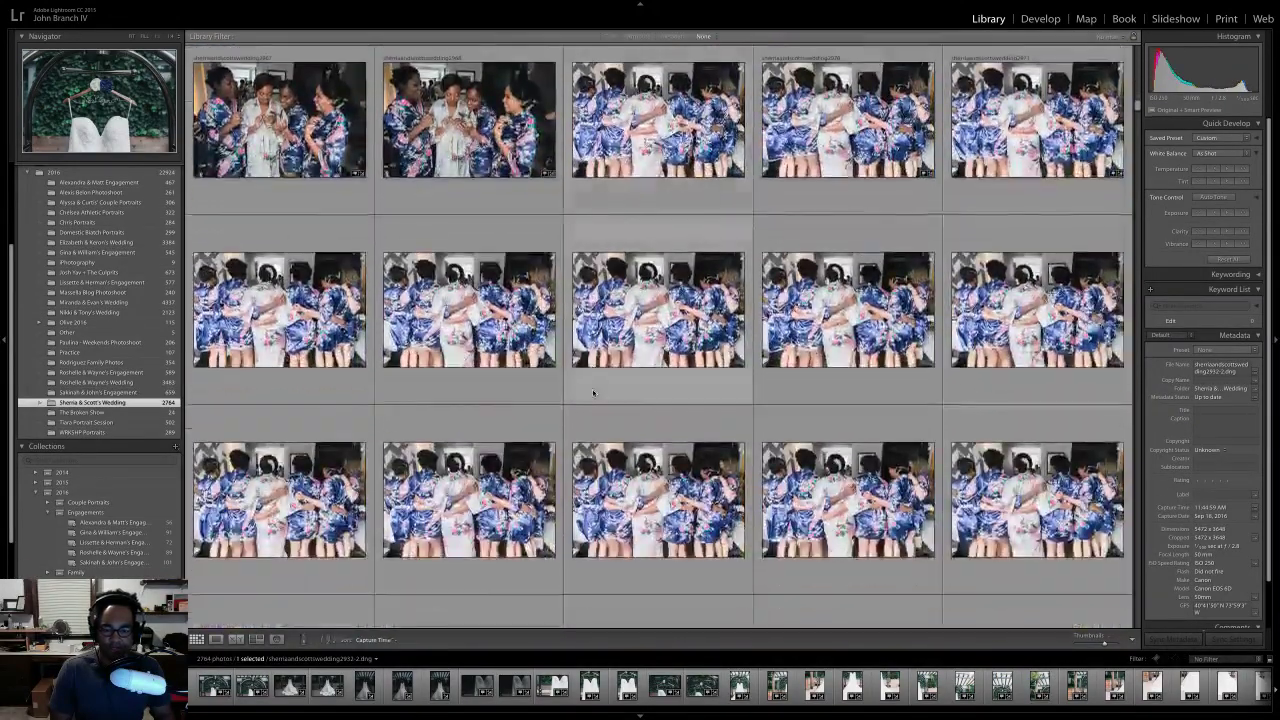
{"action": "scroll", "coordinate": [1105, 384], "scroll_direction": "up", "scroll_amount": 6}
{"action": "scroll", "coordinate": [528, 345], "scroll_direction": "up", "scroll_amount": 6}
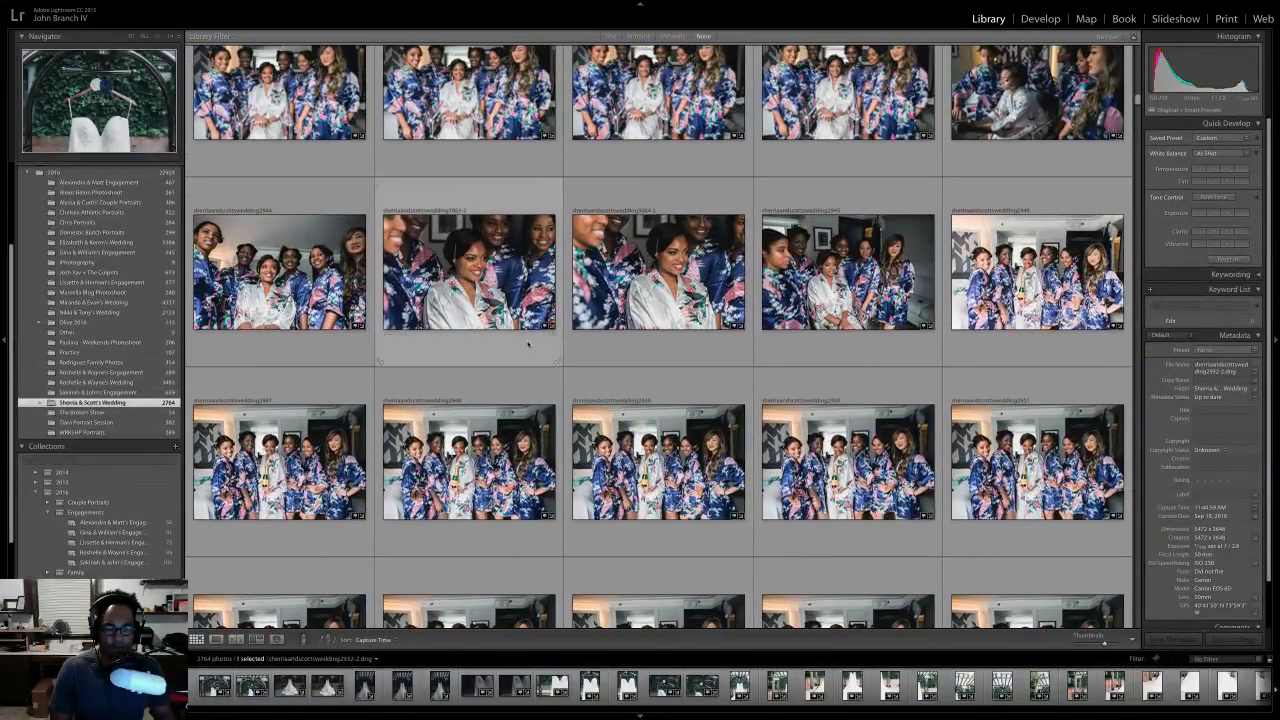
- Open the bright group portrait in floral robes, number 2946, in Develop and examine its adjustment settings from Basic to Camera Calibration
{"action": "left_click", "coordinate": [1012, 316]}
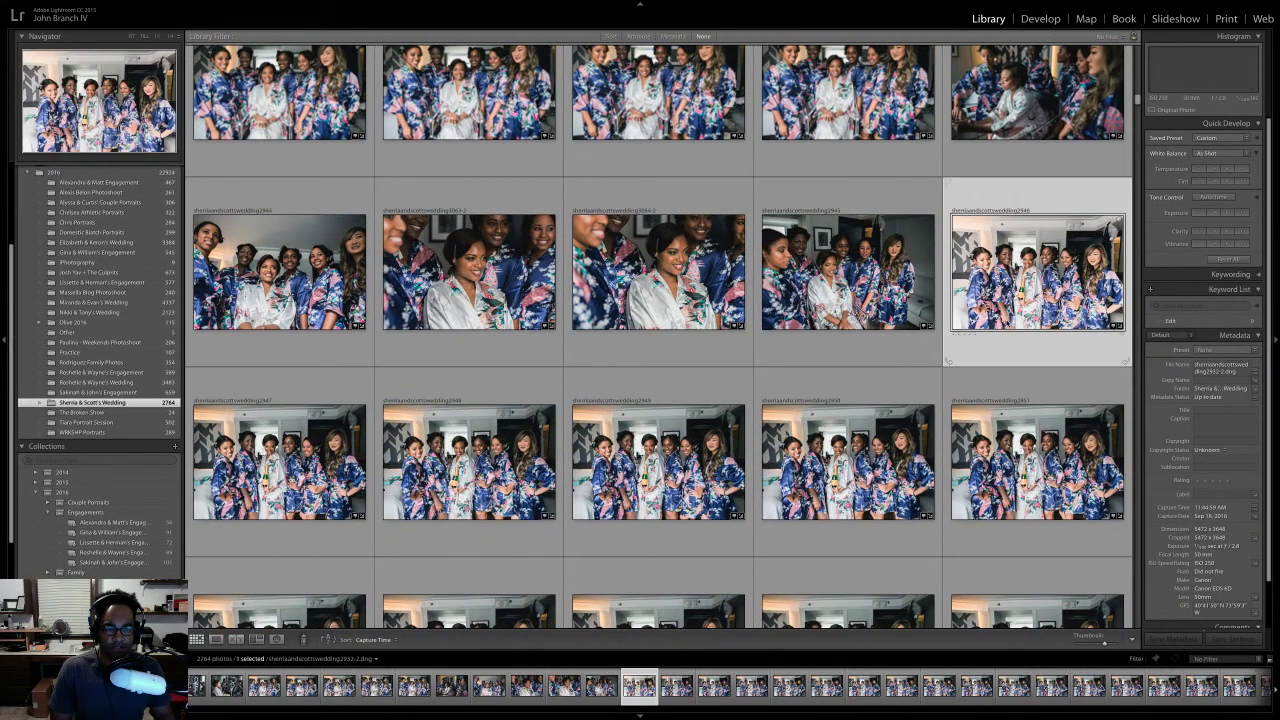
{"action": "left_click", "coordinate": [1040, 20]}
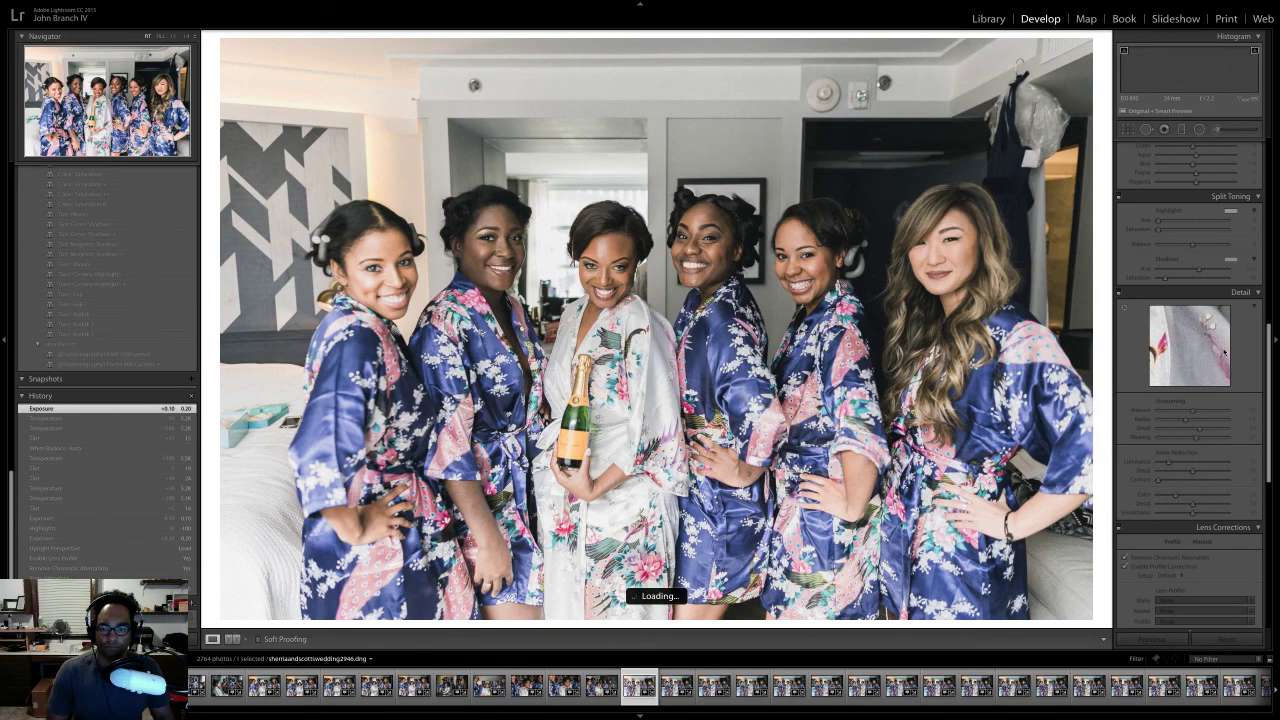
{"action": "scroll", "coordinate": [1224, 351], "scroll_direction": "down", "scroll_amount": 10}
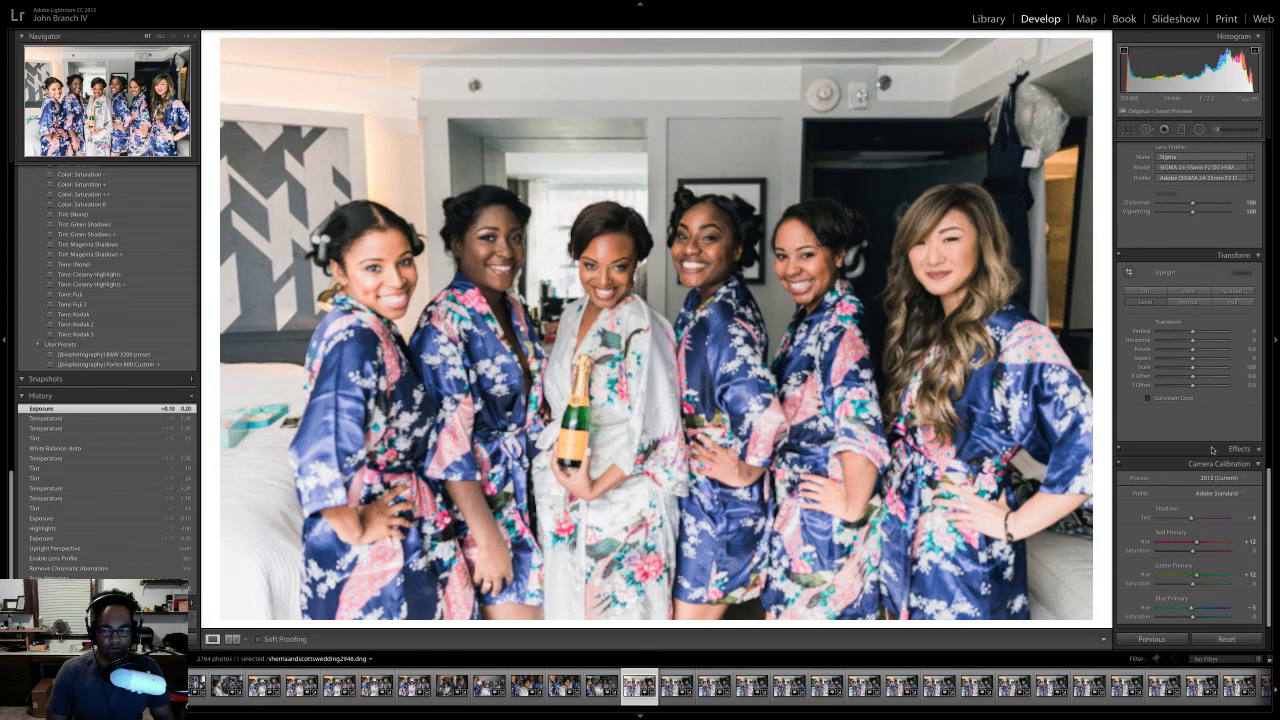
{"action": "scroll", "coordinate": [1253, 490], "scroll_direction": "up", "scroll_amount": 15}
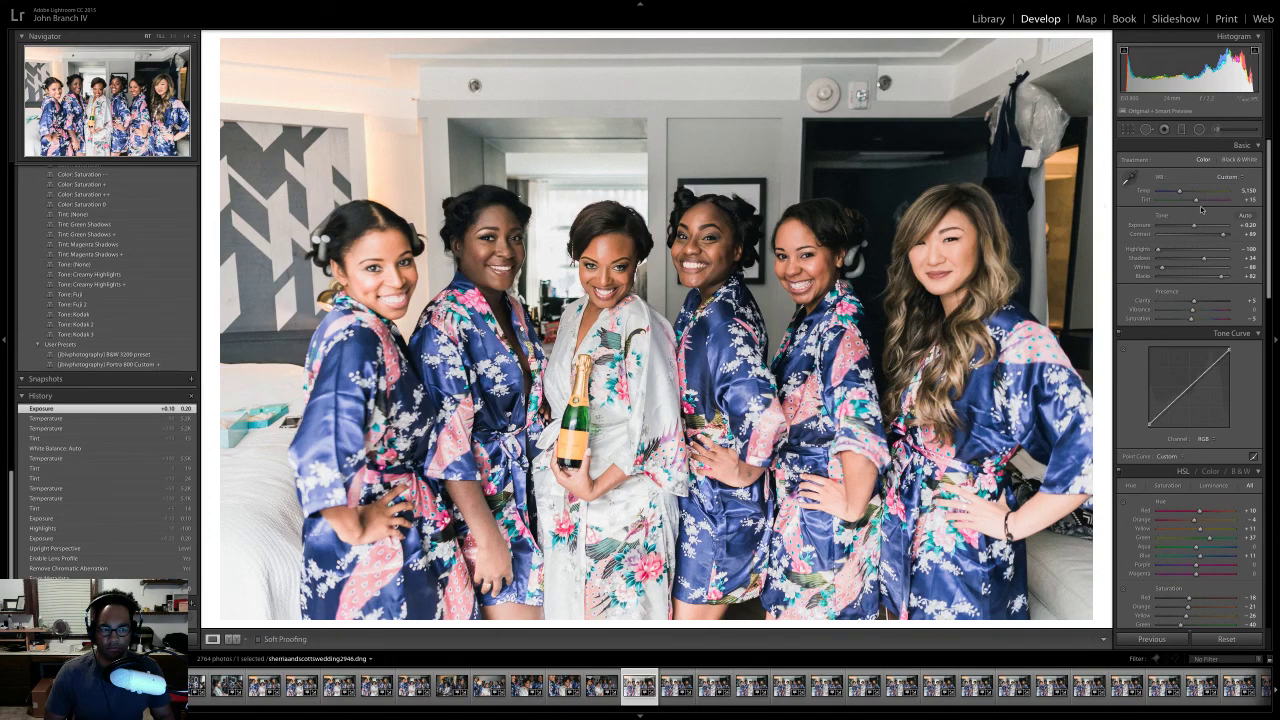
- Compare the edited group portrait 2946 with its neighbouring shots in the Library grid and in Develop
{"action": "left_click", "coordinate": [988, 19]}
{"action": "left_click", "coordinate": [935, 350]}
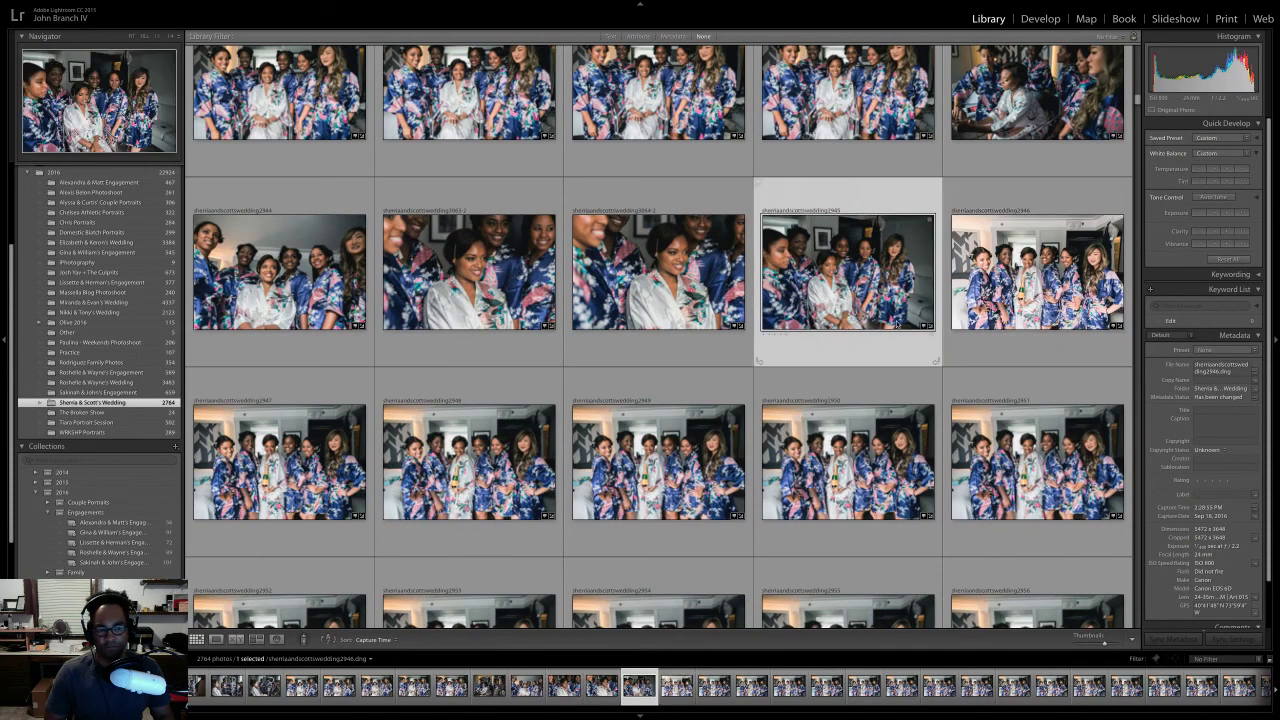
{"action": "left_click", "coordinate": [948, 362]}
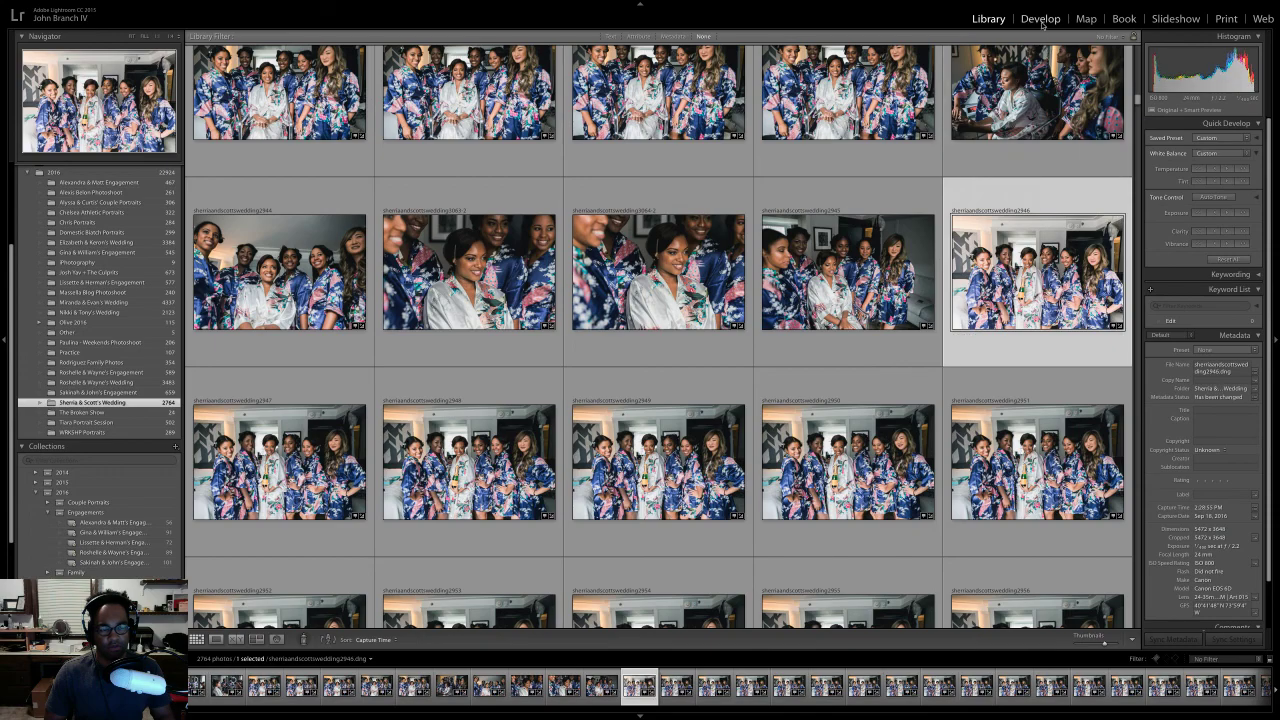
{"action": "left_click", "coordinate": [1040, 19]}
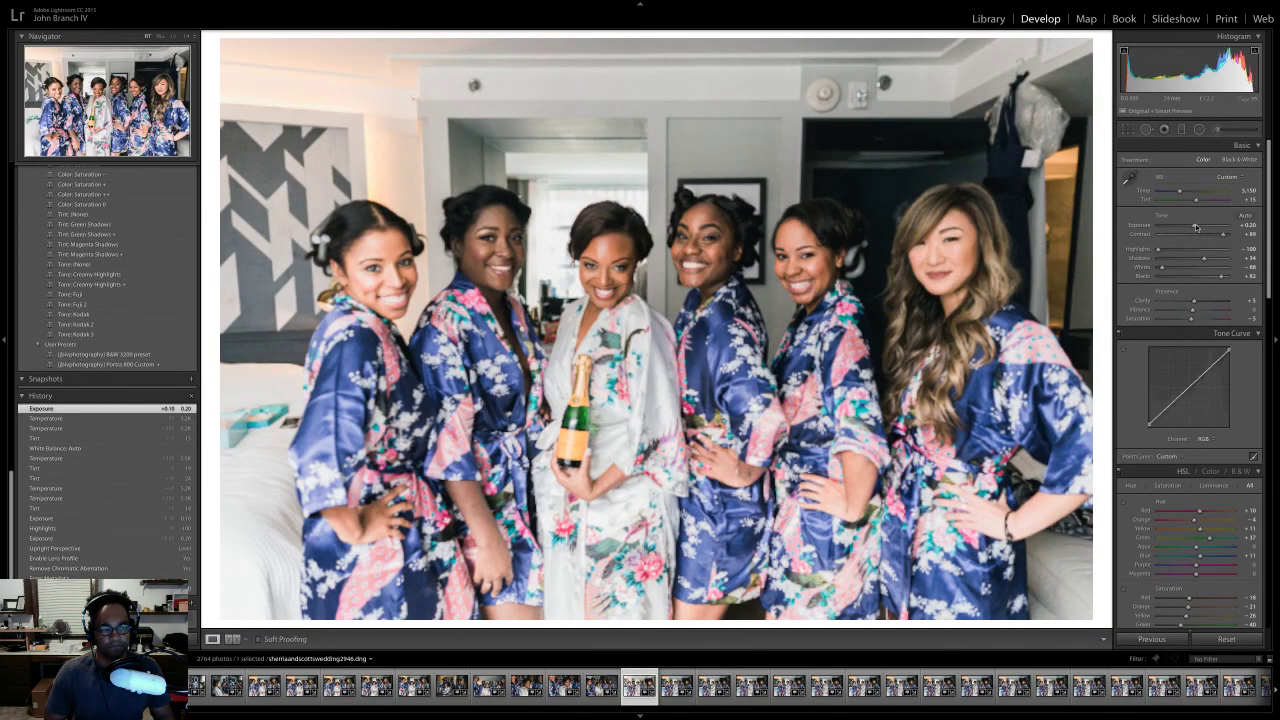
{"action": "key", "text": "Left"}
{"action": "key", "text": "Right"}
{"action": "key", "text": "Right"}
{"action": "key", "text": "Left"}
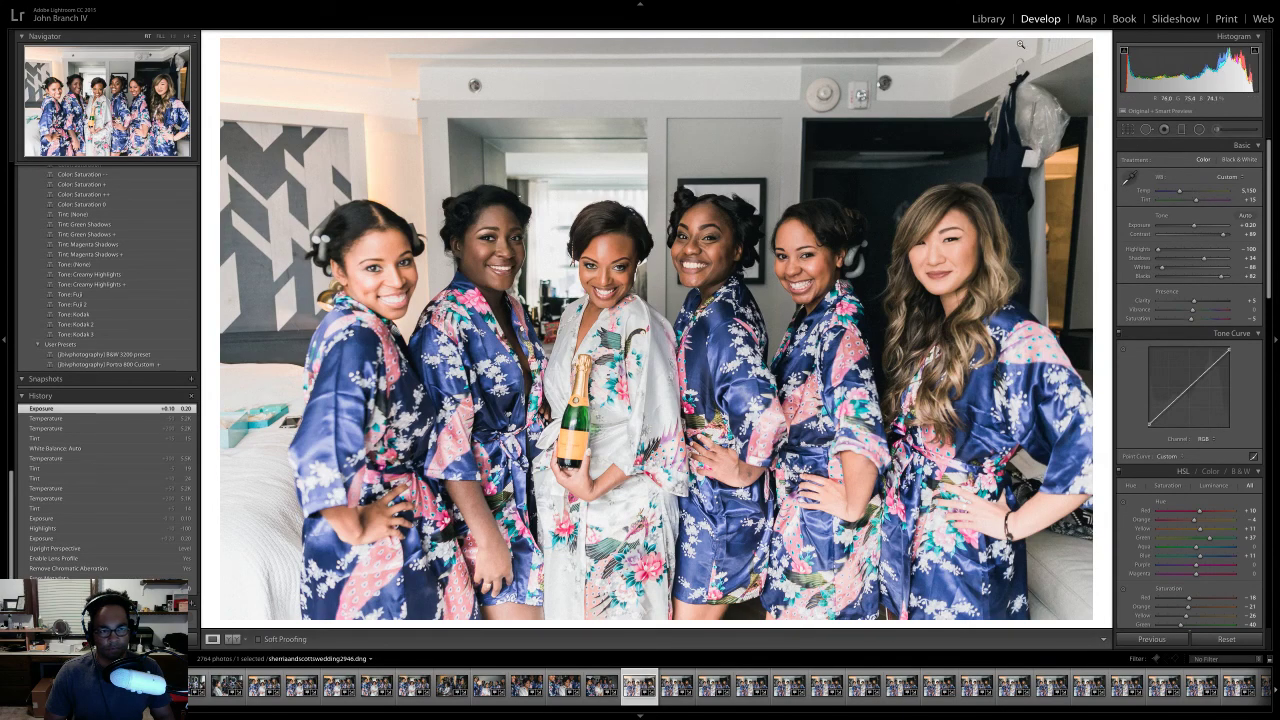
- From the Library grid, copy group portrait 2946's develop settings with Transform included, leaving out local adjustments, spot removal and crop
{"action": "left_click", "coordinate": [988, 19]}
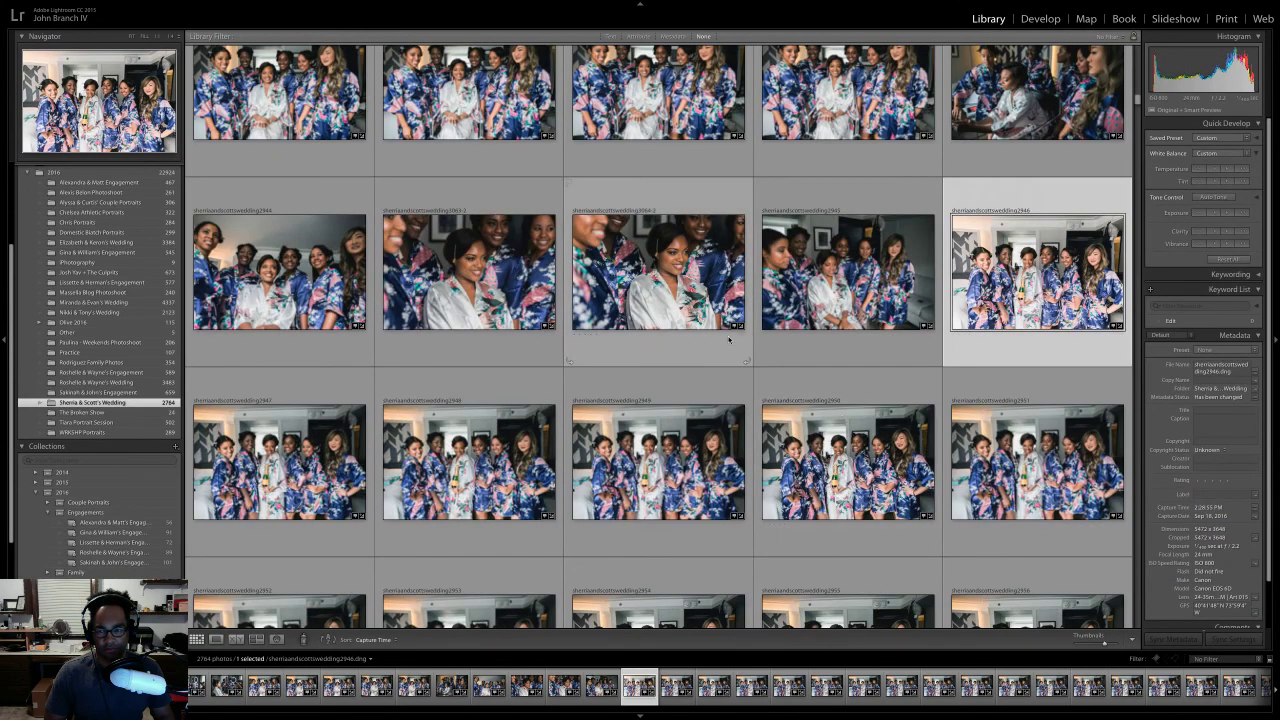
{"action": "left_click", "coordinate": [659, 251]}
{"action": "left_click", "coordinate": [828, 270]}
{"action": "scroll", "coordinate": [828, 270], "scroll_direction": "down", "scroll_amount": 1}
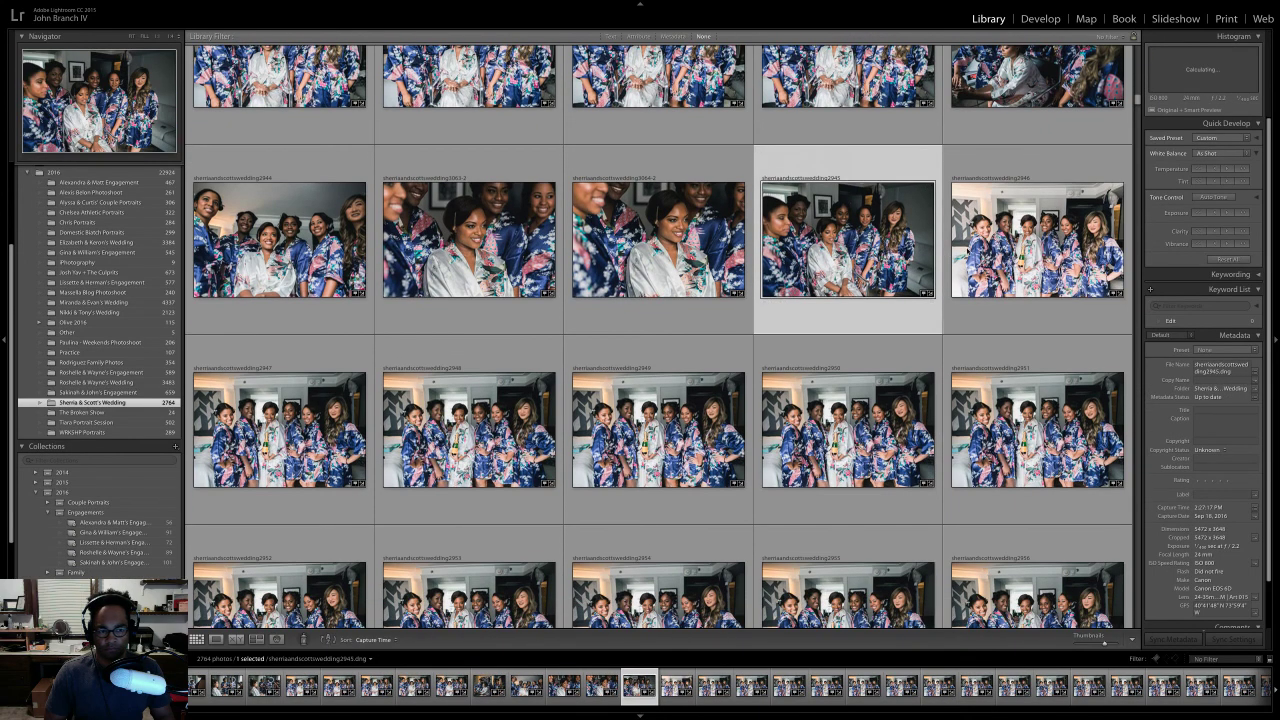
{"action": "left_click", "coordinate": [1033, 228]}
{"action": "right_click", "coordinate": [1033, 228]}
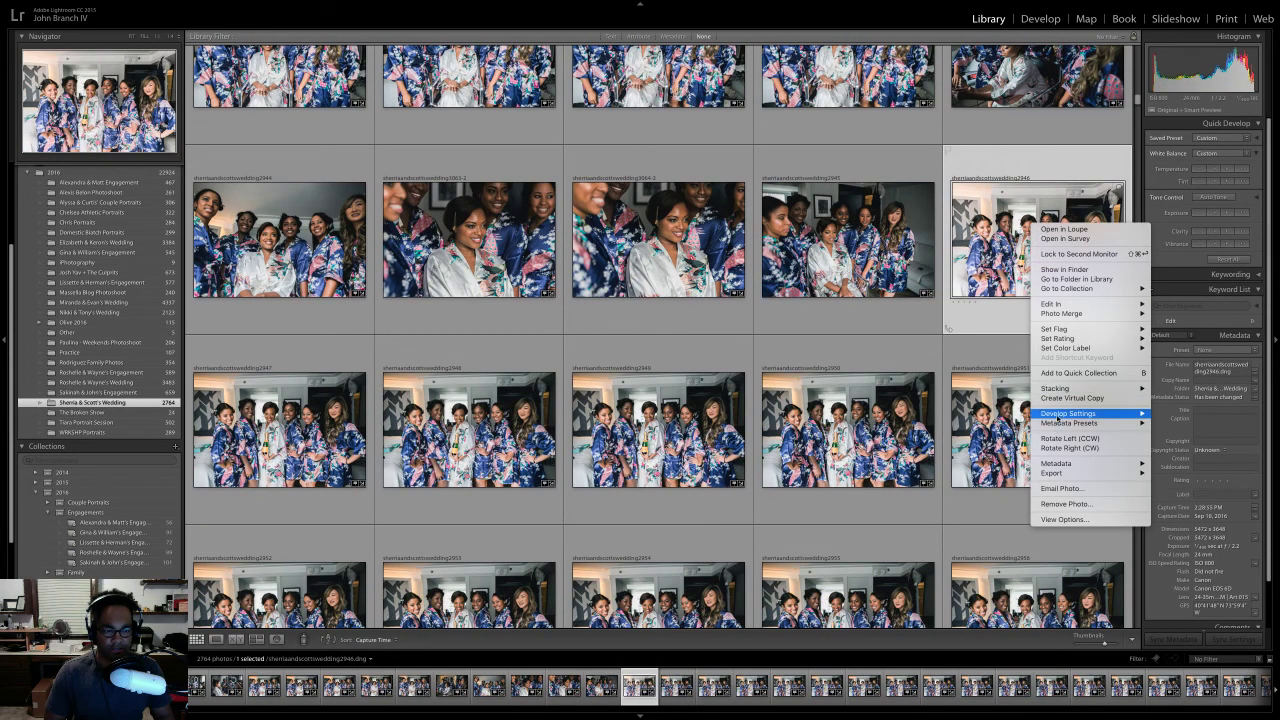
{"action": "mouse_move", "coordinate": [1065, 413]}
{"action": "left_click", "coordinate": [962, 439]}
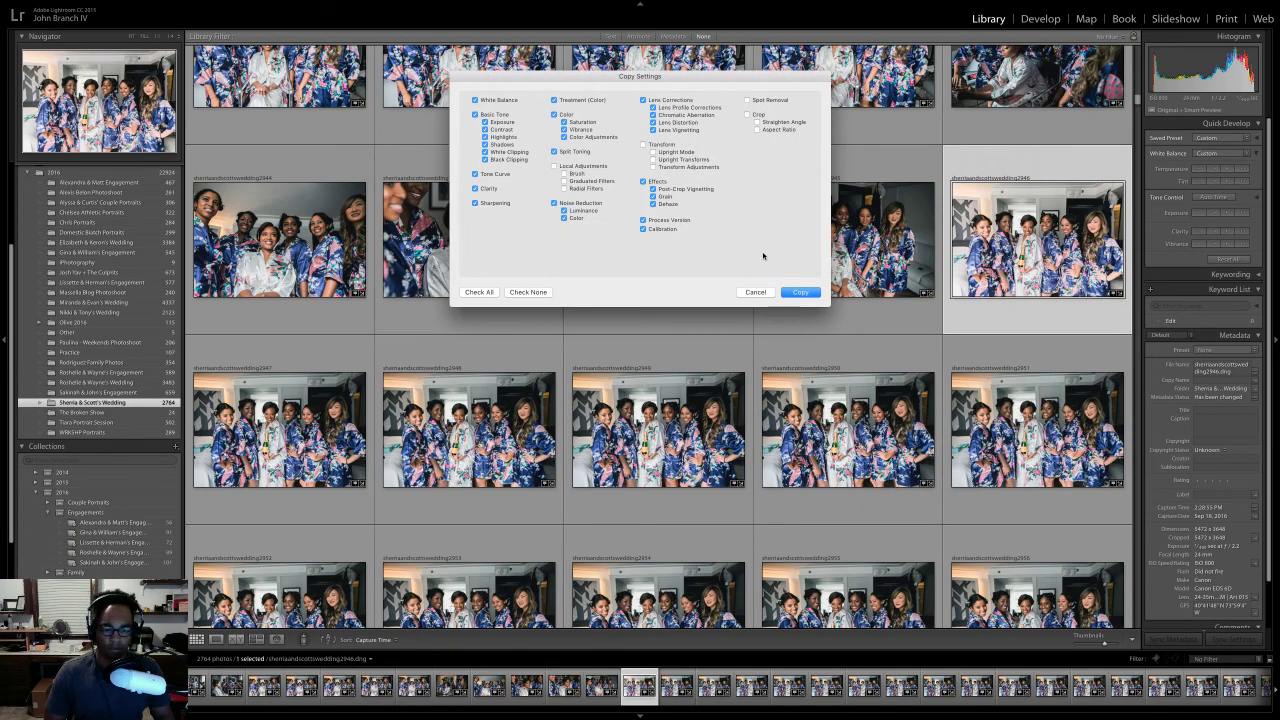
{"action": "left_click", "coordinate": [644, 146]}
{"action": "left_click", "coordinate": [800, 292]}
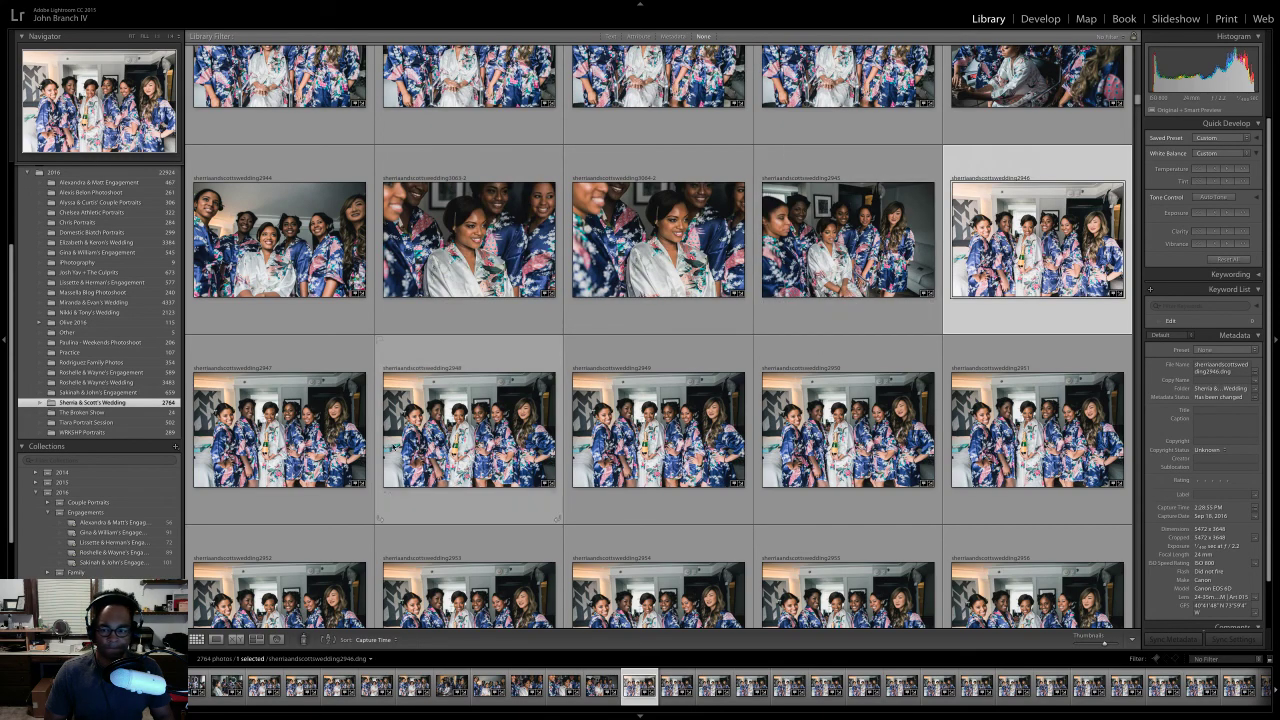
- Paste the copied develop settings onto the similar group portraits numbered 2947 through 2963
{"action": "left_click", "coordinate": [368, 518]}
{"action": "scroll", "coordinate": [623, 425], "scroll_direction": "down", "scroll_amount": 5}
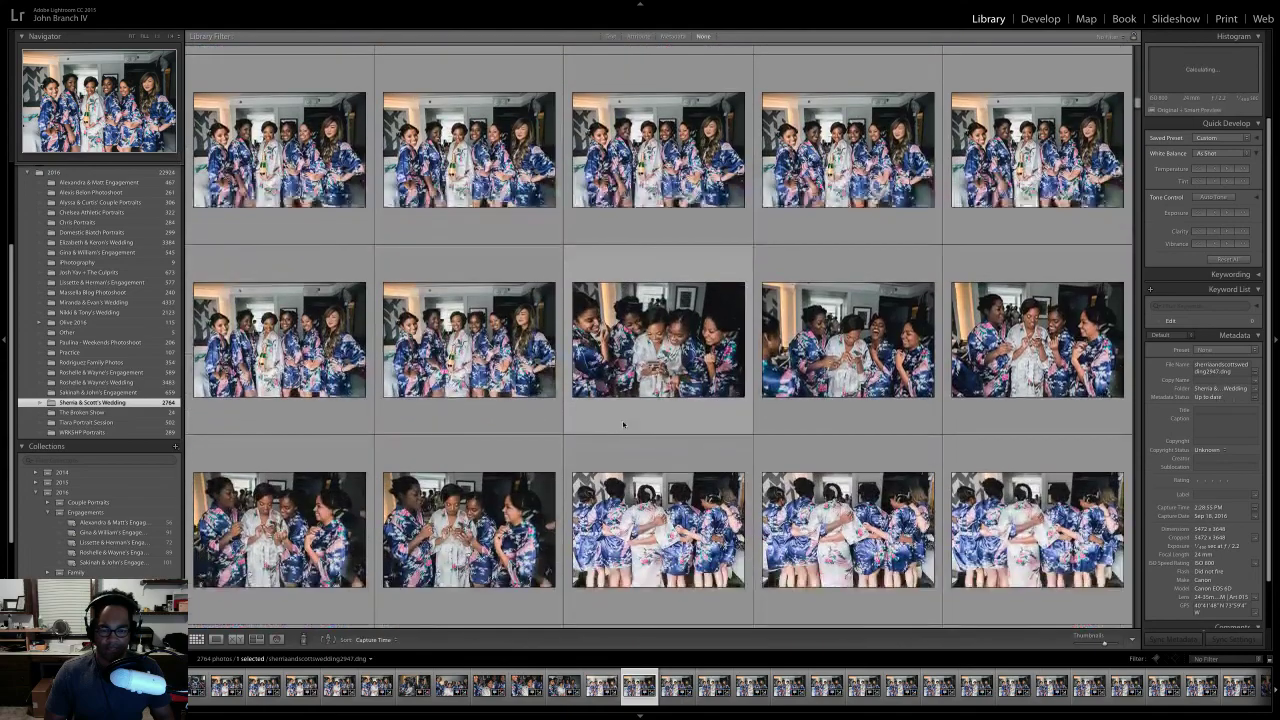
{"action": "left_click", "coordinate": [486, 350], "text": "shift"}
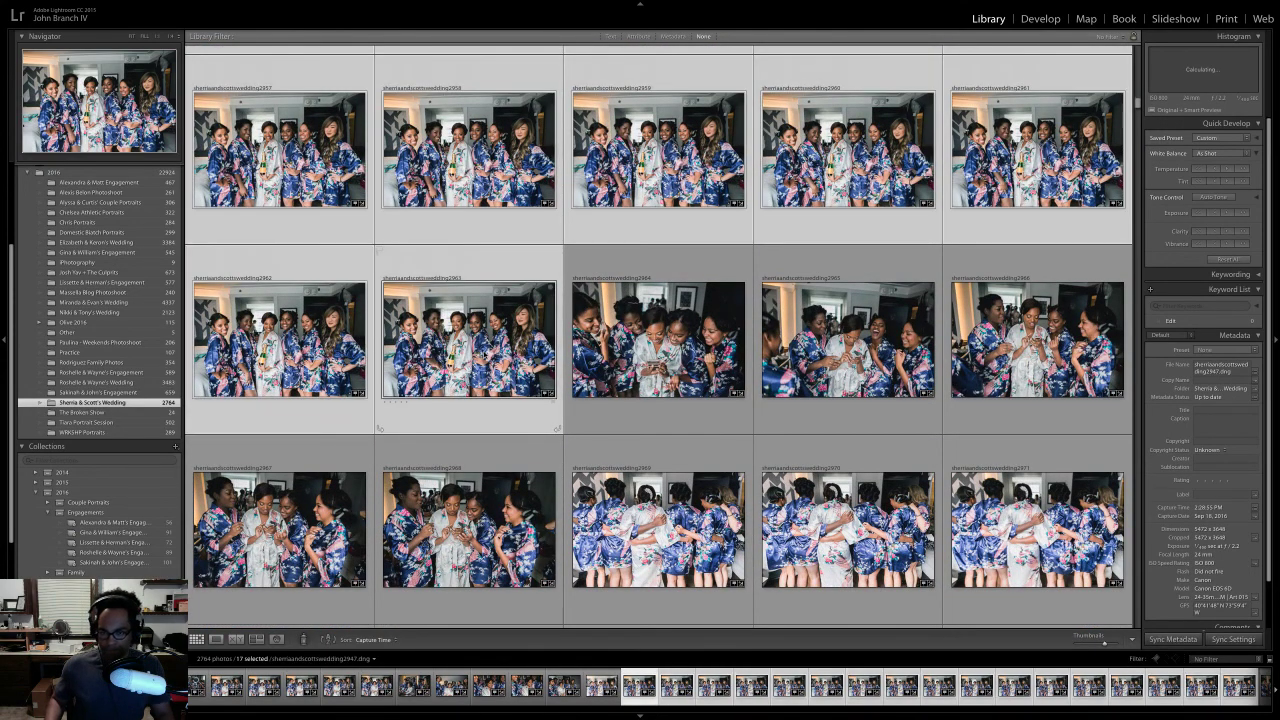
{"action": "right_click", "coordinate": [487, 342]}
{"action": "mouse_move", "coordinate": [560, 541]}
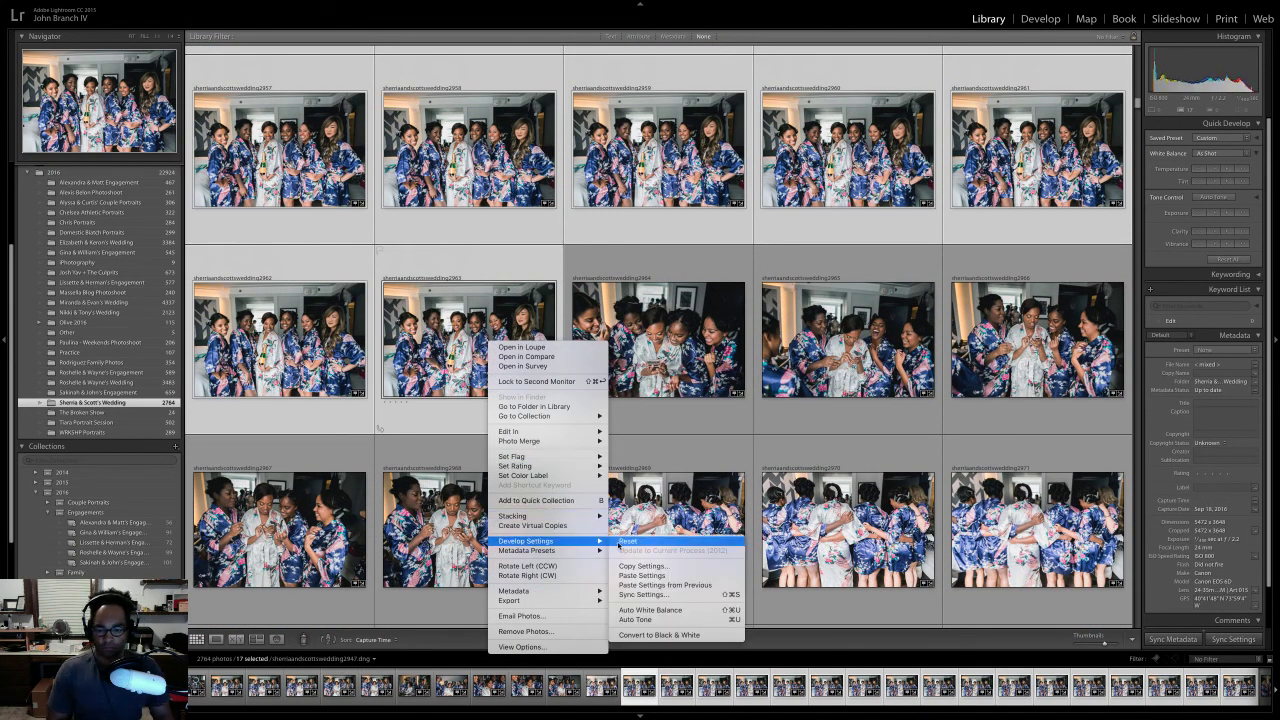
{"action": "left_click", "coordinate": [629, 576]}
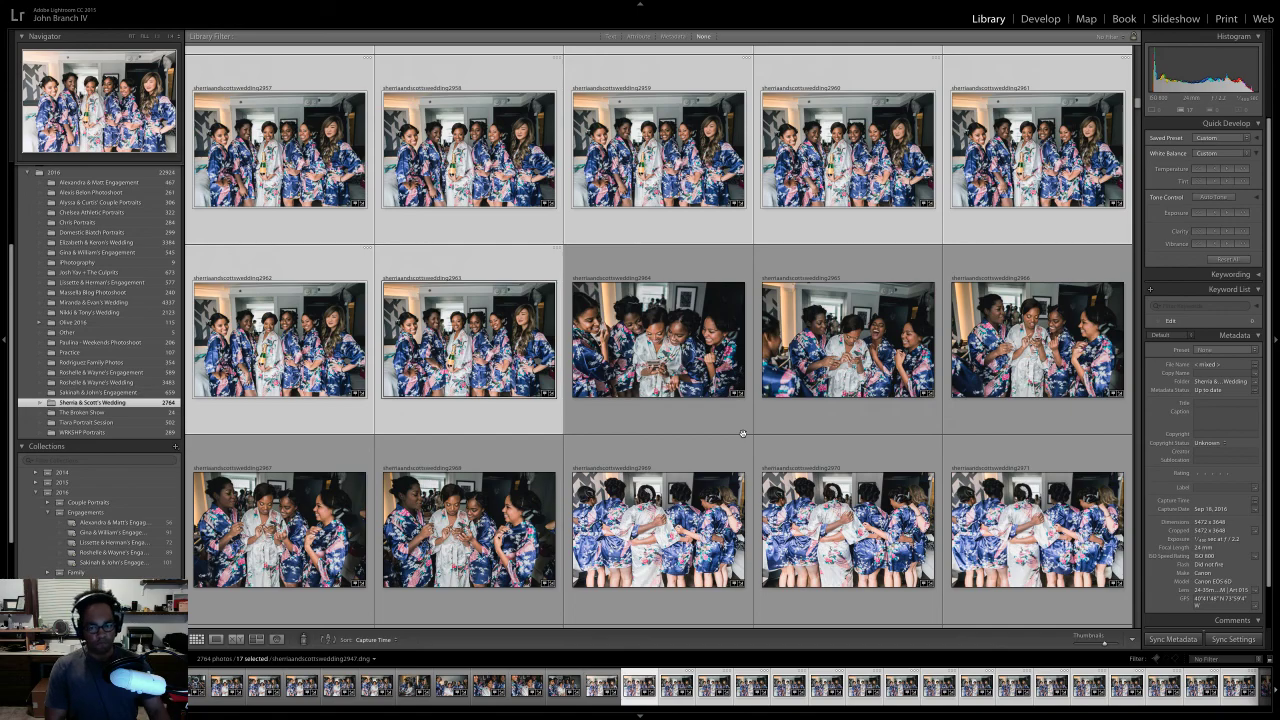
{"action": "scroll", "coordinate": [757, 478], "scroll_direction": "up", "scroll_amount": 2}
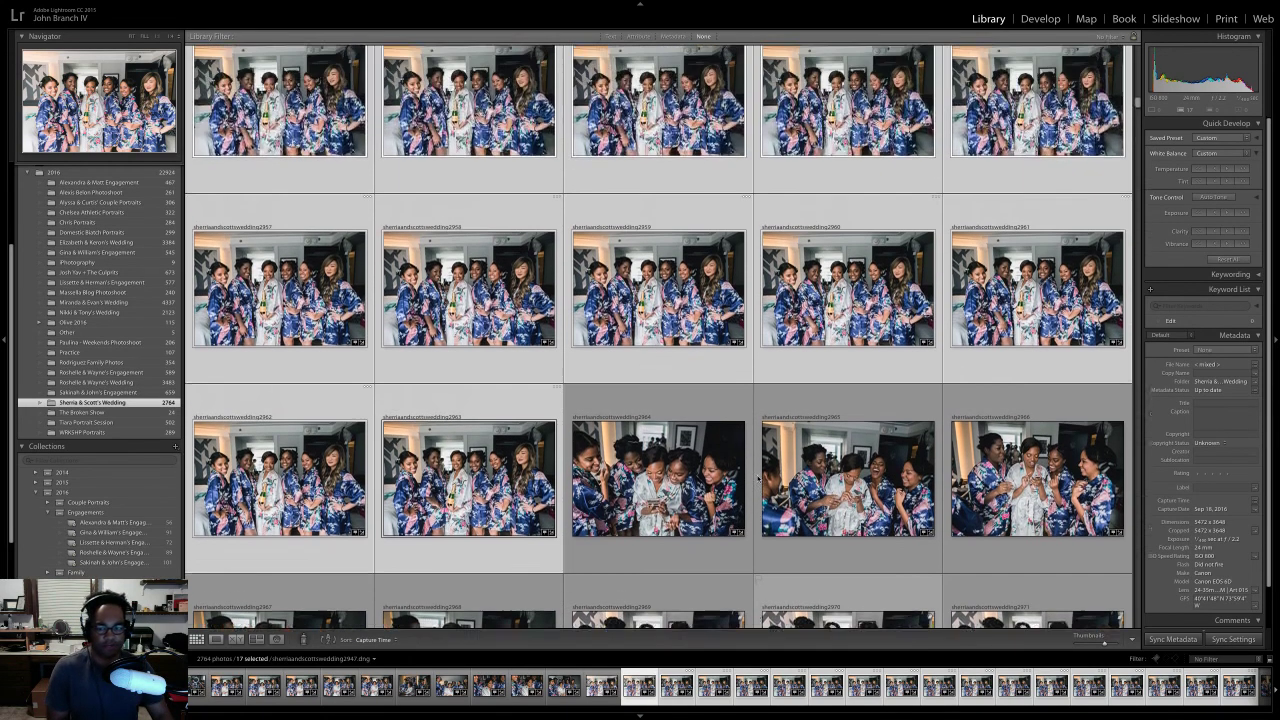
- Select group portrait 2946 and compare it with the edited portraits 2947 through 2963 across the Library grid
{"action": "scroll", "coordinate": [757, 478], "scroll_direction": "up", "scroll_amount": 4}
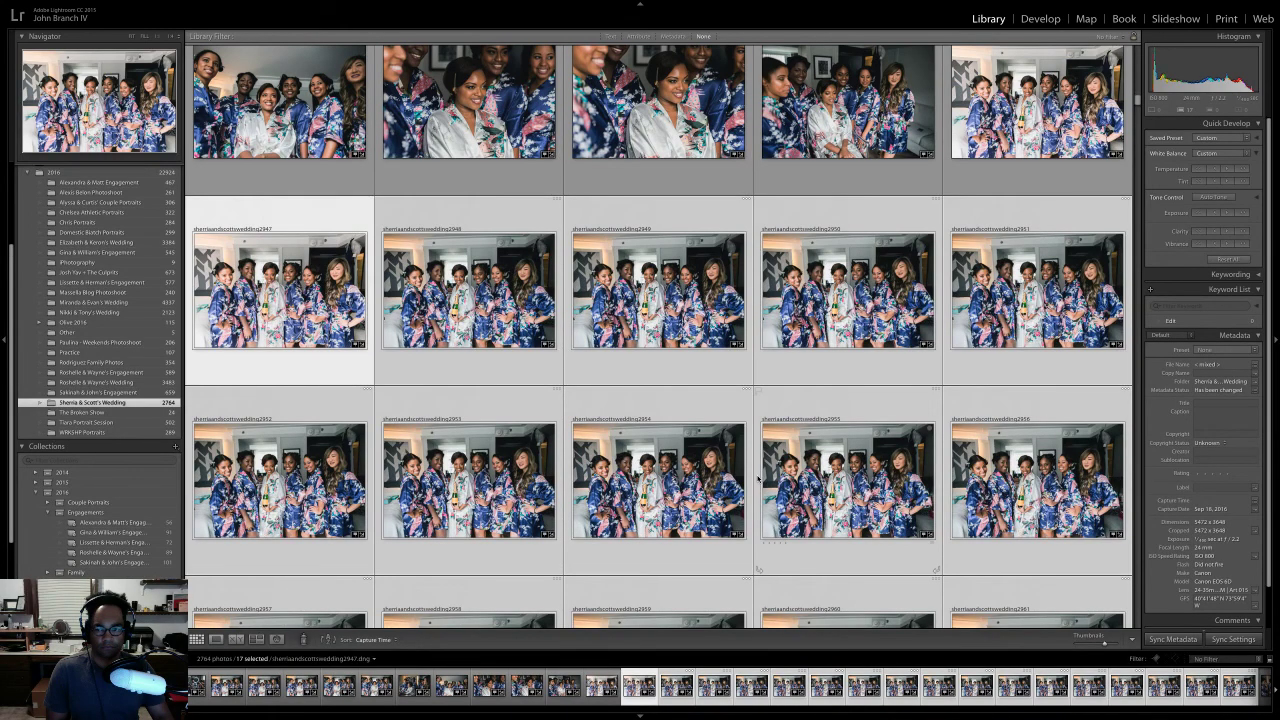
{"action": "scroll", "coordinate": [757, 478], "scroll_direction": "down", "scroll_amount": 2}
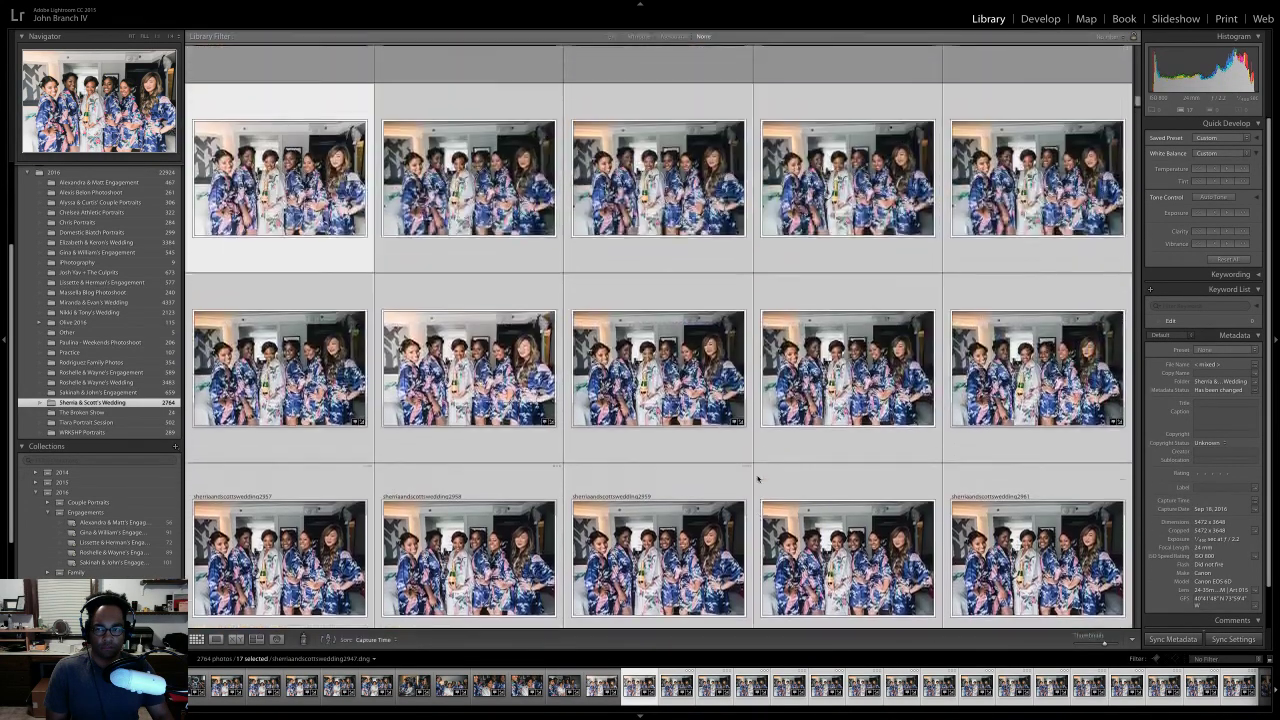
{"action": "scroll", "coordinate": [757, 478], "scroll_direction": "up", "scroll_amount": 4}
{"action": "left_click", "coordinate": [804, 379]}
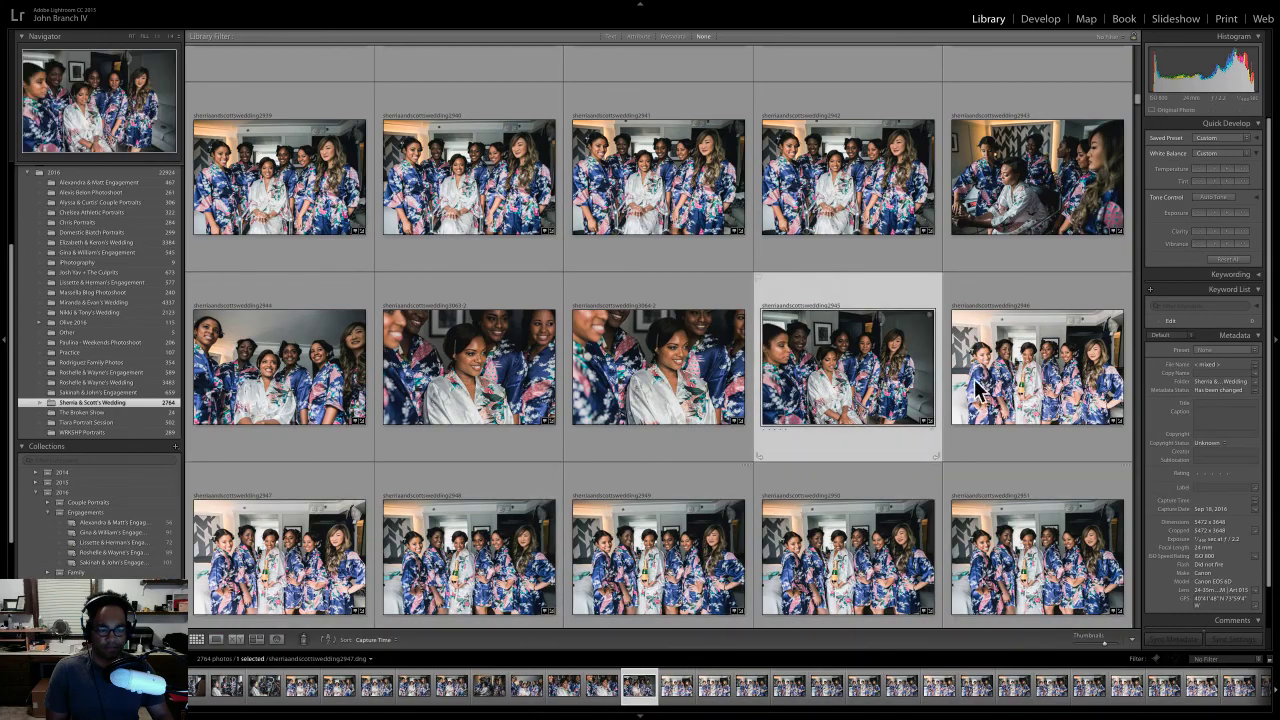
{"action": "scroll", "coordinate": [719, 414], "scroll_direction": "down", "scroll_amount": 6}
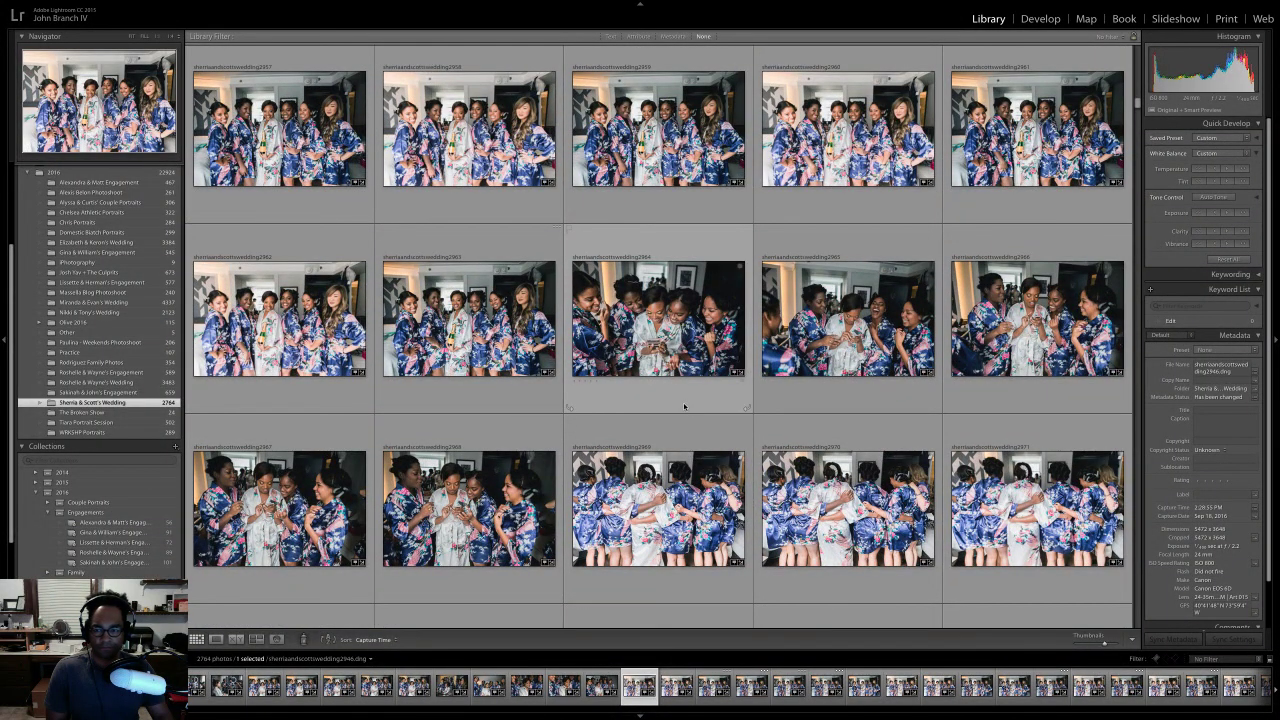
{"action": "scroll", "coordinate": [469, 318], "scroll_direction": "up", "scroll_amount": 6}
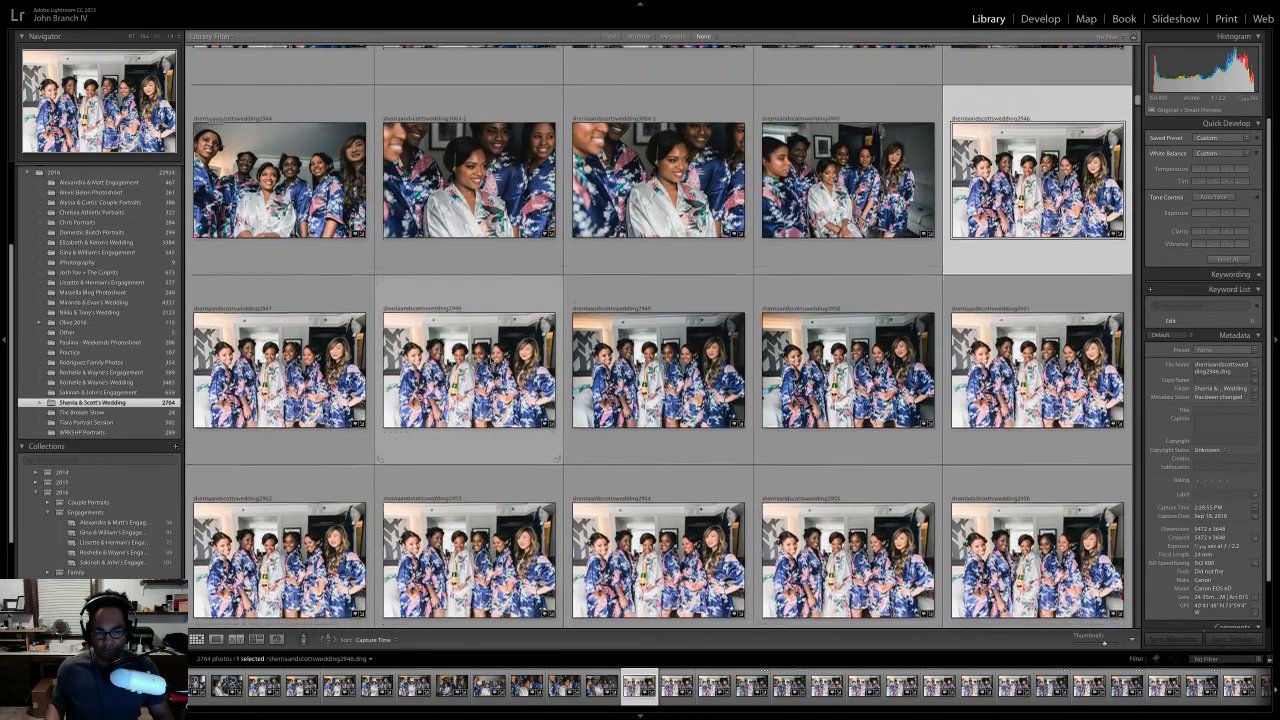
{"action": "scroll", "coordinate": [491, 360], "scroll_direction": "down", "scroll_amount": 1}
{"action": "scroll", "coordinate": [491, 360], "scroll_direction": "down", "scroll_amount": 1}
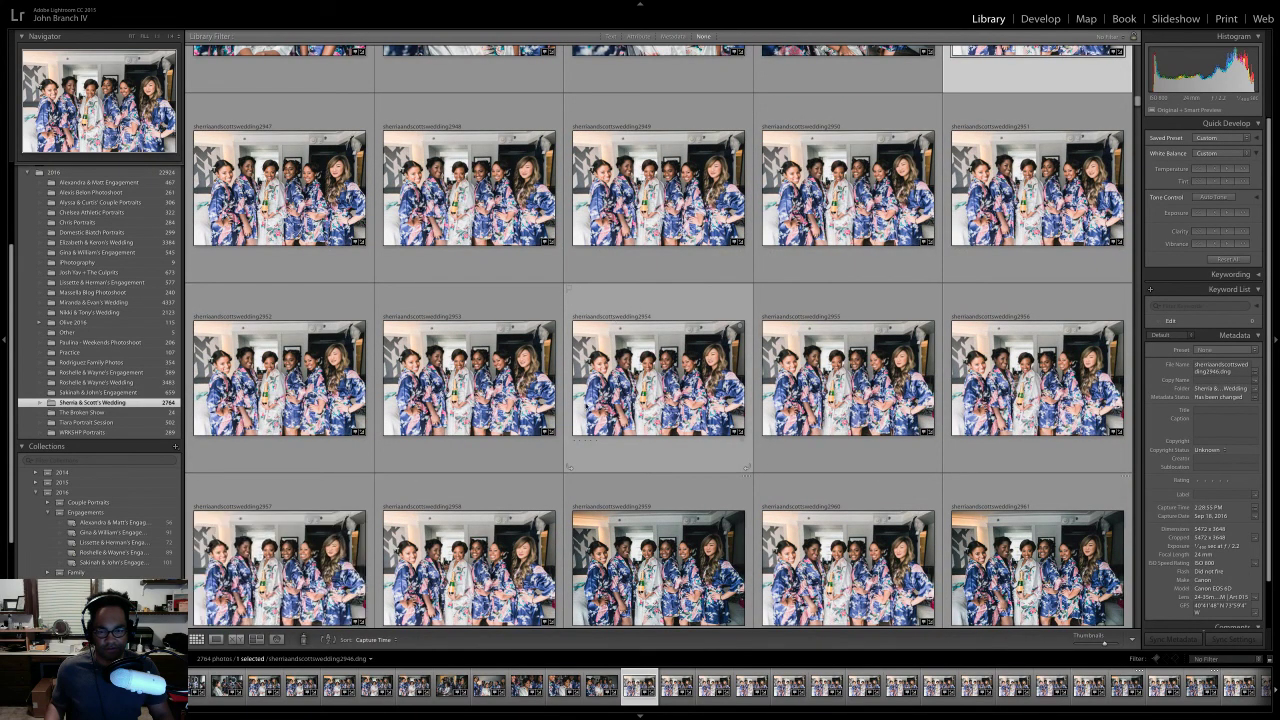
{"action": "scroll", "coordinate": [510, 408], "scroll_direction": "down", "scroll_amount": 1}
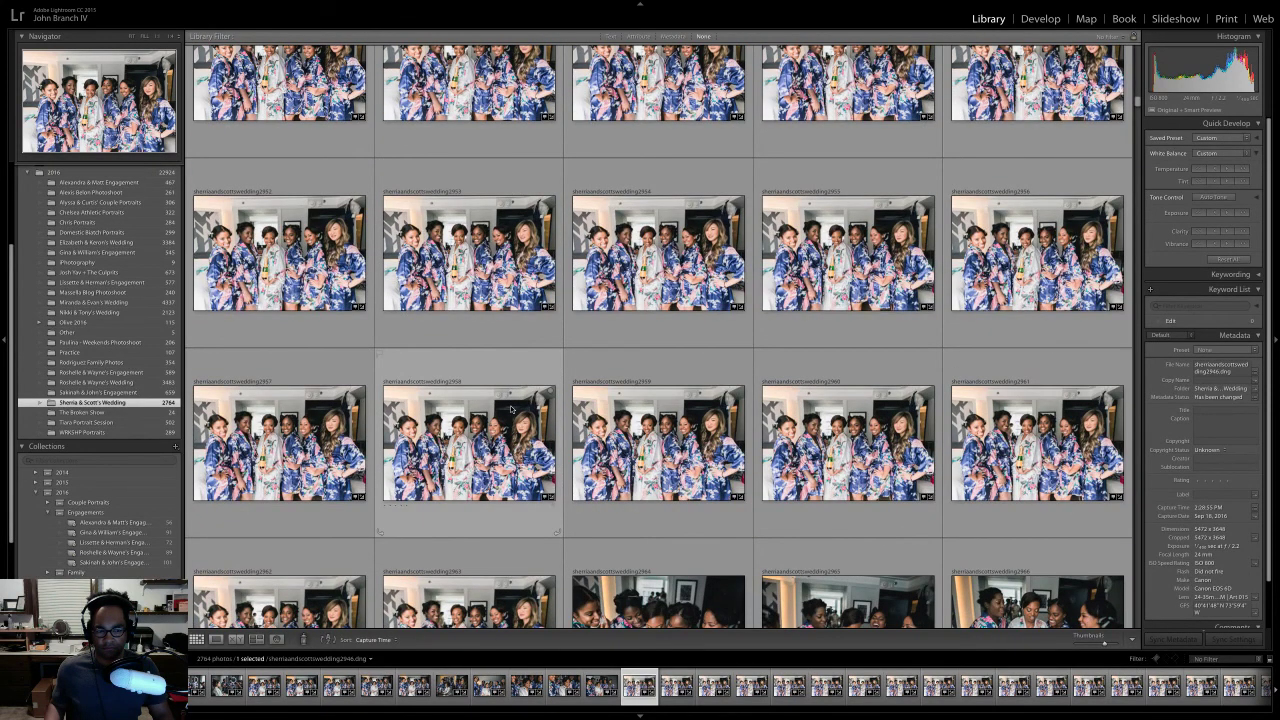
{"action": "scroll", "coordinate": [510, 408], "scroll_direction": "down", "scroll_amount": 1}
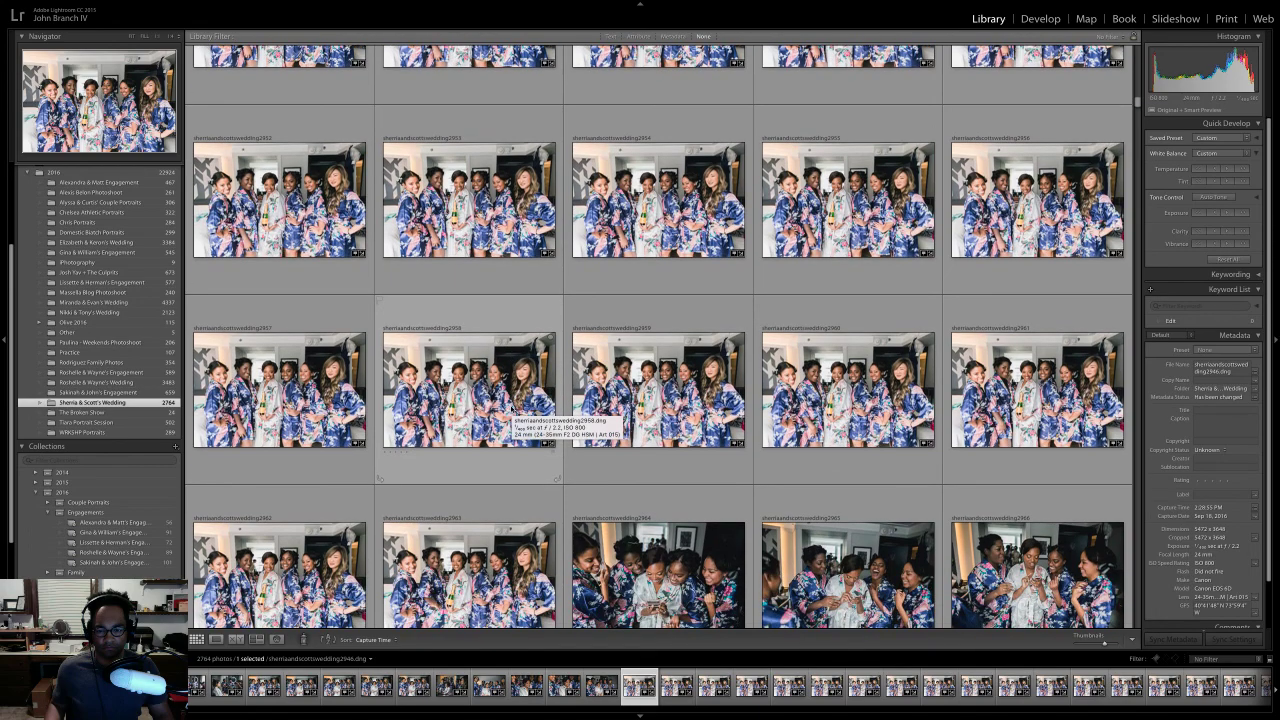
{"action": "scroll", "coordinate": [510, 408], "scroll_direction": "up", "scroll_amount": 3}
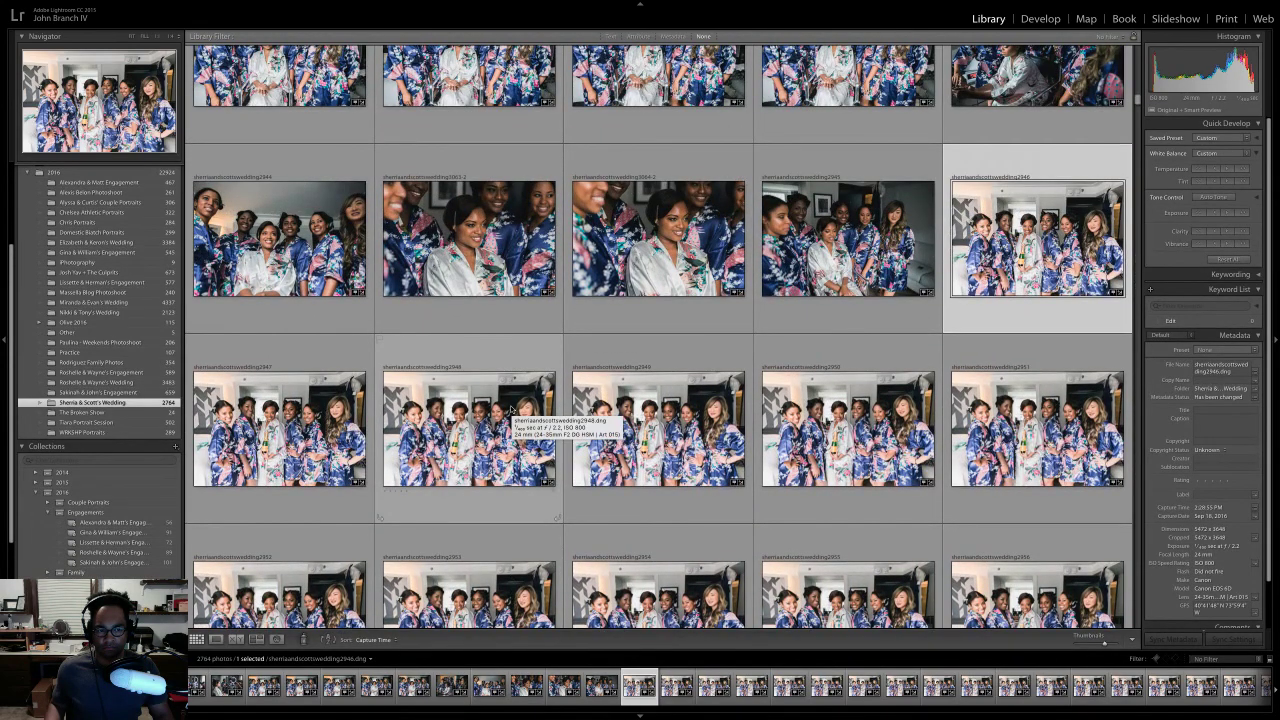
{"action": "scroll", "coordinate": [510, 408], "scroll_direction": "down", "scroll_amount": 1}
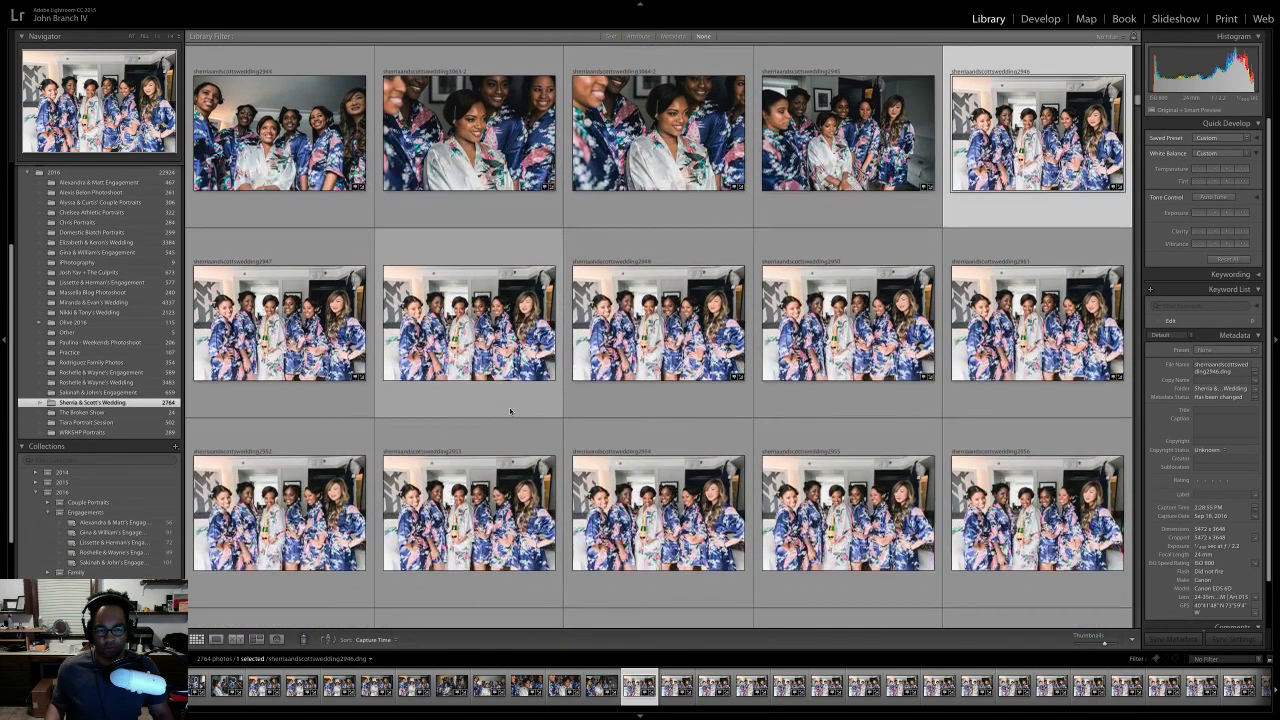
- Open the group portraits numbered 2946 through 2963 together as layers in one Photoshop document
{"action": "scroll", "coordinate": [851, 327], "scroll_direction": "down", "scroll_amount": 2}
{"action": "left_click", "coordinate": [470, 478], "text": "shift"}
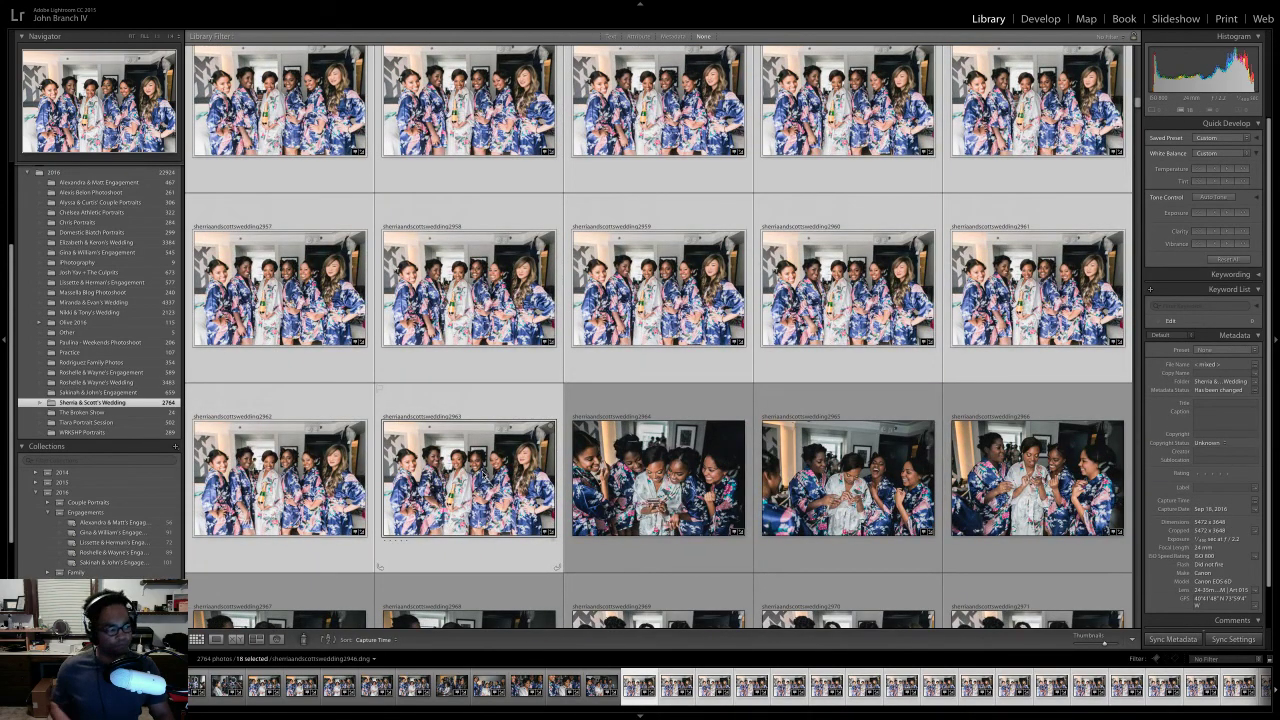
{"action": "right_click", "coordinate": [485, 470]}
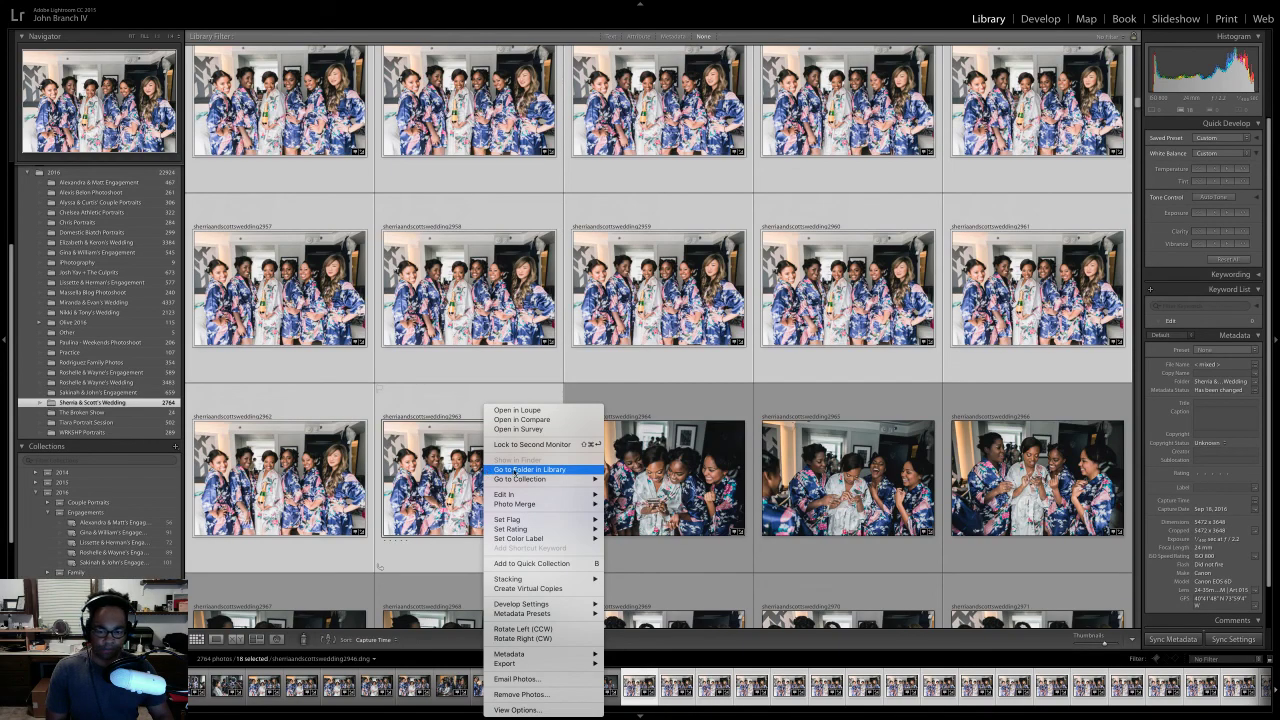
{"action": "mouse_move", "coordinate": [539, 494]}
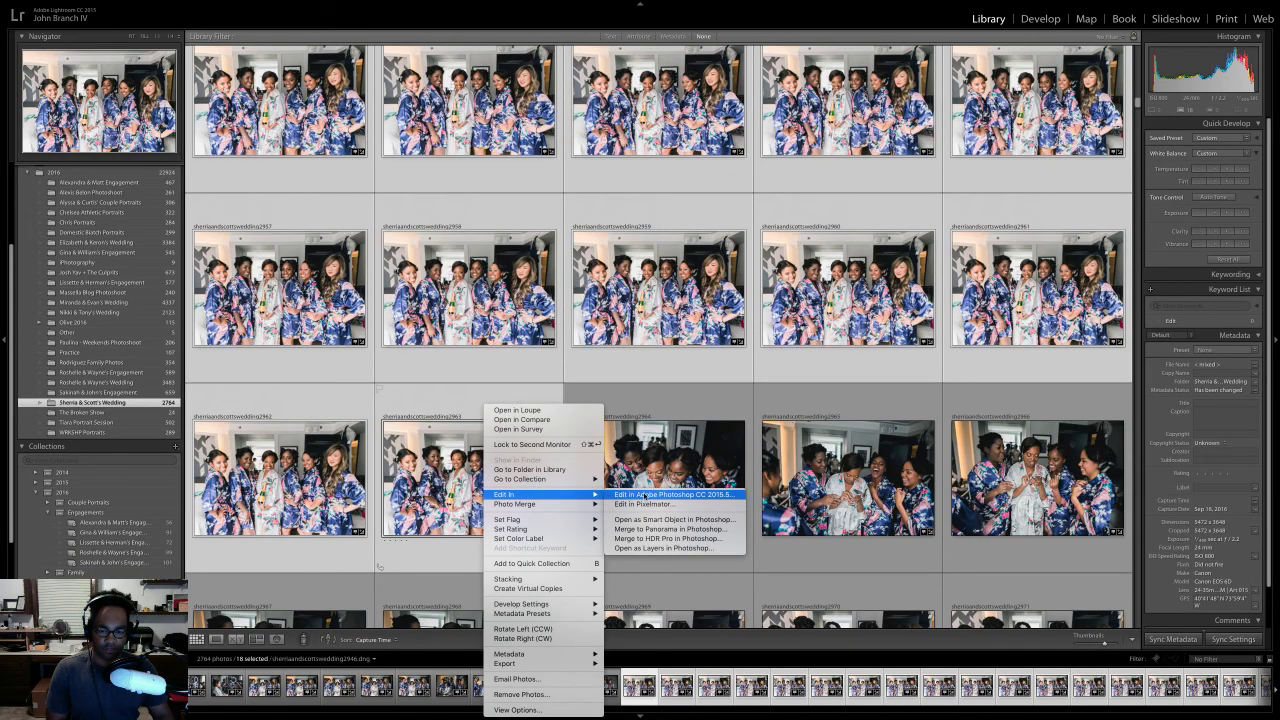
{"action": "left_click", "coordinate": [712, 549]}
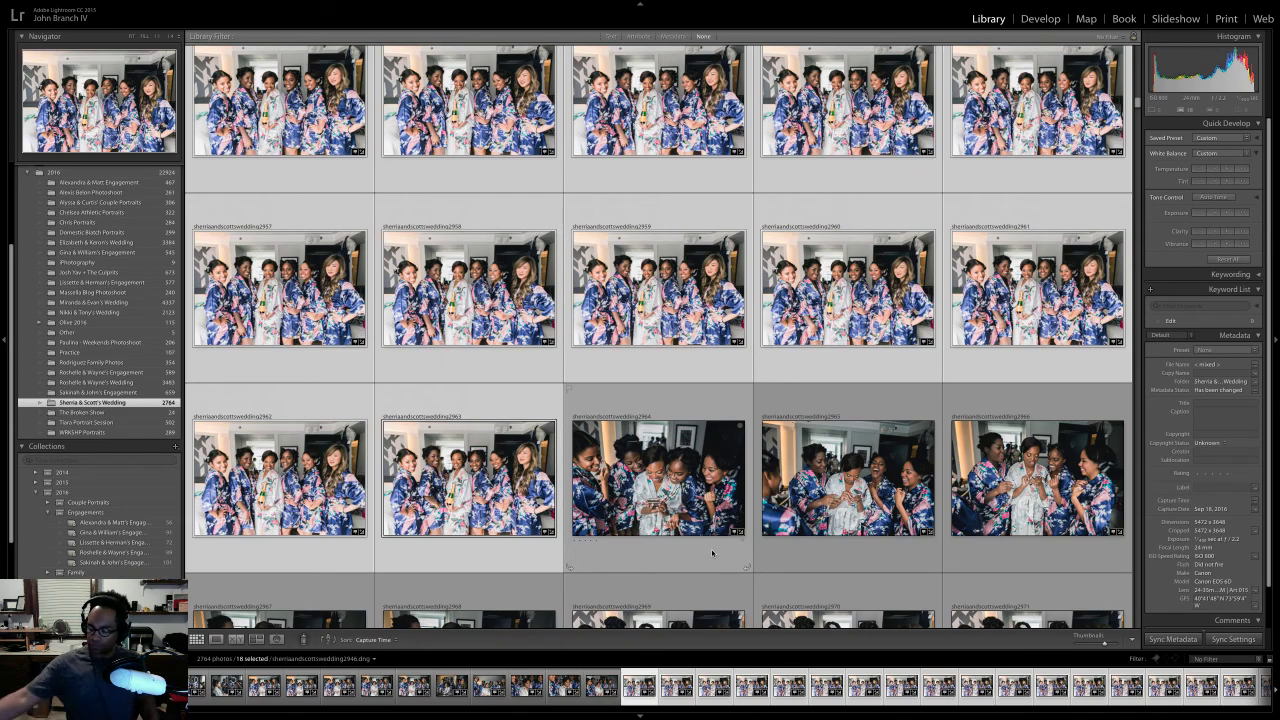
- Check the layer loading in Photoshop and review the selected group portraits in Lightroom's Library grid while it runs
{"action": "key", "text": "super+Tab"}
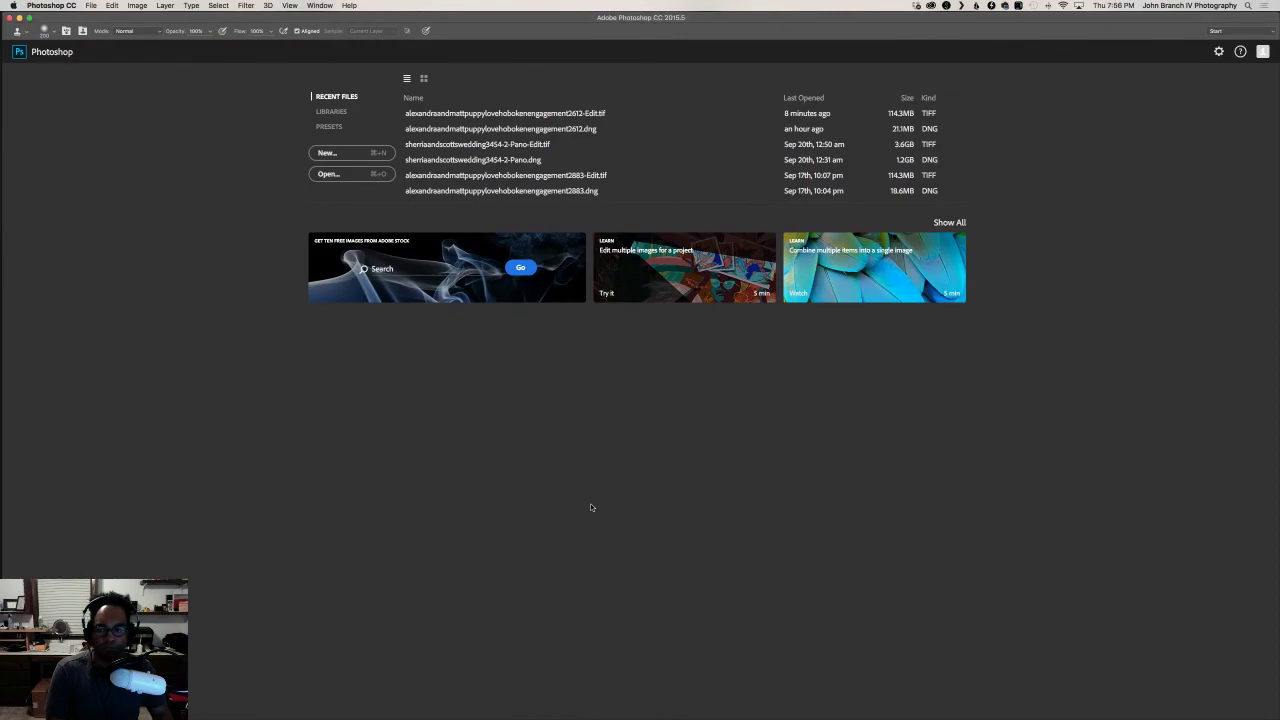
{"action": "mouse_move", "coordinate": [18, 440]}
{"action": "key", "text": "super+Tab"}
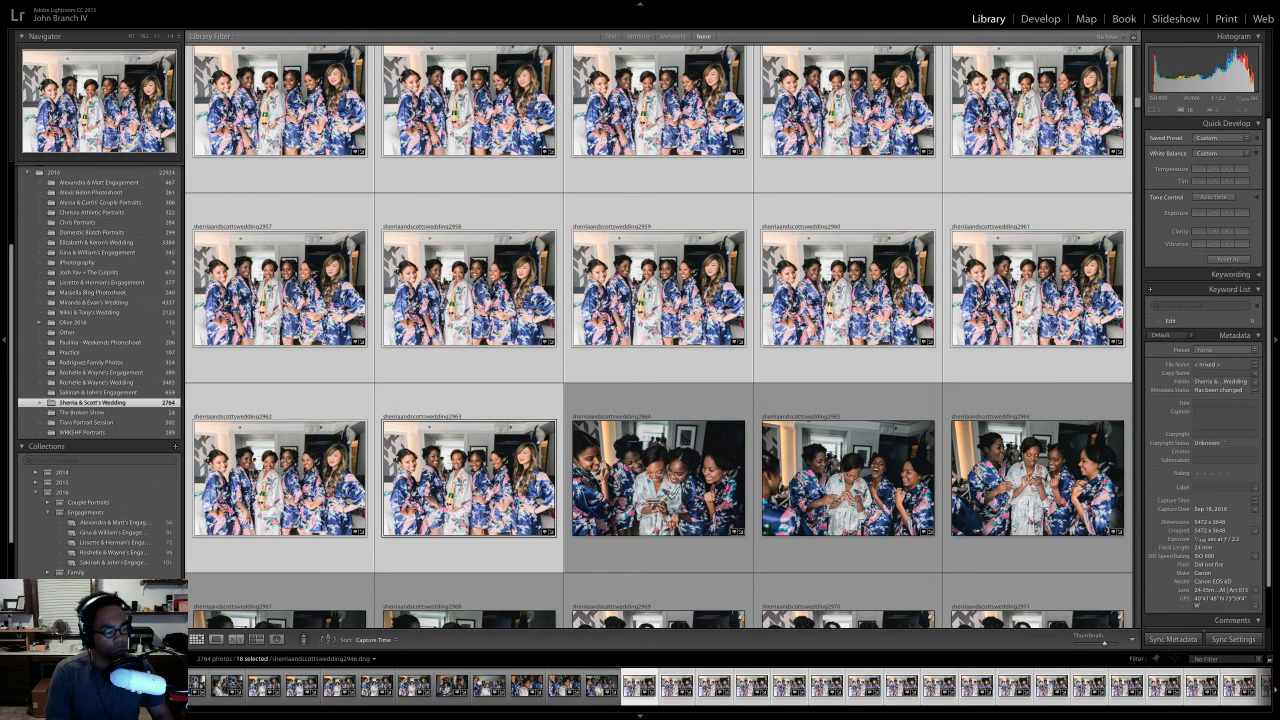
{"action": "key", "text": "ctrl+Left"}
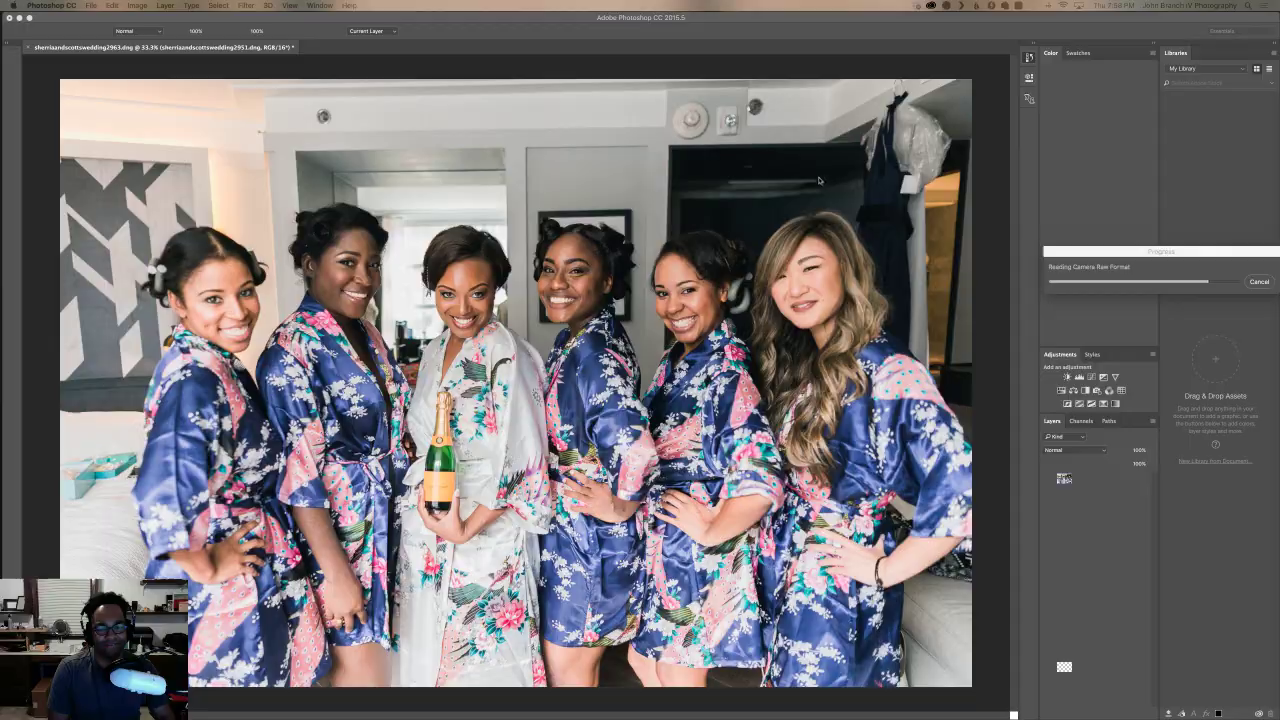
{"action": "key", "text": "super+Tab"}
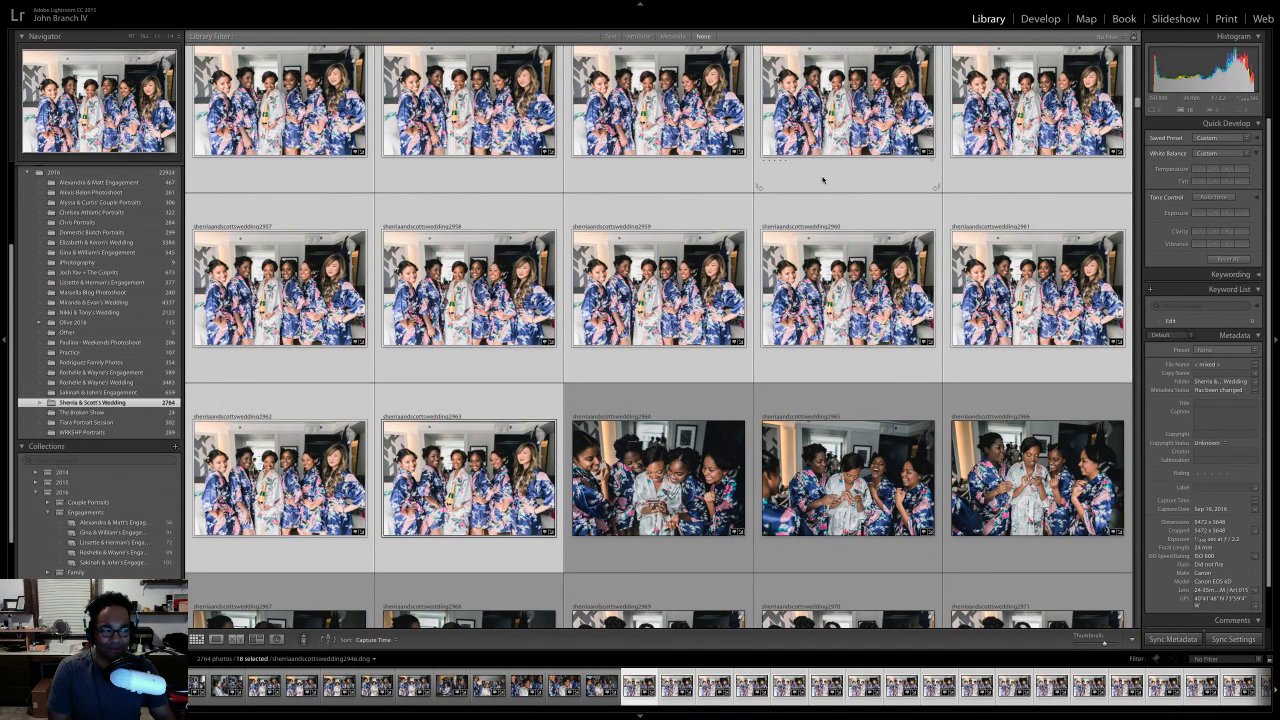
{"action": "scroll", "coordinate": [757, 376], "scroll_direction": "up", "scroll_amount": 4}
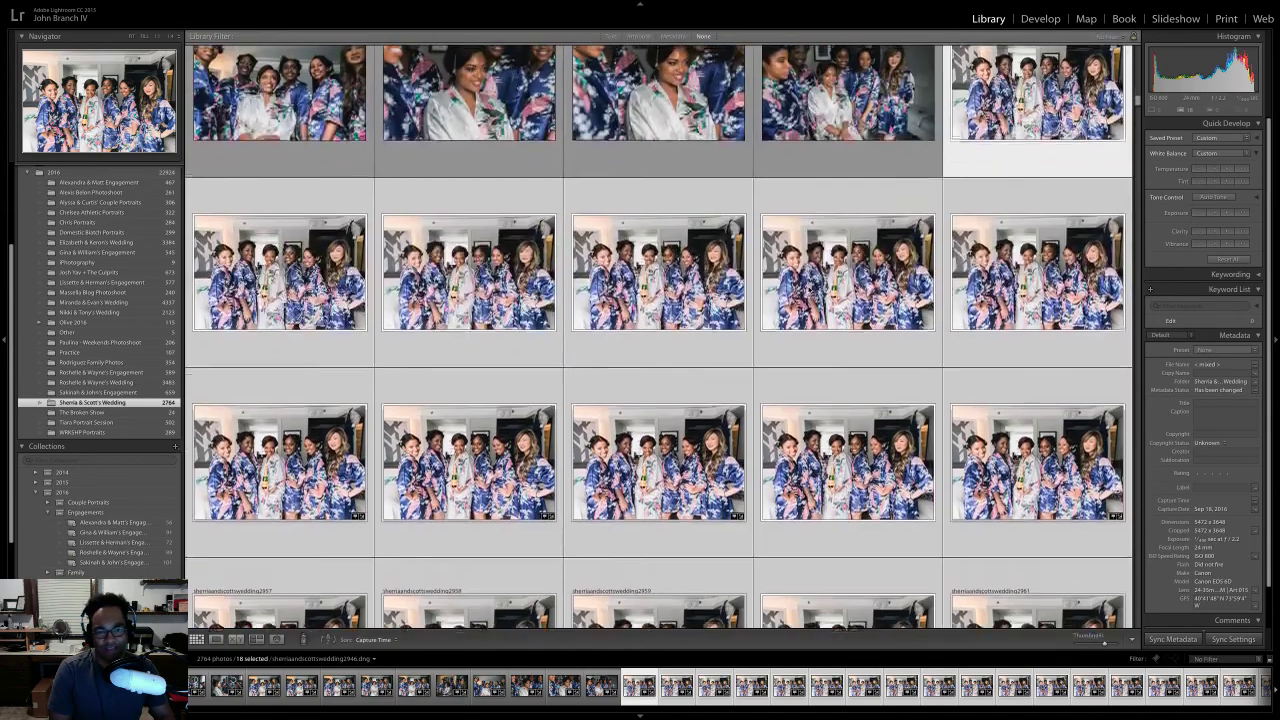
{"action": "scroll", "coordinate": [757, 395], "scroll_direction": "down", "scroll_amount": 4}
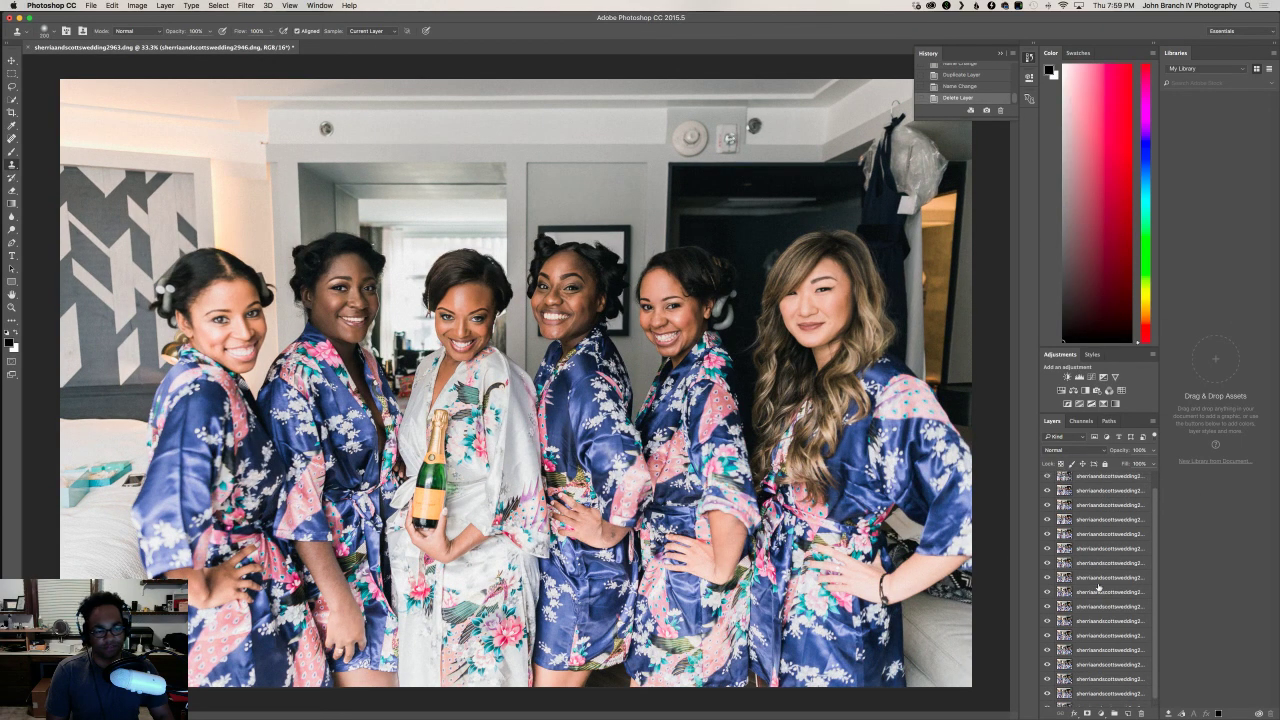
- In Photoshop, preview the shots beneath the top layers by toggling those layers' visibility off and back on
{"action": "left_click", "coordinate": [1047, 480]}
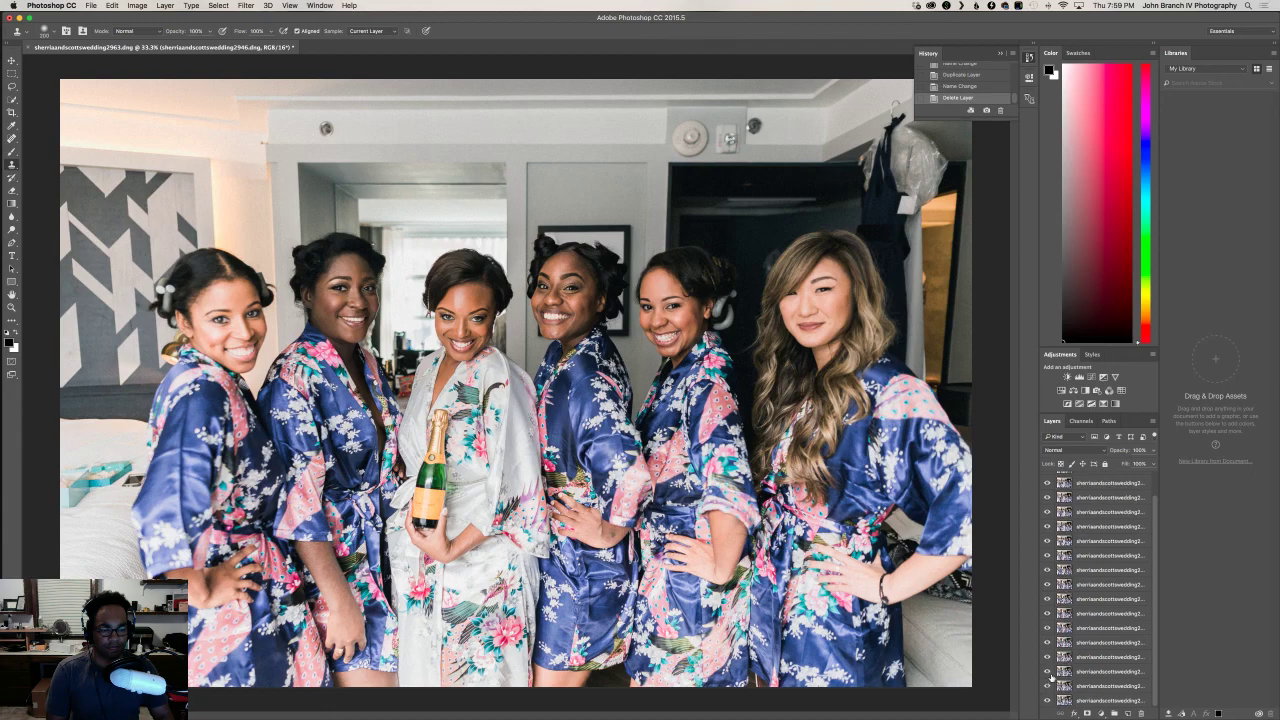
{"action": "left_click", "coordinate": [1046, 481]}
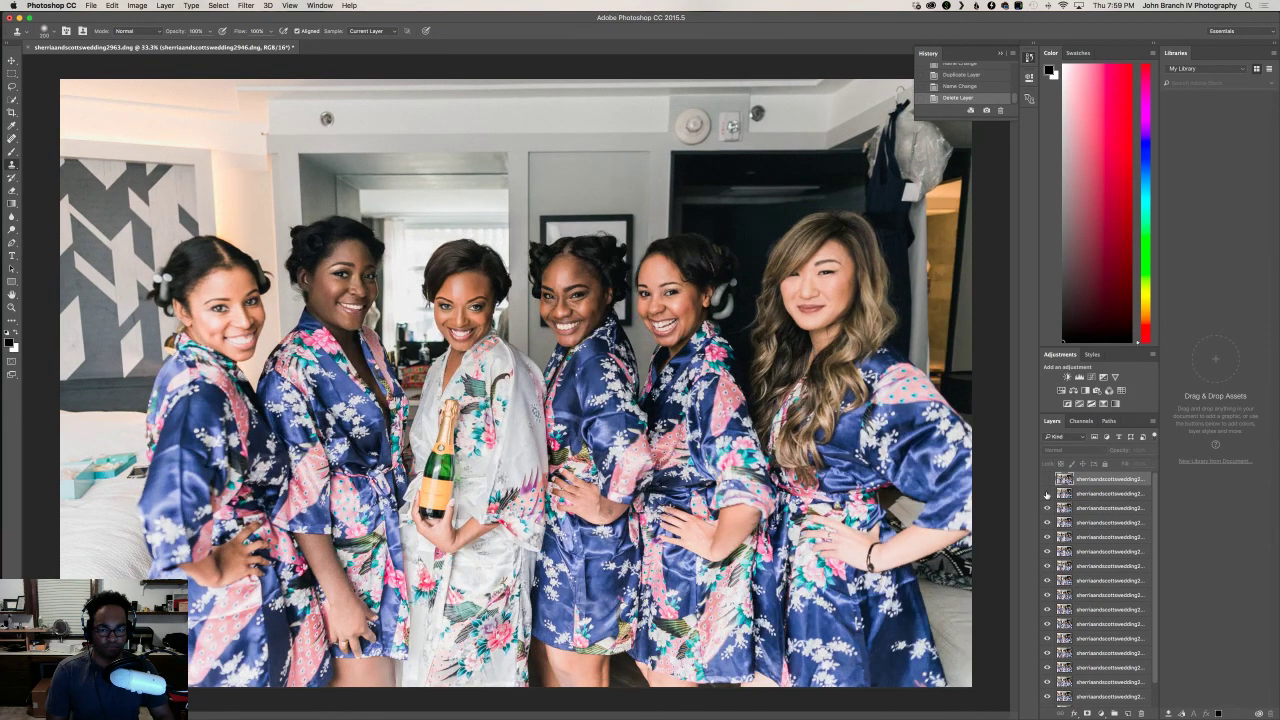
{"action": "left_click", "coordinate": [1047, 494]}
{"action": "left_click", "coordinate": [1046, 481]}
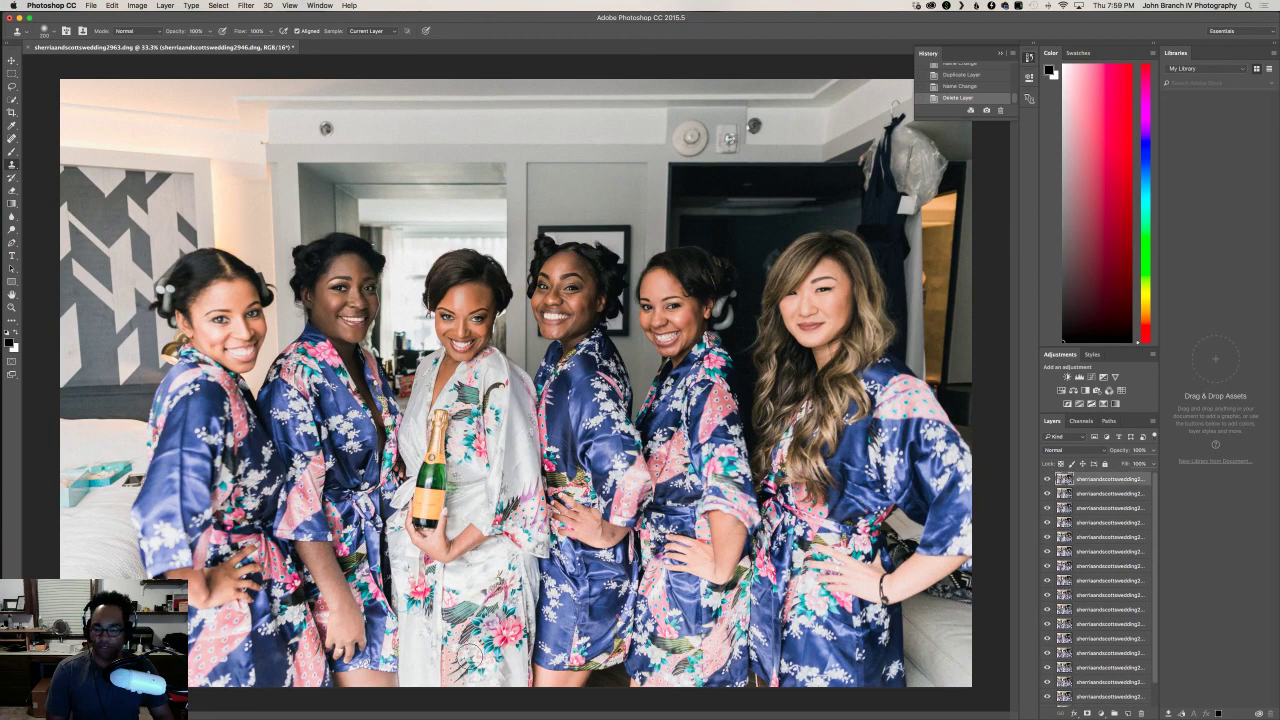
- Show the Timeline and create a frame animation in it for the layered group portraits
{"action": "left_click", "coordinate": [290, 5]}
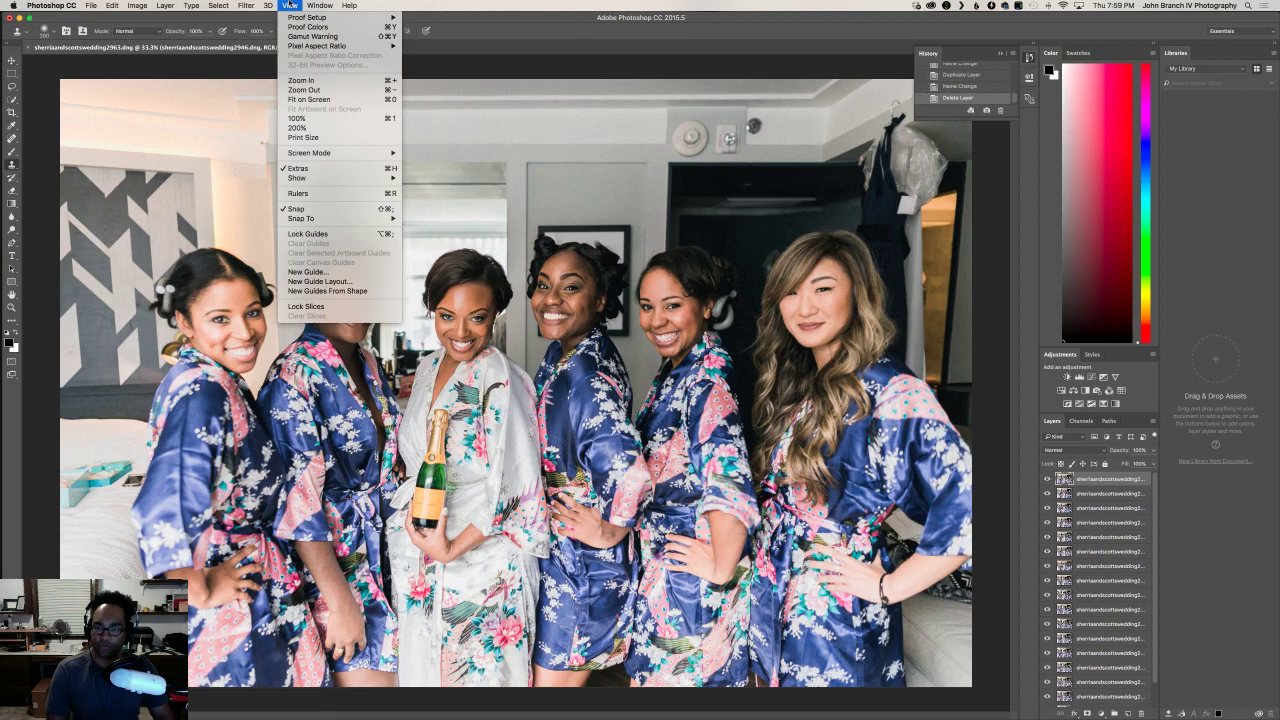
{"action": "mouse_move", "coordinate": [320, 5]}
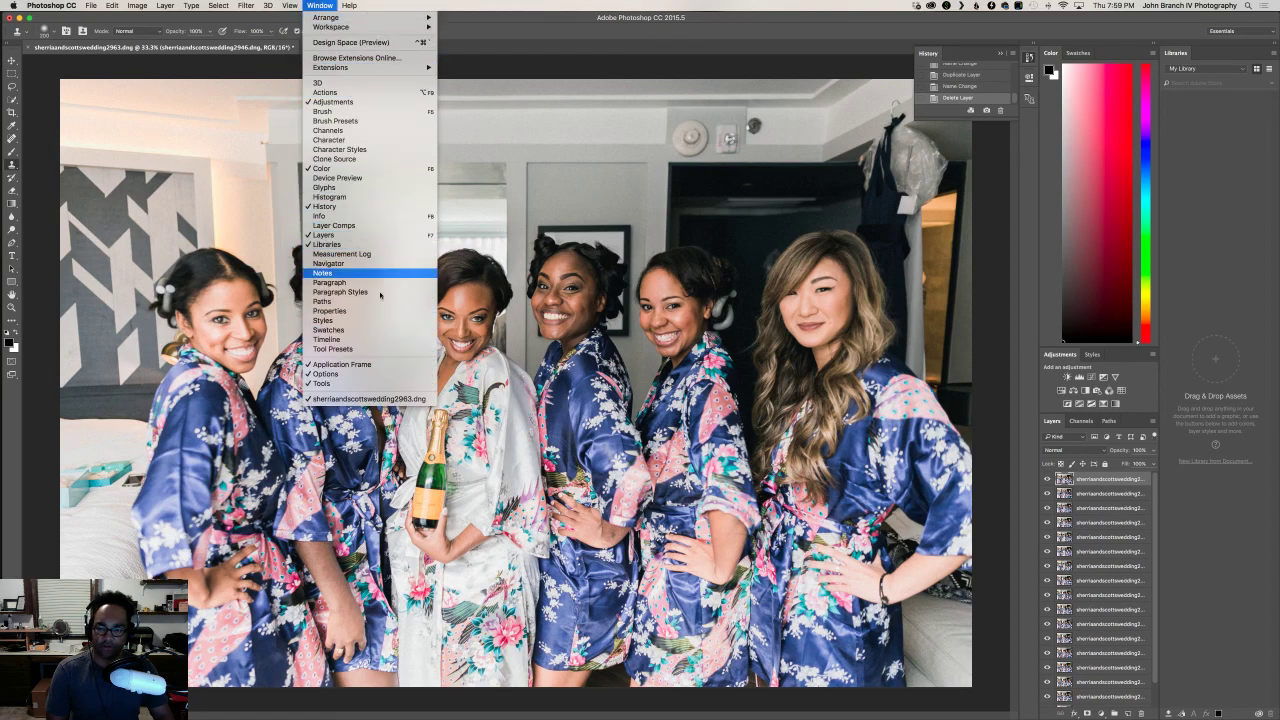
{"action": "left_click", "coordinate": [370, 339]}
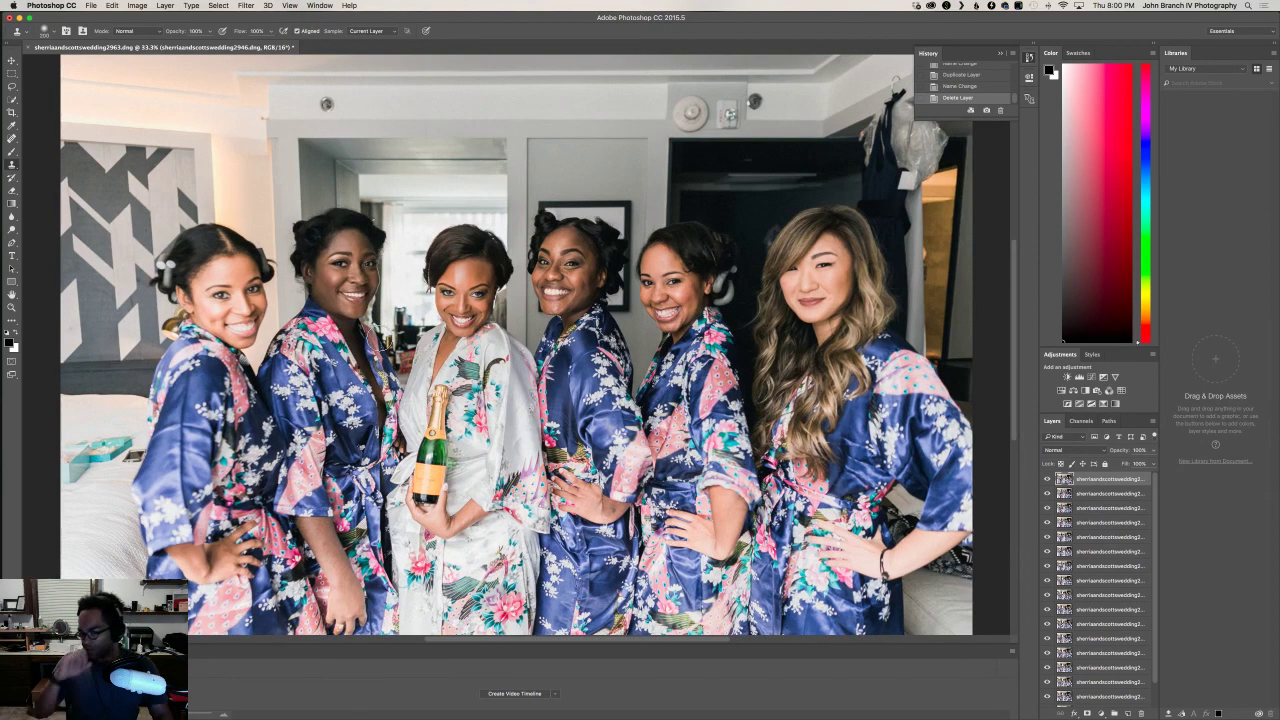
{"action": "scroll", "coordinate": [550, 600], "scroll_direction": "down", "scroll_amount": 2}
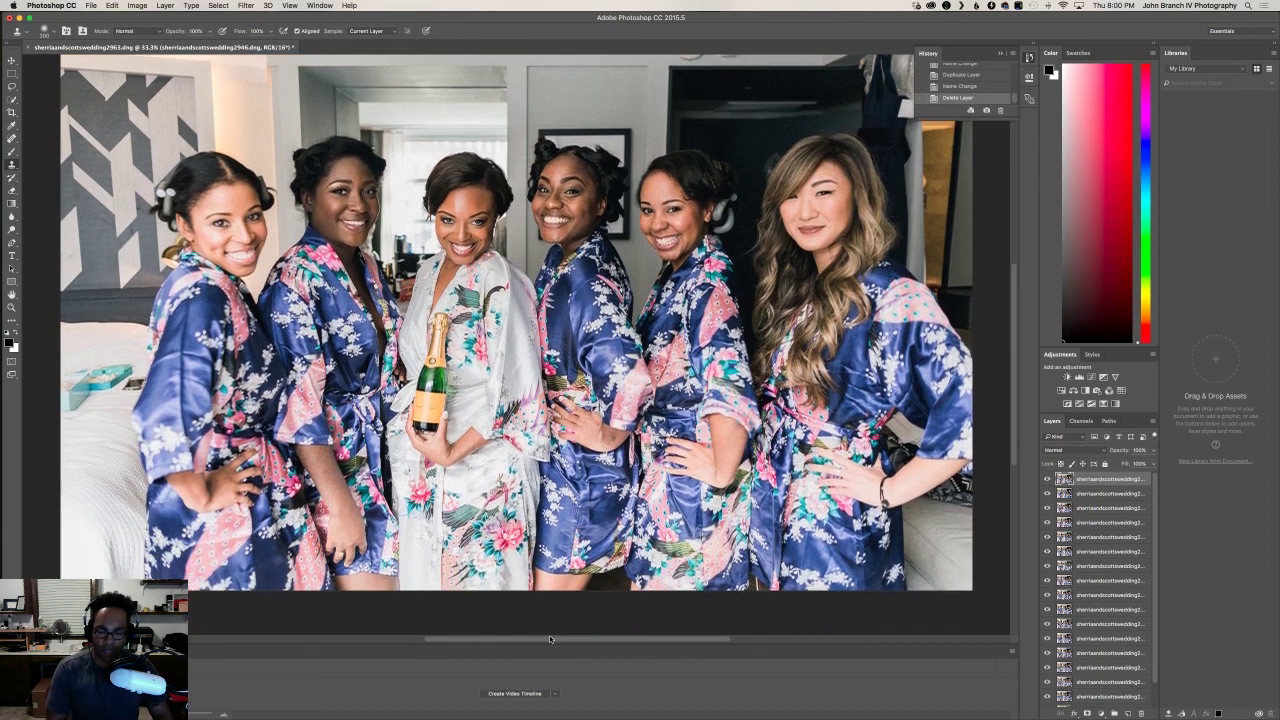
{"action": "left_click", "coordinate": [555, 693]}
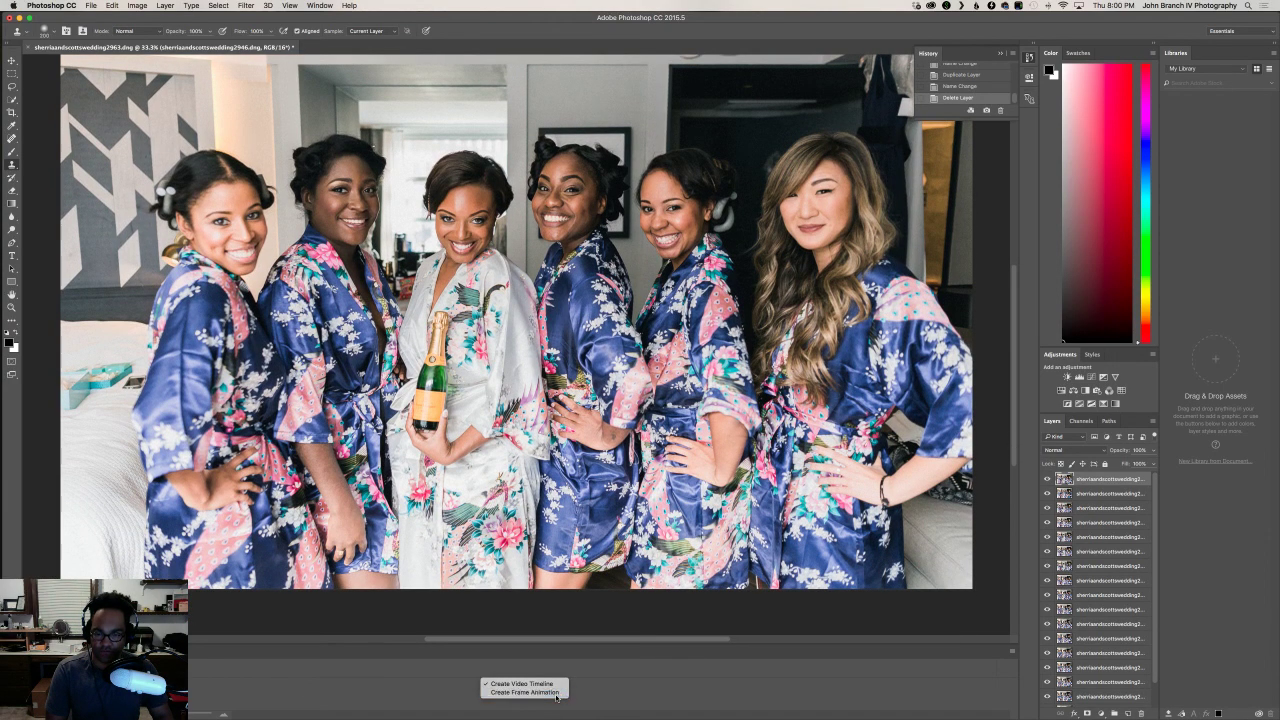
{"action": "left_click", "coordinate": [524, 692]}
{"action": "scroll", "coordinate": [641, 540], "scroll_direction": "up", "scroll_amount": 2}
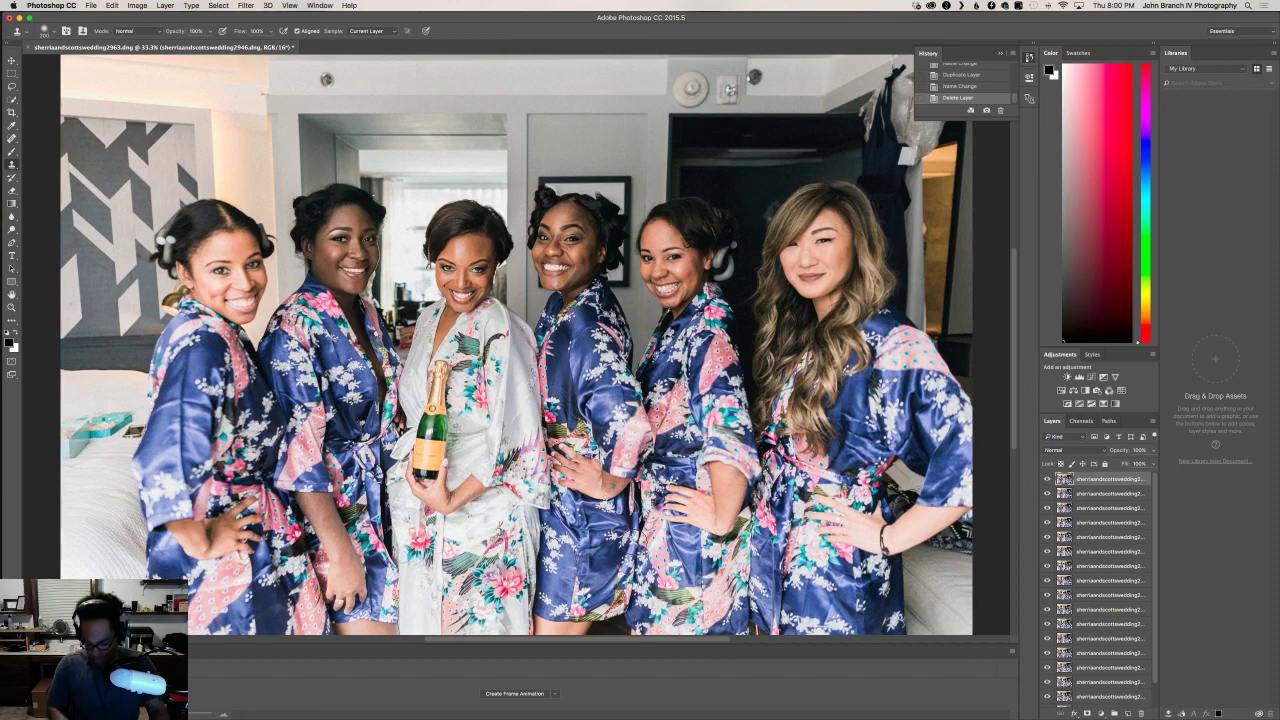
{"action": "key", "text": "super+minus"}
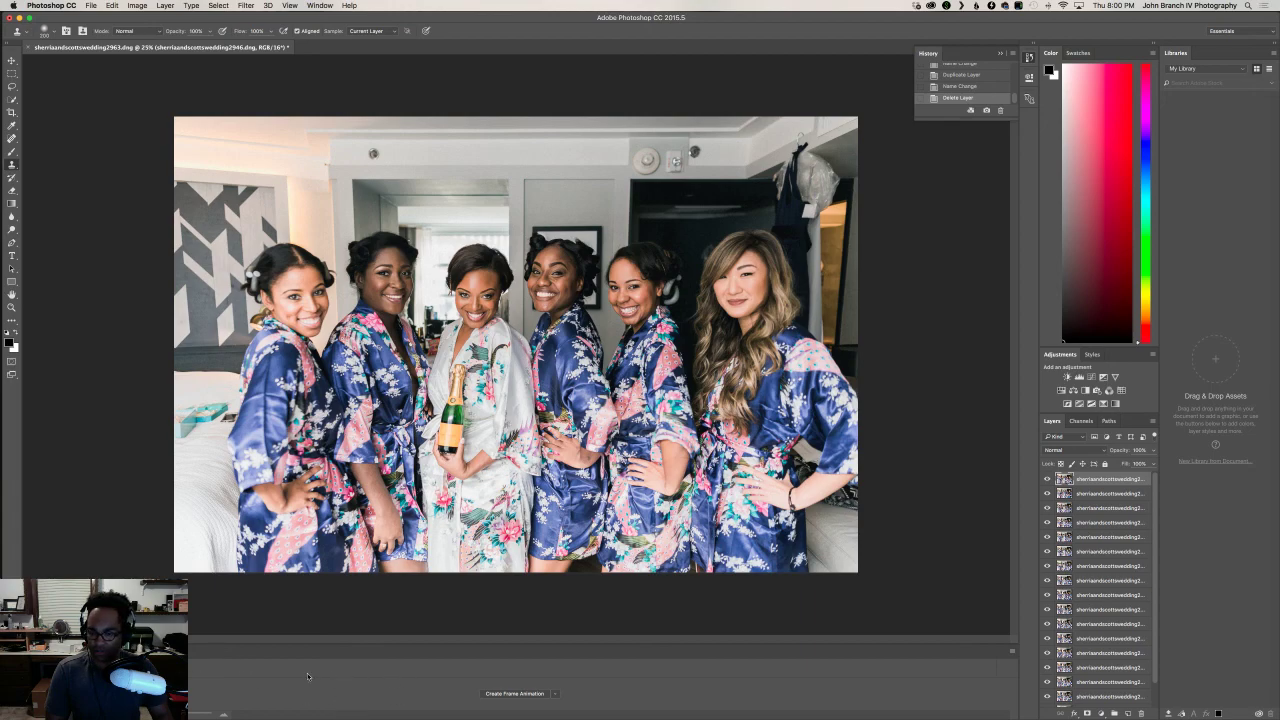
{"action": "left_click", "coordinate": [514, 694]}
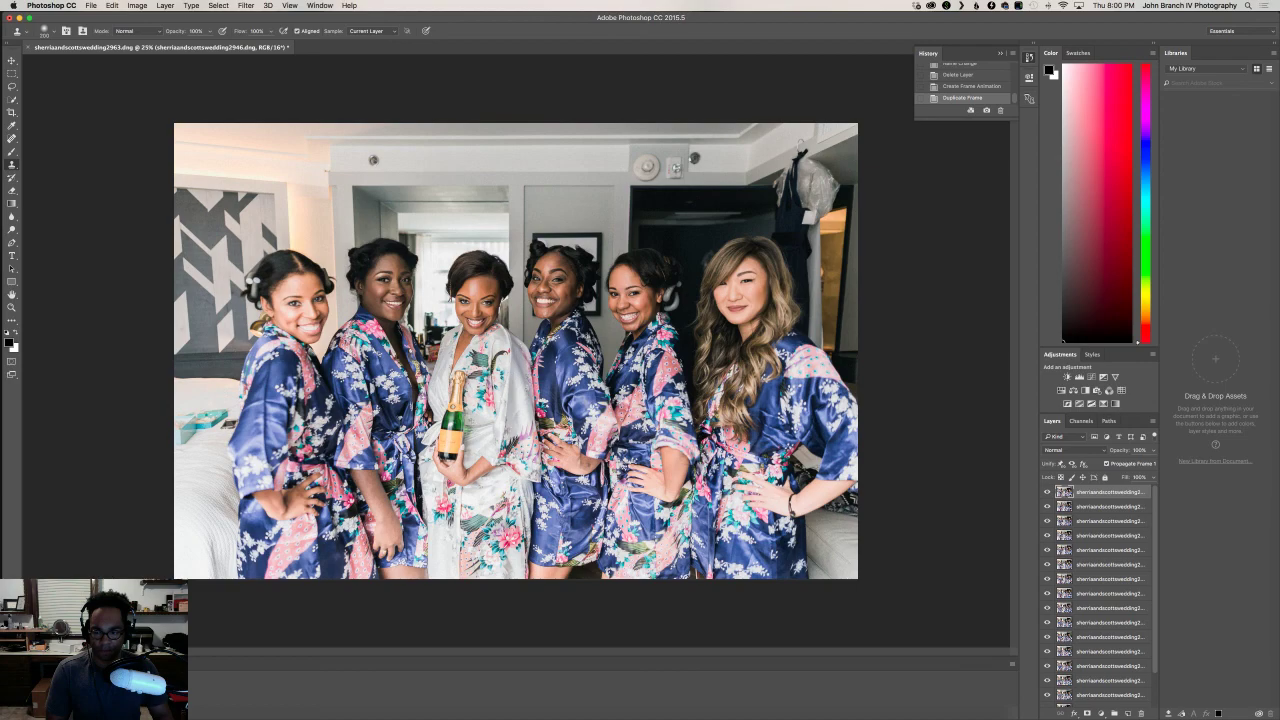
- Build animation frames 2 through 7, duplicating each frame and hiding the next visible layer from the top of the stack
{"action": "left_click", "coordinate": [1048, 492]}
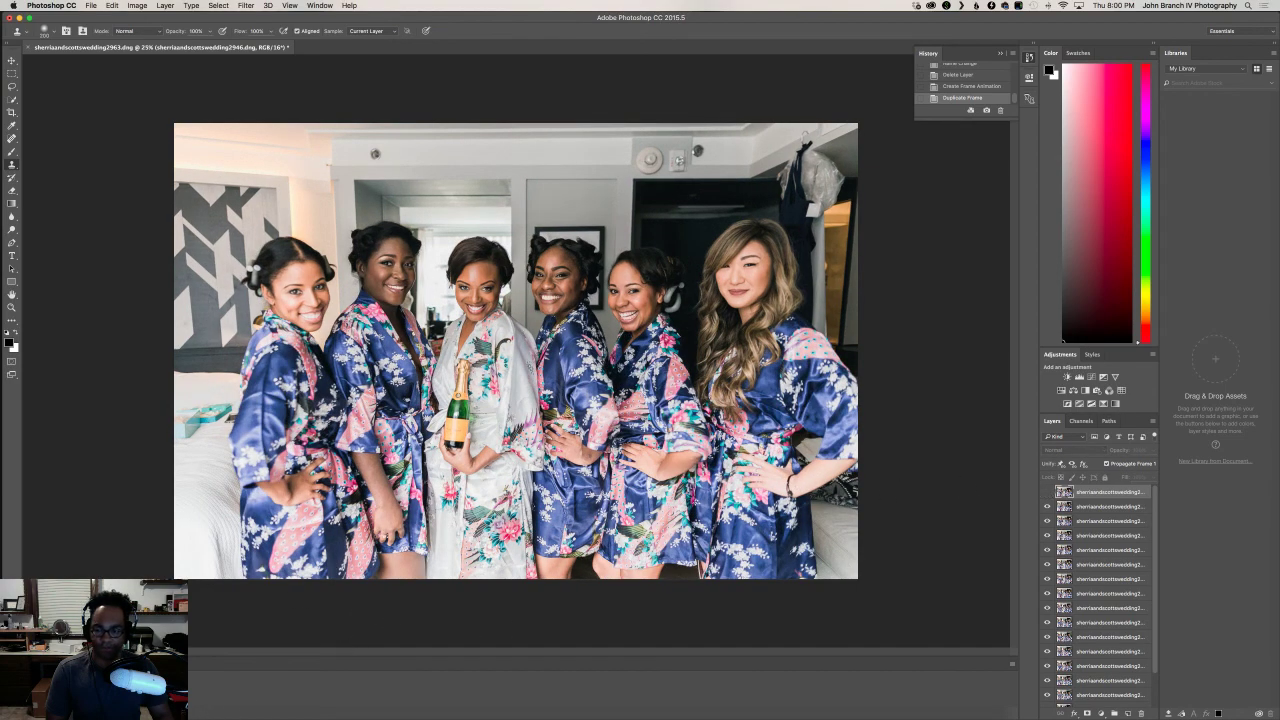
{"action": "left_click", "coordinate": [1048, 507]}
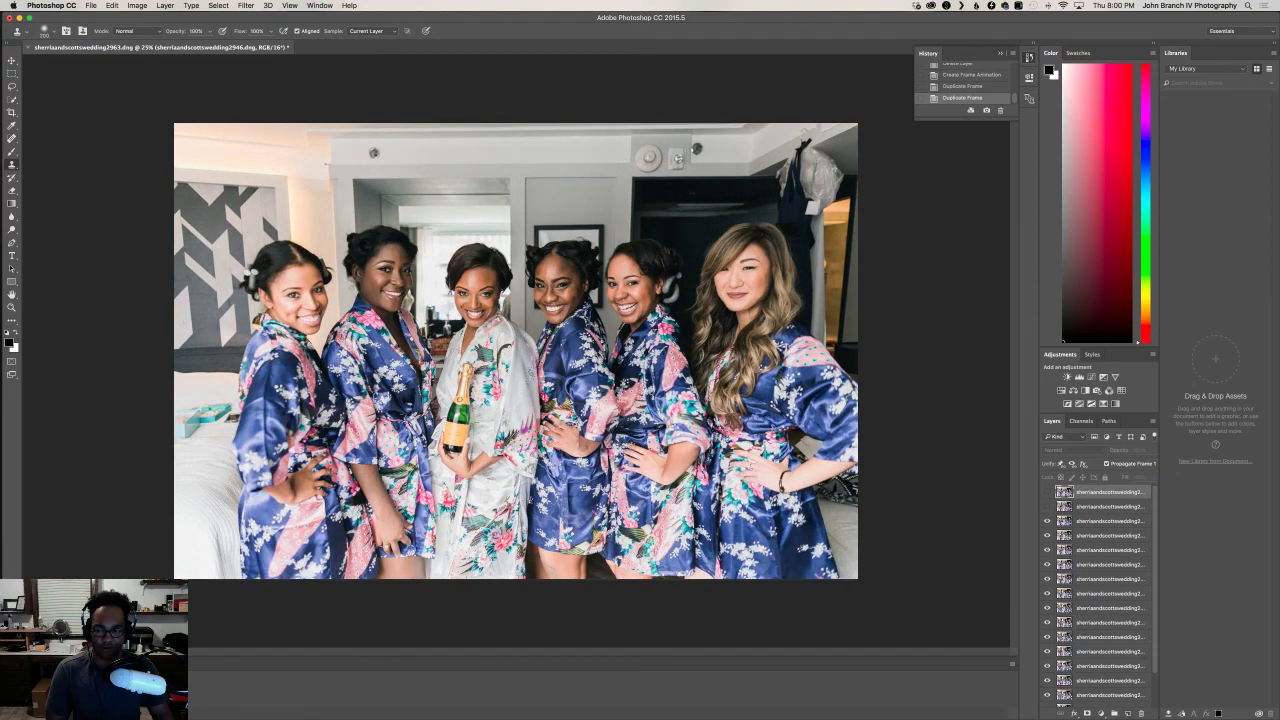
{"action": "left_click", "coordinate": [1048, 521]}
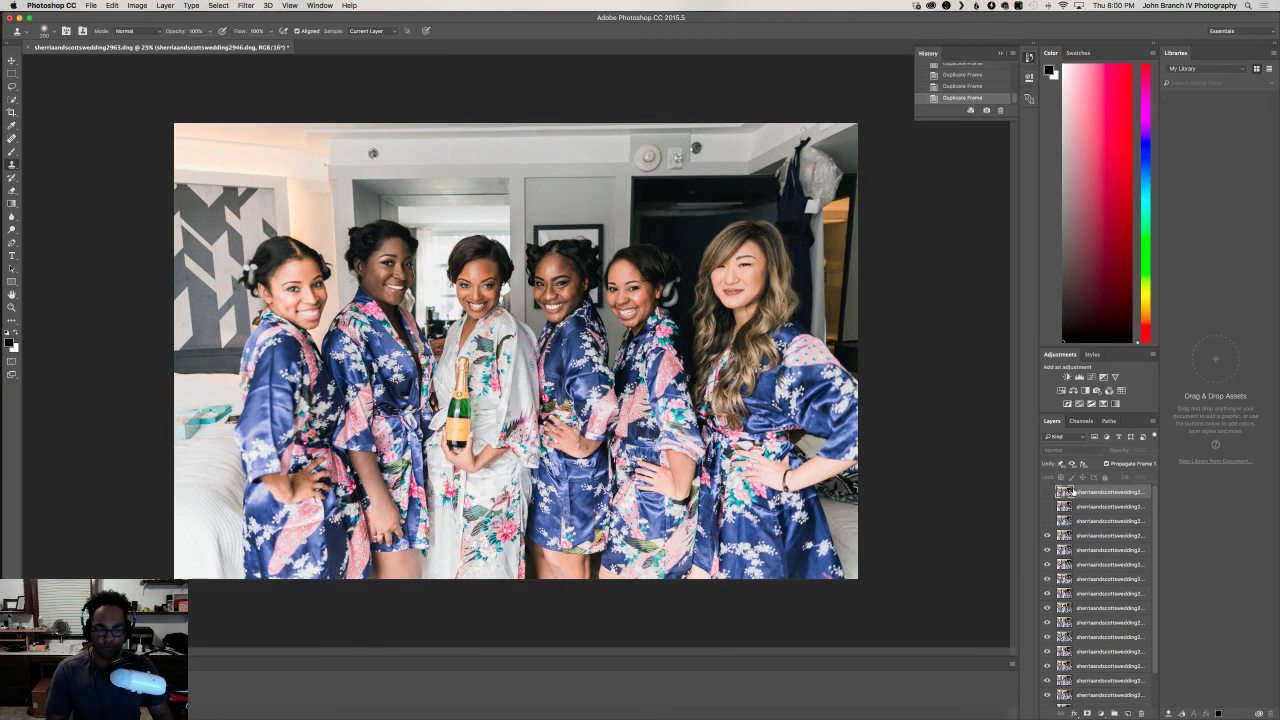
{"action": "left_click", "coordinate": [1048, 536]}
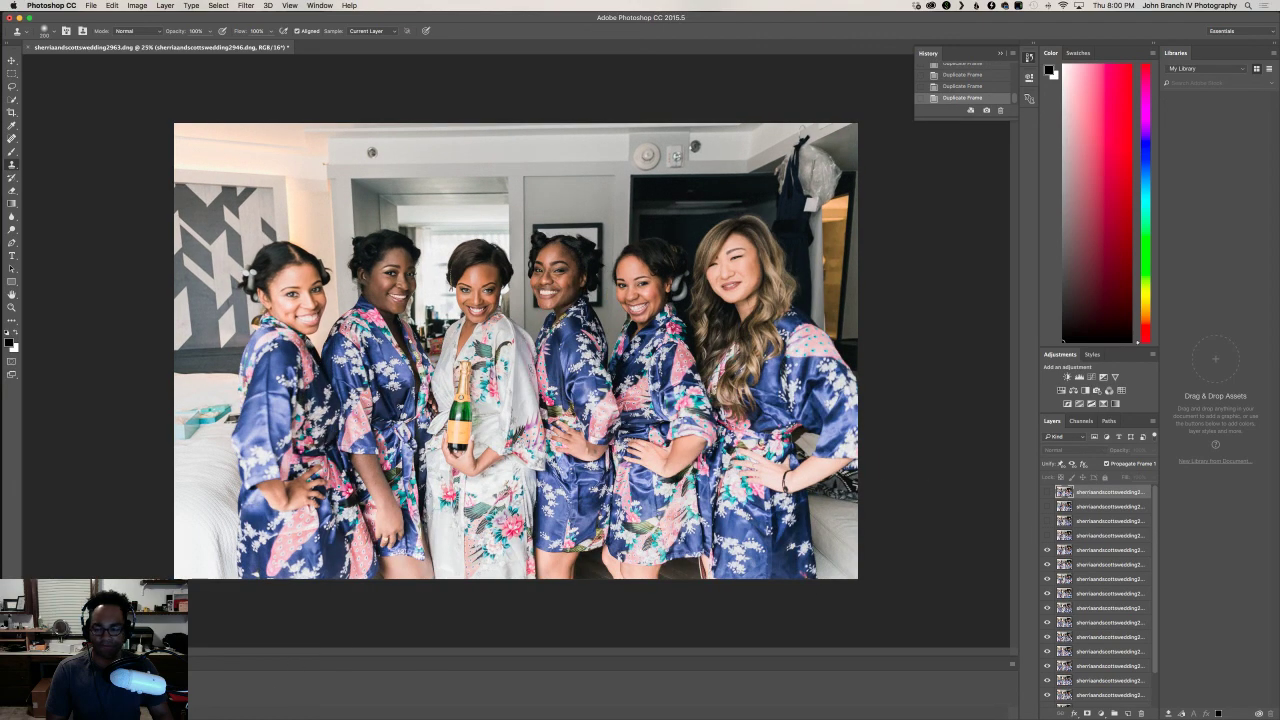
{"action": "left_click", "coordinate": [1048, 550]}
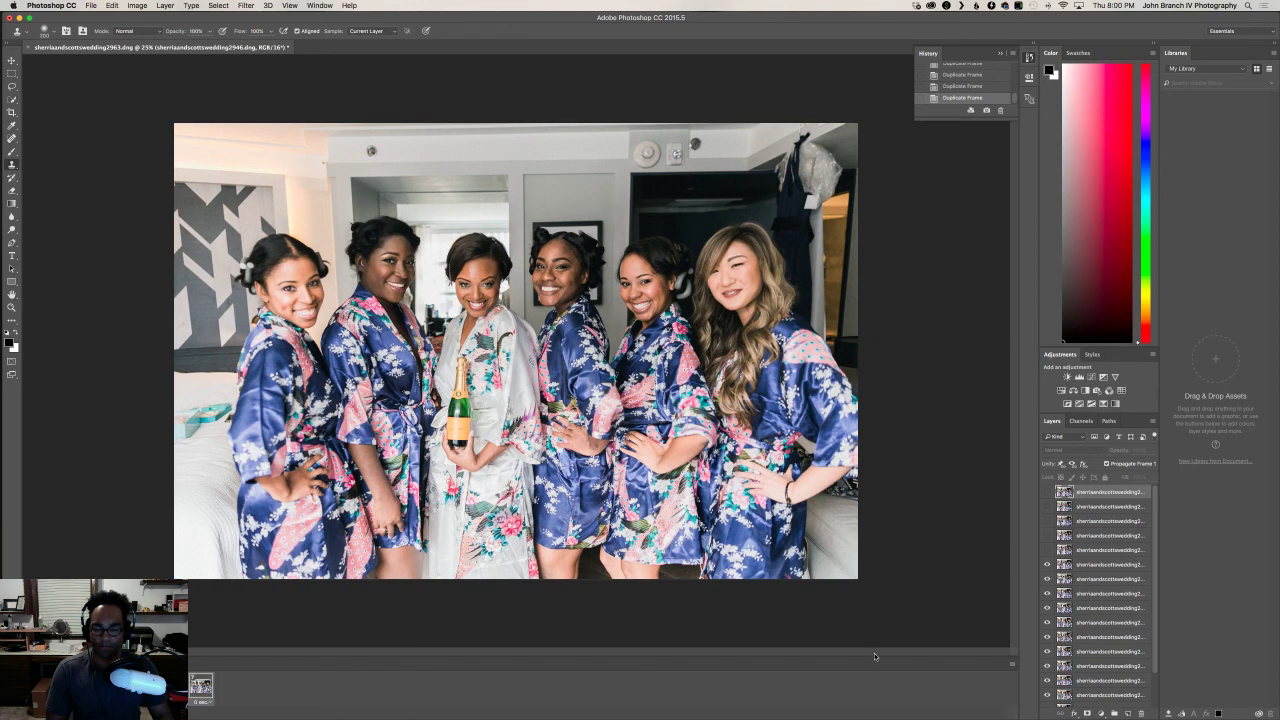
{"action": "left_click", "coordinate": [1048, 564]}
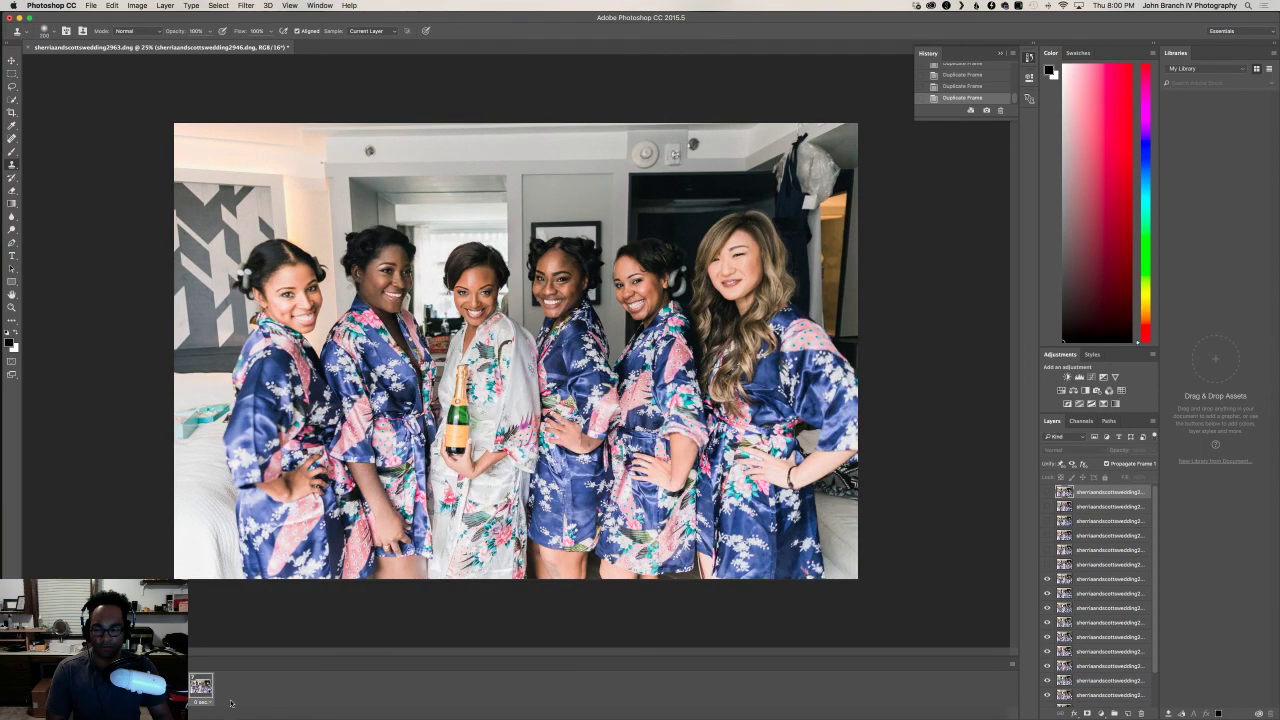
- Continue the animation with frames 8 through 11, each a duplicate with one more top layer hidden
{"action": "left_click", "coordinate": [1048, 579]}
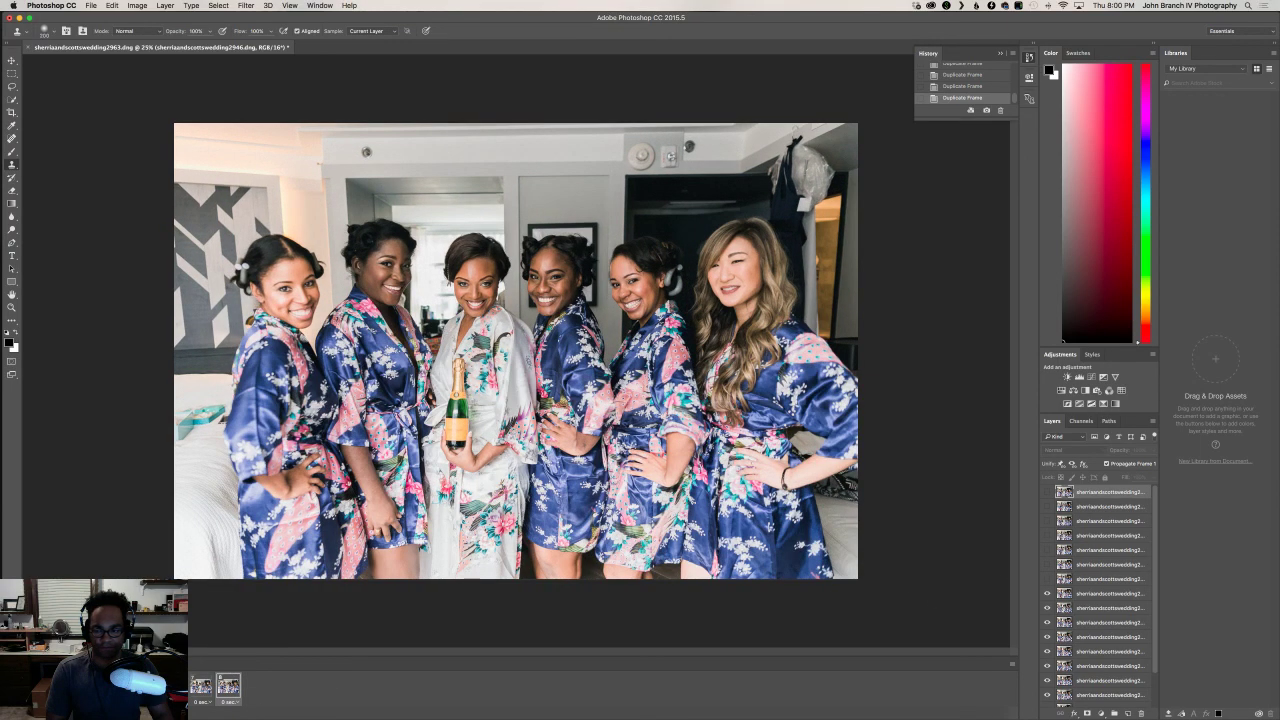
{"action": "left_click", "coordinate": [238, 716]}
{"action": "left_click", "coordinate": [1048, 593]}
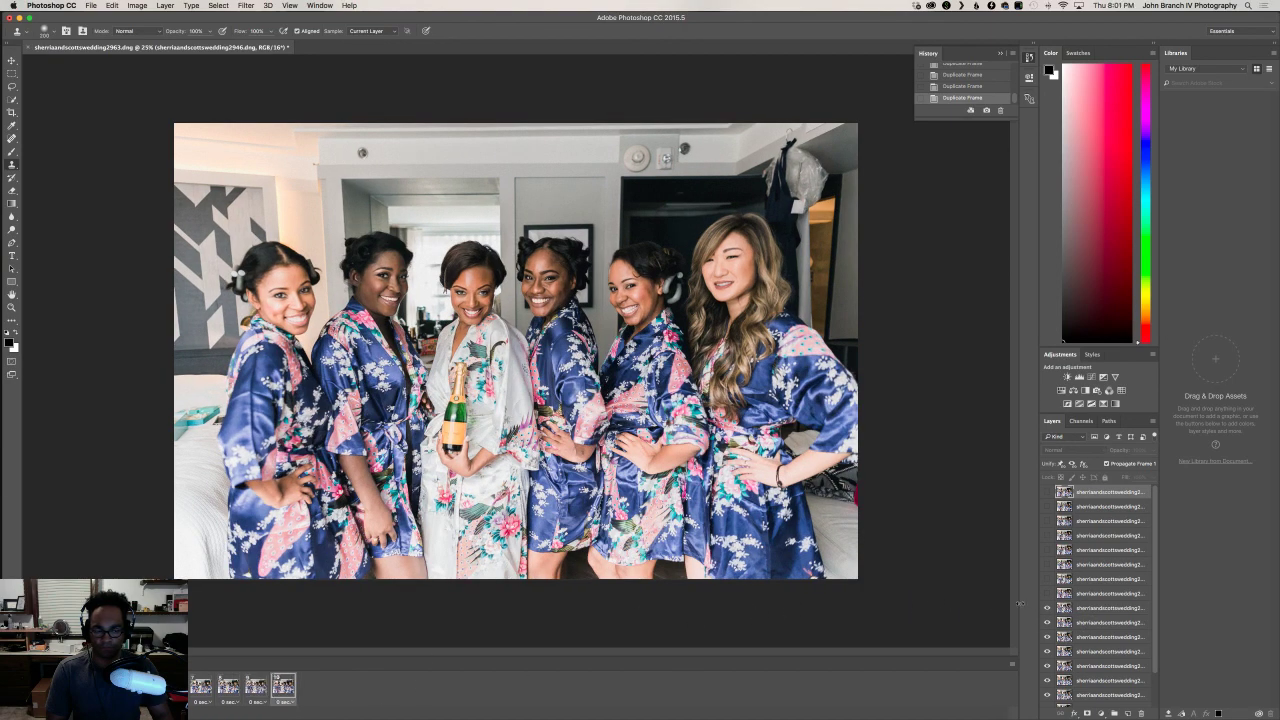
{"action": "left_click", "coordinate": [1048, 607]}
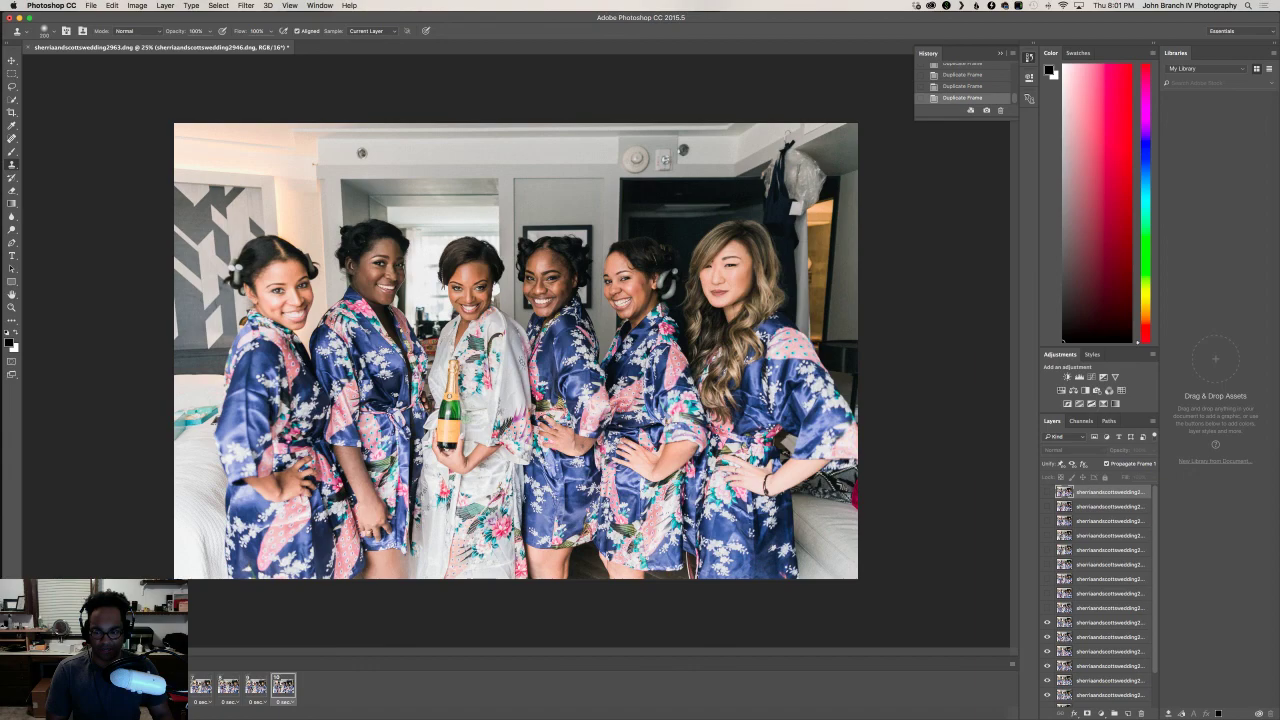
{"action": "left_click", "coordinate": [238, 716]}
{"action": "left_click", "coordinate": [1048, 622]}
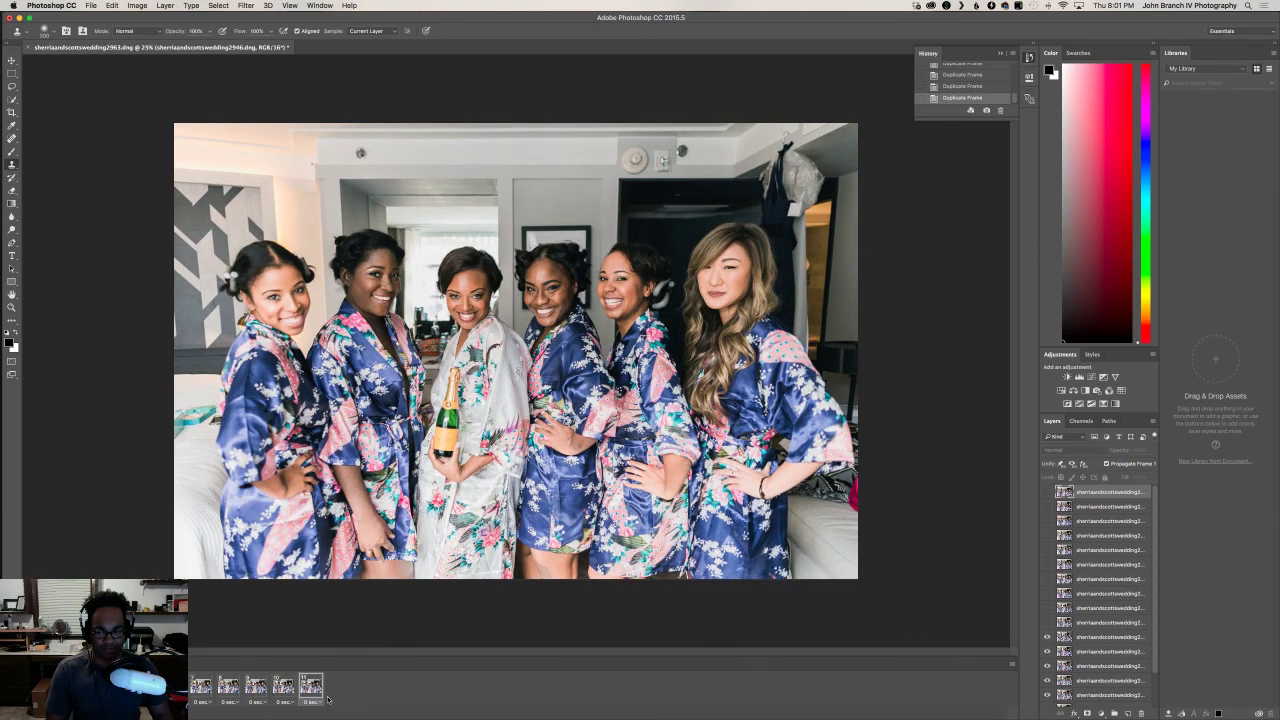
- Add frames 12 and 13 by duplicating the last frame and hiding the next visible layer in each
{"action": "left_click", "coordinate": [238, 716]}
{"action": "scroll", "coordinate": [1124, 587], "scroll_direction": "down", "scroll_amount": 2}
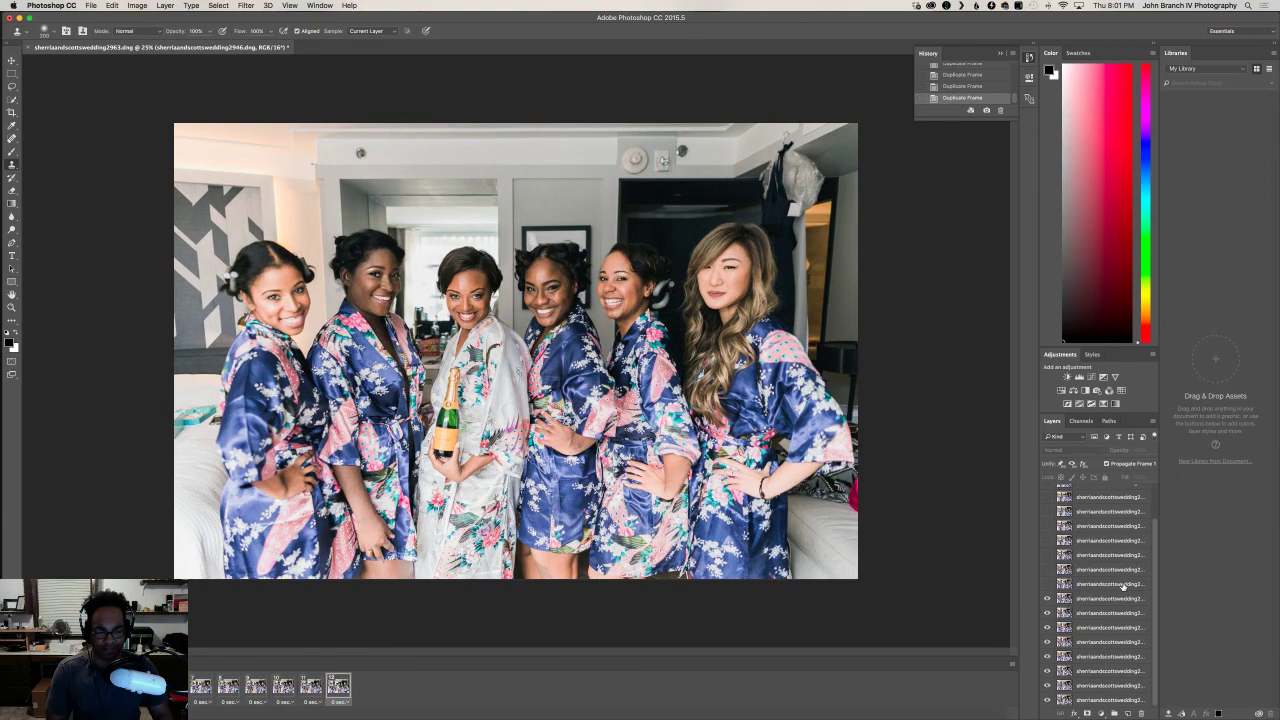
{"action": "left_click", "coordinate": [1048, 598]}
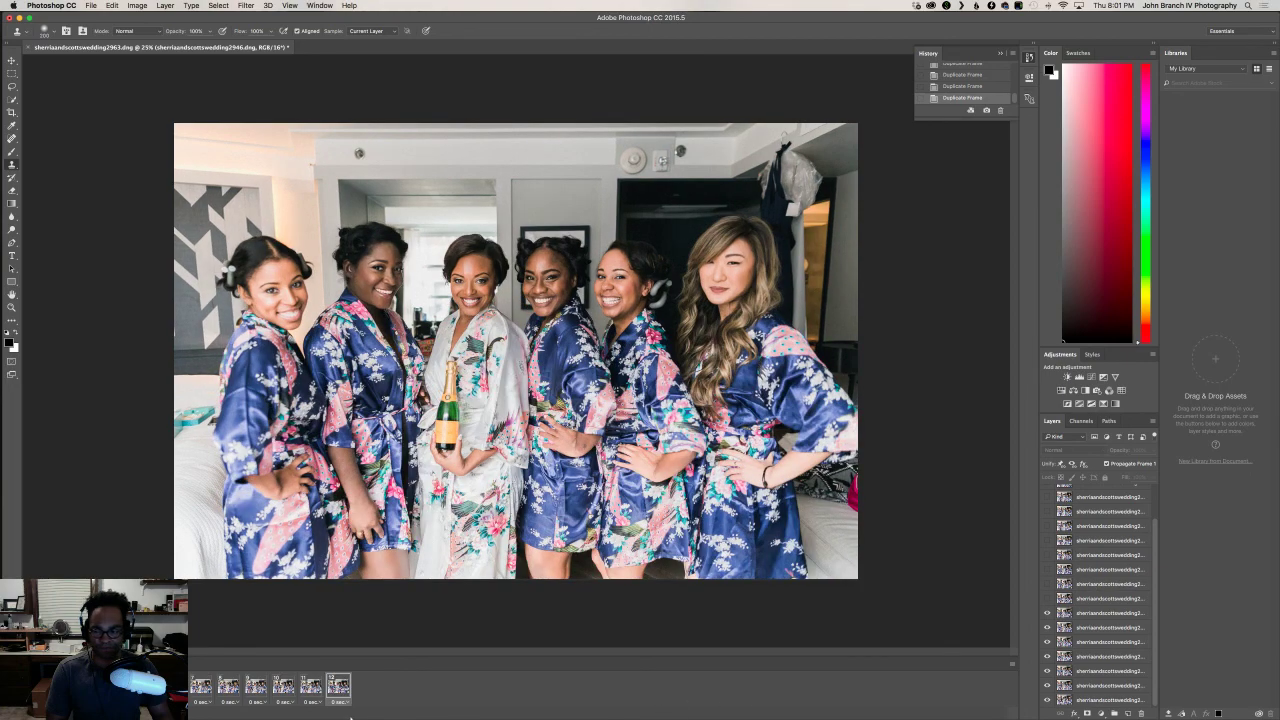
{"action": "left_click", "coordinate": [238, 716]}
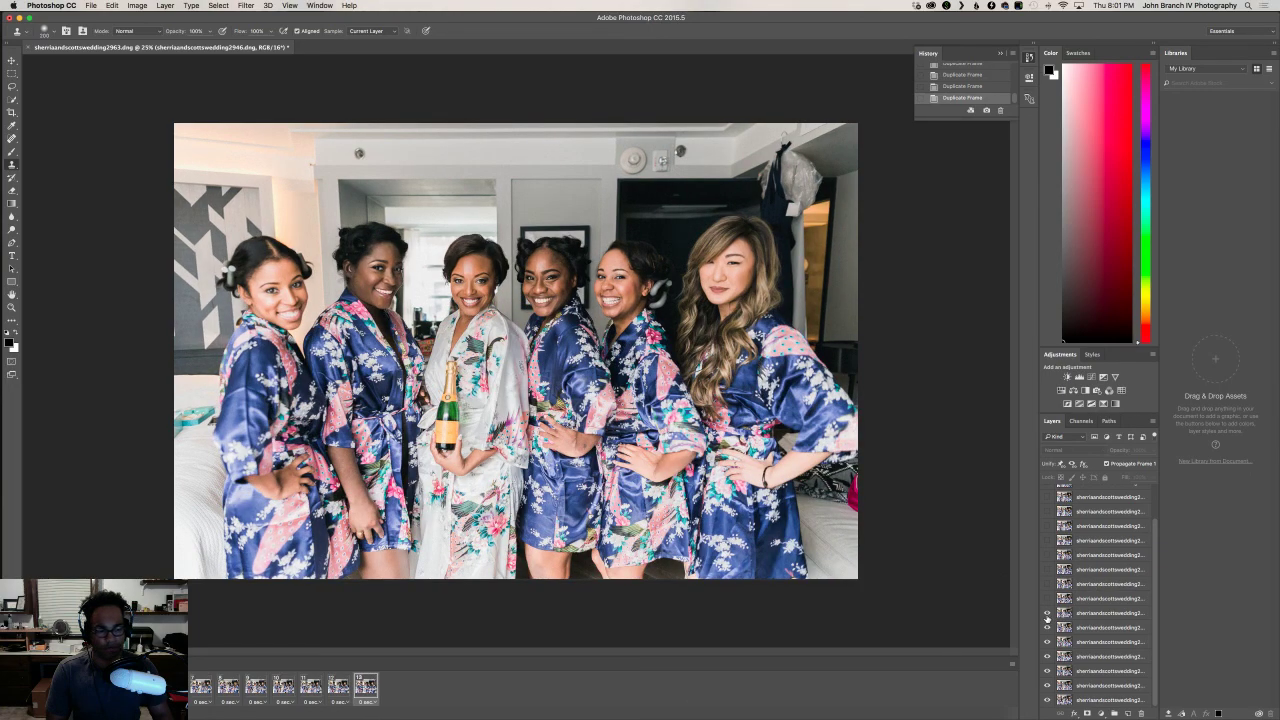
{"action": "left_click", "coordinate": [1048, 612]}
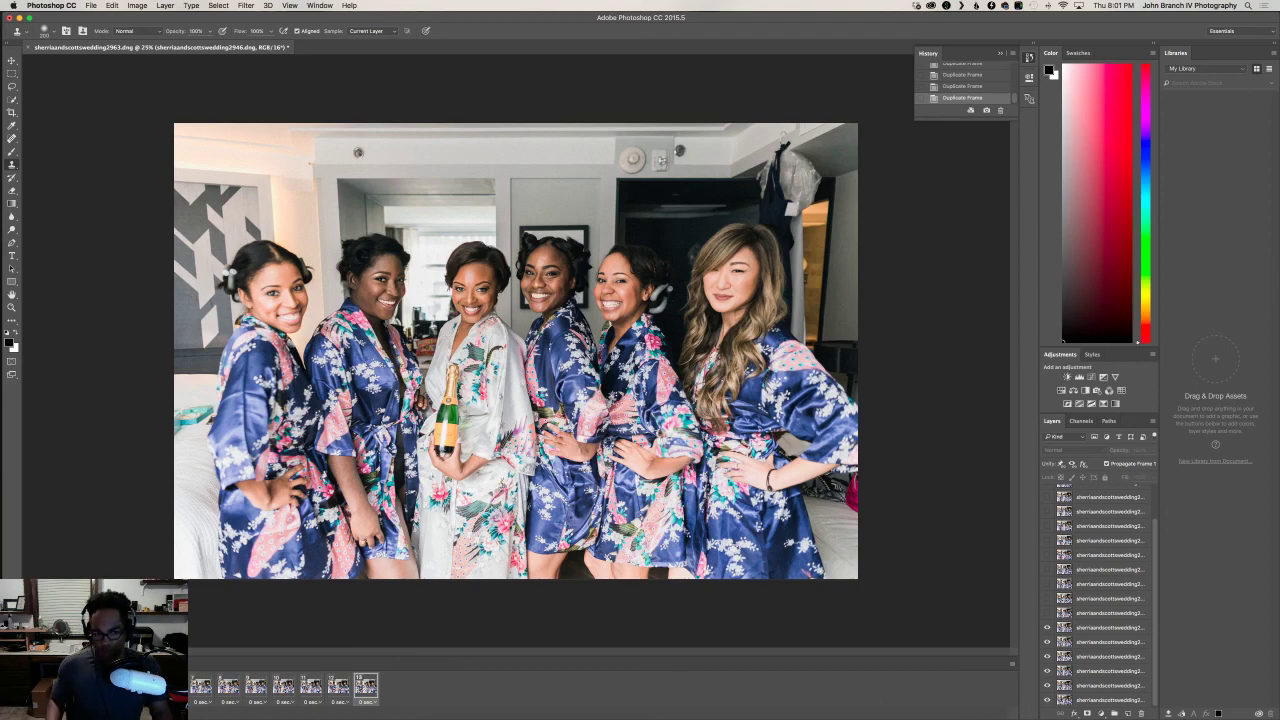
- Compare frames 11, 12 and 13 to check that each one shows a different portrait
{"action": "left_click", "coordinate": [337, 697]}
{"action": "left_click", "coordinate": [364, 697]}
{"action": "left_click", "coordinate": [338, 697]}
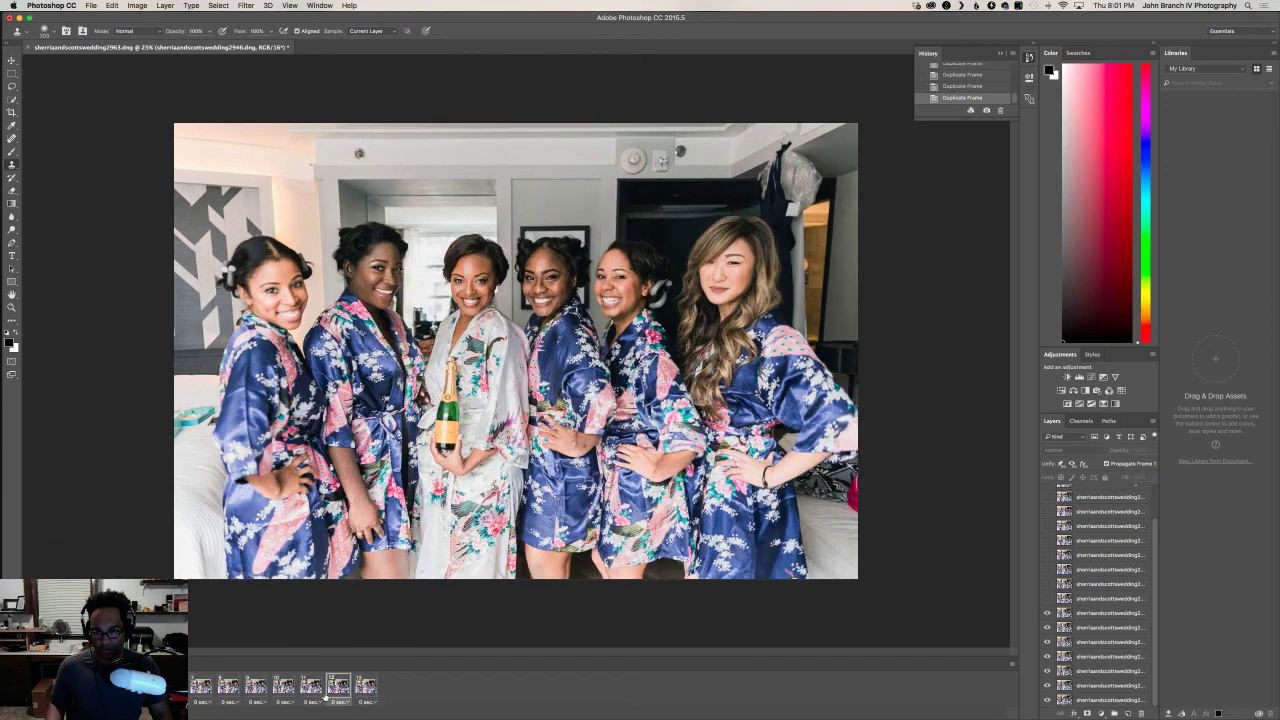
{"action": "left_click", "coordinate": [312, 697]}
{"action": "left_click", "coordinate": [338, 697]}
{"action": "left_click", "coordinate": [364, 697]}
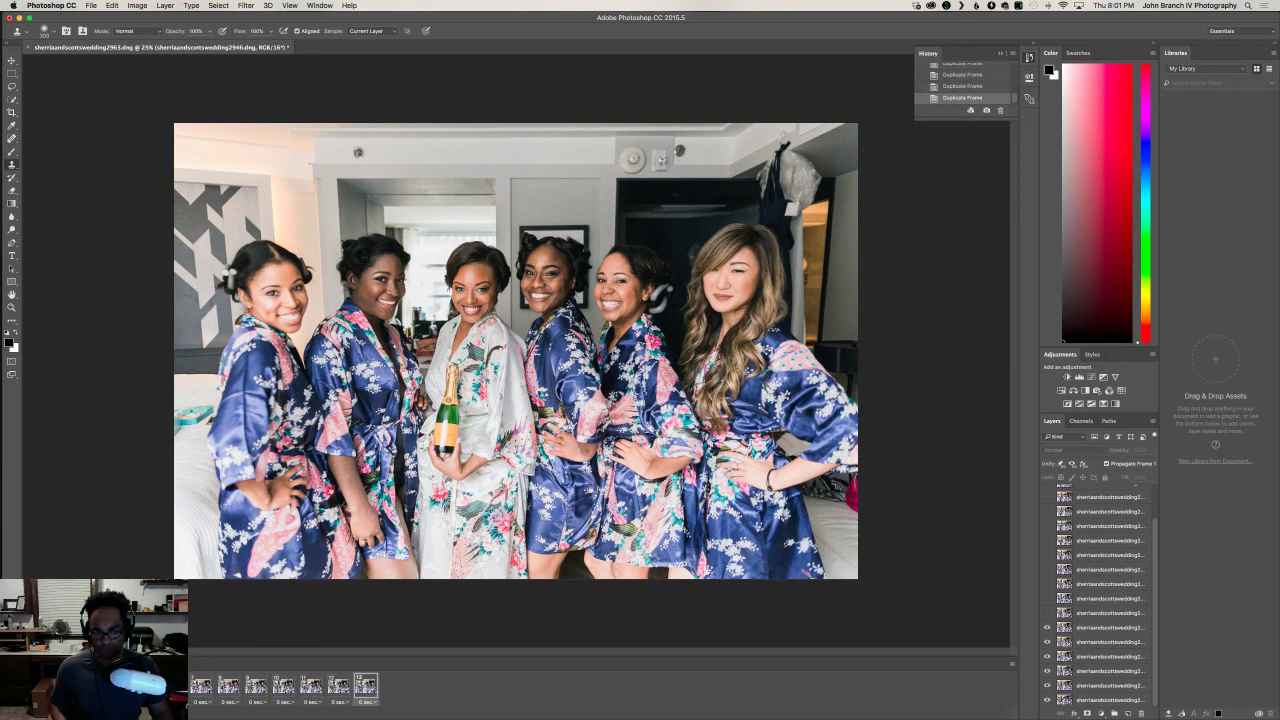
- Add frame 14 with the next visible layer hidden and compare it with frame 13
{"action": "left_click", "coordinate": [126, 713]}
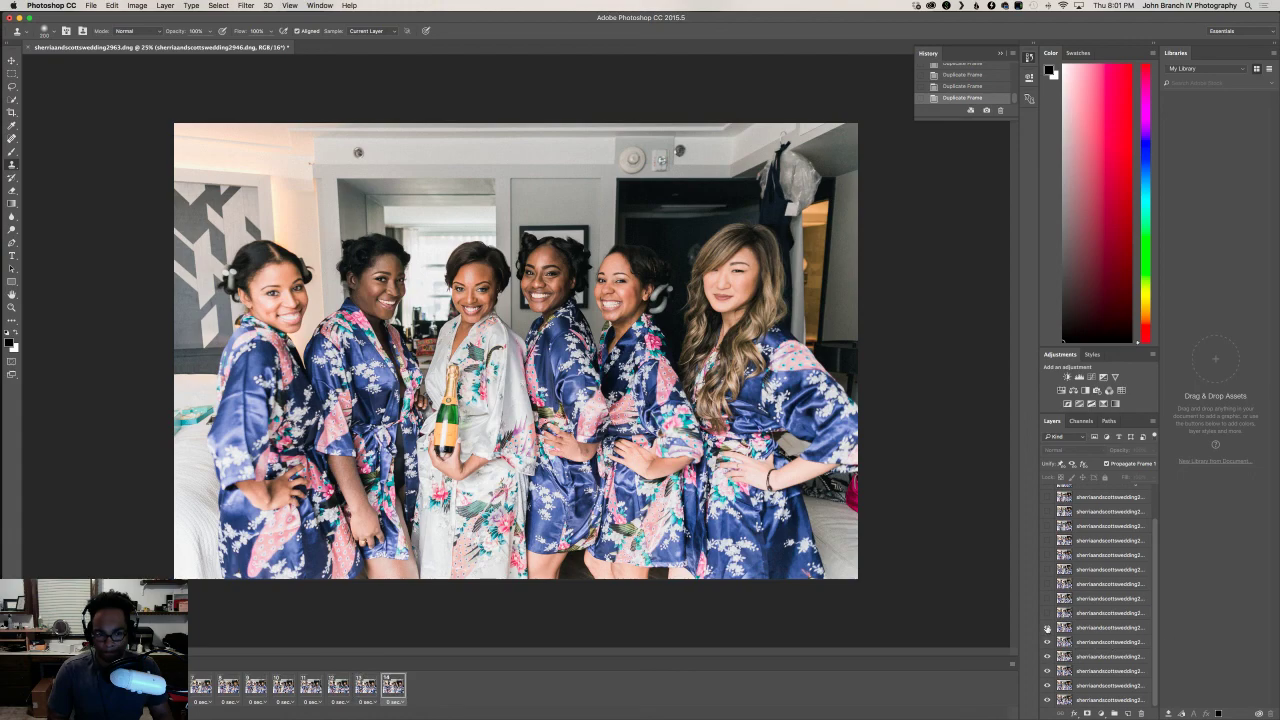
{"action": "left_click", "coordinate": [1047, 628]}
{"action": "left_click", "coordinate": [366, 688]}
{"action": "left_click", "coordinate": [393, 688]}
{"action": "left_click", "coordinate": [366, 688]}
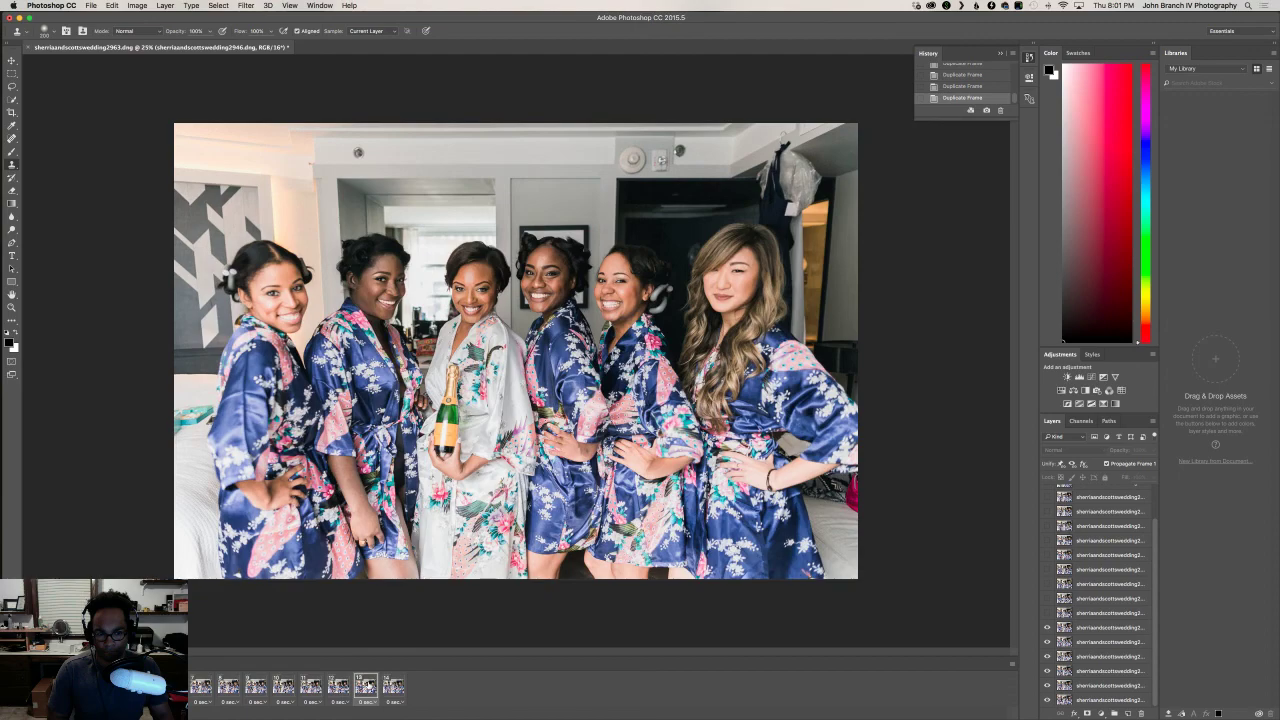
{"action": "left_click", "coordinate": [393, 688]}
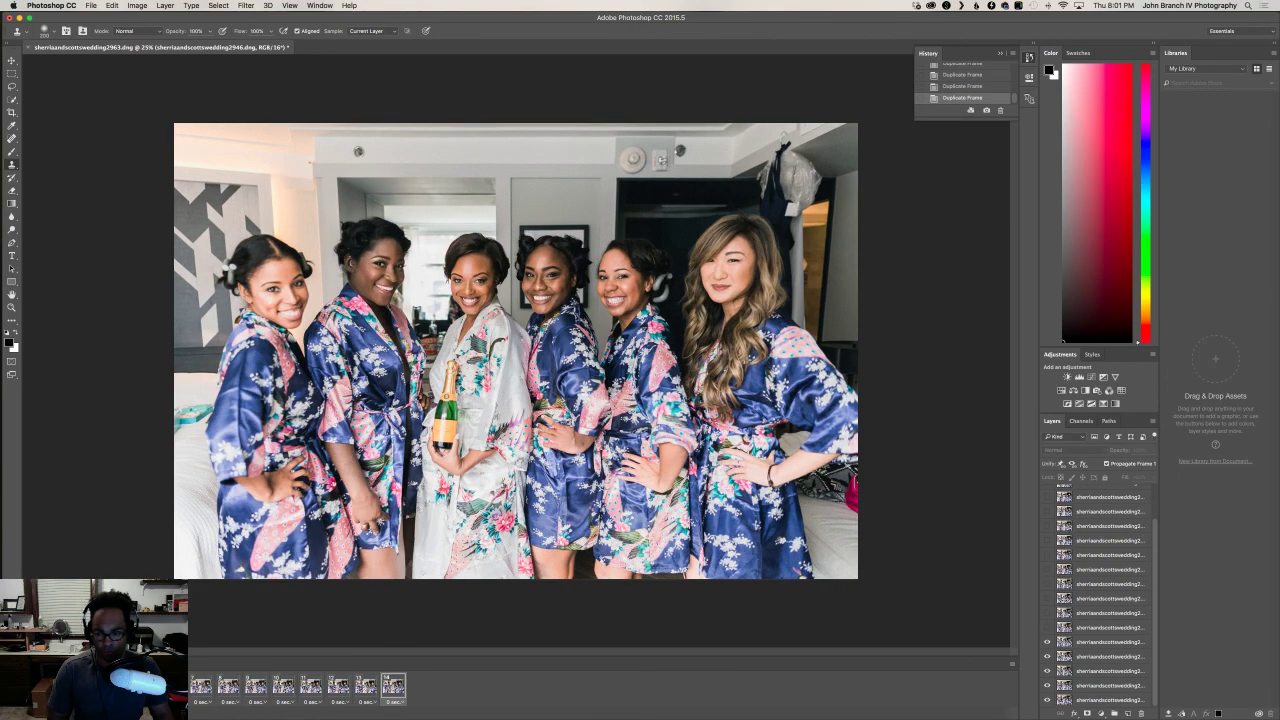
- Complete frames 15 through 18 the same way, leaving only the bottom layer visible in the last frame
{"action": "left_click", "coordinate": [1047, 642]}
{"action": "left_click", "coordinate": [297, 712]}
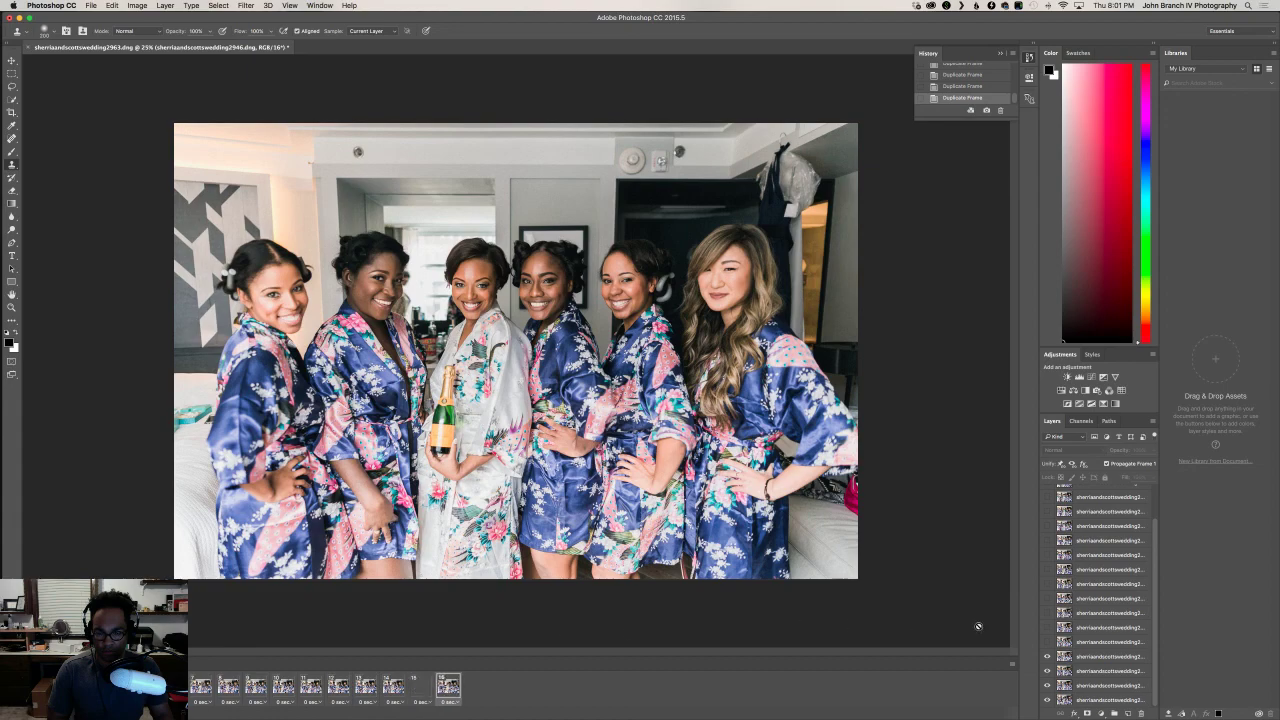
{"action": "left_click", "coordinate": [1047, 656]}
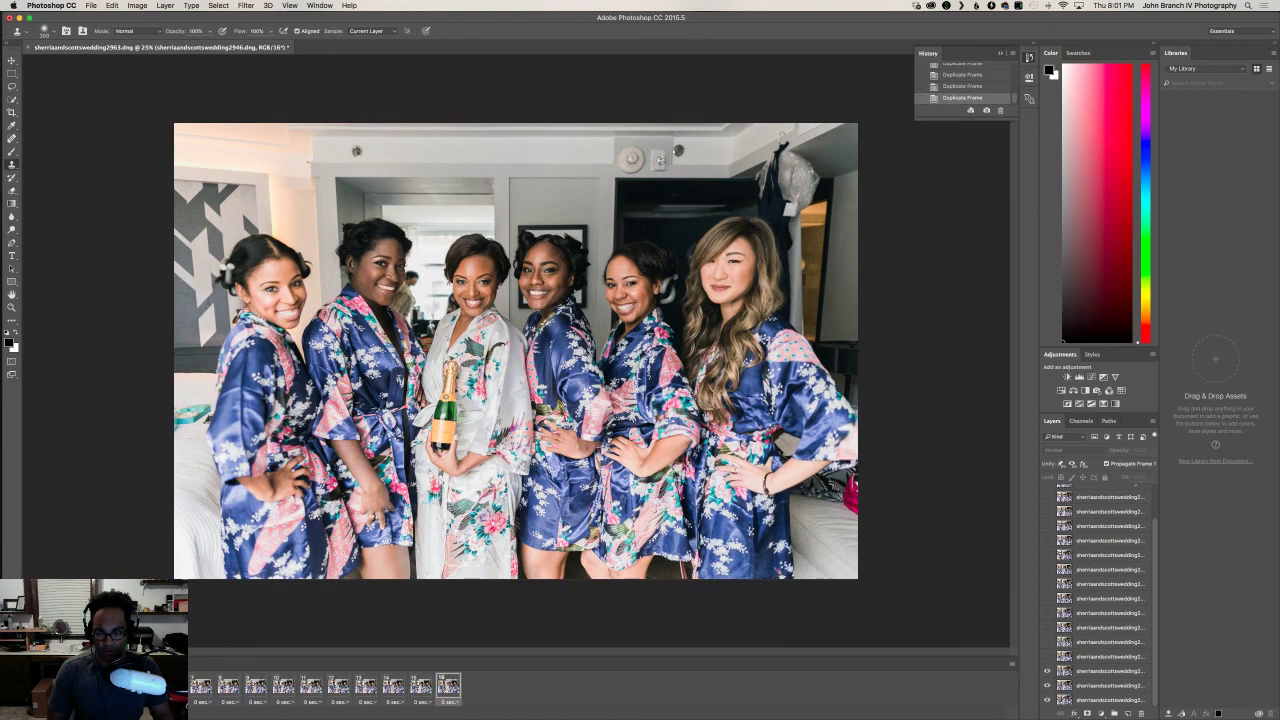
{"action": "left_click", "coordinate": [297, 712]}
{"action": "left_click", "coordinate": [1047, 670]}
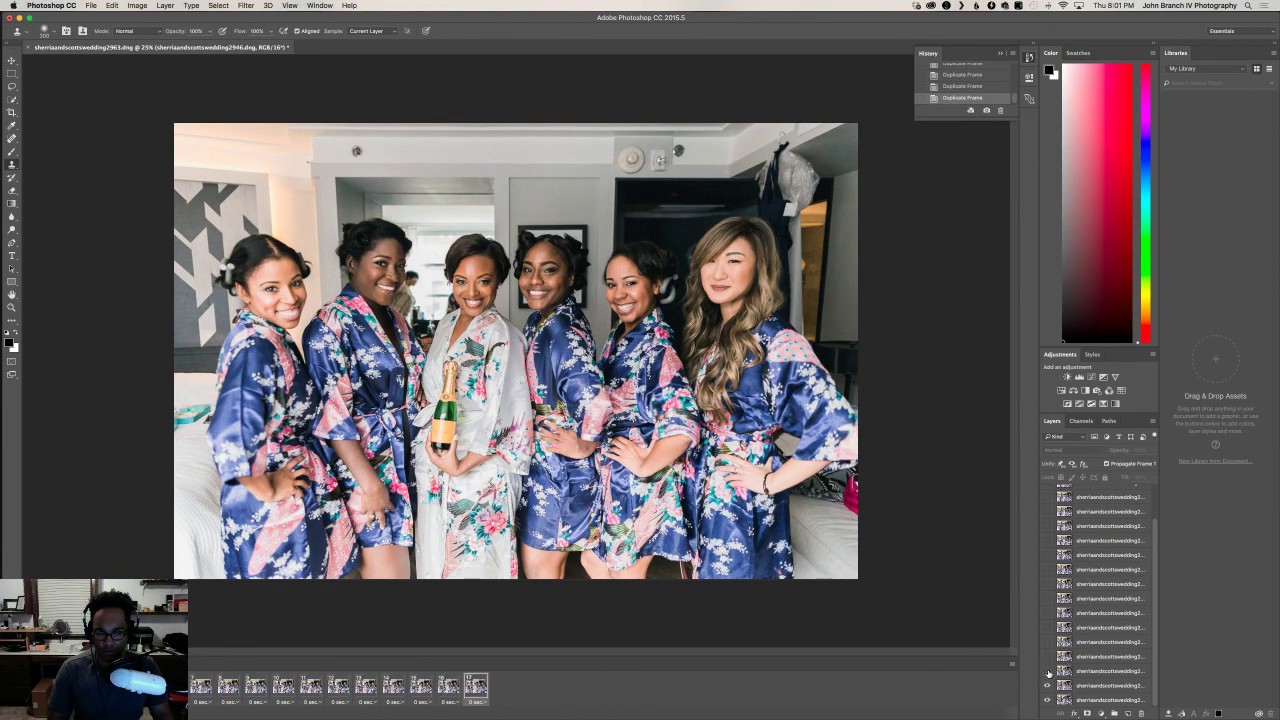
{"action": "left_click", "coordinate": [297, 712]}
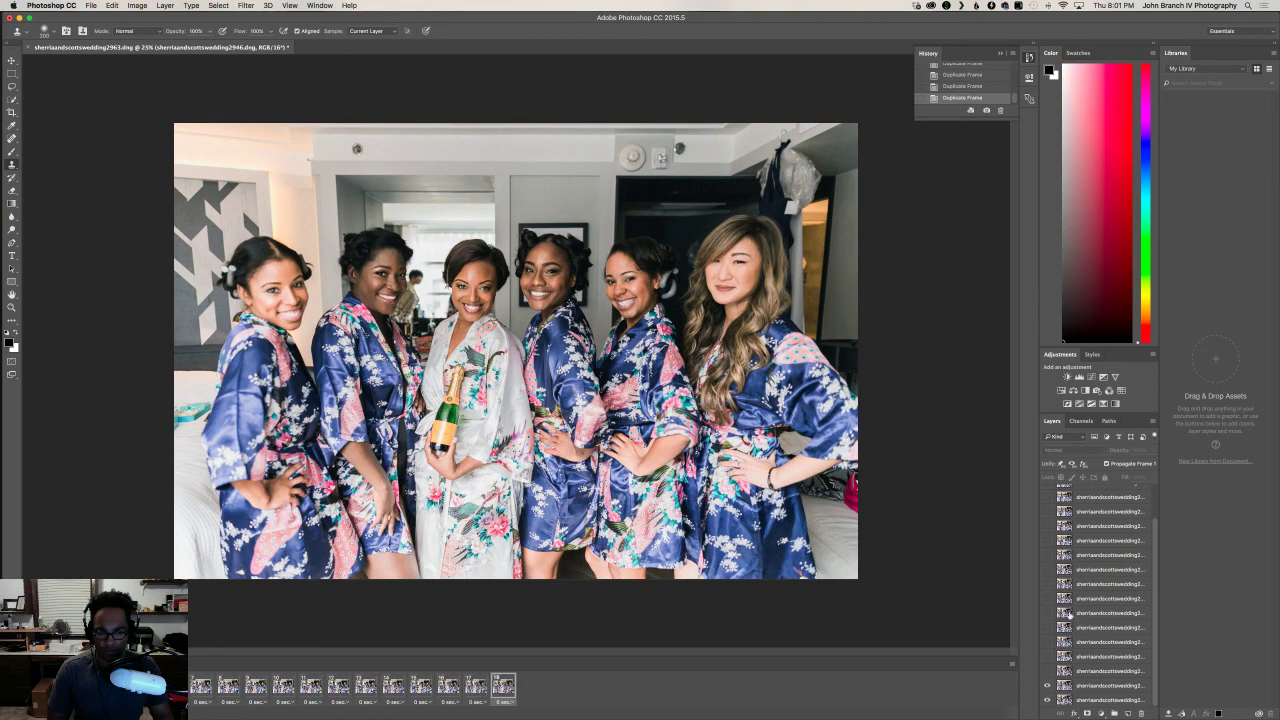
{"action": "left_click", "coordinate": [1047, 685]}
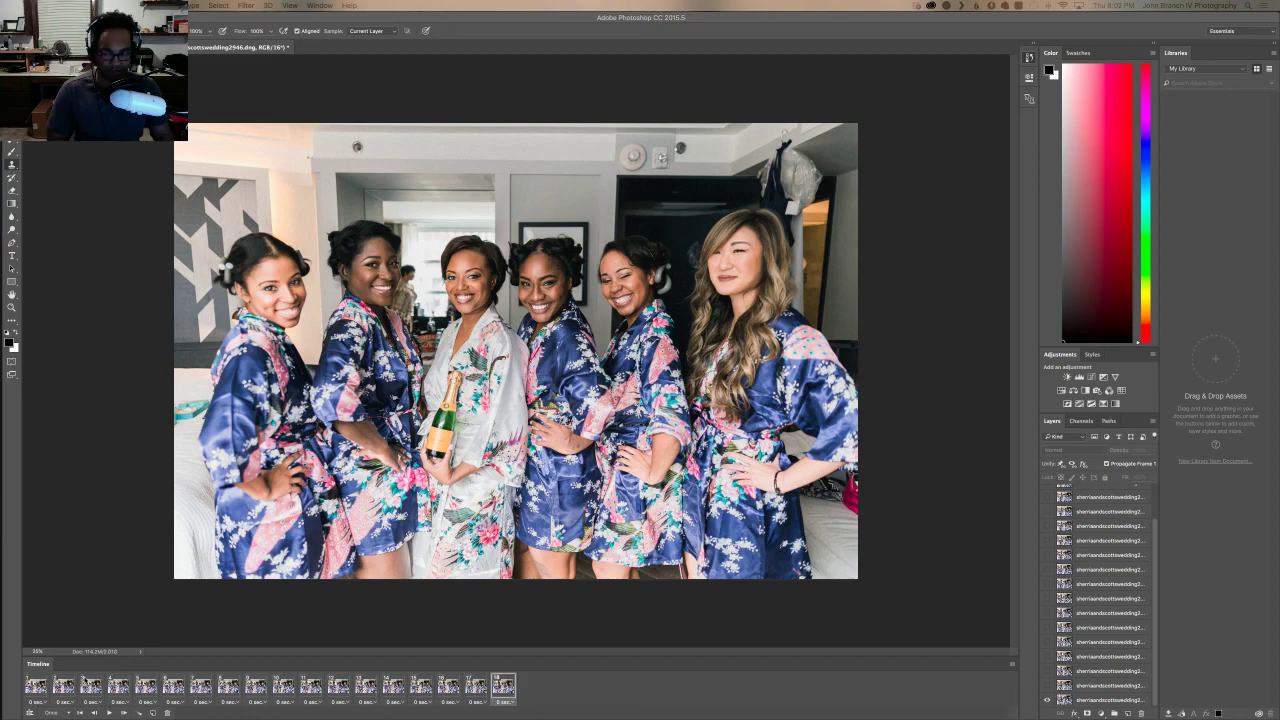
- Set the animation to loop Forever, then play it as a preview and stop it
{"action": "left_click", "coordinate": [65, 712]}
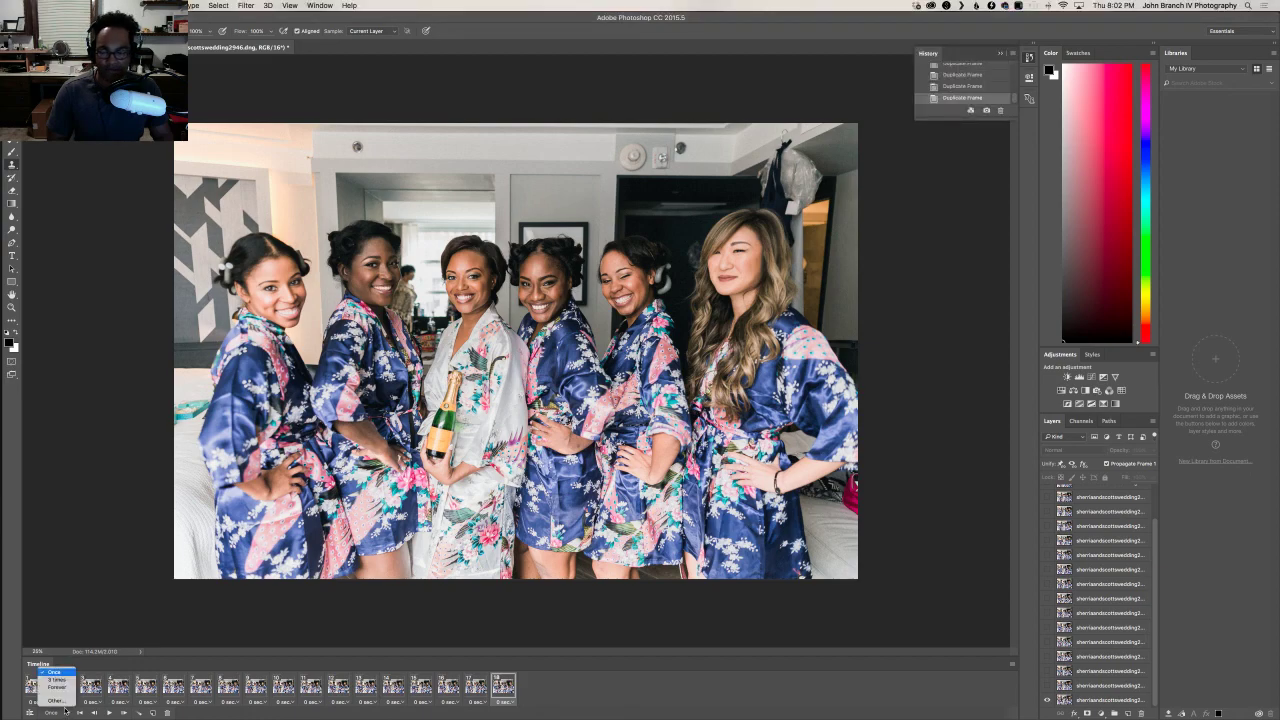
{"action": "left_click", "coordinate": [64, 689]}
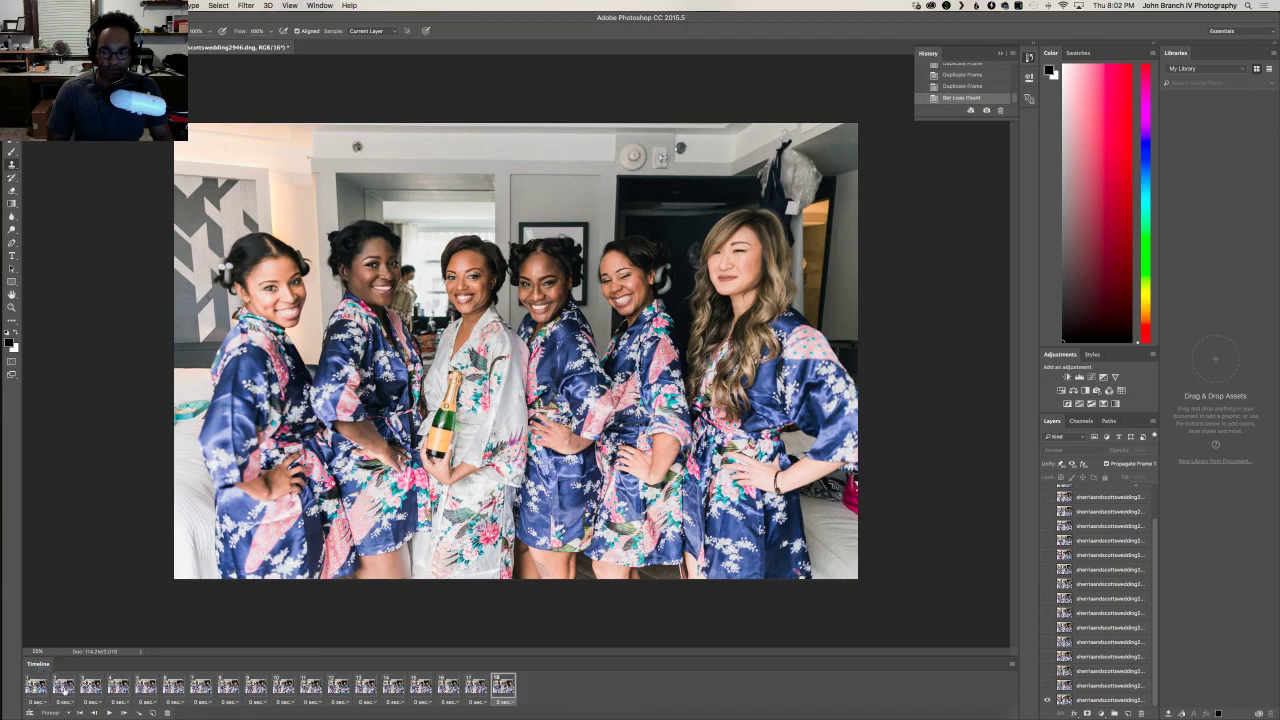
{"action": "left_click", "coordinate": [109, 713]}
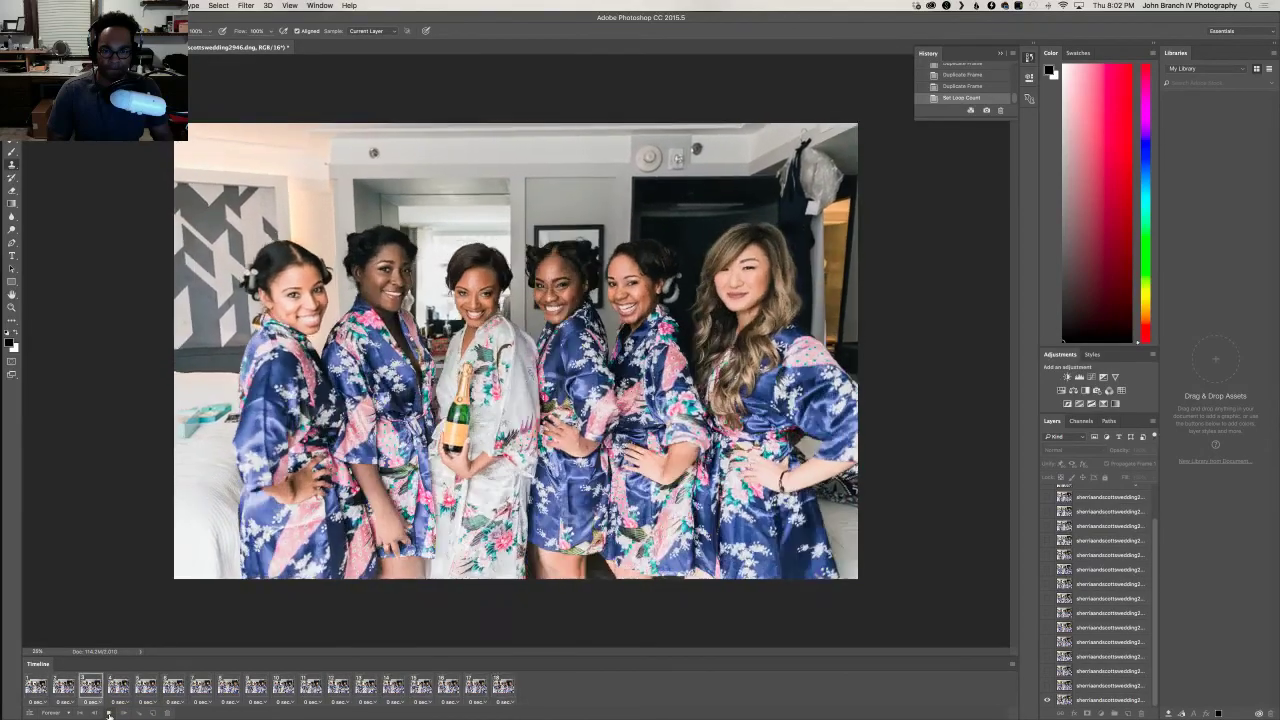
{"action": "left_click", "coordinate": [108, 713]}
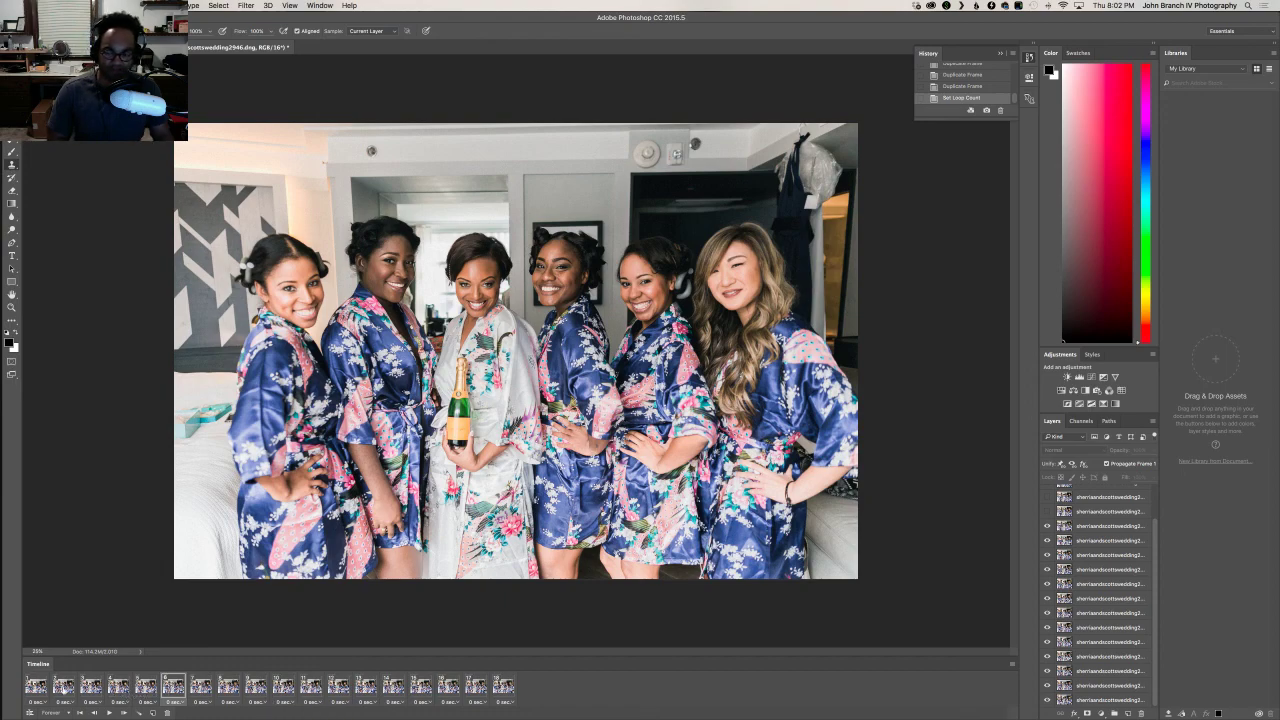
- Select all frames from 1 through 18 and set their frame delay to 0.2 seconds
{"action": "left_click", "coordinate": [36, 686]}
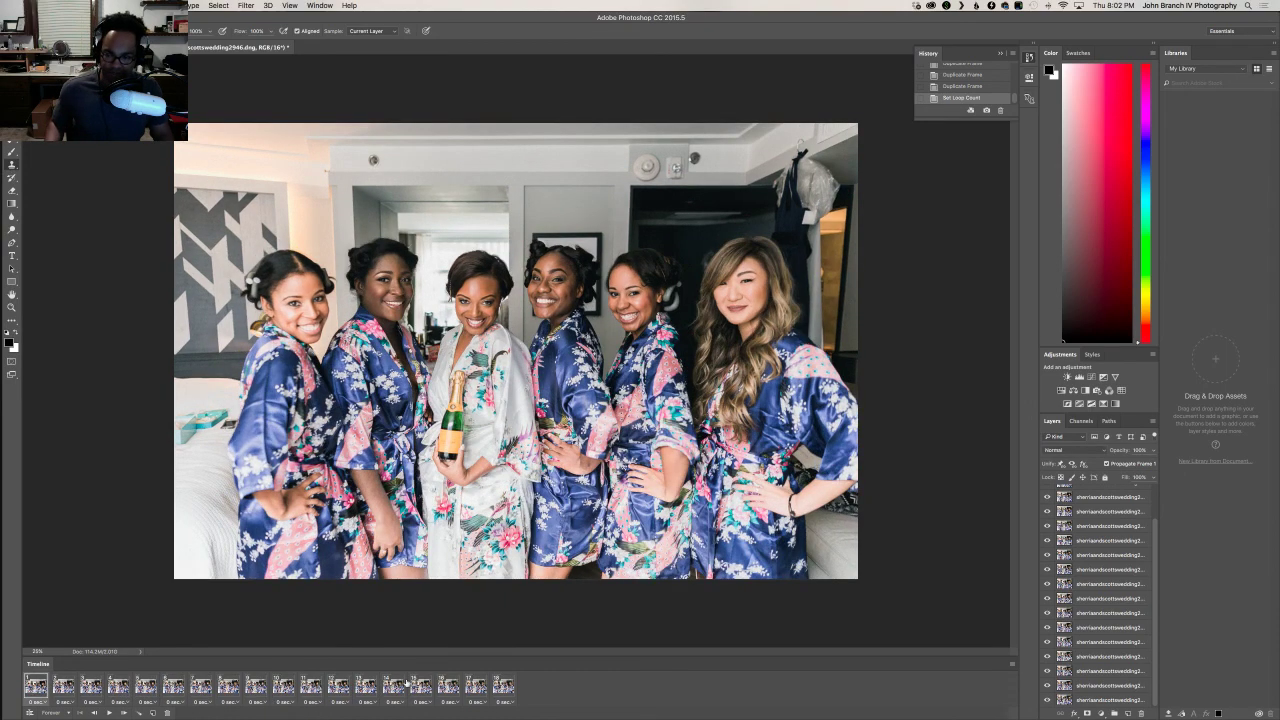
{"action": "left_click", "coordinate": [504, 690], "text": "shift"}
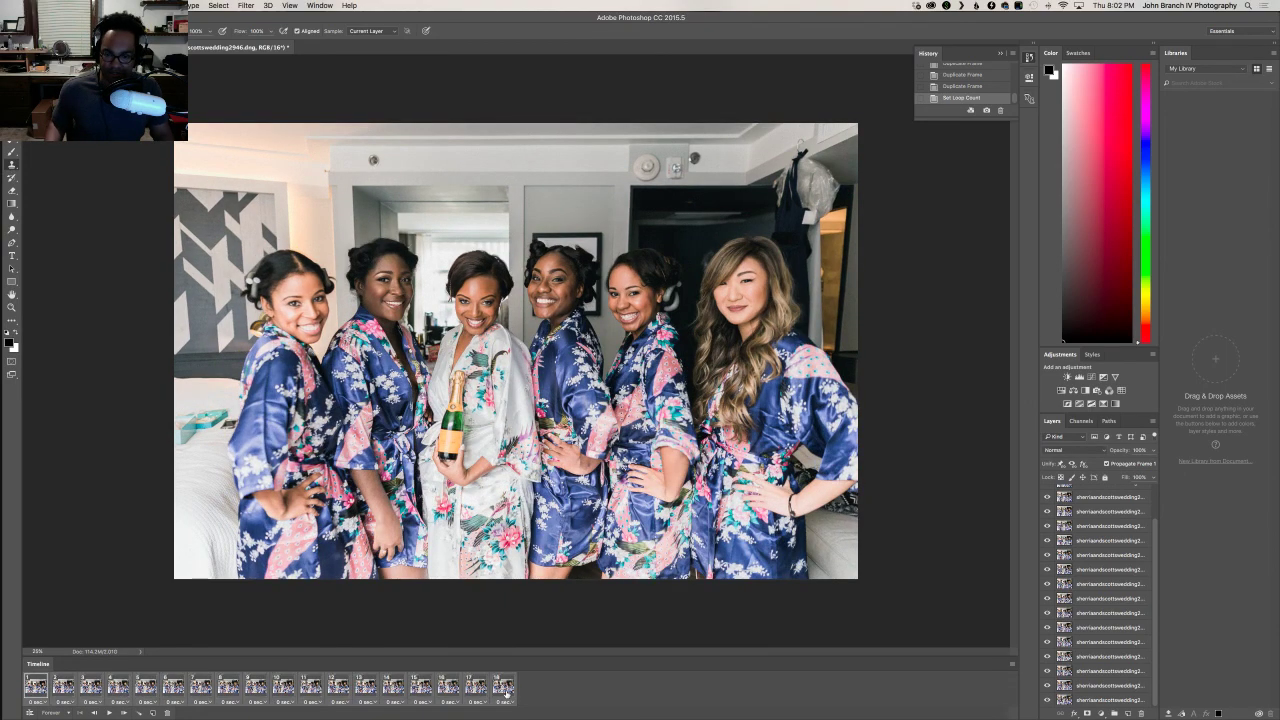
{"action": "left_click", "coordinate": [44, 704]}
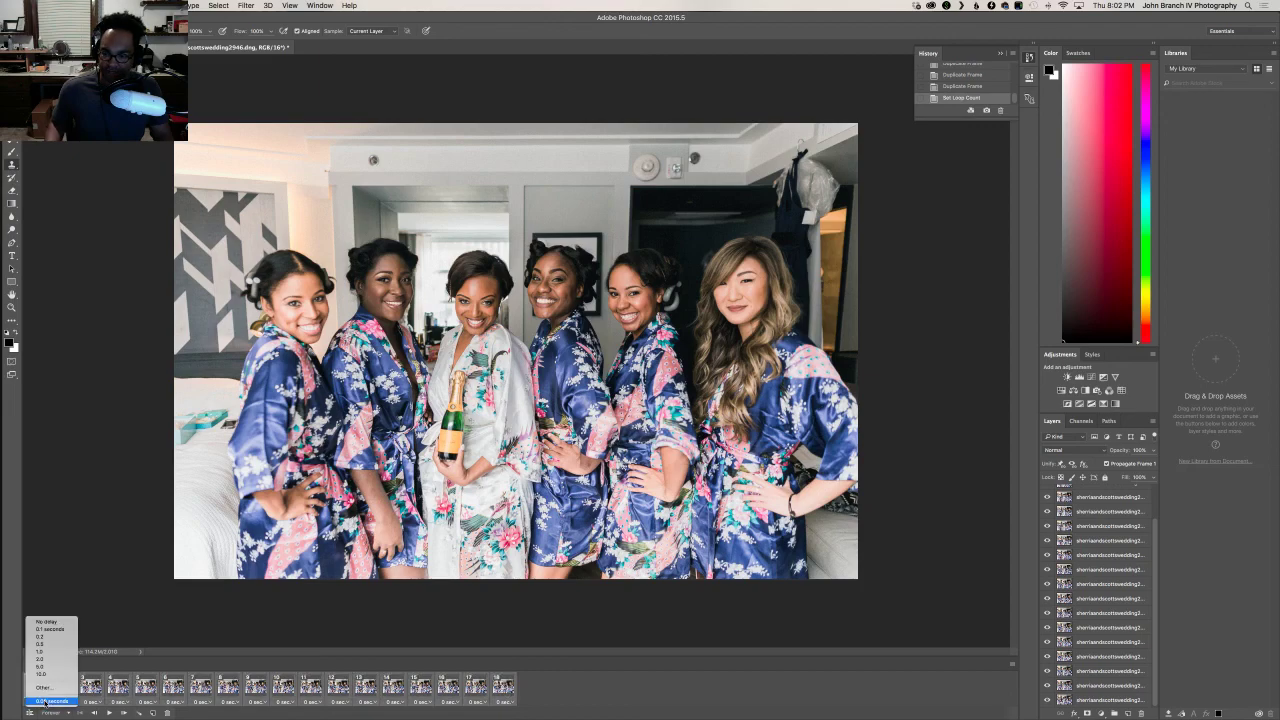
{"action": "left_click", "coordinate": [62, 637]}
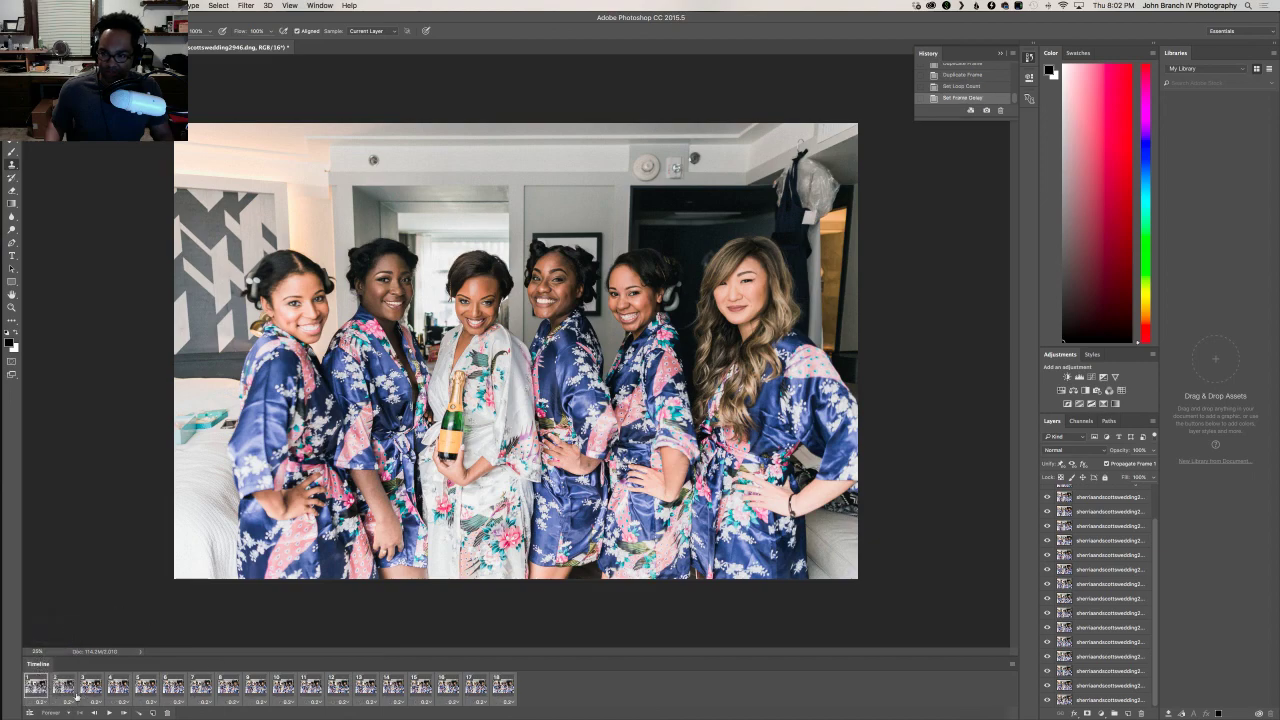
- Try a custom delay of 0.3 seconds on all the selected frames and play the animation
{"action": "left_click", "coordinate": [46, 703]}
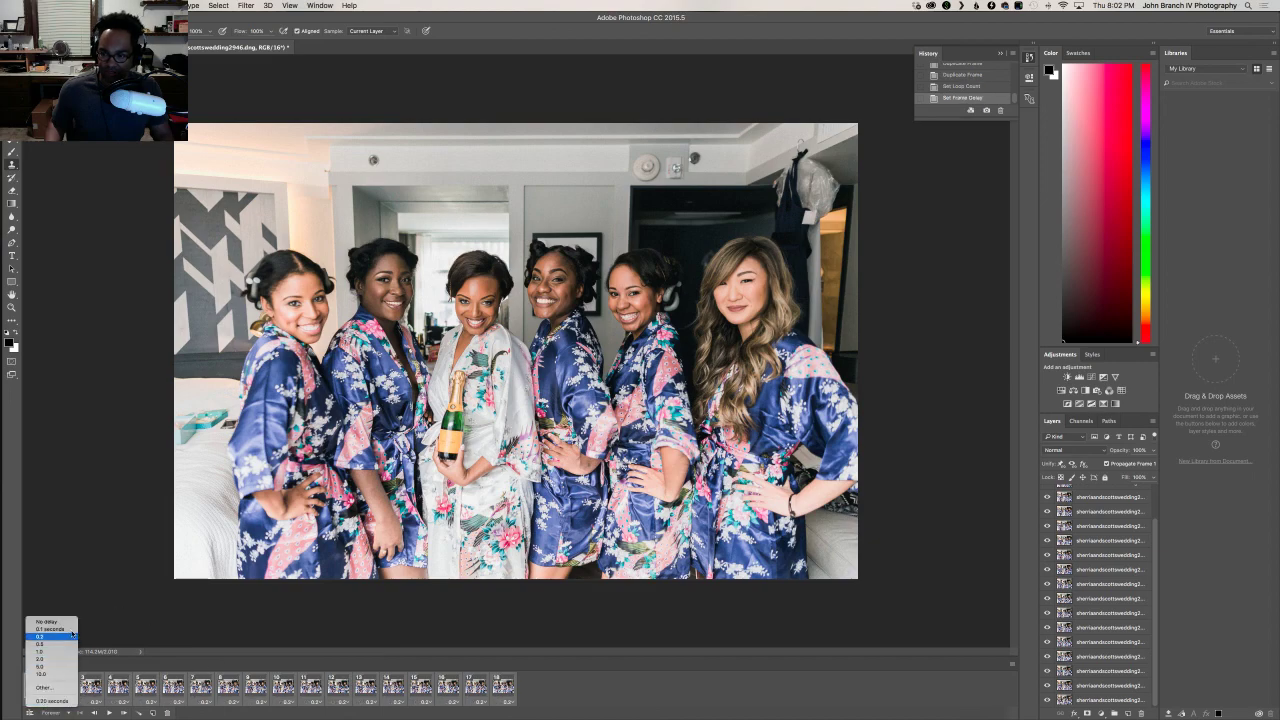
{"action": "left_click", "coordinate": [45, 692]}
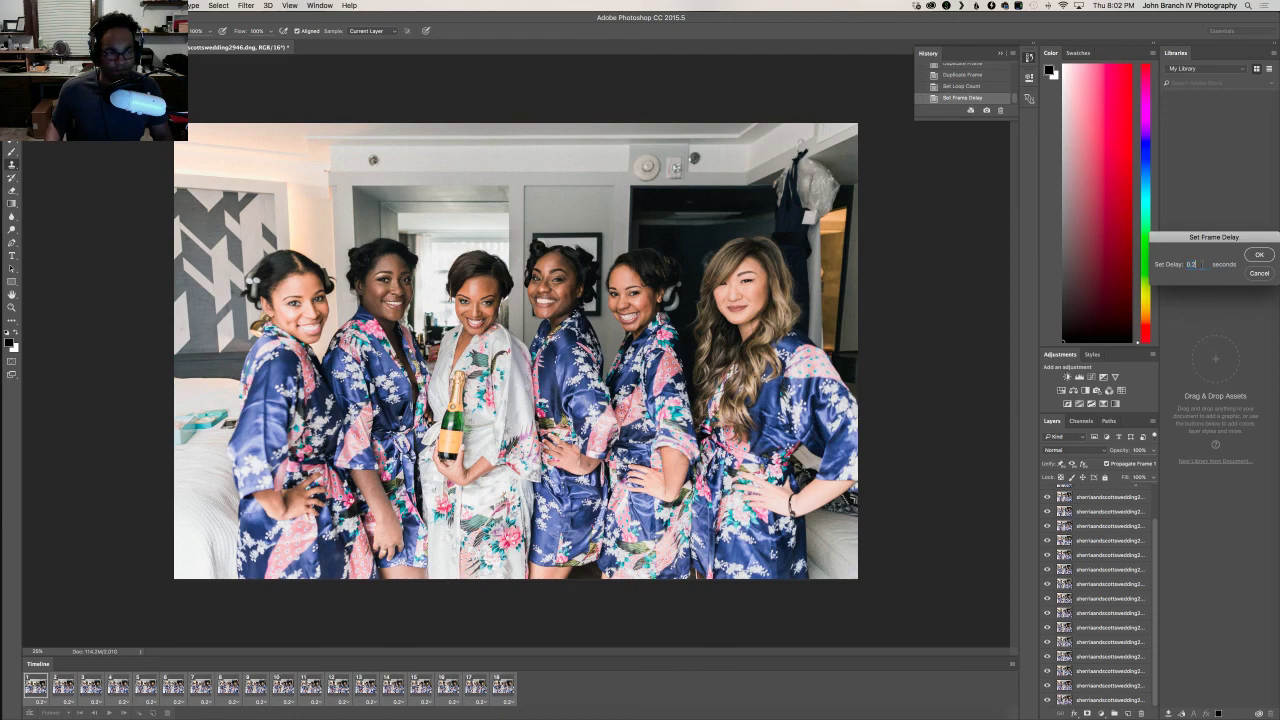
{"action": "type", "text": "0.3"}
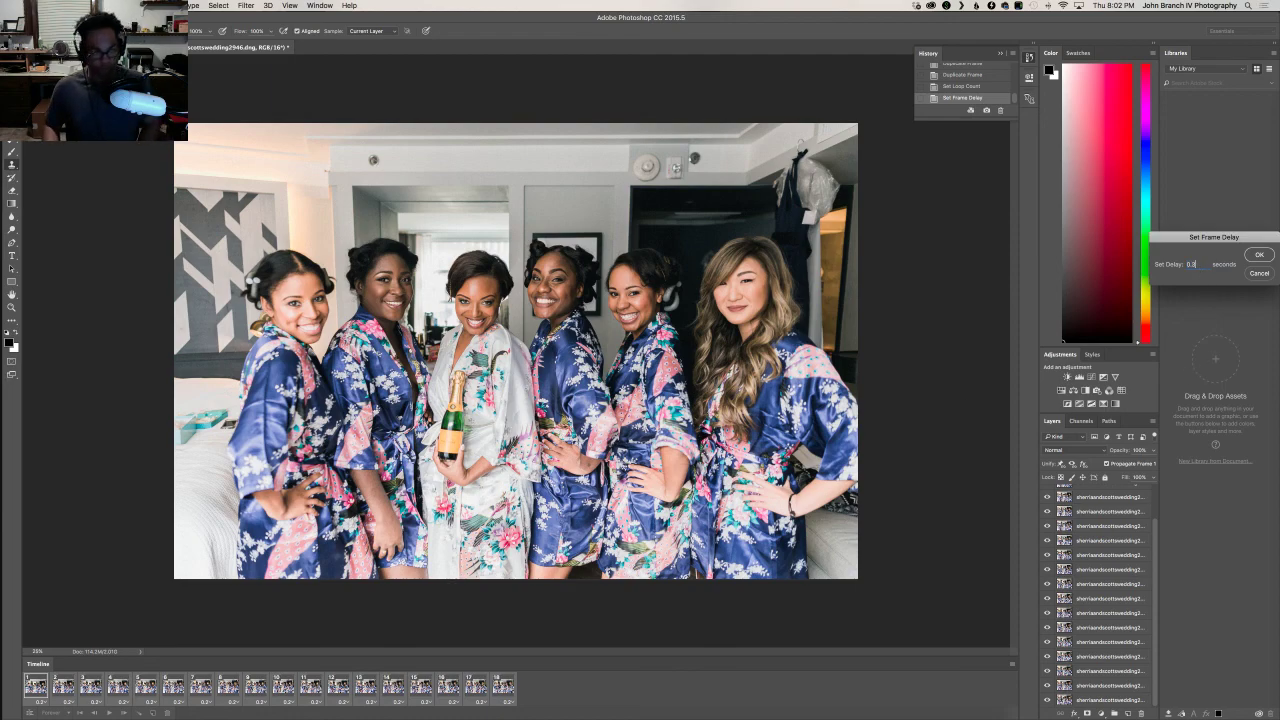
{"action": "left_click", "coordinate": [1259, 257]}
{"action": "left_click", "coordinate": [110, 713]}
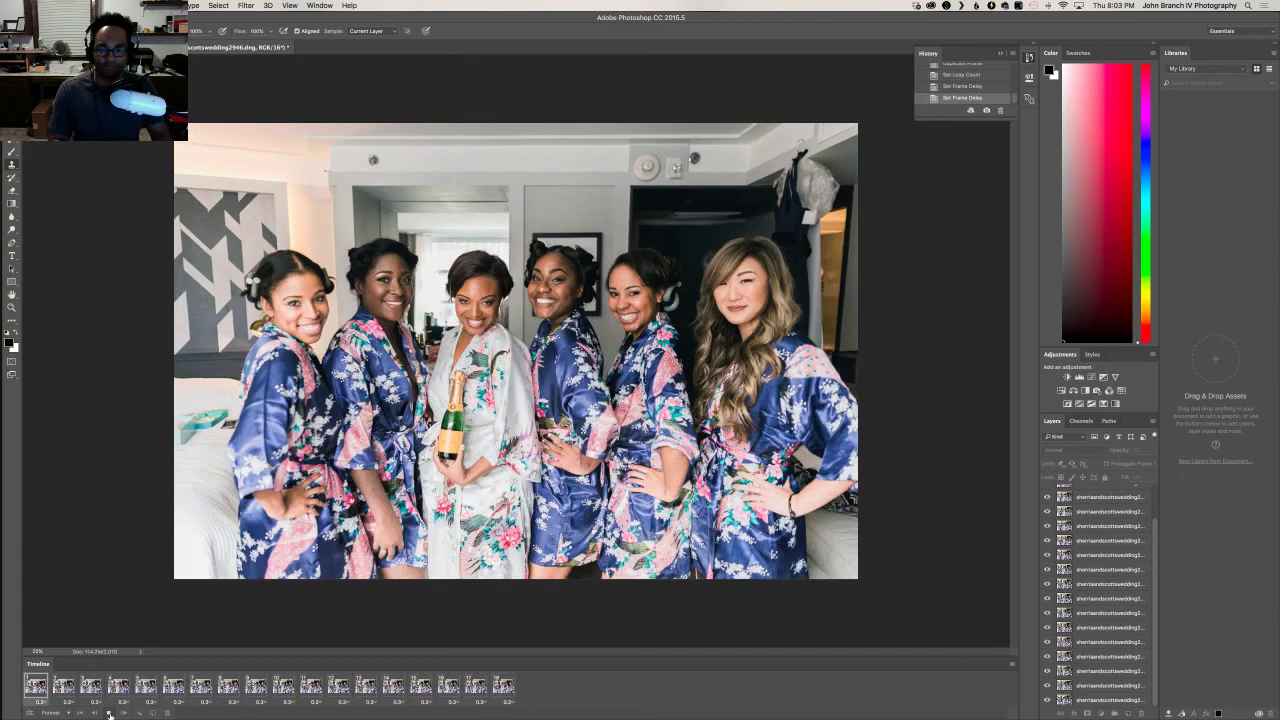
- Try a 0.1 second delay on all 18 frames, then play the animation and stop it
{"action": "left_click", "coordinate": [30, 688]}
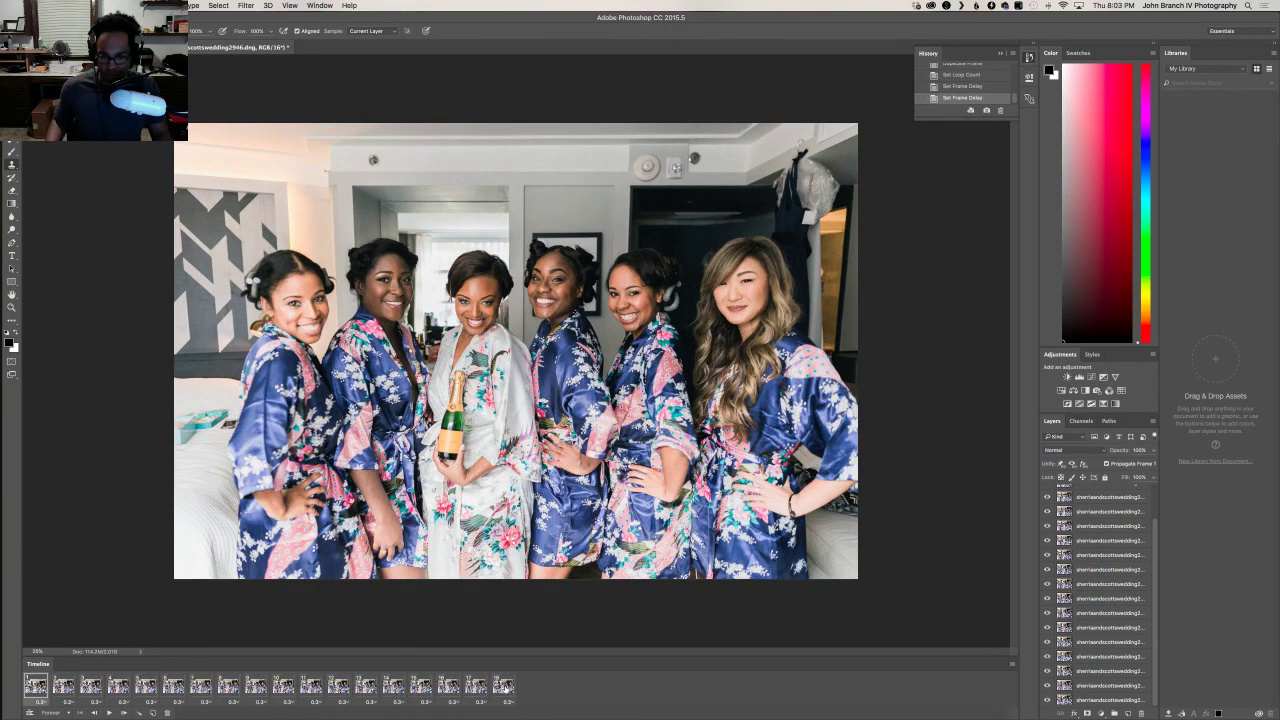
{"action": "left_click", "coordinate": [57, 703]}
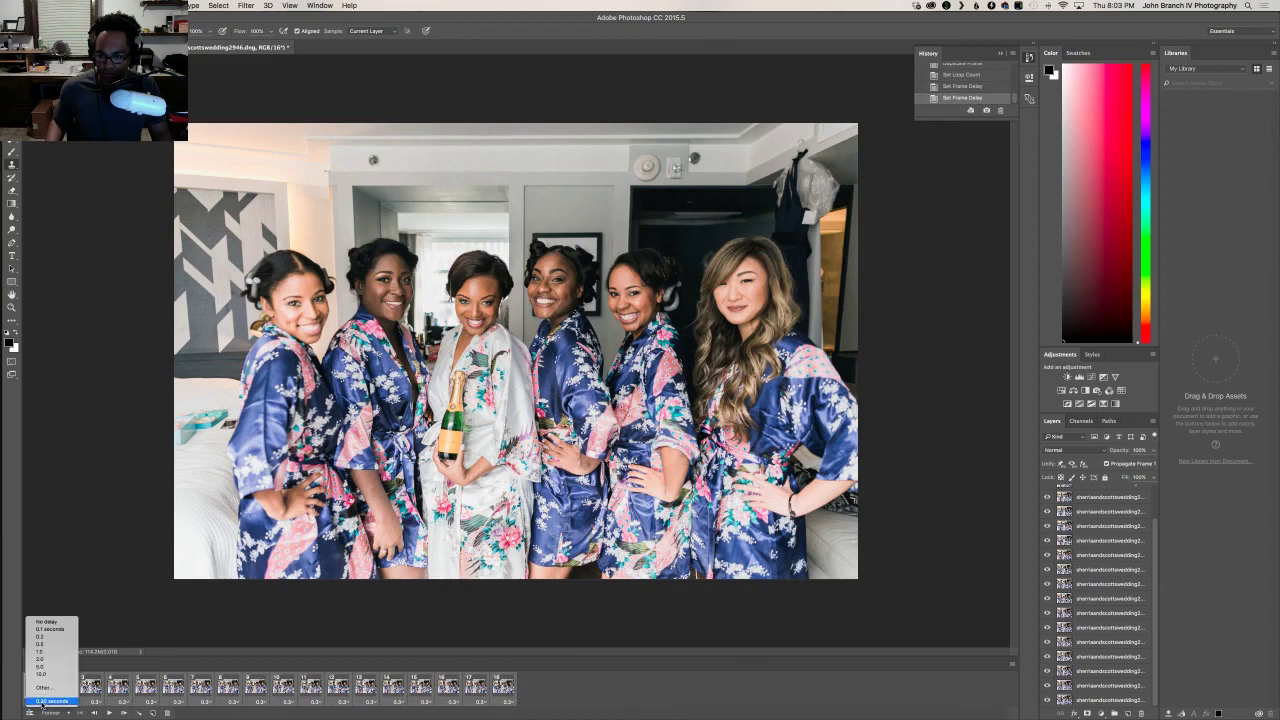
{"action": "left_click", "coordinate": [54, 631]}
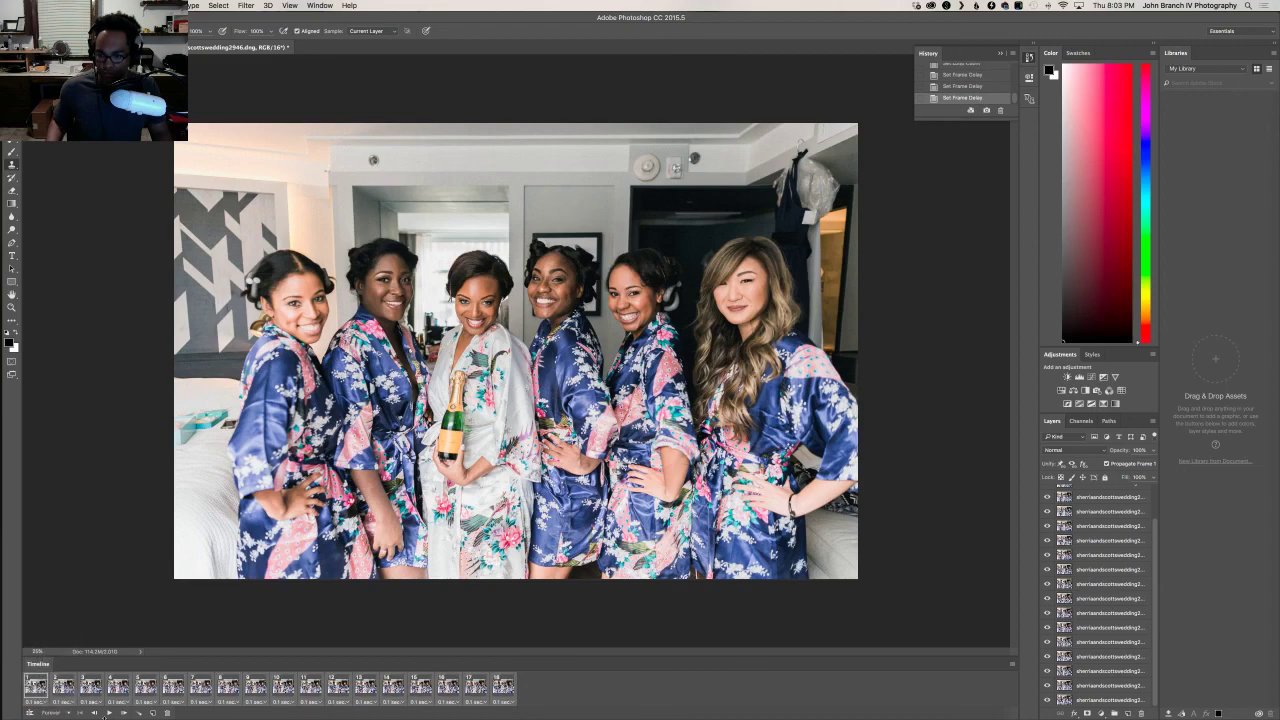
{"action": "left_click", "coordinate": [109, 713]}
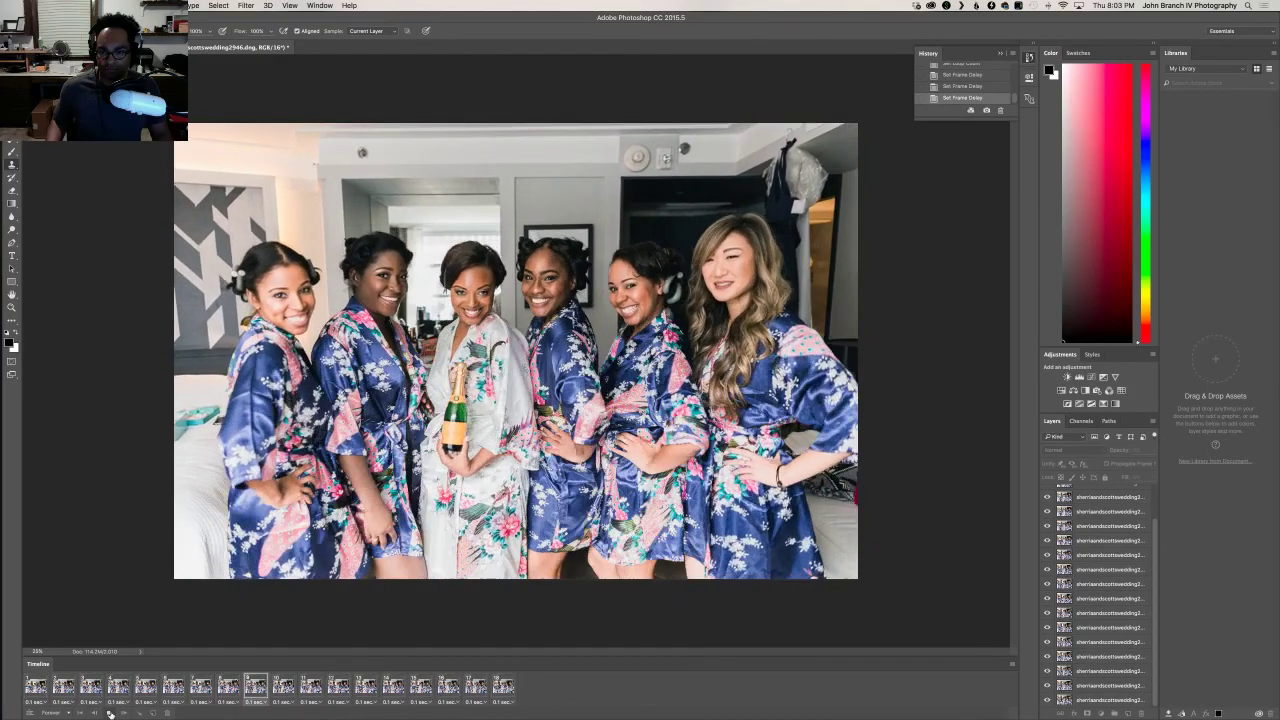
{"action": "left_click", "coordinate": [110, 713]}
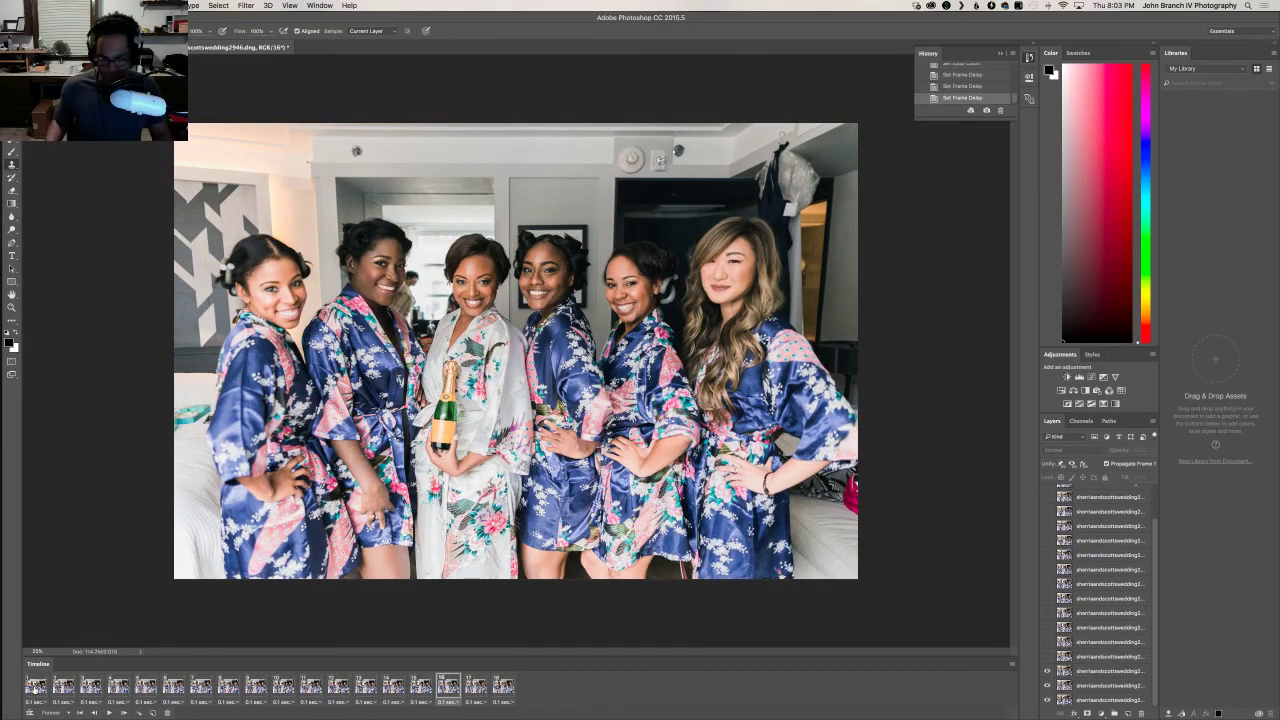
- Select all 18 frames, set their delay to 0.2 seconds, and preview the animation before returning to frame 1
{"action": "left_click", "coordinate": [36, 687]}
{"action": "left_click", "coordinate": [497, 690], "text": "shift"}
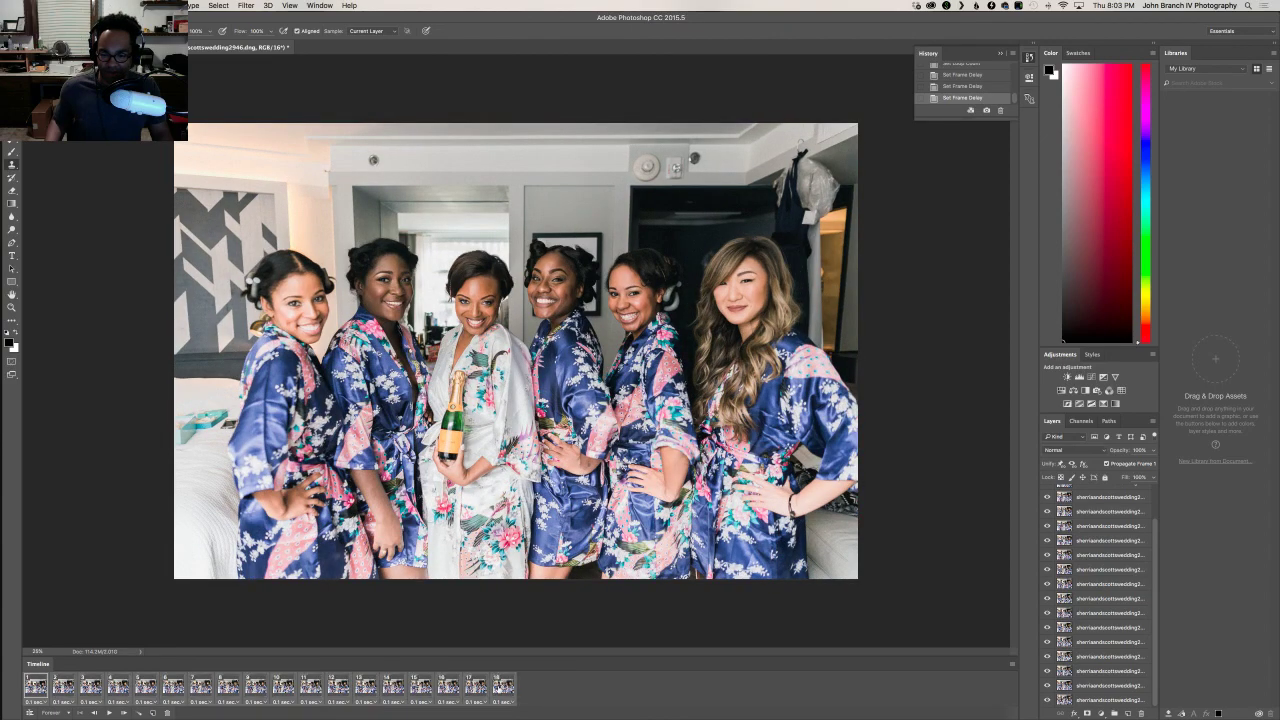
{"action": "left_click", "coordinate": [56, 701]}
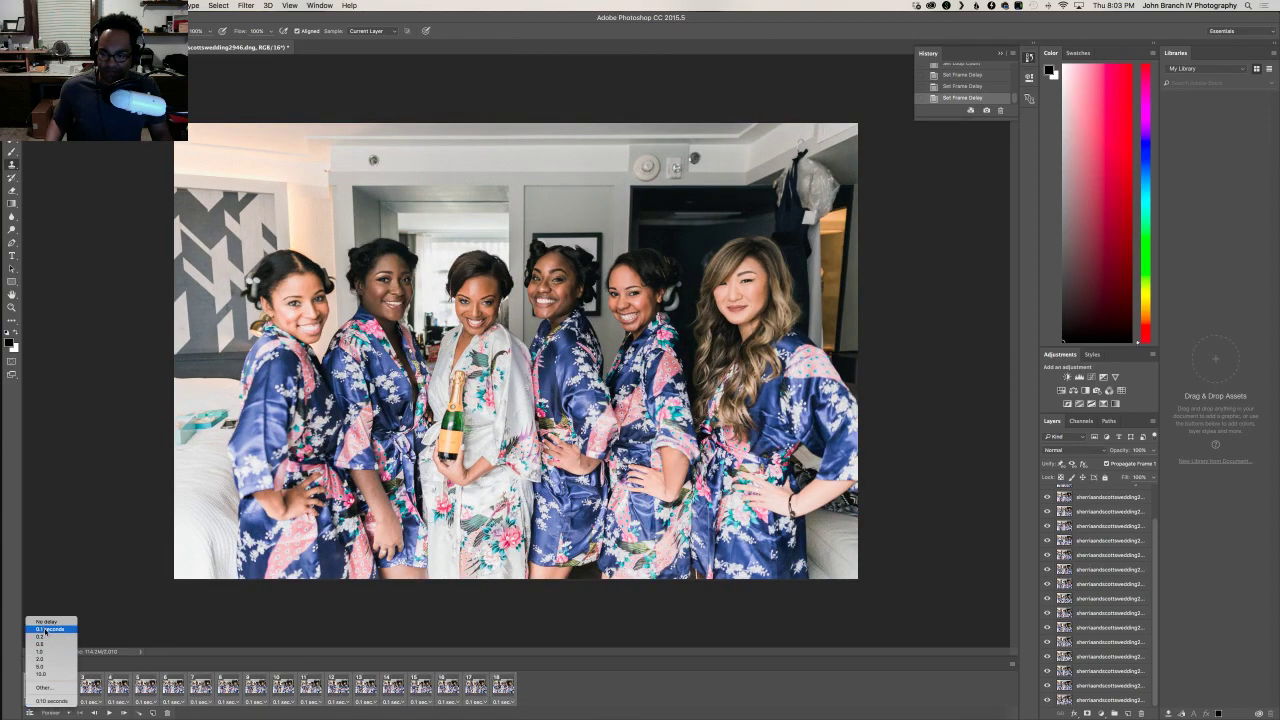
{"action": "left_click", "coordinate": [96, 667]}
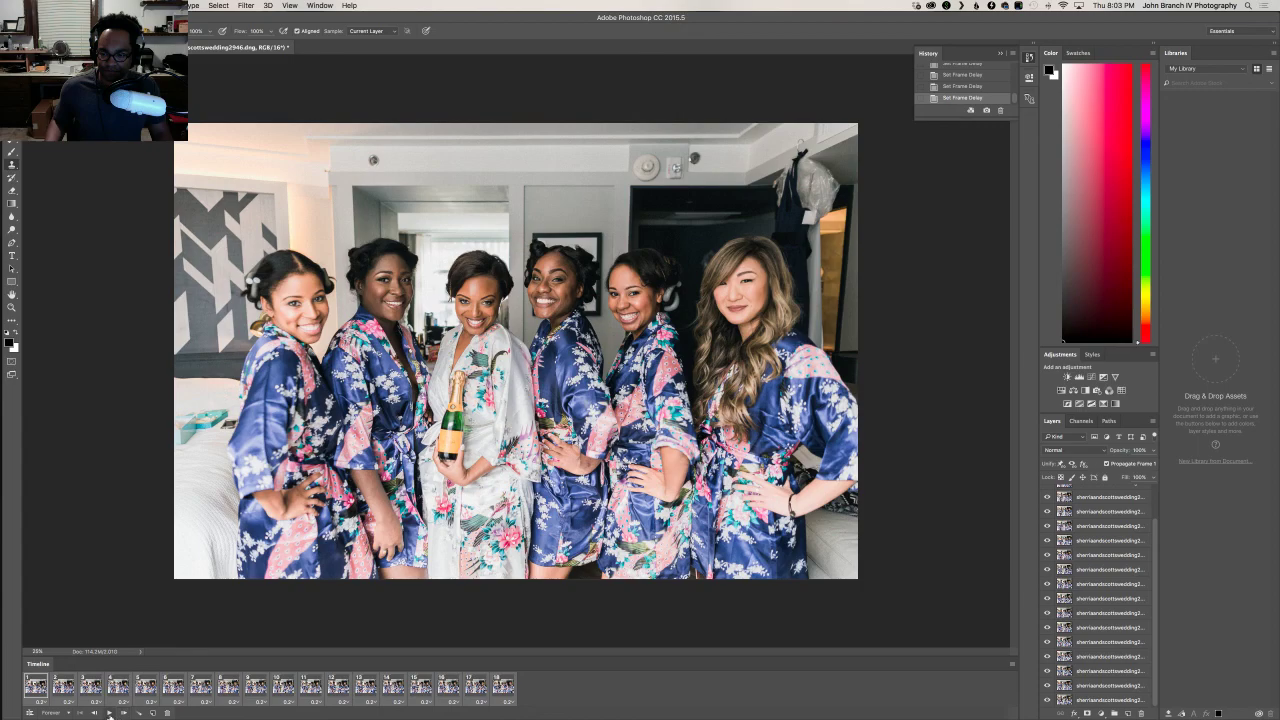
{"action": "left_click", "coordinate": [109, 713]}
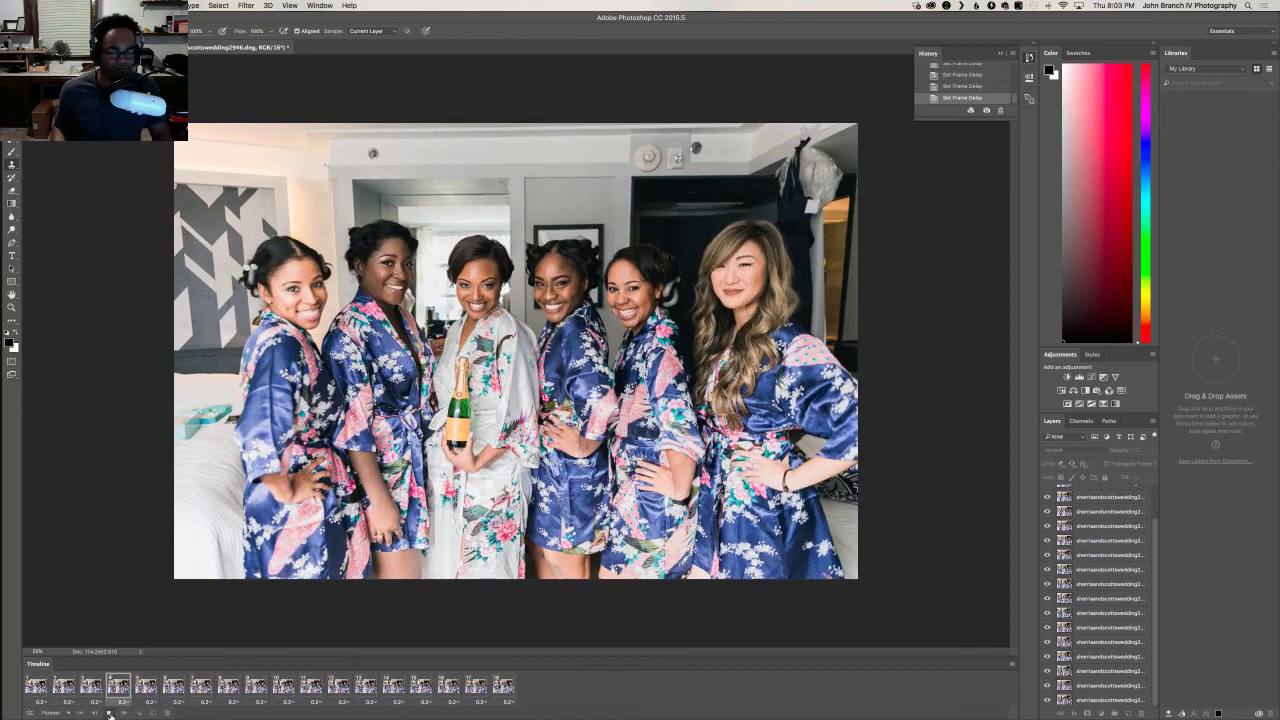
{"action": "left_click", "coordinate": [110, 713]}
{"action": "left_click", "coordinate": [37, 688]}
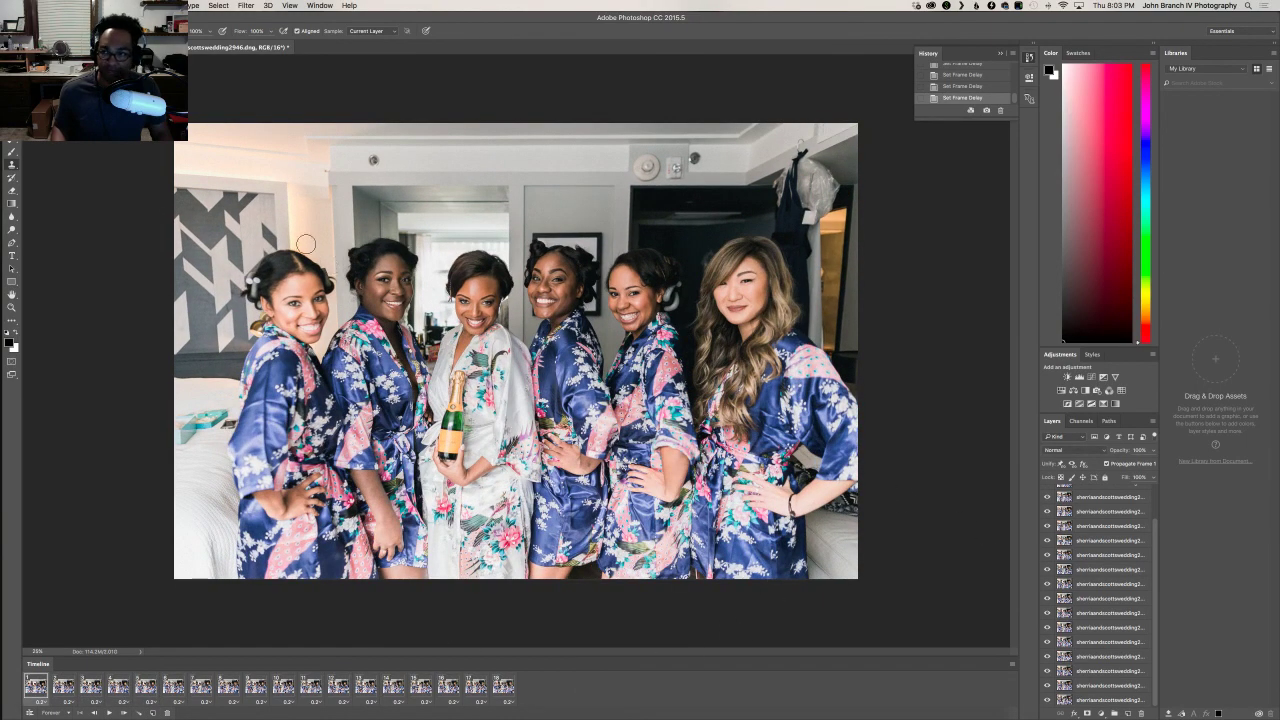
- Open the animation in the Save for Web (Legacy) export and fit the full image in the preview
{"action": "left_click", "coordinate": [95, 5]}
{"action": "mouse_move", "coordinate": [94, 153]}
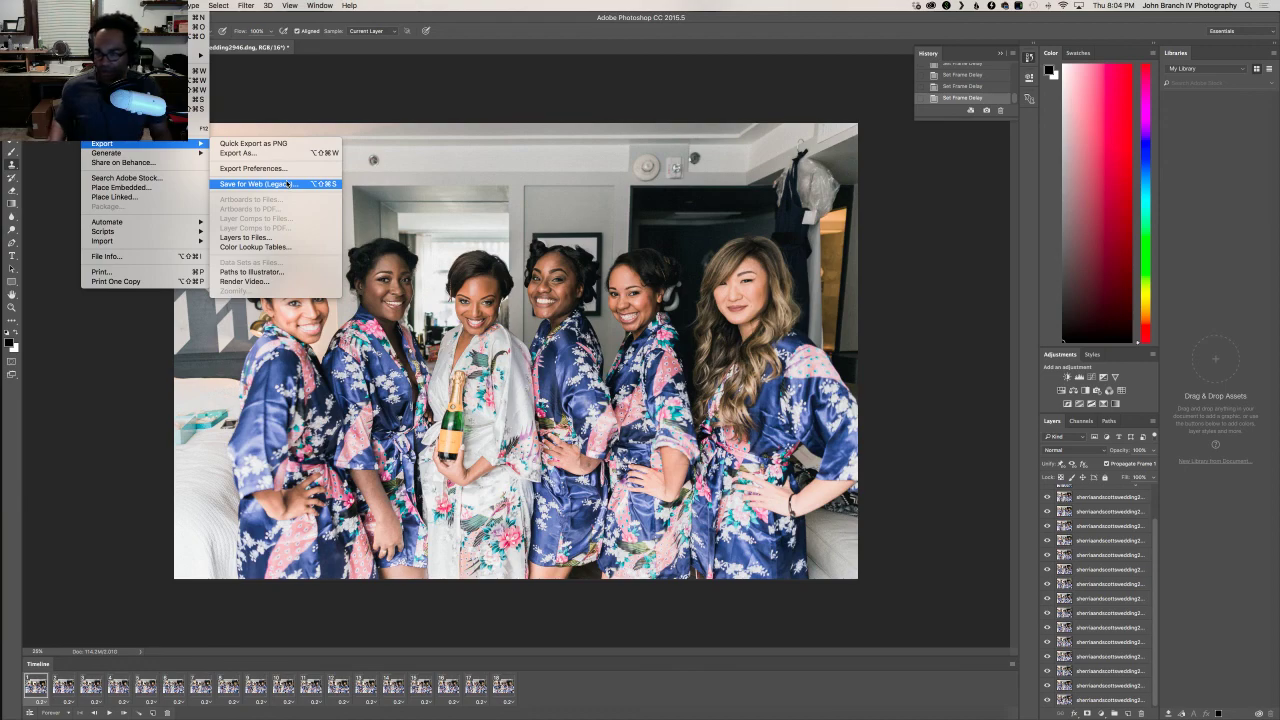
{"action": "left_click", "coordinate": [288, 184]}
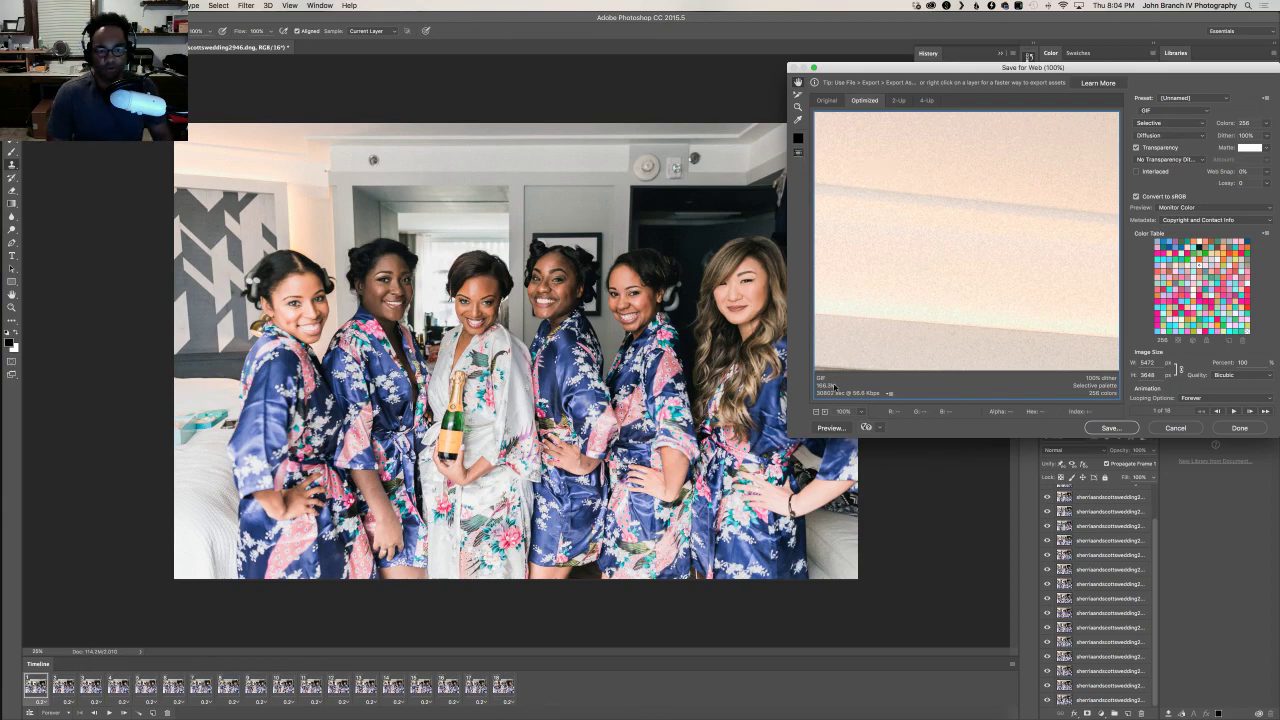
{"action": "left_click", "coordinate": [816, 412]}
{"action": "left_click", "coordinate": [816, 412]}
{"action": "left_click", "coordinate": [816, 412]}
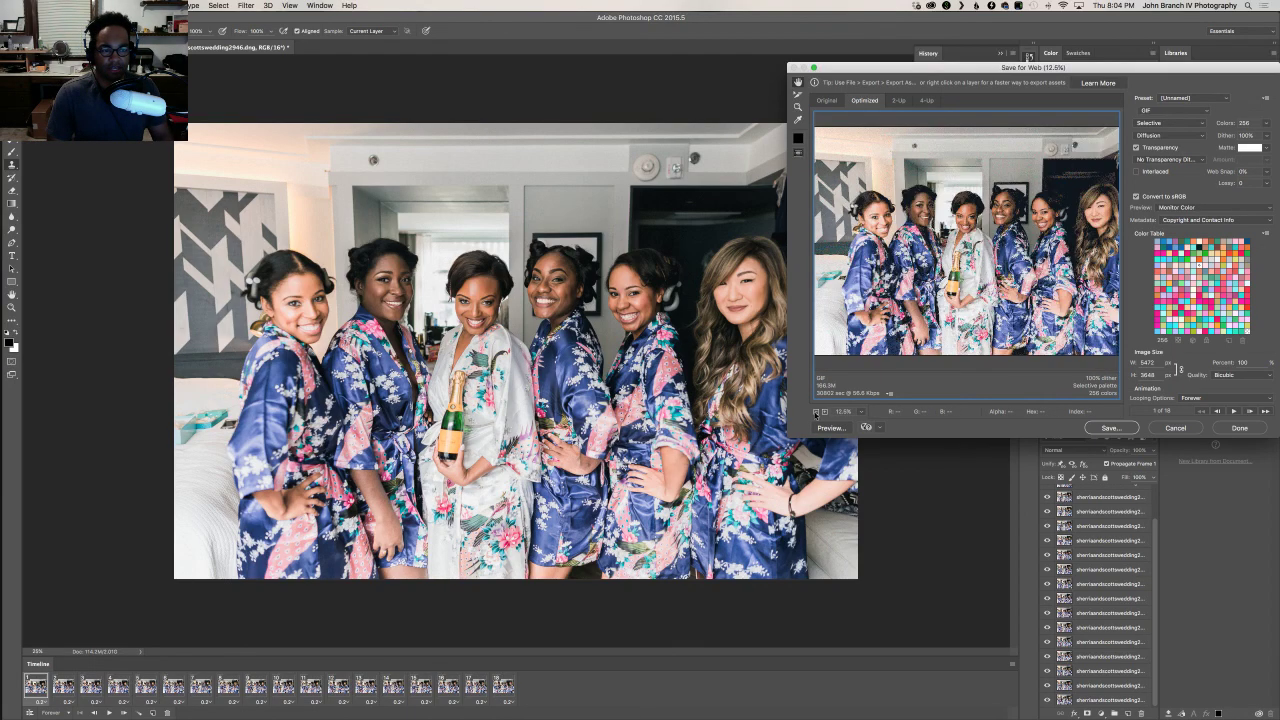
{"action": "left_click", "coordinate": [816, 412]}
{"action": "left_click", "coordinate": [825, 412]}
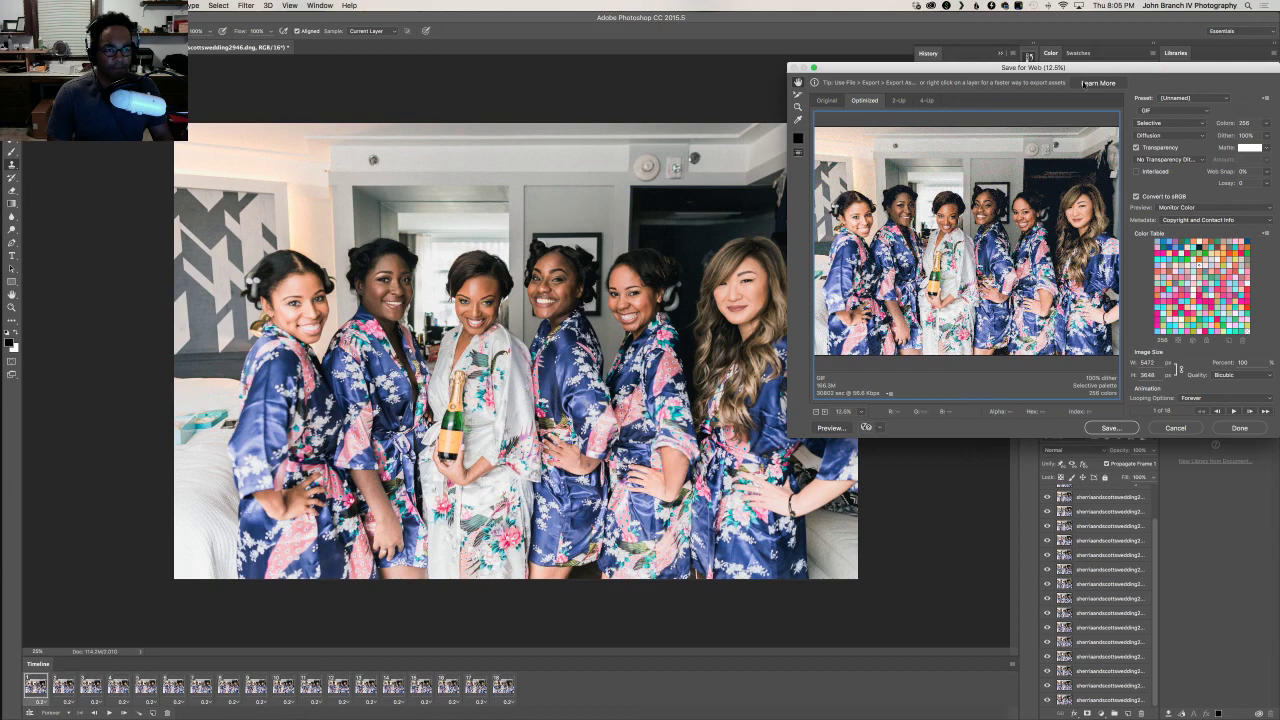
- Scale the exported GIF to 25 percent and play its animation preview
{"action": "left_click_drag", "start_coordinate": [1090, 71], "coordinate": [1039, 71]}
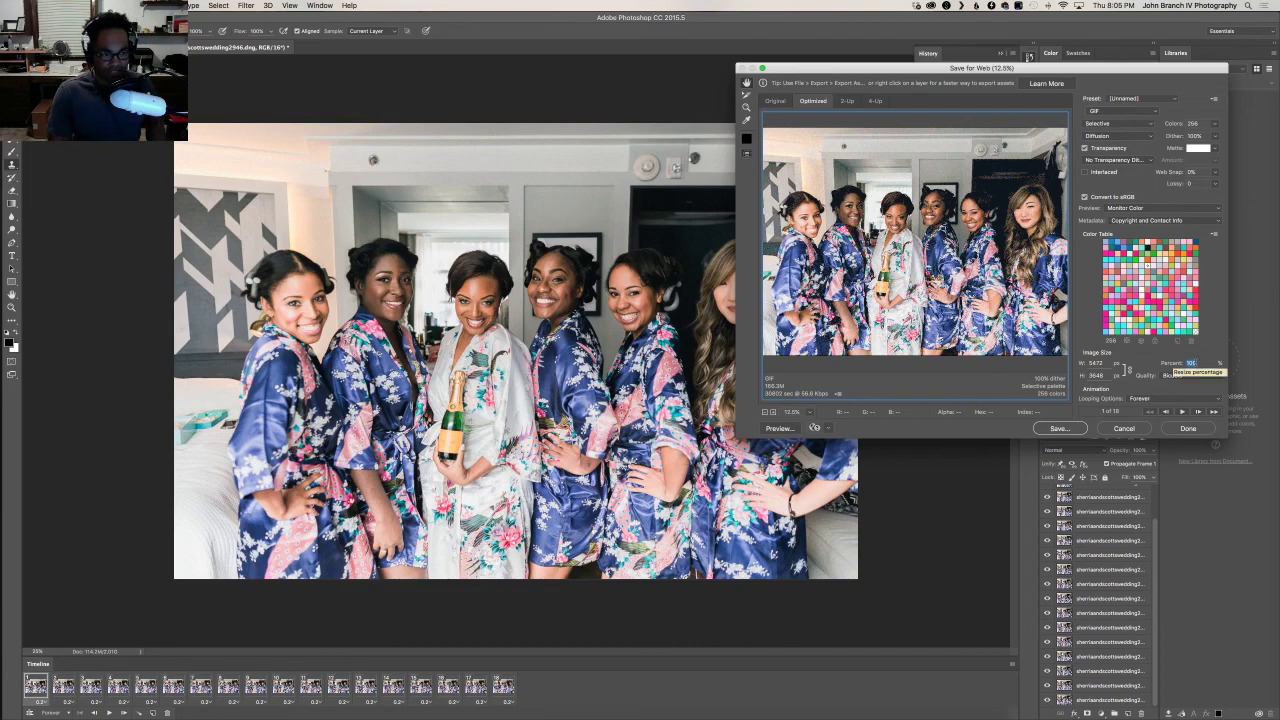
{"action": "type", "text": "25"}
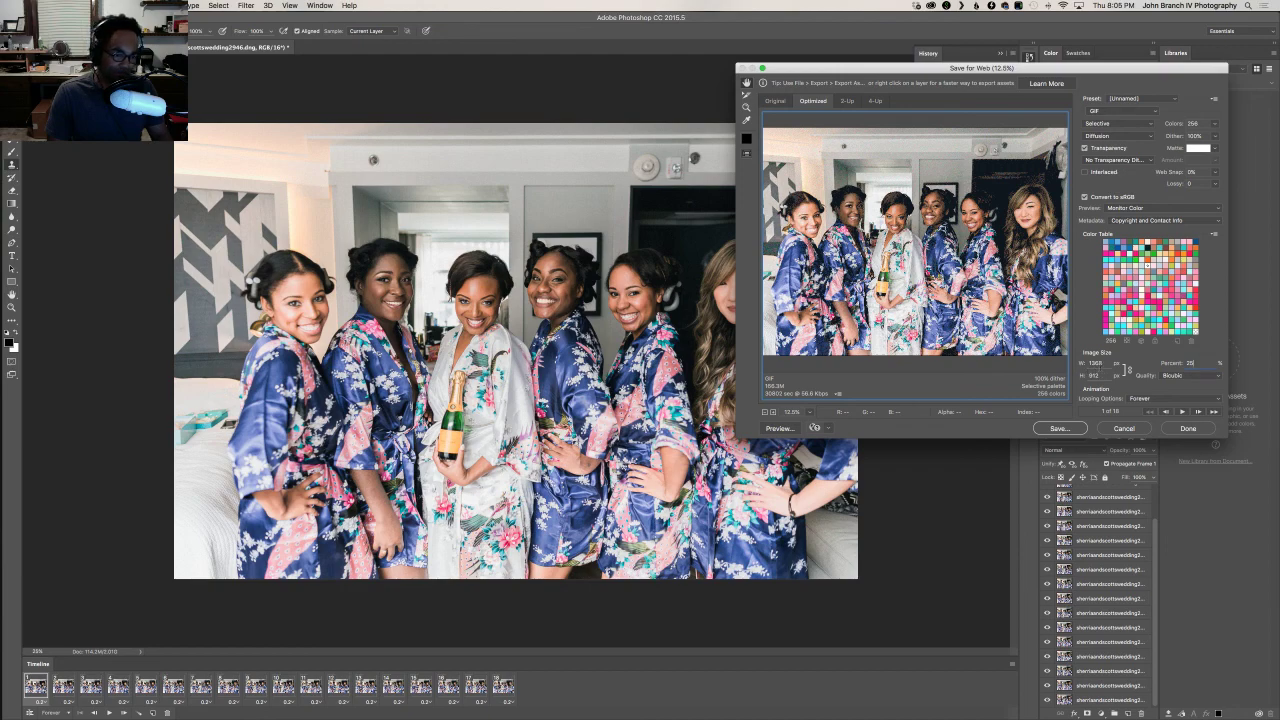
{"action": "left_click", "coordinate": [1181, 412]}
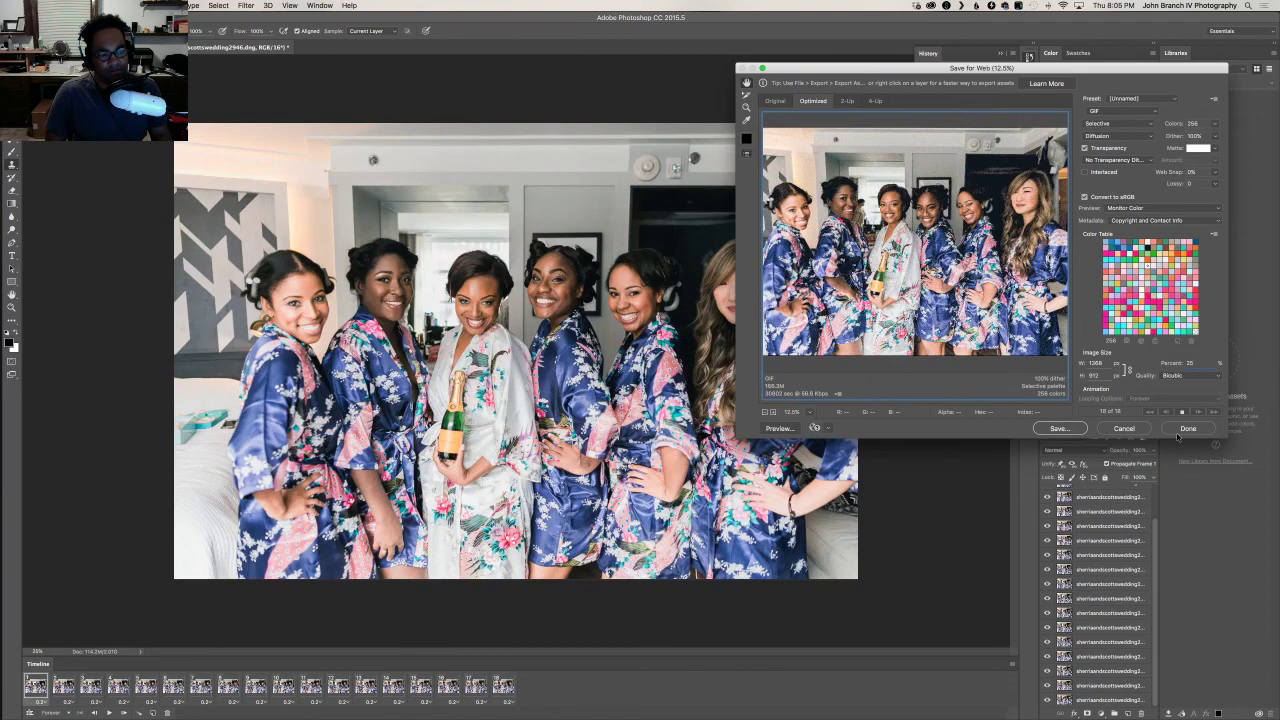
- Start saving the optimized GIF and choose the couple's folder inside Weddings as the destination
{"action": "left_click", "coordinate": [1068, 429]}
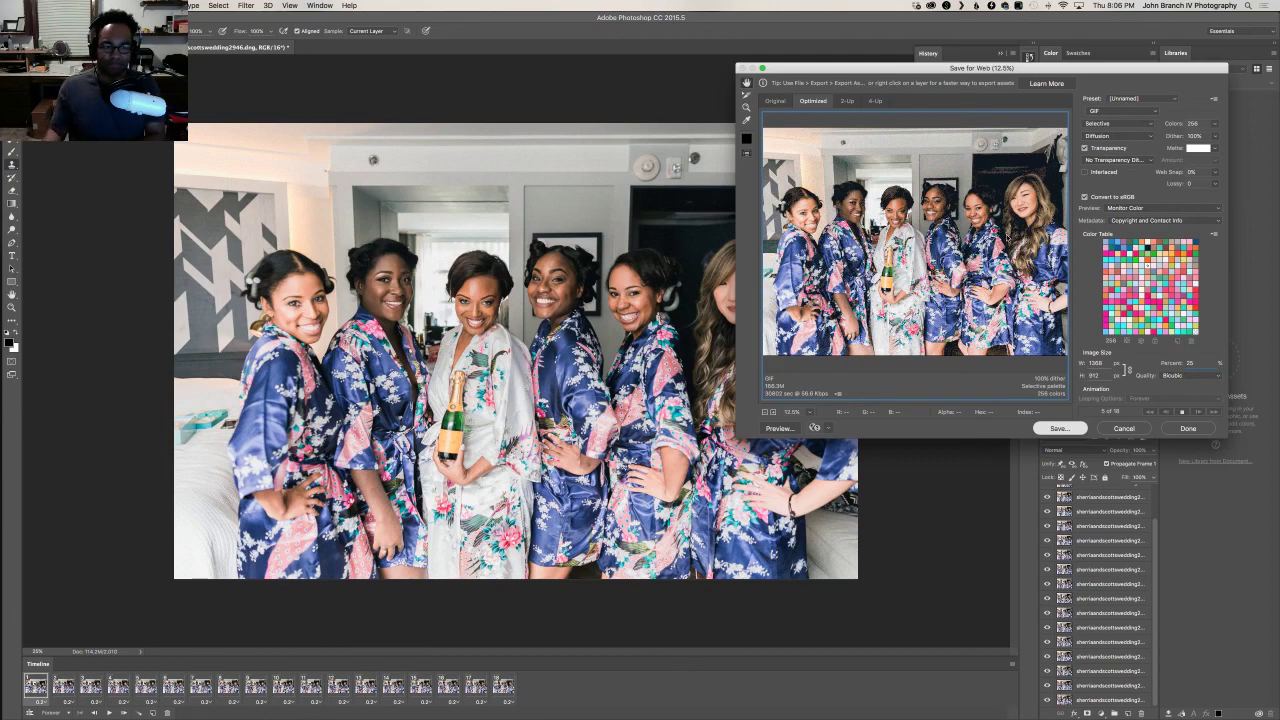
{"action": "key", "text": "Return"}
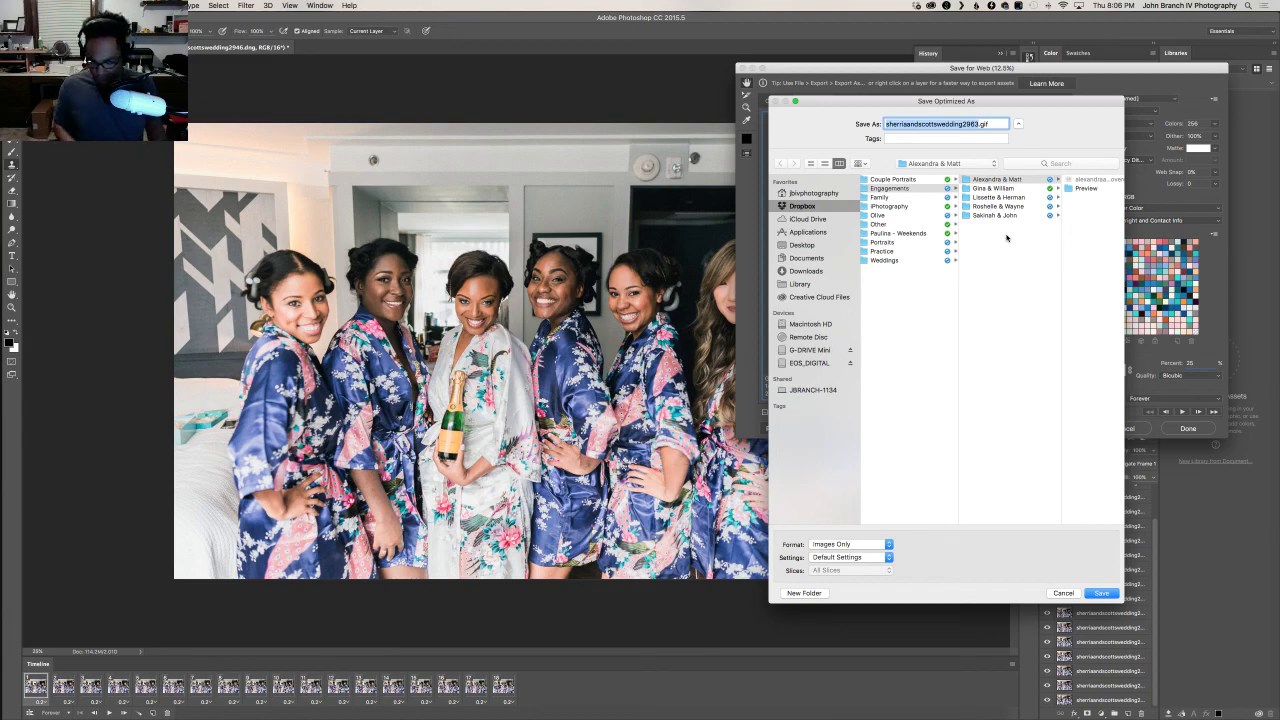
{"action": "left_click", "coordinate": [902, 260]}
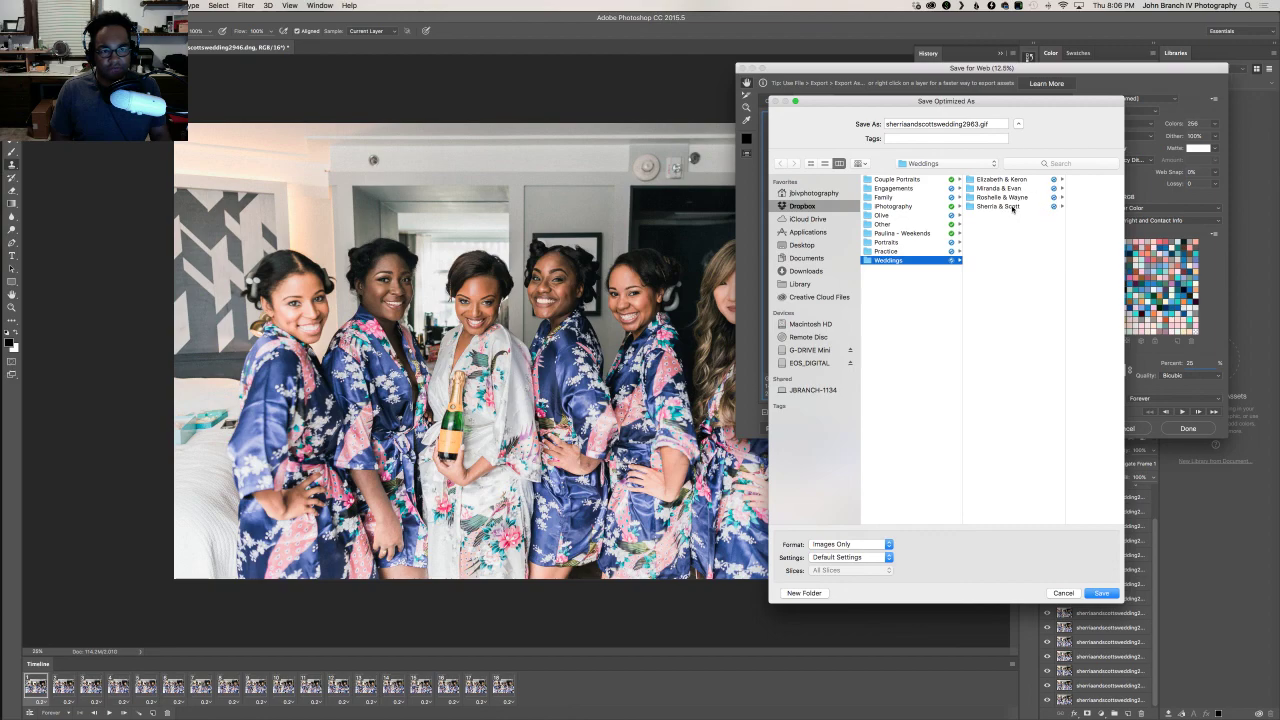
{"action": "left_click", "coordinate": [1012, 207]}
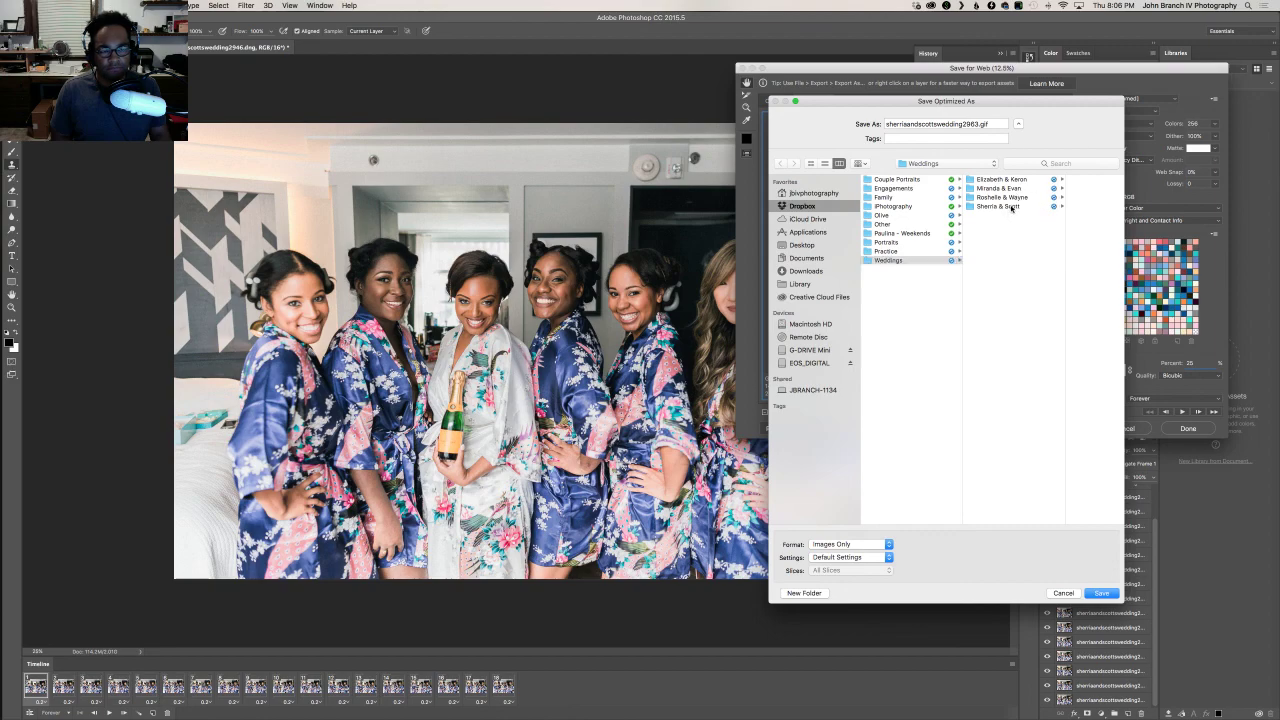
{"action": "left_click", "coordinate": [980, 124]}
{"action": "key", "text": "BackSpace"}
{"action": "key", "text": "BackSpace"}
{"action": "key", "text": "BackSpace"}
{"action": "key", "text": "BackSpace"}
{"action": "type", "text": "3963"}
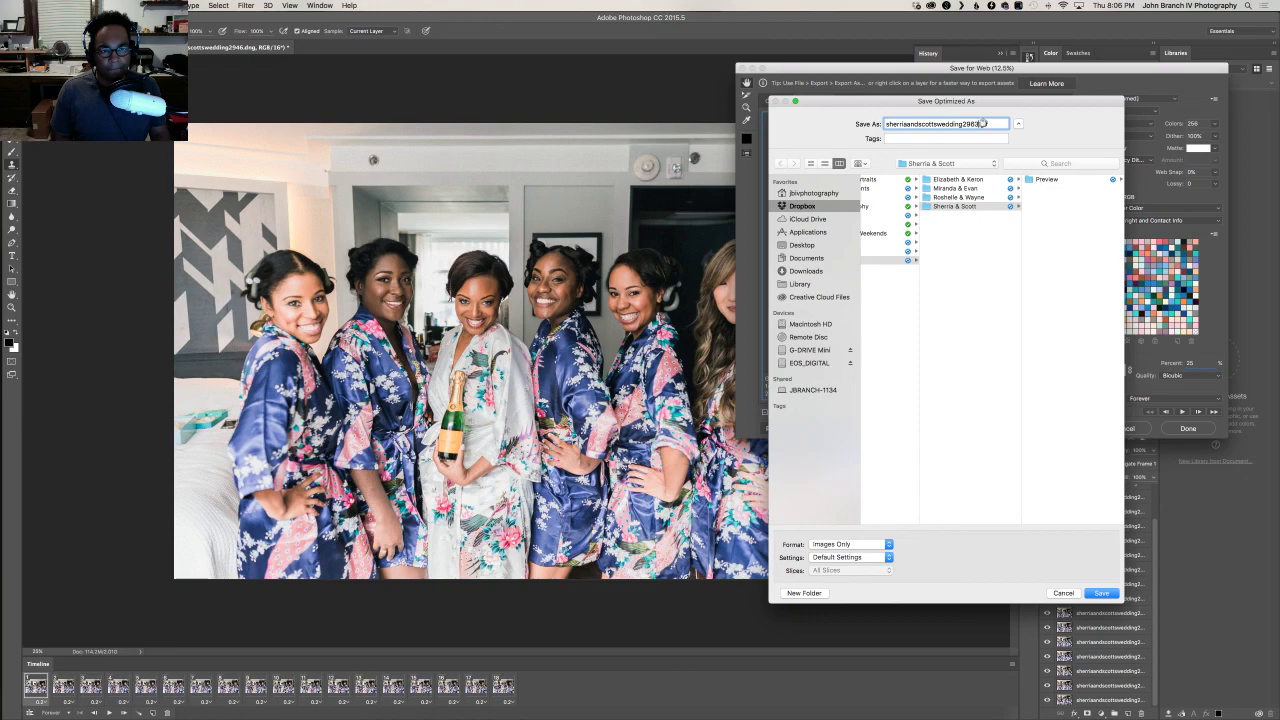
{"action": "left_click_drag", "start_coordinate": [987, 124], "coordinate": [891, 127]}
{"action": "left_click", "coordinate": [975, 124]}
{"action": "left_click_drag", "start_coordinate": [978, 124], "coordinate": [884, 128]}
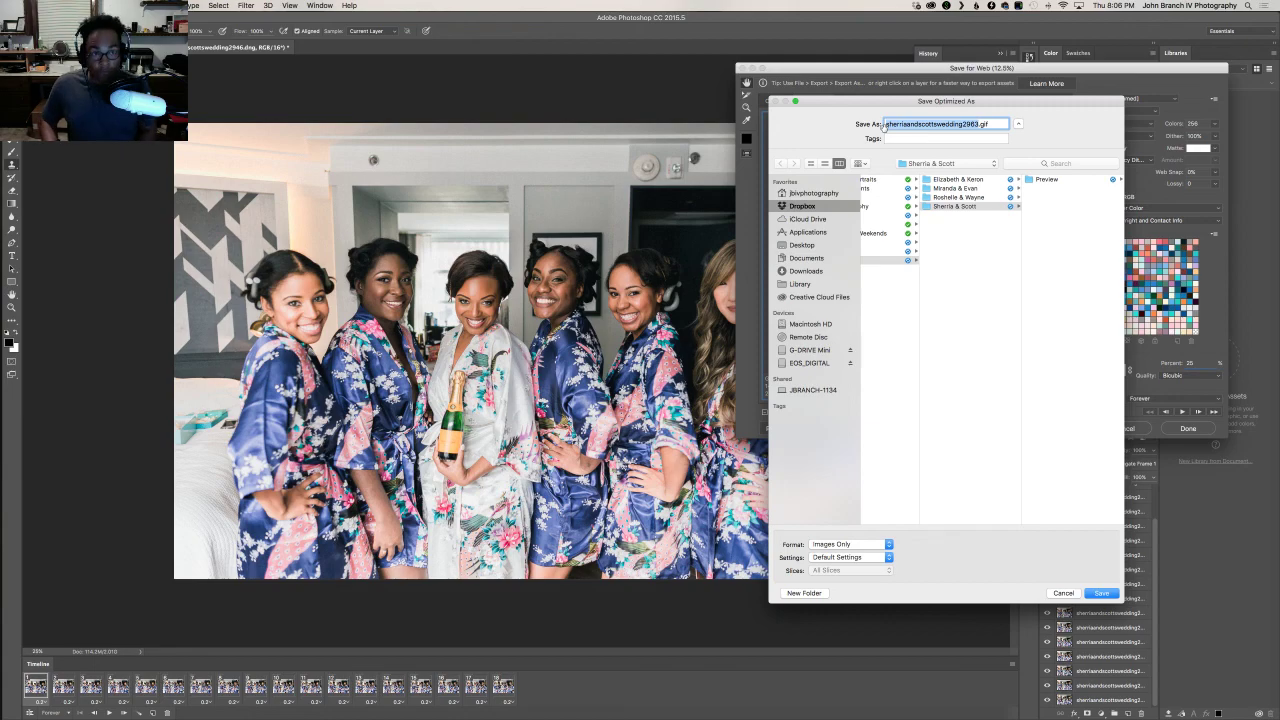
- Replace the number at the end of the file name with bridesmaids1 and save the GIF
{"action": "left_click", "coordinate": [977, 124]}
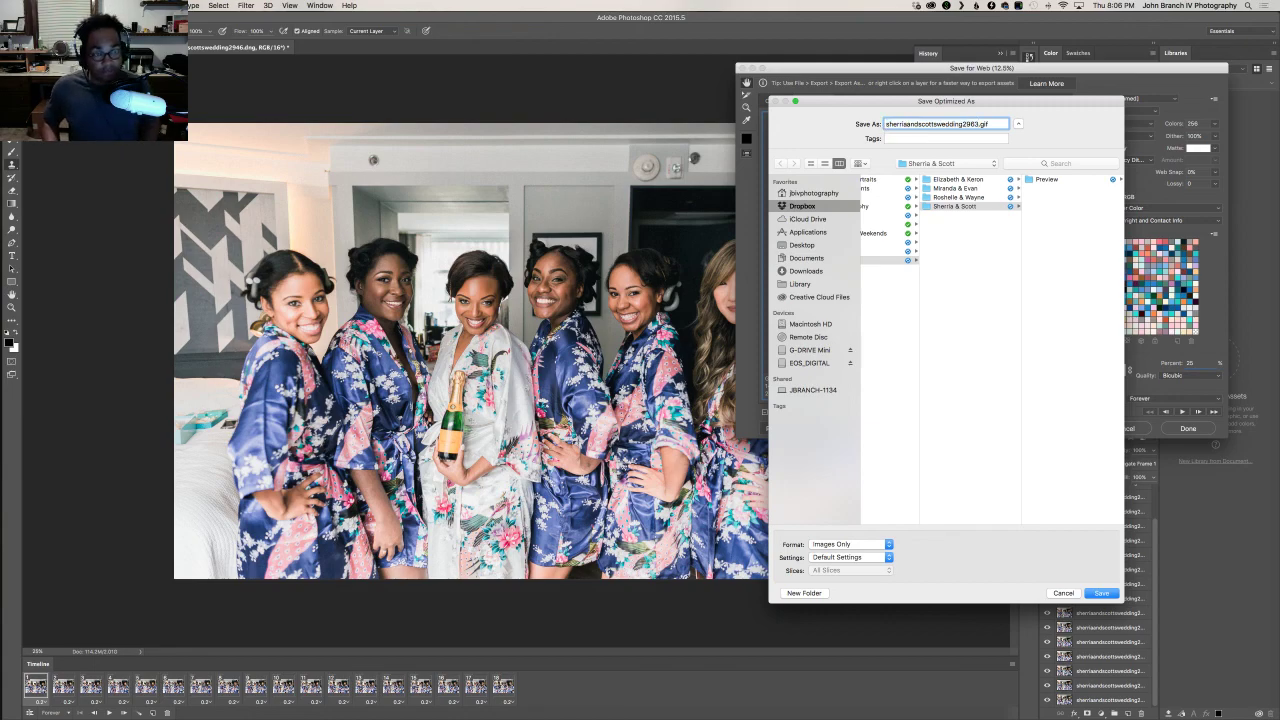
{"action": "key", "text": "BackSpace"}
{"action": "key", "text": "BackSpace"}
{"action": "key", "text": "BackSpace"}
{"action": "key", "text": "BackSpace"}
{"action": "type", "text": "brides"}
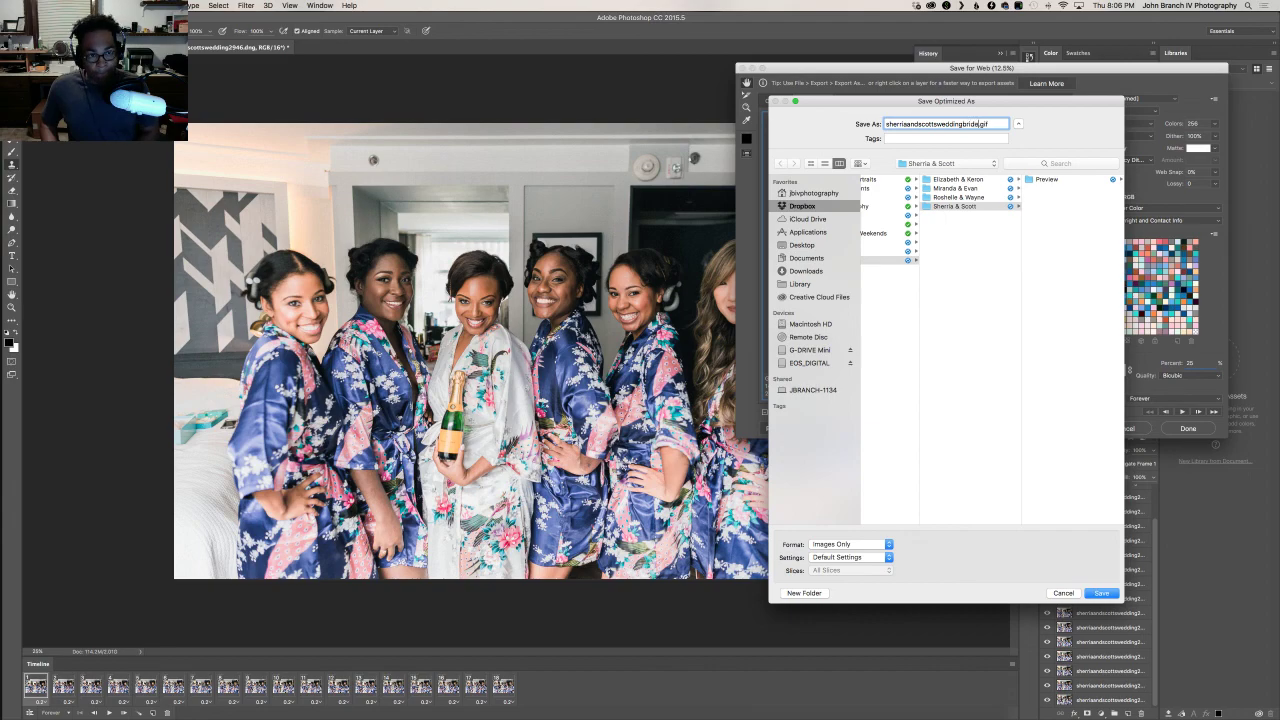
{"action": "type", "text": "maids1"}
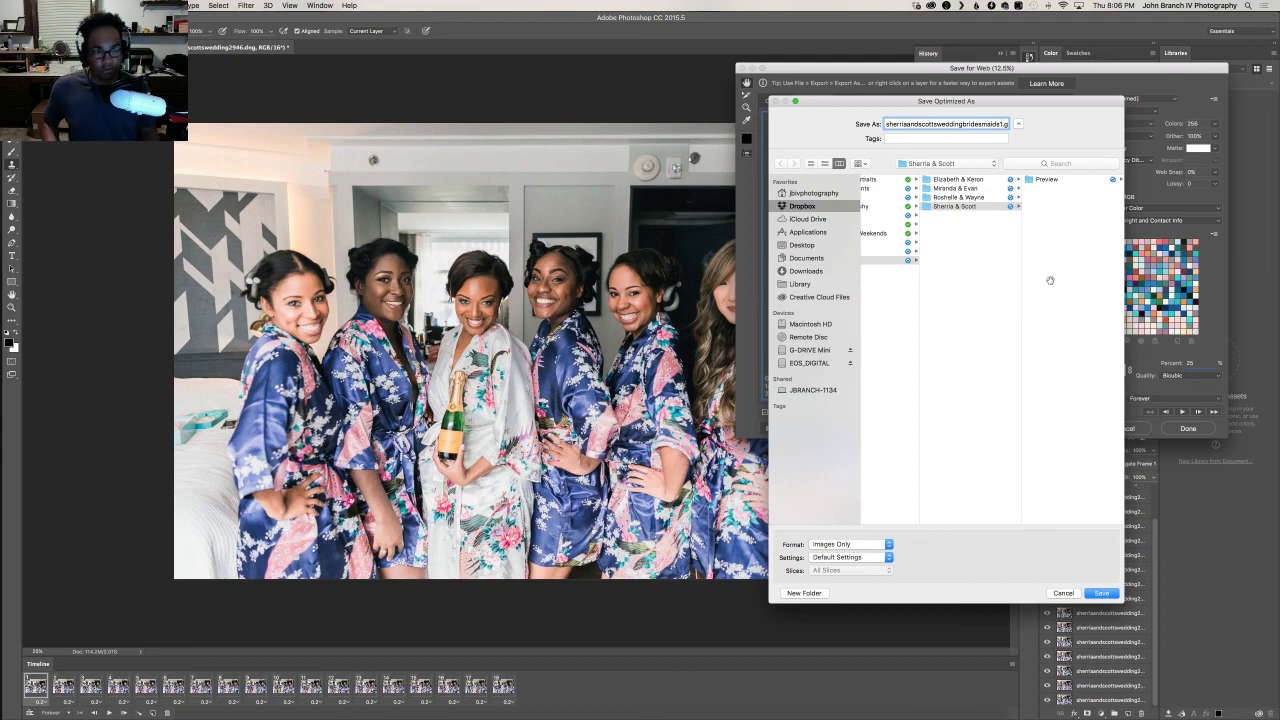
{"action": "left_click", "coordinate": [1102, 594]}
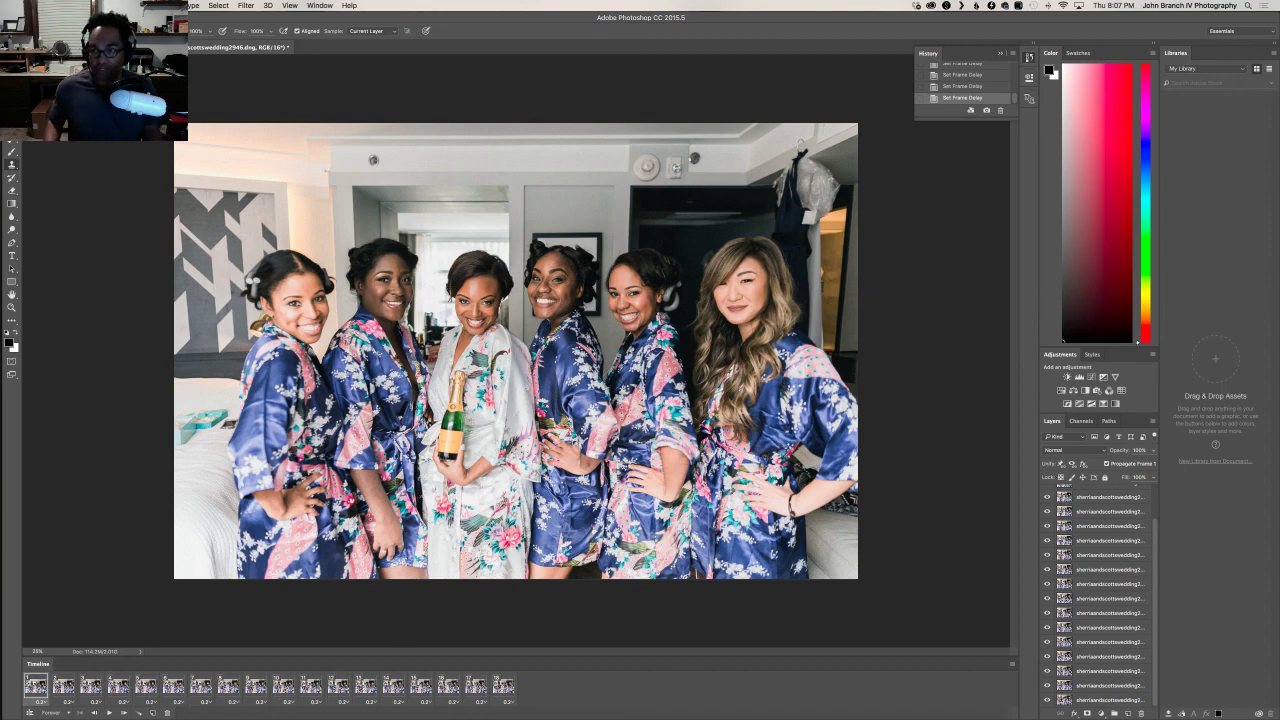
- Close the finished animation document and switch to Lightroom
{"action": "key", "text": "super+w"}
{"action": "left_click", "coordinate": [607, 231]}
{"action": "key", "text": "super+Tab"}
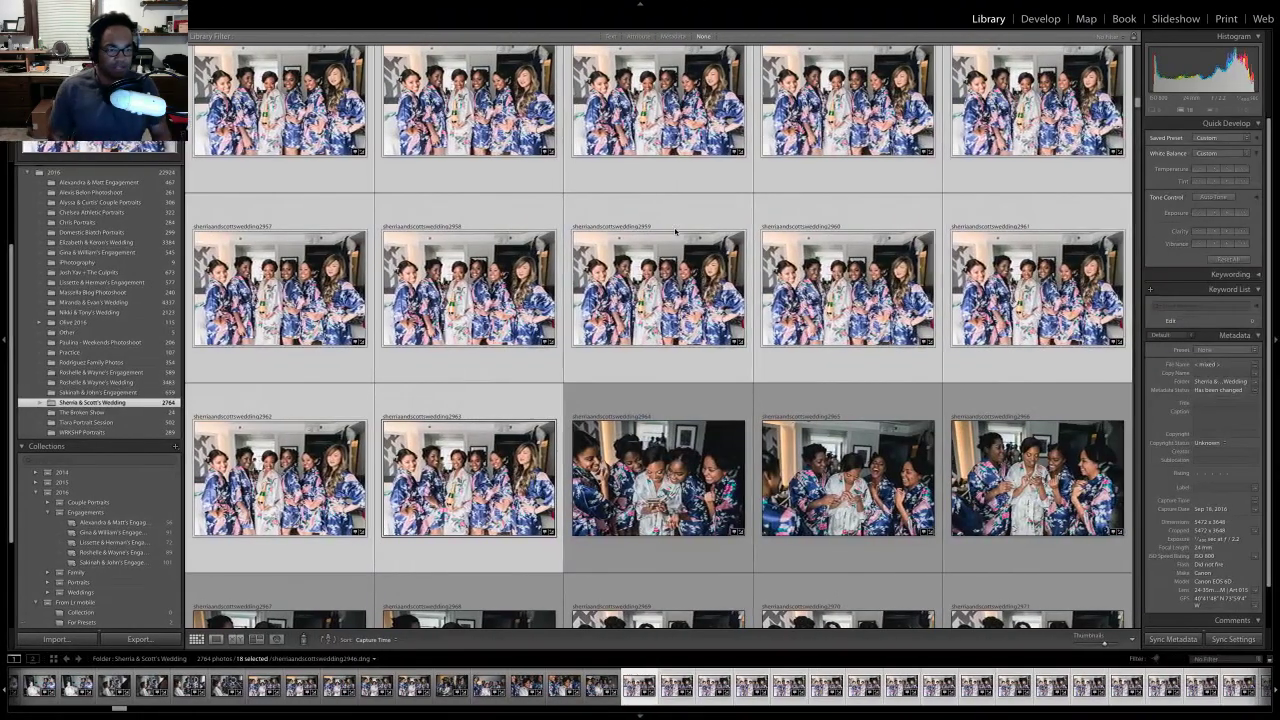
- Find the burst of bridesmaids photographed from behind in the Library grid and select its first photo
{"action": "scroll", "coordinate": [660, 470], "scroll_direction": "down", "scroll_amount": 2}
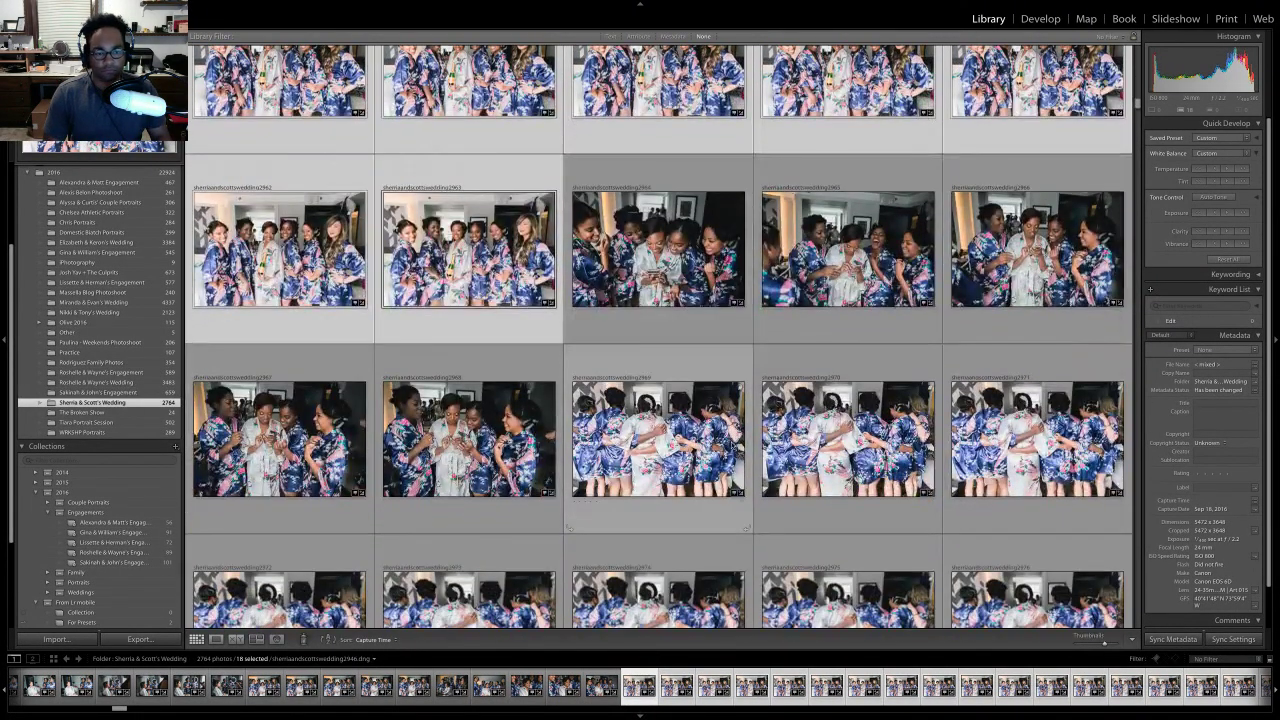
{"action": "scroll", "coordinate": [660, 400], "scroll_direction": "down", "scroll_amount": 10}
{"action": "scroll", "coordinate": [660, 340], "scroll_direction": "up", "scroll_amount": 5}
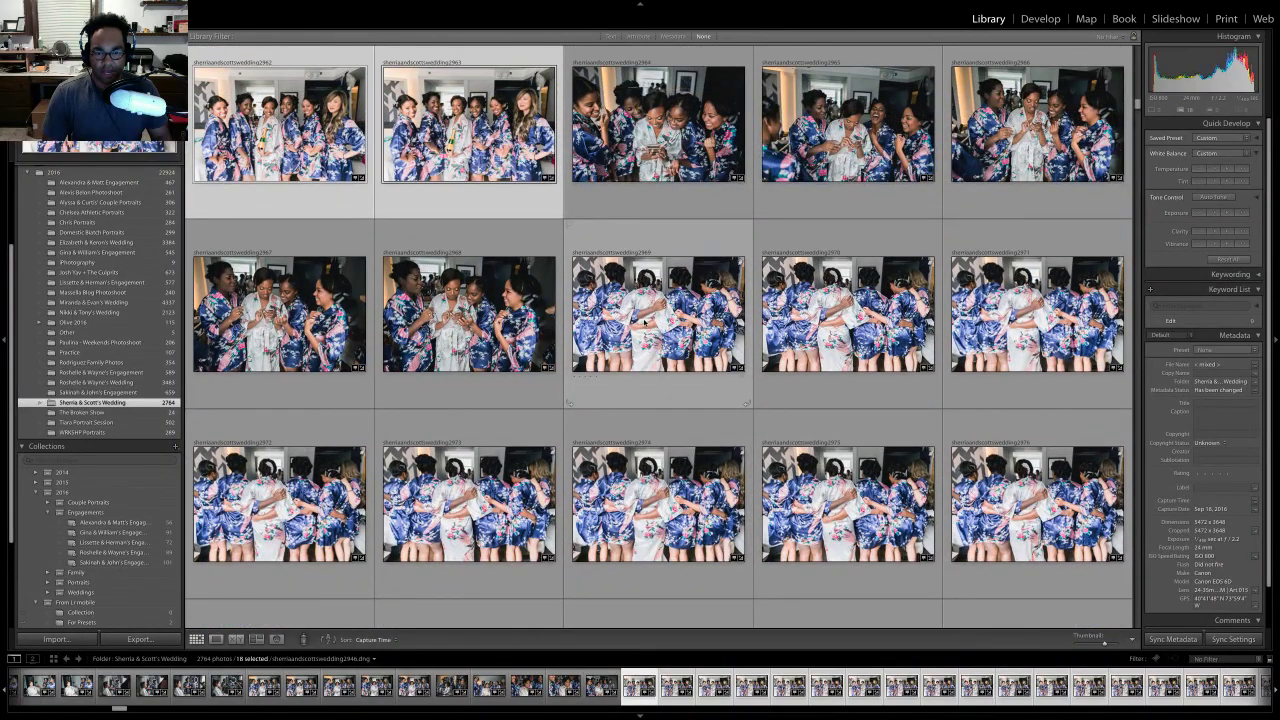
{"action": "left_click", "coordinate": [645, 322]}
{"action": "left_click", "coordinate": [840, 320]}
{"action": "key", "text": "Right"}
{"action": "key", "text": "Down"}
{"action": "key", "text": "Up"}
{"action": "key", "text": "Left"}
{"action": "key", "text": "Left"}
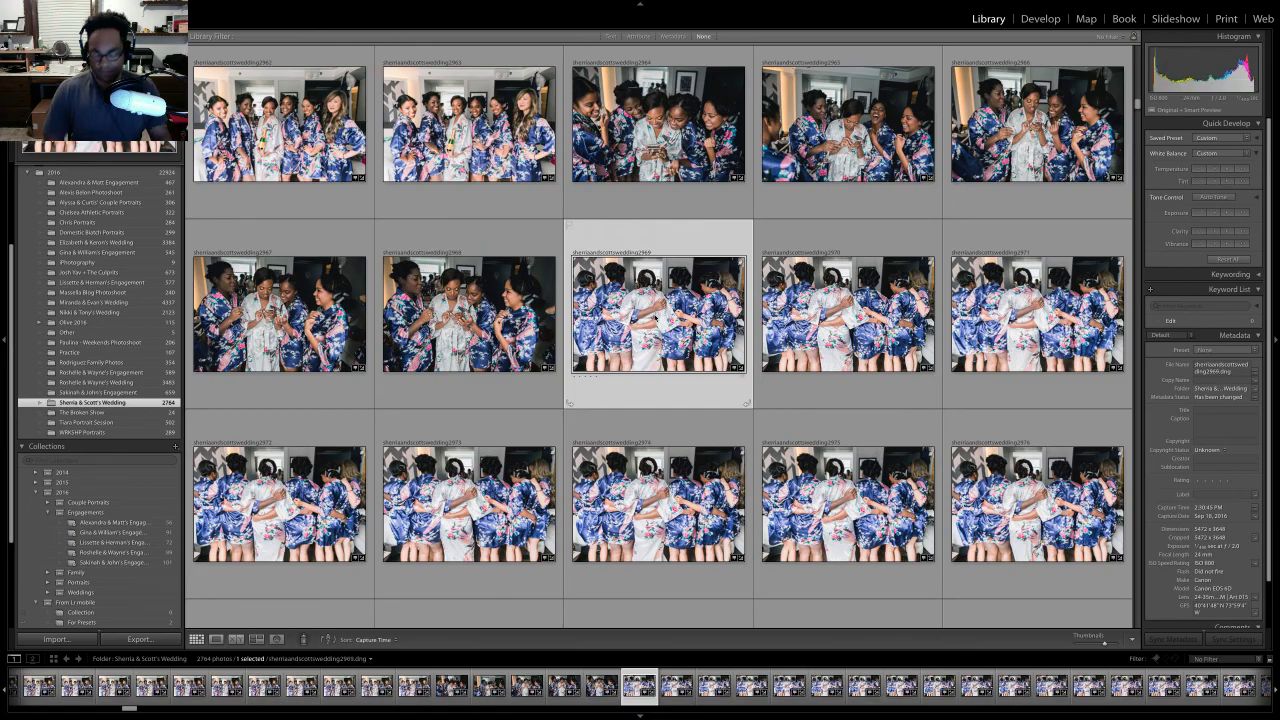
- Extend the selection to the last photo of the bridesmaids burst and open all selected photos as layers in Photoshop
{"action": "scroll", "coordinate": [660, 337], "scroll_direction": "down", "scroll_amount": 5}
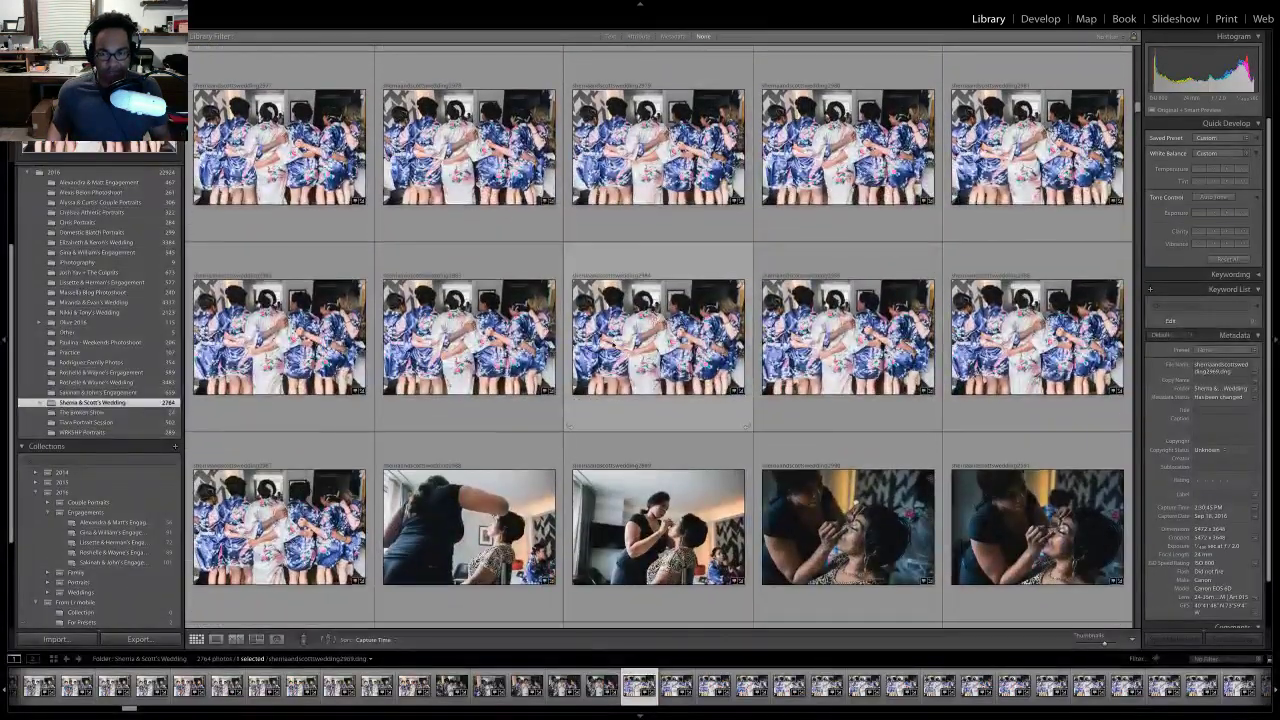
{"action": "left_click", "coordinate": [280, 527], "text": "shift"}
{"action": "scroll", "coordinate": [523, 457], "scroll_direction": "up", "scroll_amount": 3}
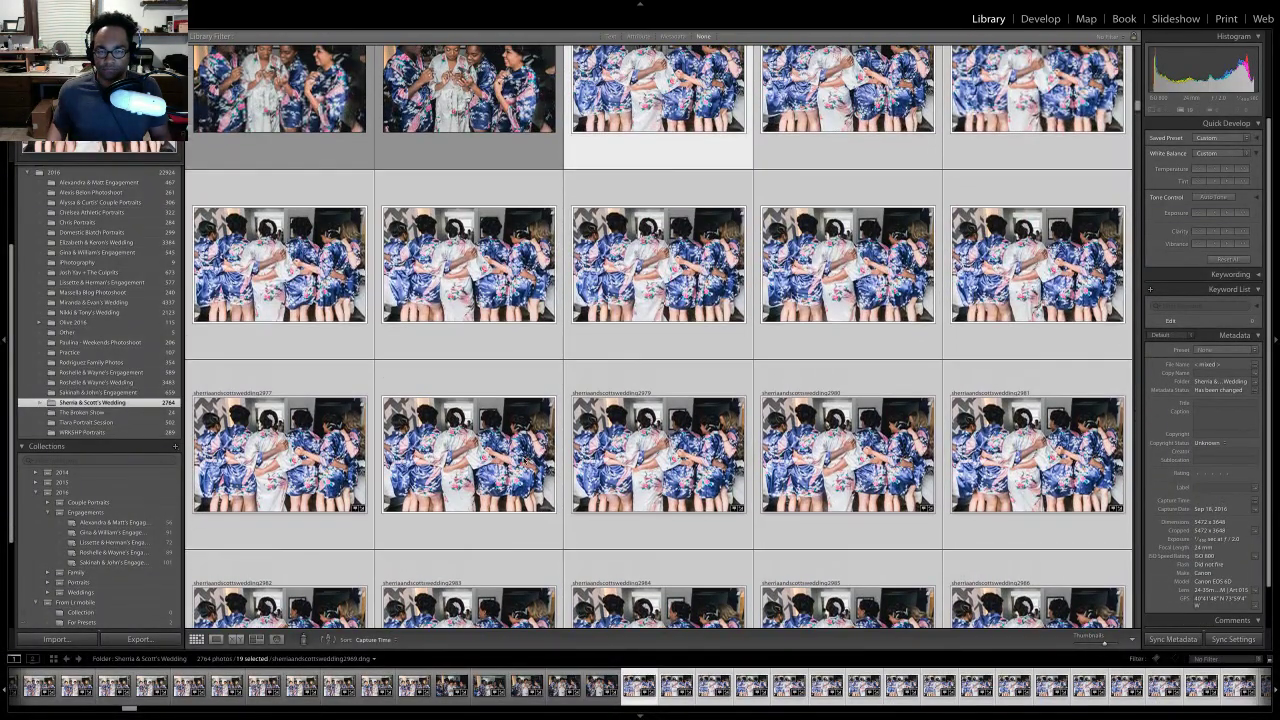
{"action": "right_click", "coordinate": [633, 93]}
{"action": "mouse_move", "coordinate": [649, 174]}
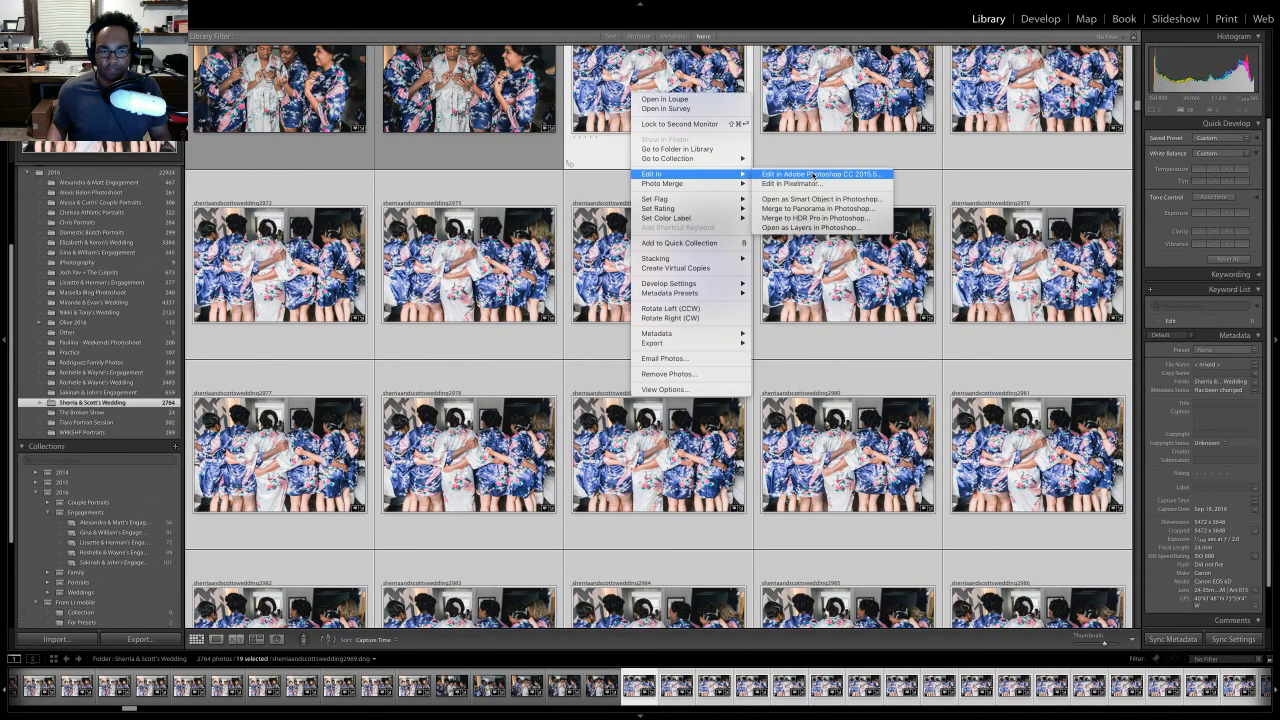
{"action": "left_click", "coordinate": [812, 228]}
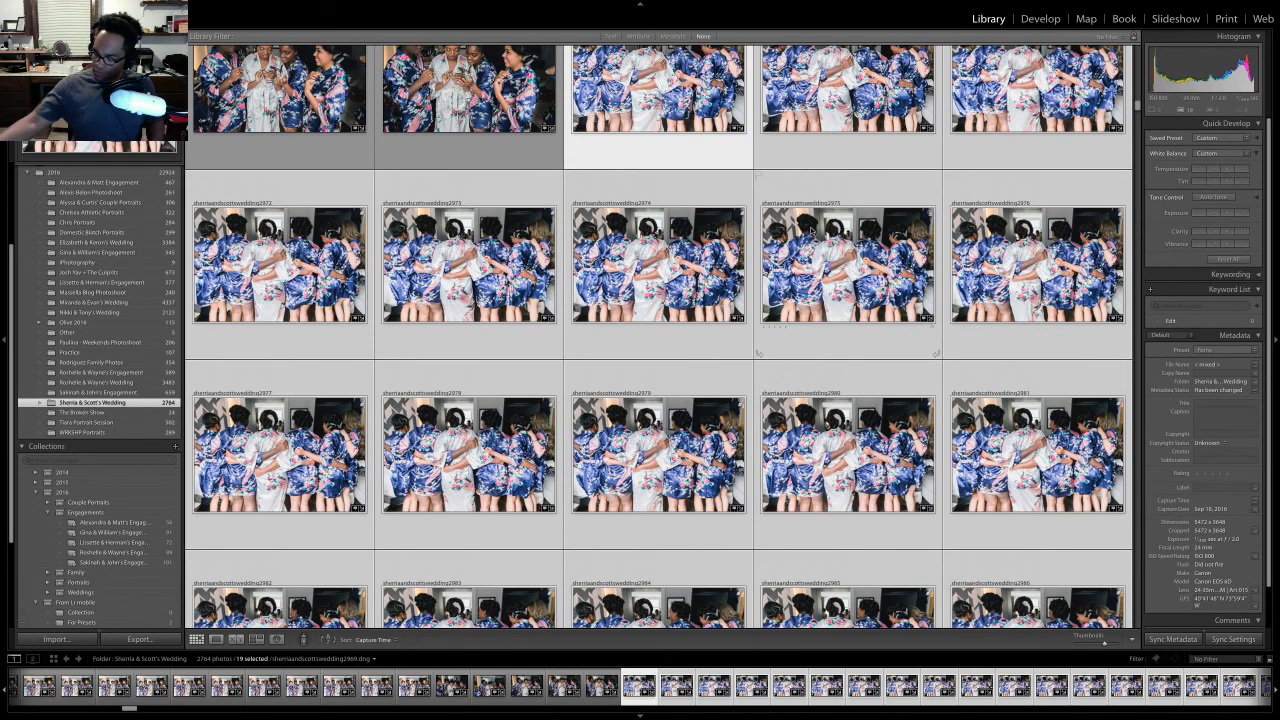
{"action": "scroll", "coordinate": [780, 230], "scroll_direction": "up", "scroll_amount": 3}
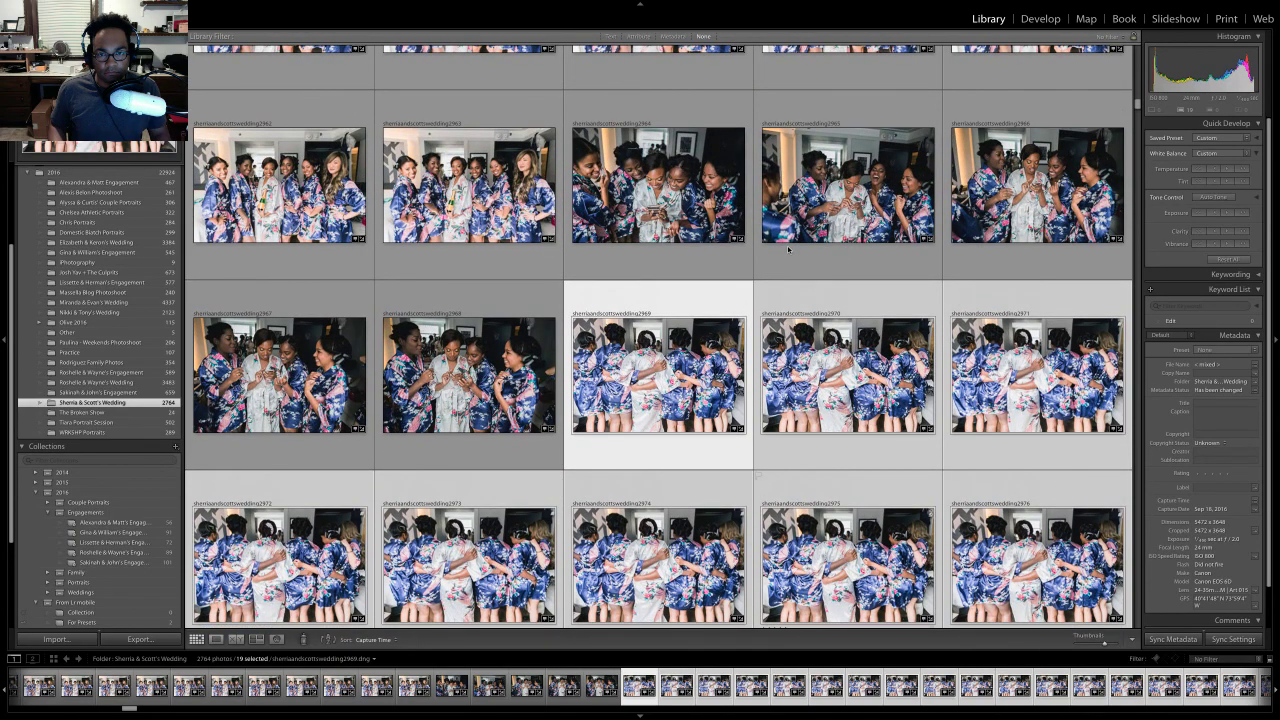
{"action": "key", "text": "super+e"}
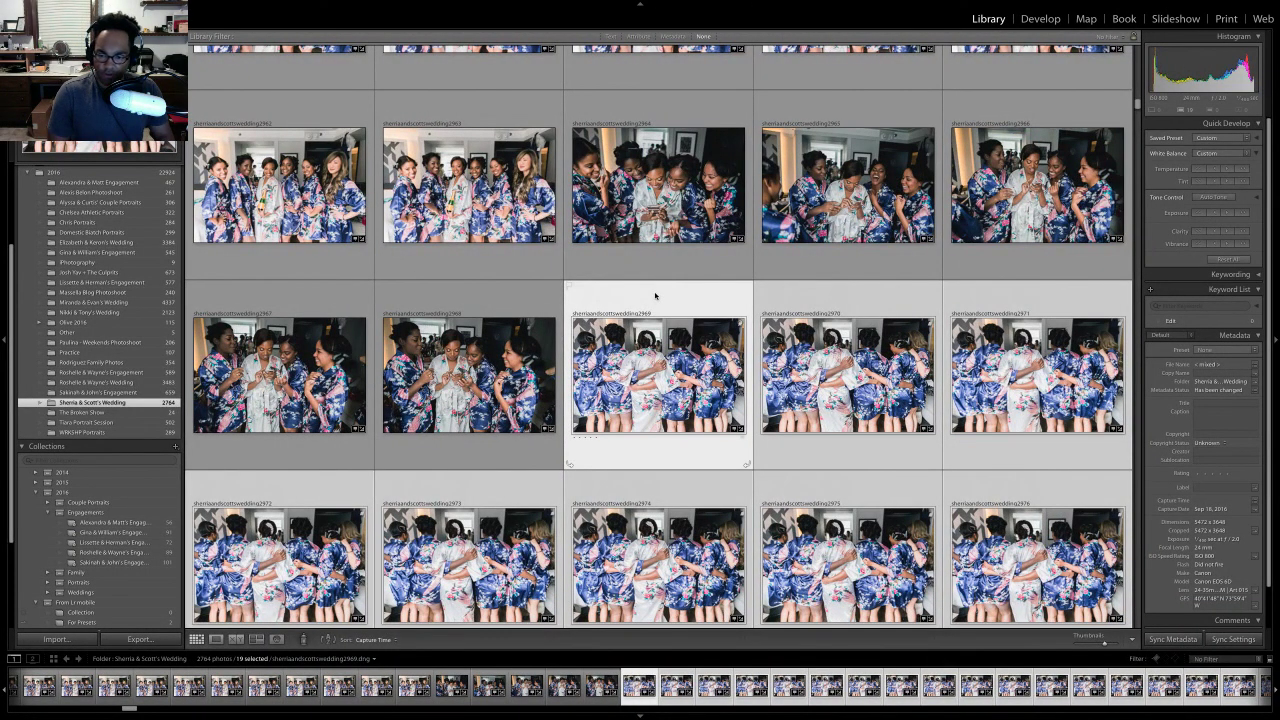
{"action": "scroll", "coordinate": [642, 311], "scroll_direction": "down", "scroll_amount": 10}
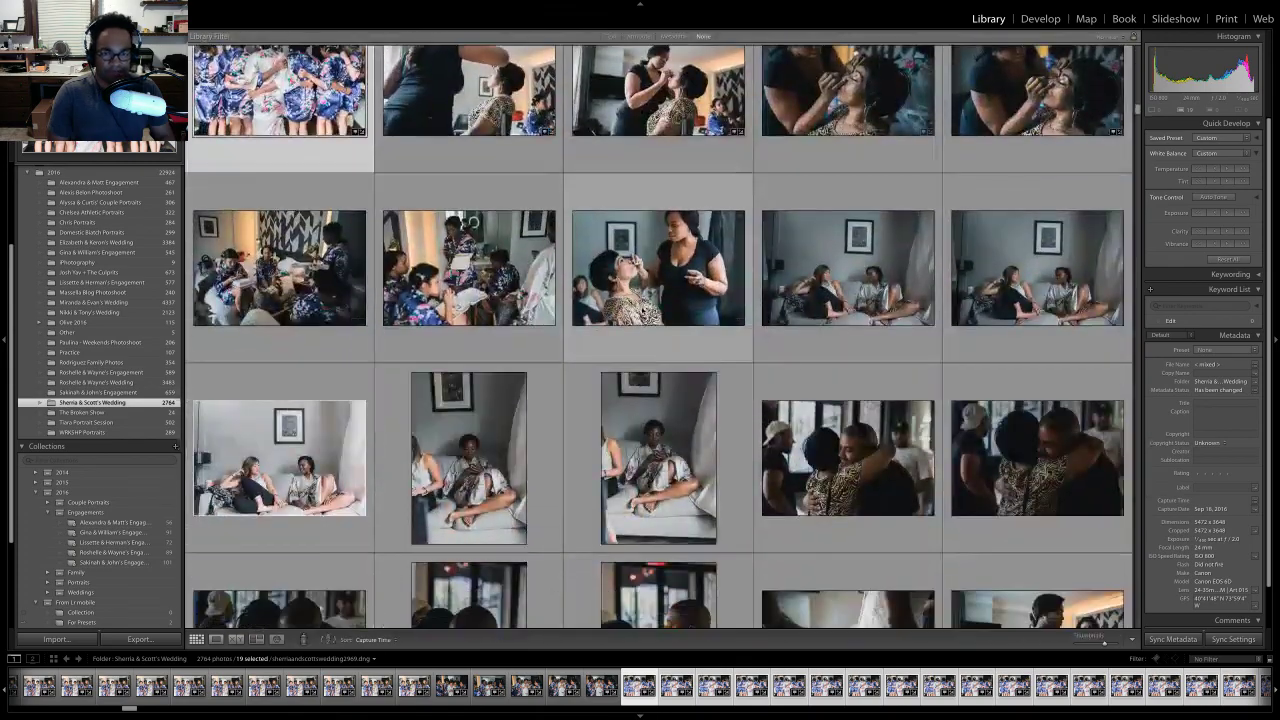
{"action": "scroll", "coordinate": [642, 311], "scroll_direction": "up", "scroll_amount": 10}
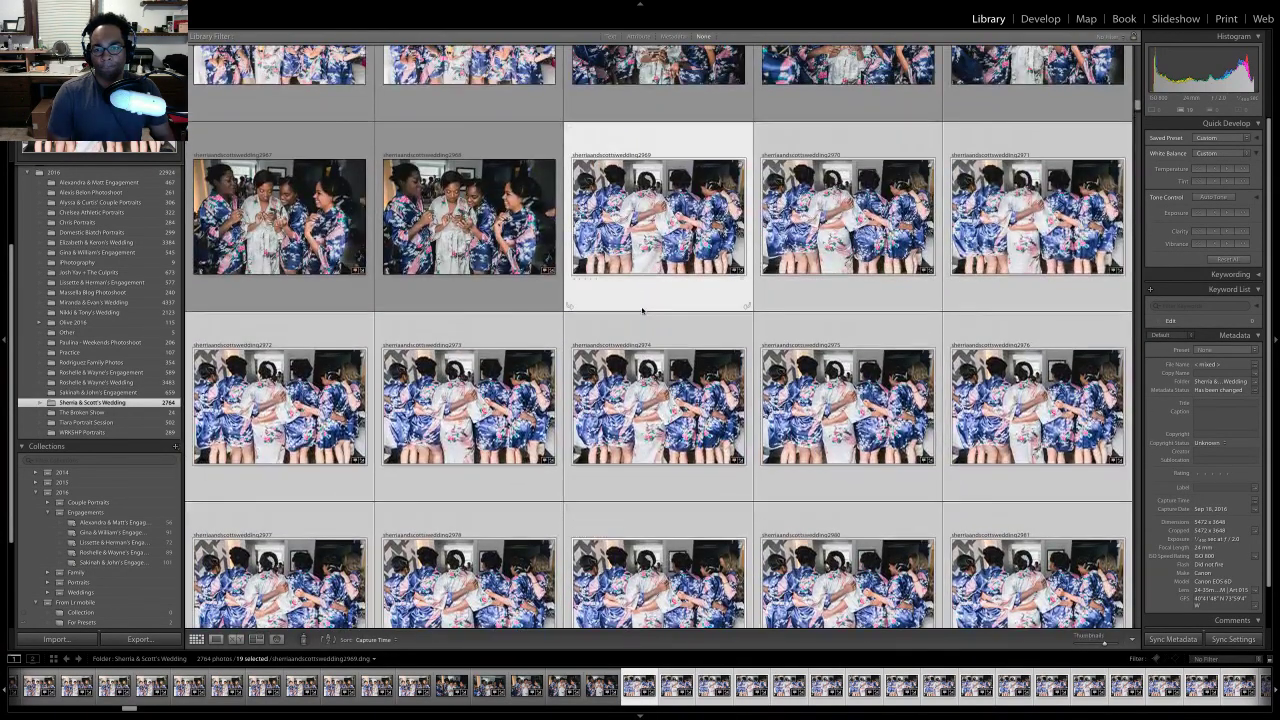
- Select the photo of the bride and three bridesmaids looking at a phone, file number 2966, and open it in Develop
{"action": "scroll", "coordinate": [642, 310], "scroll_direction": "up", "scroll_amount": 2}
{"action": "key", "text": "Up"}
{"action": "left_click", "coordinate": [848, 160]}
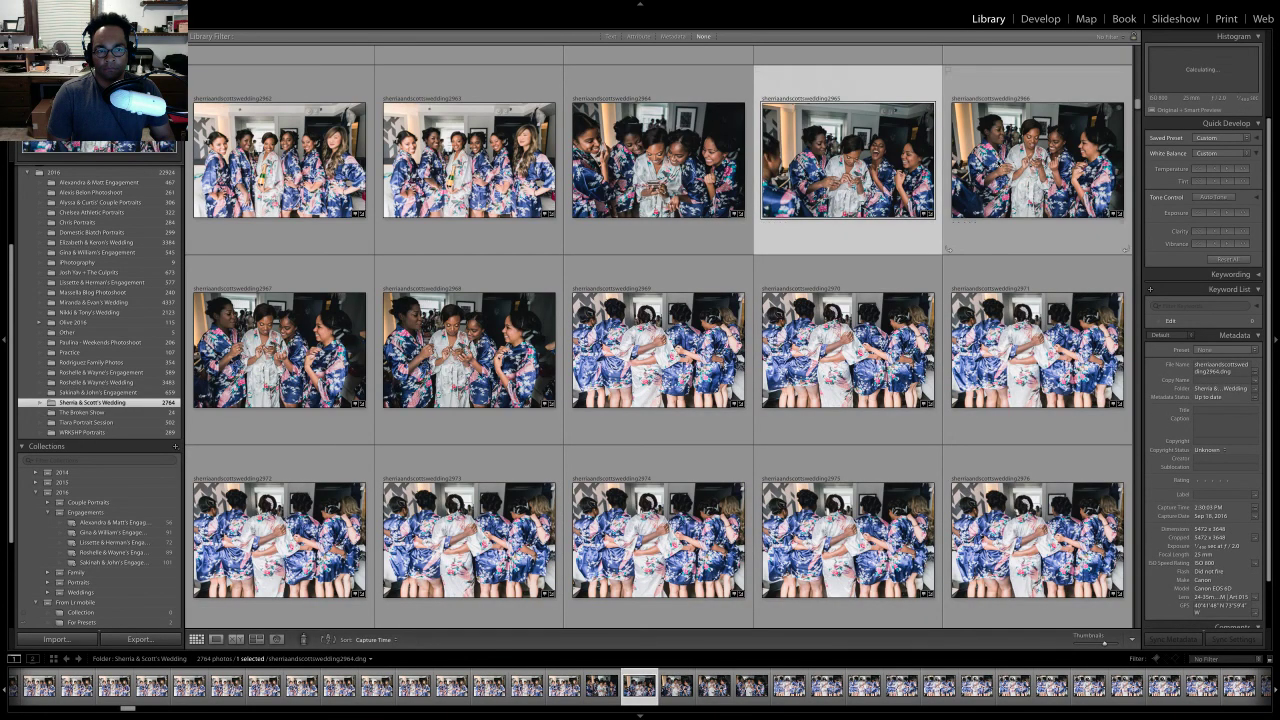
{"action": "key", "text": "Right"}
{"action": "left_click", "coordinate": [1034, 18]}
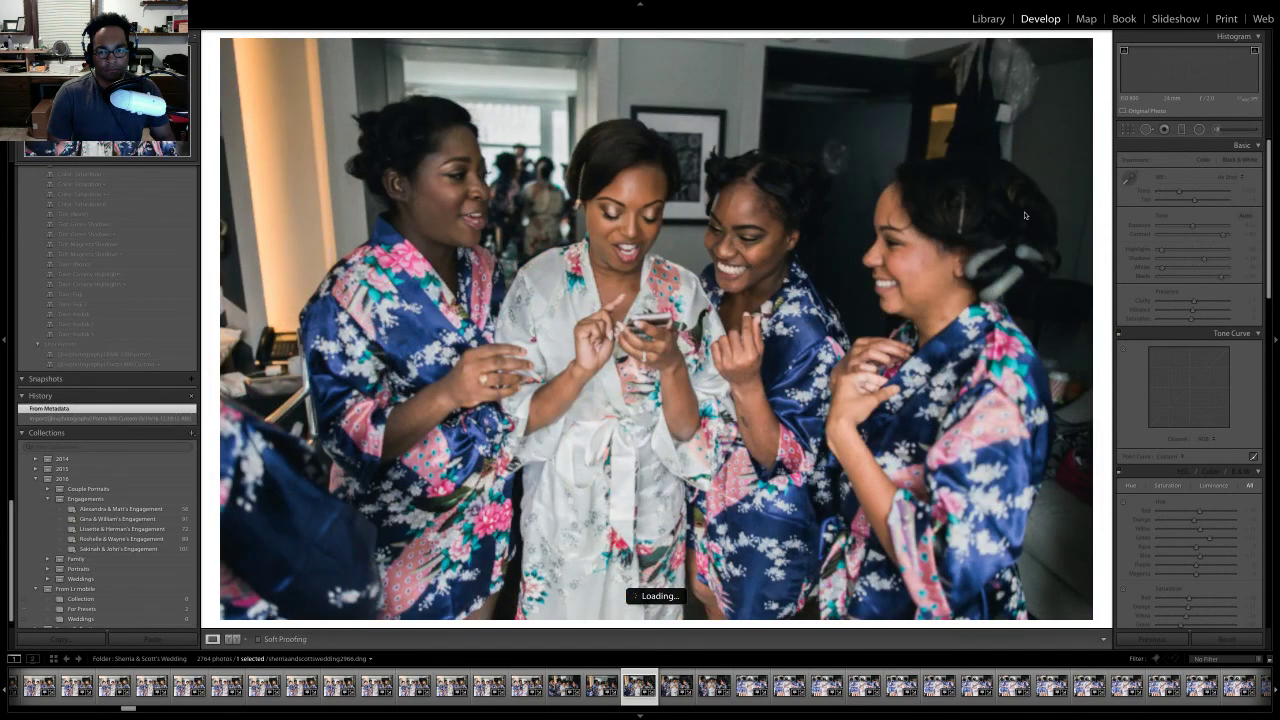
- Enable chromatic aberration removal and lens profile corrections for the photo, and straighten it with the Level Upright correction
{"action": "scroll", "coordinate": [1158, 399], "scroll_direction": "down", "scroll_amount": 10}
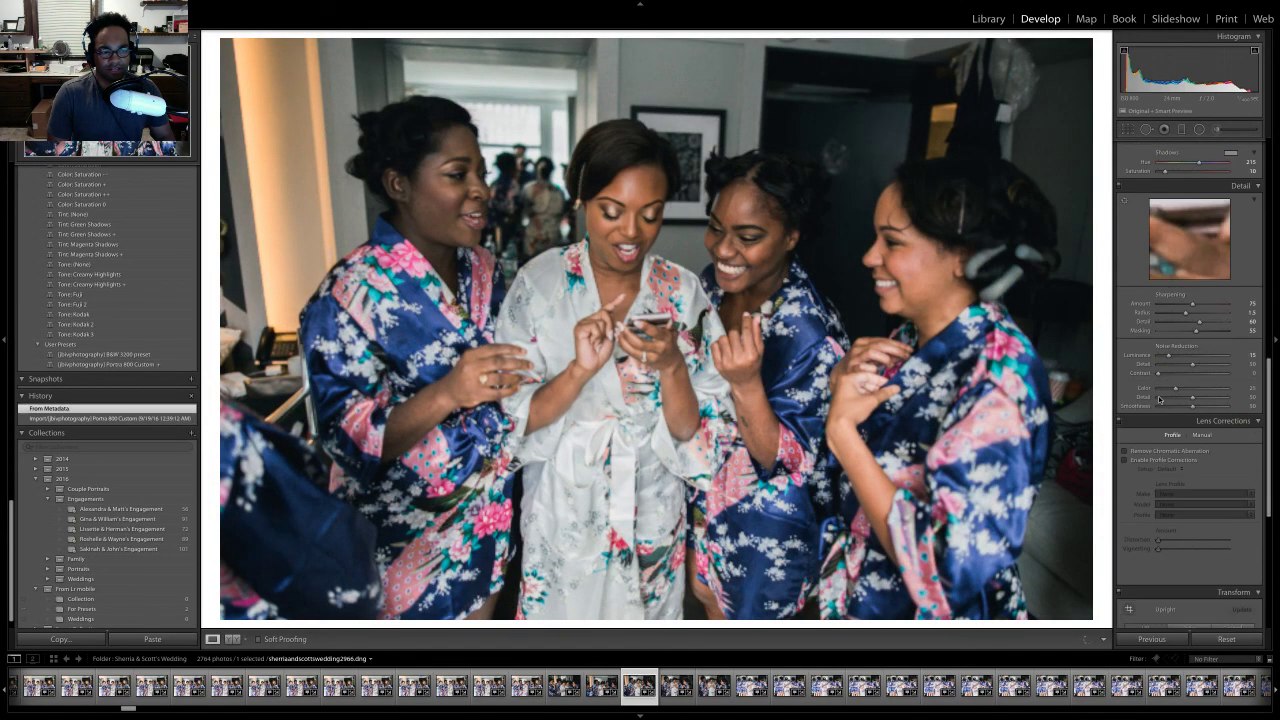
{"action": "scroll", "coordinate": [1128, 446], "scroll_direction": "down", "scroll_amount": 2}
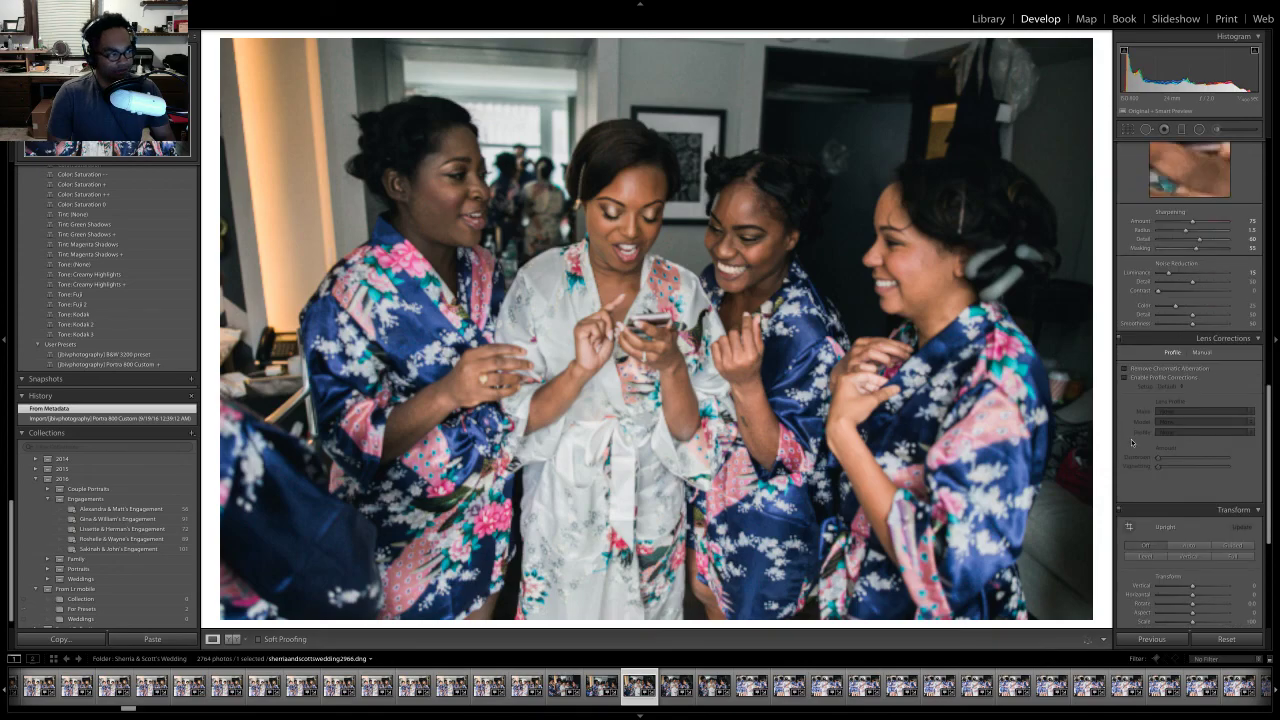
{"action": "left_click", "coordinate": [1124, 368]}
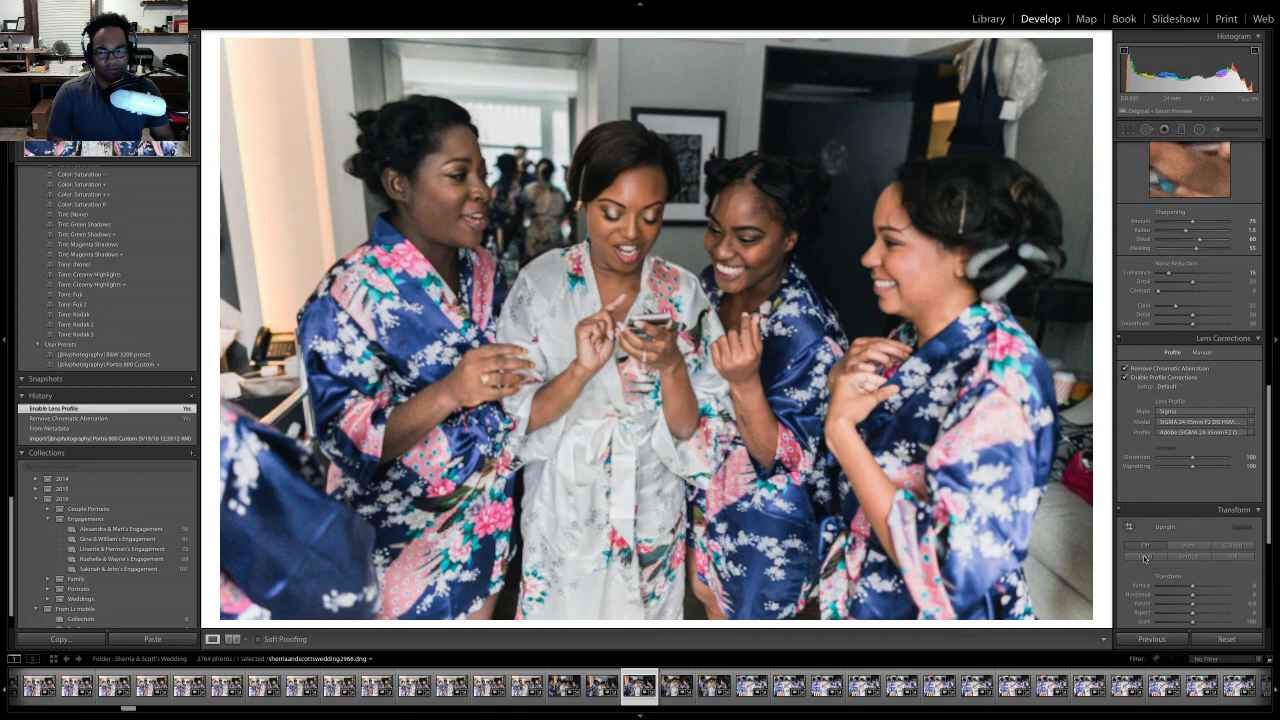
{"action": "left_click", "coordinate": [1145, 557]}
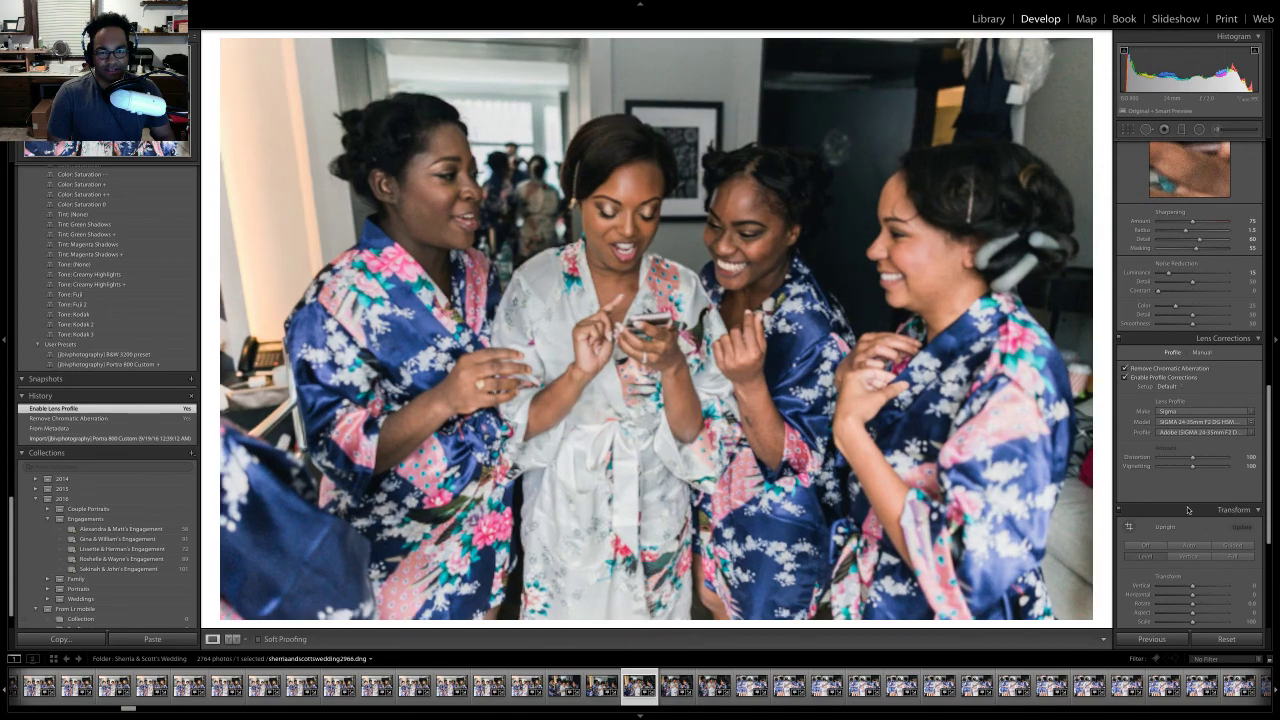
- Raise the photo's exposure to +0.20
{"action": "scroll", "coordinate": [1195, 243], "scroll_direction": "up", "scroll_amount": 10}
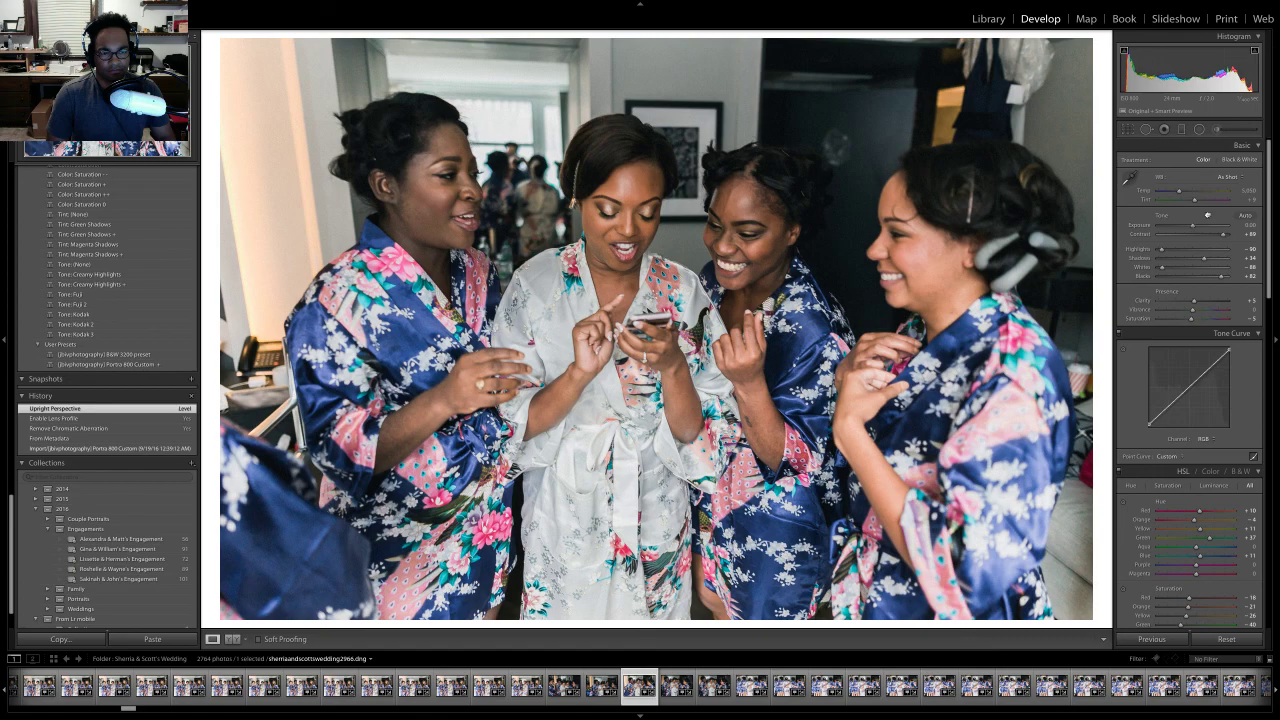
{"action": "left_click_drag", "start_coordinate": [1193, 226], "coordinate": [1195, 228]}
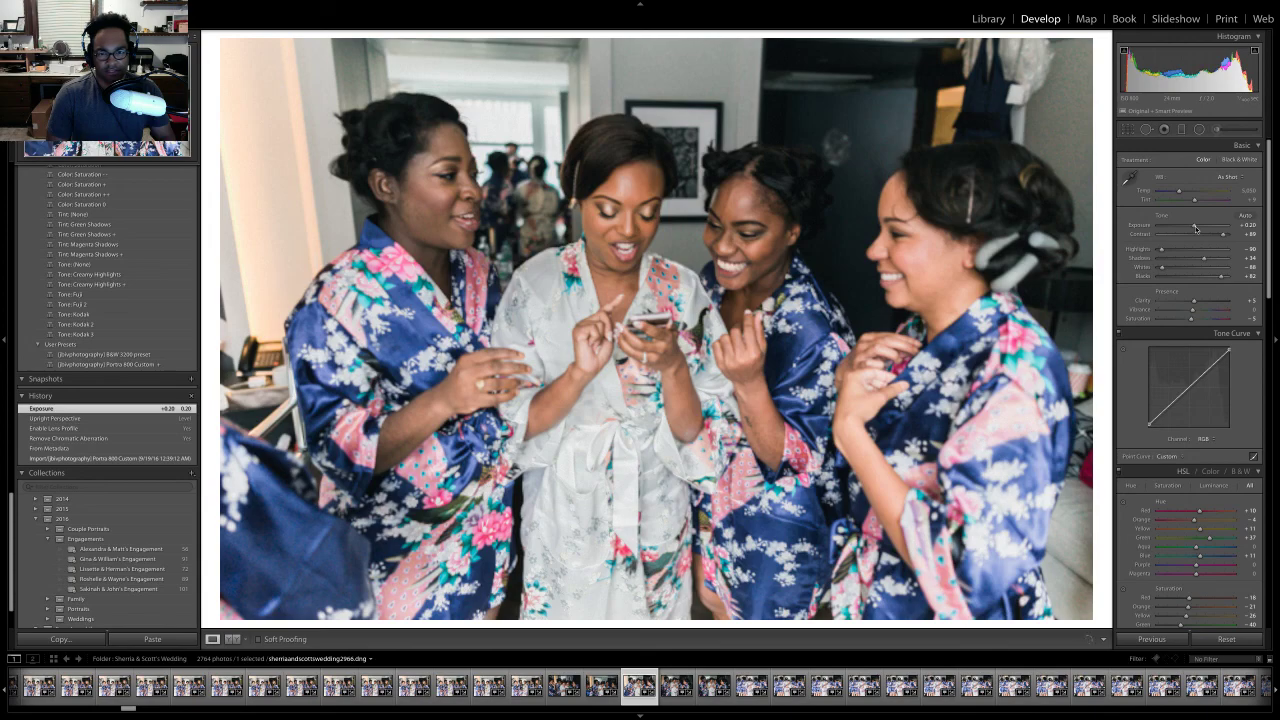
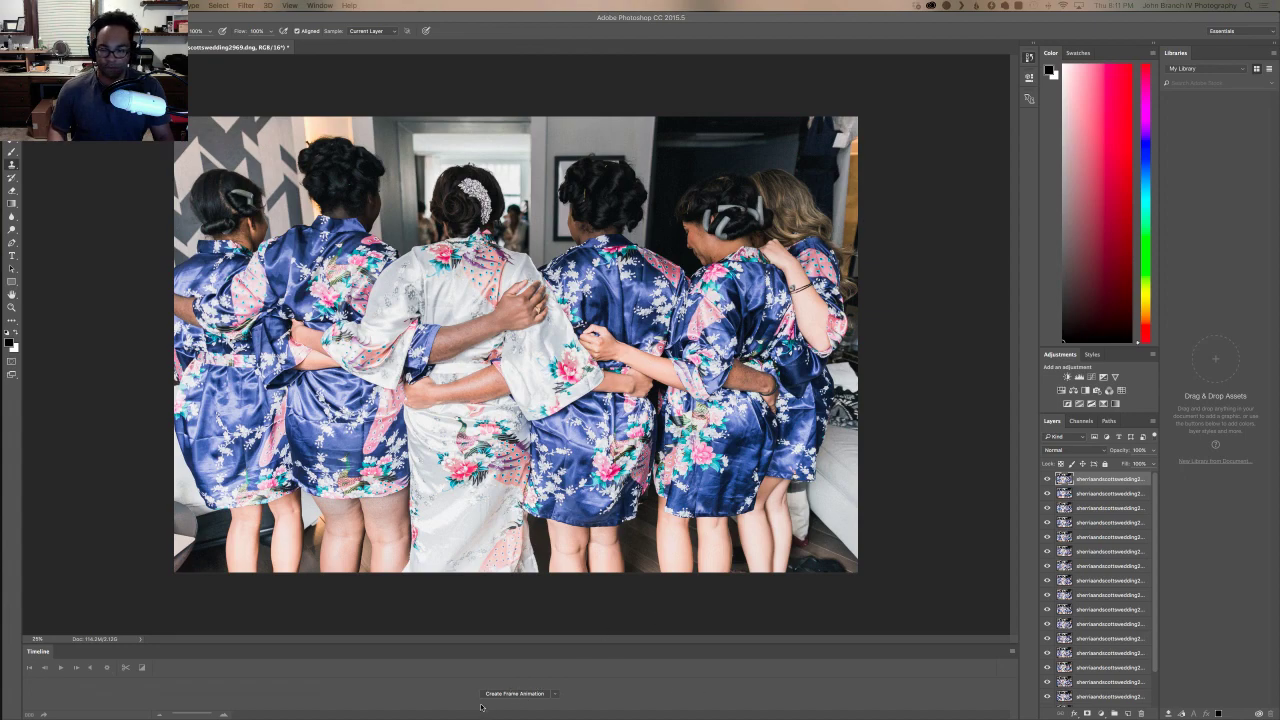
- In Photoshop, create a frame animation from the layered burst and add frames 2 to 4, hiding one more top layer in each
{"action": "left_click", "coordinate": [514, 693]}
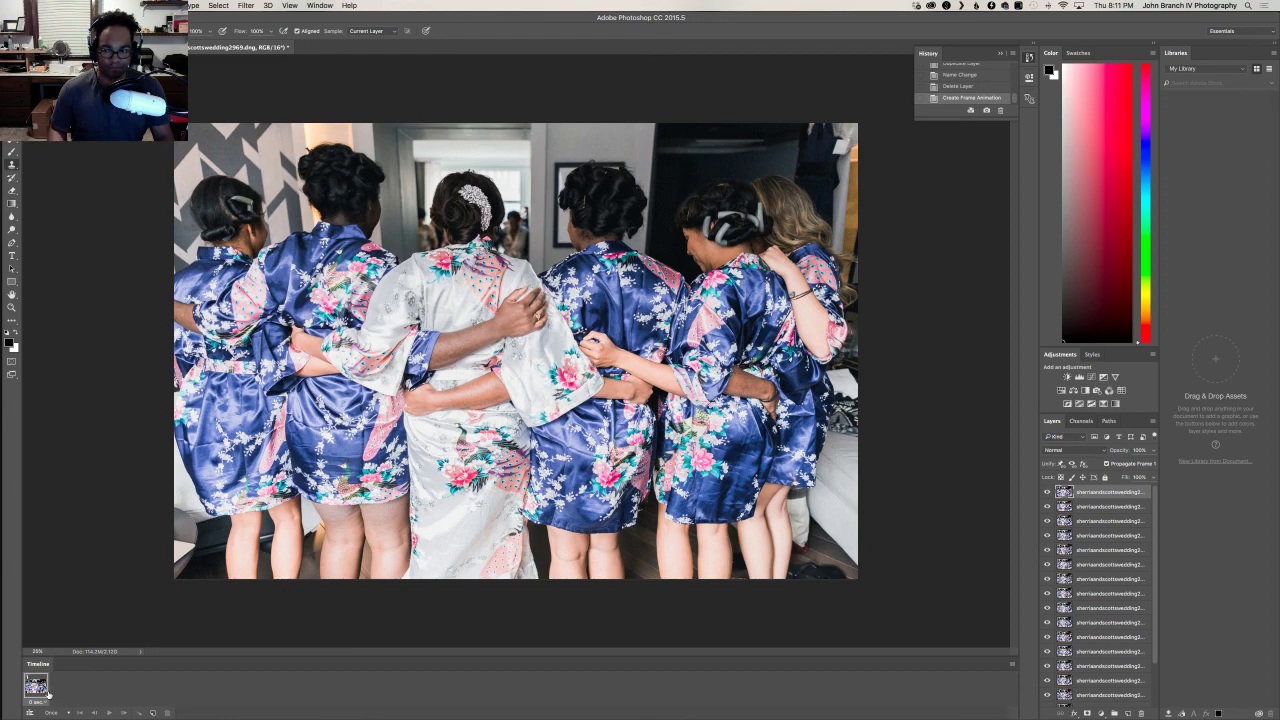
{"action": "left_click", "coordinate": [151, 713]}
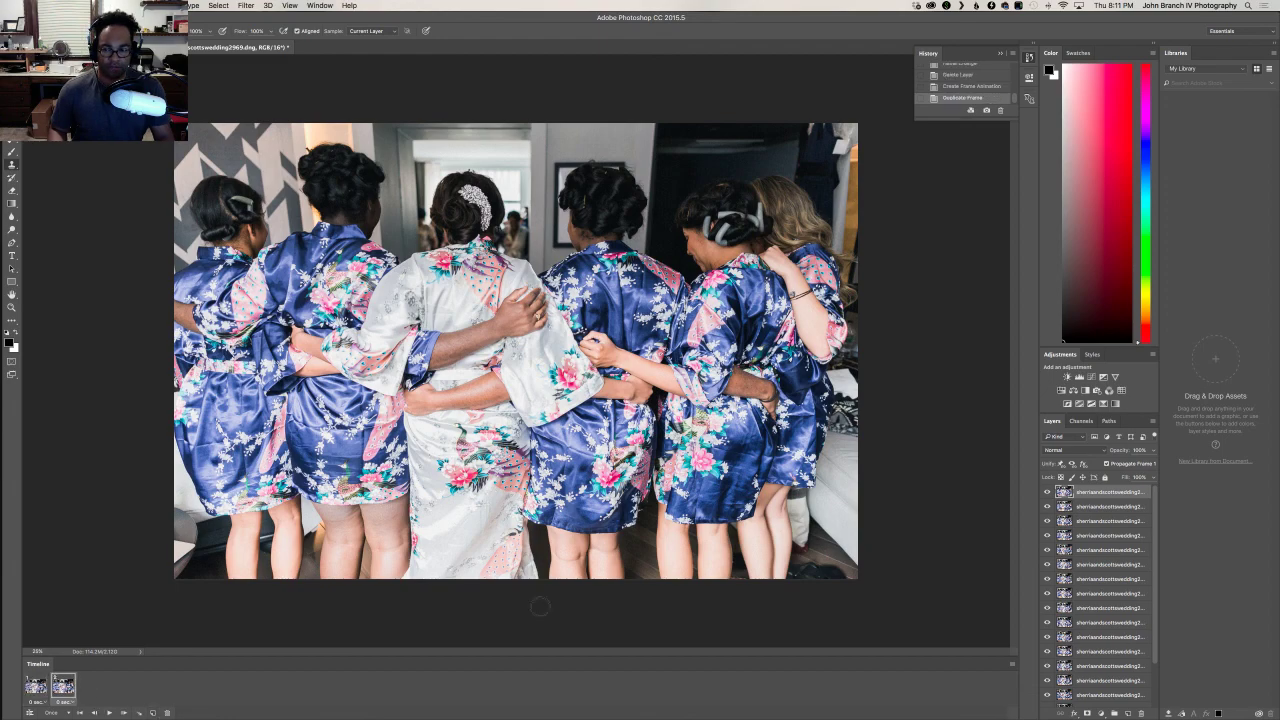
{"action": "left_click", "coordinate": [1047, 493]}
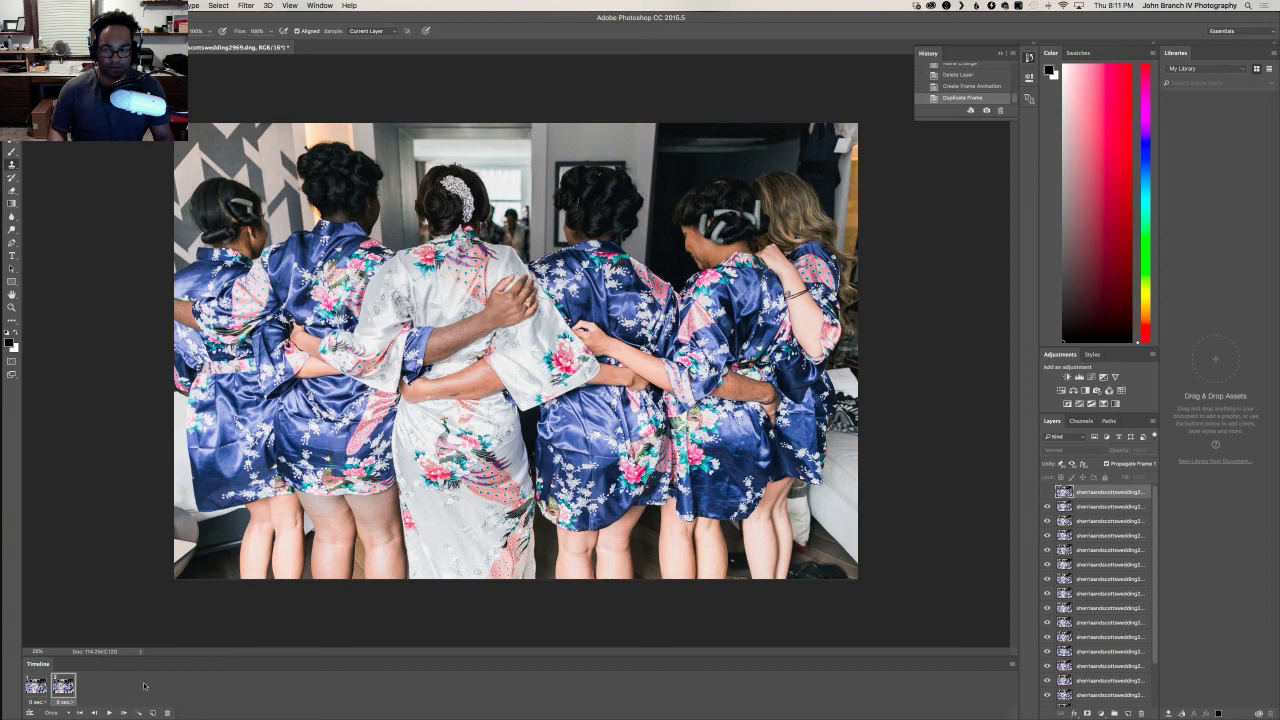
{"action": "left_click", "coordinate": [152, 713]}
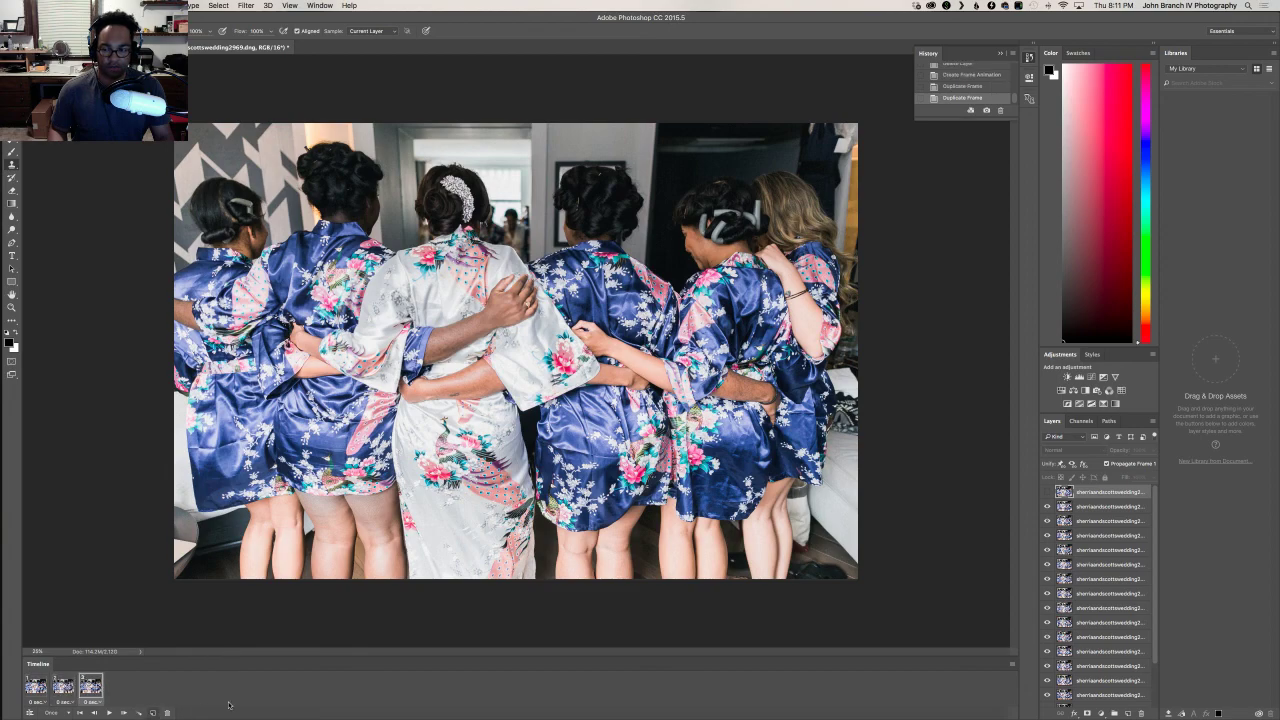
{"action": "left_click", "coordinate": [1047, 507]}
{"action": "left_click", "coordinate": [152, 713]}
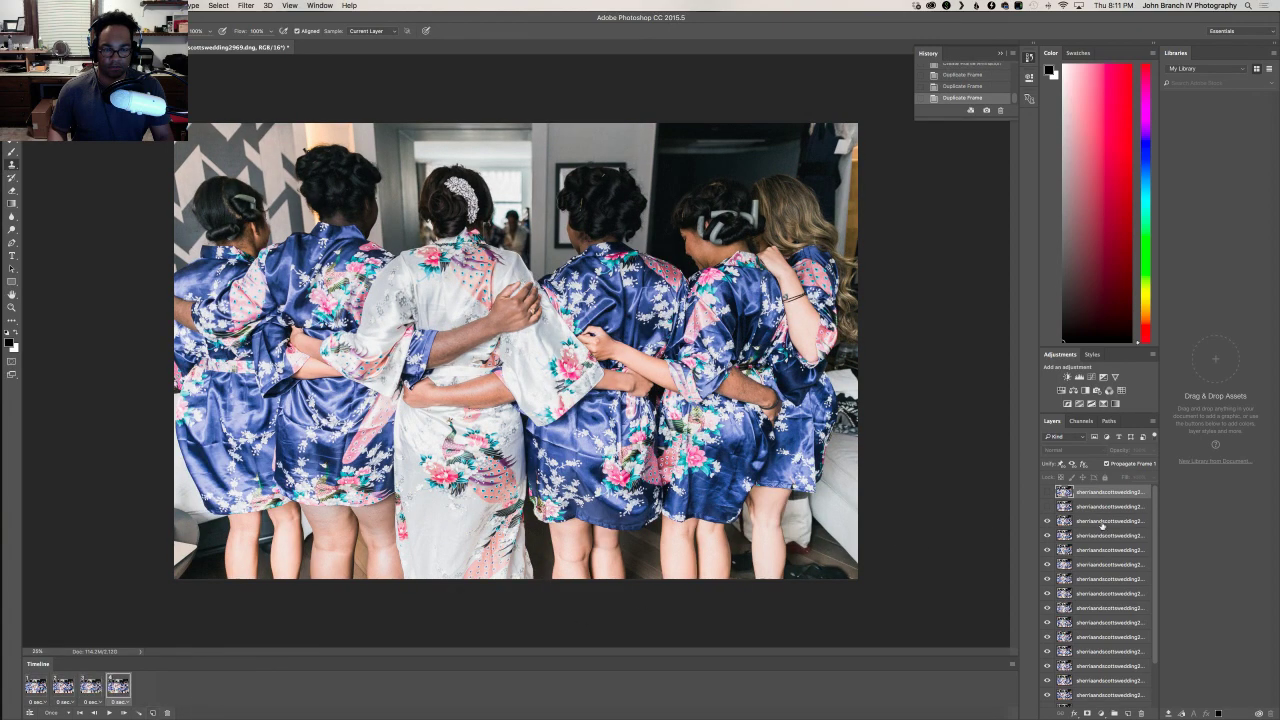
{"action": "left_click", "coordinate": [1047, 521]}
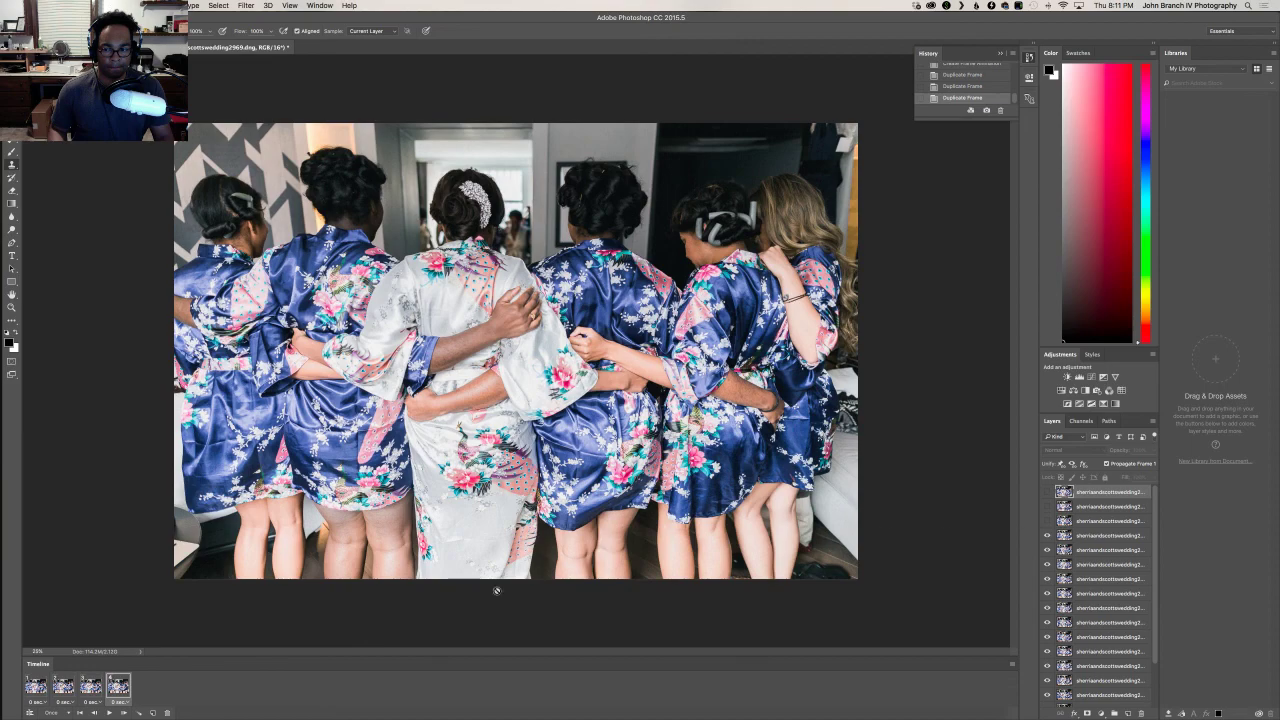
- Add frames 5 to 8 by duplicating the last frame, hiding the next layer down in each one
{"action": "left_click", "coordinate": [152, 713]}
{"action": "left_click", "coordinate": [1047, 535]}
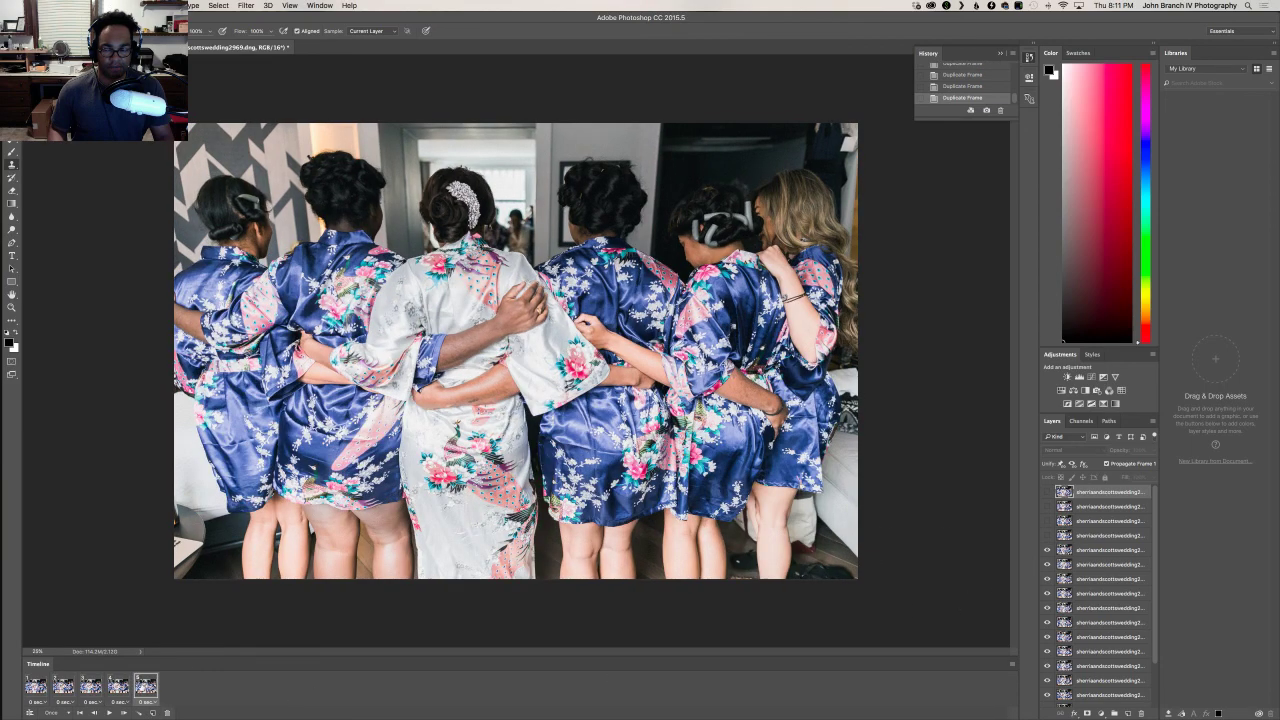
{"action": "left_click", "coordinate": [152, 713]}
{"action": "left_click", "coordinate": [1047, 550]}
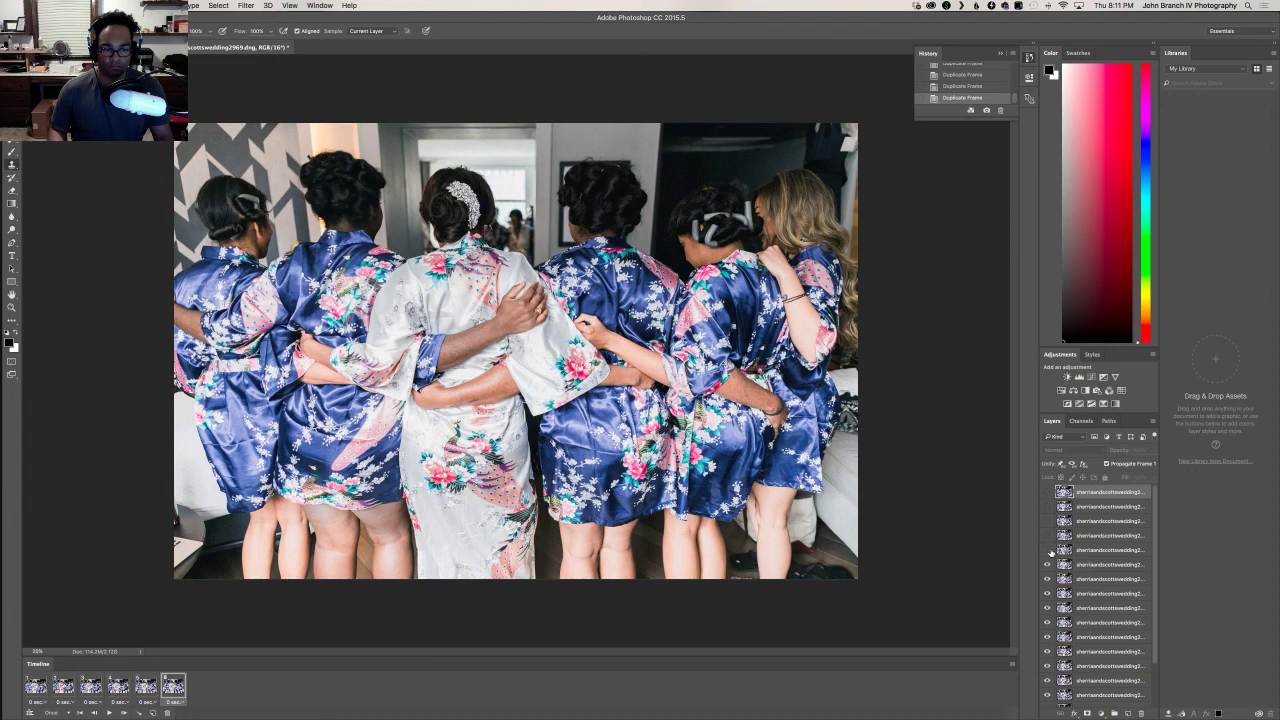
{"action": "left_click", "coordinate": [152, 713]}
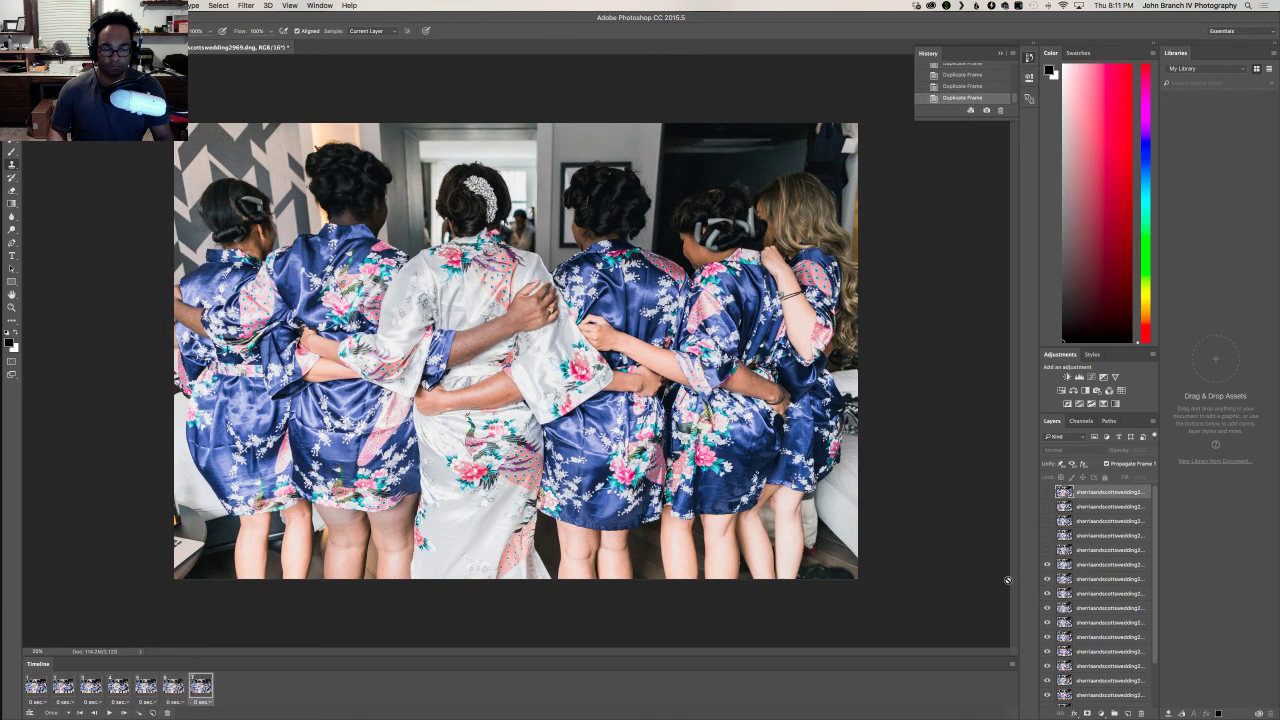
{"action": "left_click", "coordinate": [1047, 564]}
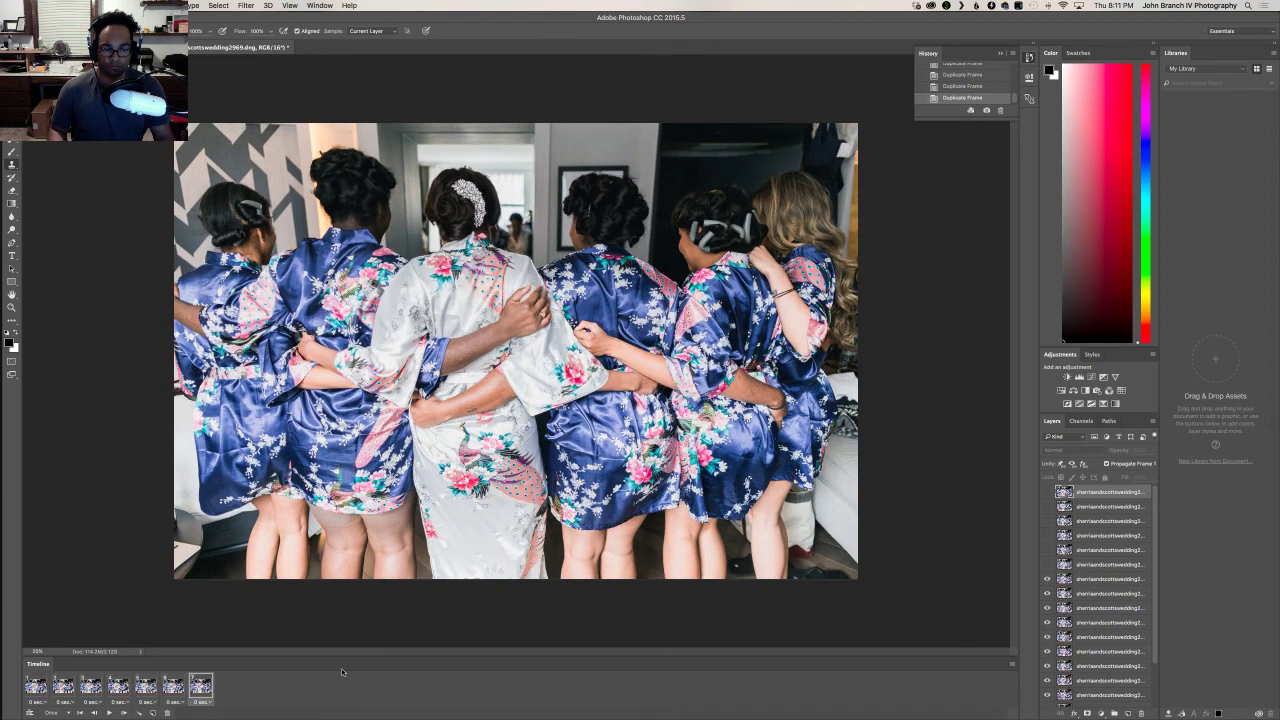
{"action": "left_click", "coordinate": [151, 713]}
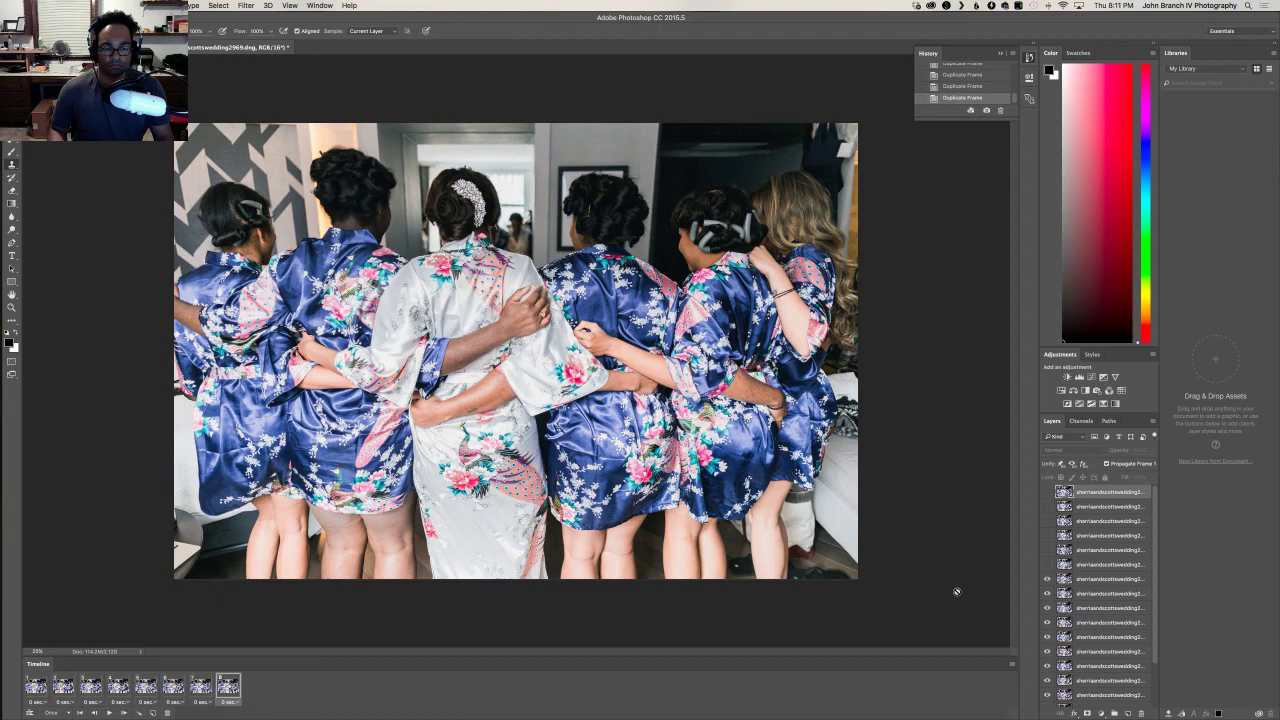
{"action": "left_click", "coordinate": [1047, 579]}
- Add frames 9 to 12 to the animation by duplicating the last frame and hiding the next layer down in each
{"action": "left_click", "coordinate": [151, 713]}
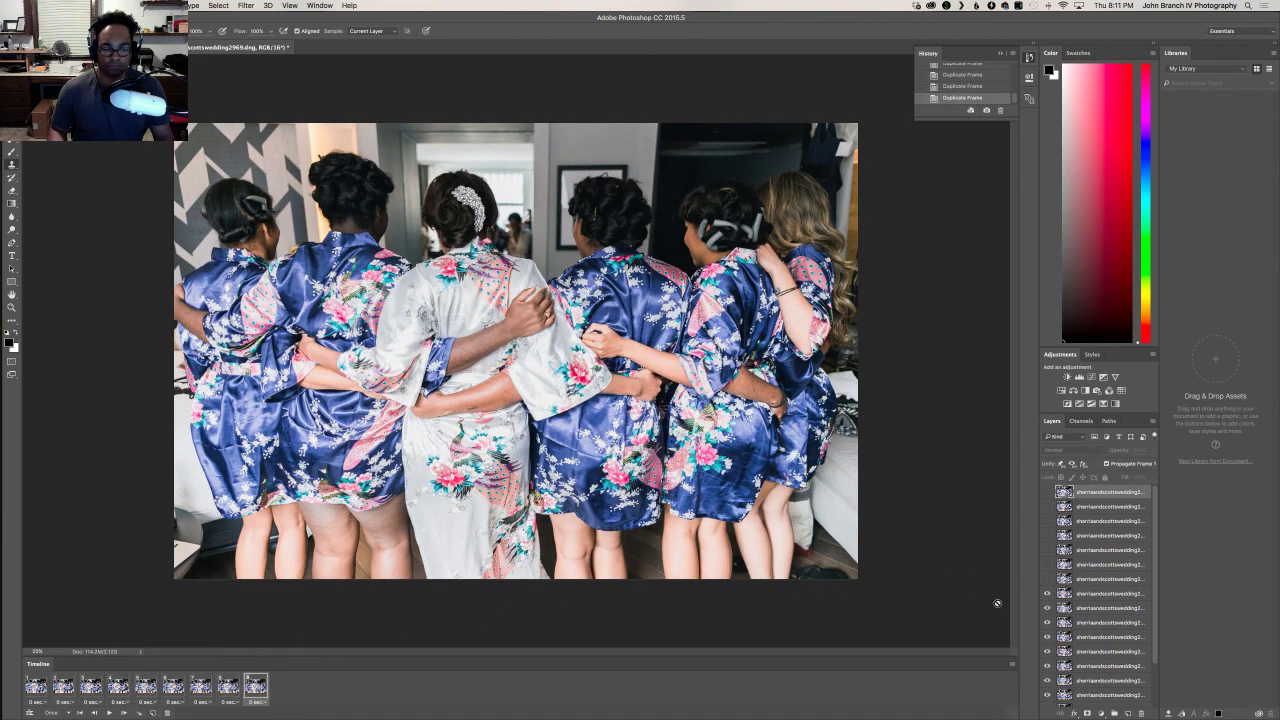
{"action": "left_click", "coordinate": [1047, 593]}
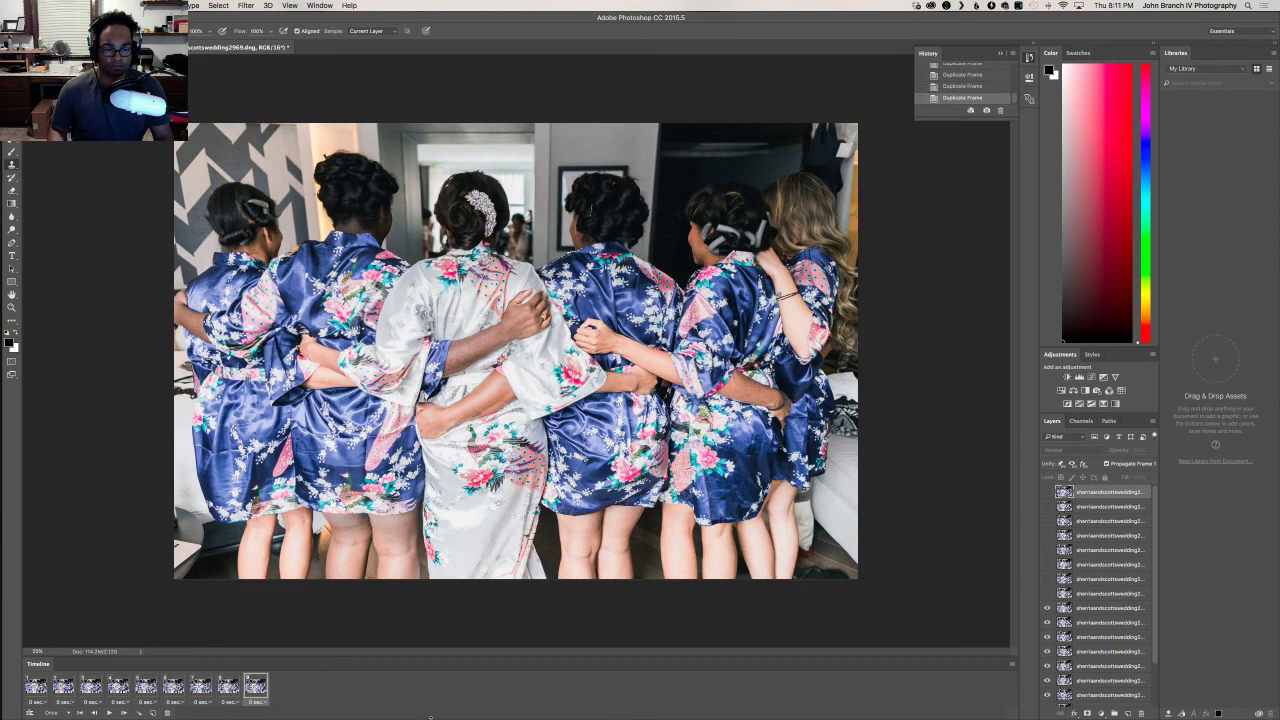
{"action": "left_click", "coordinate": [151, 713]}
{"action": "left_click", "coordinate": [1047, 607]}
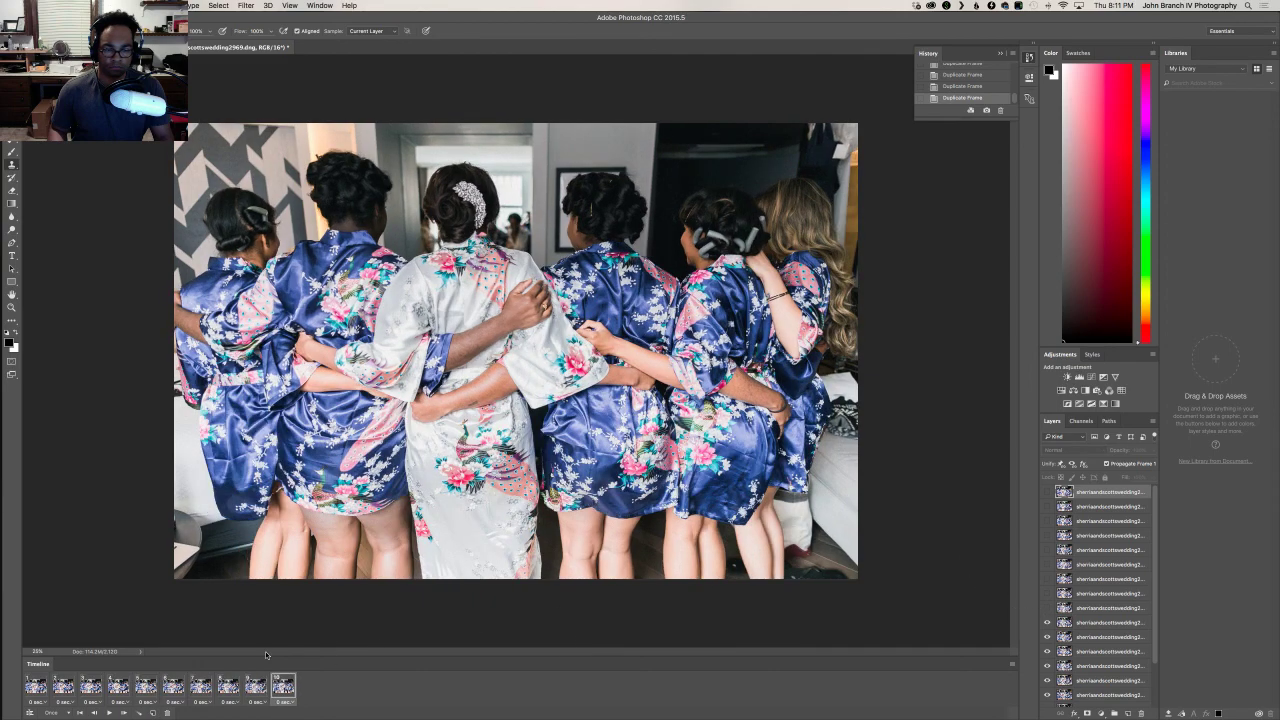
{"action": "left_click", "coordinate": [152, 713]}
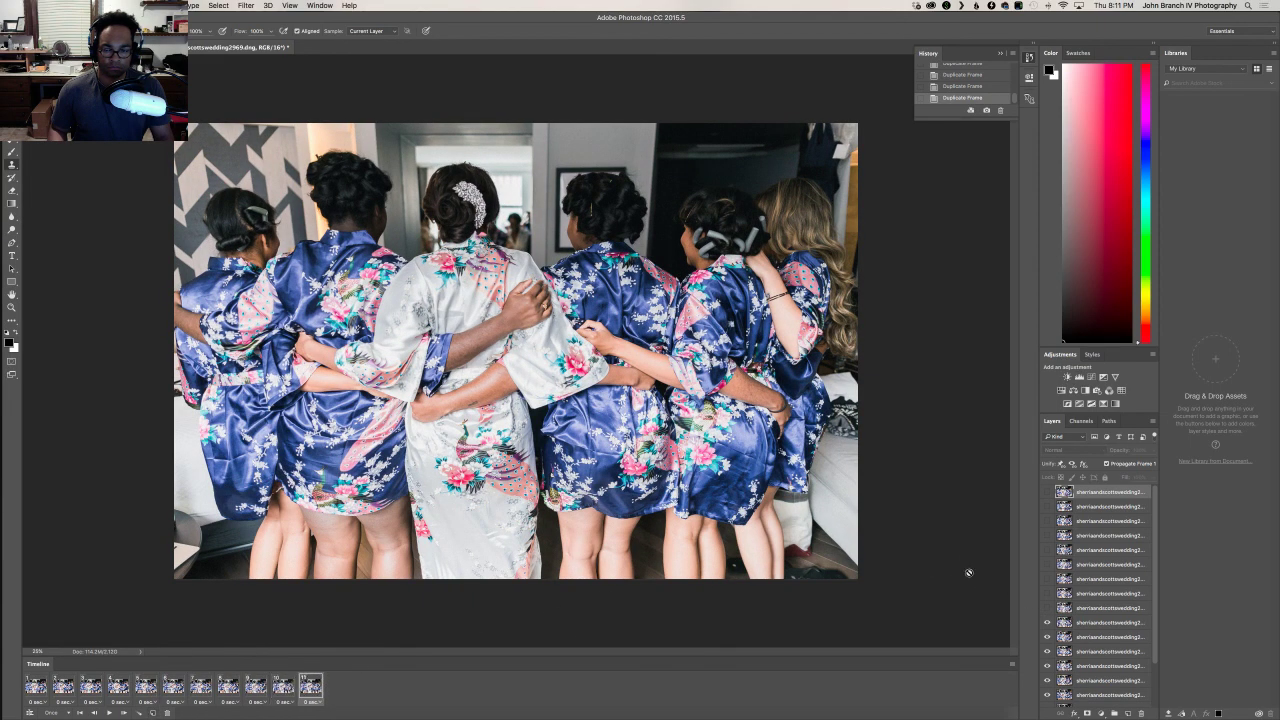
{"action": "left_click", "coordinate": [1047, 622]}
{"action": "left_click", "coordinate": [152, 713]}
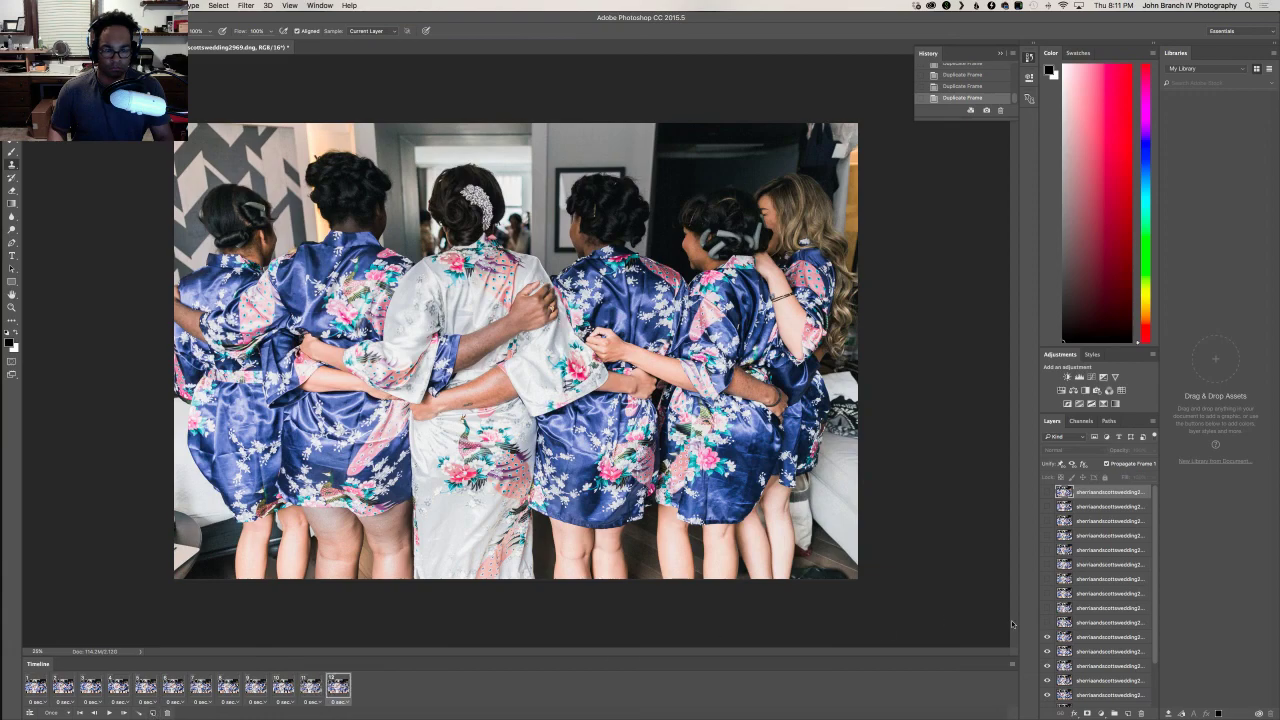
{"action": "left_click", "coordinate": [1047, 636]}
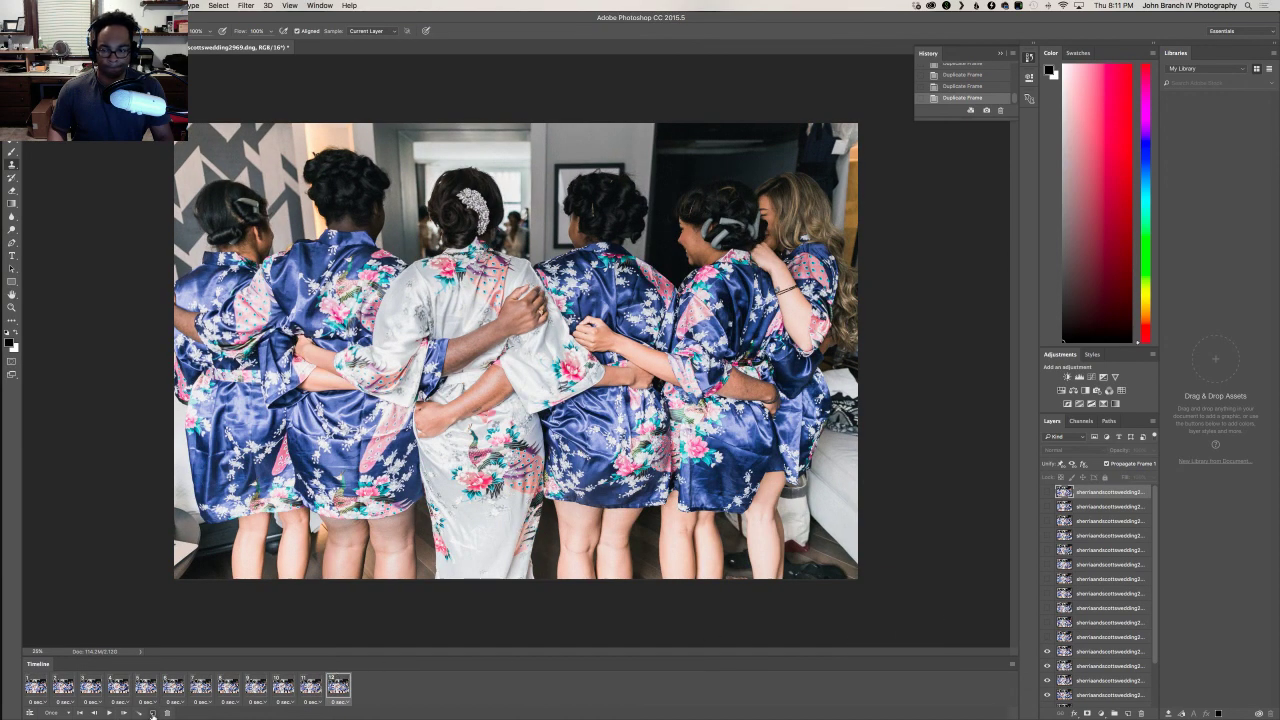
- Add frames 13 to 16, each a duplicate of the previous frame with one more layer of the burst hidden
{"action": "left_click", "coordinate": [152, 713]}
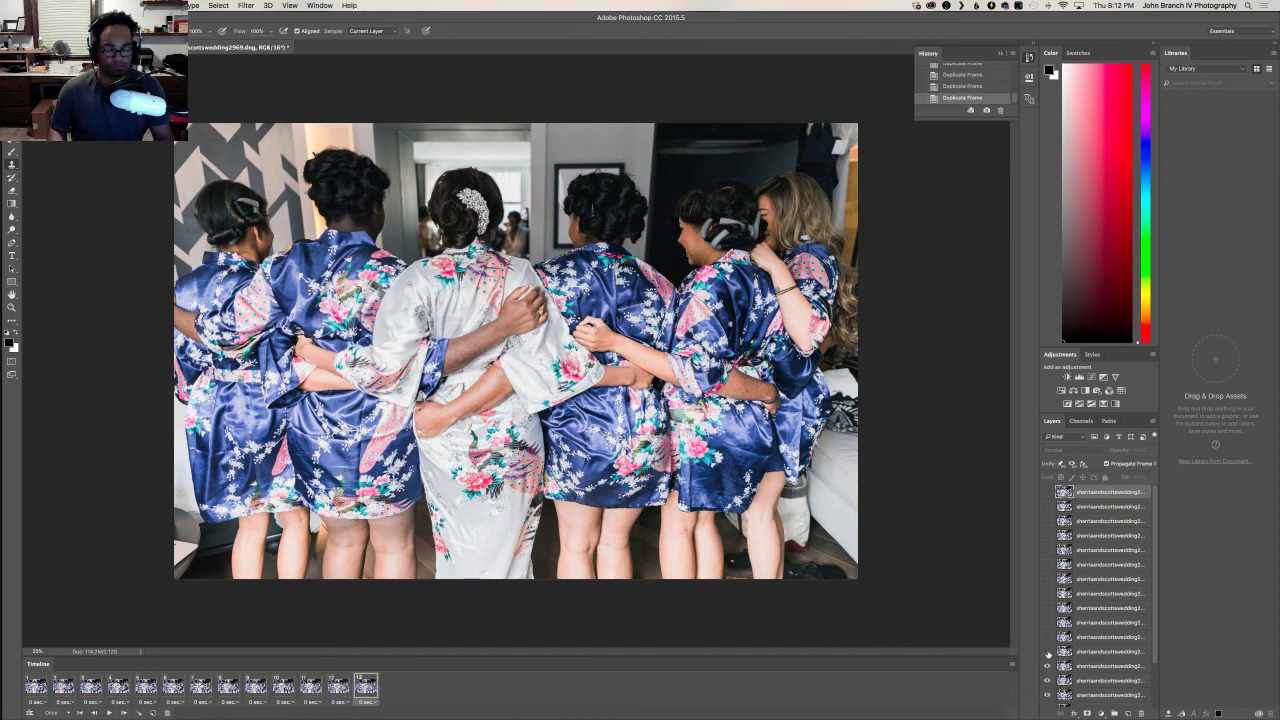
{"action": "left_click", "coordinate": [1047, 651]}
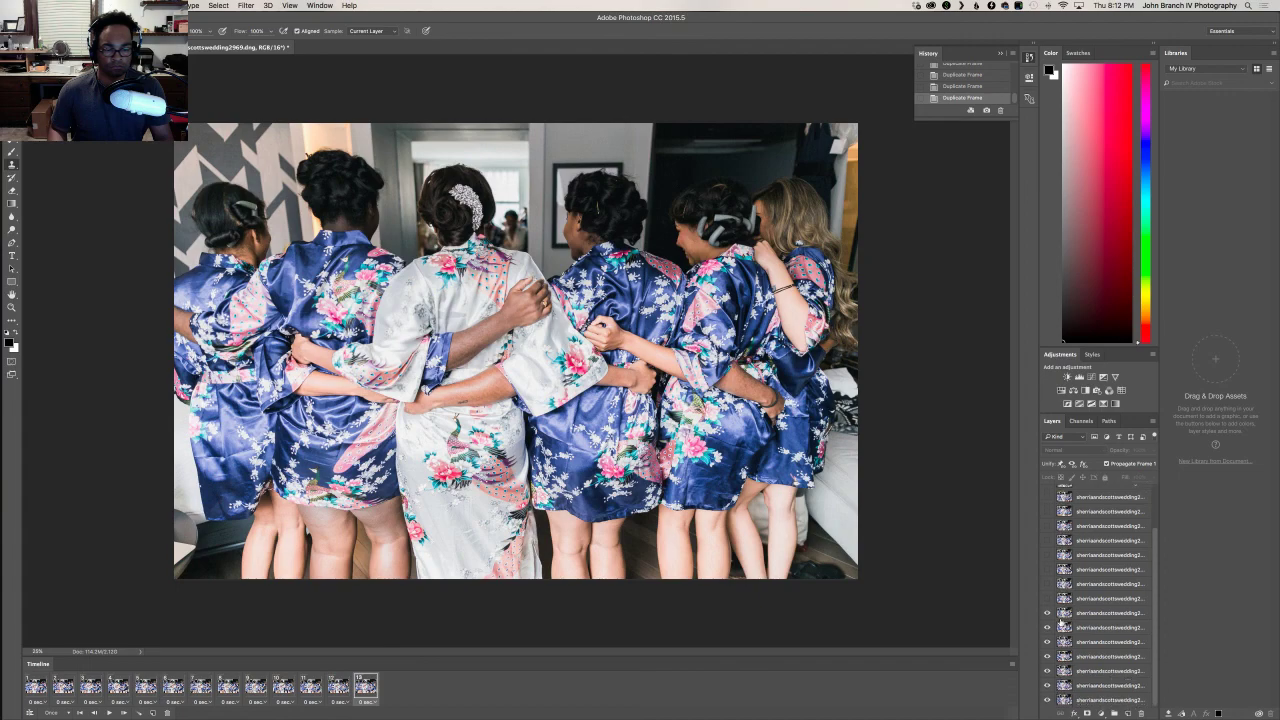
{"action": "left_click", "coordinate": [152, 713]}
{"action": "left_click", "coordinate": [1047, 613]}
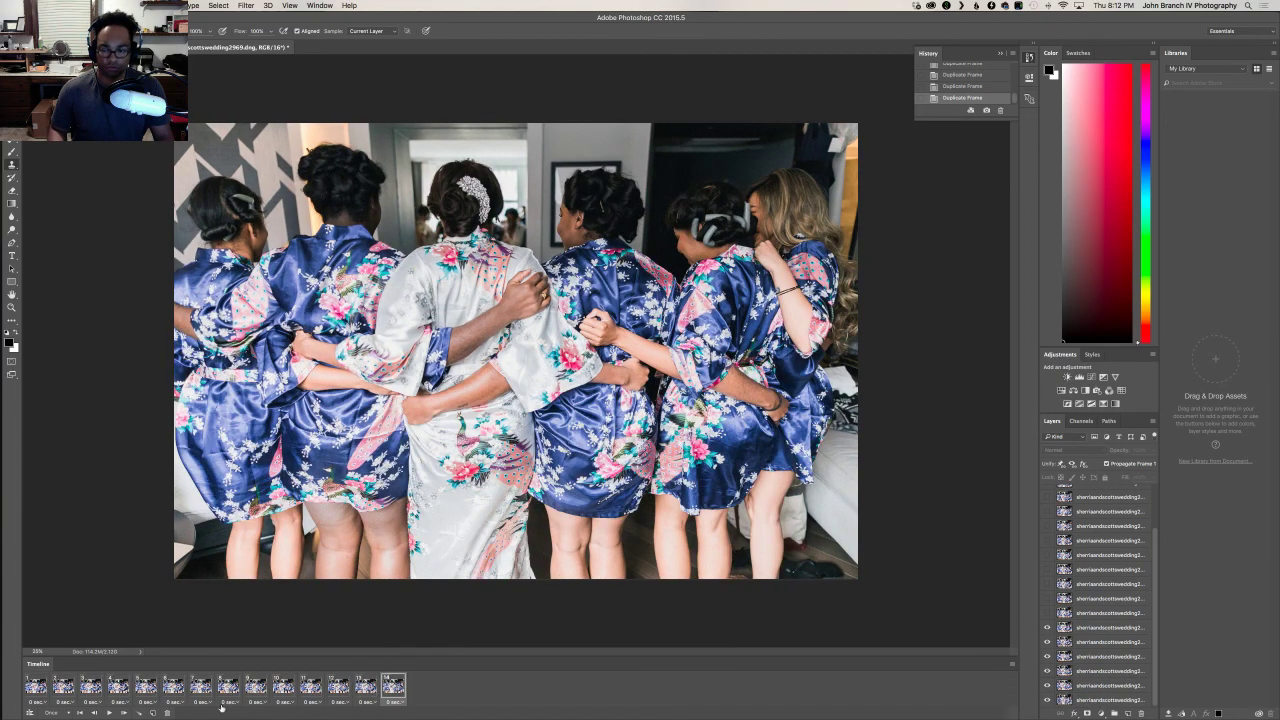
{"action": "left_click", "coordinate": [150, 713]}
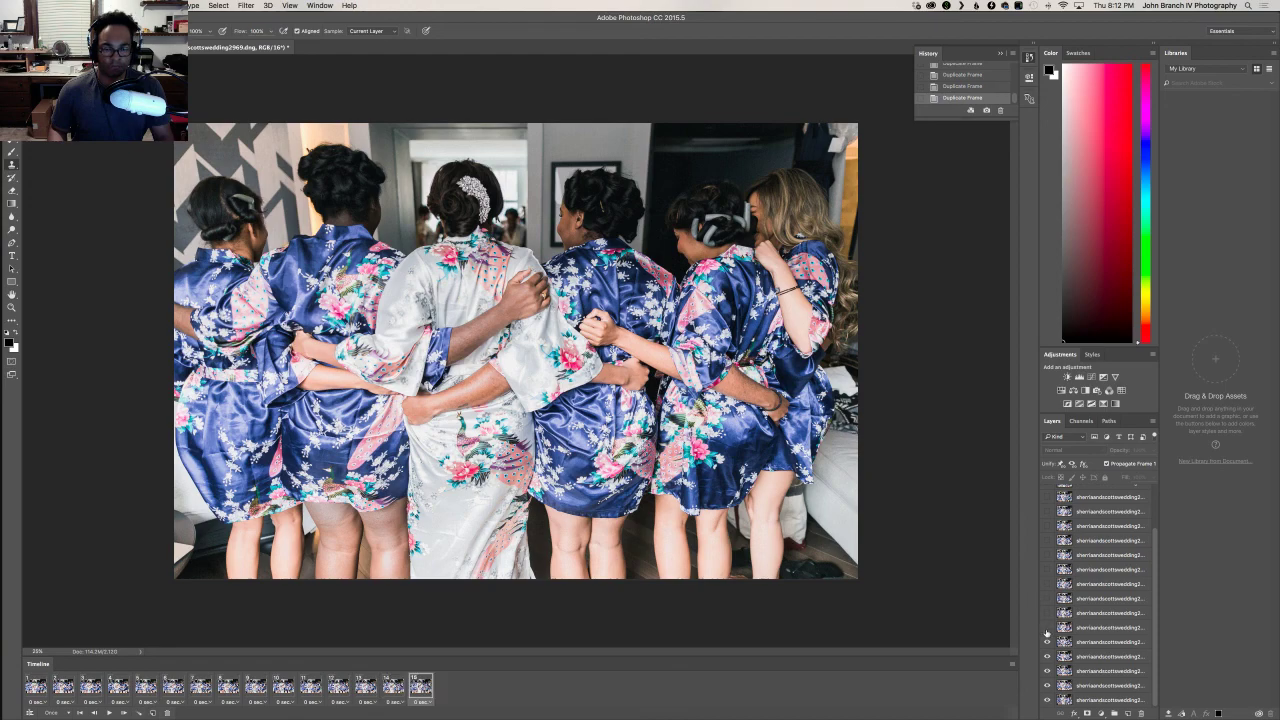
{"action": "left_click", "coordinate": [1047, 627]}
{"action": "left_click", "coordinate": [152, 713]}
{"action": "left_click", "coordinate": [1047, 642]}
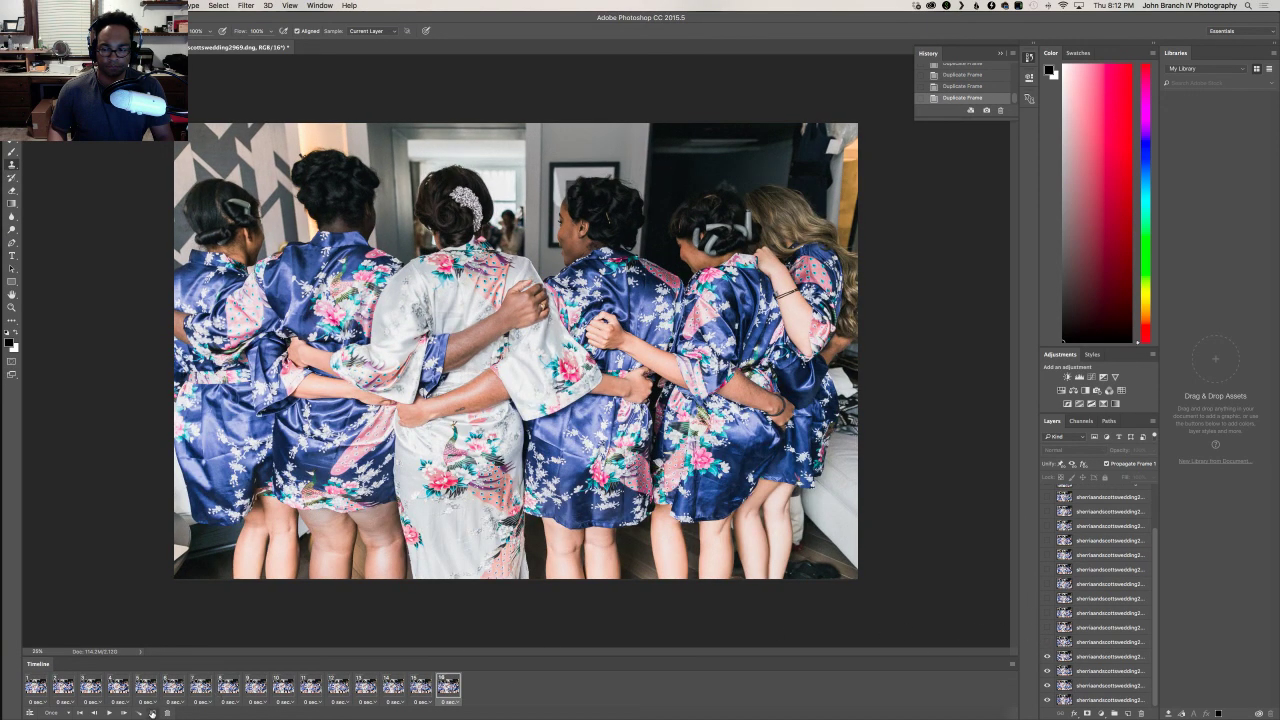
- Add frames 17 to 19 the same way, leaving only the bottom layer visible in the last frame
{"action": "left_click", "coordinate": [152, 713]}
{"action": "left_click", "coordinate": [1047, 656]}
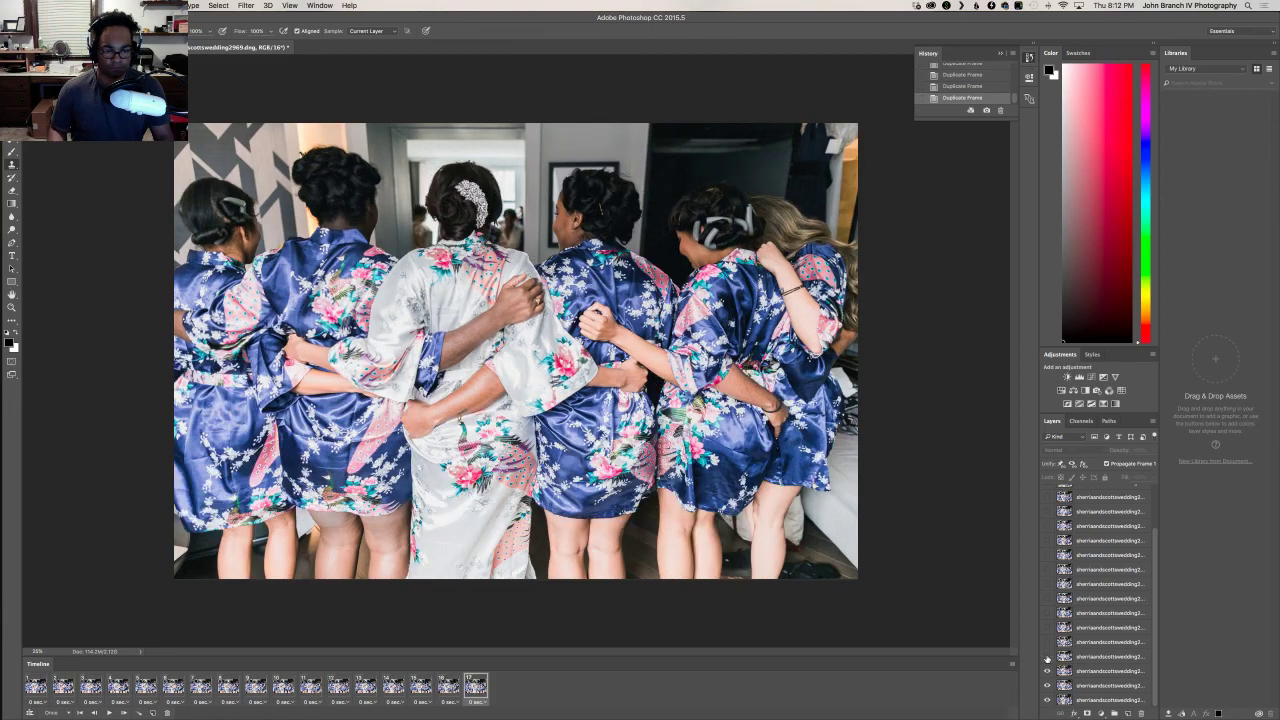
{"action": "left_click", "coordinate": [152, 713]}
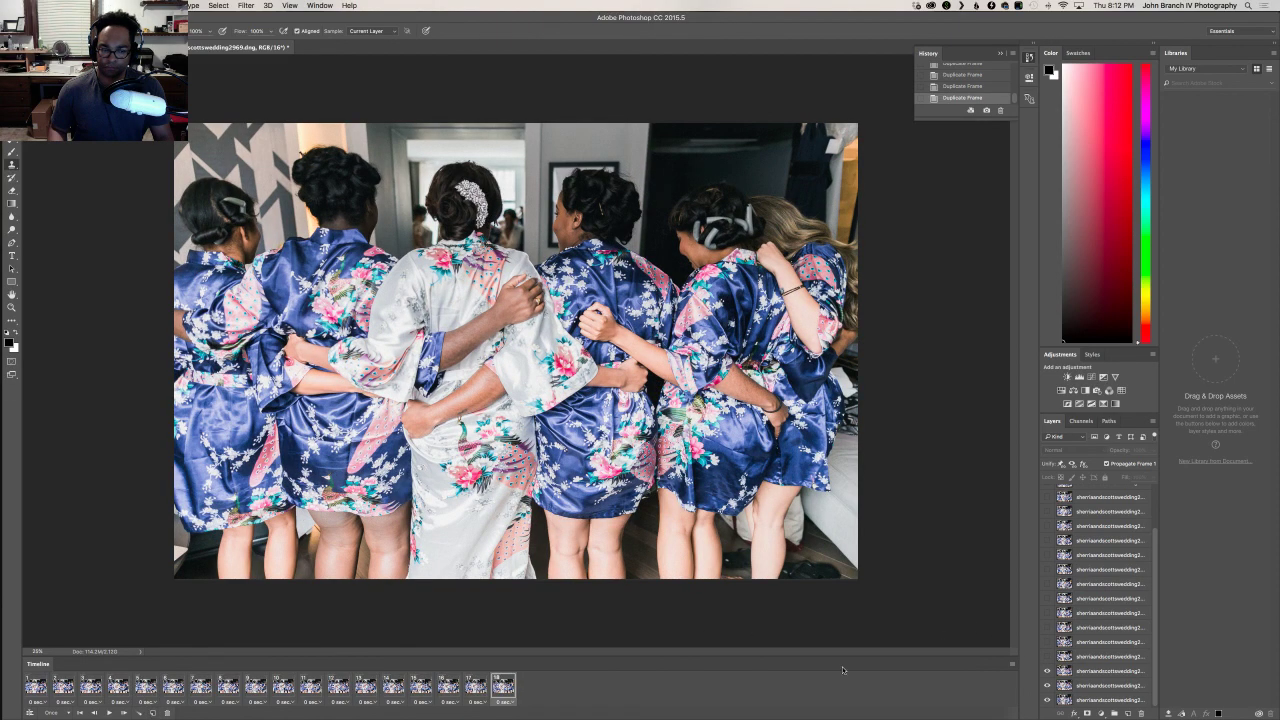
{"action": "left_click", "coordinate": [1047, 673]}
{"action": "left_click", "coordinate": [154, 713]}
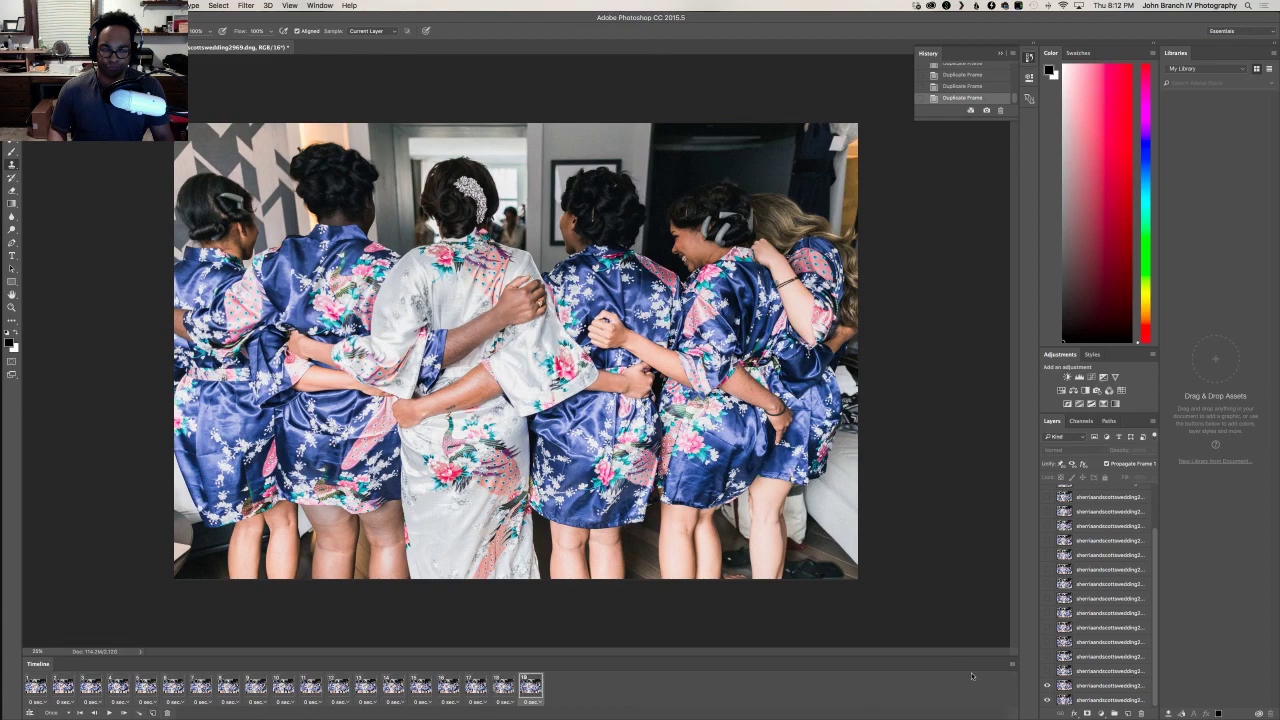
{"action": "left_click", "coordinate": [1048, 686]}
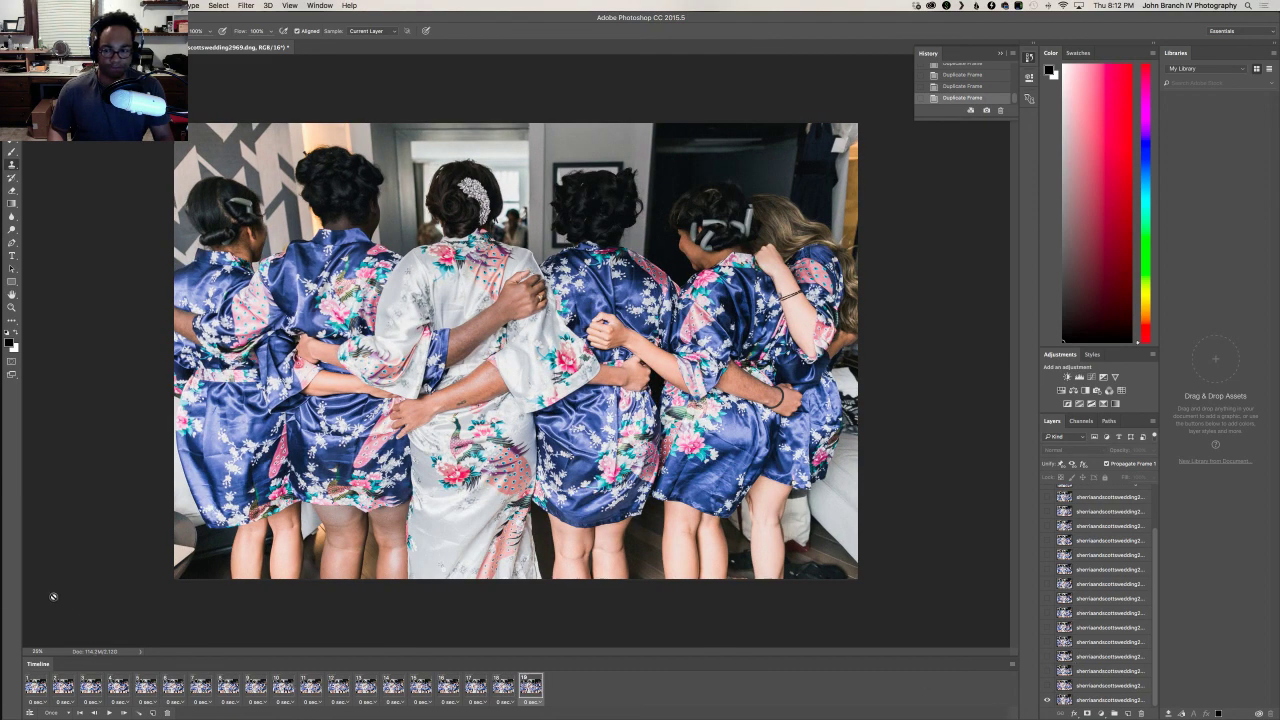
- Set the animation to loop Forever and play it to check the motion
{"action": "left_click", "coordinate": [57, 711]}
{"action": "left_click", "coordinate": [56, 687]}
{"action": "left_click", "coordinate": [108, 713]}
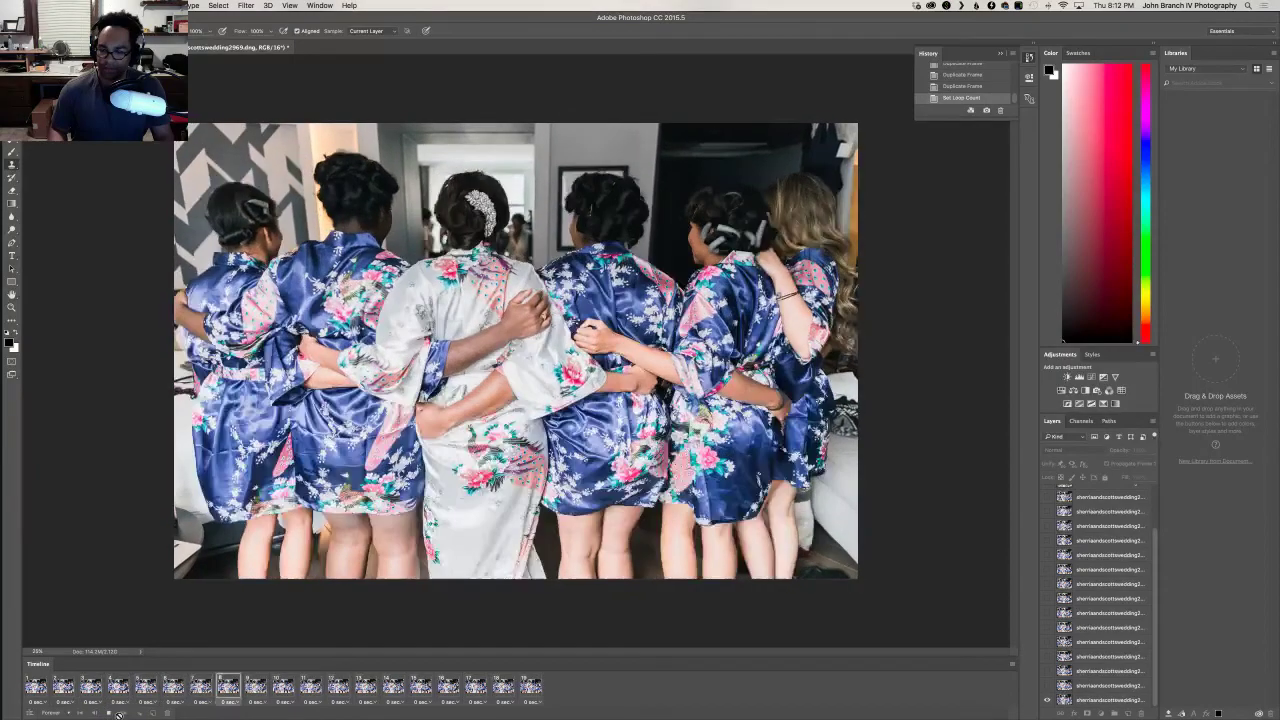
{"action": "left_click", "coordinate": [86, 711]}
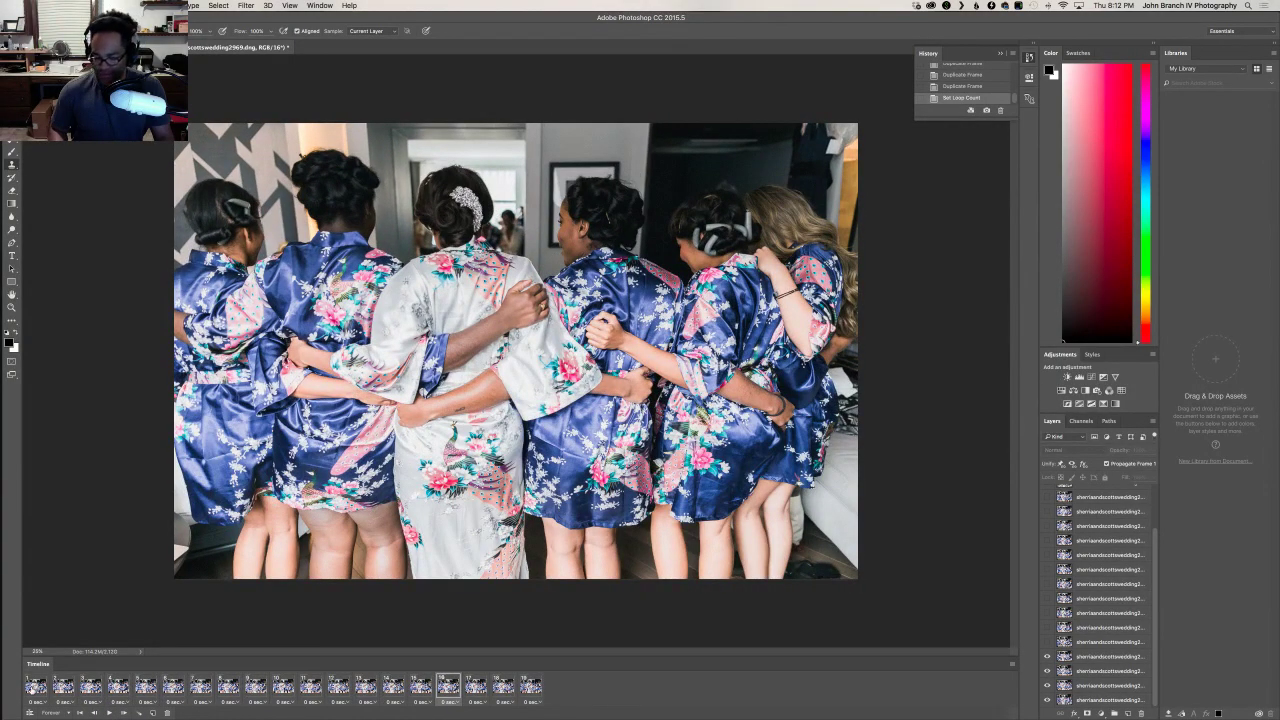
- Set the delay of all 19 frames to 0.2 seconds and preview the animation's playback
{"action": "left_click", "coordinate": [79, 712]}
{"action": "left_click", "coordinate": [530, 689], "text": "shift"}
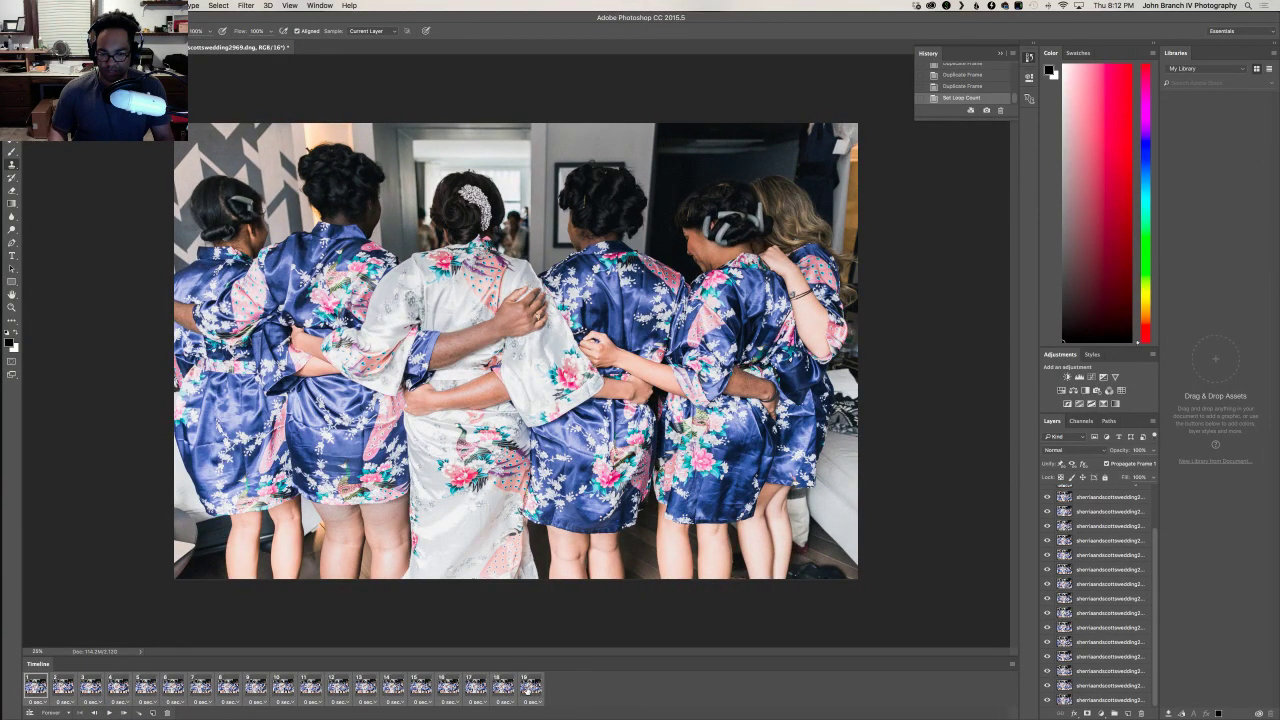
{"action": "left_click", "coordinate": [38, 702]}
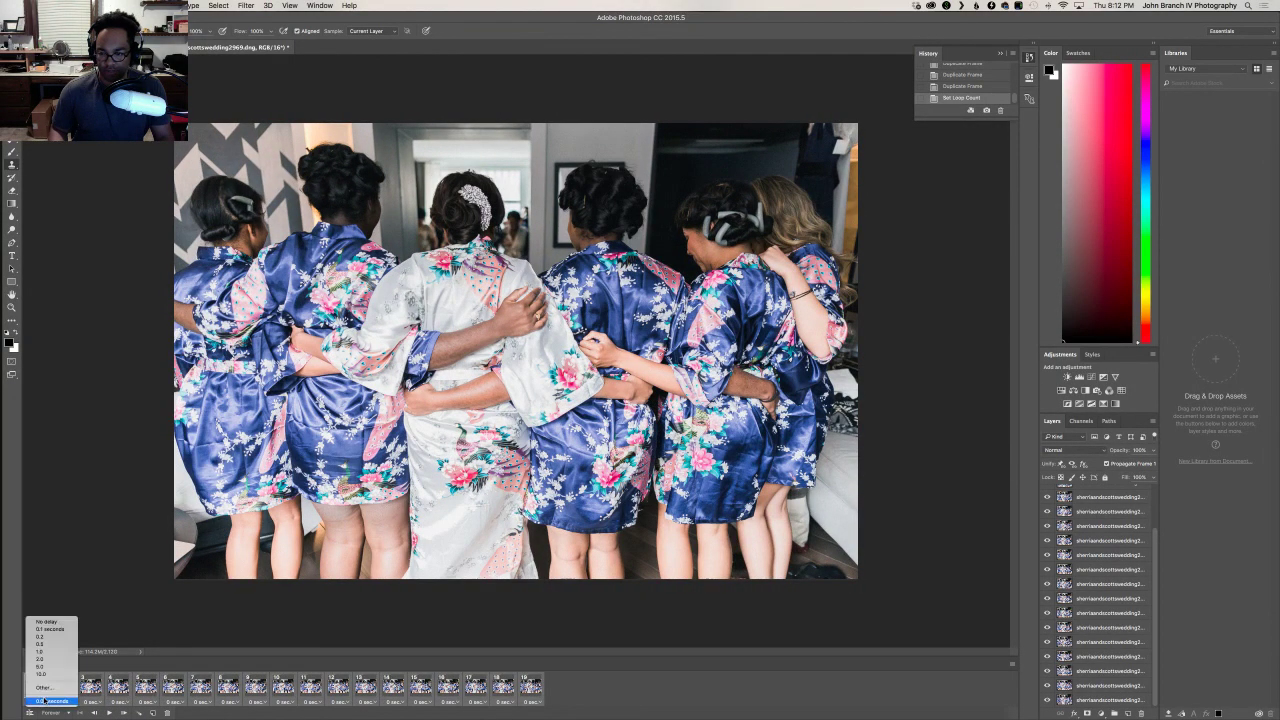
{"action": "left_click", "coordinate": [53, 637]}
{"action": "left_click", "coordinate": [108, 713]}
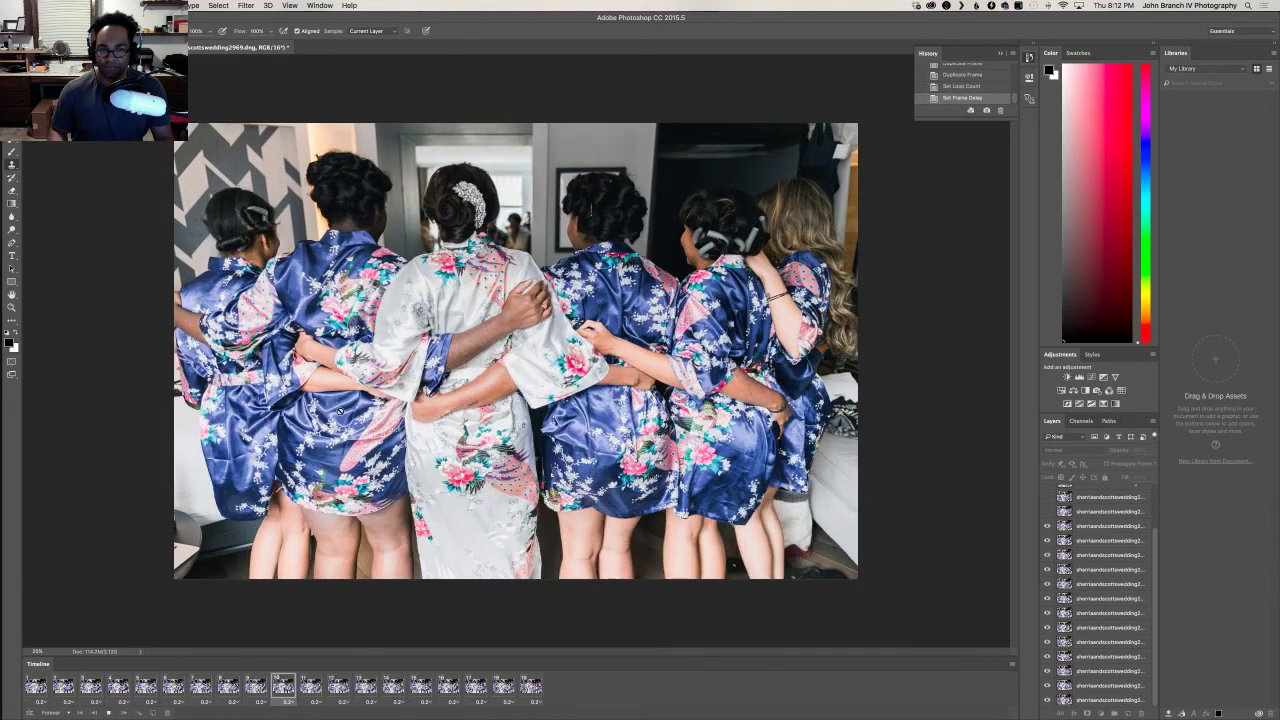
{"action": "key", "text": "space"}
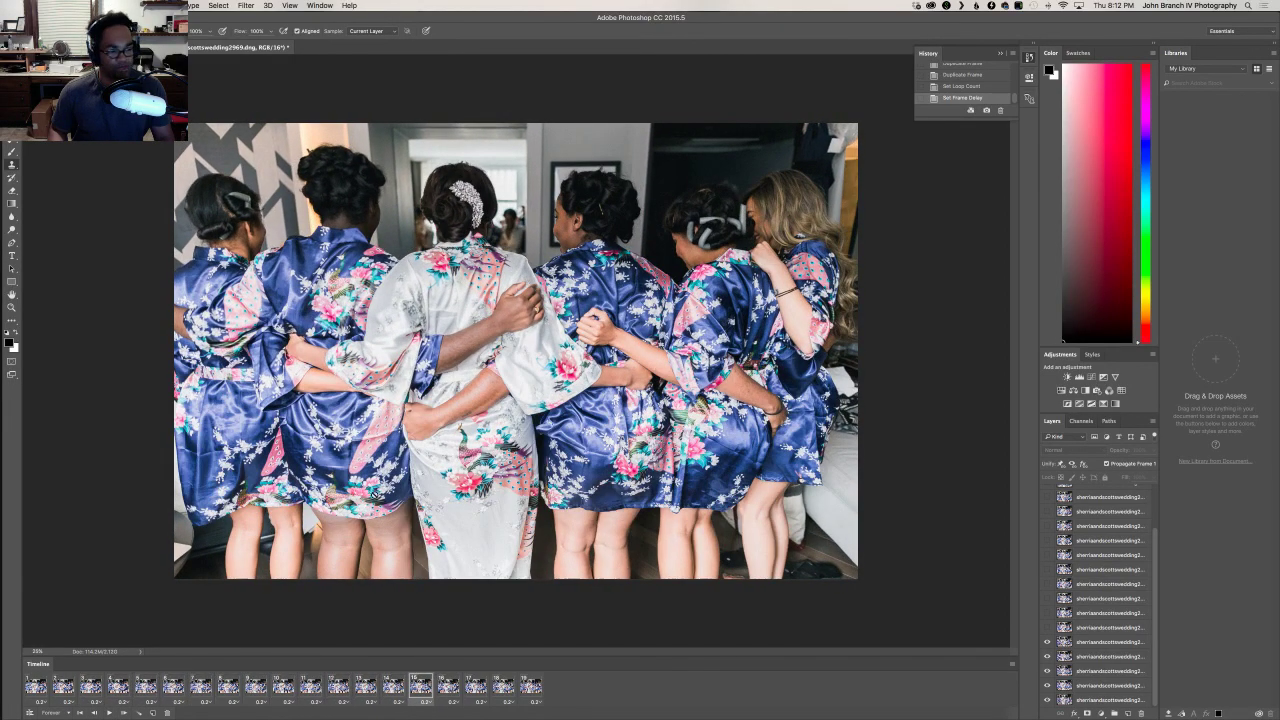
{"action": "left_click", "coordinate": [92, 5]}
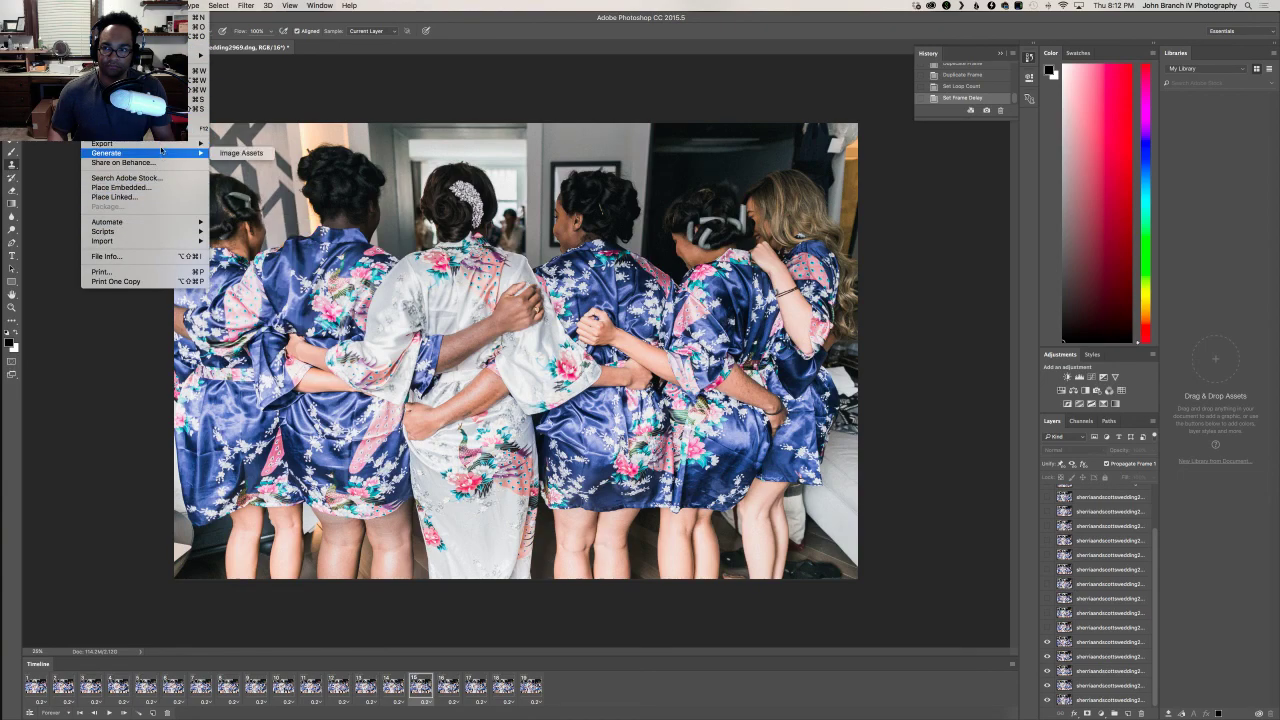
{"action": "mouse_move", "coordinate": [170, 143]}
{"action": "left_click", "coordinate": [296, 151]}
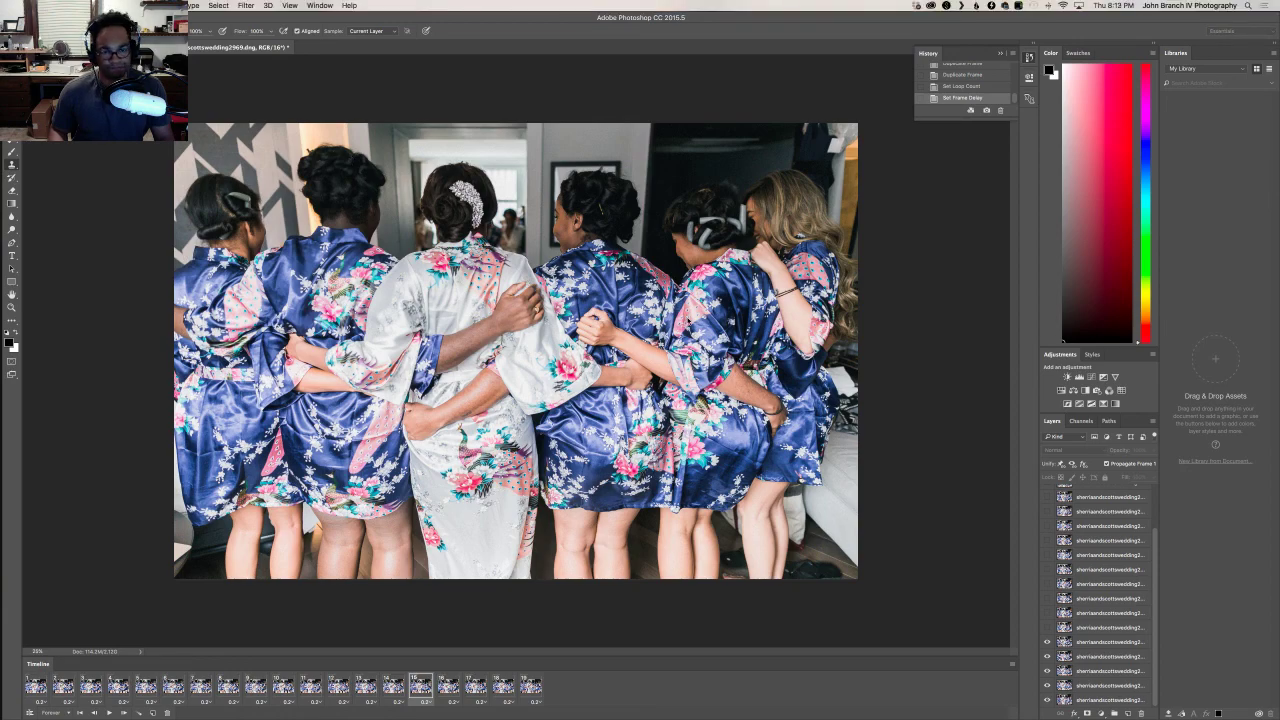
{"action": "left_click", "coordinate": [88, 6]}
{"action": "left_click", "coordinate": [110, 116]}
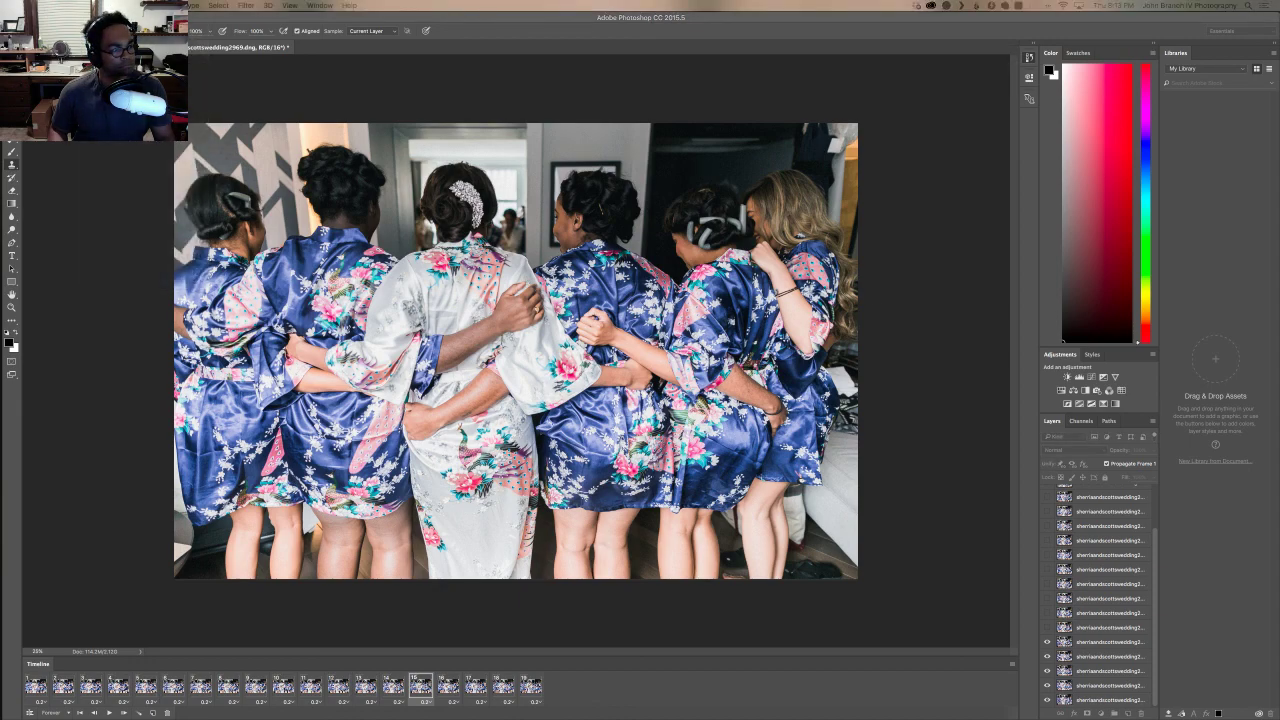
{"action": "key", "text": "ctrl+Up"}
{"action": "key", "text": "ctrl+Up"}
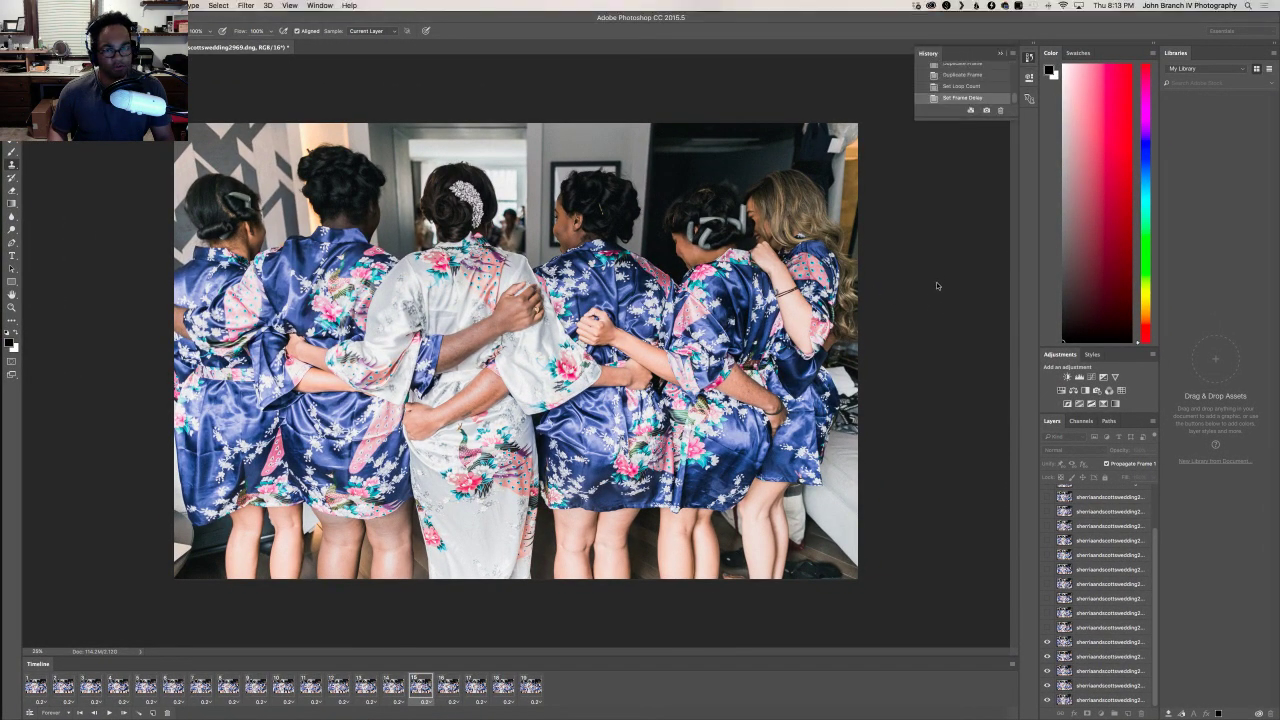
{"action": "key", "text": "ctrl+Up"}
{"action": "key", "text": "ctrl+Up"}
{"action": "key", "text": "alt+shift+super+w"}
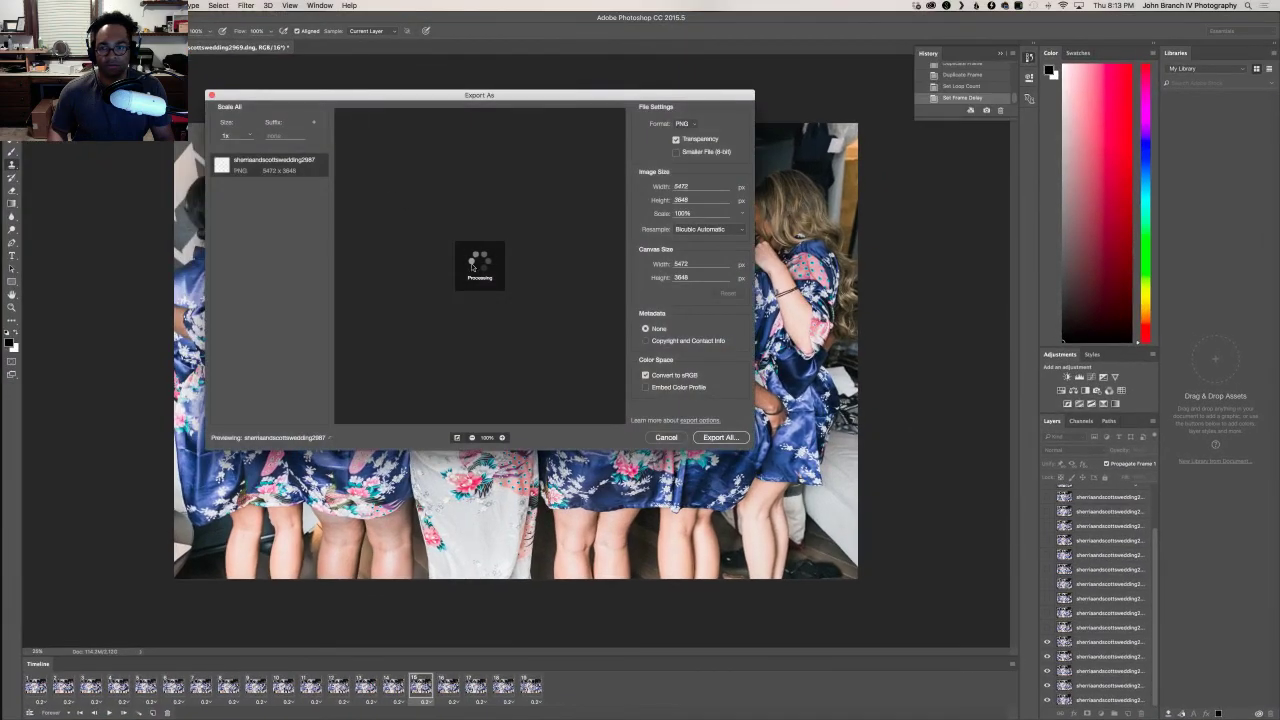
{"action": "left_click", "coordinate": [666, 437]}
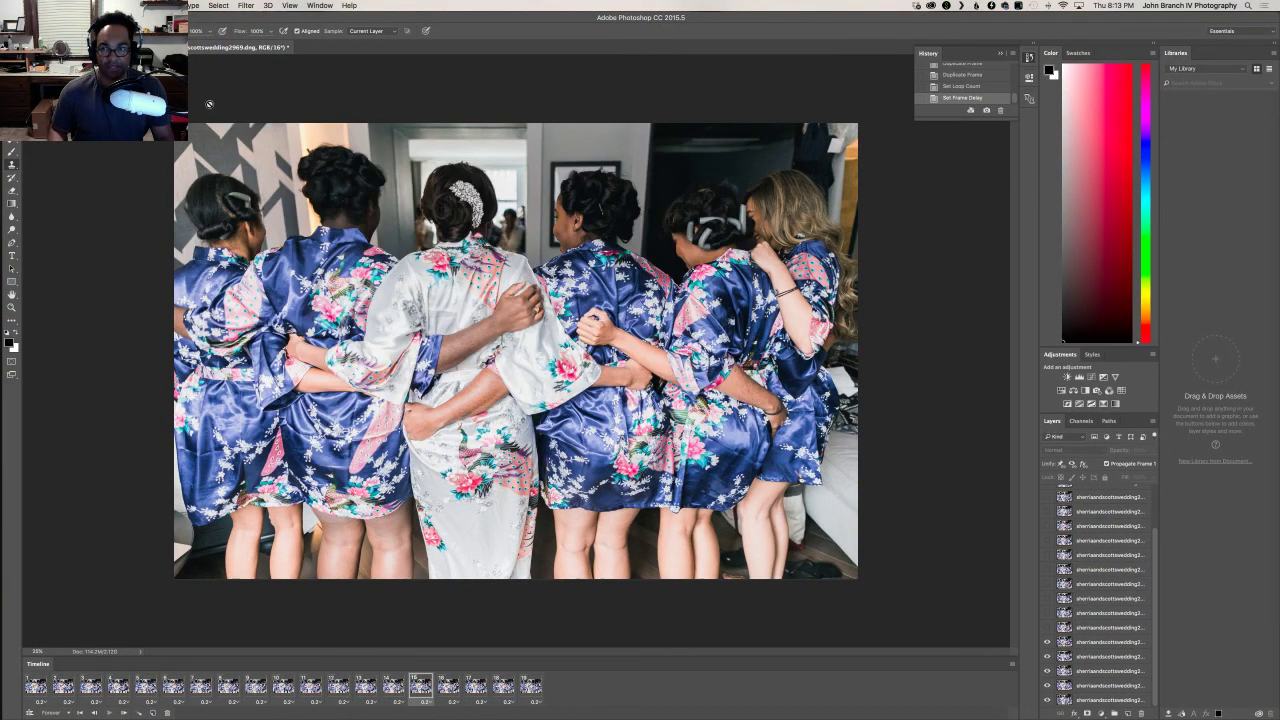
- Open the animation in Save for Web (Legacy), fit the whole image in the preview, and set the GIF's image size to 25 percent
{"action": "left_click", "coordinate": [96, 5]}
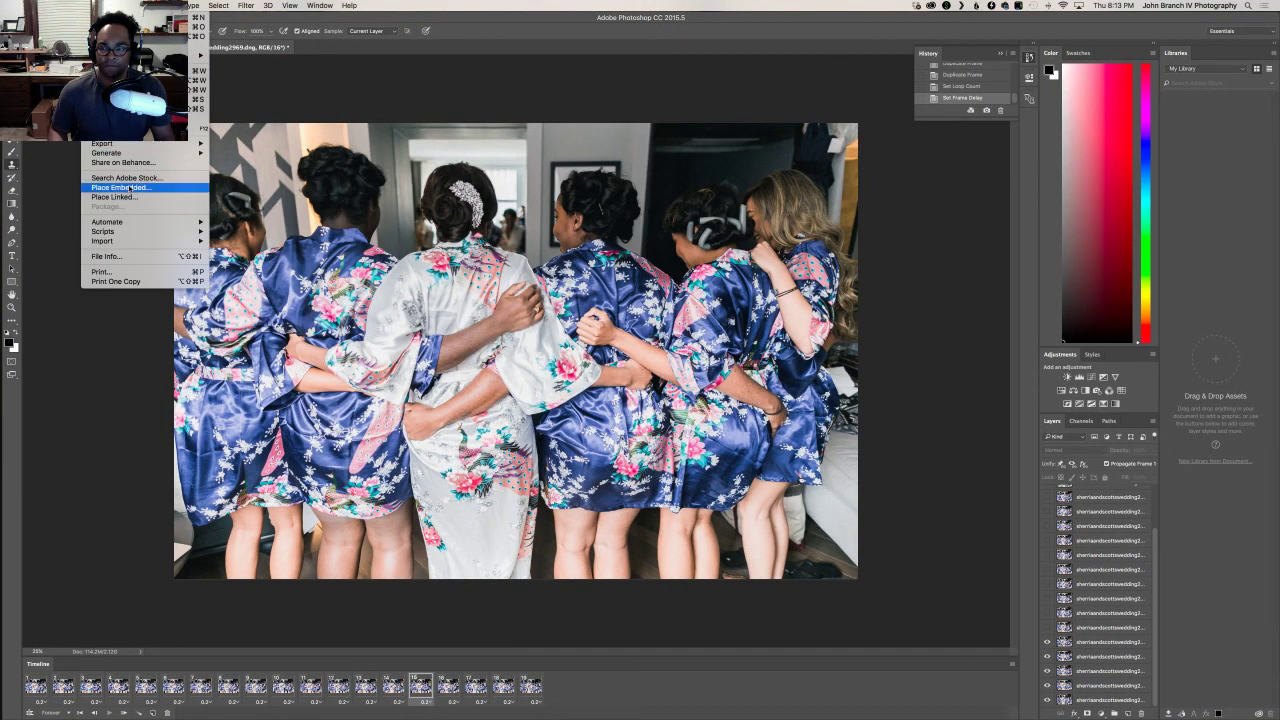
{"action": "mouse_move", "coordinate": [124, 145]}
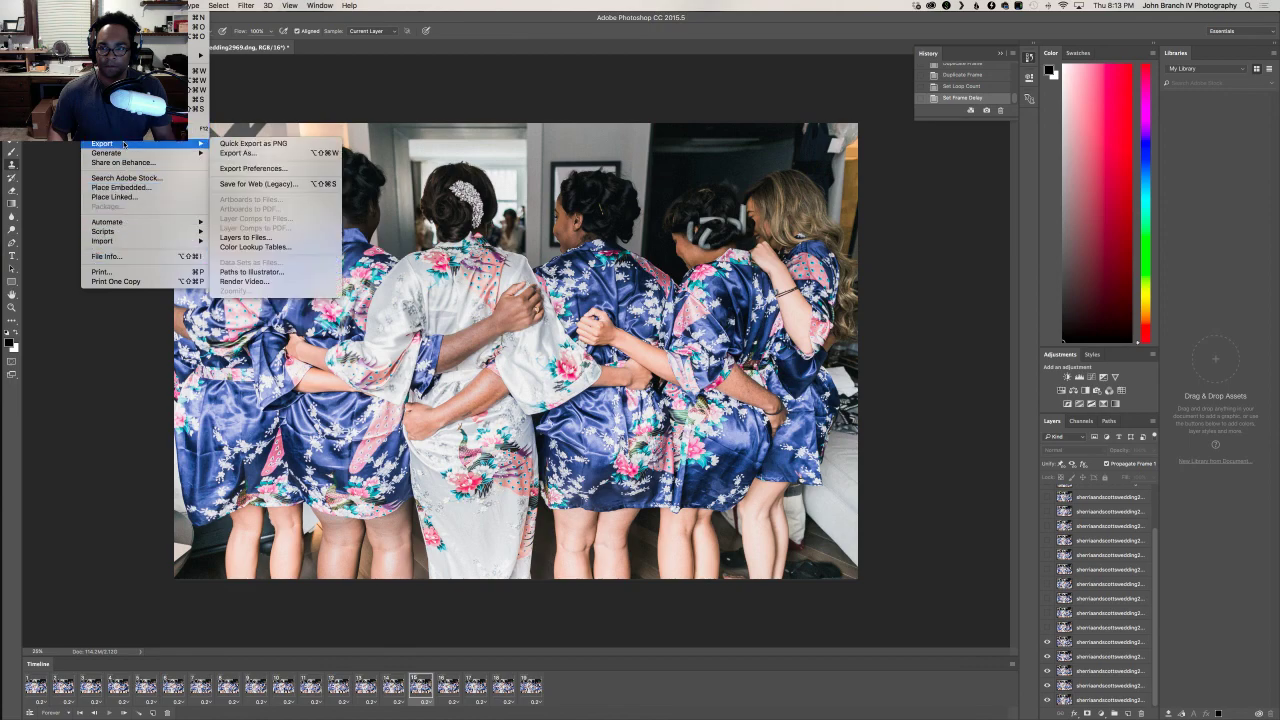
{"action": "left_click", "coordinate": [268, 184]}
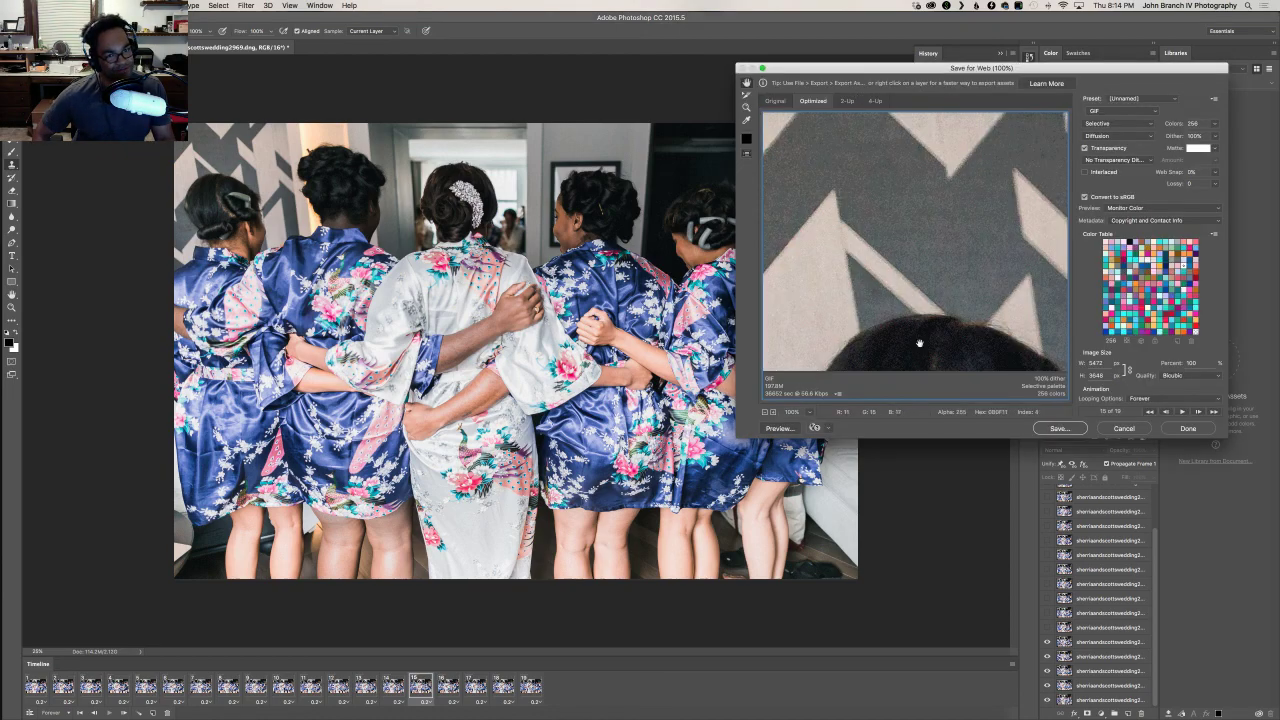
{"action": "left_click", "coordinate": [765, 412]}
{"action": "left_click", "coordinate": [765, 412]}
{"action": "left_click", "coordinate": [765, 412]}
{"action": "left_click", "coordinate": [765, 412]}
{"action": "left_click", "coordinate": [765, 412]}
{"action": "left_click", "coordinate": [765, 412]}
{"action": "left_click", "coordinate": [765, 412]}
{"action": "left_click", "coordinate": [765, 412]}
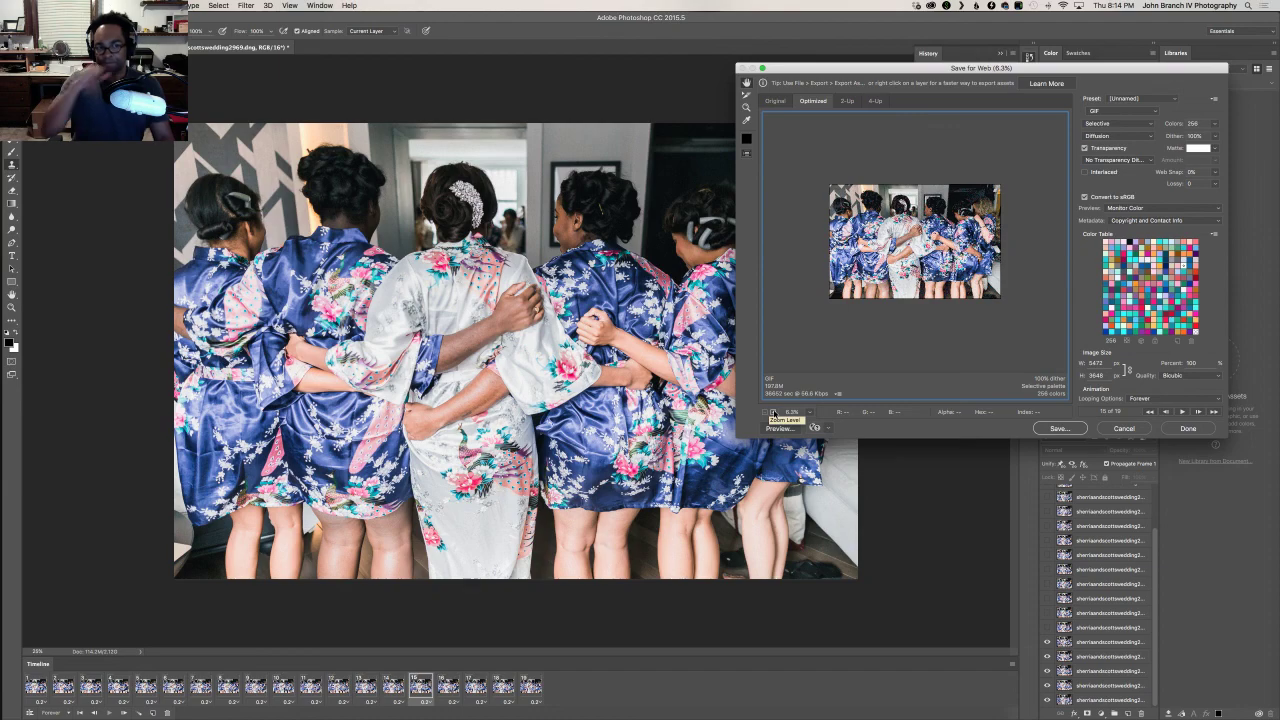
{"action": "left_click", "coordinate": [1191, 363]}
{"action": "type", "text": "25"}
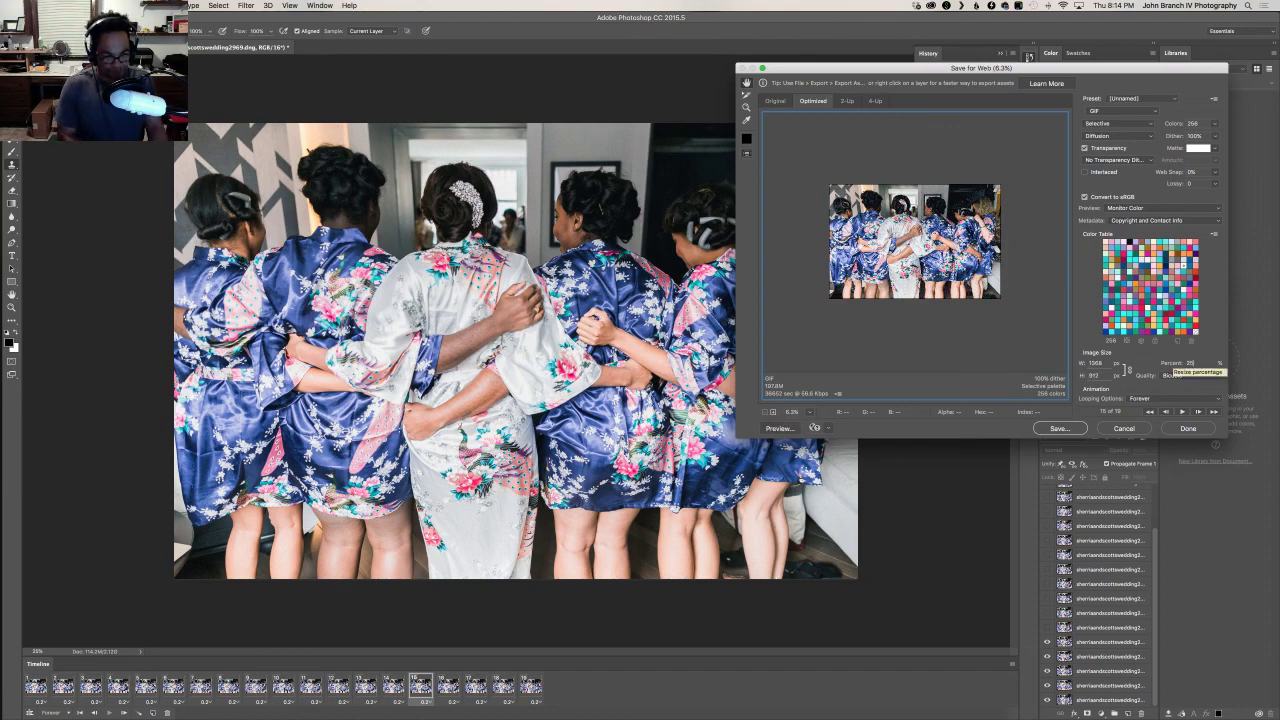
- Preview the animation's playback and save the optimized GIF under the first bridesmaids GIF's file name, with its number changed to 2
{"action": "left_click", "coordinate": [1183, 412]}
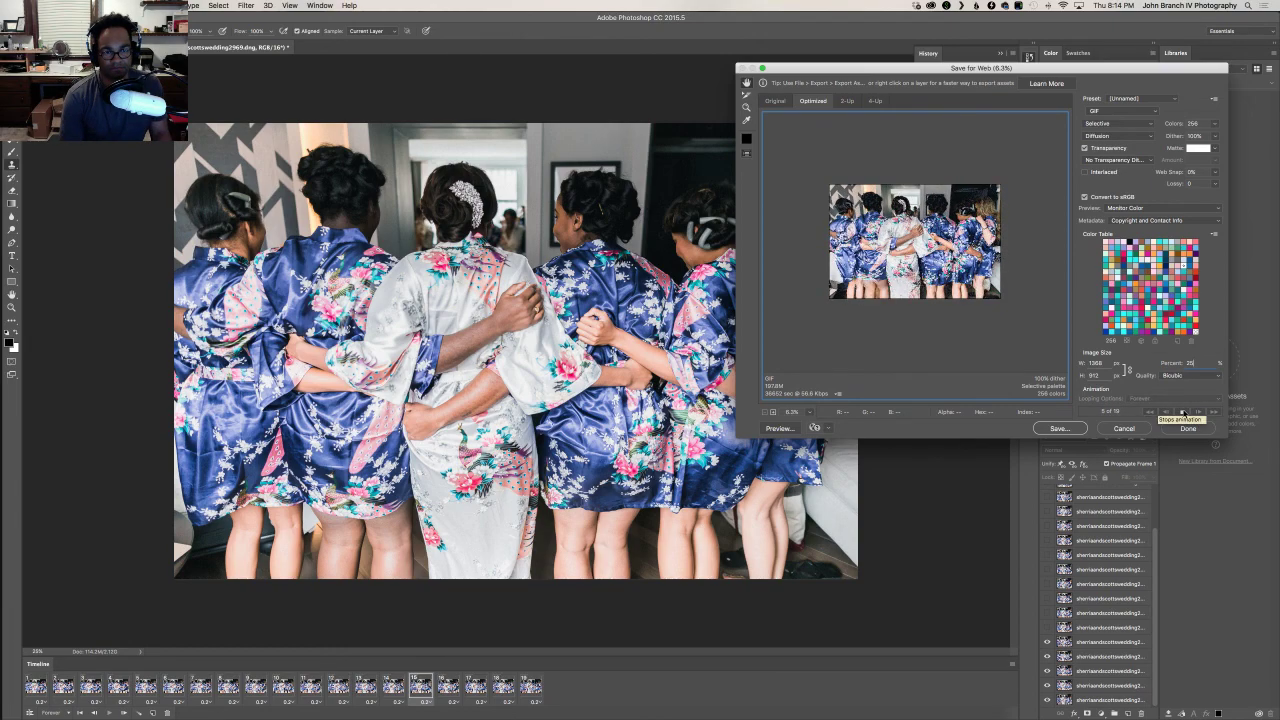
{"action": "left_click", "coordinate": [1184, 412]}
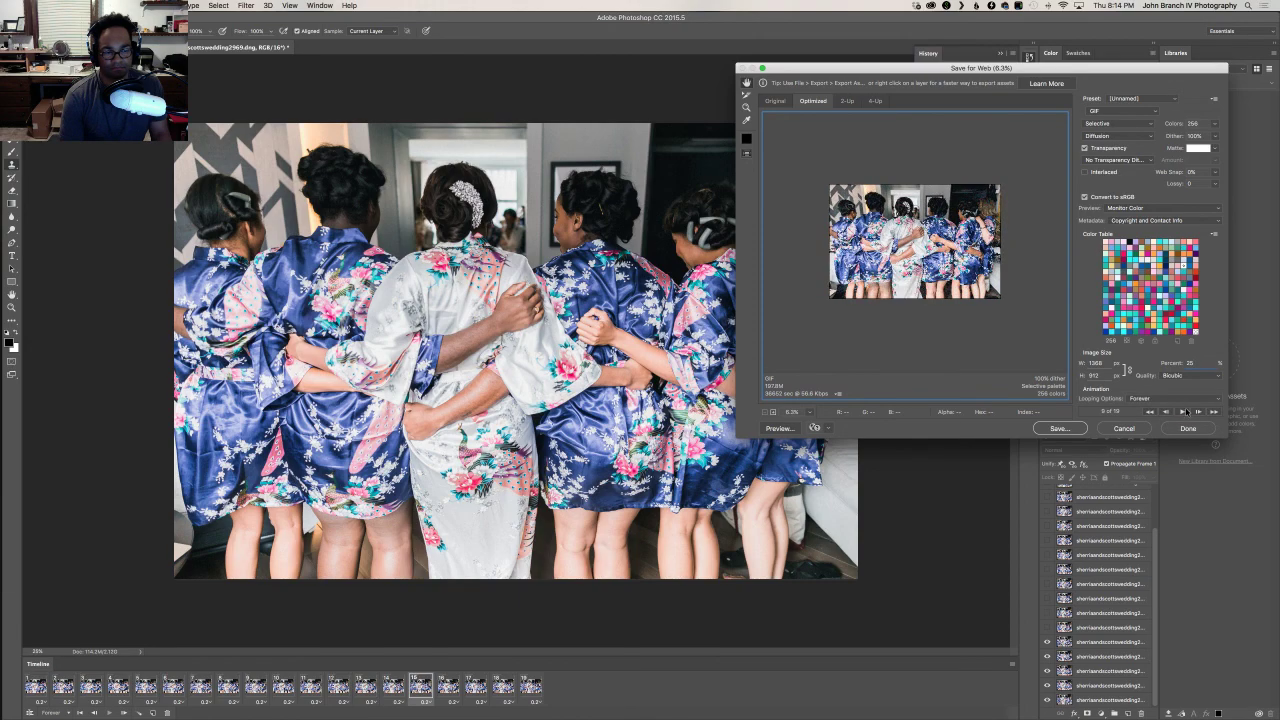
{"action": "left_click", "coordinate": [1055, 429]}
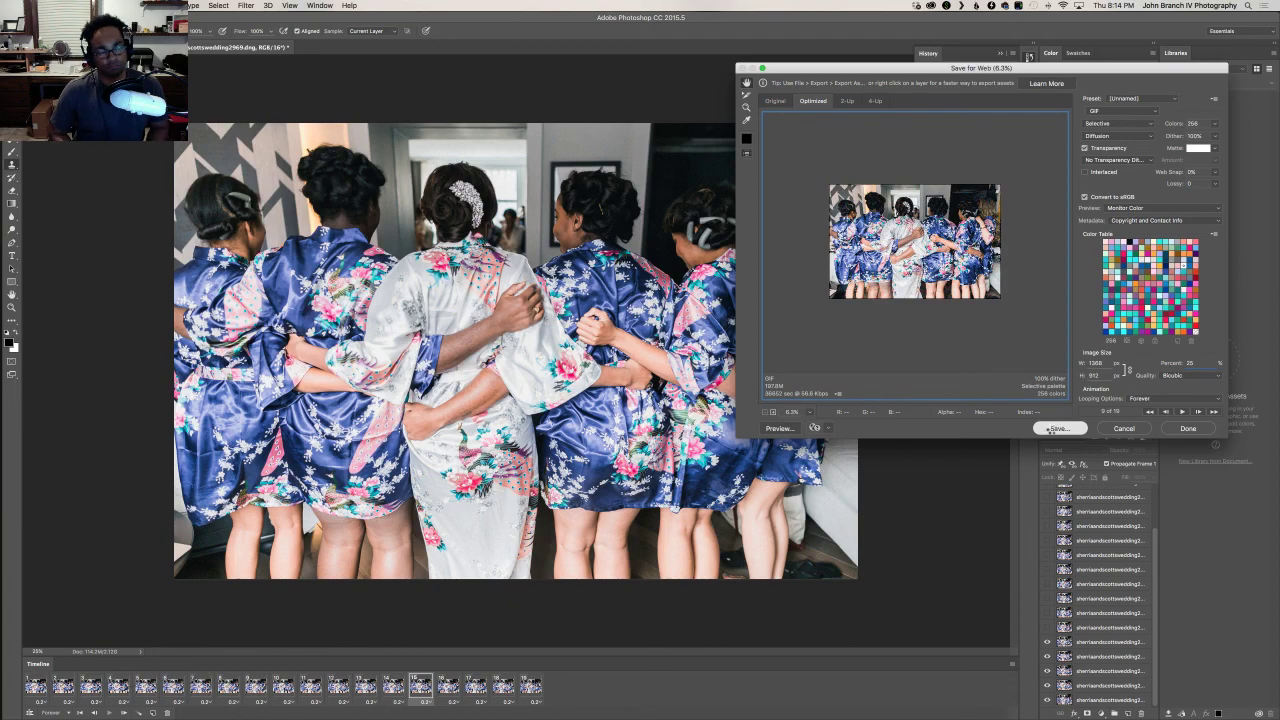
{"action": "left_click", "coordinate": [1050, 428]}
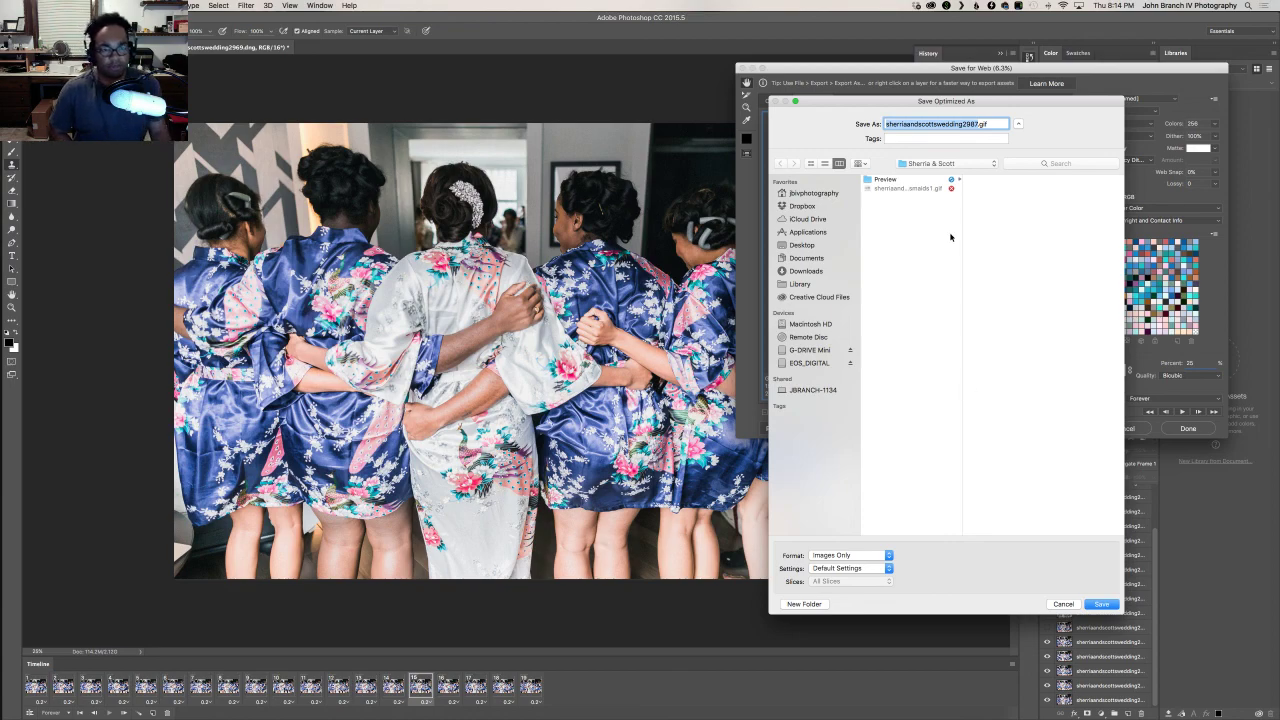
{"action": "left_click", "coordinate": [908, 189]}
{"action": "double_click", "coordinate": [1000, 123]}
{"action": "key", "text": "BackSpace"}
{"action": "type", "text": "2"}
{"action": "left_click", "coordinate": [1103, 605]}
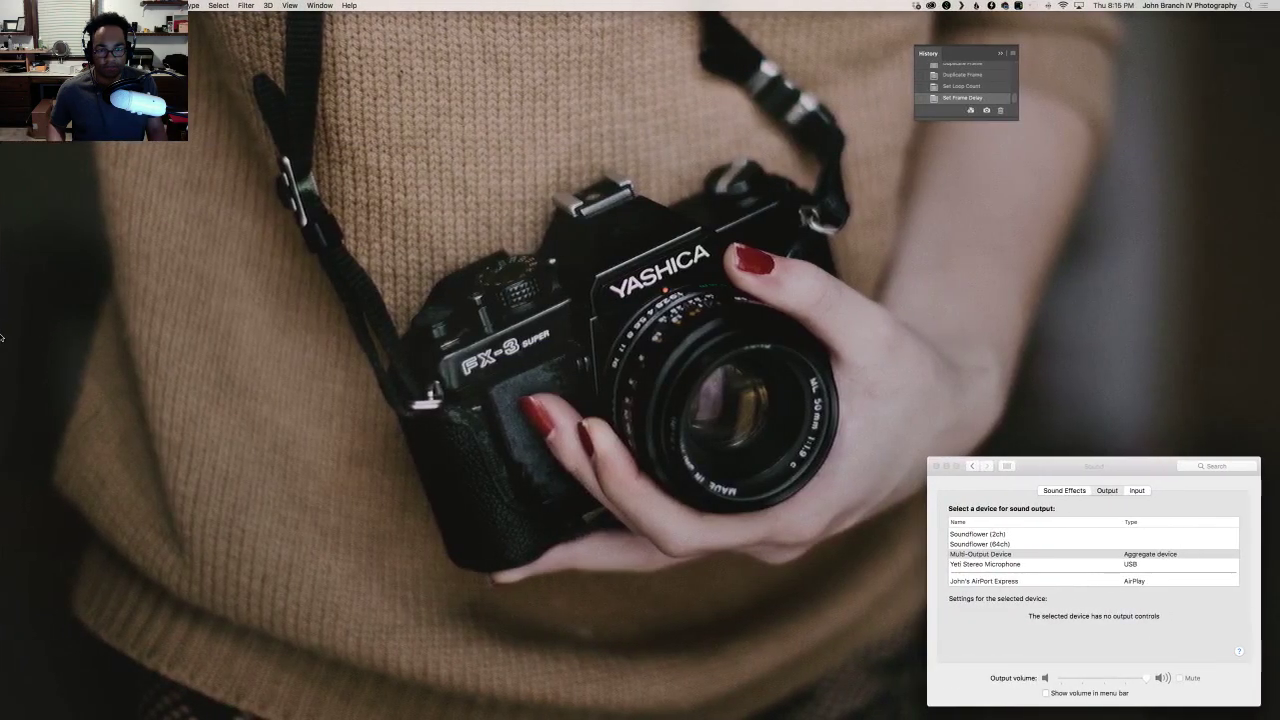
- Switch to Finder and play both exported bridesmaids GIFs in Quick Look to compare them
{"action": "mouse_move", "coordinate": [1, 338]}
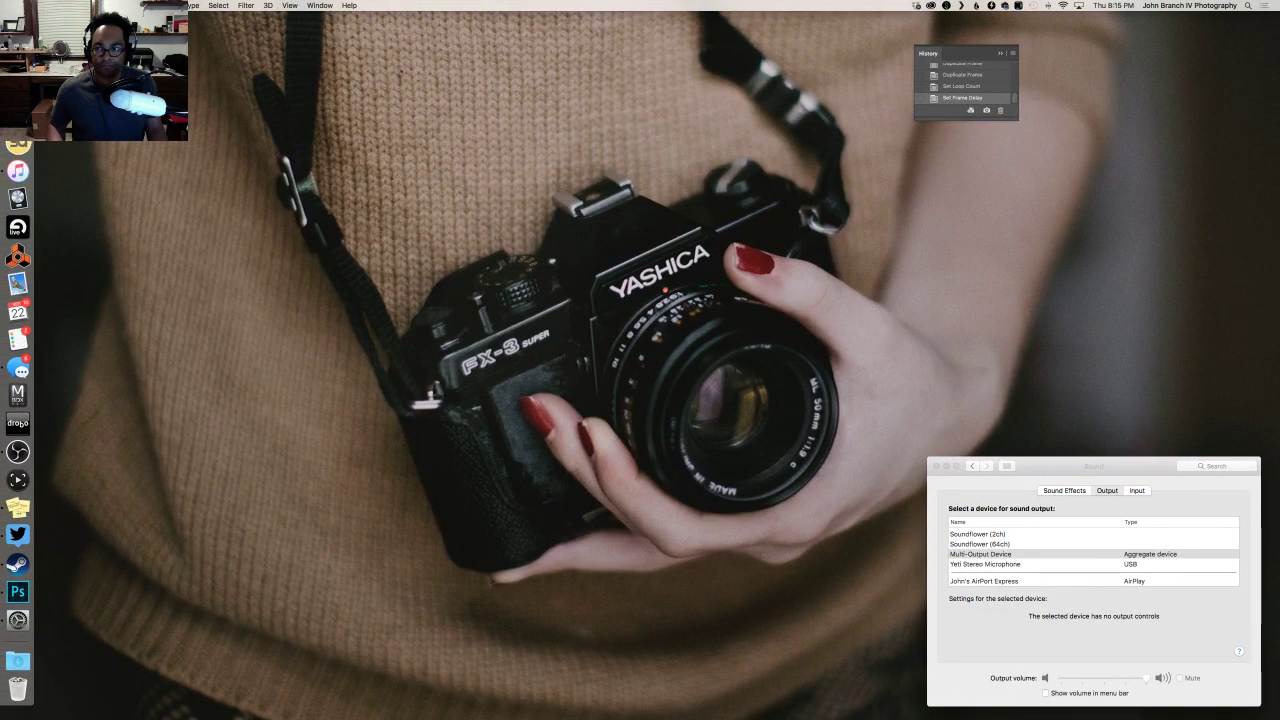
{"action": "left_click", "coordinate": [18, 32]}
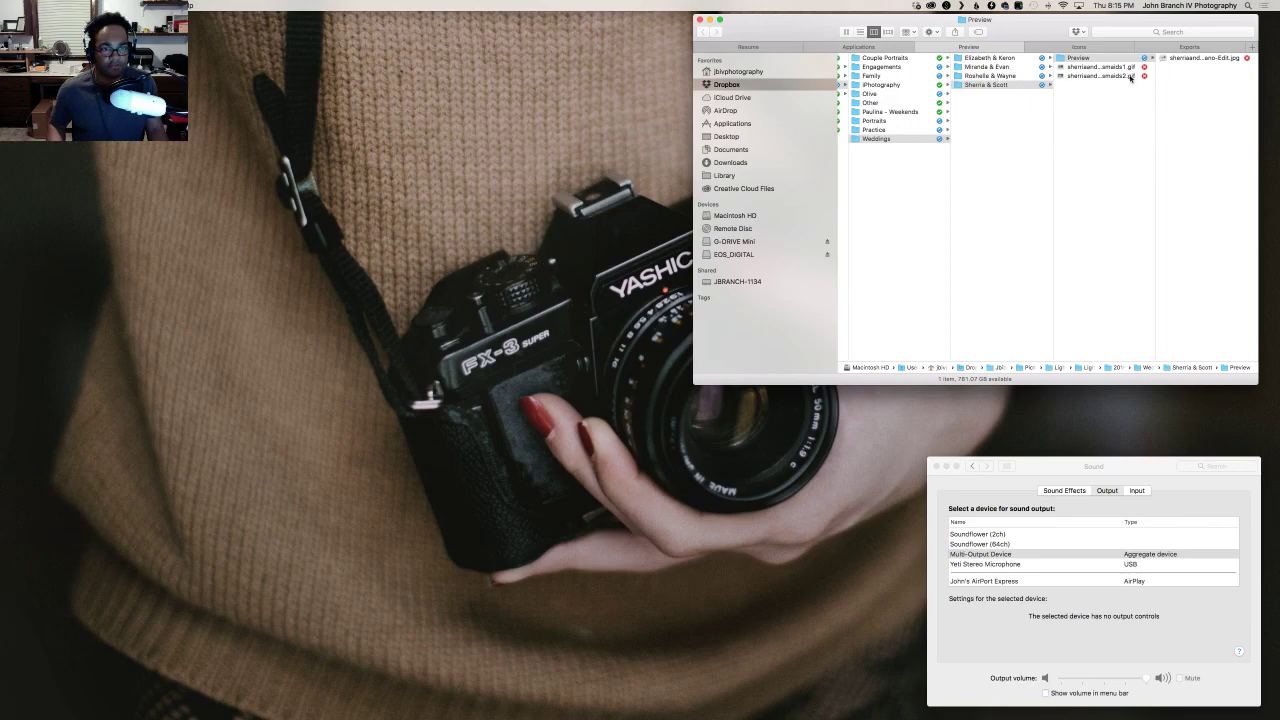
{"action": "left_click", "coordinate": [1100, 66]}
{"action": "key", "text": "space"}
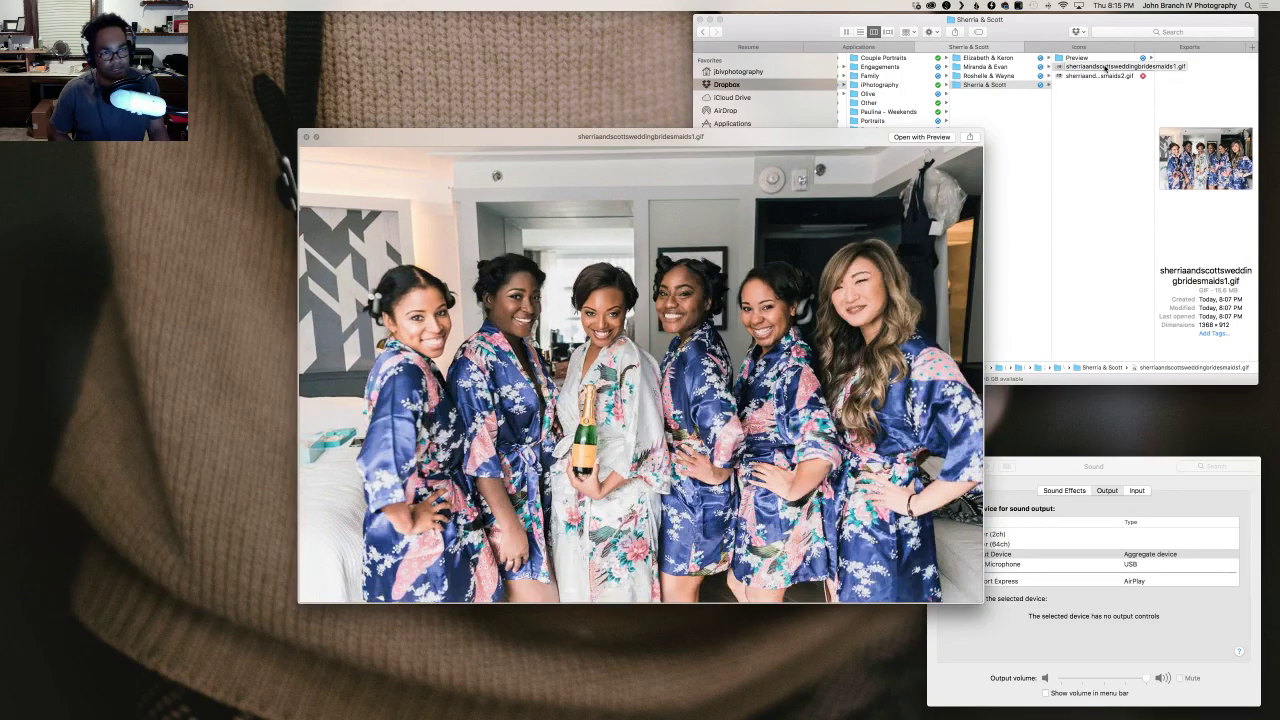
{"action": "key", "text": "Down"}
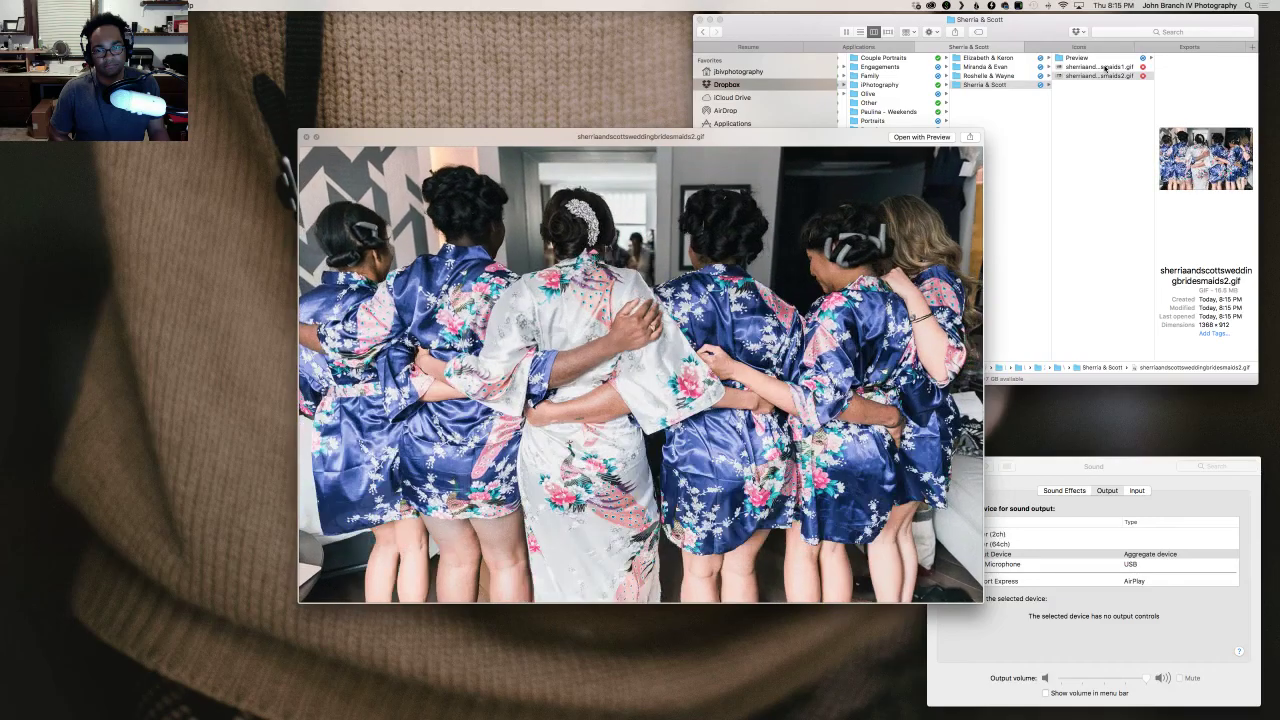
{"action": "left_click", "coordinate": [1105, 67]}
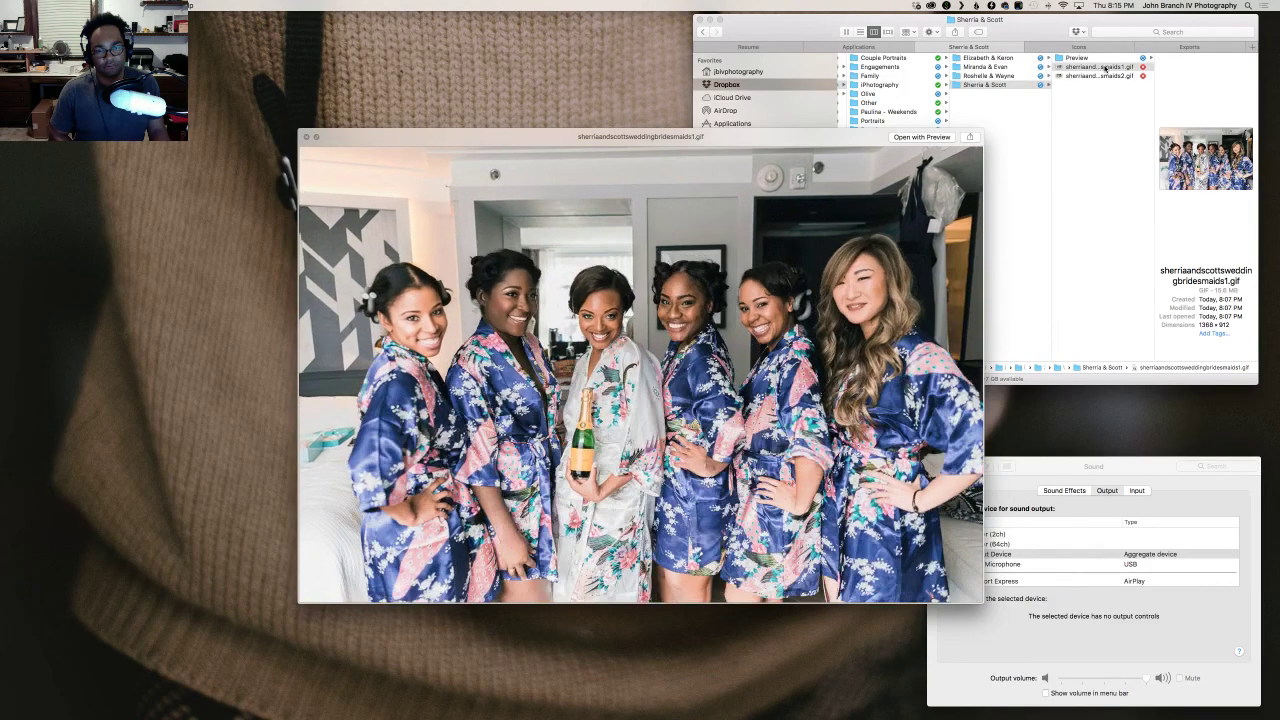
{"action": "key", "text": "space"}
- Switch to Lightroom's Library, open the WRKSHP Portraits folder, and filter it by attribute to show only the flagged photos
{"action": "key", "text": "ctrl+Right"}
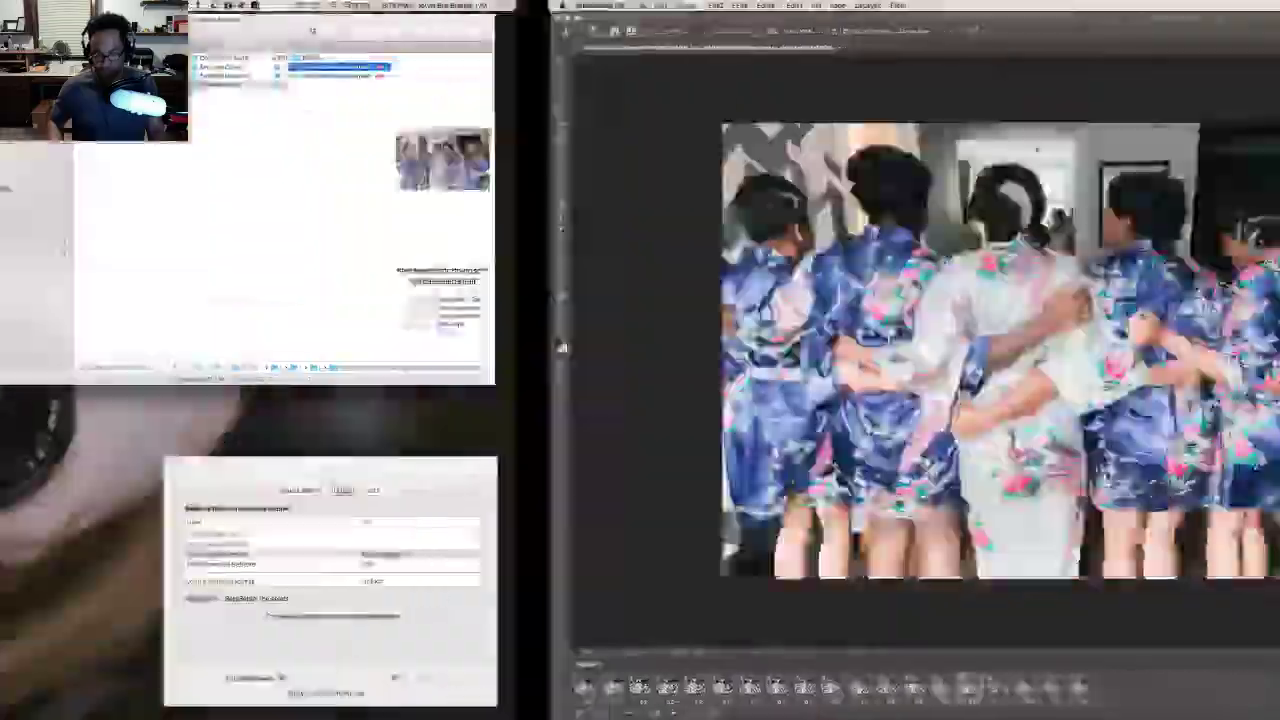
{"action": "key", "text": "ctrl+Right"}
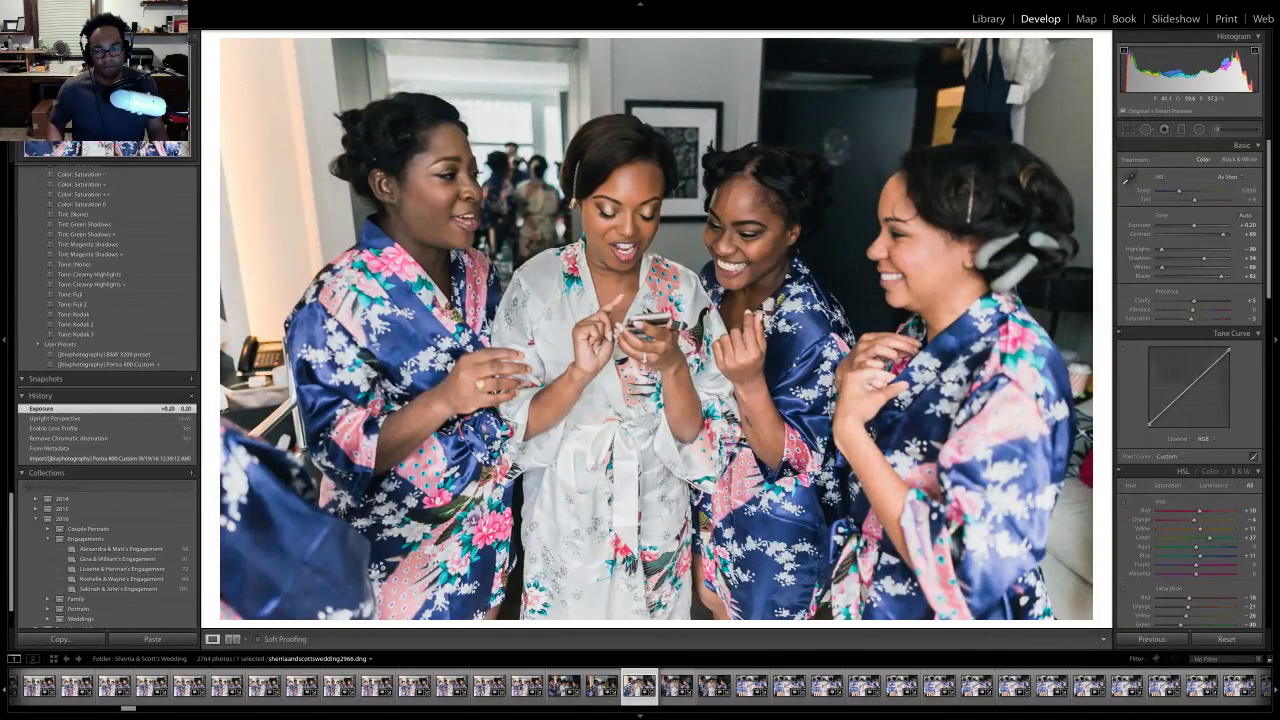
{"action": "scroll", "coordinate": [125, 607], "scroll_direction": "up", "scroll_amount": 2}
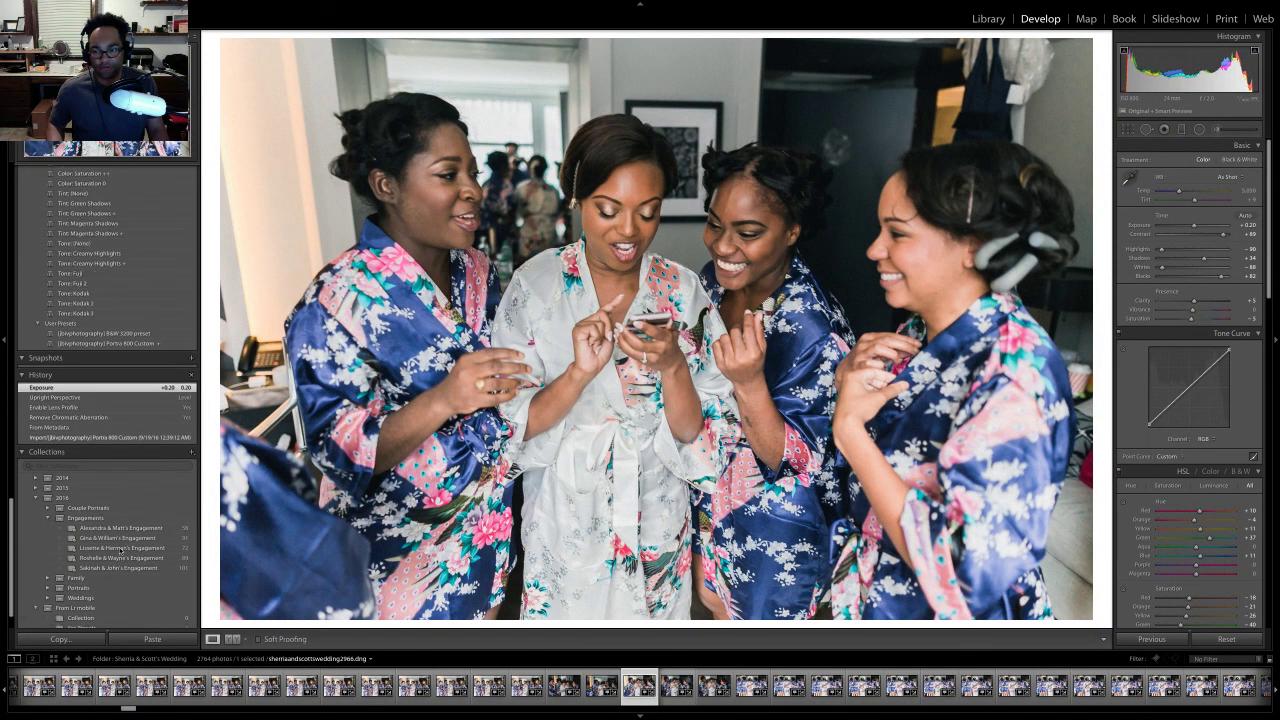
{"action": "left_click", "coordinate": [988, 18]}
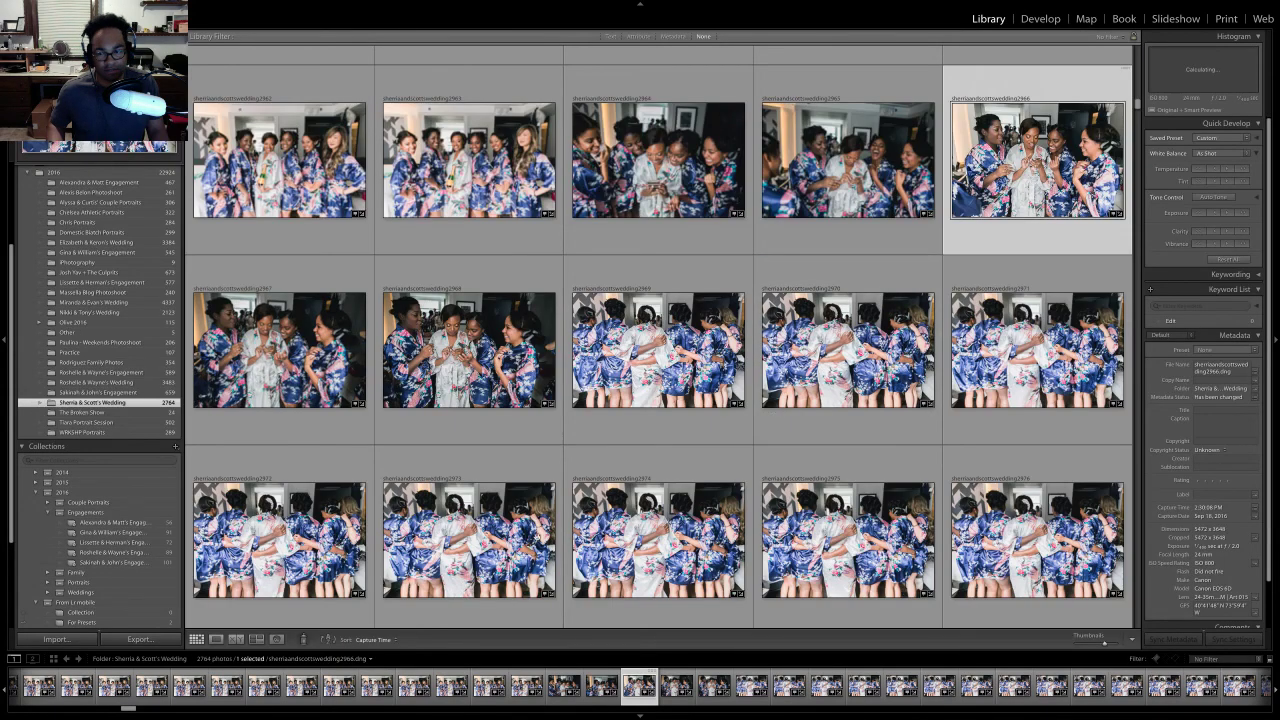
{"action": "left_click", "coordinate": [110, 432]}
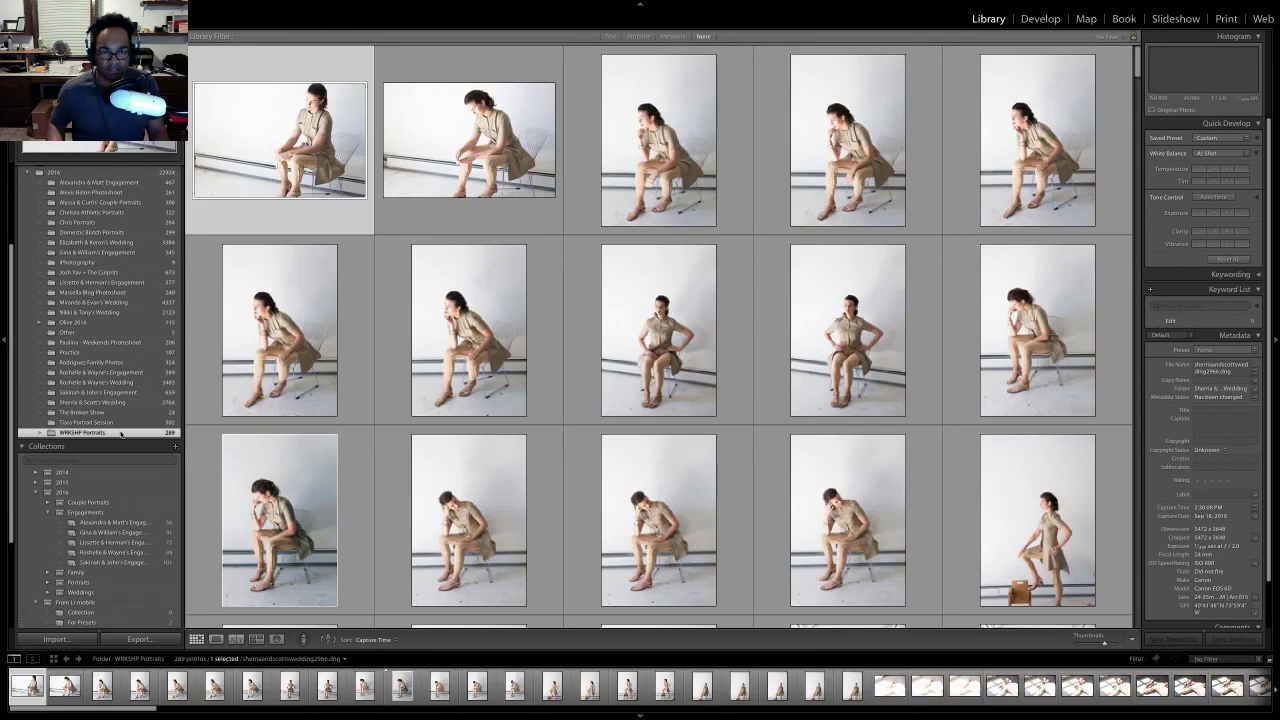
{"action": "left_click", "coordinate": [638, 36]}
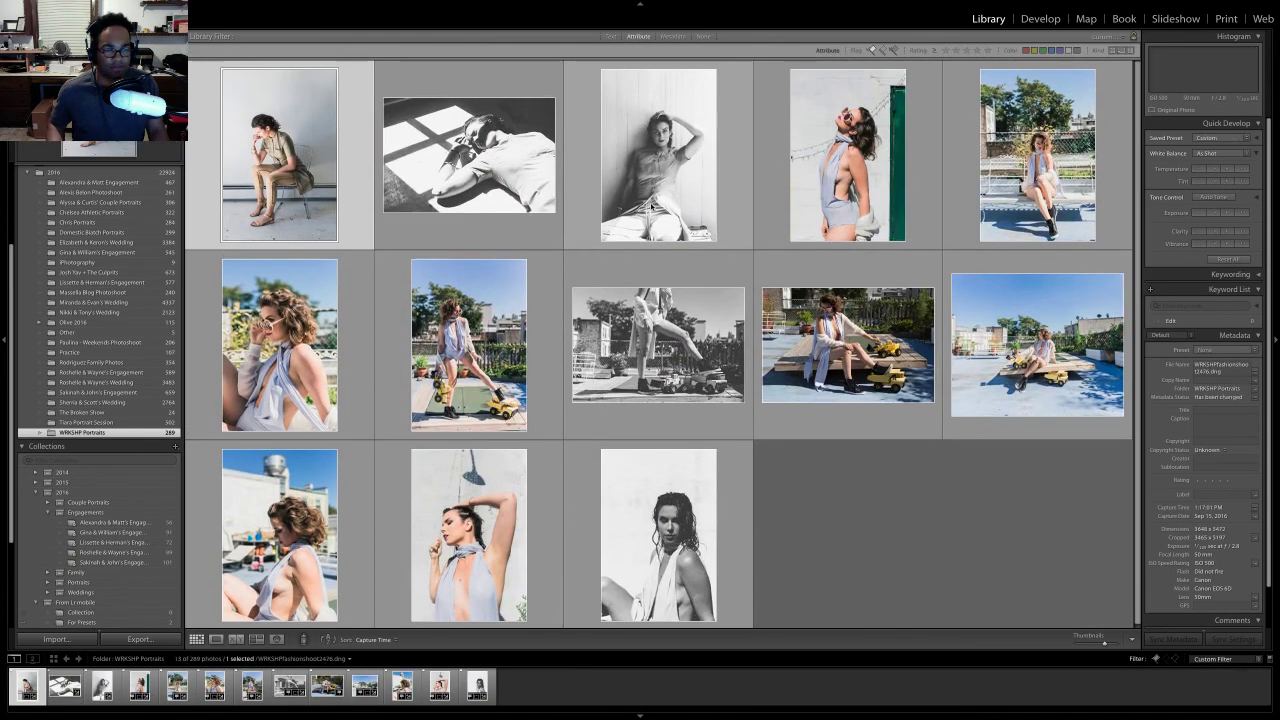
- Select the fourth to seventh and the twelfth filtered portraits and display them together in Survey view with the side panels hidden
{"action": "left_click", "coordinate": [847, 160]}
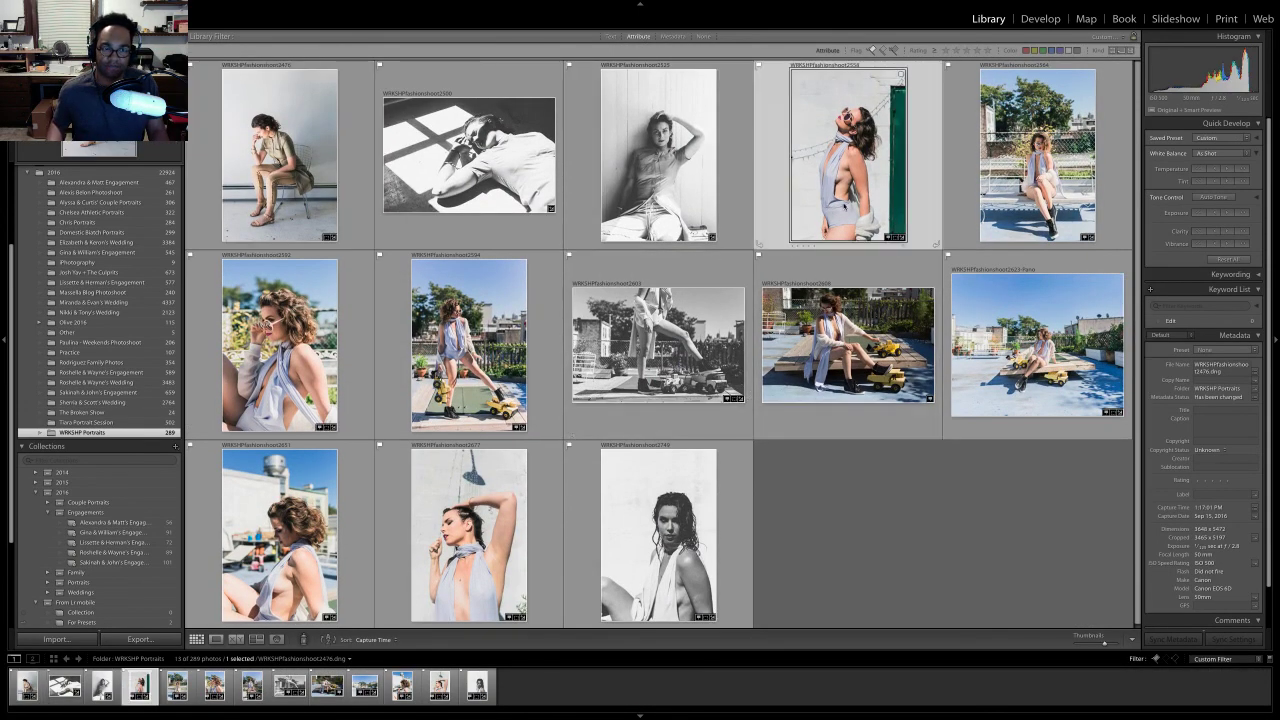
{"action": "left_click", "coordinate": [1037, 160], "text": "ctrl"}
{"action": "left_click", "coordinate": [469, 400], "text": "shift"}
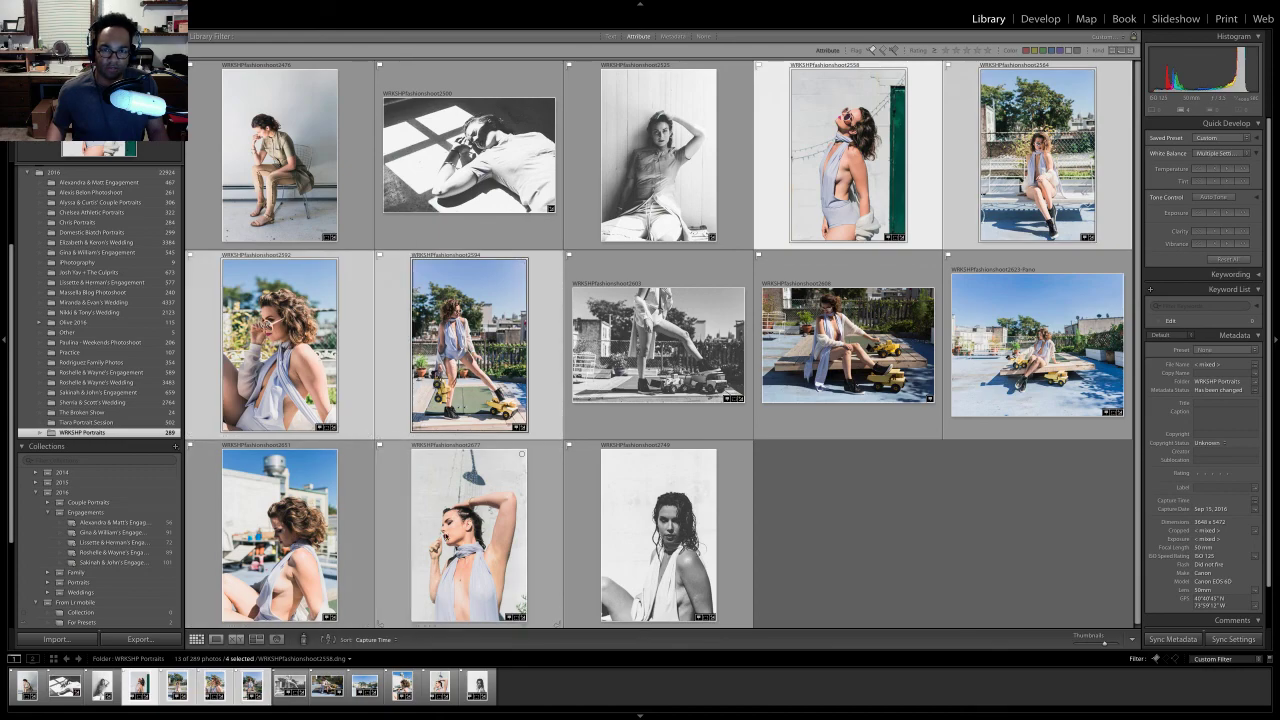
{"action": "left_click", "coordinate": [469, 530], "text": "ctrl"}
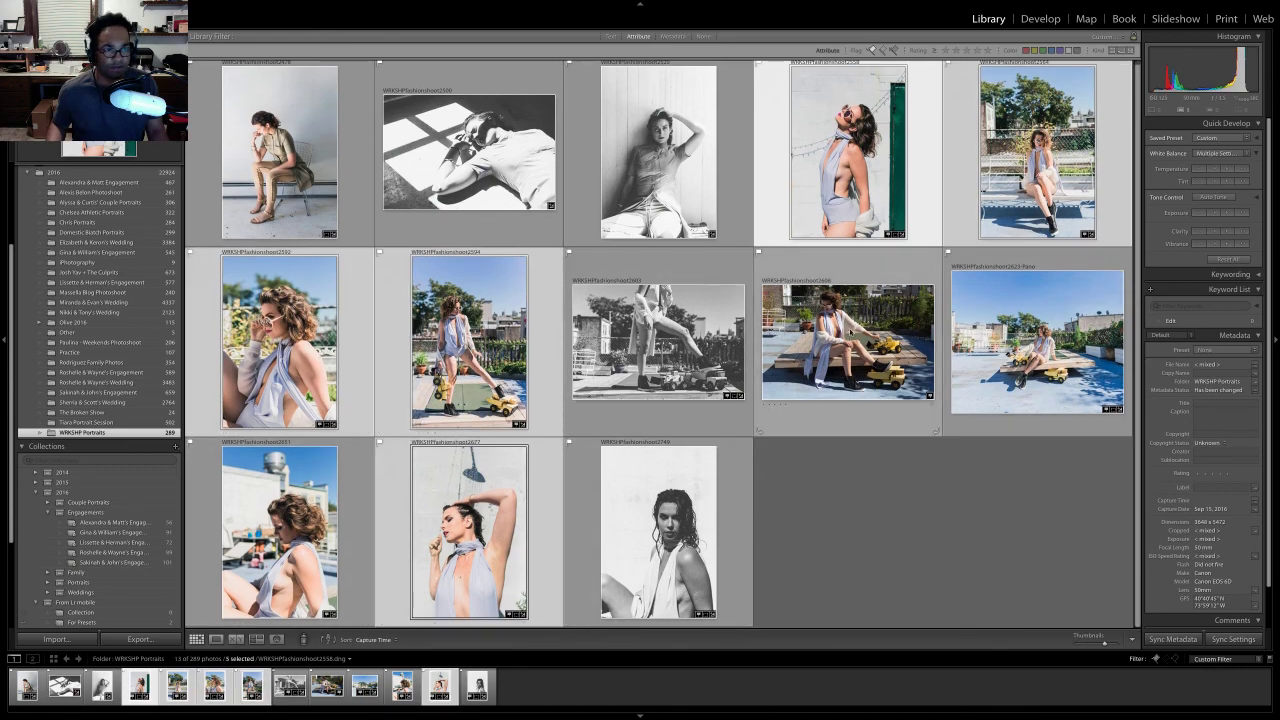
{"action": "left_click", "coordinate": [256, 639]}
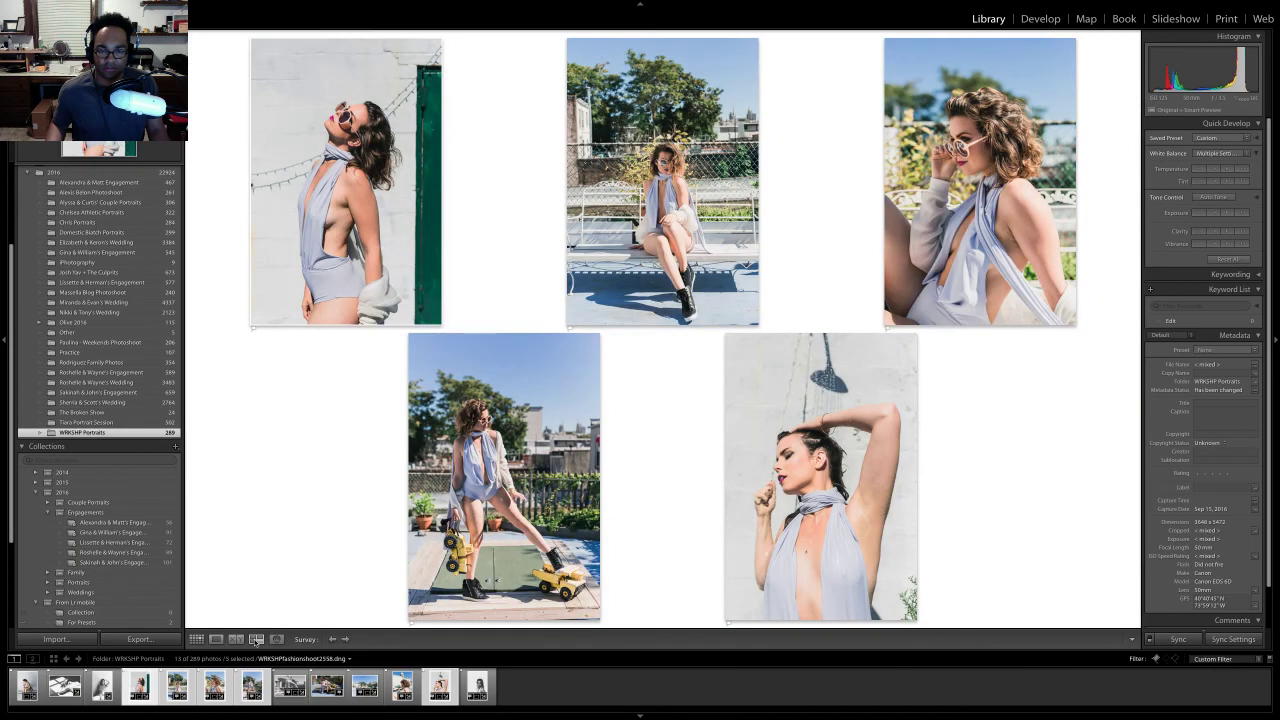
{"action": "key", "text": "Tab"}
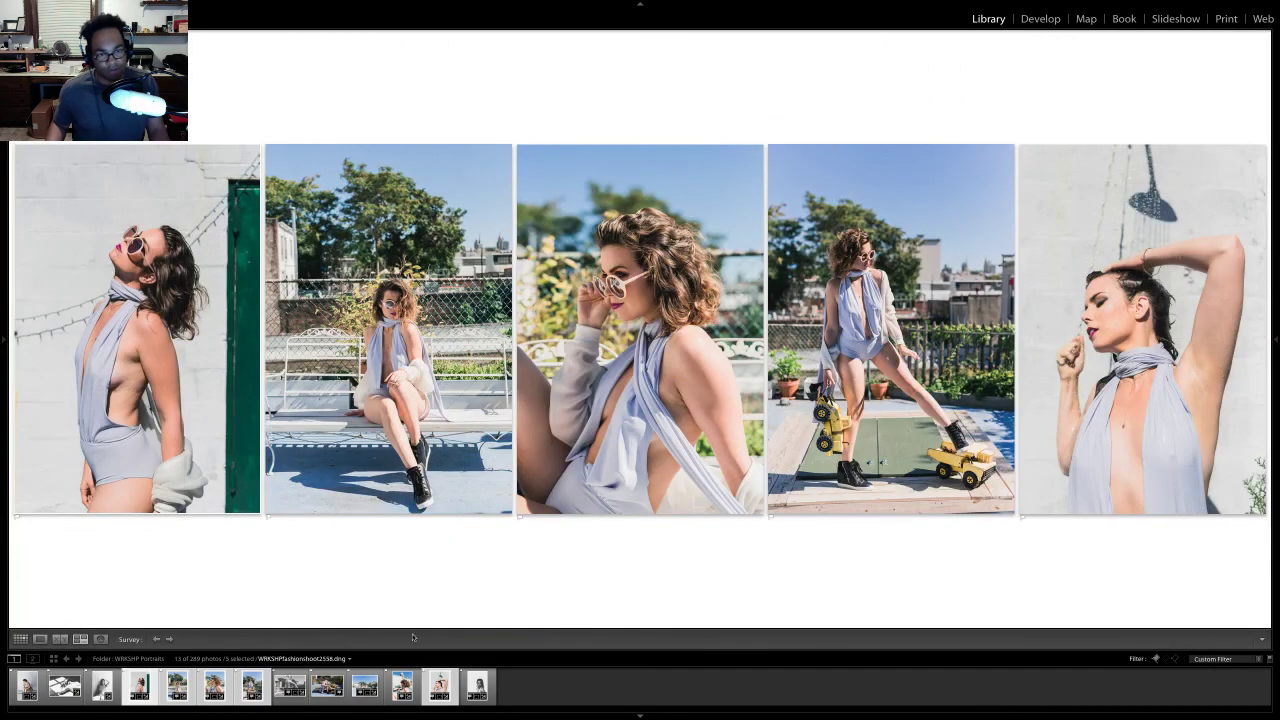